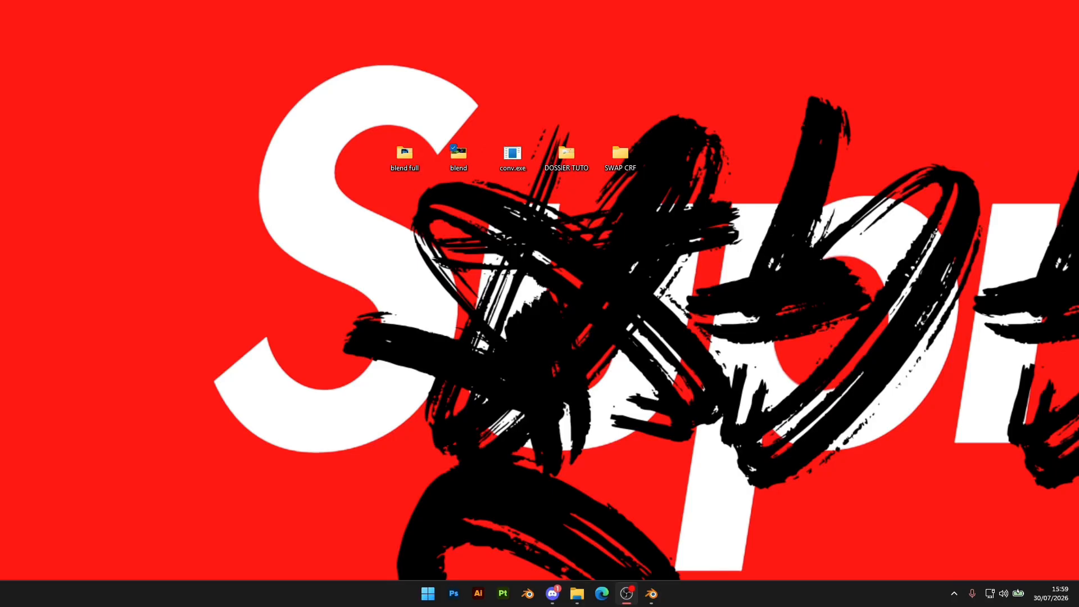
Open the SWAP CRF folder and position its window clear of the desktop folders
{"action": "double_click", "coordinate": [633, 158]}
{"action": "left_click_drag", "start_coordinate": [579, 155], "coordinate": [842, 228]}
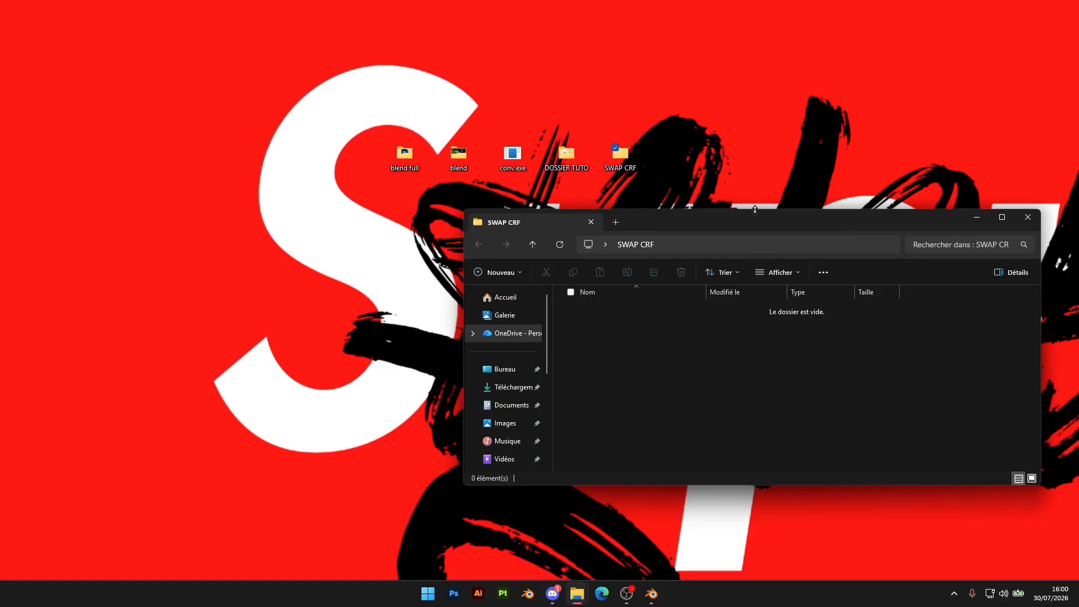
{"action": "left_click_drag", "start_coordinate": [707, 233], "coordinate": [623, 213]}
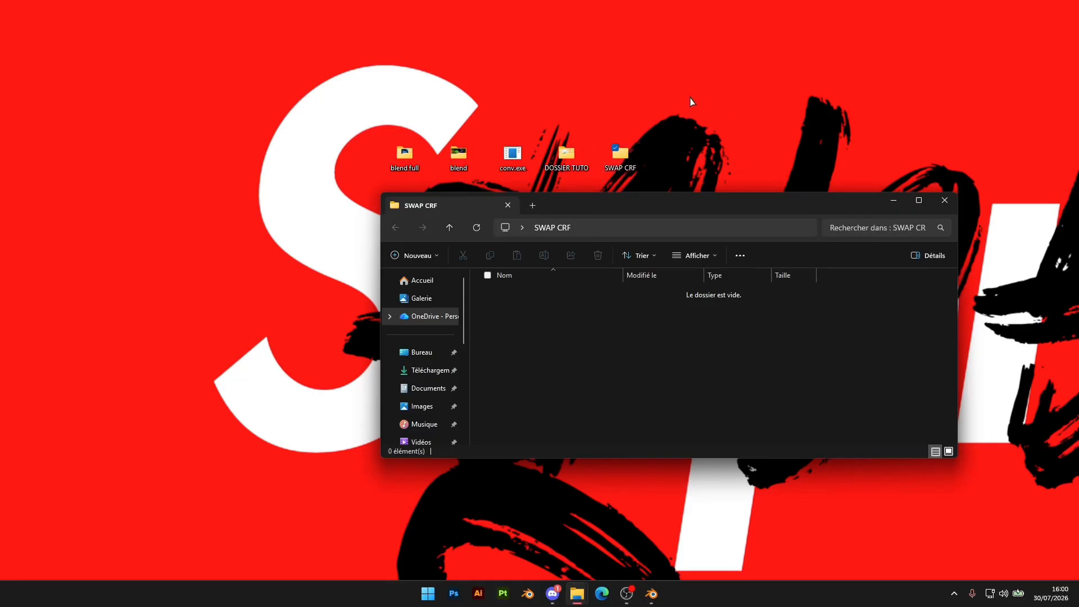
{"action": "left_click_drag", "start_coordinate": [721, 204], "coordinate": [835, 242]}
Copy LINEUP.blend from the DOSSIER TUTO folder into SWAP CRF and close the source folder window
{"action": "double_click", "coordinate": [566, 153]}
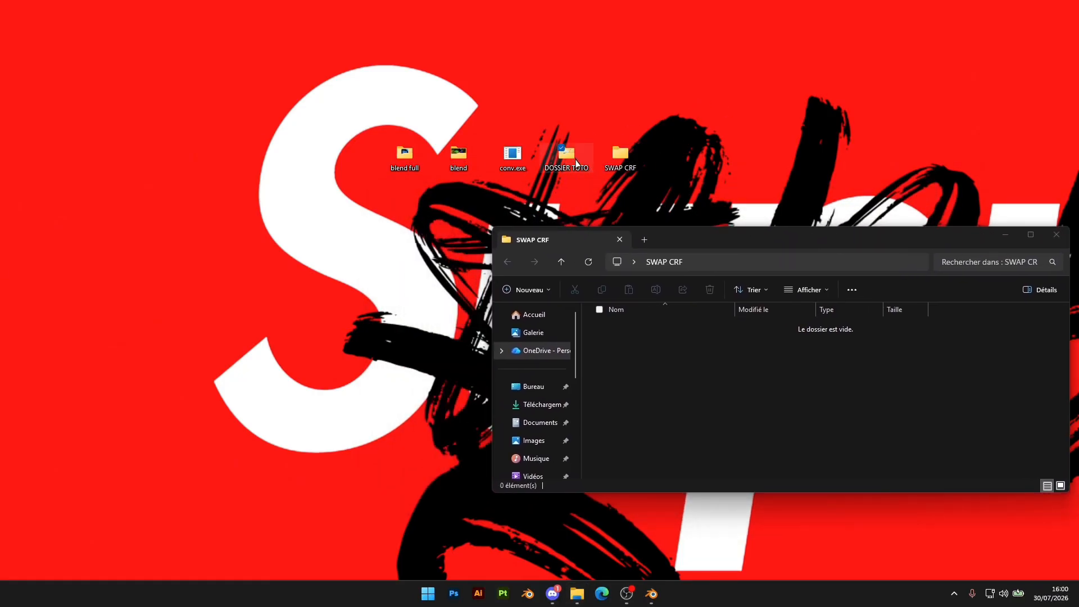
{"action": "left_click", "coordinate": [211, 148]}
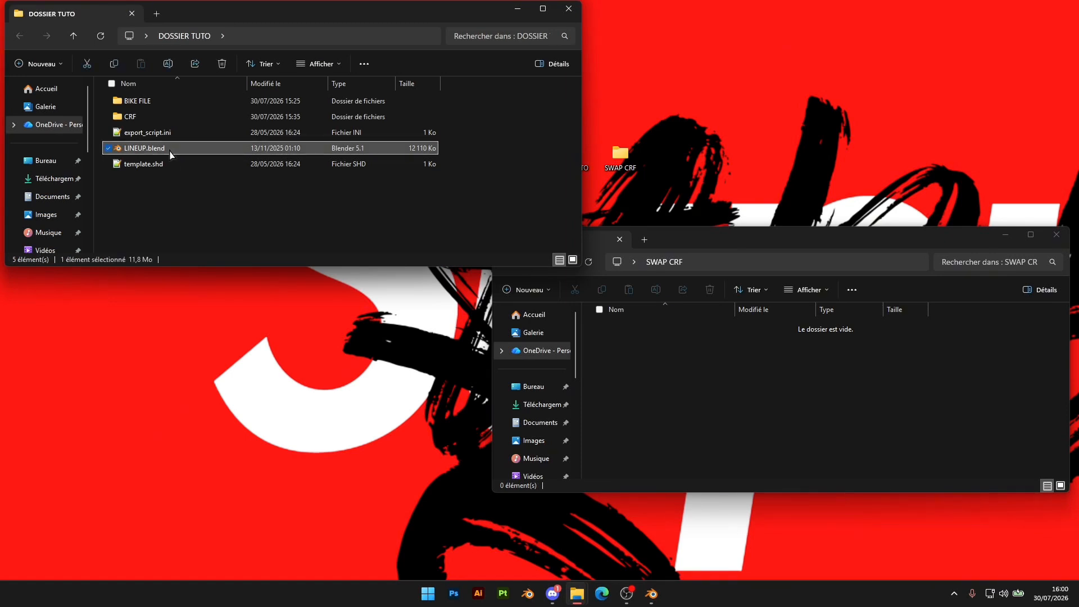
{"action": "left_click", "coordinate": [670, 366]}
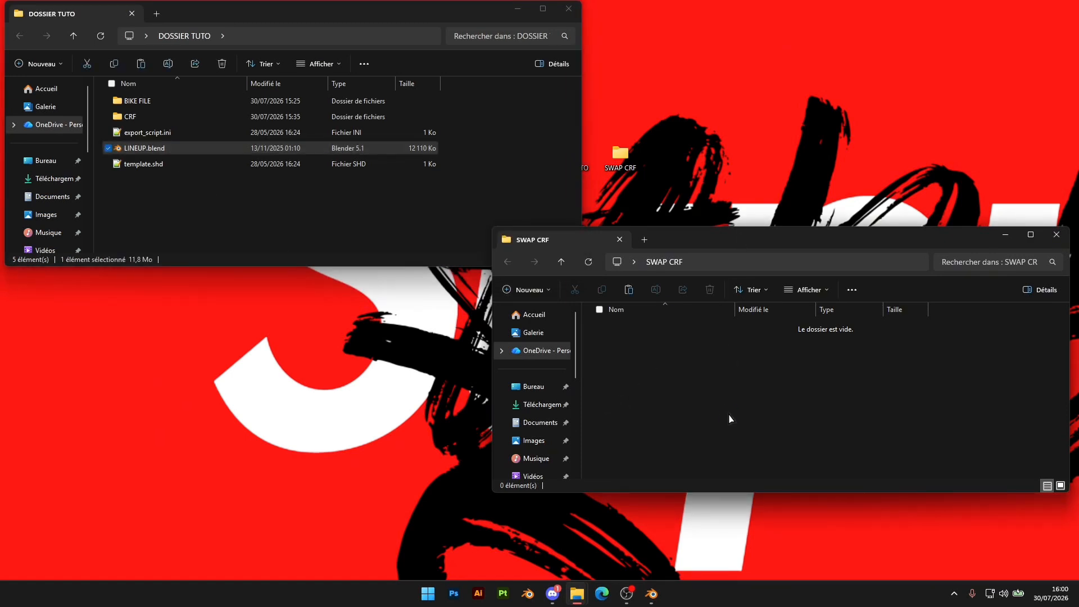
{"action": "key", "text": "ctrl+v"}
{"action": "left_click", "coordinate": [872, 352]}
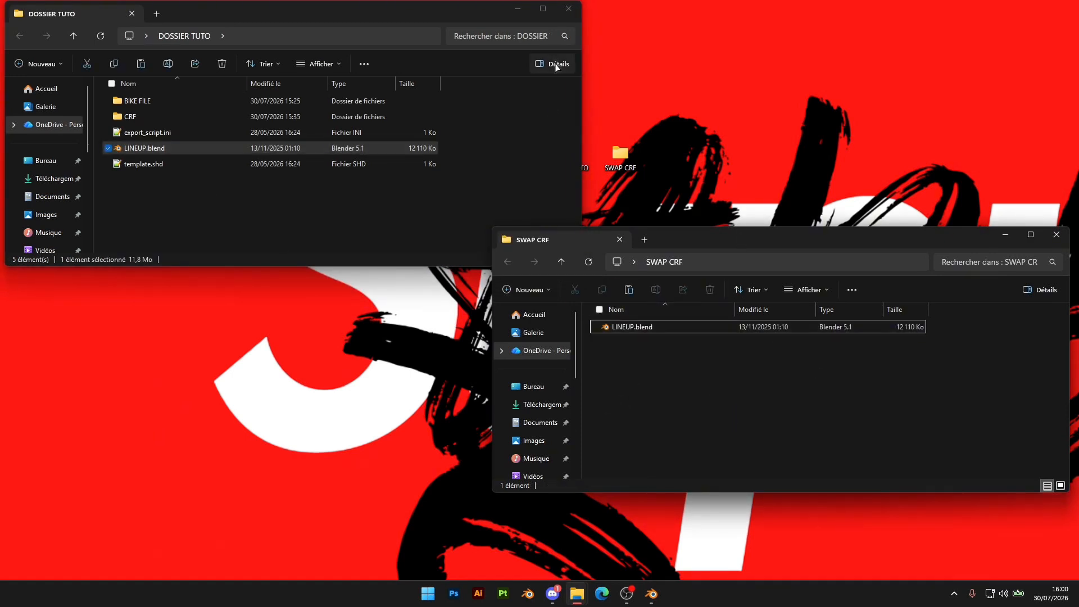
{"action": "left_click", "coordinate": [569, 8]}
Switch to Blender and inspect the Honda bike parts in the 2025 CRF 450r file
{"action": "mouse_move", "coordinate": [655, 585]}
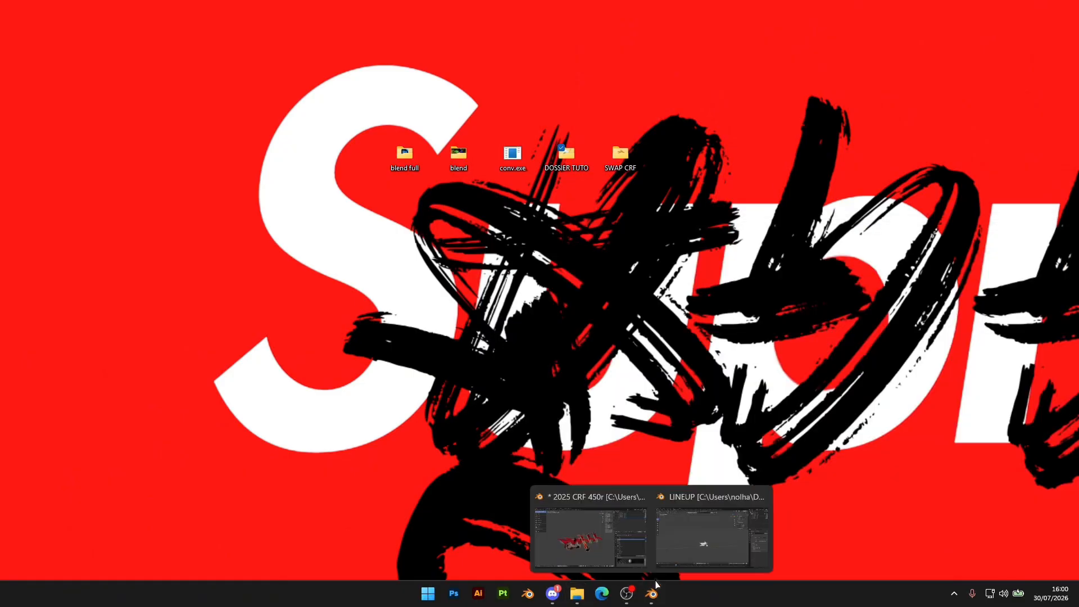
{"action": "left_click", "coordinate": [686, 531]}
{"action": "middle_click_drag", "start_coordinate": [491, 296], "coordinate": [444, 292]}
{"action": "left_click", "coordinate": [649, 590]}
{"action": "left_click", "coordinate": [599, 558]}
{"action": "middle_click_drag", "start_coordinate": [602, 361], "coordinate": [559, 357]}
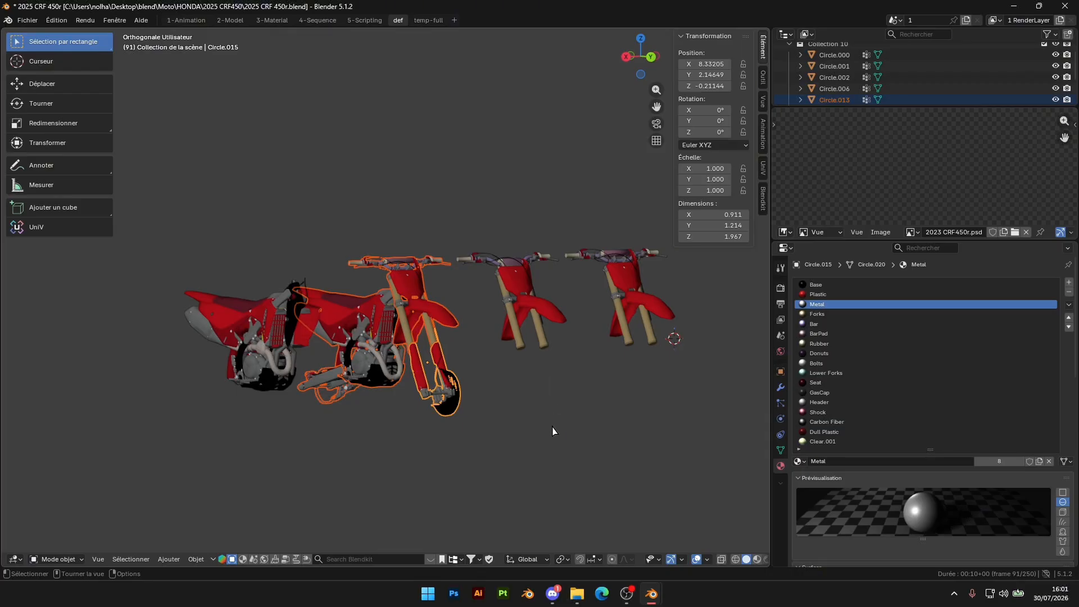
{"action": "middle_click_drag", "start_coordinate": [519, 420], "coordinate": [482, 347]}
{"action": "scroll", "coordinate": [543, 412], "scroll_direction": "down", "scroll_amount": 4}
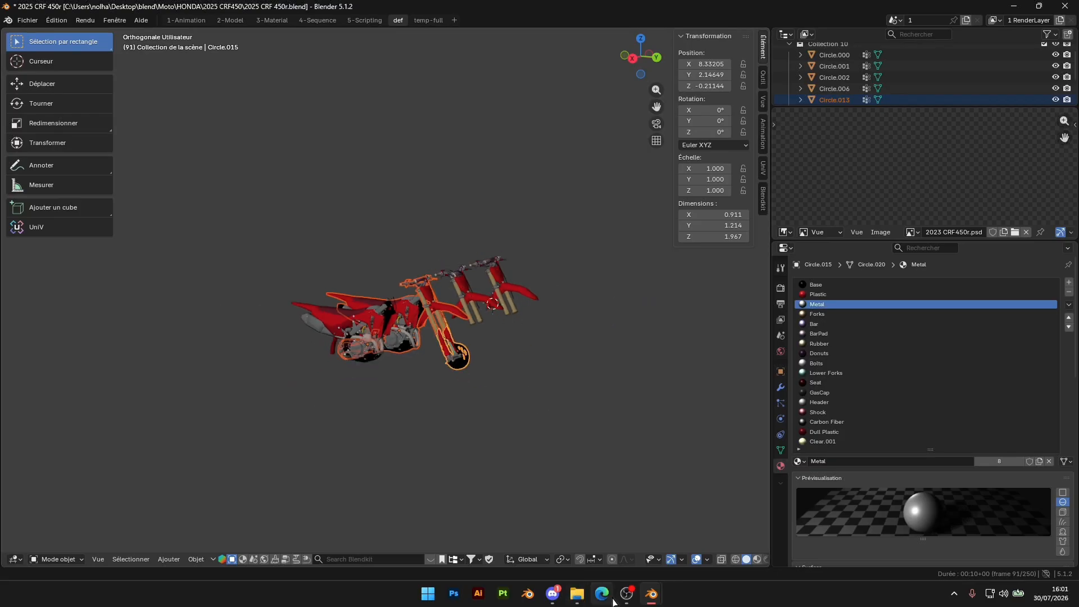
Switch to the LINEUP file and examine the white reference bike from several angles
{"action": "left_click", "coordinate": [654, 600]}
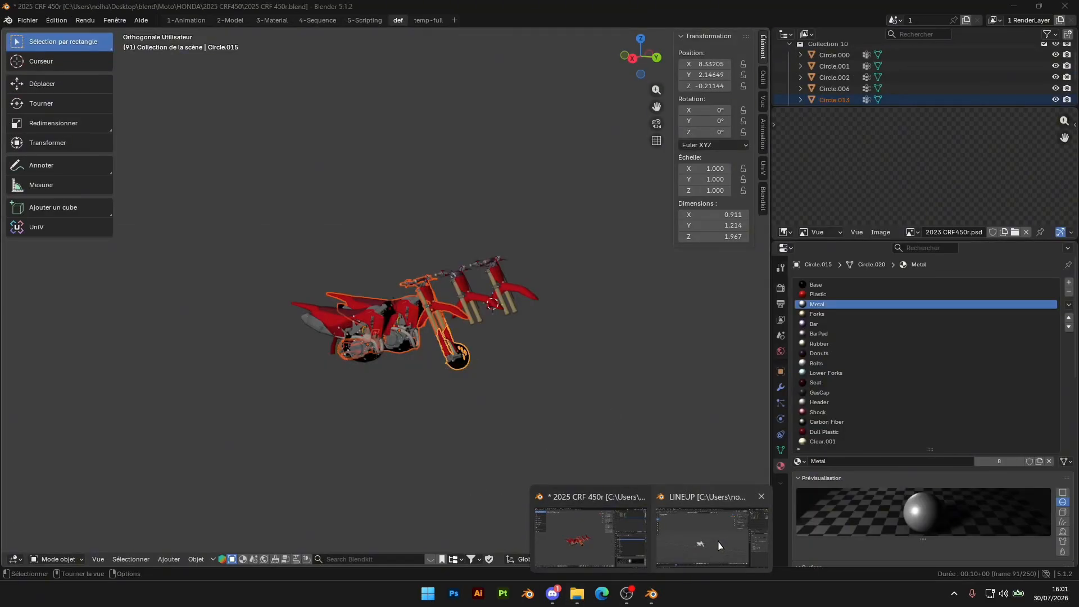
{"action": "left_click", "coordinate": [711, 536]}
{"action": "scroll", "coordinate": [433, 251], "scroll_direction": "up", "scroll_amount": 1}
{"action": "middle_click_drag", "start_coordinate": [466, 440], "coordinate": [503, 311], "text": "shift"}
{"action": "scroll", "coordinate": [504, 311], "scroll_direction": "up", "scroll_amount": 6}
{"action": "middle_click_drag", "start_coordinate": [550, 228], "coordinate": [559, 342], "text": "shift"}
{"action": "scroll", "coordinate": [558, 341], "scroll_direction": "down", "scroll_amount": 5}
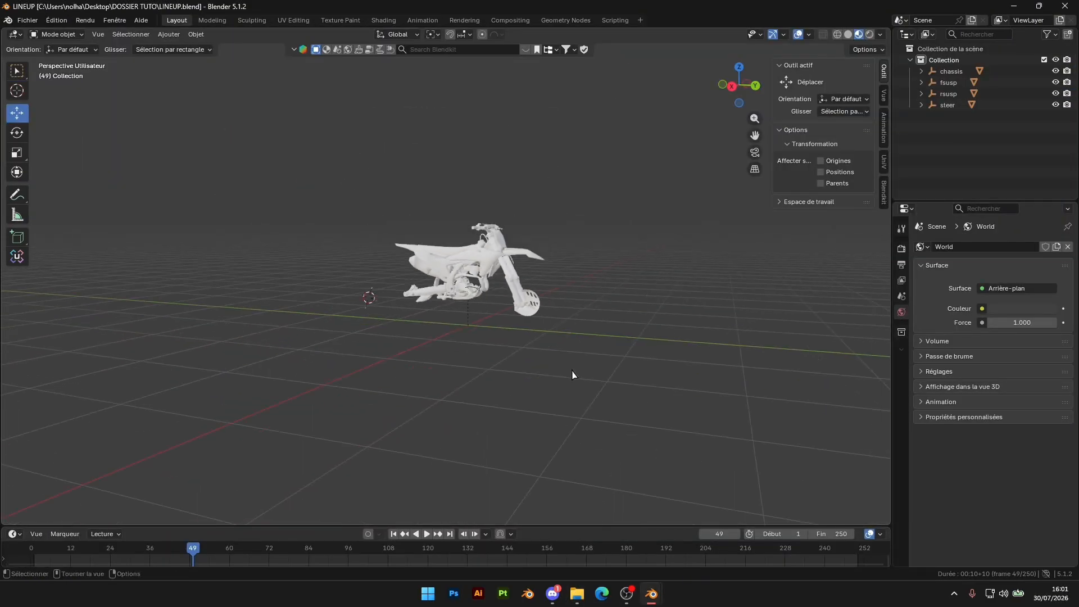
Copy the four selected bike parts from the 2025 CRF 450r file and paste them into the LINEUP scene
{"action": "left_click", "coordinate": [654, 601]}
{"action": "left_click", "coordinate": [593, 531]}
{"action": "key", "text": "ctrl+c"}
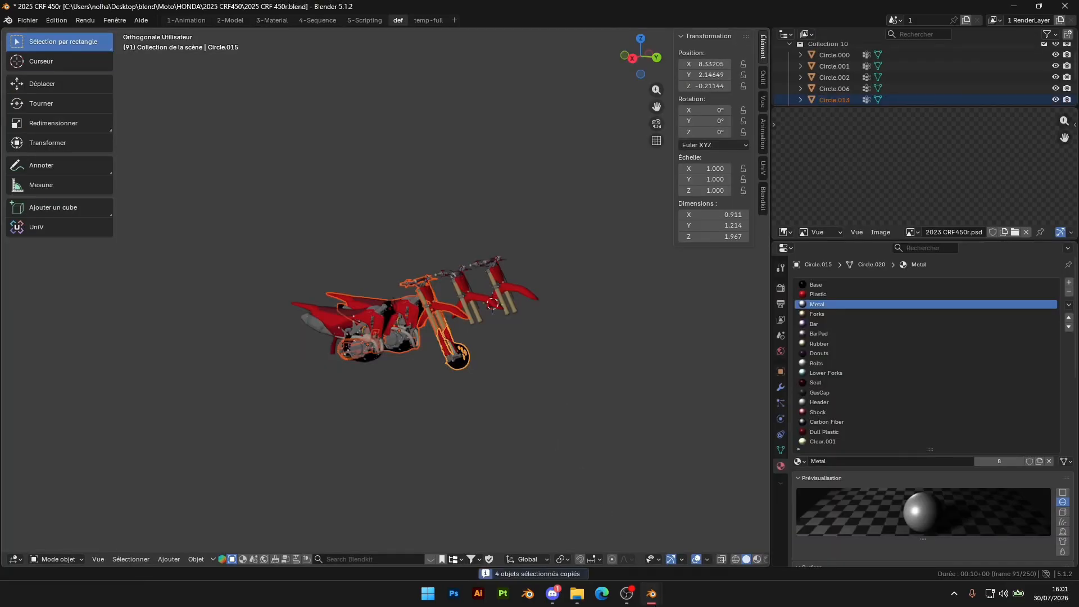
{"action": "left_click", "coordinate": [653, 599]}
{"action": "left_click", "coordinate": [711, 529]}
{"action": "key", "text": "ctrl+v"}
{"action": "scroll", "coordinate": [480, 321], "scroll_direction": "up", "scroll_amount": 6}
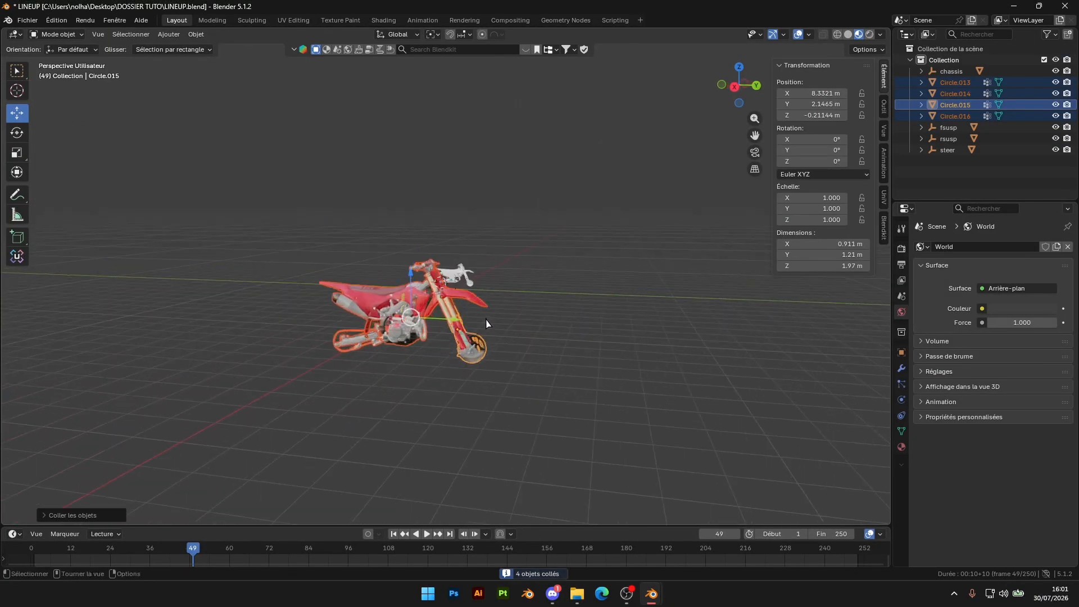
{"action": "scroll", "coordinate": [517, 288], "scroll_direction": "down", "scroll_amount": 5}
{"action": "scroll", "coordinate": [516, 288], "scroll_direction": "up", "scroll_amount": 4}
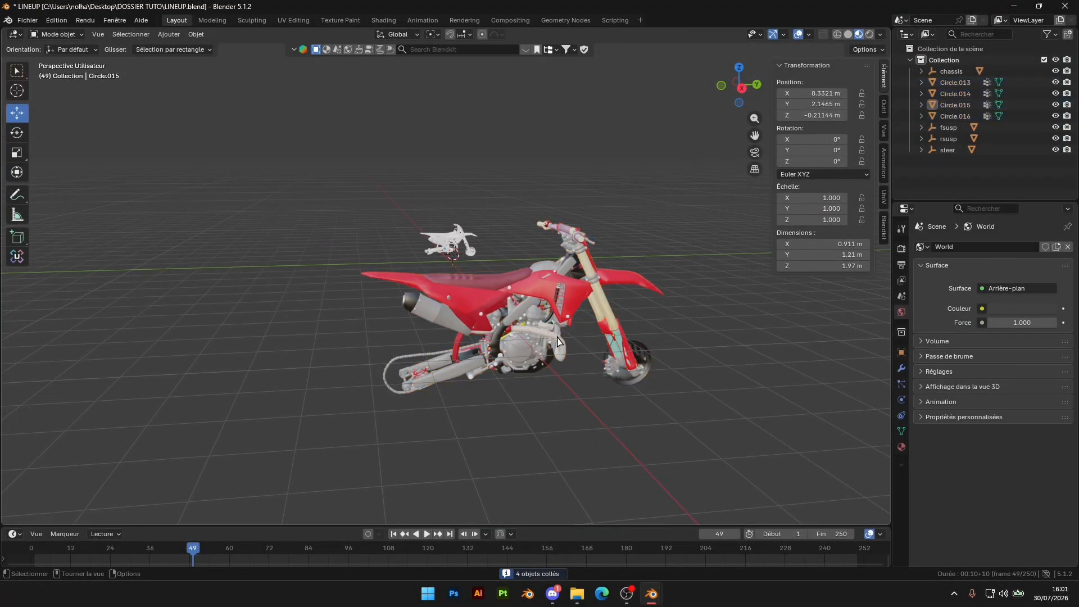
Compare the pasted red bike with the white reference bike and display the reference chassis's transform values
{"action": "middle_click_drag", "start_coordinate": [561, 341], "coordinate": [552, 274]}
{"action": "left_click", "coordinate": [553, 274]}
{"action": "scroll", "coordinate": [553, 273], "scroll_direction": "up", "scroll_amount": 4}
{"action": "scroll", "coordinate": [578, 326], "scroll_direction": "down", "scroll_amount": 4}
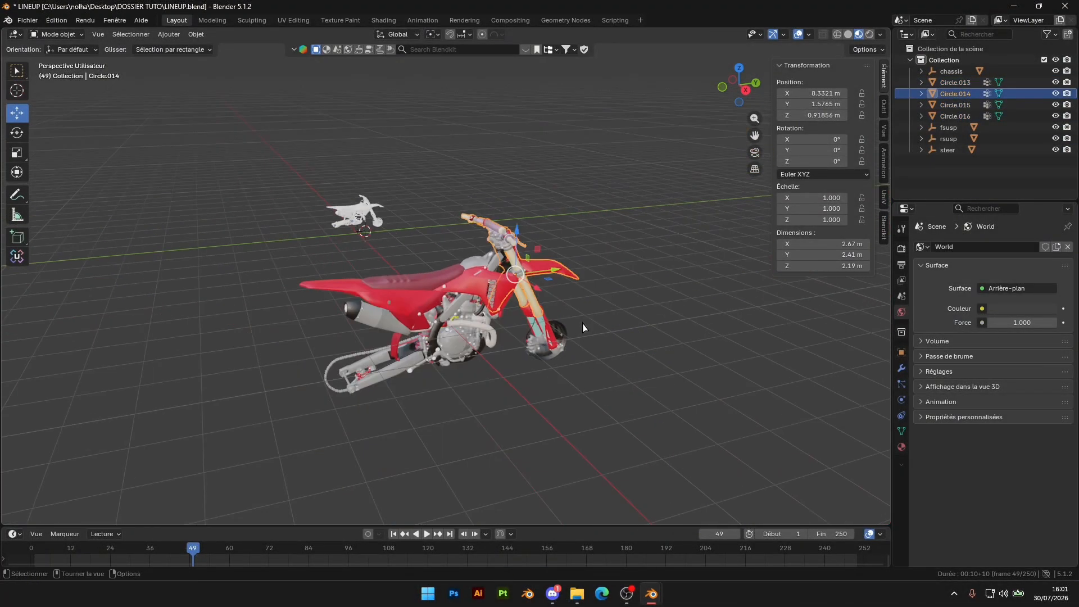
{"action": "middle_click_drag", "start_coordinate": [495, 330], "coordinate": [528, 260]}
{"action": "left_click", "coordinate": [396, 220]}
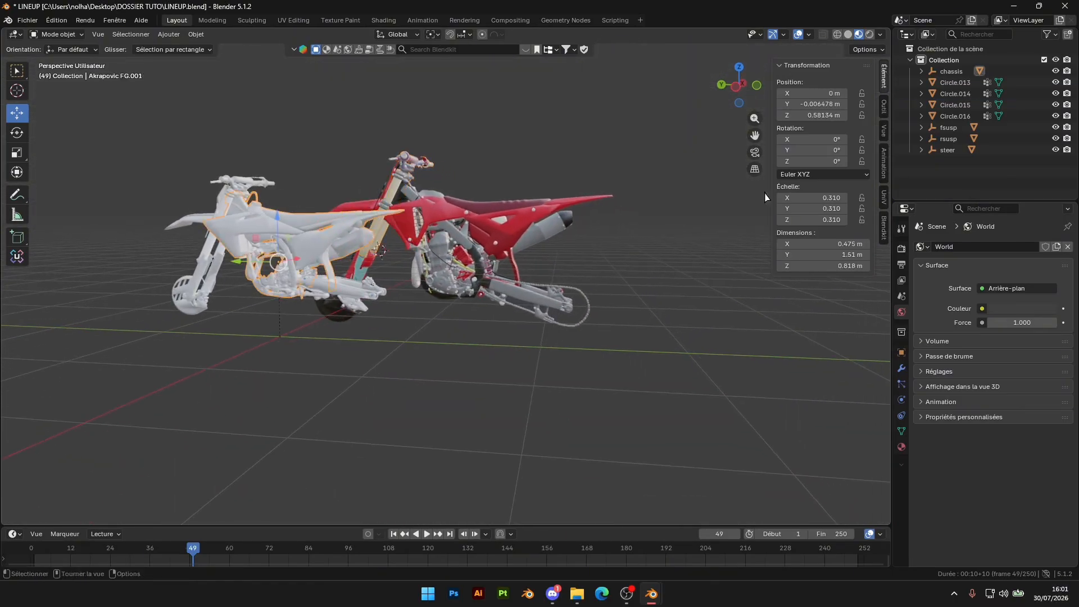
{"action": "left_click", "coordinate": [289, 152]}
{"action": "key", "text": "n"}
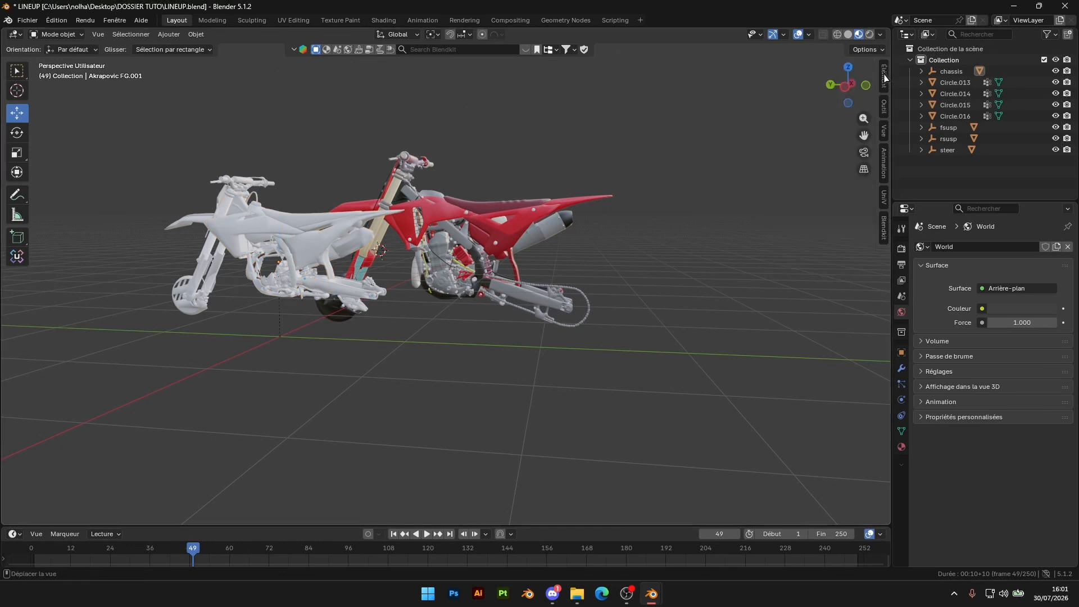
{"action": "left_click", "coordinate": [289, 235]}
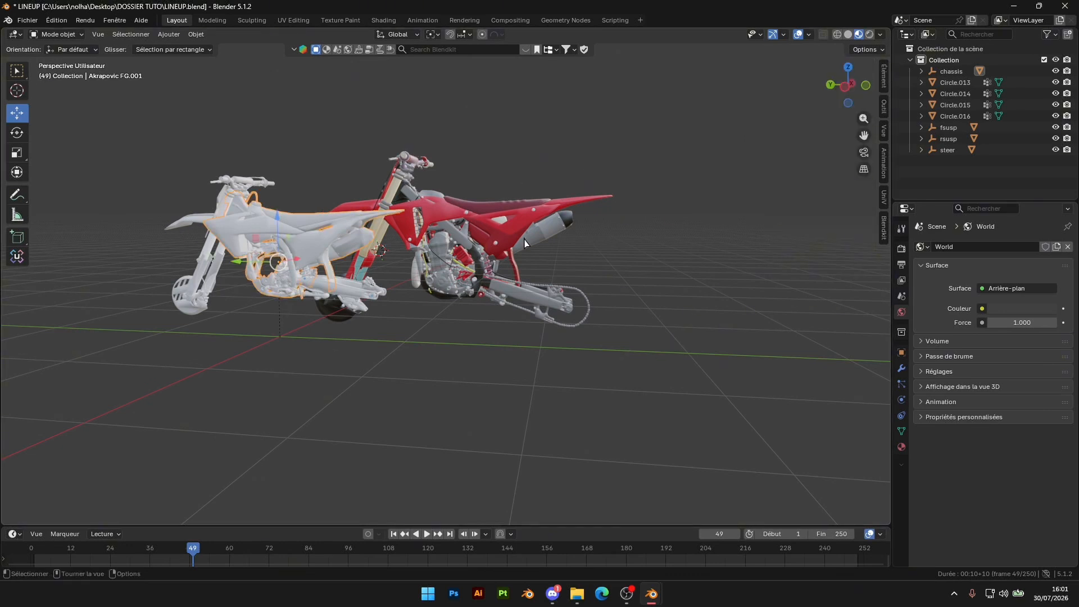
{"action": "left_click", "coordinate": [885, 78]}
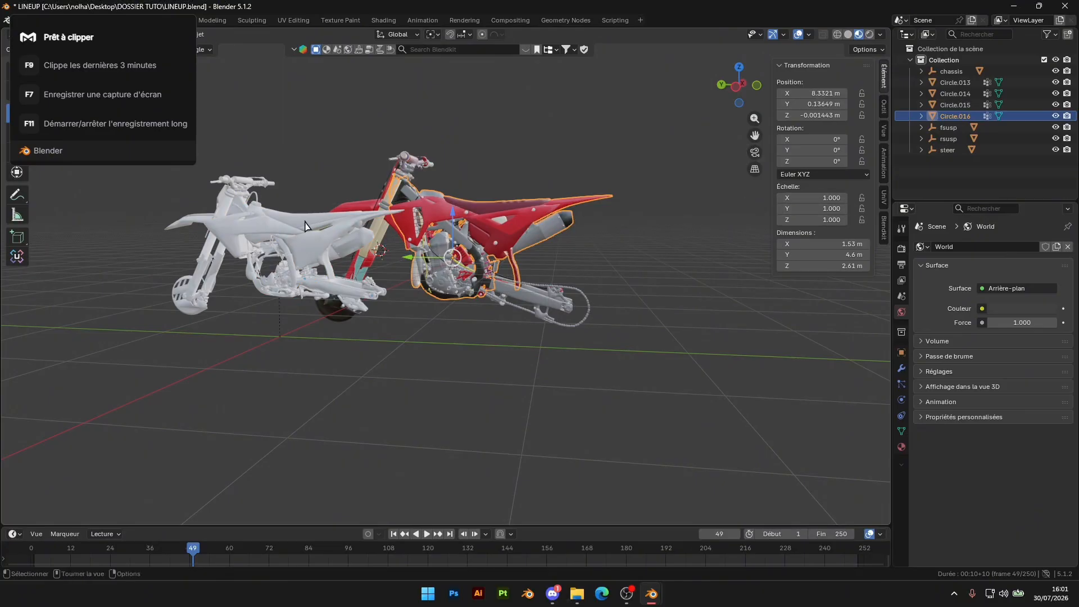
Match the red chassis to the white reference chassis's scale, setting X, Y and Z to 0.310
{"action": "left_click", "coordinate": [803, 199]}
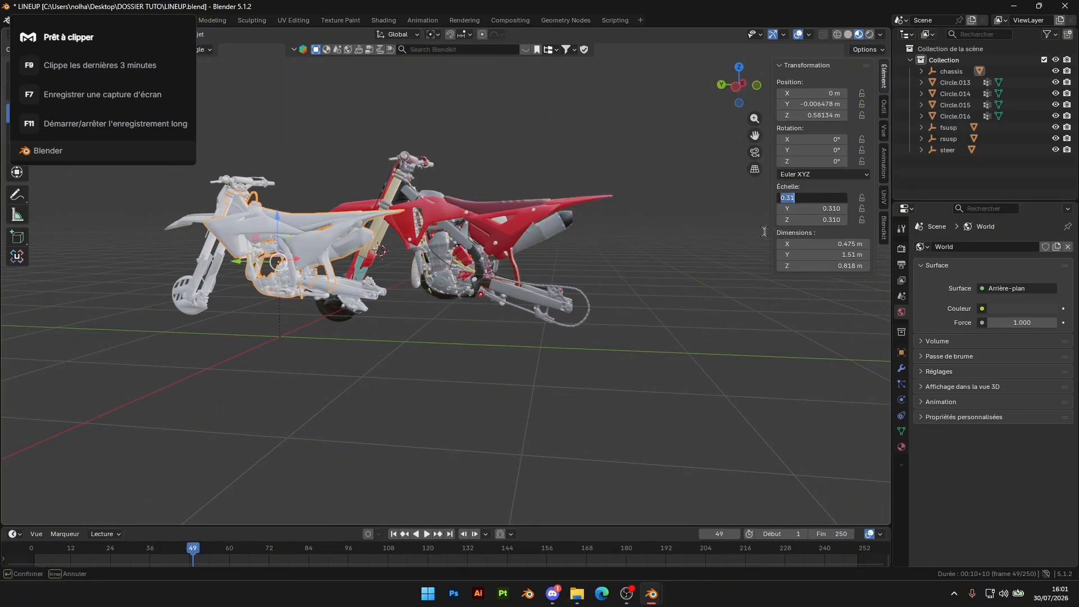
{"action": "key", "text": "Return"}
{"action": "left_click", "coordinate": [464, 222]}
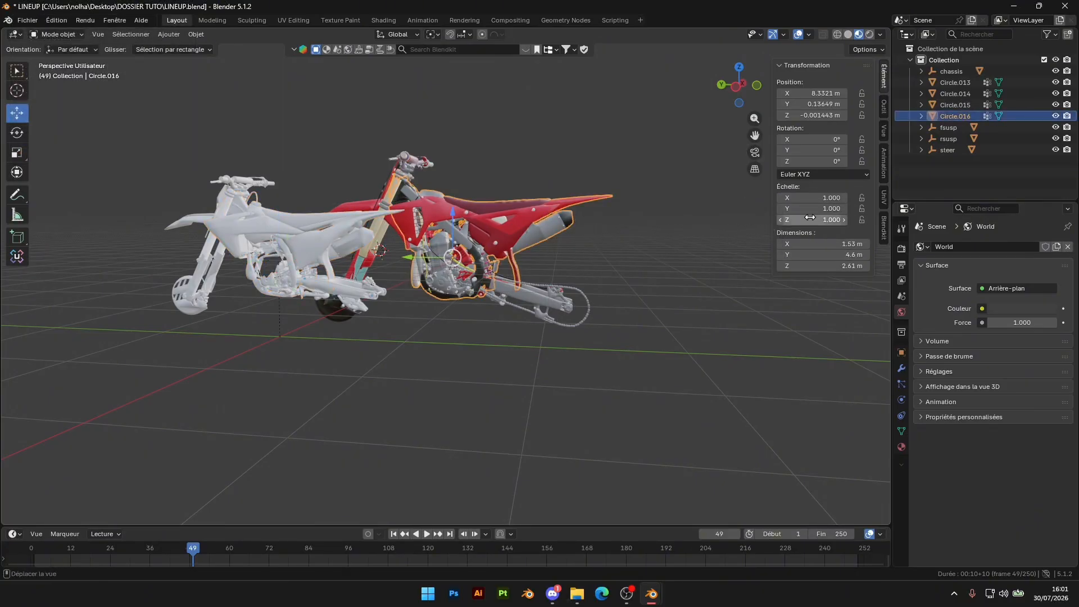
{"action": "key", "text": "ctrl+v"}
{"action": "key", "text": "ctrl+v"}
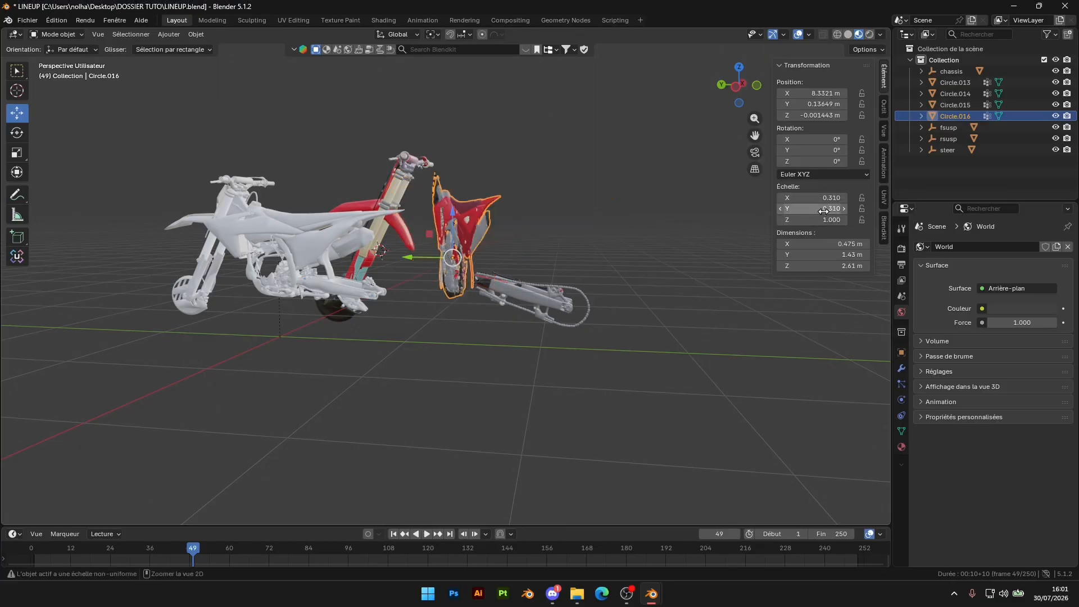
{"action": "key", "text": "ctrl+v"}
Match the Honda swingarm to the reference swingarm's scale, setting X to 0.306, Y to 0.308 and Z to 0.306
{"action": "left_click", "coordinate": [307, 288]}
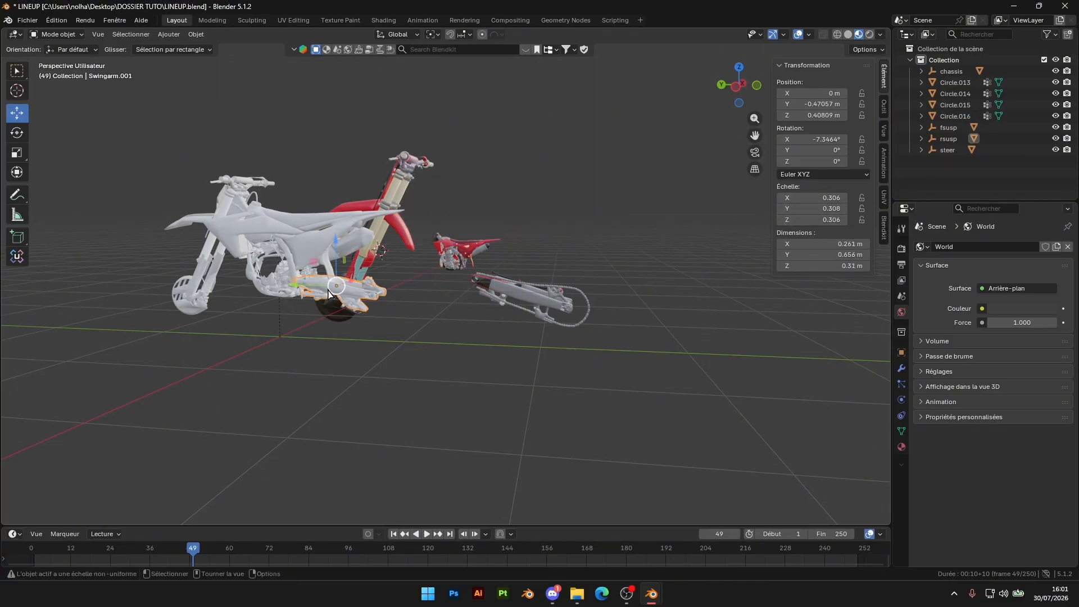
{"action": "left_click", "coordinate": [816, 217]}
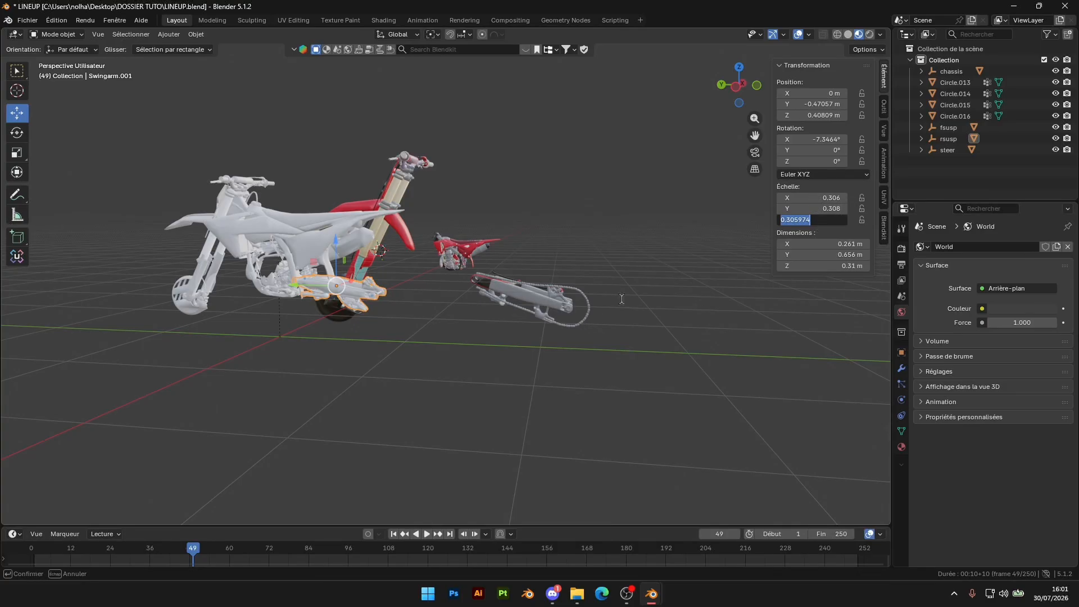
{"action": "left_click", "coordinate": [501, 311]}
{"action": "left_click", "coordinate": [501, 310]}
{"action": "type", "text": "0.306"}
{"action": "type", "text": "0.306"}
{"action": "left_click", "coordinate": [345, 281]}
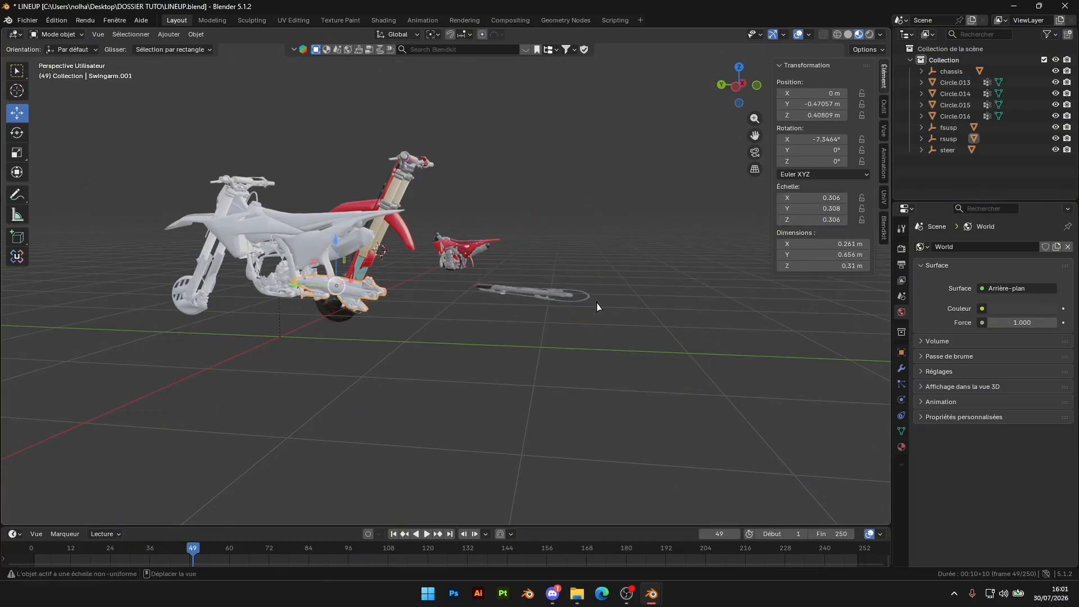
{"action": "left_click", "coordinate": [574, 298]}
{"action": "type", "text": "0.308"}
Copy the reference swingarm's X rotation of -7.3464° to the Honda swingarm
{"action": "left_click", "coordinate": [328, 306]}
{"action": "left_click", "coordinate": [346, 289]}
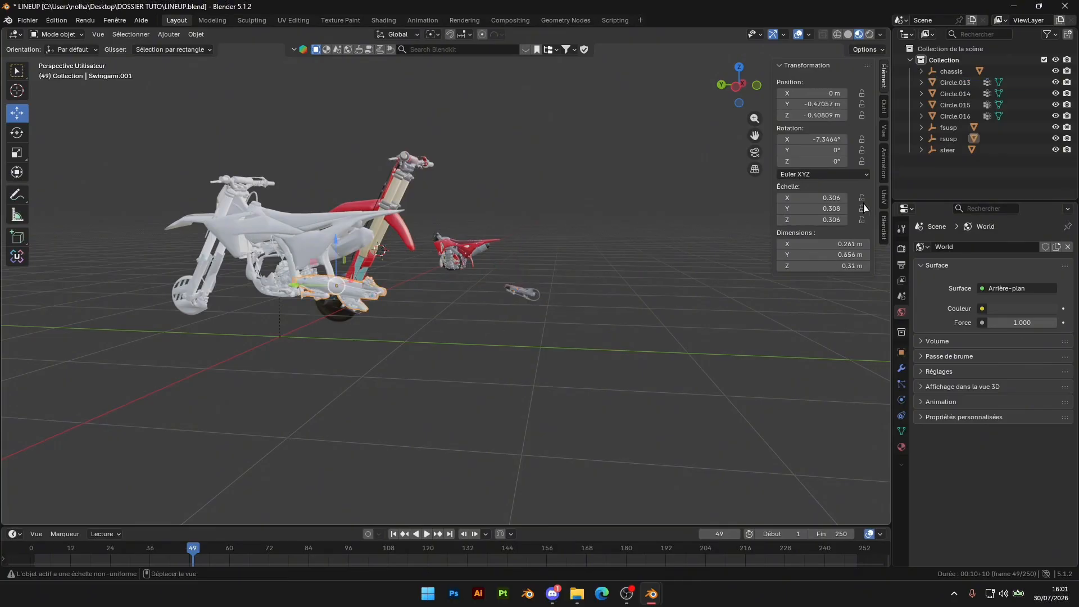
{"action": "left_click", "coordinate": [787, 139]}
{"action": "key", "text": "ctrl+c"}
{"action": "key", "text": "Return"}
{"action": "left_click", "coordinate": [520, 291]}
{"action": "key", "text": "ctrl+v"}
{"action": "left_click", "coordinate": [602, 284]}
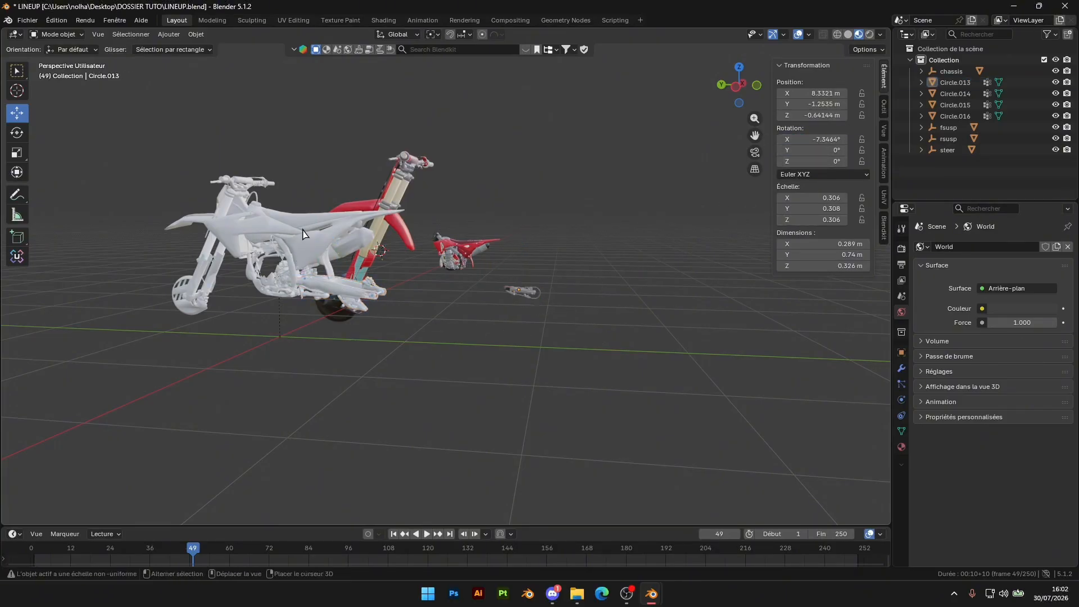
Match the Honda lower fork to the reference lower fork's scale, setting X, Y and Z to 0.312
{"action": "middle_click_drag", "start_coordinate": [217, 263], "coordinate": [522, 280], "text": "shift"}
{"action": "left_click", "coordinate": [508, 298]}
{"action": "left_click", "coordinate": [825, 196]}
{"action": "key", "text": "ctrl+c"}
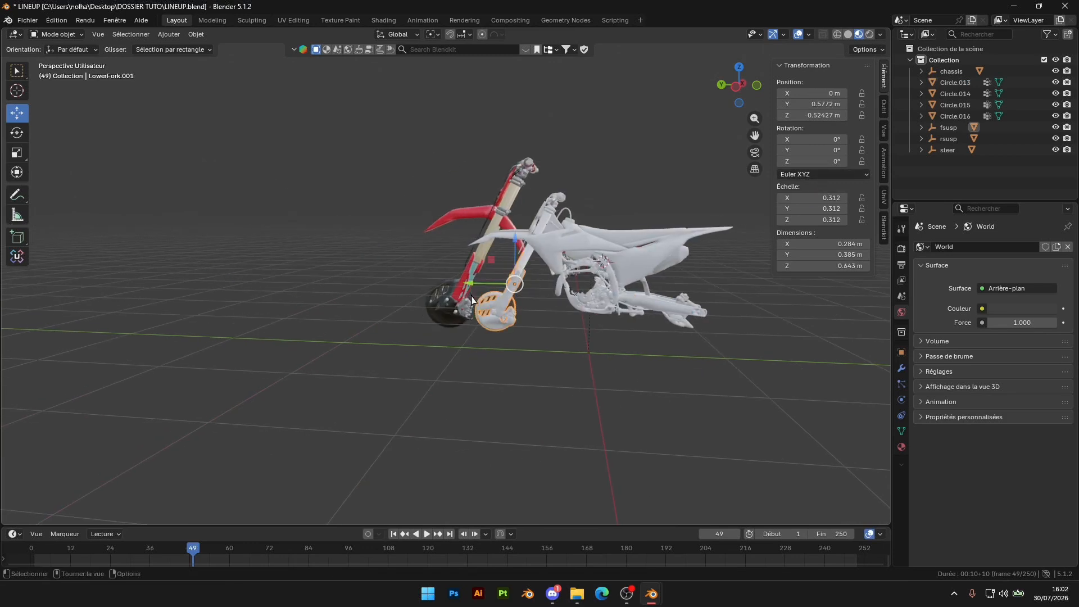
{"action": "left_click", "coordinate": [451, 287]}
{"action": "key", "text": "ctrl+v"}
{"action": "key", "text": "ctrl+v"}
{"action": "key", "text": "ctrl+v"}
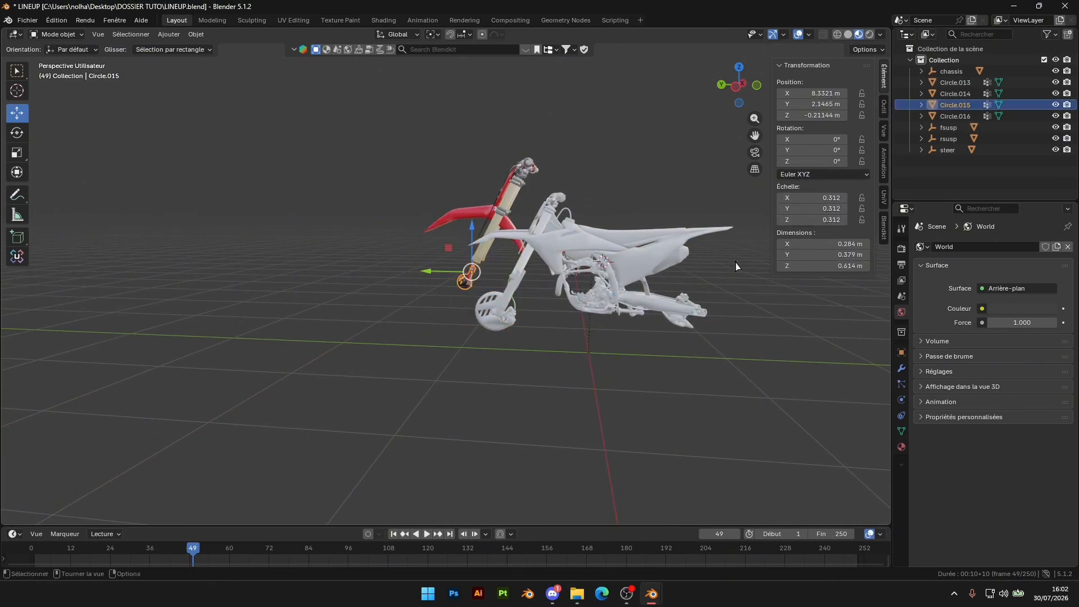
Match the Honda steering assembly to the reference steering part's scale, setting X, Y and Z to 0.312
{"action": "left_click", "coordinate": [529, 261]}
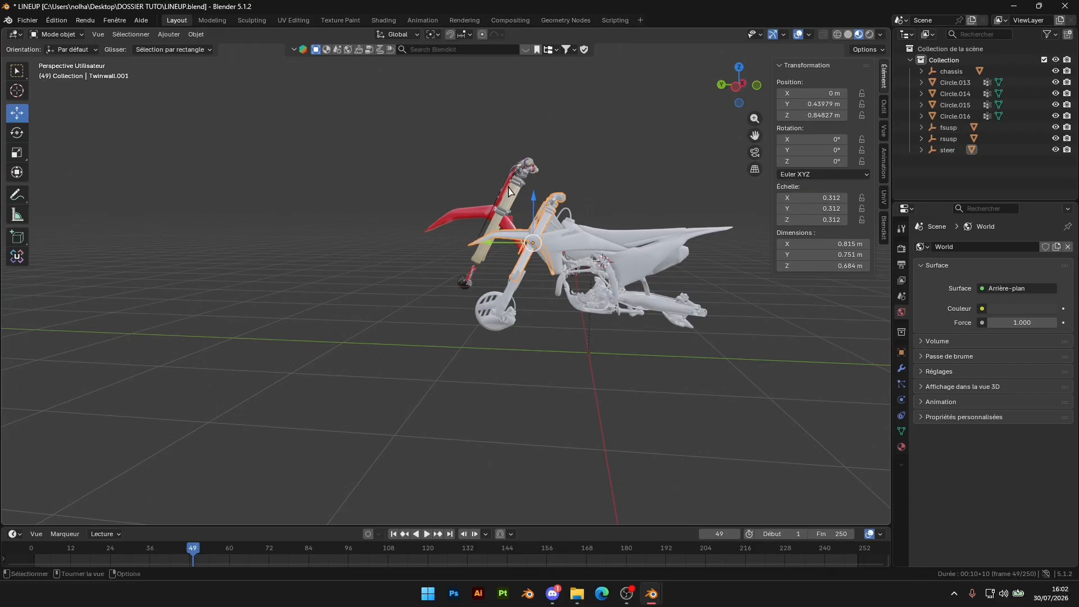
{"action": "key", "text": "ctrl+v"}
{"action": "key", "text": "ctrl+v"}
{"action": "key", "text": "ctrl+v"}
Copy the reference chassis's Z position of 0.581336 m to the red chassis
{"action": "middle_click_drag", "start_coordinate": [618, 268], "coordinate": [534, 251], "text": "shift"}
{"action": "scroll", "coordinate": [552, 279], "scroll_direction": "up", "scroll_amount": 3}
{"action": "scroll", "coordinate": [559, 245], "scroll_direction": "down", "scroll_amount": 3}
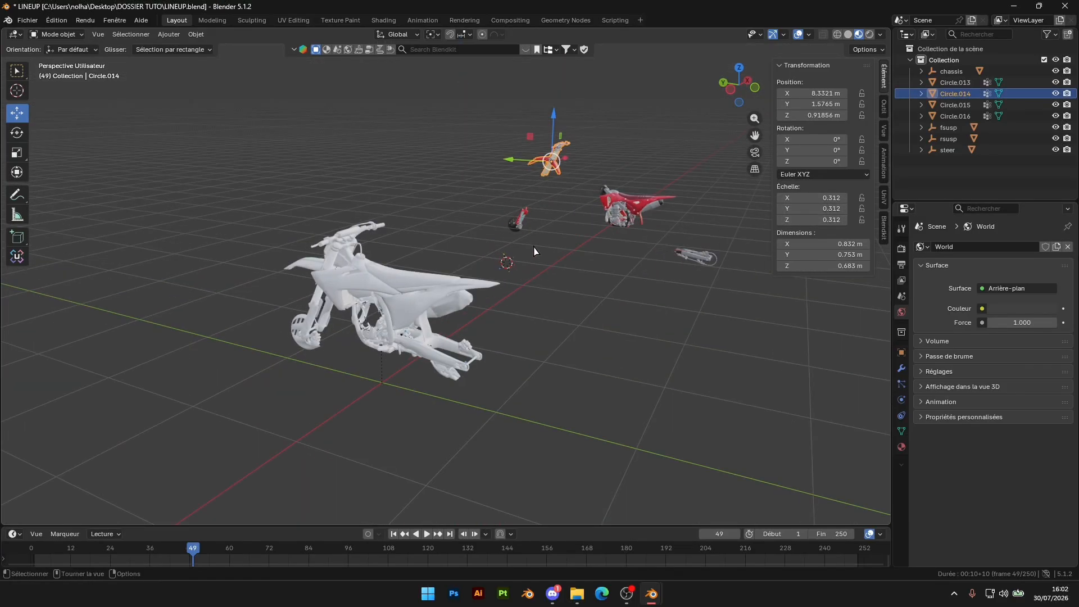
{"action": "left_click", "coordinate": [418, 293]}
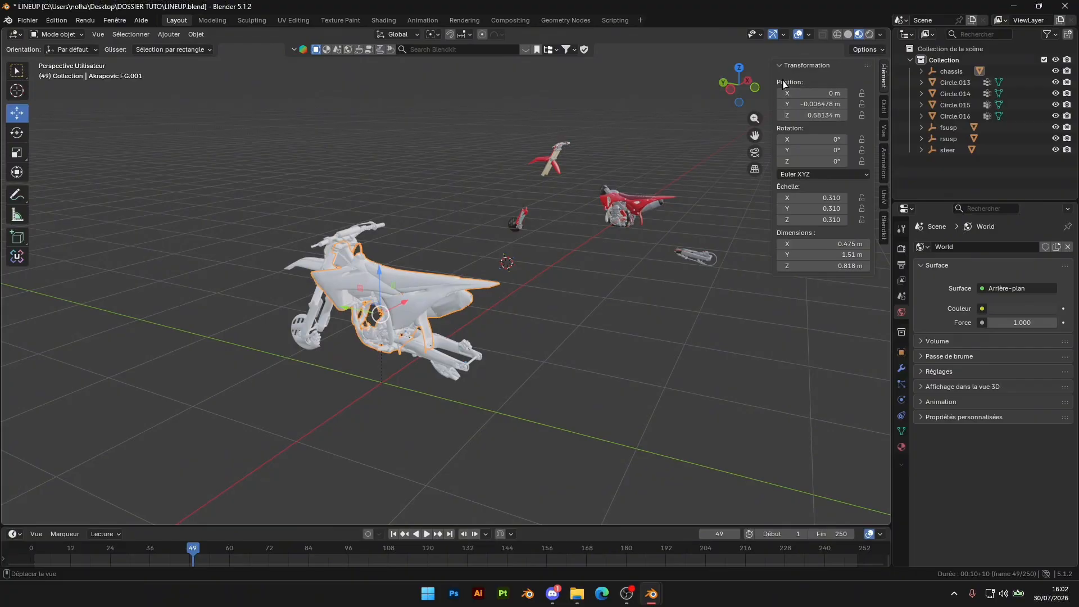
{"action": "left_click", "coordinate": [822, 115]}
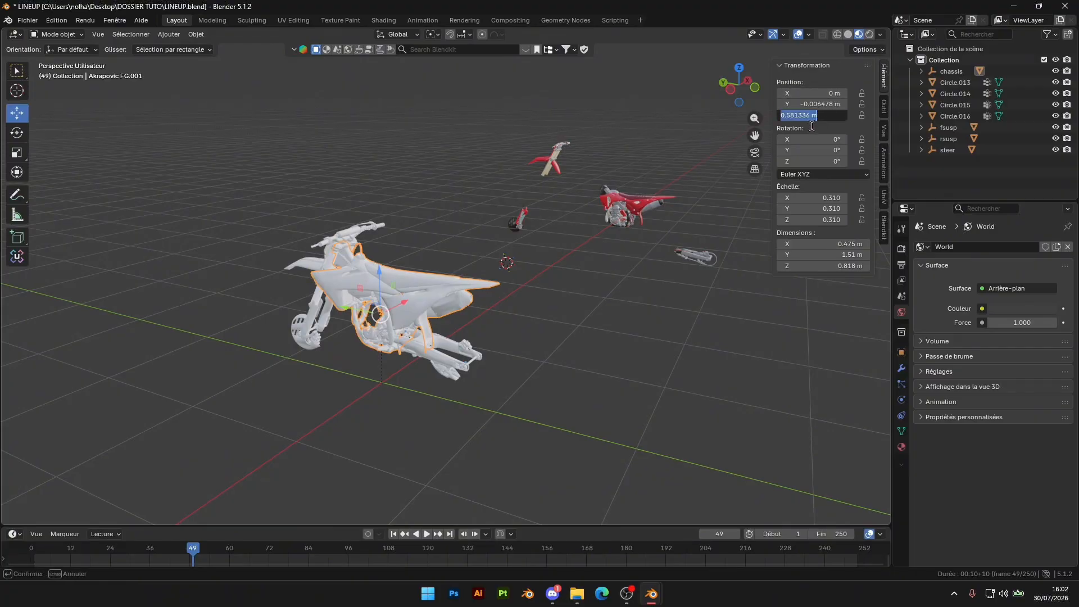
{"action": "left_click", "coordinate": [667, 204]}
{"action": "left_click", "coordinate": [667, 203]}
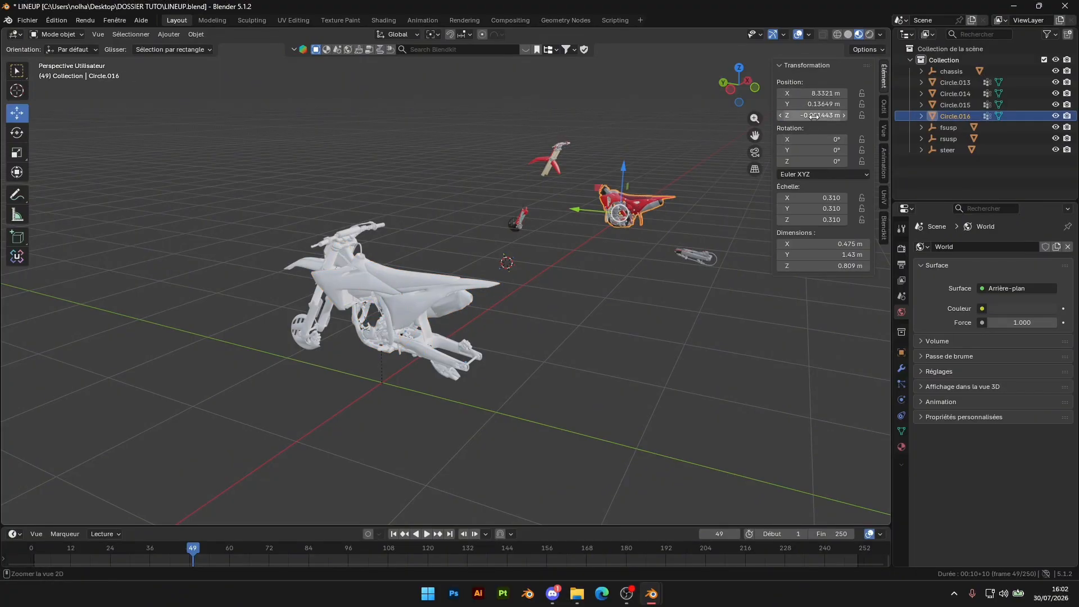
{"action": "key", "text": "ctrl+v"}
Copy the reference chassis's Y position of -0.006478 m to the red chassis
{"action": "left_click", "coordinate": [395, 279]}
{"action": "left_click", "coordinate": [810, 104]}
{"action": "left_click", "coordinate": [660, 181]}
{"action": "left_click", "coordinate": [652, 178]}
{"action": "key", "text": "ctrl+v"}
{"action": "key", "text": "ctrl+z"}
{"action": "key", "text": "ctrl+v"}
Match the Honda swingarm to the reference swingarm's position, setting Z to 0.40809 m and Y to -0.47057 m
{"action": "left_click", "coordinate": [440, 352]}
{"action": "left_click", "coordinate": [423, 349]}
{"action": "left_click", "coordinate": [696, 257]}
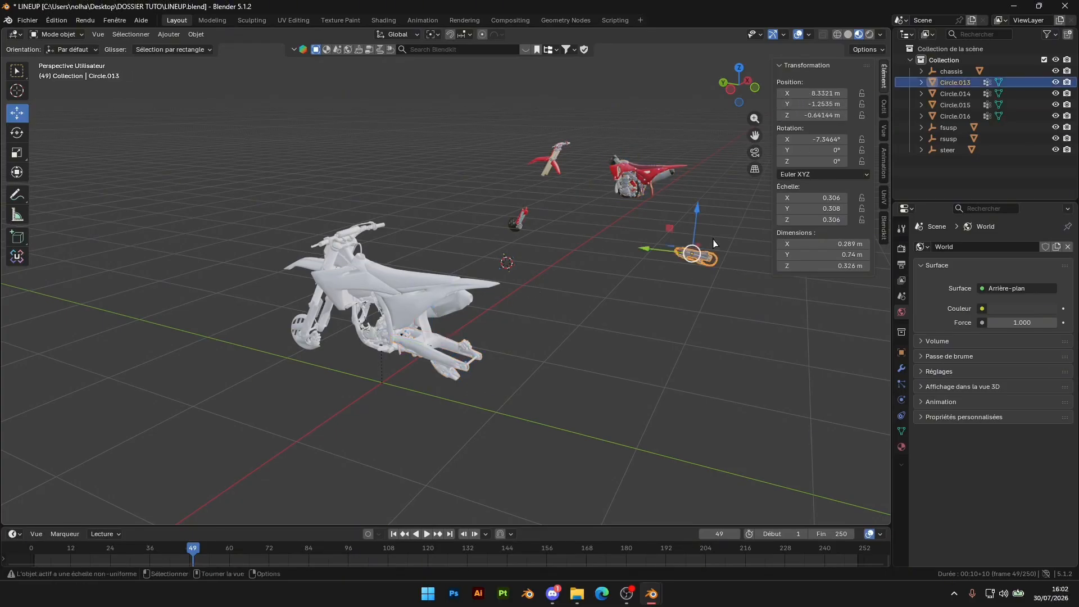
{"action": "type", "text": "0.40809 m"}
{"action": "left_click", "coordinate": [446, 353]}
{"action": "left_click", "coordinate": [814, 104]}
{"action": "left_click", "coordinate": [708, 209]}
{"action": "left_click", "coordinate": [706, 203]}
{"action": "key", "text": "ctrl+v"}
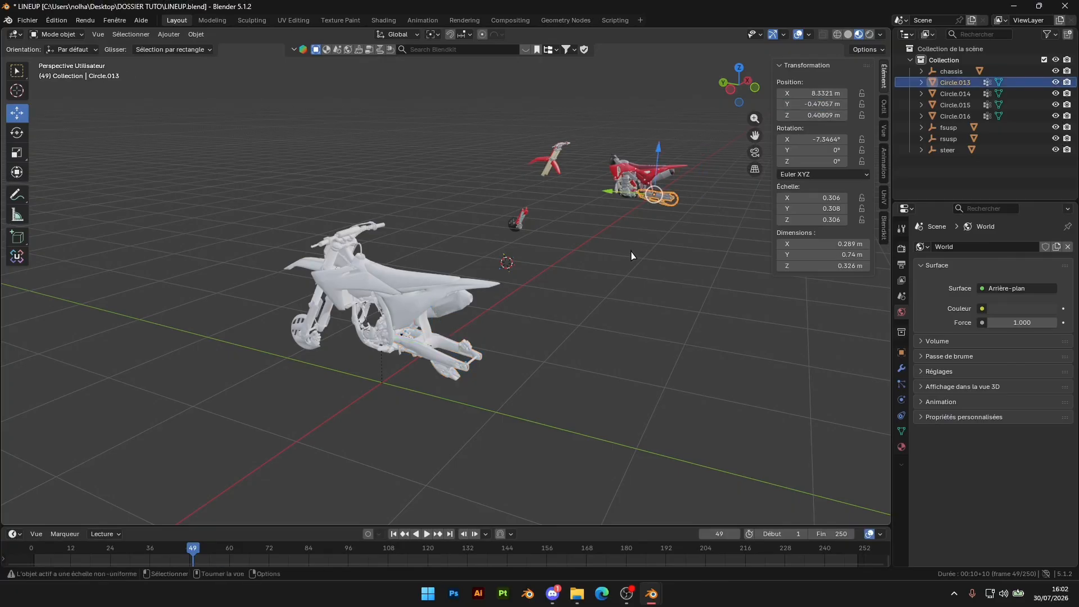
Match the Honda lower fork to the reference lower fork's position, setting Z to 0.52427 m and Y to 0.5772 m
{"action": "left_click", "coordinate": [301, 336]}
{"action": "key", "text": "ctrl+c"}
{"action": "left_click", "coordinate": [515, 223]}
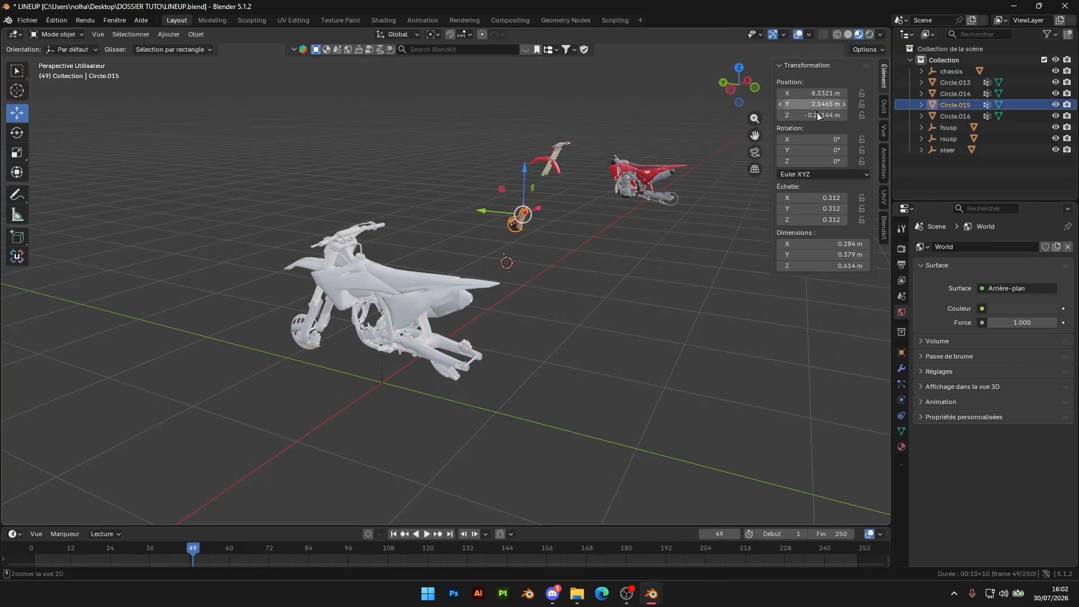
{"action": "key", "text": "ctrl+v"}
{"action": "left_click", "coordinate": [306, 335]}
{"action": "left_click", "coordinate": [814, 104]}
{"action": "key", "text": "ctrl+c"}
{"action": "left_click", "coordinate": [527, 201]}
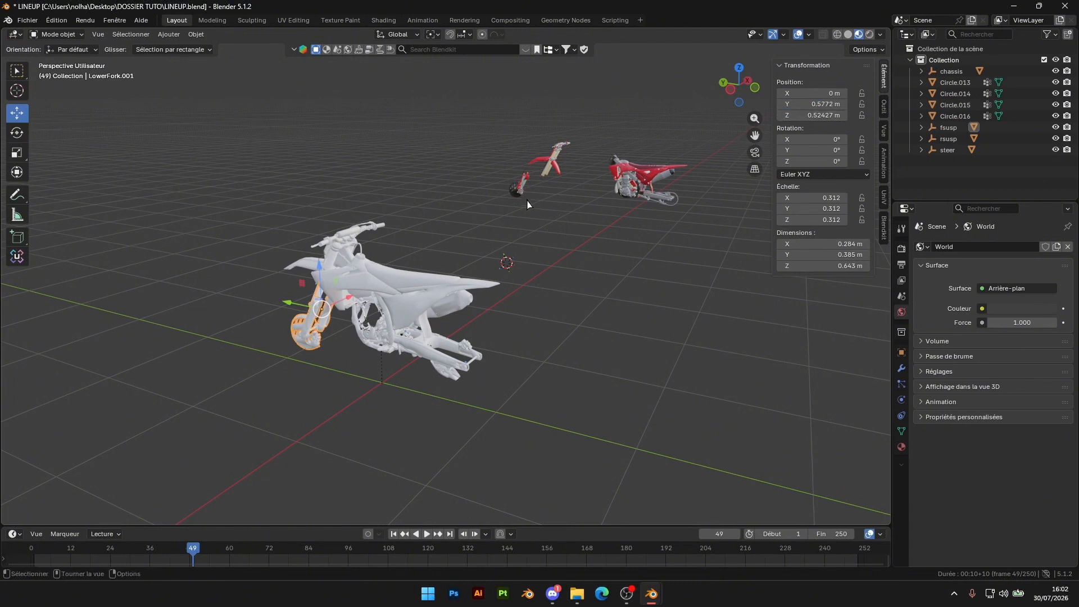
{"action": "left_click", "coordinate": [519, 183]}
{"action": "key", "text": "ctrl+v"}
Match the Honda steering assembly to the reference steering part's position, setting Z to 0.84827 m and Y to 0.43979 m
{"action": "left_click", "coordinate": [341, 243]}
{"action": "left_click", "coordinate": [815, 115]}
{"action": "key", "text": "ctrl+c"}
{"action": "left_click", "coordinate": [562, 179]}
{"action": "left_click", "coordinate": [554, 166]}
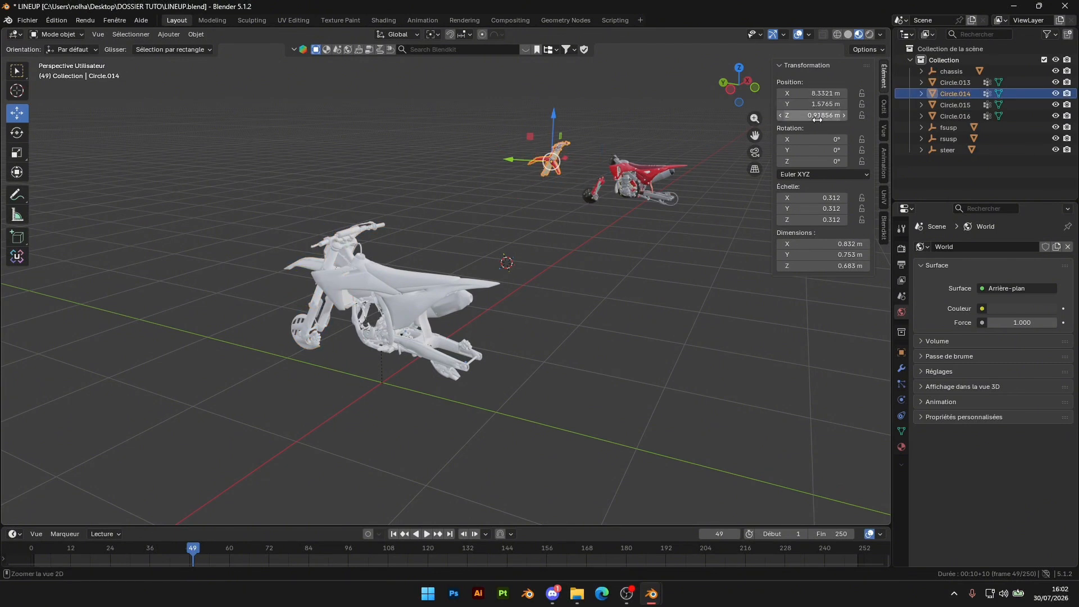
{"action": "key", "text": "ctrl+v"}
{"action": "left_click", "coordinate": [334, 252]}
{"action": "left_click", "coordinate": [815, 107]}
{"action": "key", "text": "ctrl+c"}
{"action": "left_click", "coordinate": [565, 166]}
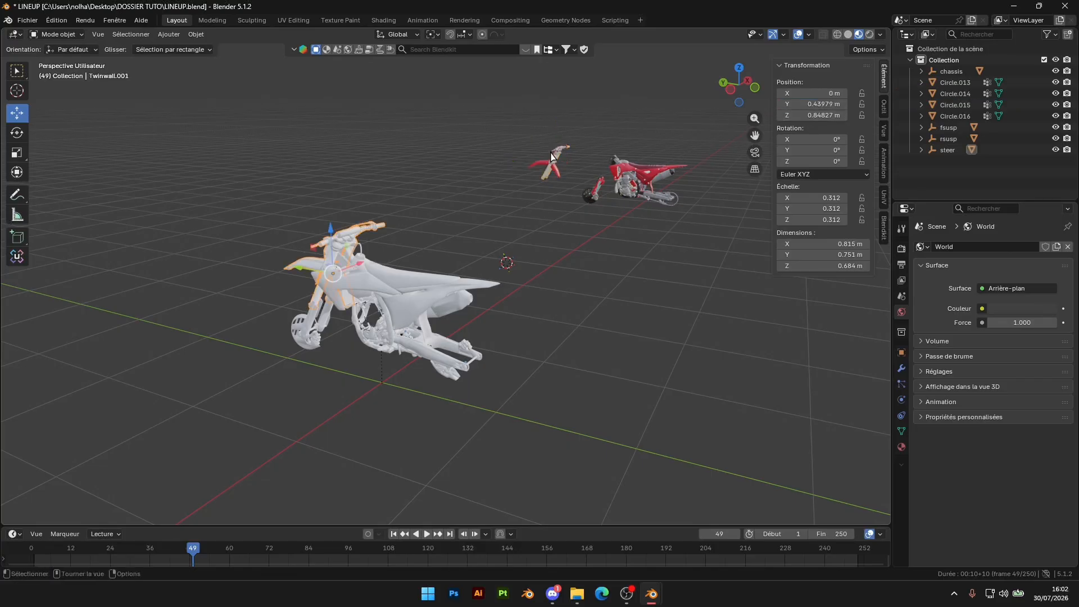
{"action": "left_click", "coordinate": [557, 163]}
{"action": "key", "text": "ctrl+v"}
Compare the alignment of the red Honda with the white reference bike in left orthographic and perspective views
{"action": "left_click", "coordinate": [598, 251]}
{"action": "scroll", "coordinate": [584, 253], "scroll_direction": "up", "scroll_amount": 2}
{"action": "scroll", "coordinate": [573, 255], "scroll_direction": "down", "scroll_amount": 3}
{"action": "scroll", "coordinate": [611, 255], "scroll_direction": "up", "scroll_amount": 4}
{"action": "middle_click_drag", "start_coordinate": [573, 255], "coordinate": [608, 205]}
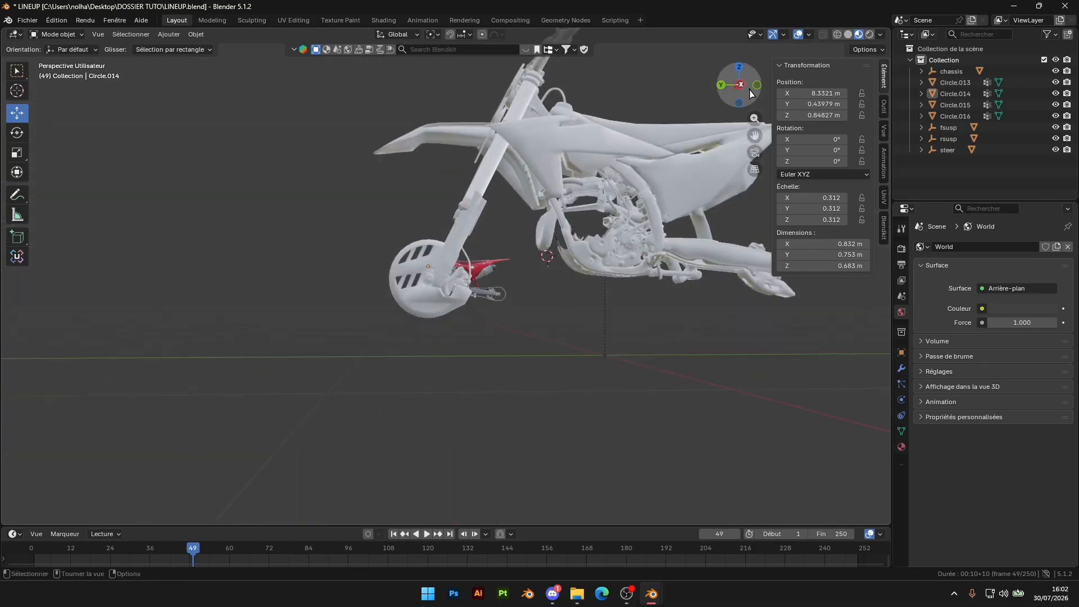
{"action": "left_click", "coordinate": [739, 85]}
{"action": "middle_click_drag", "start_coordinate": [580, 264], "coordinate": [546, 195], "text": "shift"}
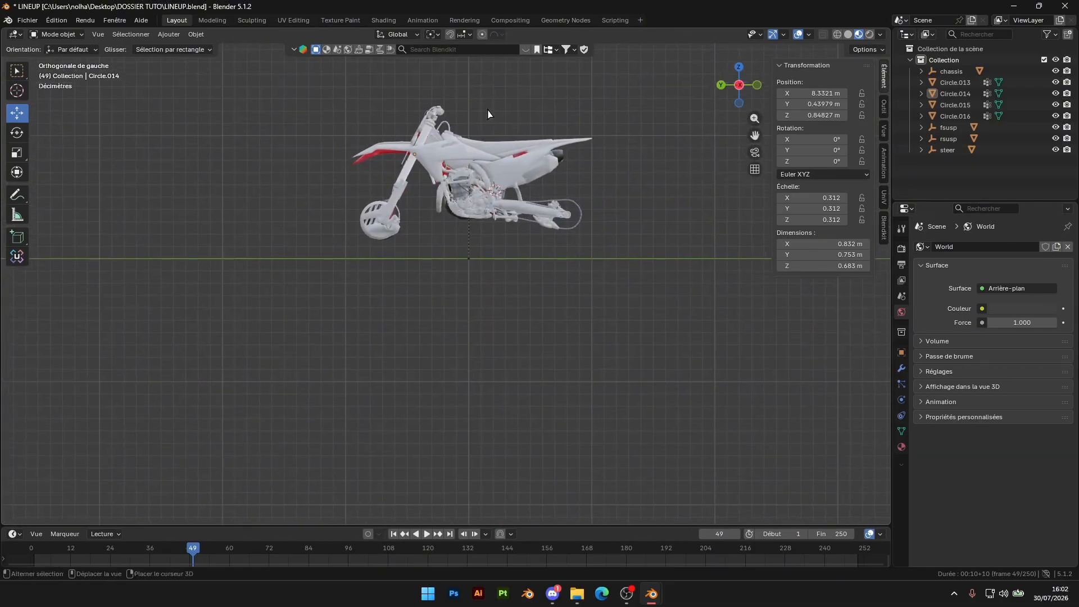
{"action": "middle_click_drag", "start_coordinate": [488, 107], "coordinate": [490, 155], "text": "shift"}
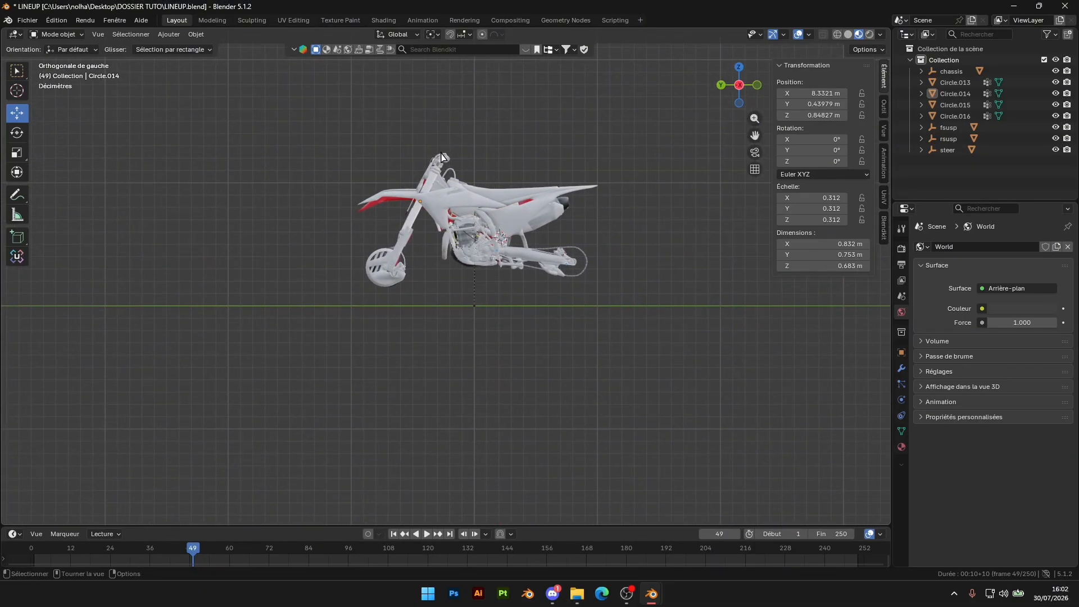
{"action": "middle_click_drag", "start_coordinate": [591, 194], "coordinate": [622, 196]}
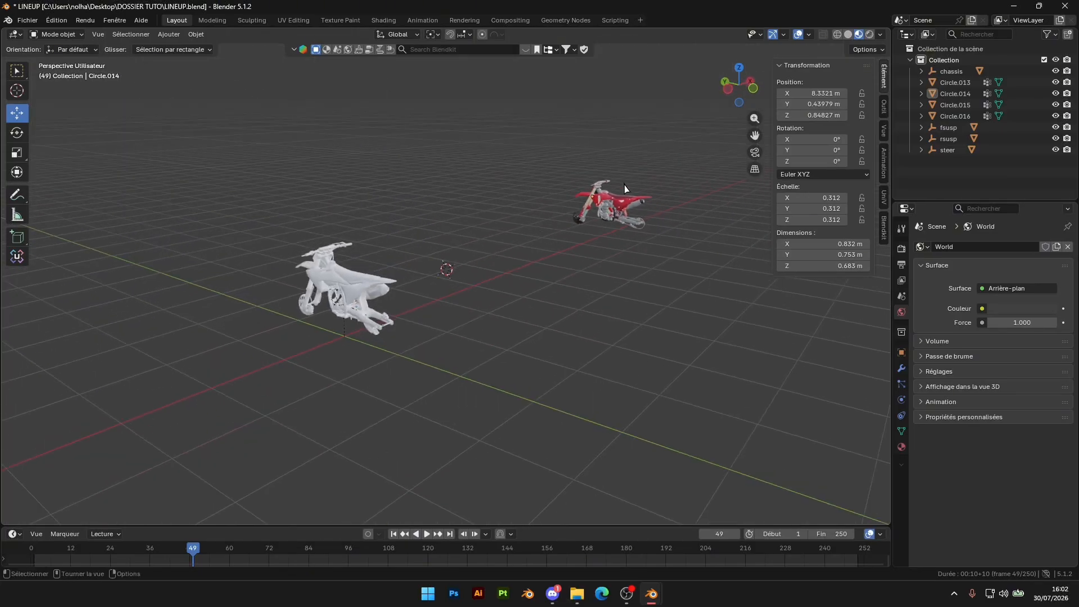
{"action": "middle_click_drag", "start_coordinate": [376, 318], "coordinate": [450, 313]}
{"action": "scroll", "coordinate": [450, 313], "scroll_direction": "up", "scroll_amount": 5}
{"action": "middle_click_drag", "start_coordinate": [539, 239], "coordinate": [550, 278]}
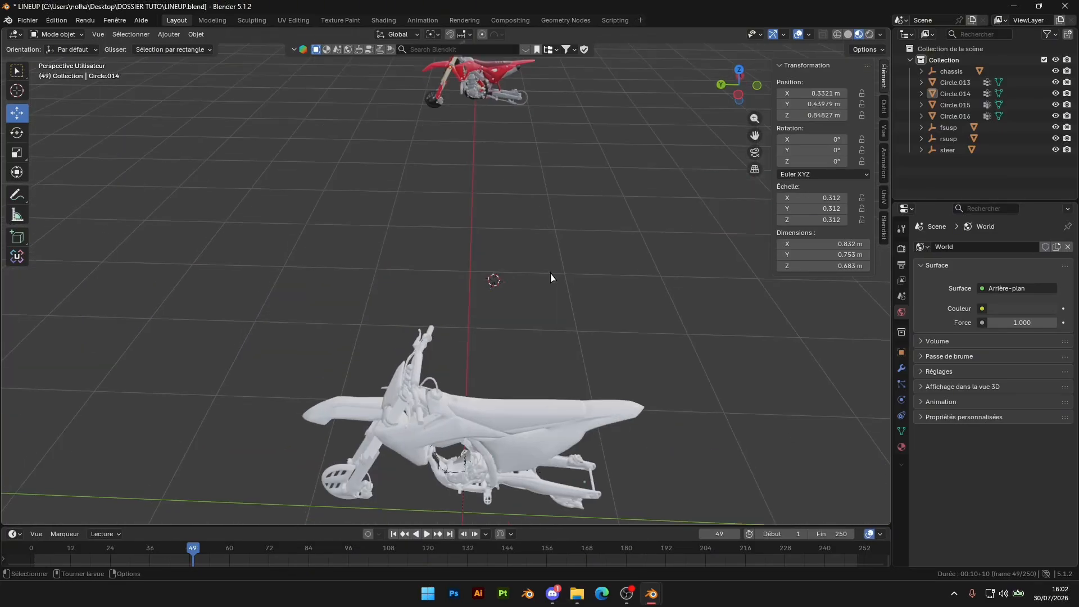
{"action": "middle_click_drag", "start_coordinate": [569, 236], "coordinate": [571, 223]}
{"action": "middle_click_drag", "start_coordinate": [522, 276], "coordinate": [522, 241], "text": "shift"}
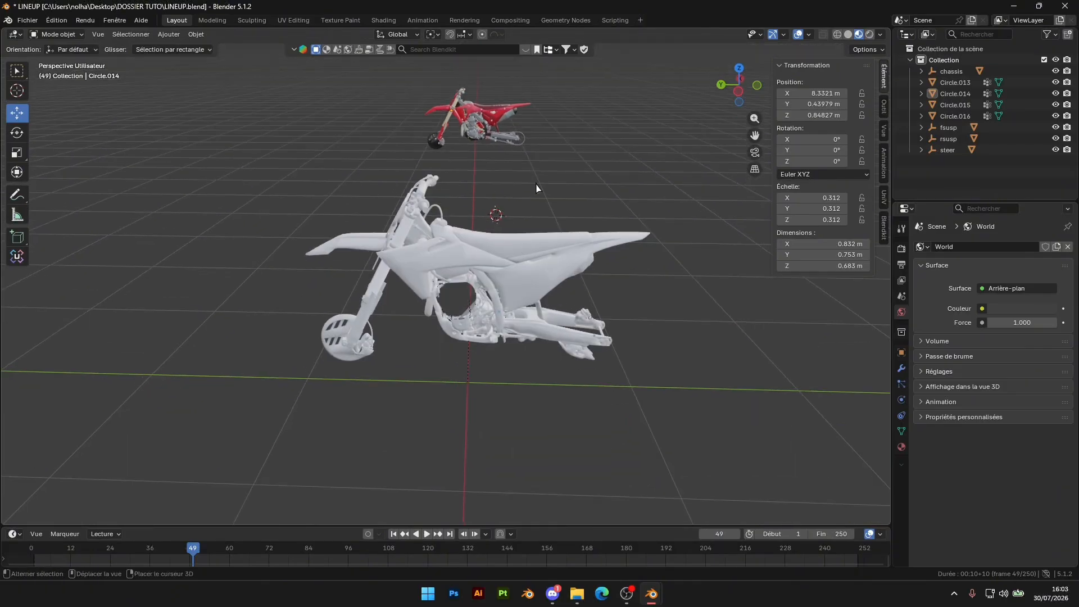
{"action": "middle_click_drag", "start_coordinate": [536, 189], "coordinate": [529, 223], "text": "shift"}
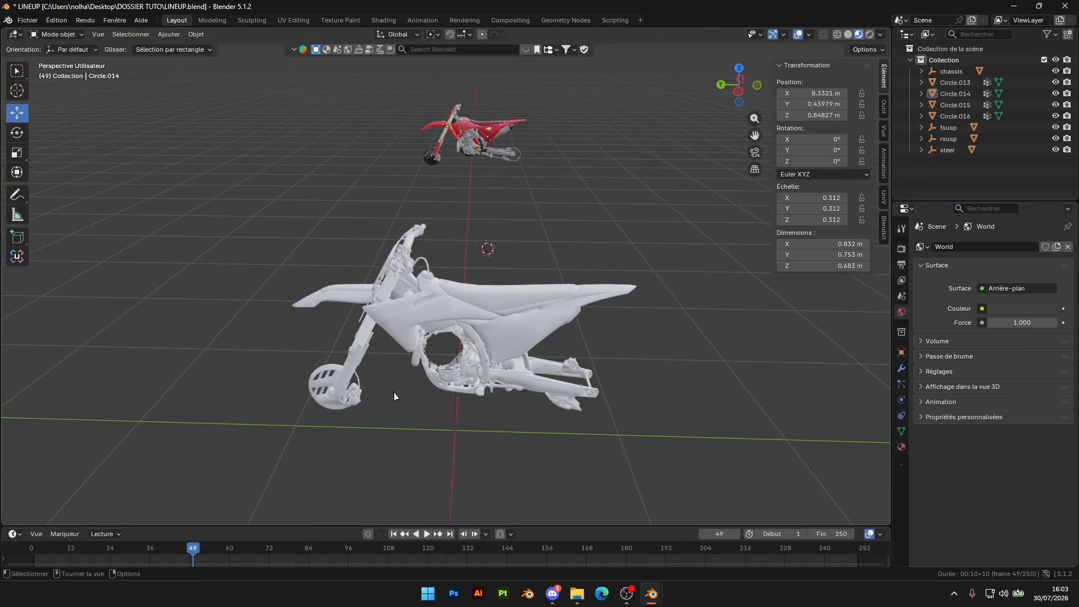
Delete the four white reference meshes: chassis, swingarm, lower fork and steering, keeping their empties
{"action": "left_click", "coordinate": [505, 328]}
{"action": "key", "text": "Delete"}
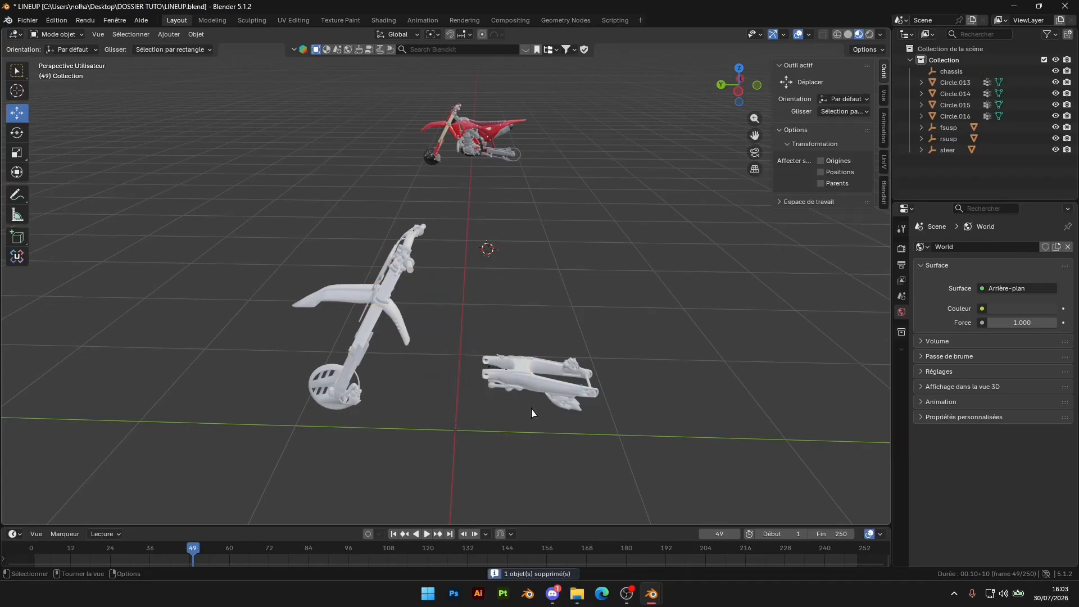
{"action": "left_click", "coordinate": [540, 383]}
{"action": "key", "text": "Delete"}
{"action": "left_click", "coordinate": [348, 393]}
{"action": "key", "text": "Delete"}
{"action": "left_click", "coordinate": [383, 279]}
{"action": "key", "text": "Delete"}
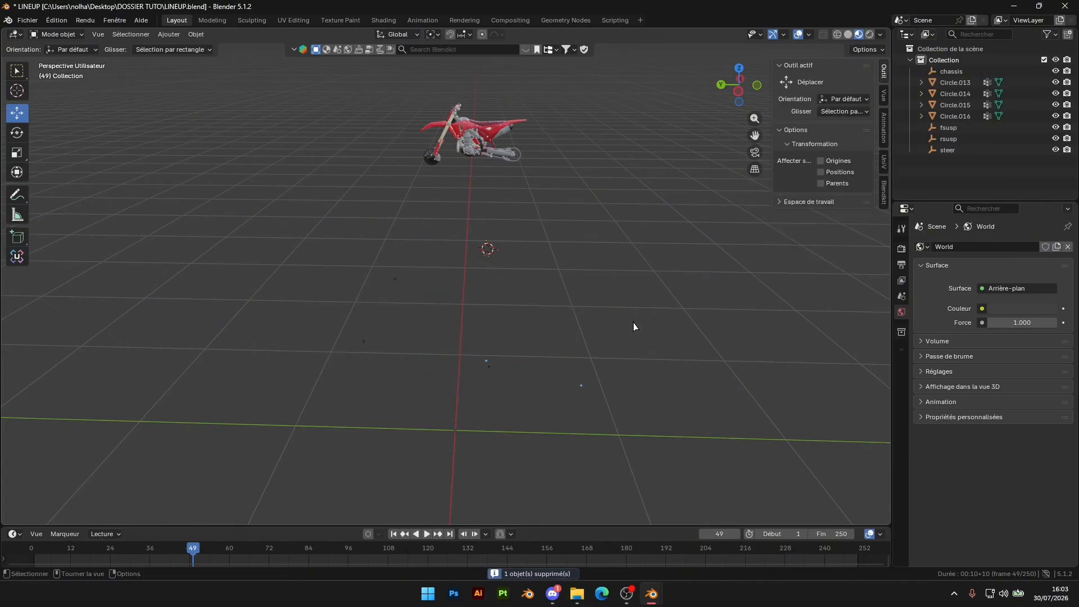
Set the X position of the red chassis and of the Honda swingarm to 0 m
{"action": "middle_click_drag", "start_coordinate": [633, 325], "coordinate": [638, 320]}
{"action": "left_click", "coordinate": [474, 141]}
{"action": "double_click", "coordinate": [825, 93]}
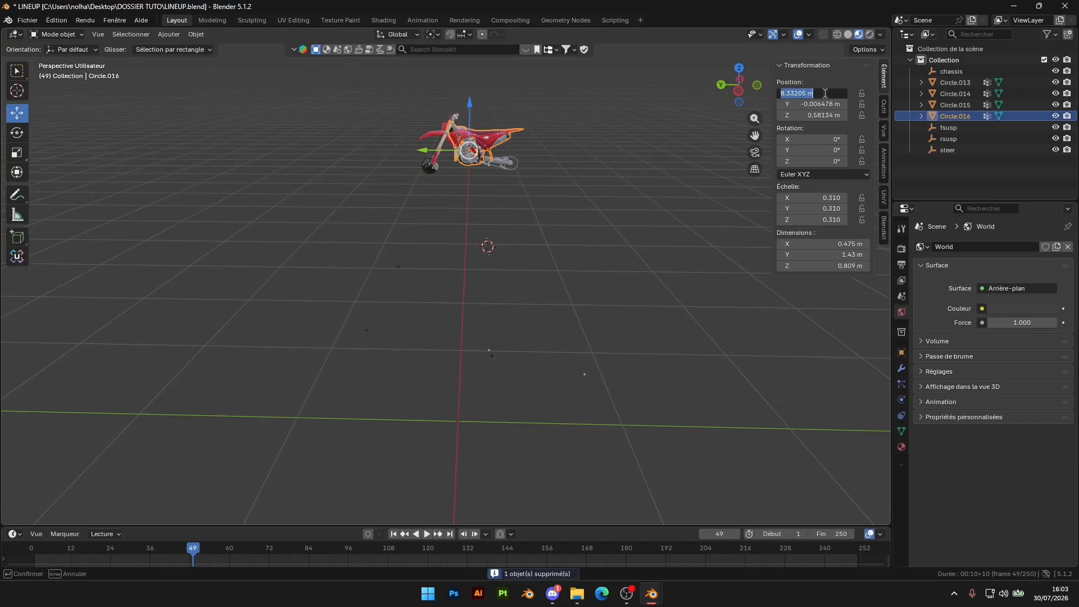
{"action": "type", "text": "0"}
{"action": "key", "text": "Return"}
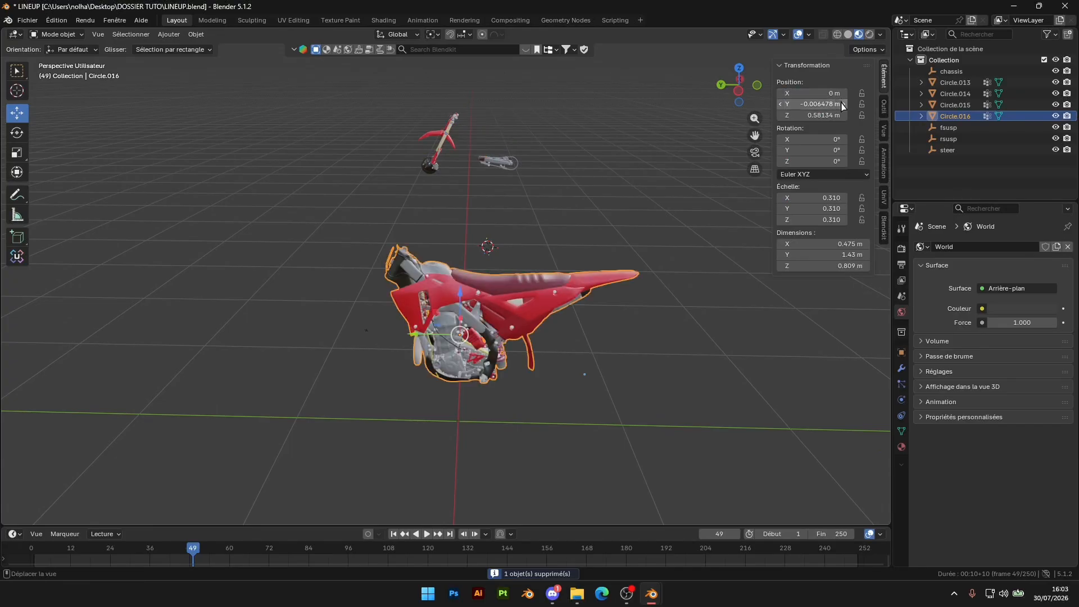
{"action": "left_click", "coordinate": [487, 163]}
{"action": "double_click", "coordinate": [819, 93]}
{"action": "type", "text": "0"}
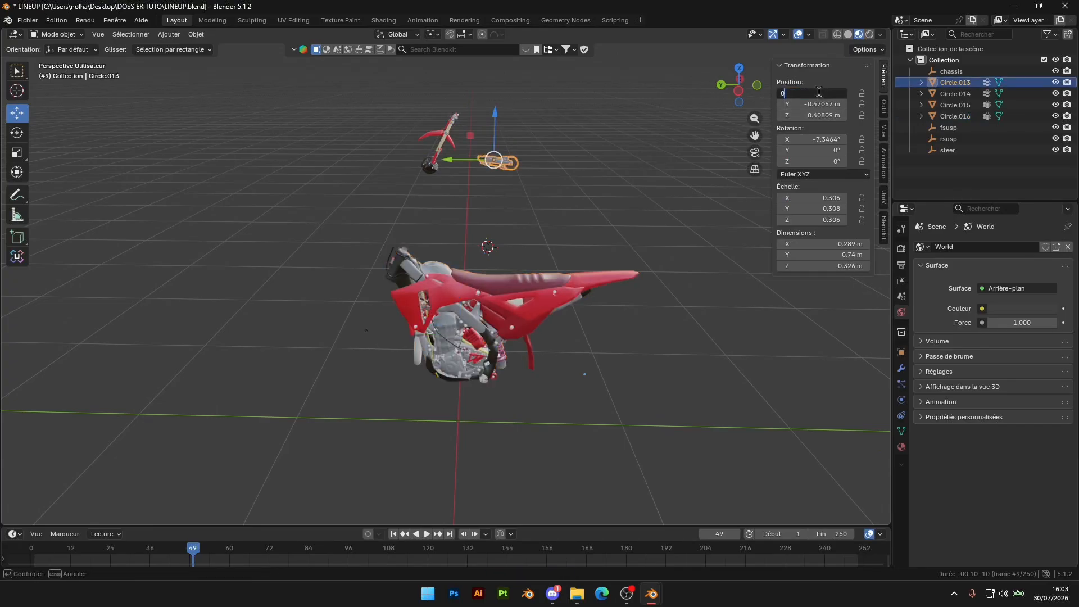
{"action": "key", "text": "Return"}
Set the X position of the Honda steering assembly and of the lower fork to 0 m
{"action": "left_click", "coordinate": [446, 128]}
{"action": "double_click", "coordinate": [808, 94]}
{"action": "type", "text": "0"}
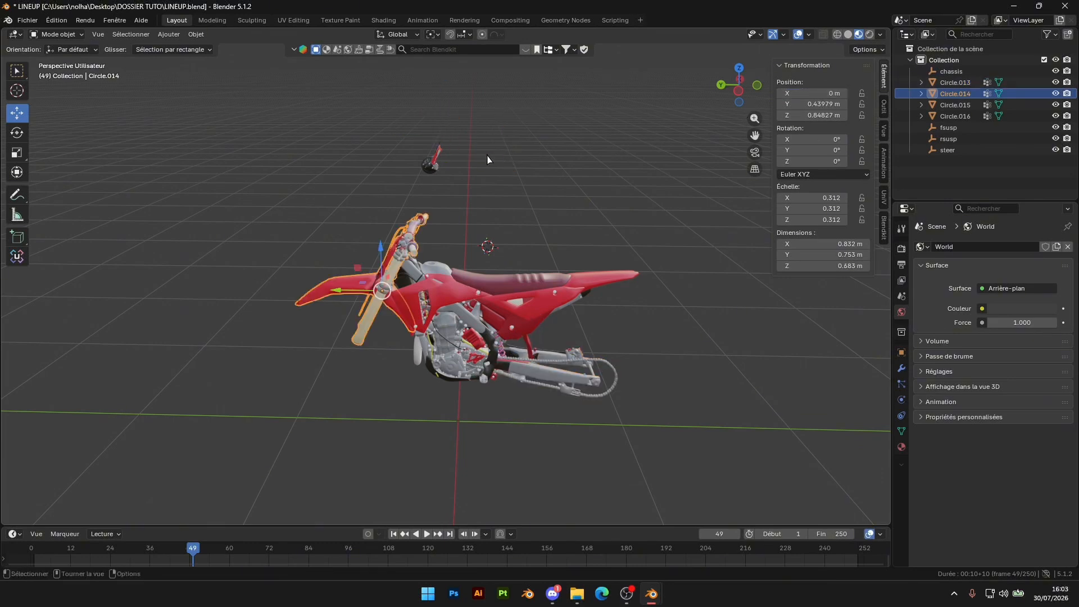
{"action": "left_click", "coordinate": [433, 160]}
{"action": "left_click", "coordinate": [814, 93]}
{"action": "type", "text": "0"}
{"action": "key", "text": "Return"}
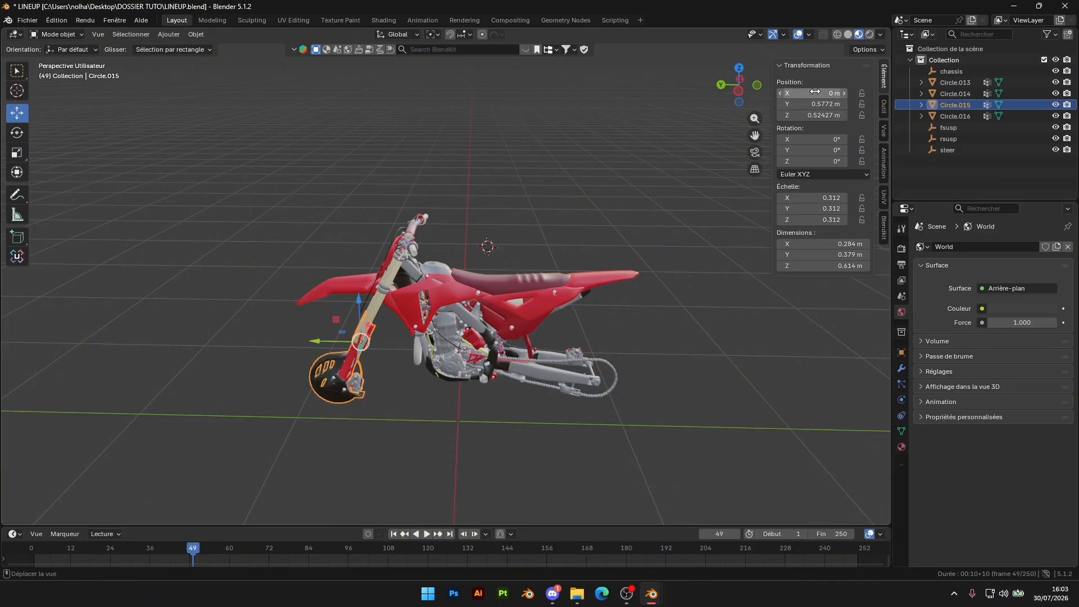
Examine the assembled Honda from several angles and inspect the rsusp, steer and chassis empties
{"action": "left_click", "coordinate": [557, 222]}
{"action": "middle_click_drag", "start_coordinate": [581, 257], "coordinate": [582, 243]}
{"action": "scroll", "coordinate": [589, 260], "scroll_direction": "down", "scroll_amount": 5}
{"action": "middle_click_drag", "start_coordinate": [594, 286], "coordinate": [604, 271]}
{"action": "scroll", "coordinate": [610, 269], "scroll_direction": "up", "scroll_amount": 6}
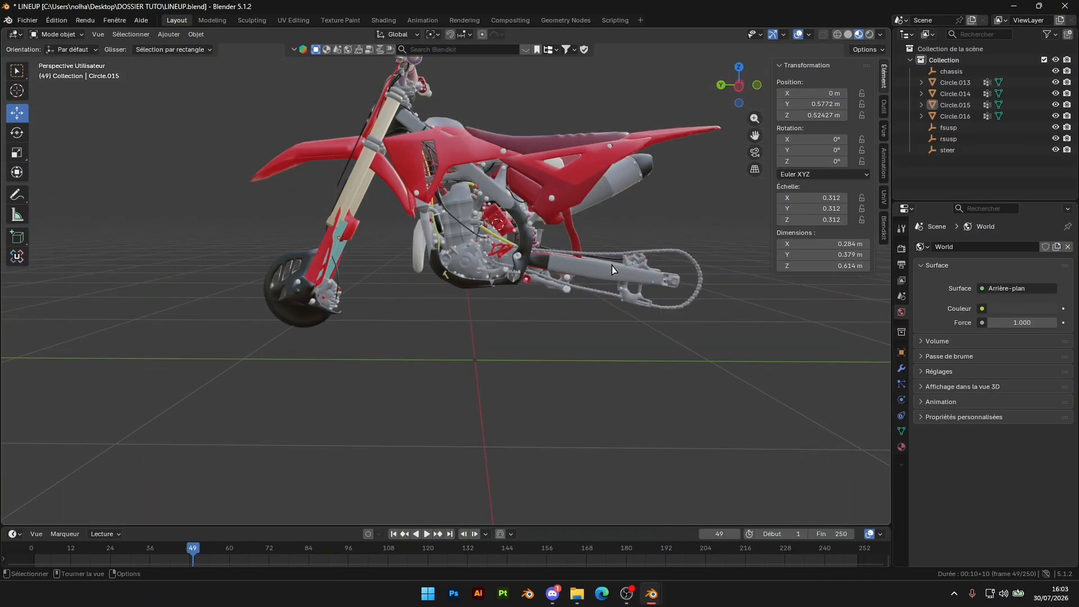
{"action": "left_click", "coordinate": [954, 139]}
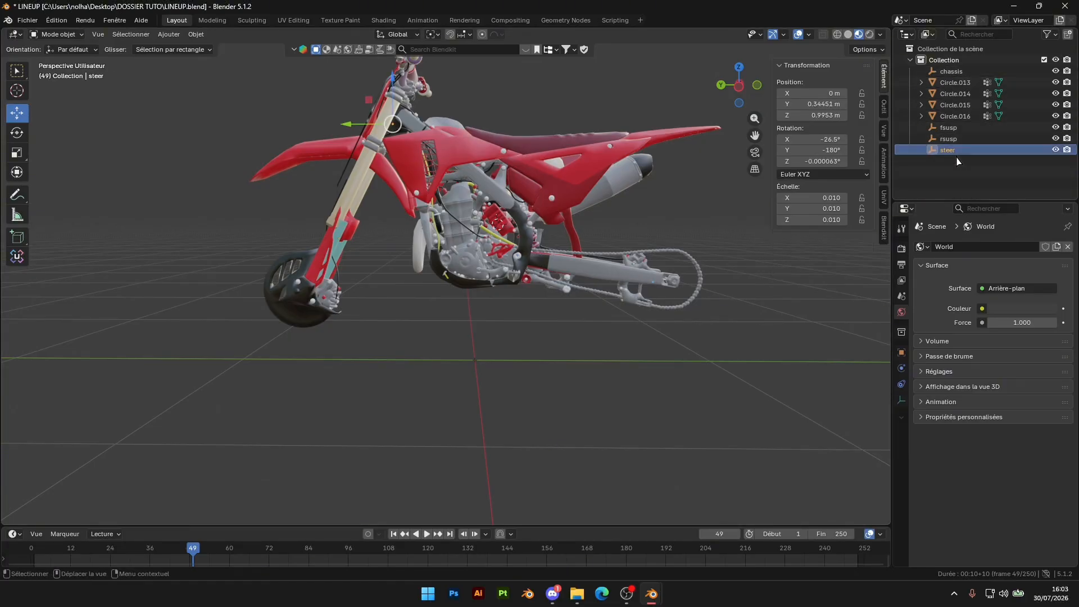
{"action": "left_click", "coordinate": [951, 72]}
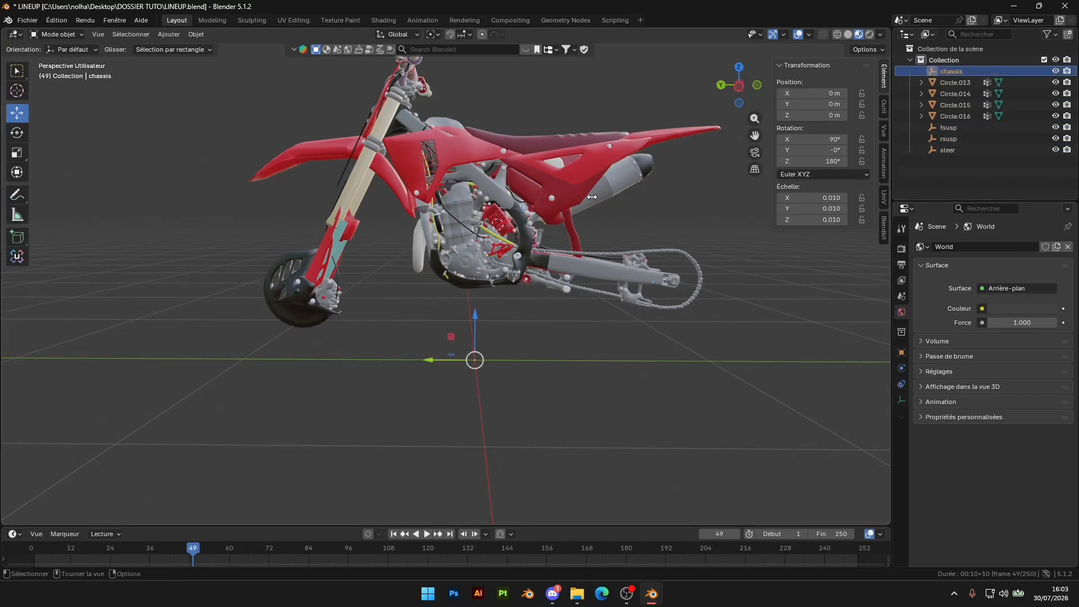
{"action": "left_click", "coordinate": [550, 89]}
{"action": "scroll", "coordinate": [410, 124], "scroll_direction": "down", "scroll_amount": 5}
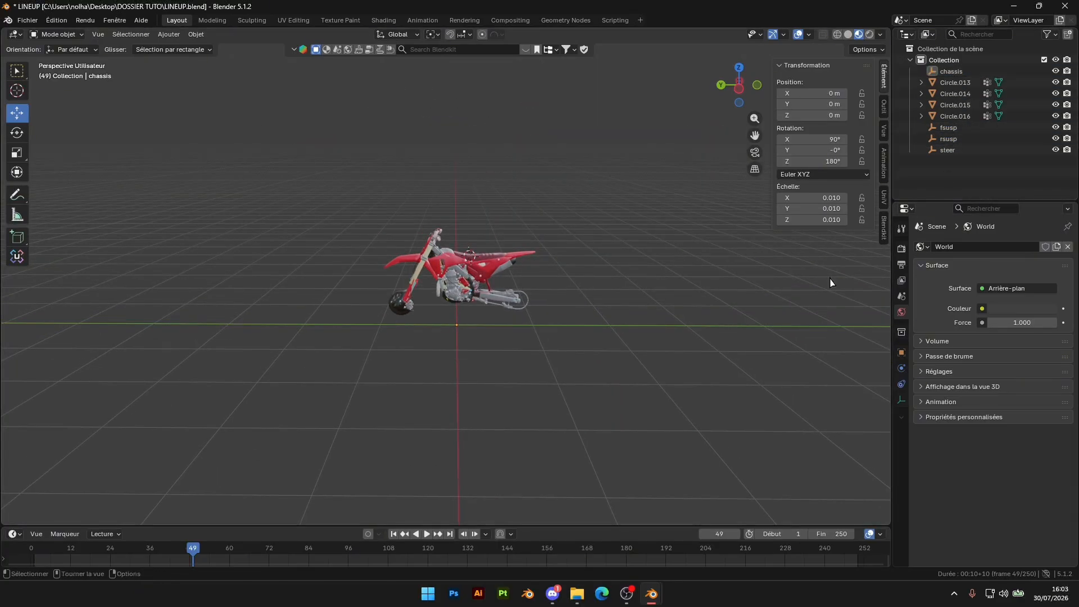
{"action": "scroll", "coordinate": [575, 249], "scroll_direction": "up", "scroll_amount": 4}
Parent the chassis mesh Circle.016 to the chassis empty and the steering mesh Circle.014 to the steer empty
{"action": "left_click", "coordinate": [535, 247]}
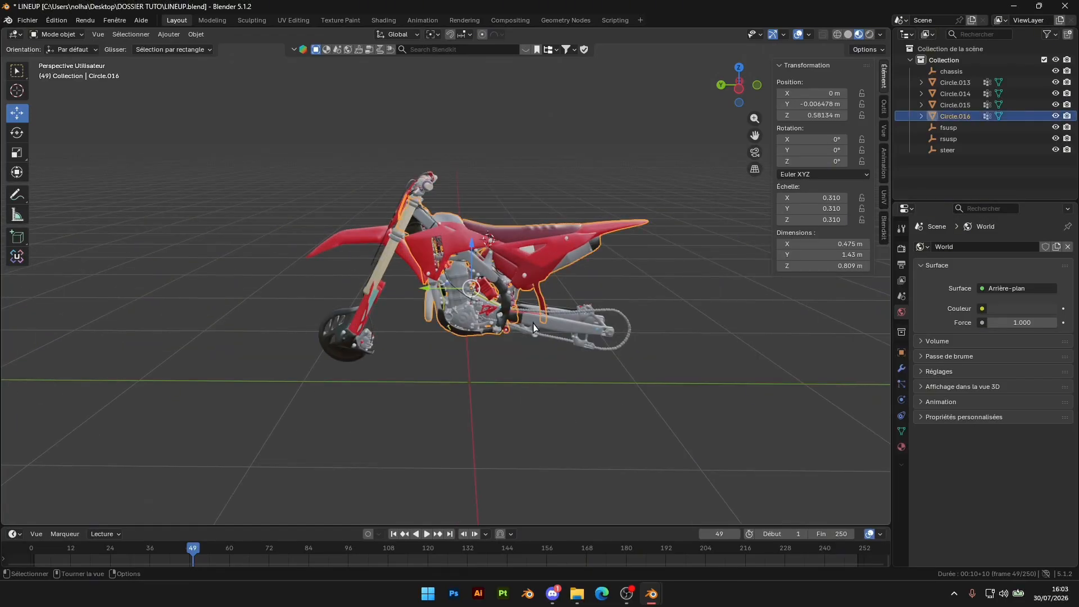
{"action": "left_click_drag", "start_coordinate": [966, 118], "coordinate": [949, 73]}
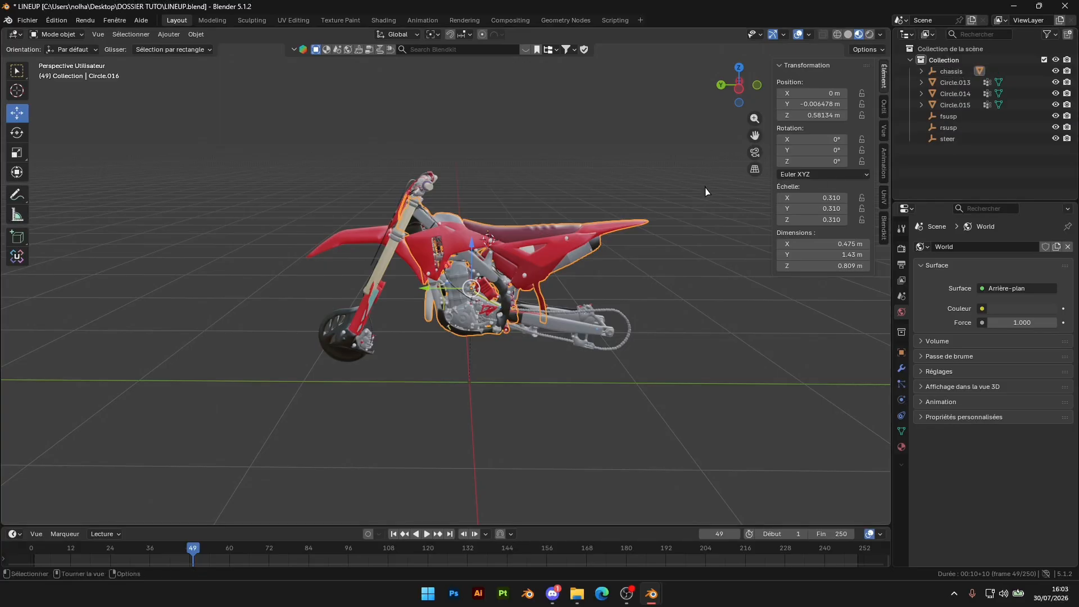
{"action": "left_click", "coordinate": [396, 227]}
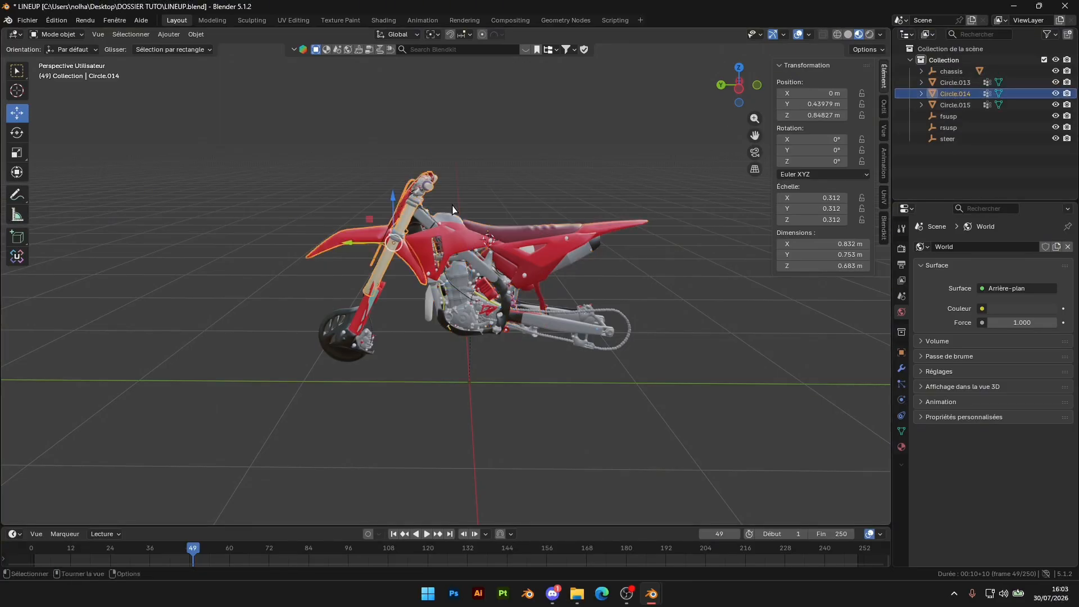
{"action": "left_click_drag", "start_coordinate": [954, 93], "coordinate": [947, 139]}
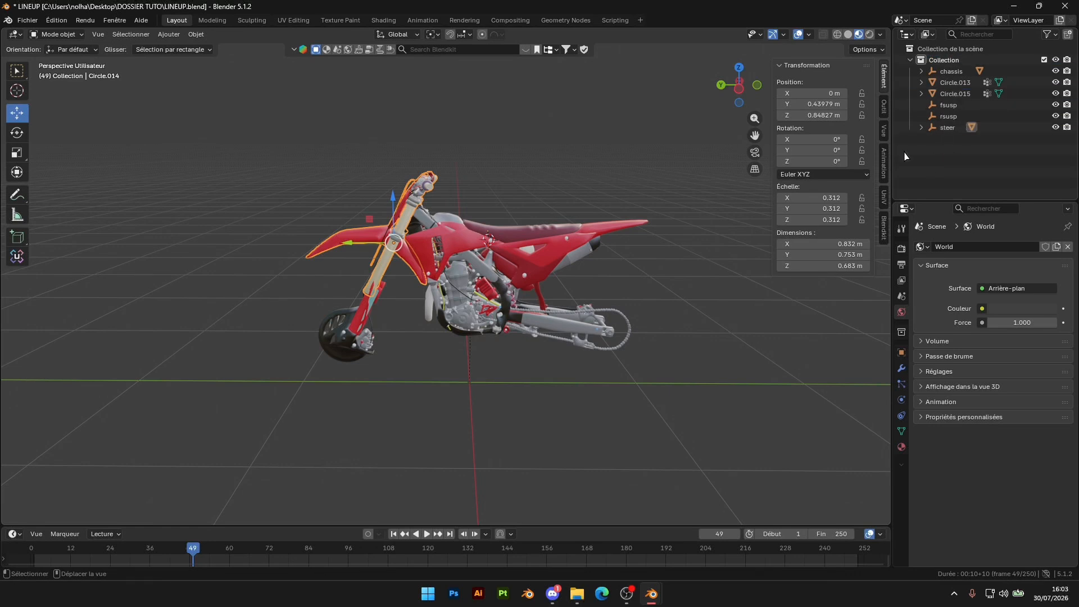
Parent the lower fork mesh Circle.015 to the fsusp empty and the swingarm mesh Circle.013 to the rsusp empty
{"action": "left_click", "coordinate": [358, 325]}
{"action": "left_click_drag", "start_coordinate": [955, 93], "coordinate": [921, 107]}
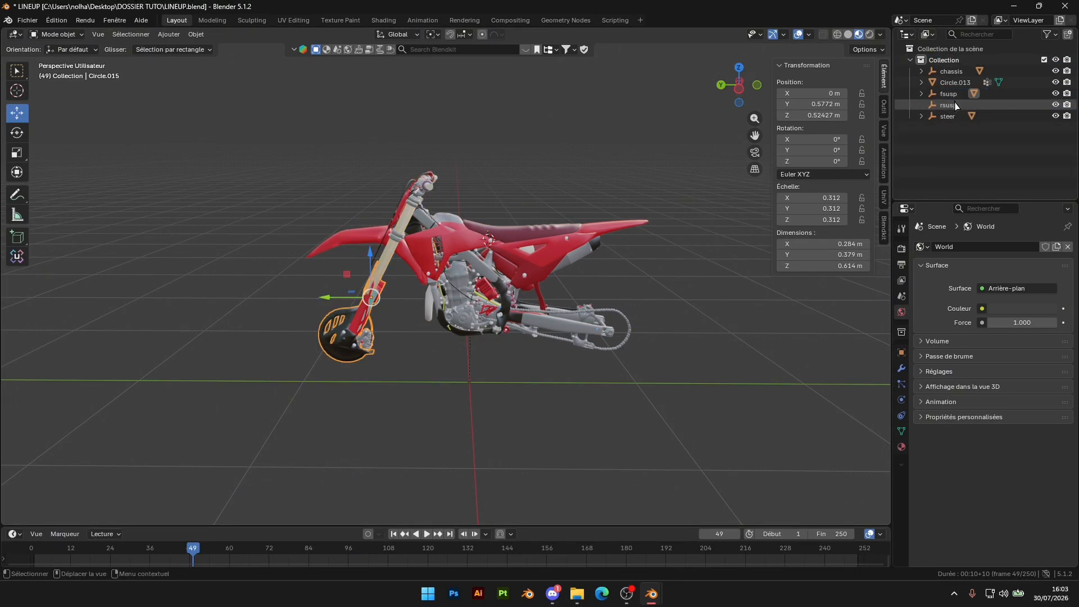
{"action": "left_click", "coordinate": [579, 335]}
{"action": "left_click_drag", "start_coordinate": [956, 82], "coordinate": [954, 107]}
{"action": "left_click", "coordinate": [719, 274]}
{"action": "scroll", "coordinate": [535, 274], "scroll_direction": "down", "scroll_amount": 2}
{"action": "middle_click_drag", "start_coordinate": [534, 275], "coordinate": [580, 266]}
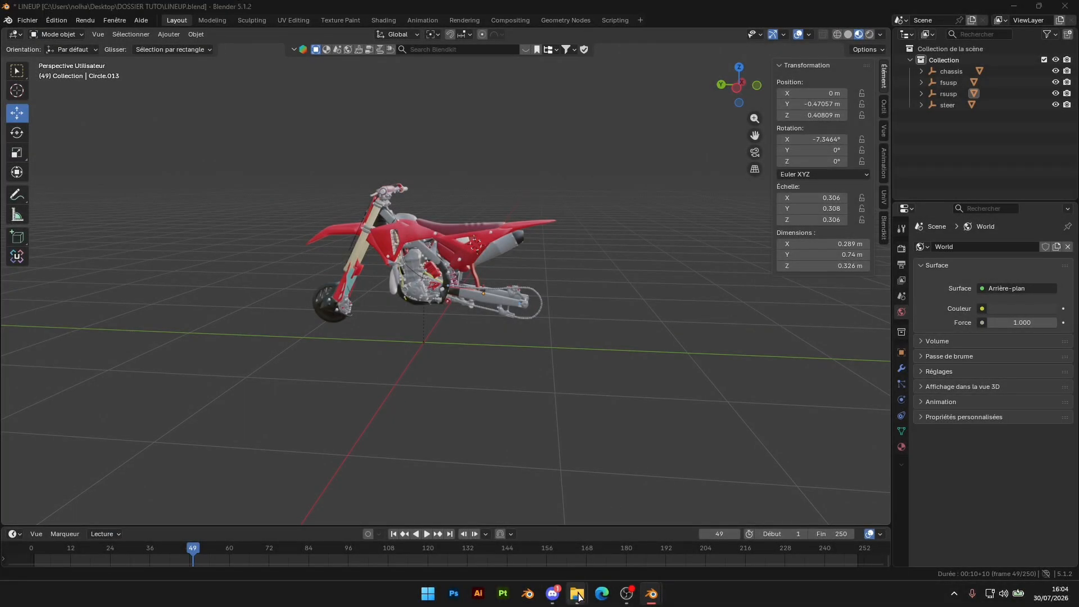
Check the DOSSIER TUTO and 2025 CRF450 folders in File Explorer, then return to Blender and select the steering mesh
{"action": "mouse_move", "coordinate": [577, 593]}
{"action": "left_click", "coordinate": [658, 539]}
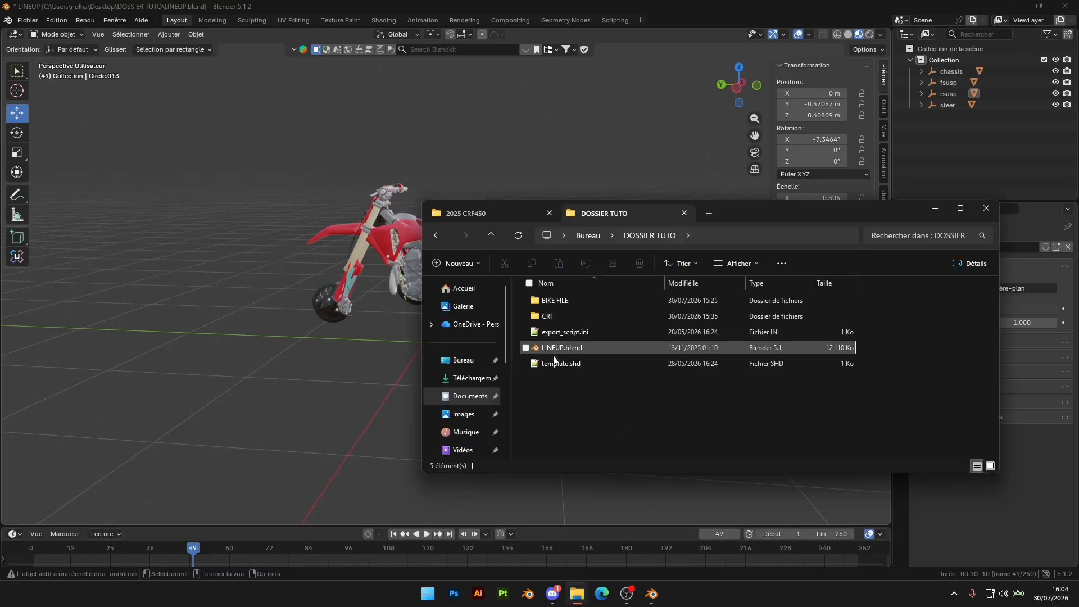
{"action": "left_click", "coordinate": [492, 217]}
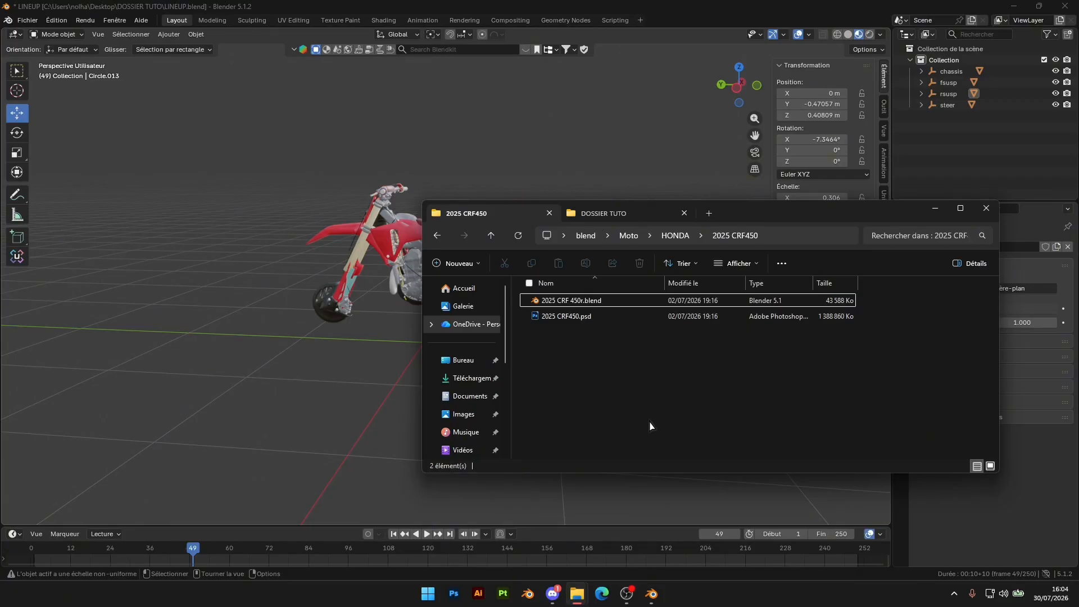
{"action": "left_click", "coordinate": [277, 327]}
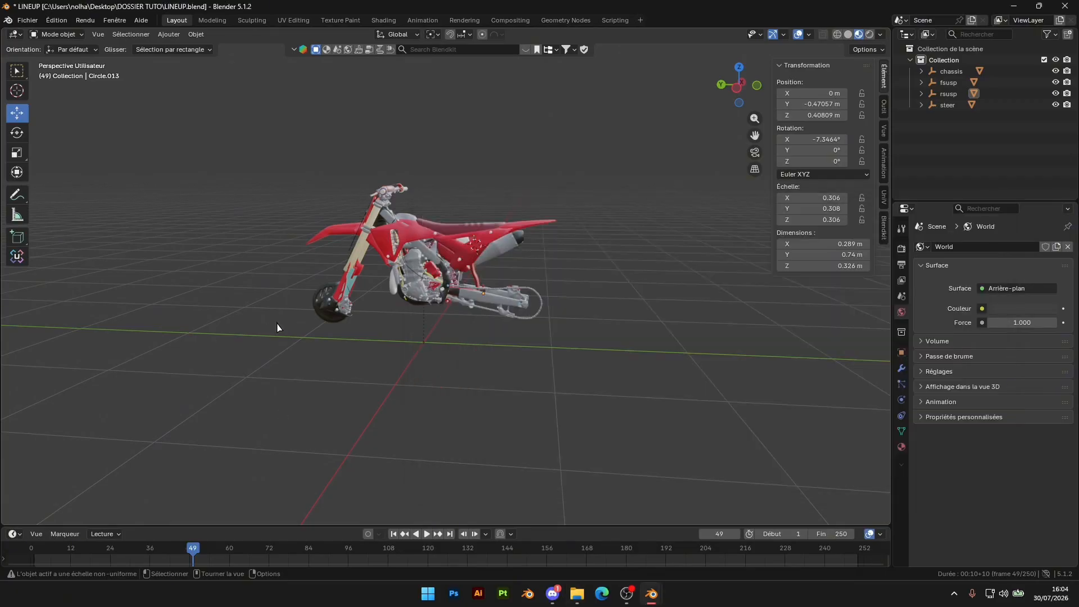
{"action": "left_click", "coordinate": [385, 196]}
{"action": "left_click", "coordinate": [369, 221]}
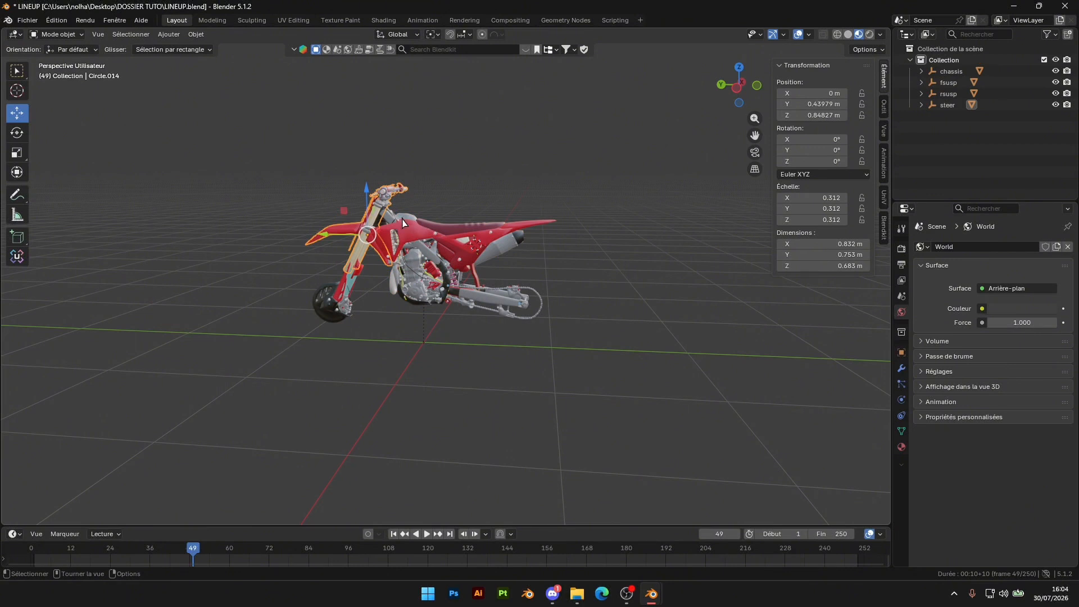
Switch to the 2025 CRF 450r Blender file, view the bike parts, and close it without saving changes
{"action": "mouse_move", "coordinate": [660, 600]}
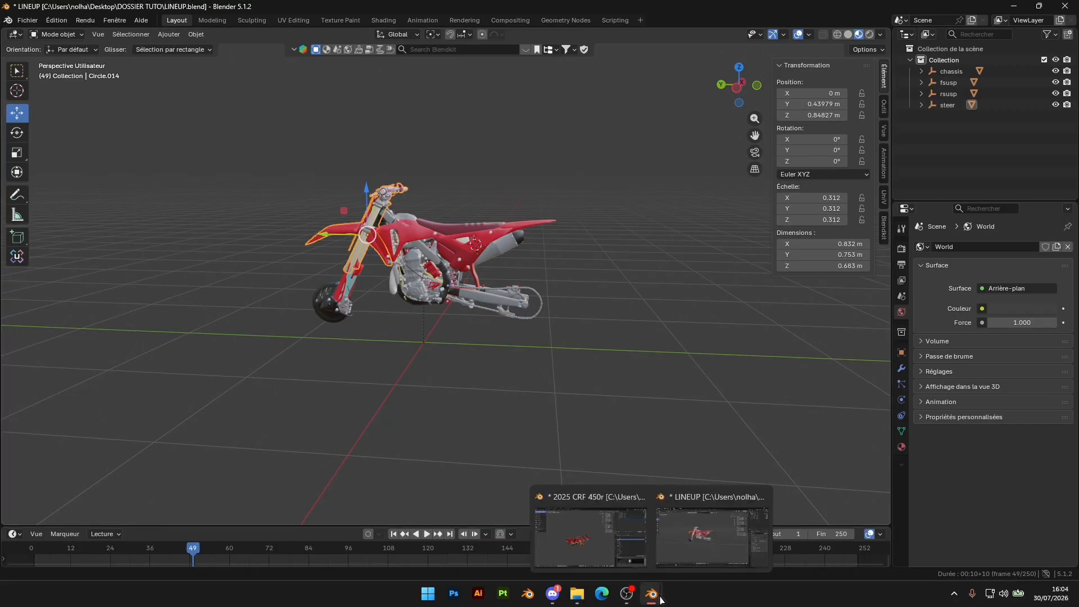
{"action": "left_click", "coordinate": [584, 527]}
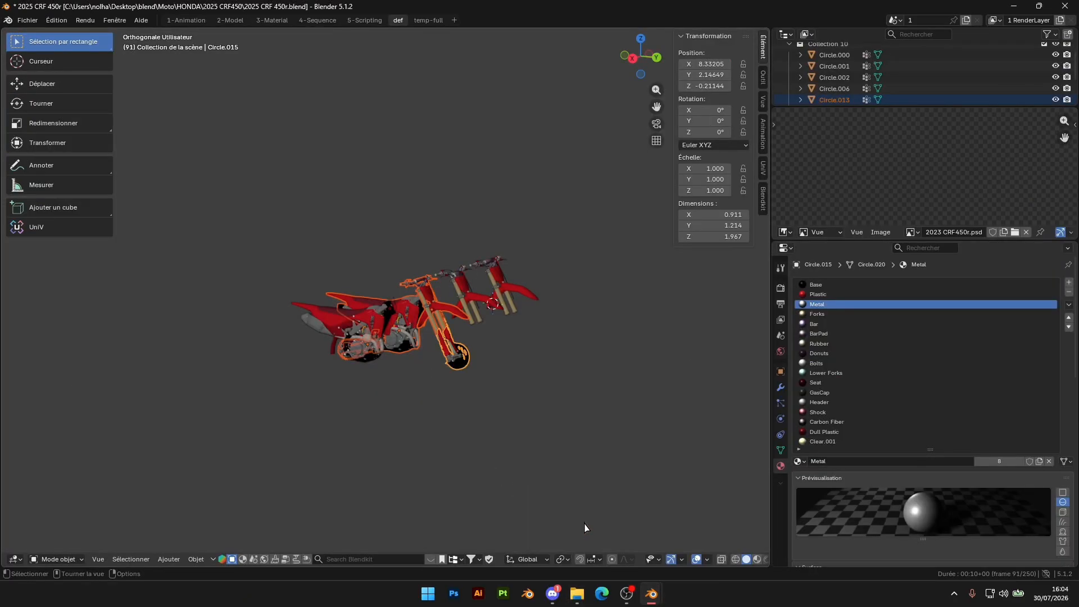
{"action": "middle_click_drag", "start_coordinate": [538, 244], "coordinate": [428, 249]}
{"action": "scroll", "coordinate": [308, 356], "scroll_direction": "up", "scroll_amount": 2}
{"action": "middle_click_drag", "start_coordinate": [338, 358], "coordinate": [447, 342]}
{"action": "left_click", "coordinate": [1065, 5]}
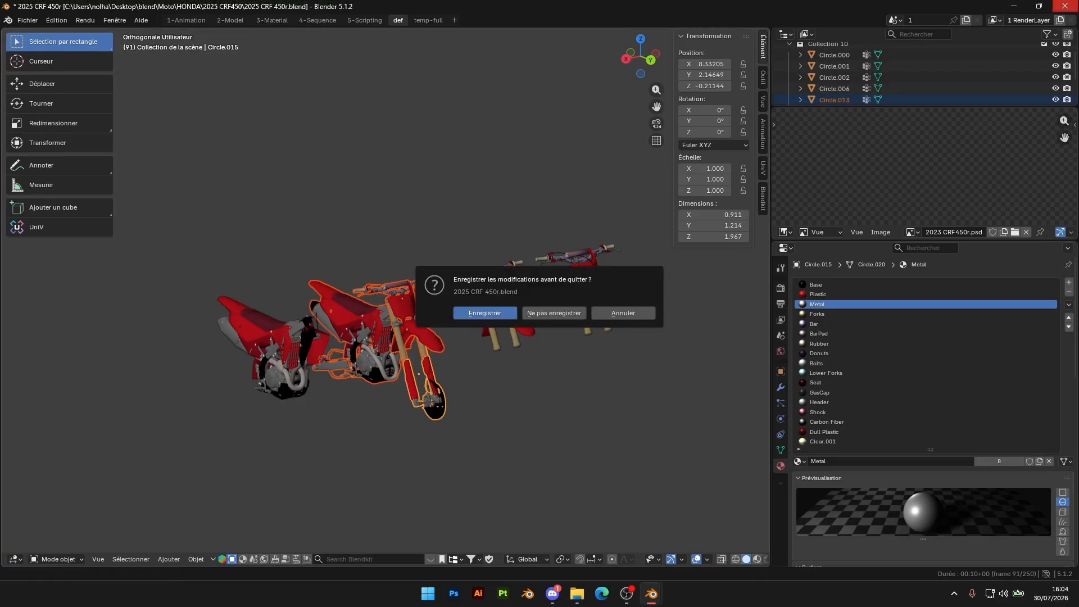
{"action": "left_click", "coordinate": [553, 313]}
Save the LINEUP scene under the new name swapcrf2025.blend in the SWAP CRF folder on the desktop
{"action": "middle_click_drag", "start_coordinate": [701, 201], "coordinate": [572, 270]}
{"action": "left_click", "coordinate": [28, 20]}
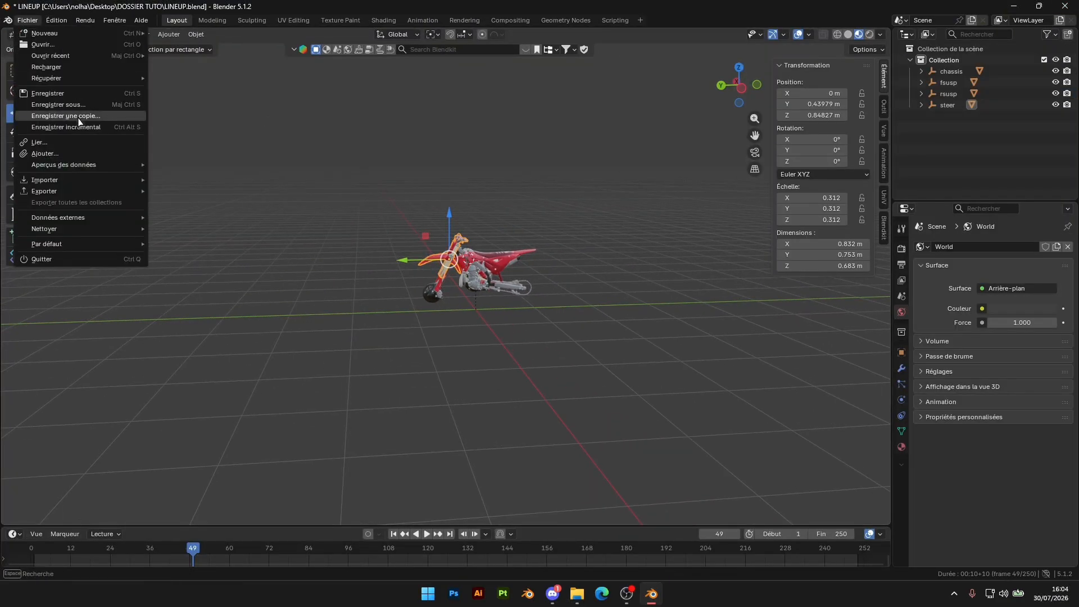
{"action": "left_click", "coordinate": [70, 105]}
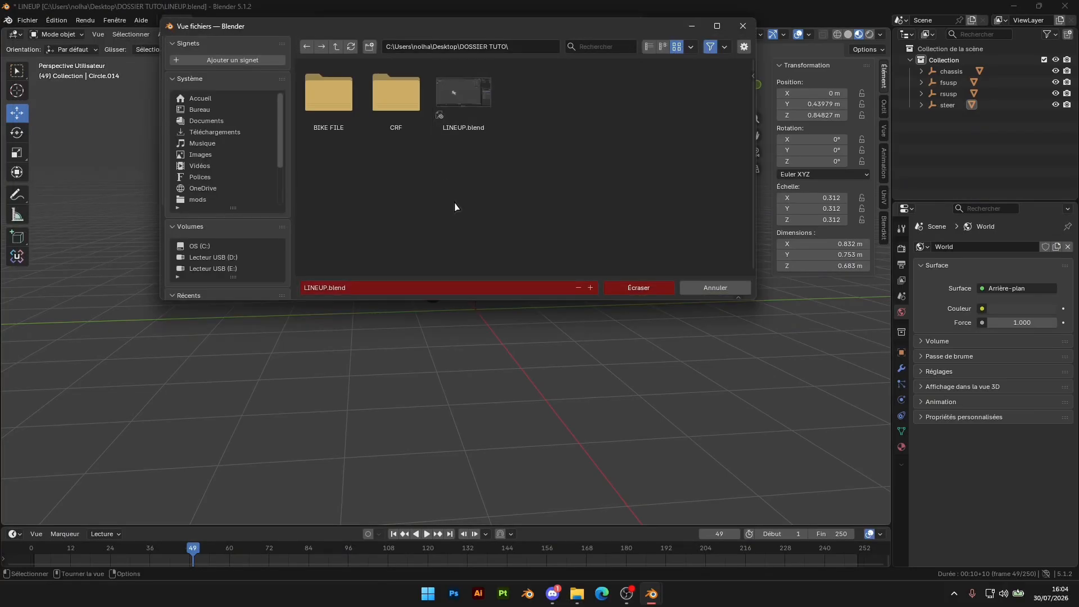
{"action": "key", "text": "BackSpace"}
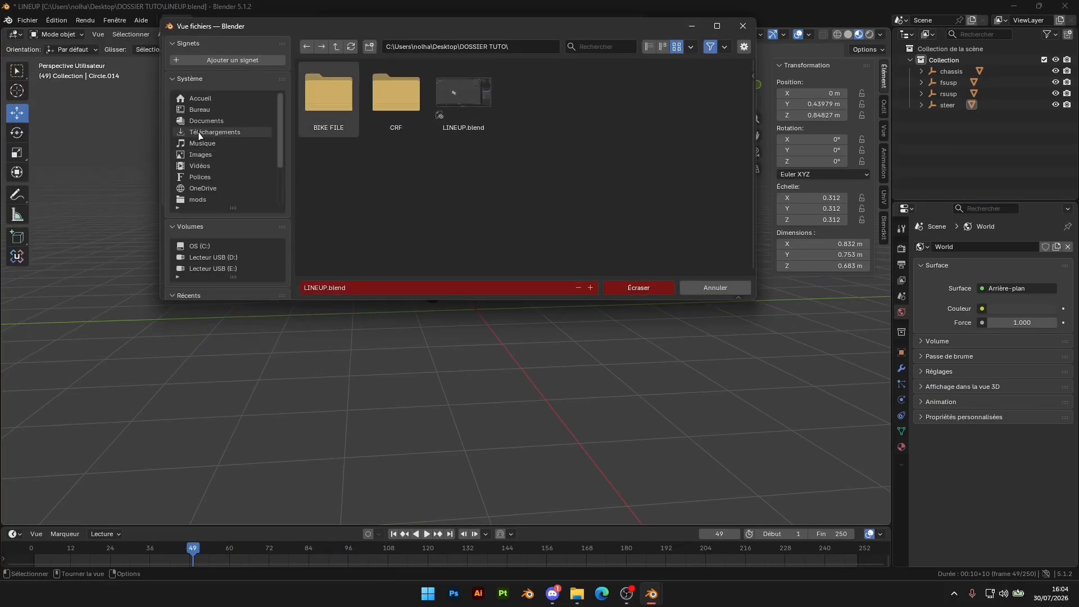
{"action": "double_click", "coordinate": [396, 179]}
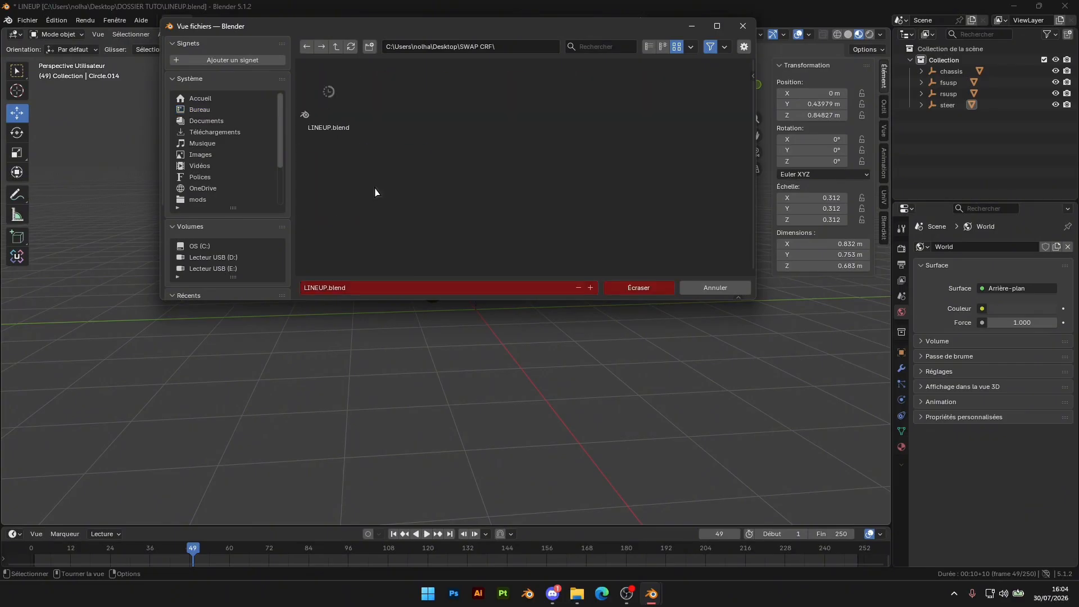
{"action": "left_click", "coordinate": [322, 288]}
{"action": "left_click", "coordinate": [327, 288]}
{"action": "key", "text": "BackSpace"}
{"action": "key", "text": "BackSpace"}
{"action": "key", "text": "BackSpace"}
{"action": "key", "text": "BackSpace"}
{"action": "key", "text": "BackSpace"}
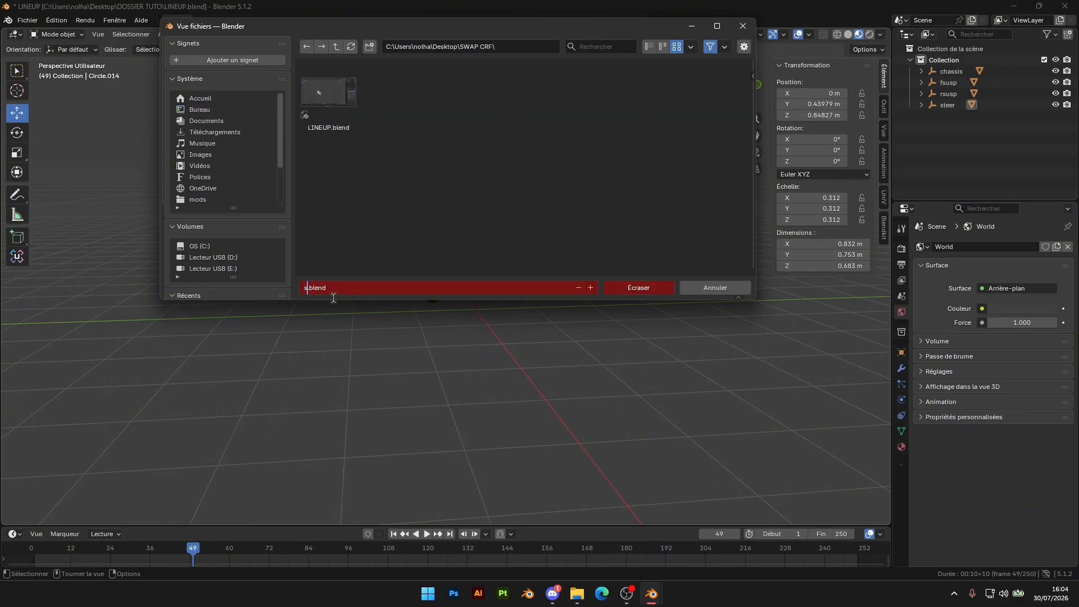
{"action": "type", "text": "swapcrf2025"}
{"action": "key", "text": "Return"}
{"action": "left_click", "coordinate": [632, 287]}
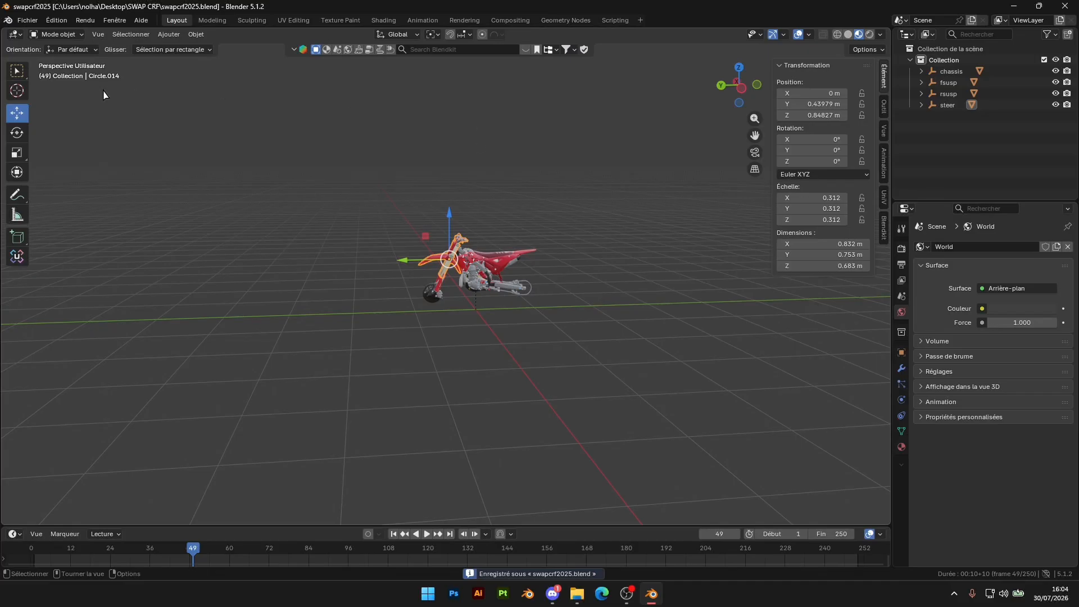
Export the scene in FBX format as CRF2K25.fbx into the SWAP CRF folder
{"action": "left_click", "coordinate": [27, 22]}
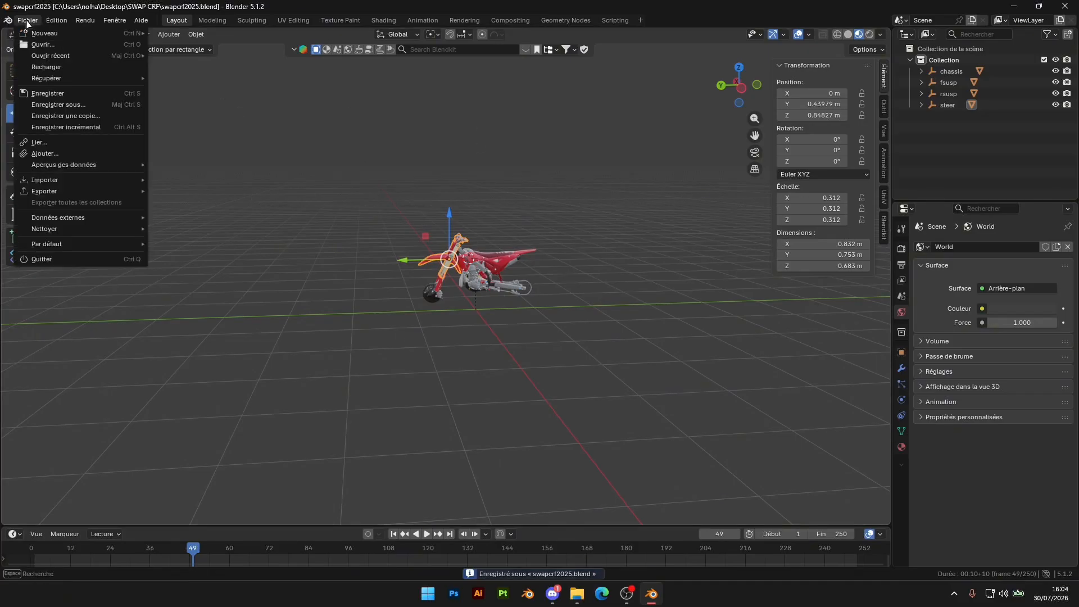
{"action": "mouse_move", "coordinate": [60, 197]}
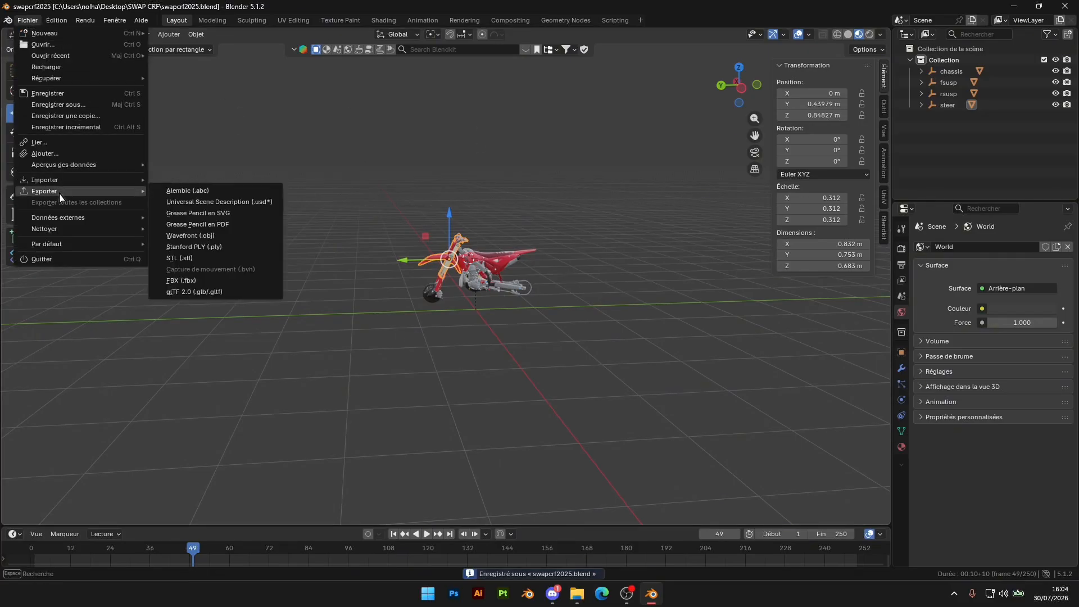
{"action": "left_click", "coordinate": [180, 280]}
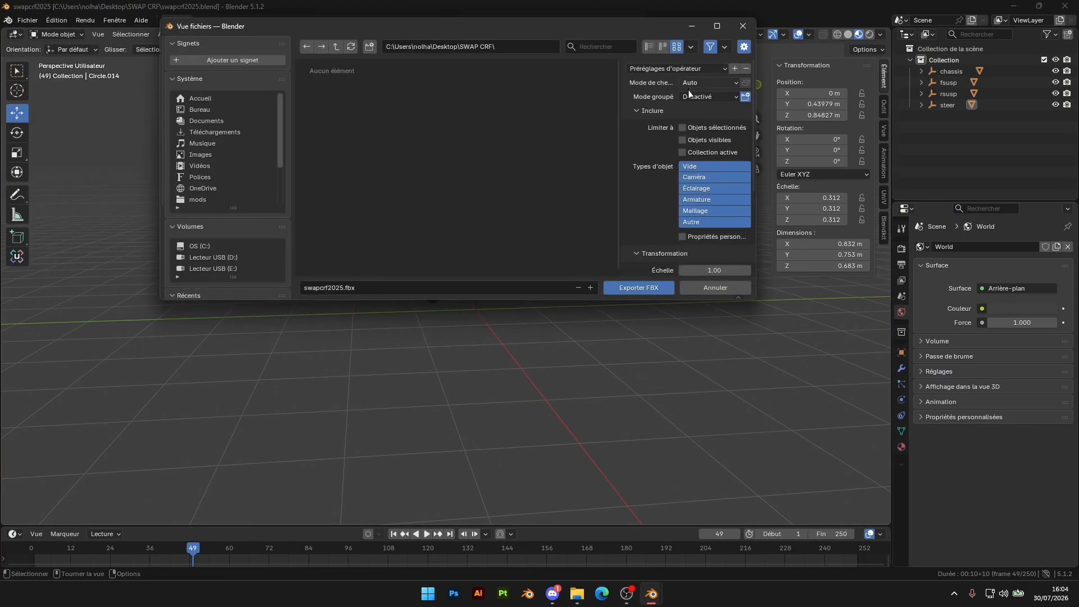
{"action": "left_click", "coordinate": [701, 87]}
{"action": "left_click", "coordinate": [699, 113]}
{"action": "left_click", "coordinate": [344, 288]}
{"action": "left_click", "coordinate": [343, 287]}
{"action": "key", "text": "BackSpace"}
{"action": "key", "text": "BackSpace"}
{"action": "key", "text": "BackSpace"}
{"action": "key", "text": "BackSpace"}
{"action": "key", "text": "BackSpace"}
{"action": "key", "text": "BackSpace"}
{"action": "key", "text": "BackSpace"}
{"action": "left_click", "coordinate": [646, 289]}
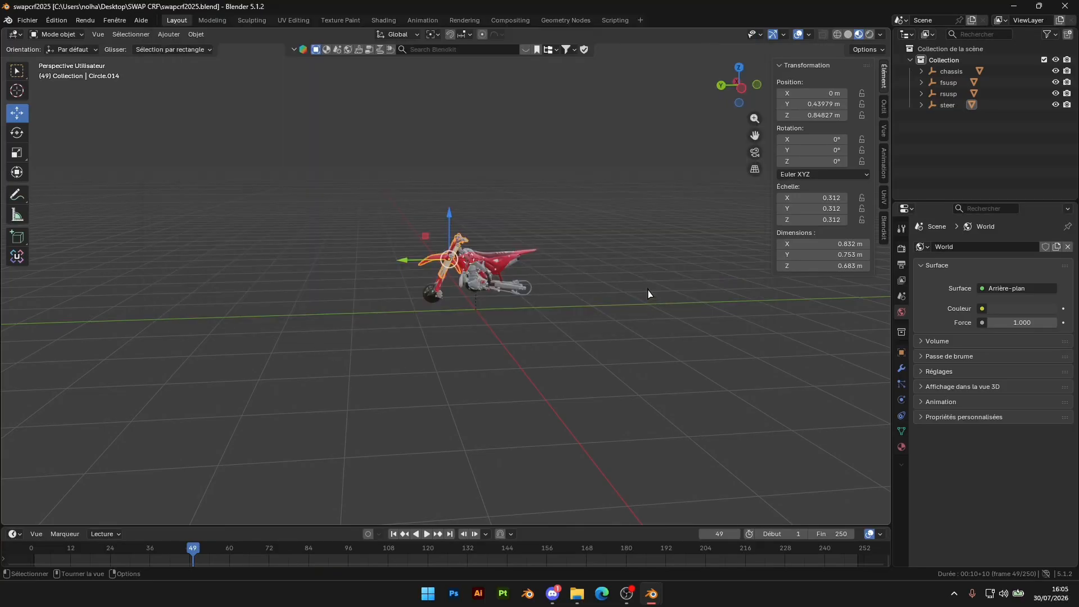
In File Explorer, copy export_script.ini from DOSSIER TUTO into the SWAP CRF folder and maximize the window
{"action": "mouse_move", "coordinate": [577, 594]}
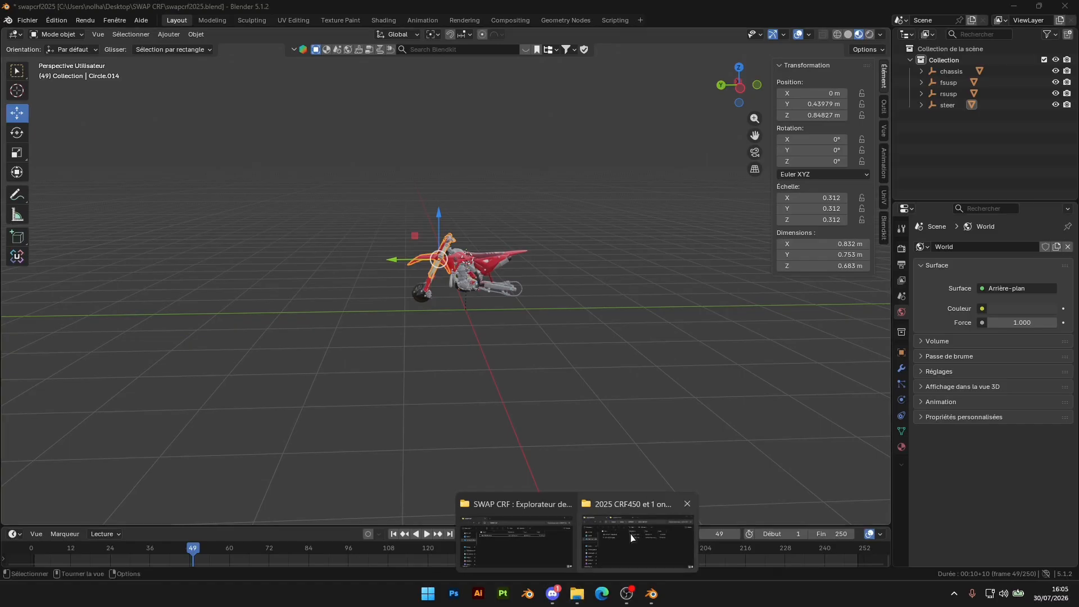
{"action": "left_click", "coordinate": [632, 537]}
{"action": "left_click", "coordinate": [471, 361]}
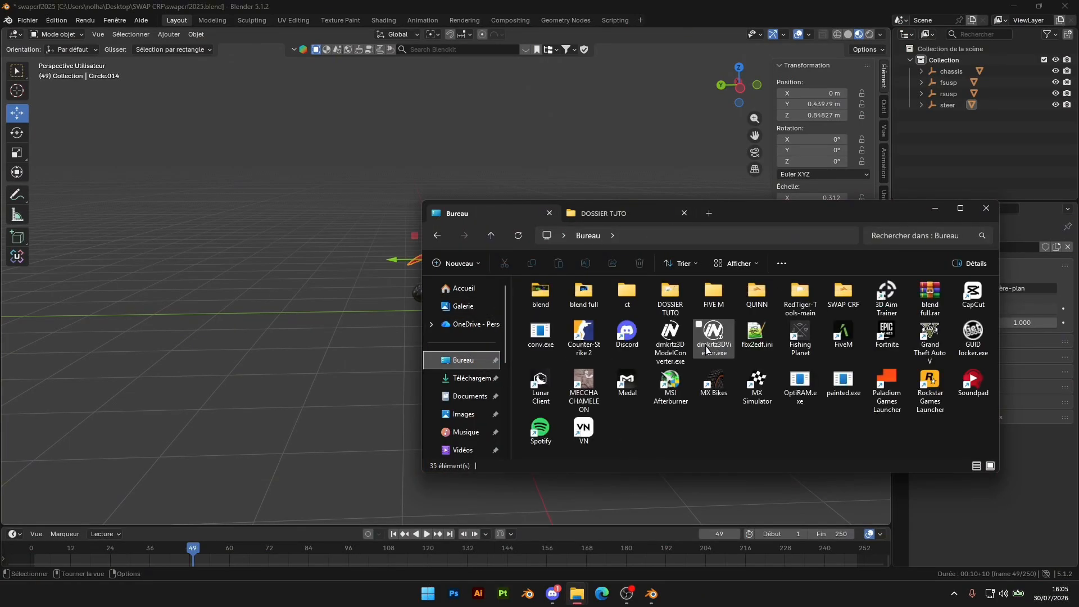
{"action": "left_click", "coordinate": [620, 214]}
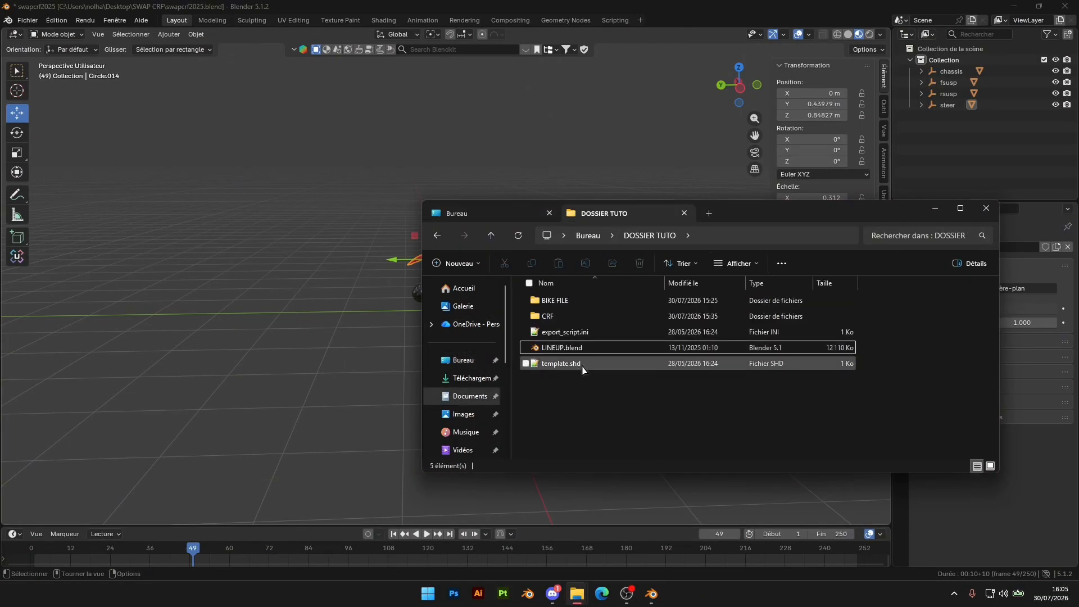
{"action": "left_click", "coordinate": [579, 333]}
{"action": "key", "text": "ctrl+c"}
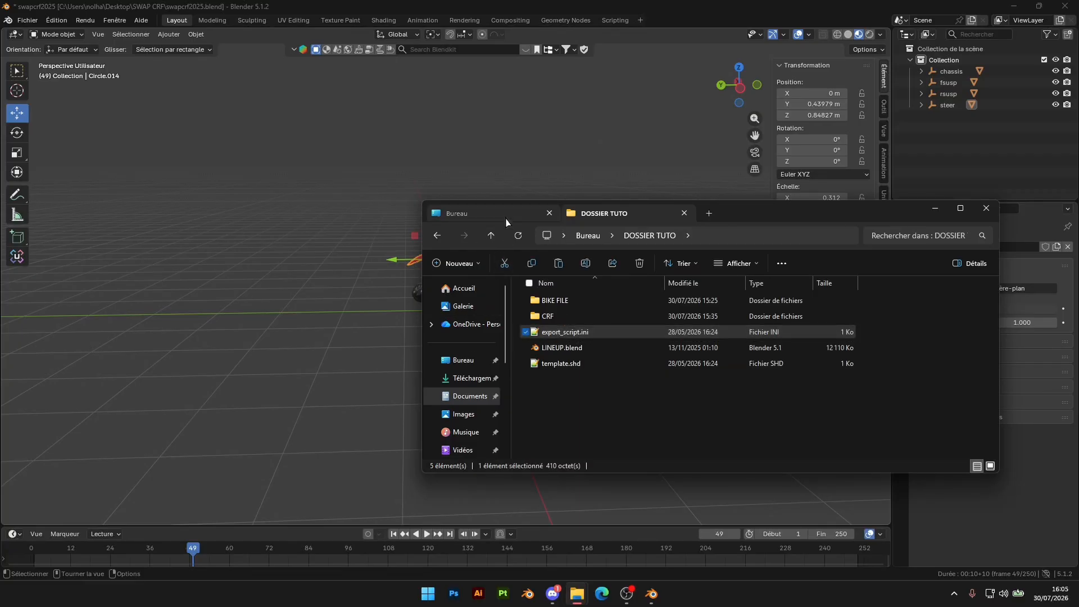
{"action": "left_click", "coordinate": [457, 213]}
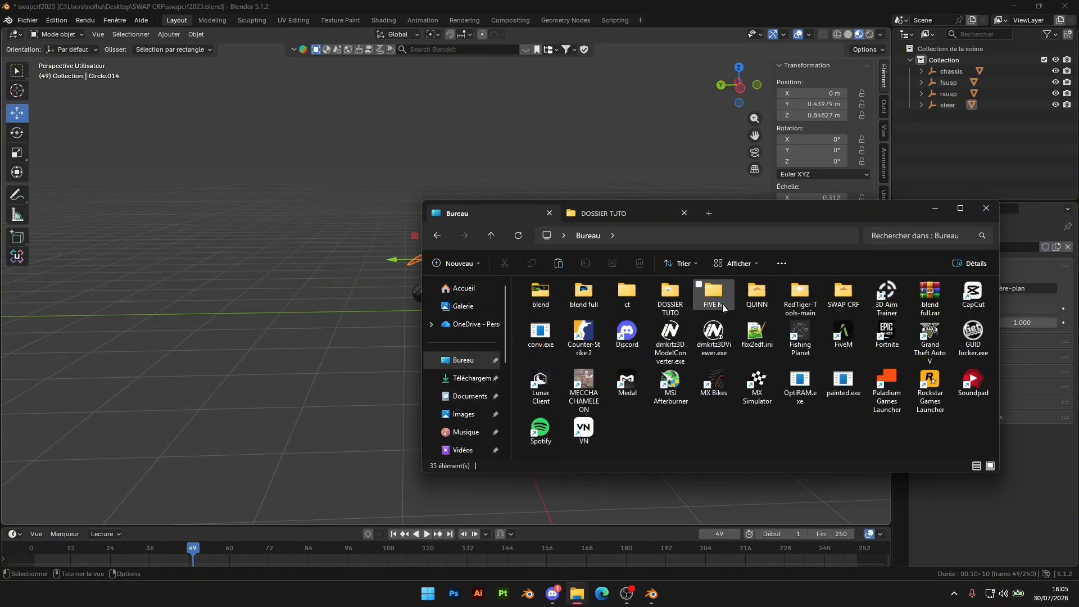
{"action": "double_click", "coordinate": [842, 293]}
{"action": "key", "text": "ctrl+v"}
{"action": "left_click", "coordinate": [962, 209]}
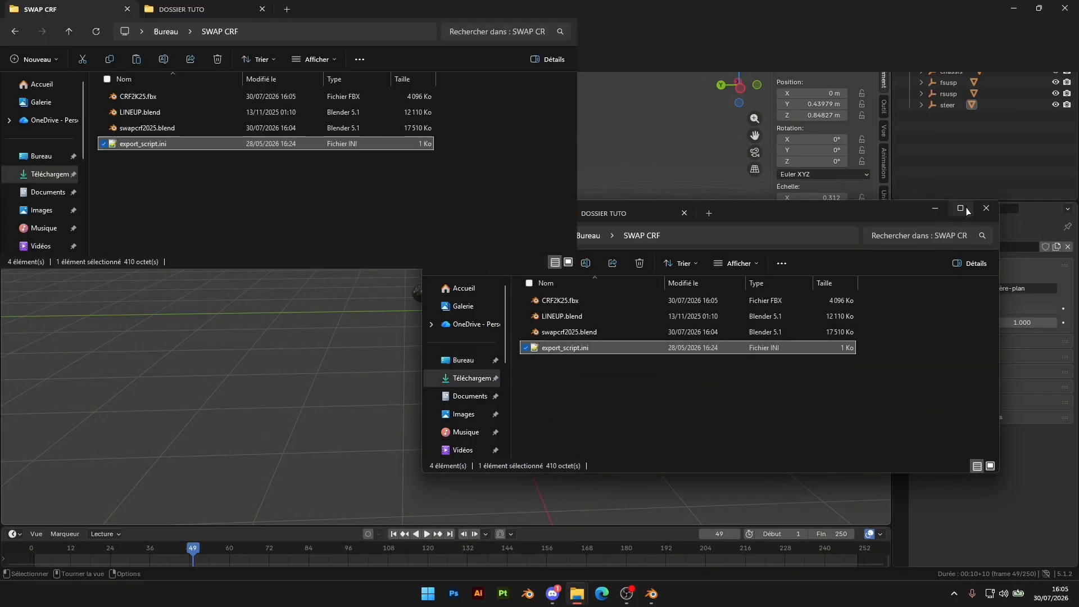
Delete LINEUP.blend from the SWAP CRF folder
{"action": "left_click", "coordinate": [386, 328]}
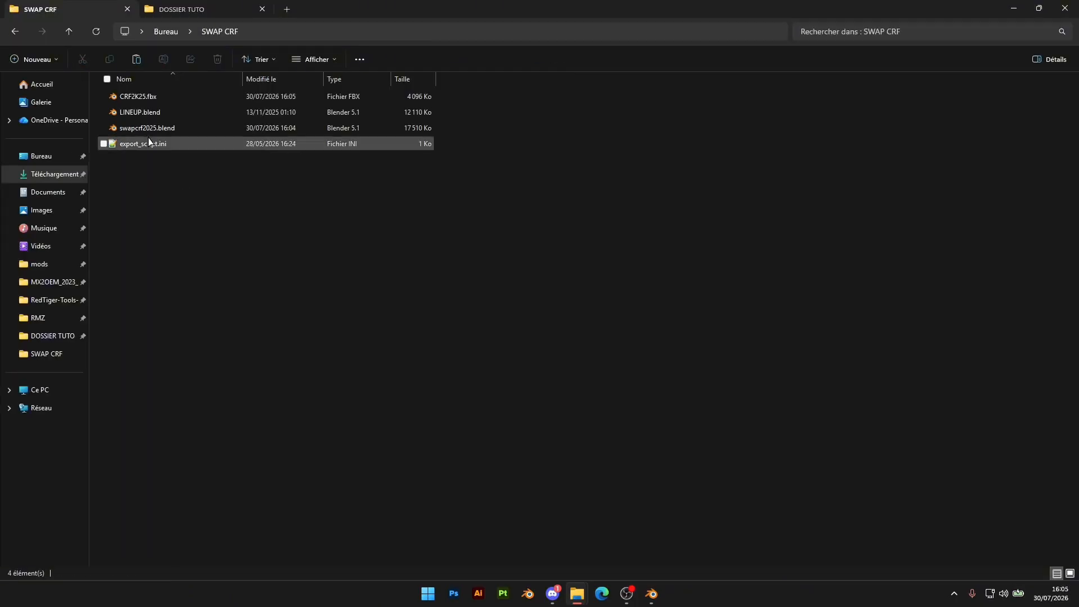
{"action": "left_click", "coordinate": [158, 114]}
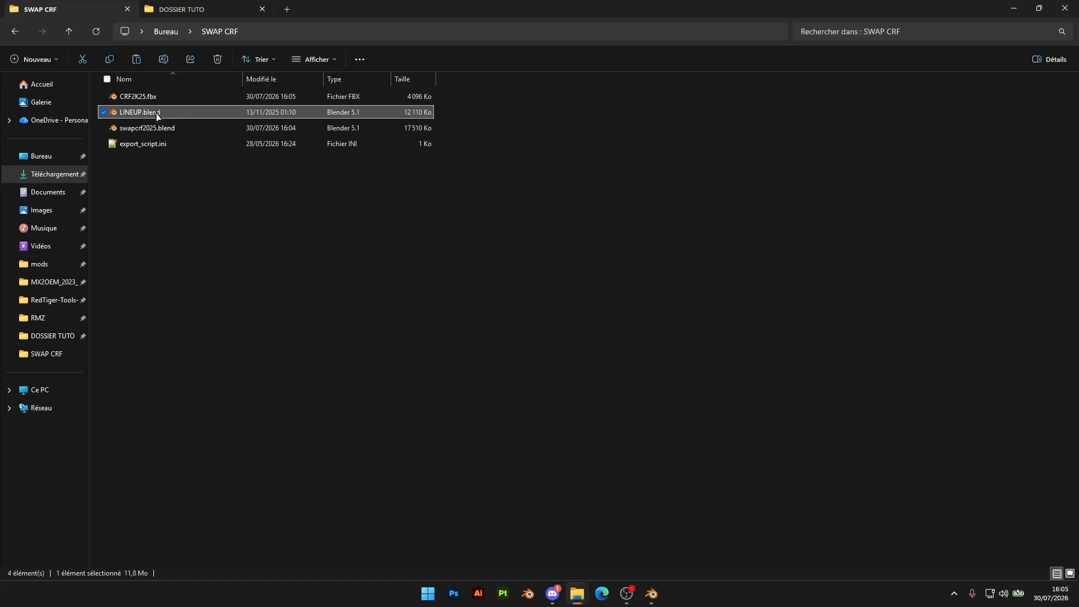
{"action": "key", "text": "Delete"}
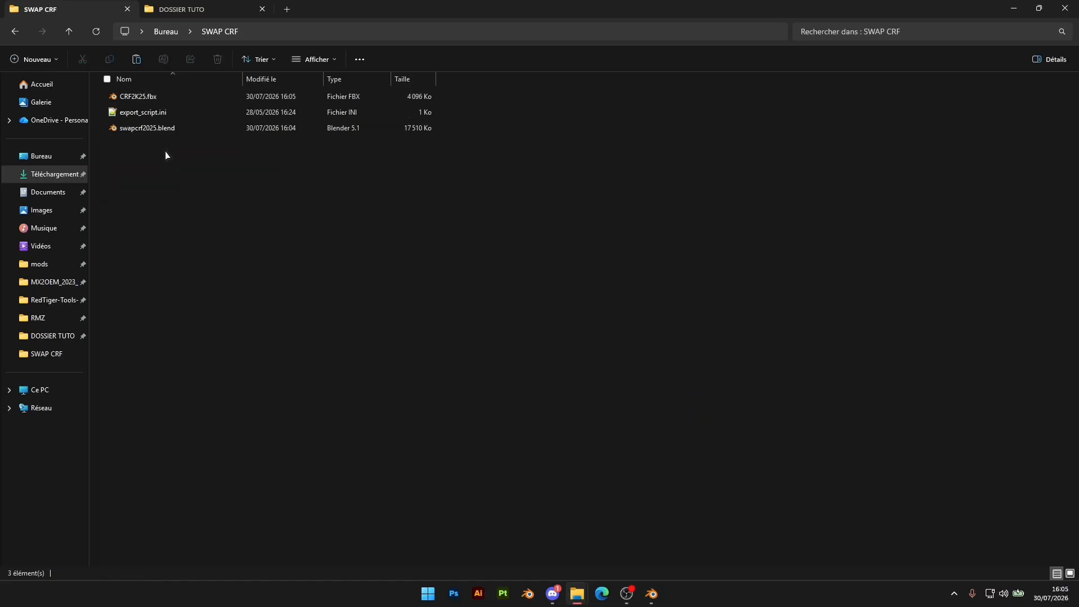
{"action": "left_click", "coordinate": [156, 128]}
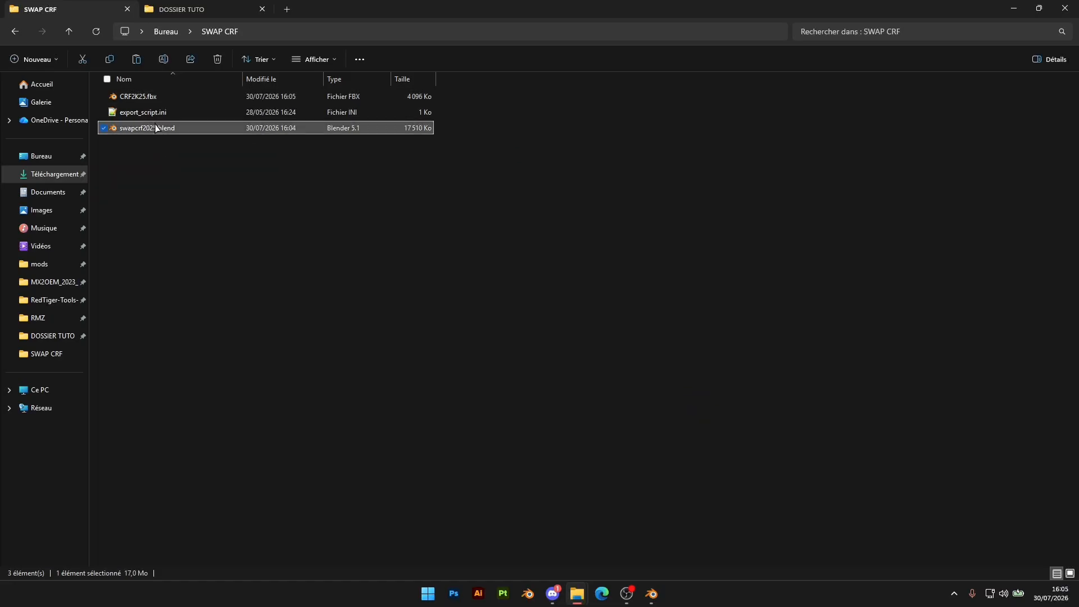
{"action": "left_click", "coordinate": [143, 97]}
{"action": "left_click", "coordinate": [138, 112]}
{"action": "left_click", "coordinate": [159, 224]}
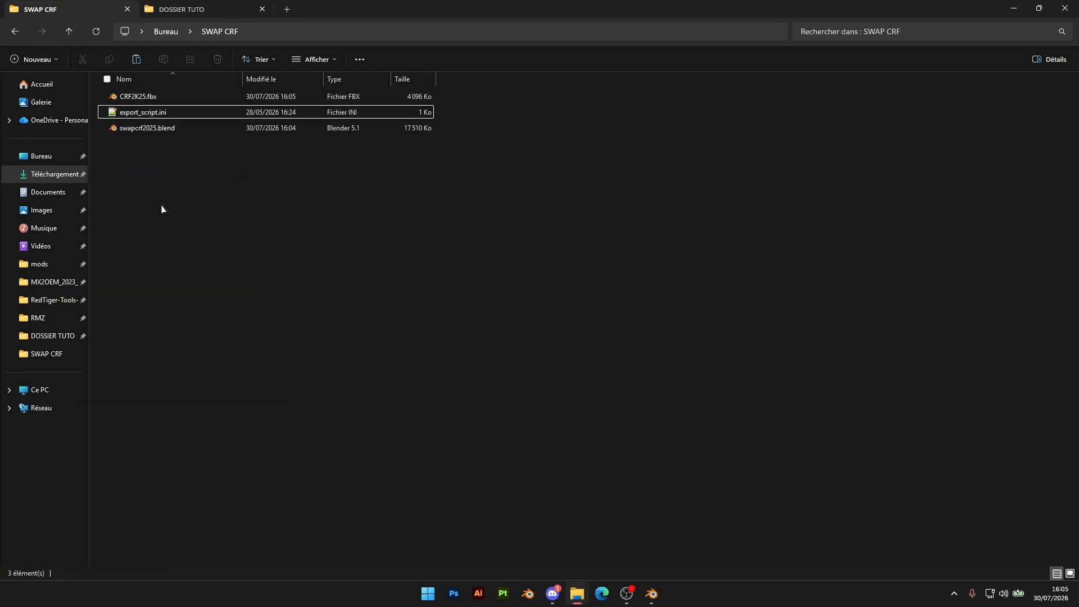
{"action": "mouse_move", "coordinate": [173, 232]}
{"action": "left_mouse_down"}
{"action": "mouse_move", "coordinate": [154, 91]}
{"action": "mouse_move", "coordinate": [166, 246]}
{"action": "left_mouse_up"}
Create a new folder named export inside the SWAP CRF folder
{"action": "right_click", "coordinate": [149, 189]}
{"action": "mouse_move", "coordinate": [189, 312]}
{"action": "left_click", "coordinate": [348, 313]}
{"action": "key", "text": "BackSpace"}
{"action": "type", "text": "expo"}
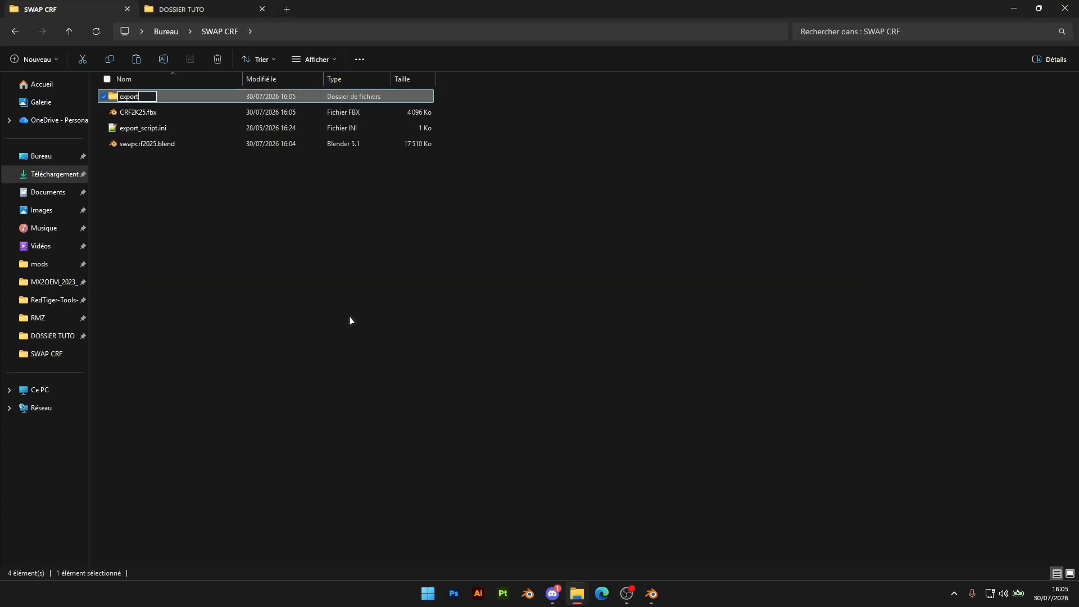
{"action": "type", "text": "rt"}
{"action": "key", "text": "Return"}
{"action": "left_click", "coordinate": [303, 337]}
Copy the full path of the new export folder and return to the SWAP CRF folder
{"action": "left_click", "coordinate": [148, 129]}
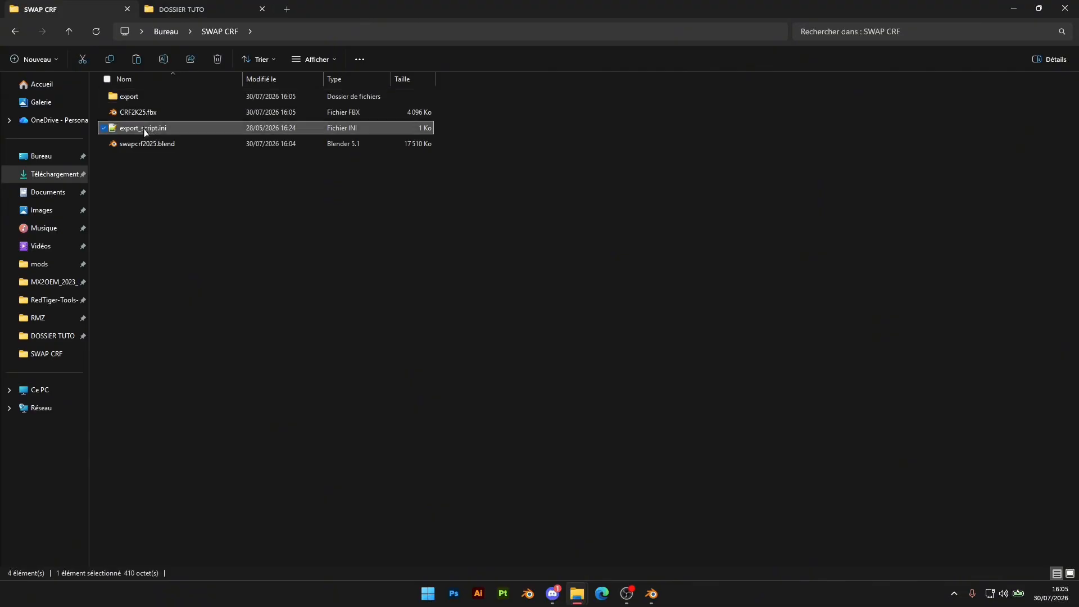
{"action": "double_click", "coordinate": [147, 97]}
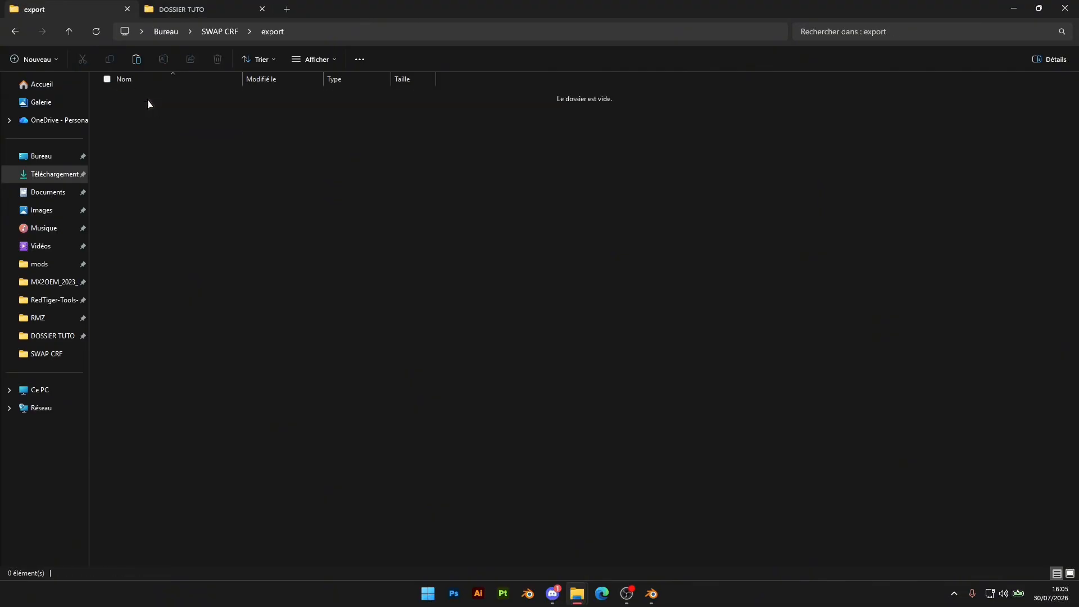
{"action": "left_click", "coordinate": [315, 33]}
{"action": "key", "text": "alt+Left"}
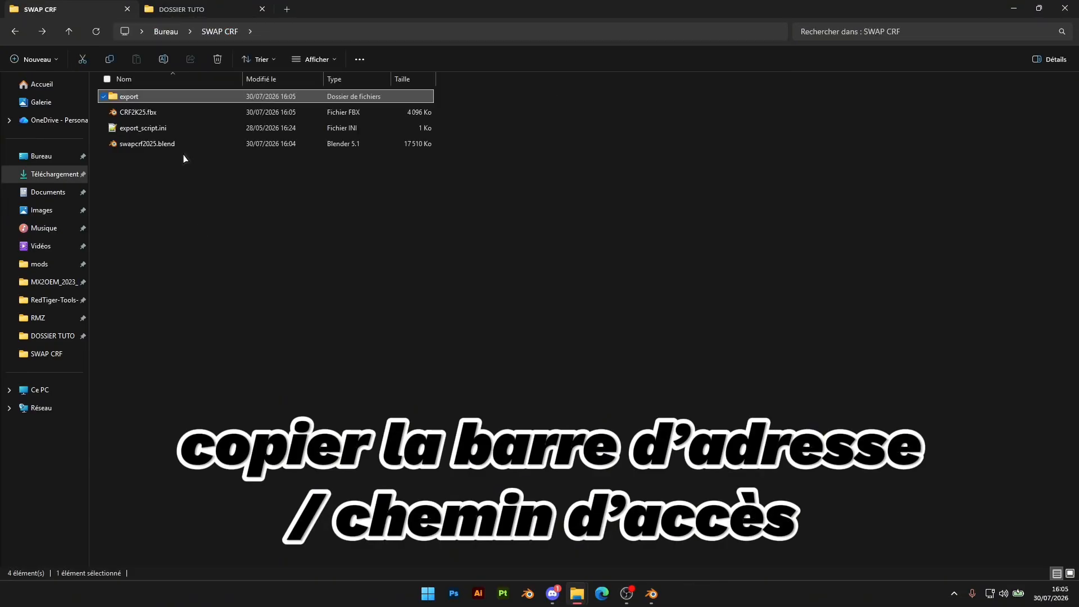
{"action": "left_click_drag", "start_coordinate": [161, 197], "coordinate": [146, 97]}
{"action": "left_click", "coordinate": [199, 183]}
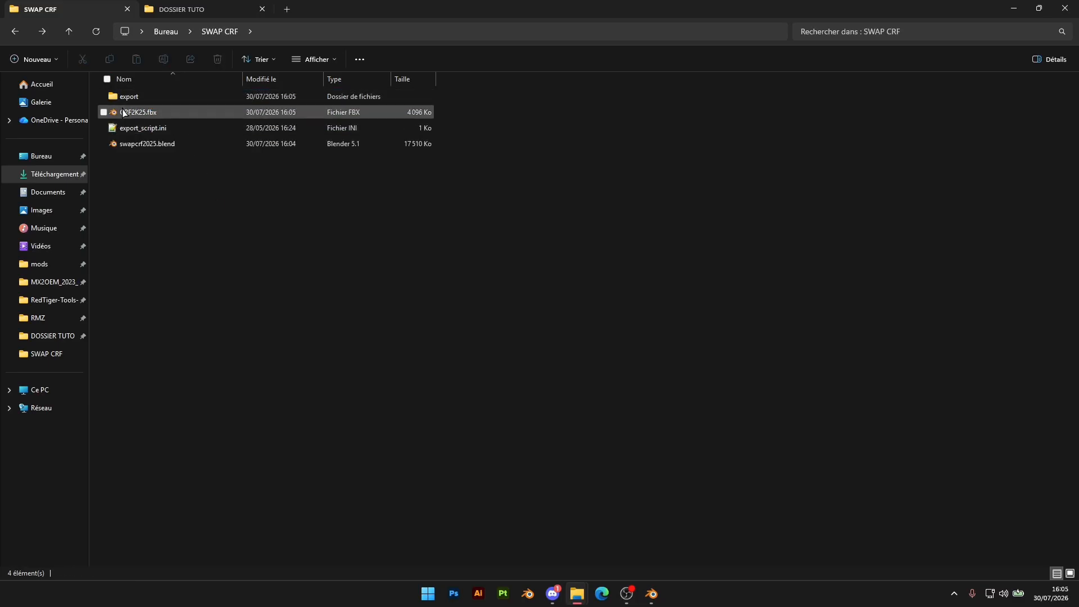
{"action": "double_click", "coordinate": [141, 99]}
{"action": "left_click", "coordinate": [310, 31]}
{"action": "key", "text": "ctrl+c"}
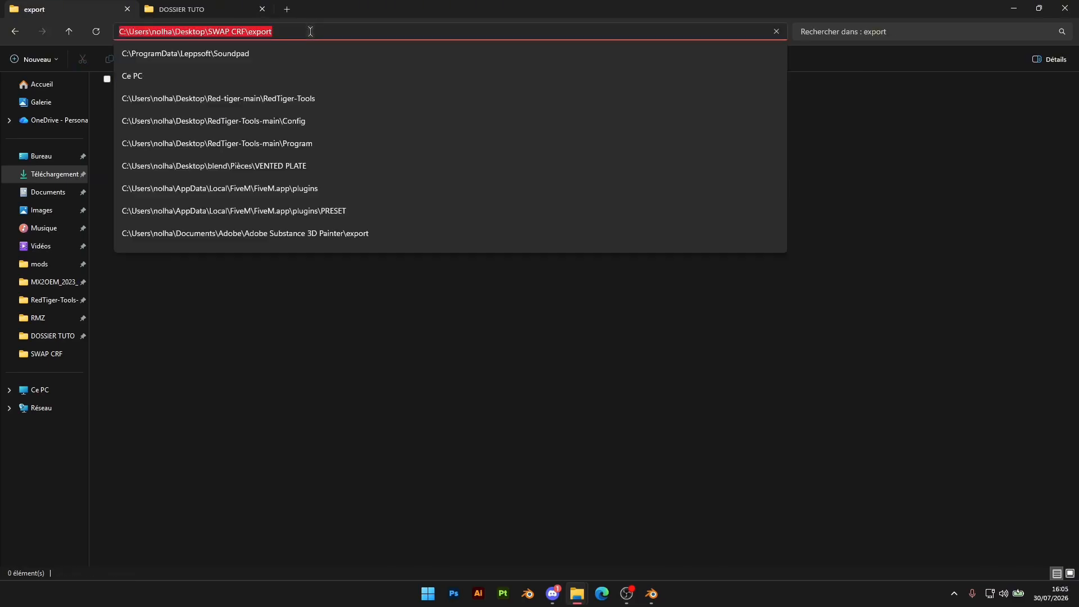
{"action": "left_click", "coordinate": [238, 316]}
{"action": "key", "text": "alt+Left"}
Open export_script.ini and replace the folder part of the chassis, steer, fsusp and rsusp paths with the copied SWAP CRF\export path, keeping model.edf
{"action": "double_click", "coordinate": [180, 133]}
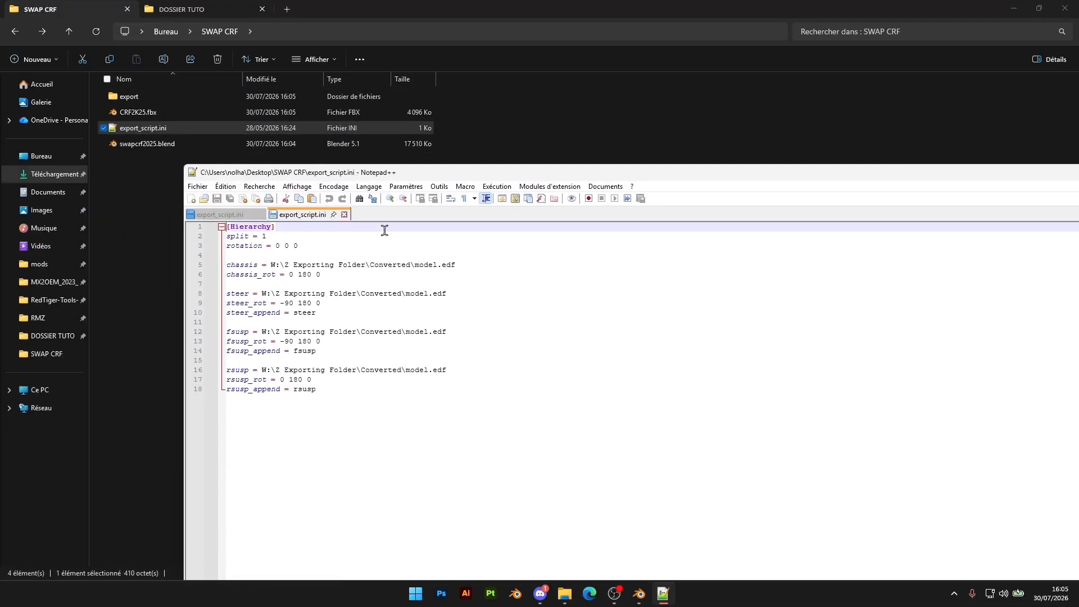
{"action": "left_click_drag", "start_coordinate": [272, 265], "coordinate": [410, 262]}
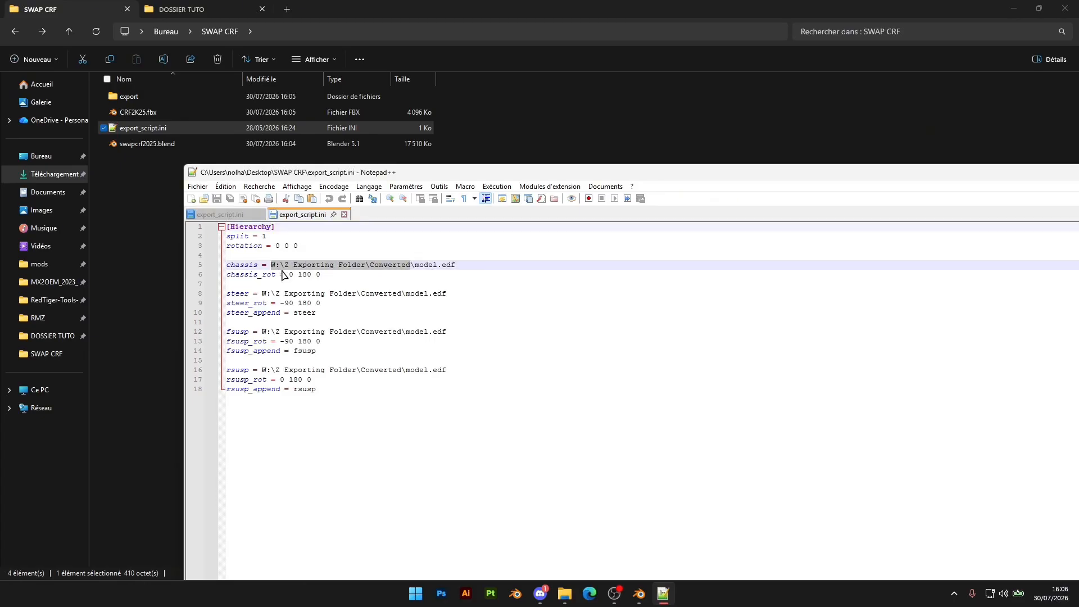
{"action": "key", "text": "ctrl+v"}
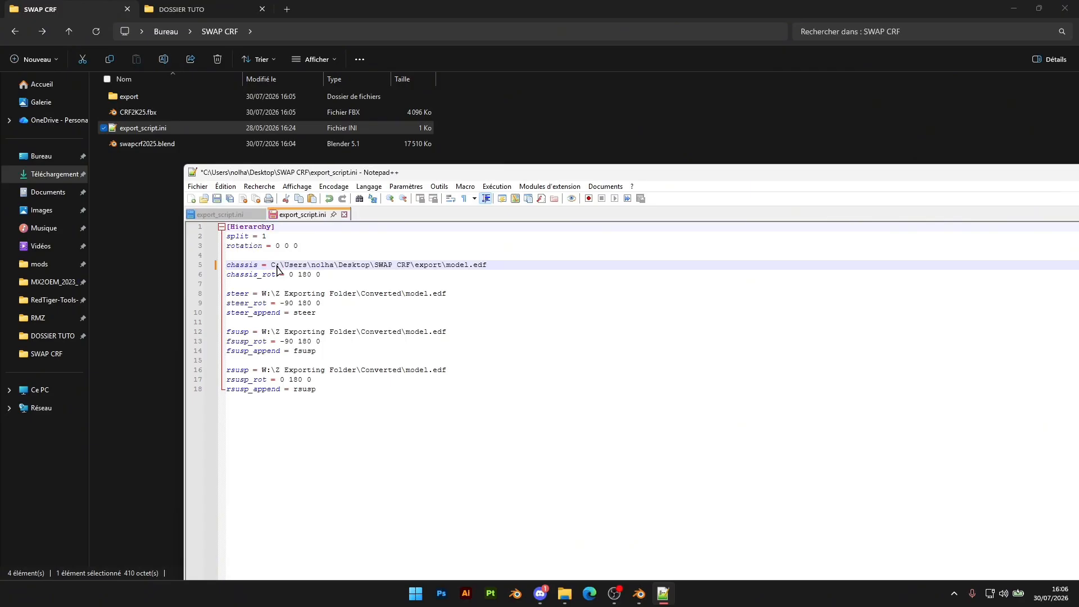
{"action": "left_click_drag", "start_coordinate": [263, 293], "coordinate": [404, 294]}
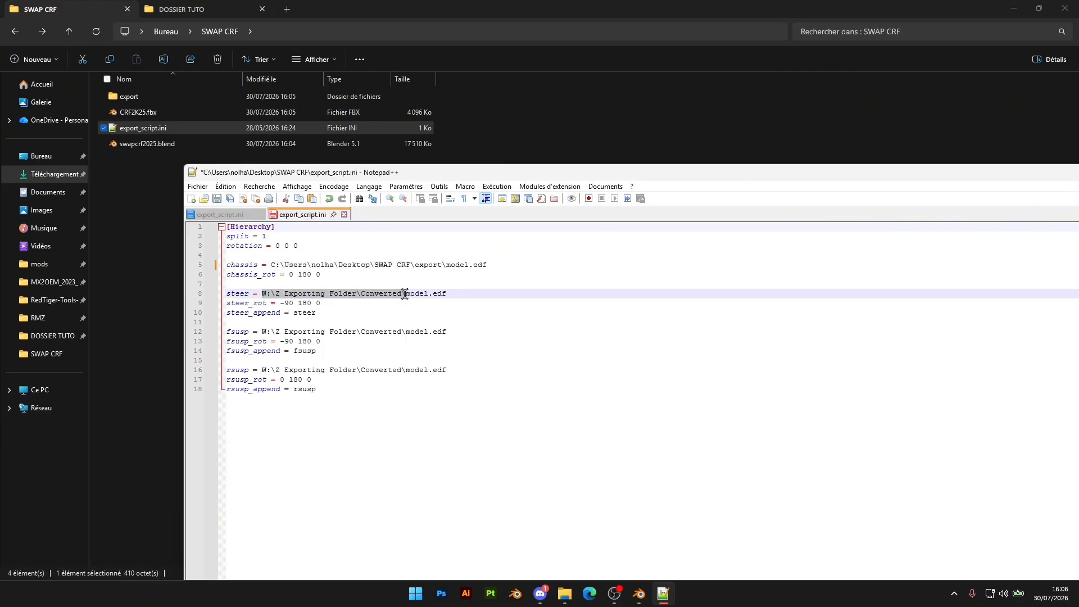
{"action": "key", "text": "ctrl+v"}
{"action": "left_click_drag", "start_coordinate": [262, 332], "coordinate": [401, 331]}
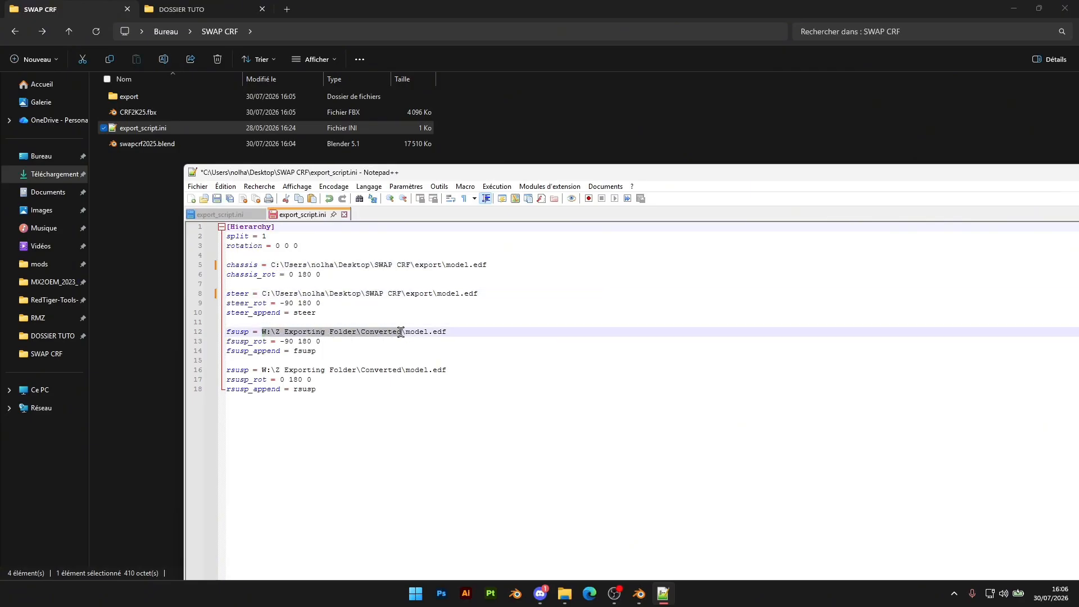
{"action": "key", "text": "ctrl+v"}
{"action": "left_click_drag", "start_coordinate": [262, 370], "coordinate": [403, 369]}
{"action": "key", "text": "ctrl+v"}
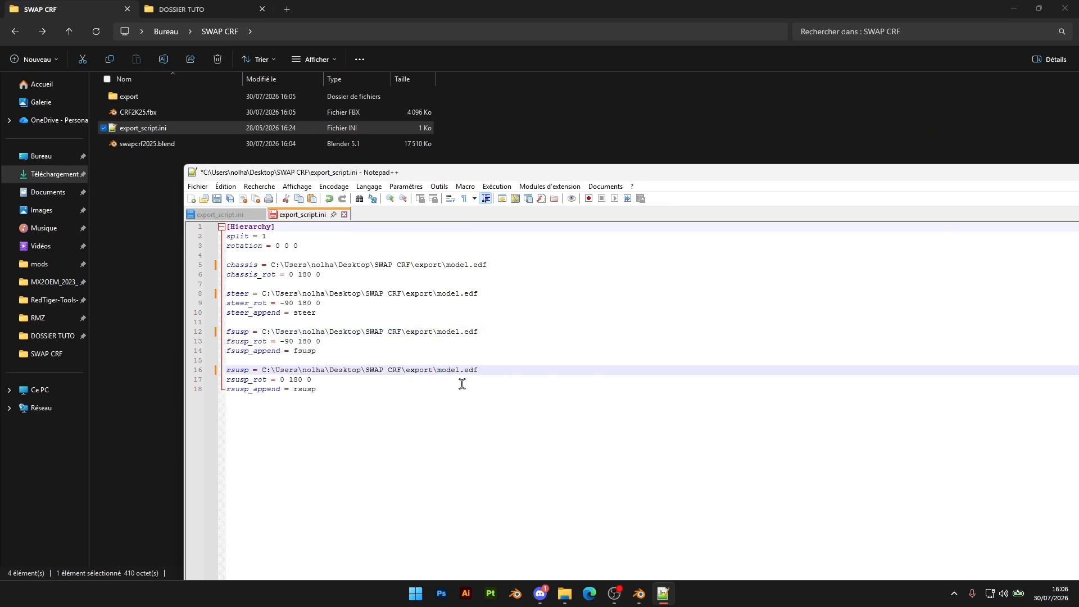
Save export_script.ini and close Notepad++ to return to the SWAP CRF folder
{"action": "key", "text": "ctrl+s"}
{"action": "left_click_drag", "start_coordinate": [594, 172], "coordinate": [825, 147]}
{"action": "left_click", "coordinate": [1043, 144]}
{"action": "left_click", "coordinate": [349, 313]}
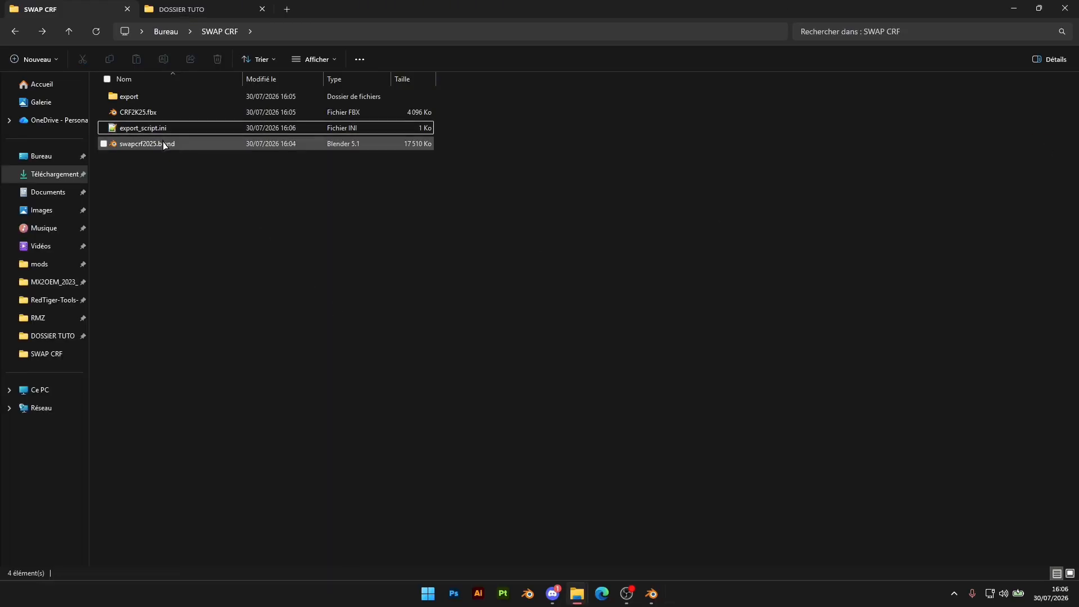
{"action": "right_click", "coordinate": [158, 135]}
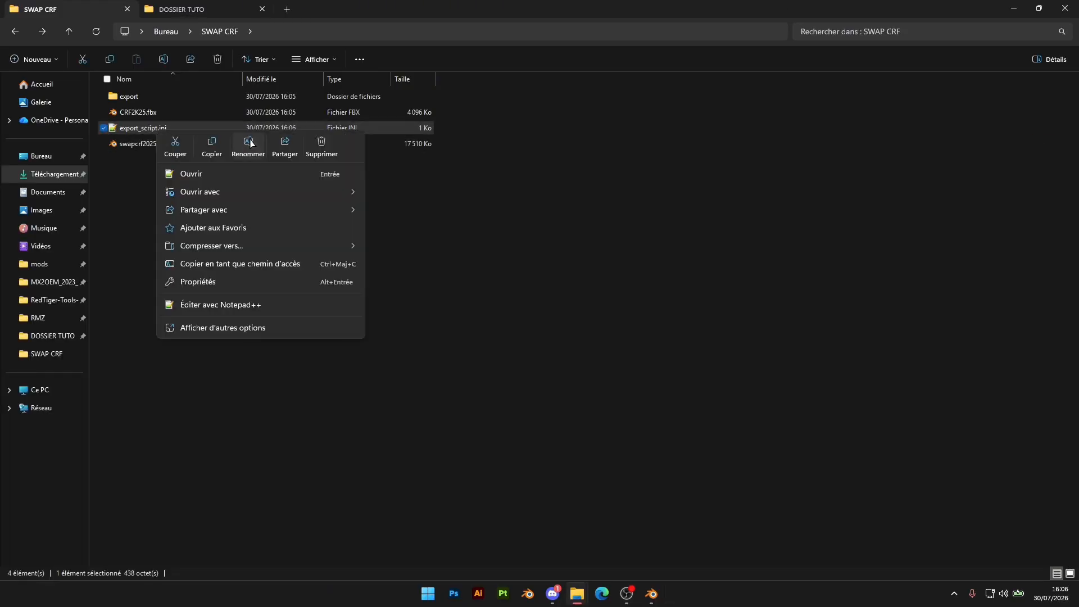
{"action": "left_click", "coordinate": [249, 143]}
{"action": "key", "text": "ctrl+a"}
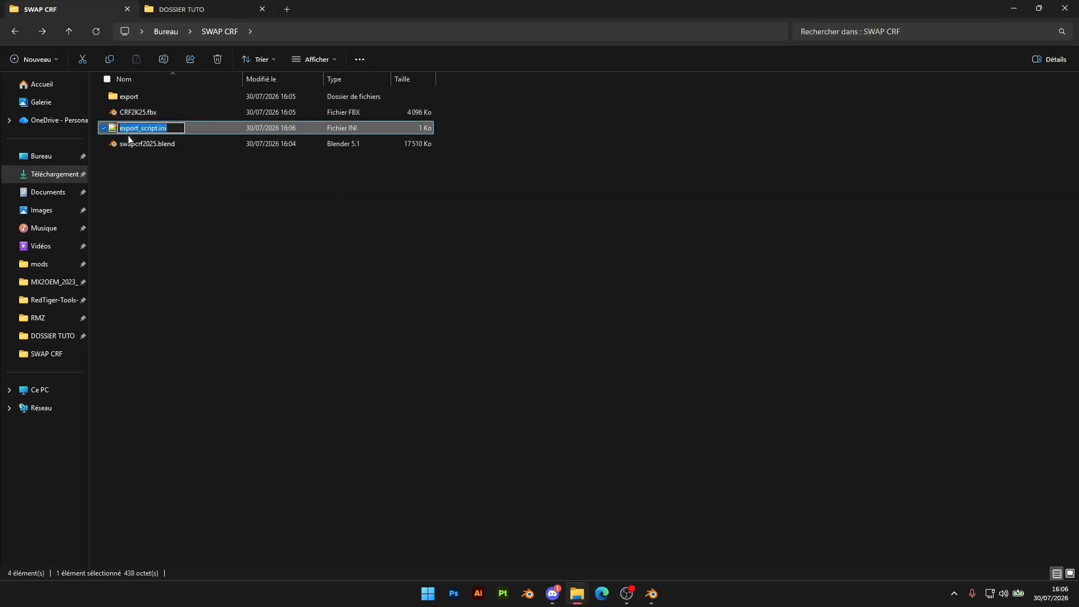
{"action": "left_click", "coordinate": [238, 259]}
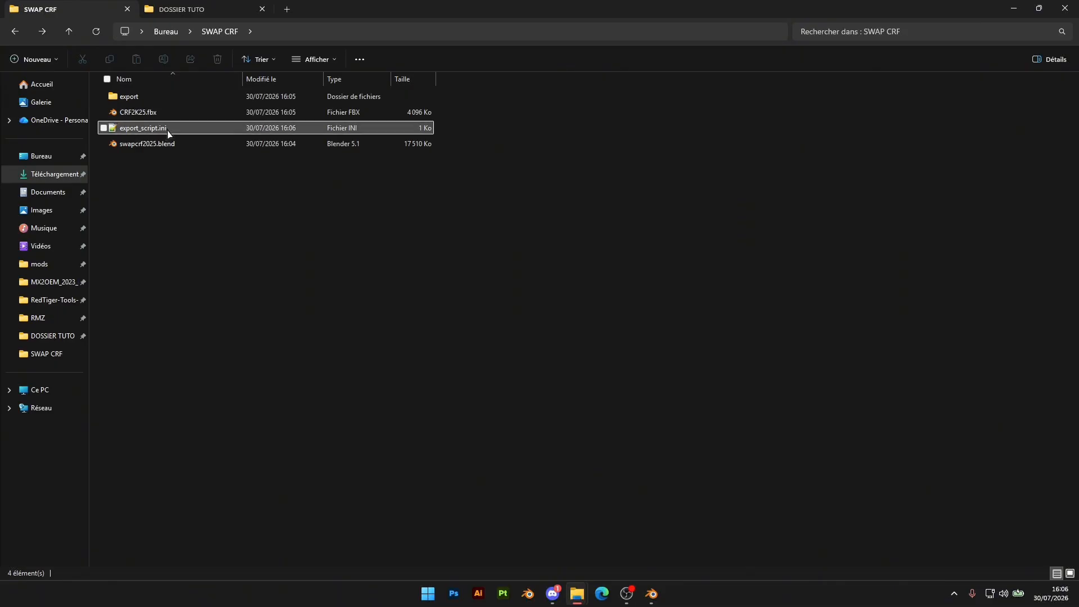
Turn the display of file name extensions off and back on for the SWAP CRF folder
{"action": "left_click", "coordinate": [316, 59]}
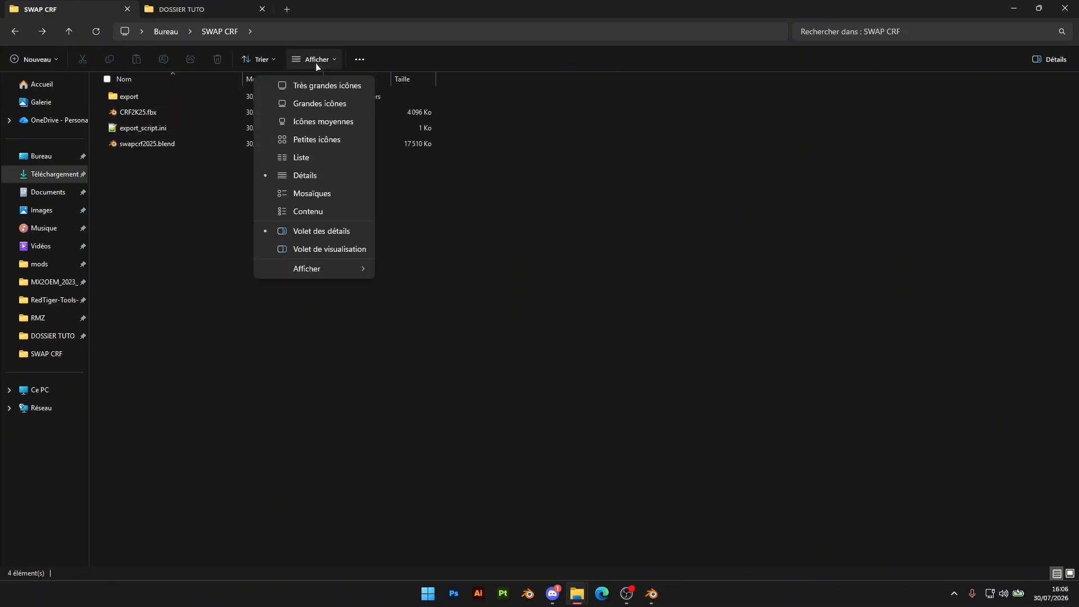
{"action": "mouse_move", "coordinate": [335, 270]}
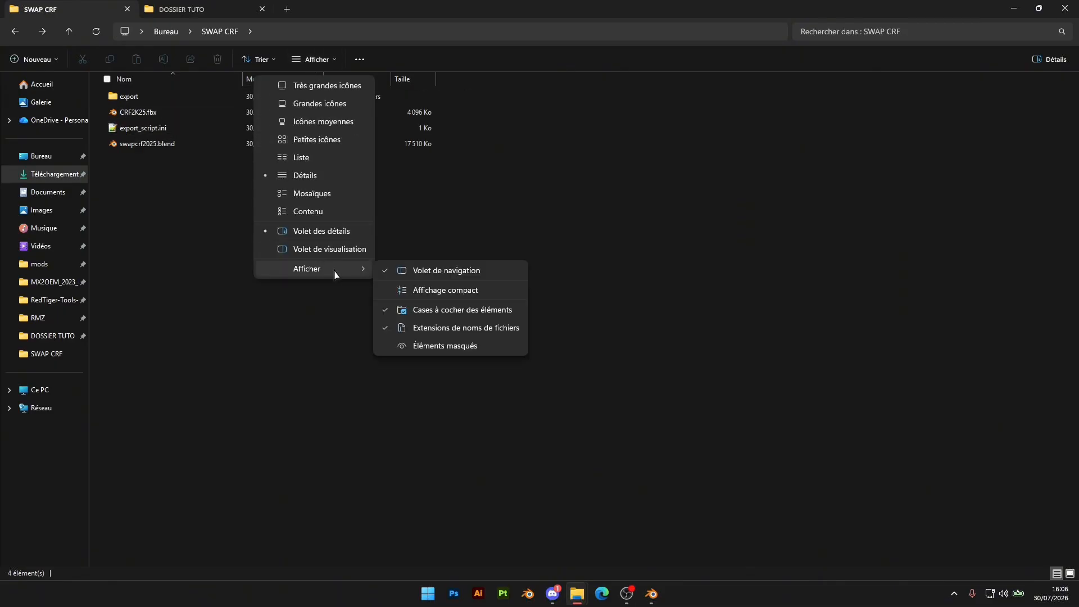
{"action": "left_click", "coordinate": [415, 331]}
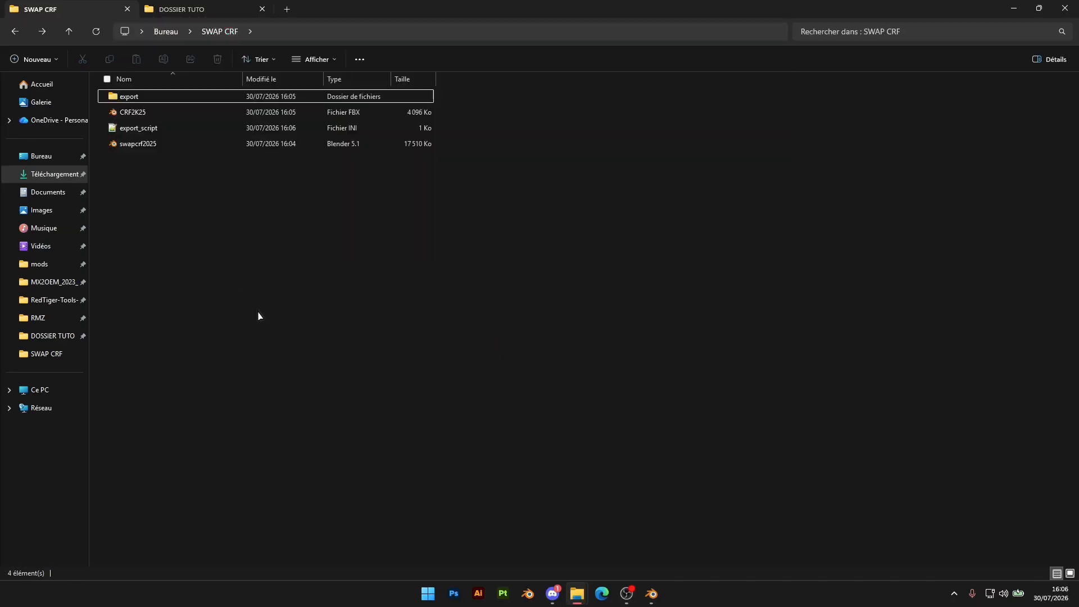
{"action": "left_click", "coordinate": [312, 59]}
{"action": "mouse_move", "coordinate": [315, 271]}
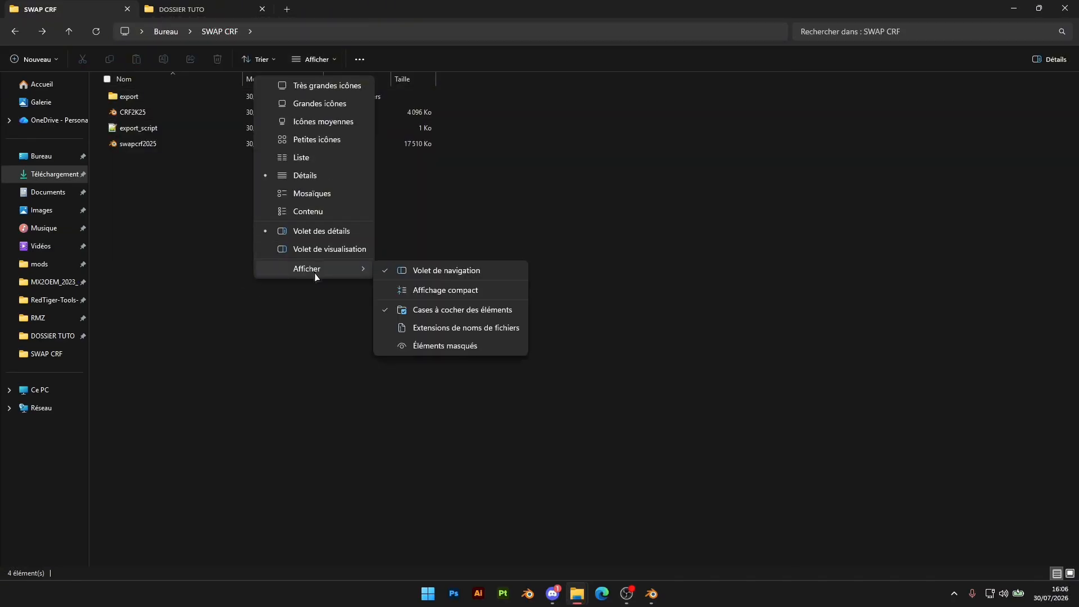
{"action": "left_click", "coordinate": [438, 329]}
{"action": "left_click", "coordinate": [248, 308]}
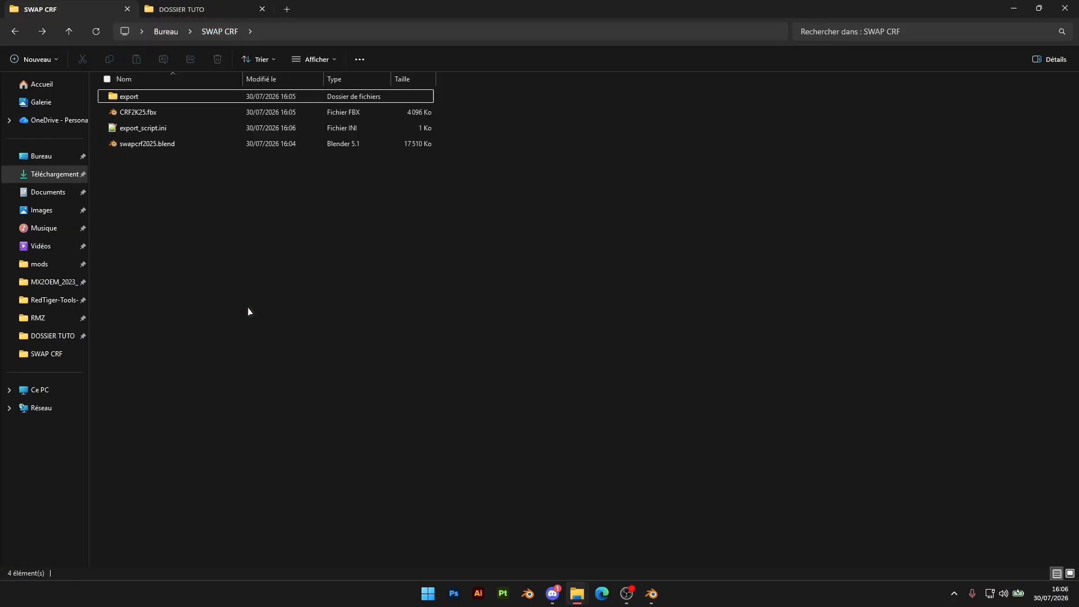
Copy the full name export_script.ini, including its extension, without renaming the file
{"action": "right_click", "coordinate": [171, 129]}
{"action": "left_click", "coordinate": [264, 153]}
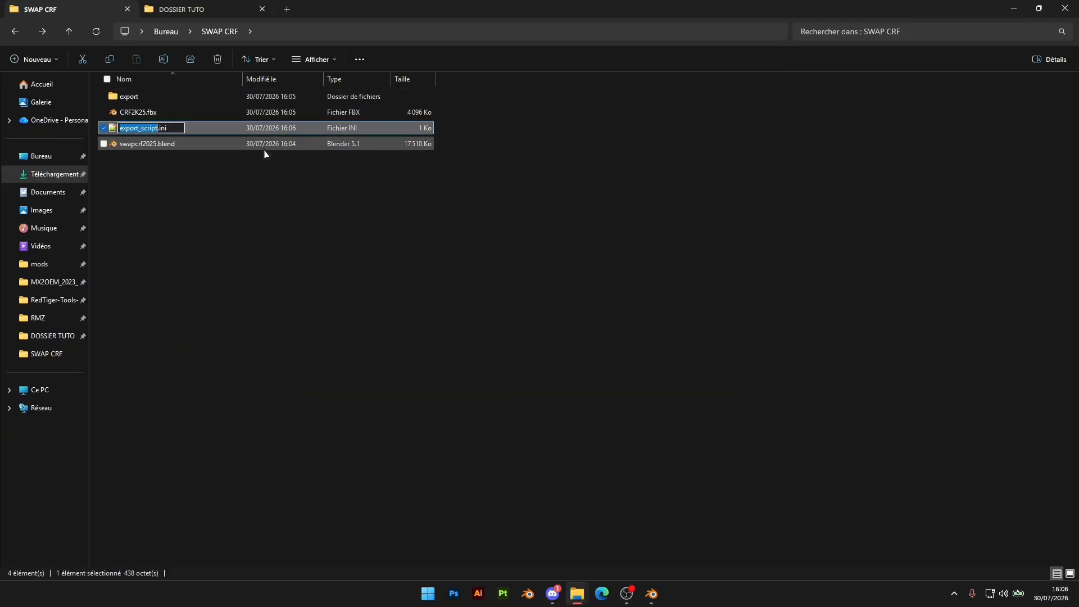
{"action": "key", "text": "ctrl+a"}
{"action": "left_click", "coordinate": [248, 253]}
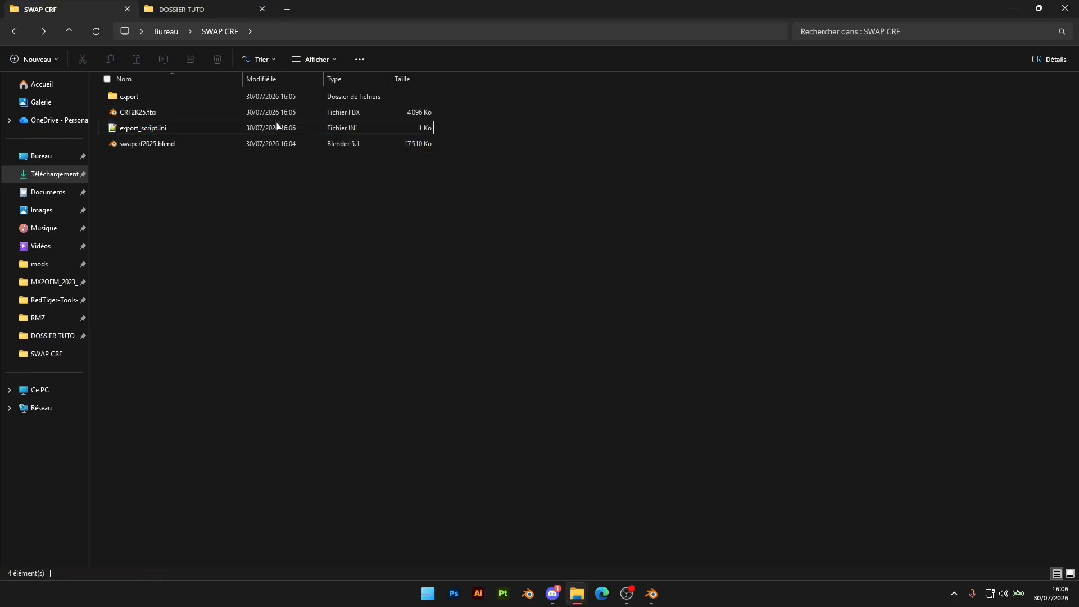
Append /export_script.ini to the SWAP CRF folder path and copy the complete path
{"action": "left_click", "coordinate": [254, 31]}
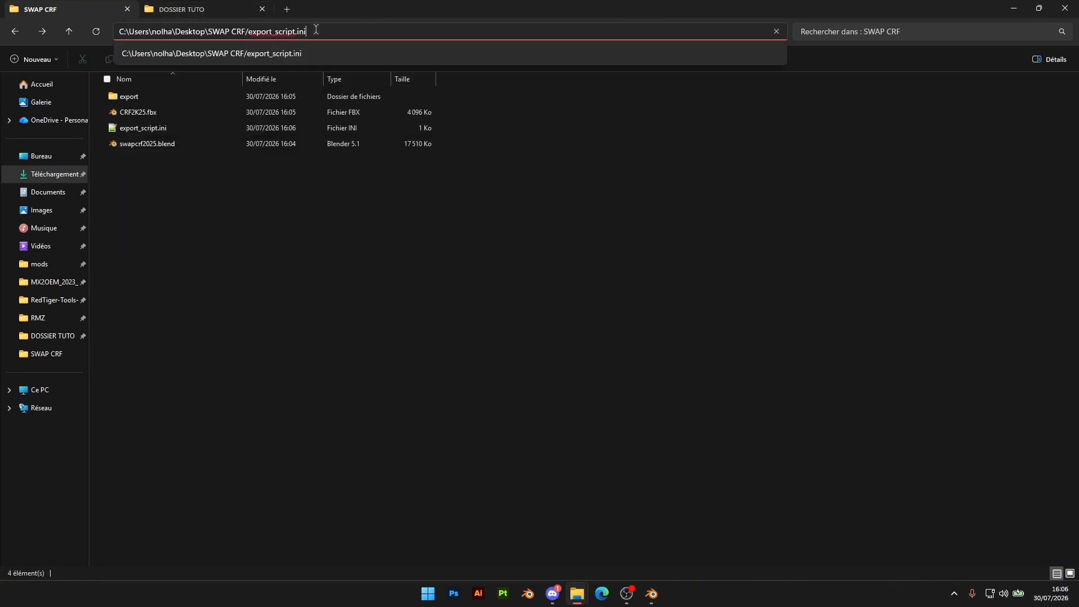
{"action": "left_click_drag", "start_coordinate": [314, 32], "coordinate": [106, 26]}
{"action": "right_click", "coordinate": [168, 35]}
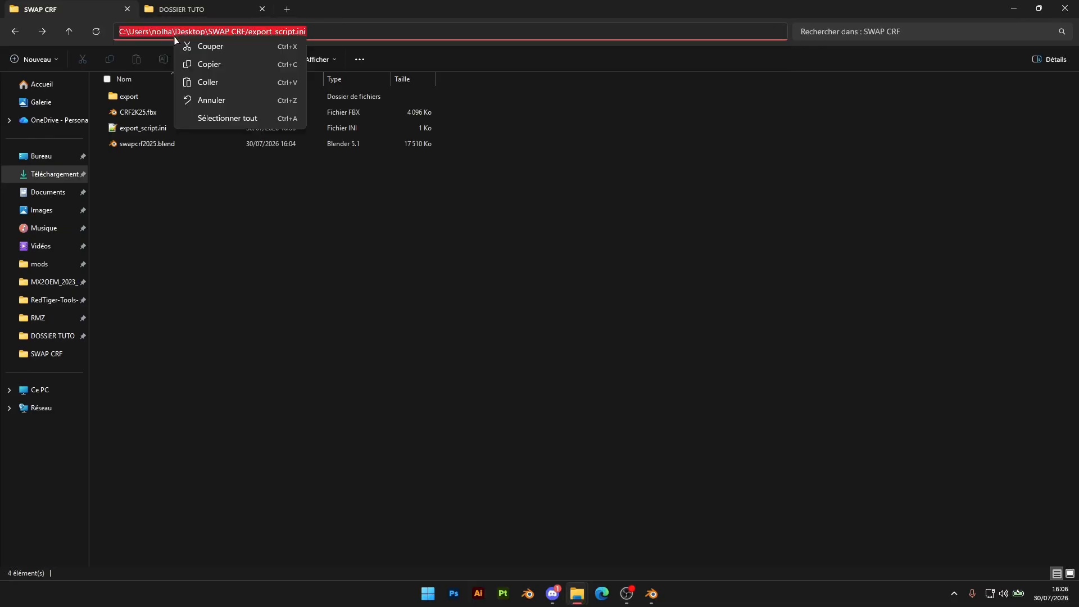
{"action": "left_click", "coordinate": [217, 62]}
{"action": "left_click", "coordinate": [541, 303]}
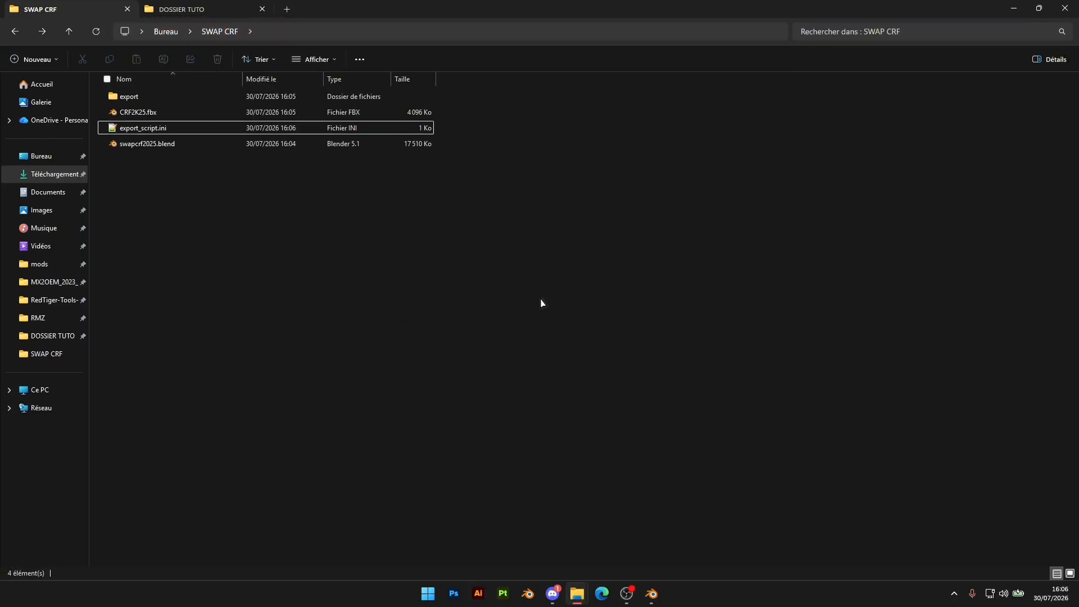
Minimize File Explorer and launch the conv.exe converter from the desktop
{"action": "left_click", "coordinate": [1021, 16]}
{"action": "left_click", "coordinate": [1021, 17]}
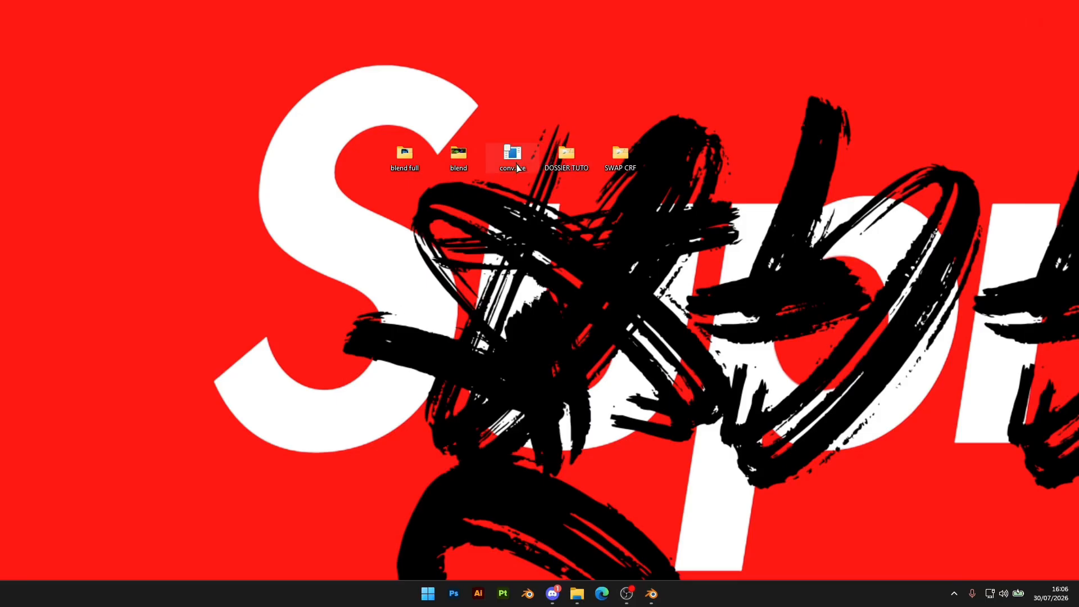
{"action": "double_click", "coordinate": [518, 161]}
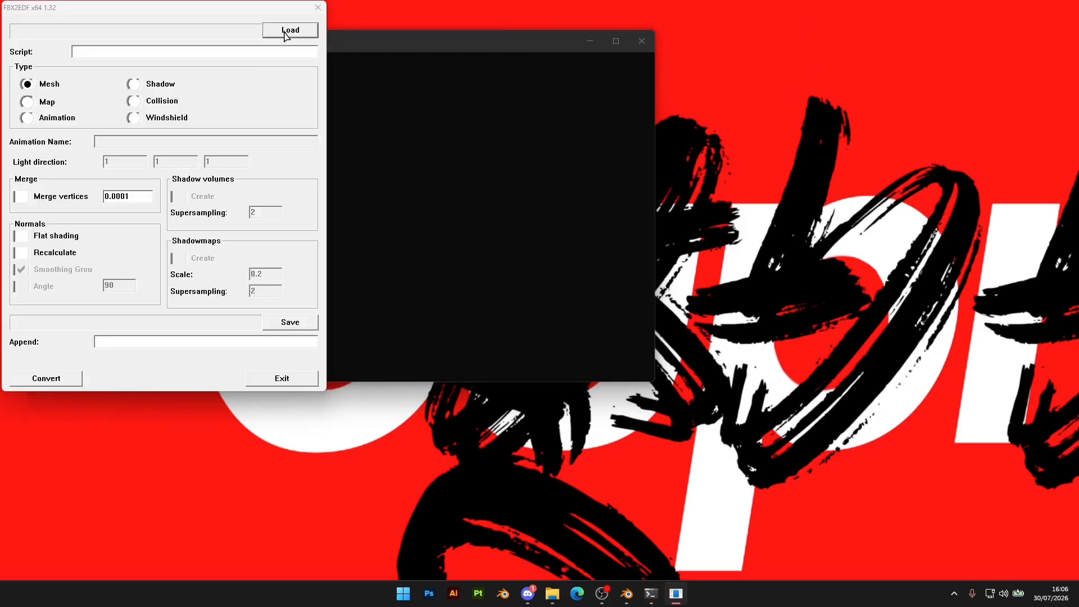
Load CRF2K25.fbx from the desktop's SWAP CRF folder into the converter
{"action": "left_click", "coordinate": [285, 30]}
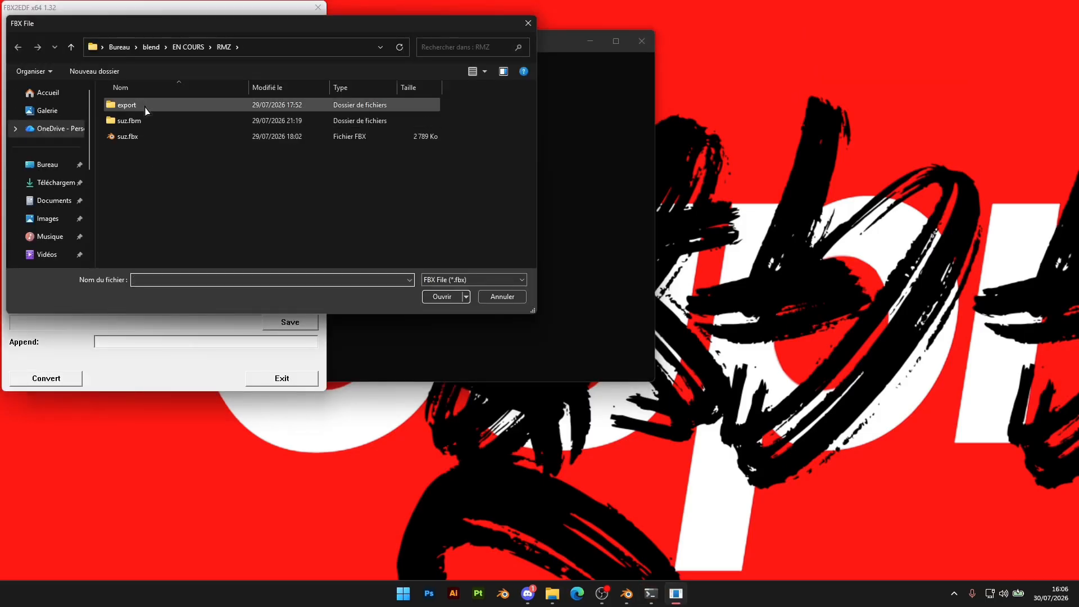
{"action": "left_click", "coordinate": [145, 50]}
{"action": "left_click", "coordinate": [119, 46]}
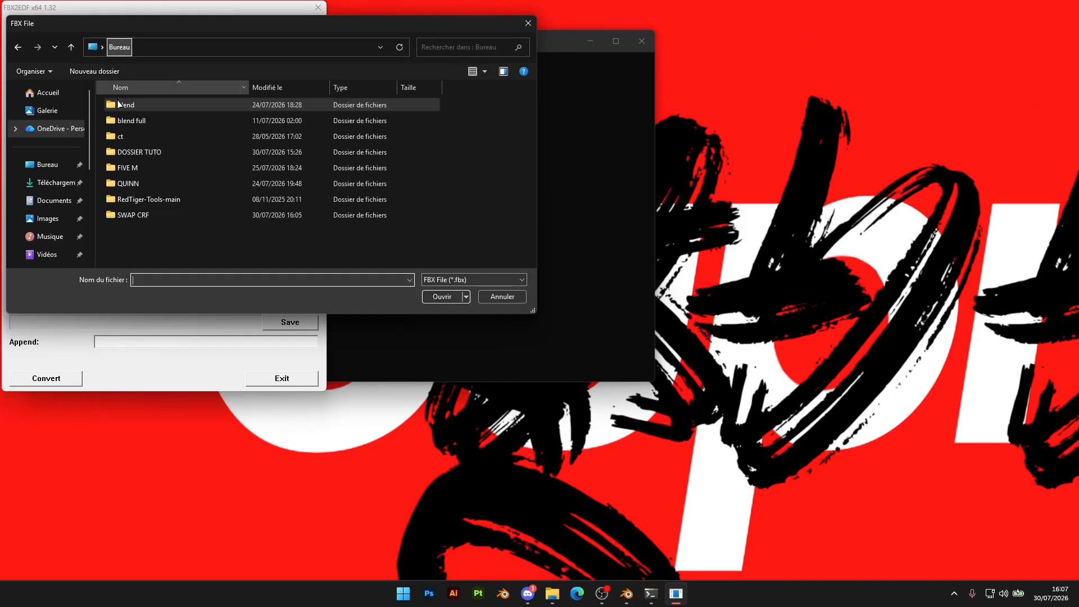
{"action": "left_click", "coordinate": [51, 171]}
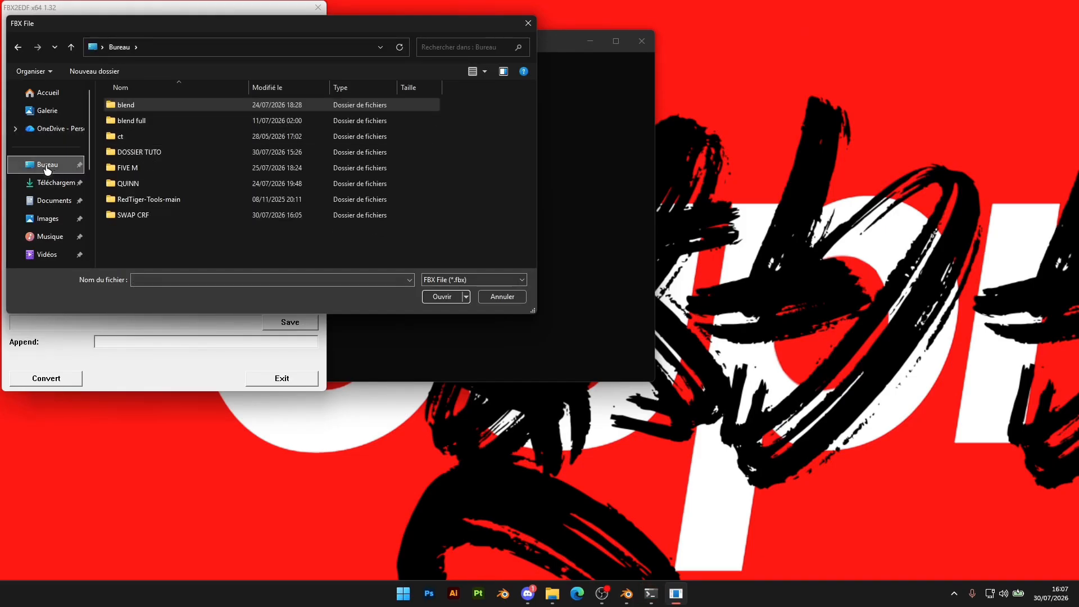
{"action": "double_click", "coordinate": [138, 215]}
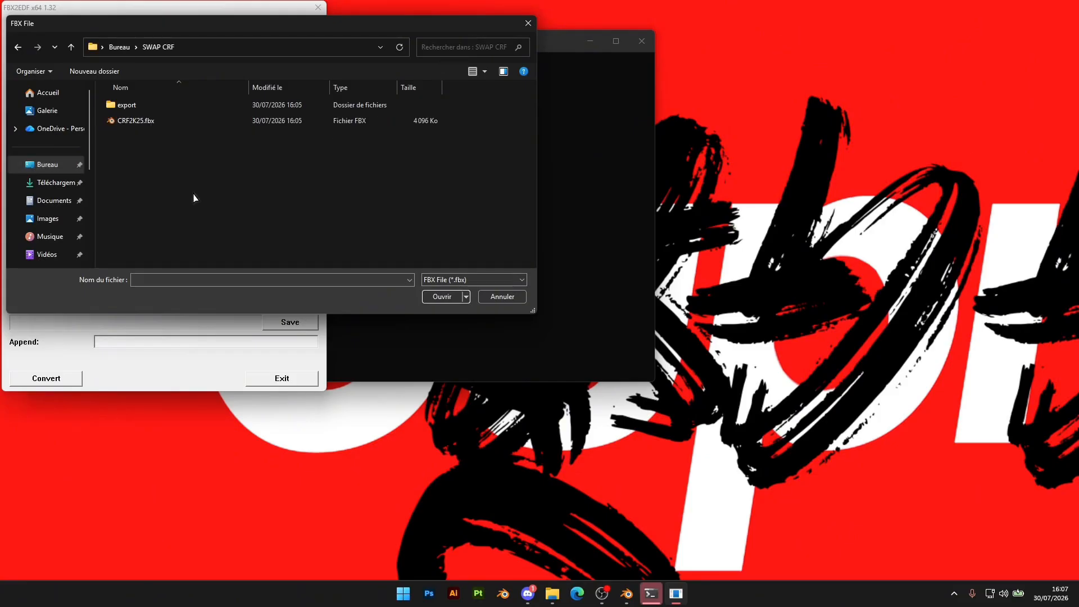
{"action": "double_click", "coordinate": [134, 121]}
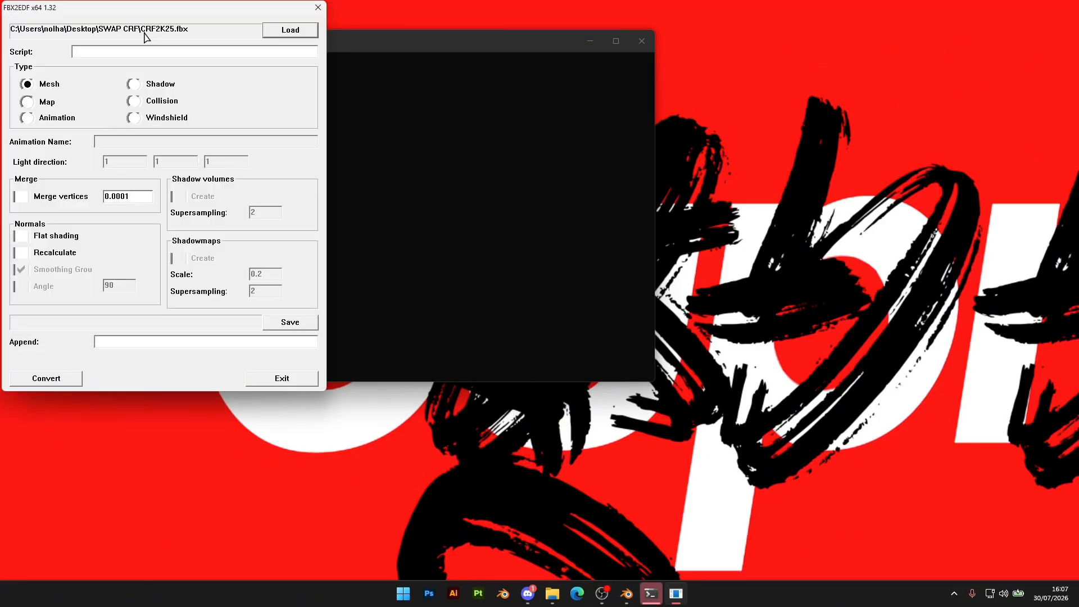
Load the same CRF2K25.fbx file into the converter once more
{"action": "left_click", "coordinate": [293, 35]}
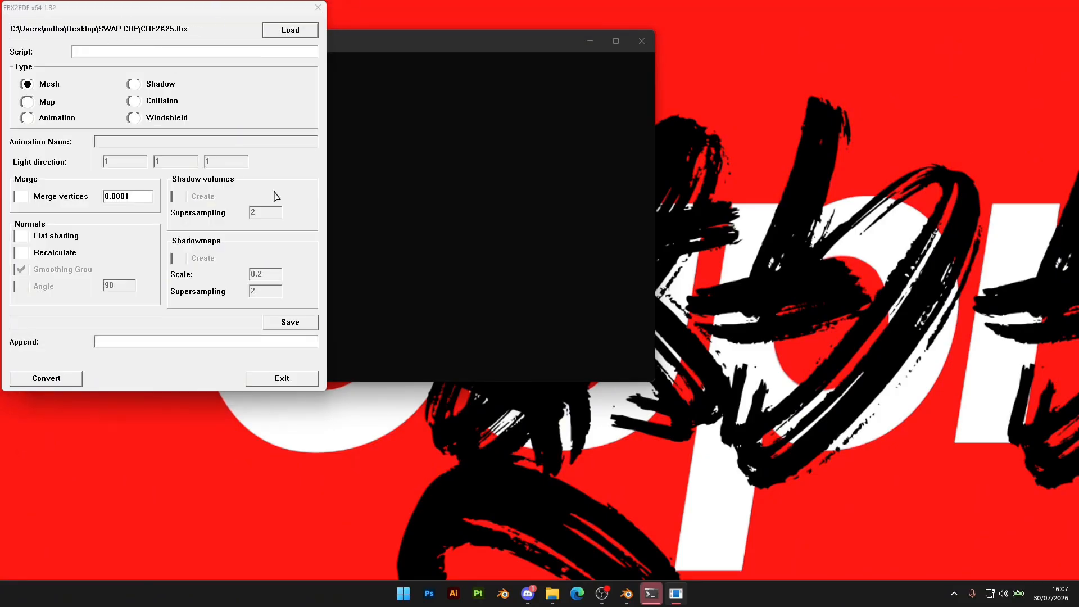
{"action": "left_click", "coordinate": [219, 125]}
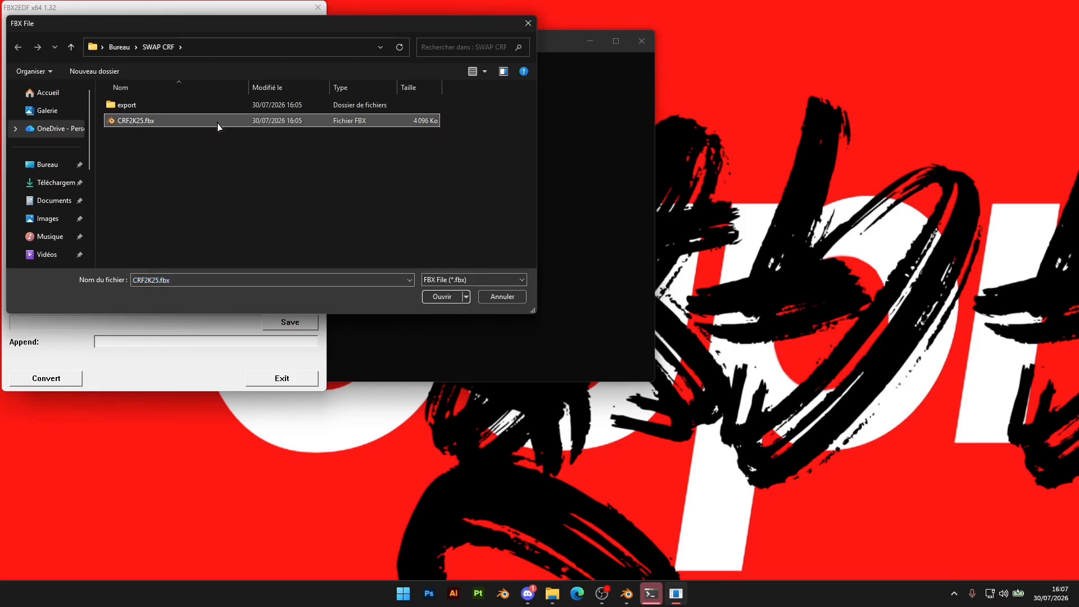
{"action": "double_click", "coordinate": [142, 121]}
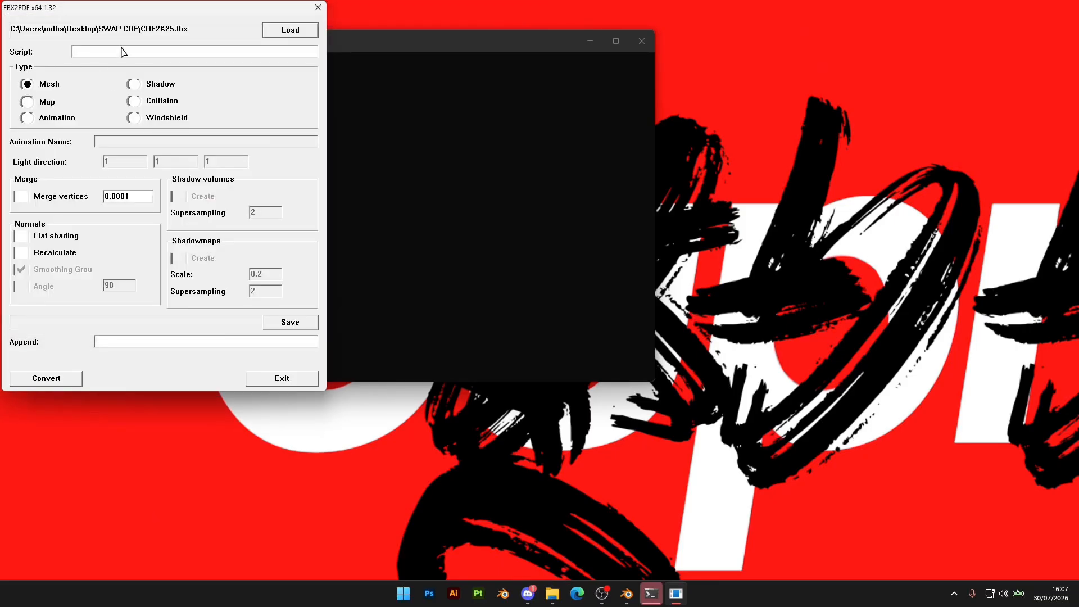
Set the conversion script to the copied path of export_script.ini
{"action": "type", "text": "C:\\Users\\nolha\\Desktop\\SWAP CRF/export_script.ini"}
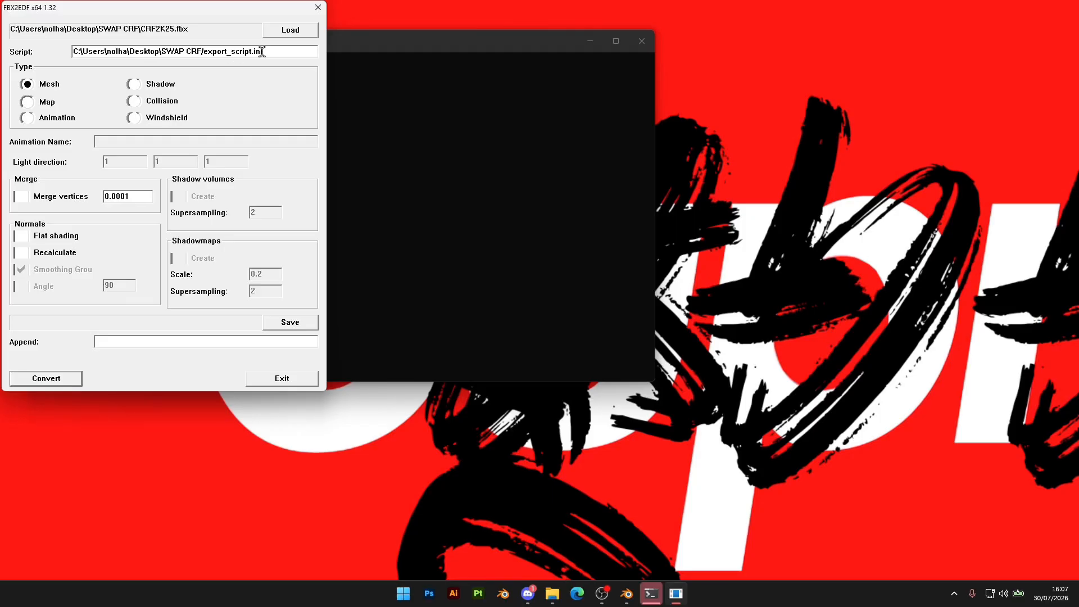
{"action": "left_click_drag", "start_coordinate": [262, 51], "coordinate": [67, 51]}
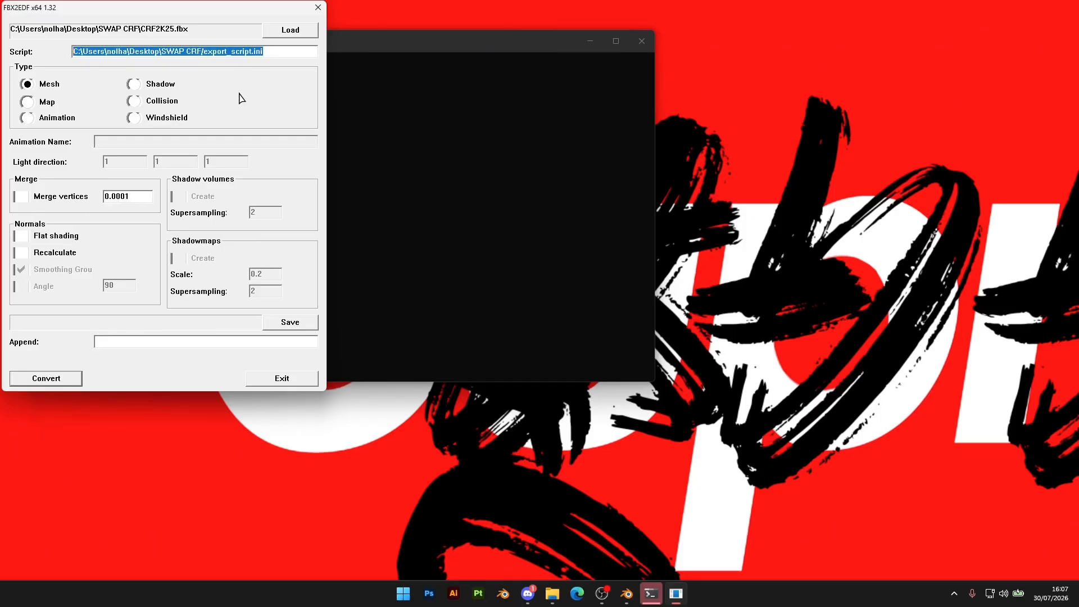
Enable Recalculate for the normals, convert the mesh to EDF, and return to the SWAP CRF folder in File Explorer
{"action": "left_click", "coordinate": [22, 253]}
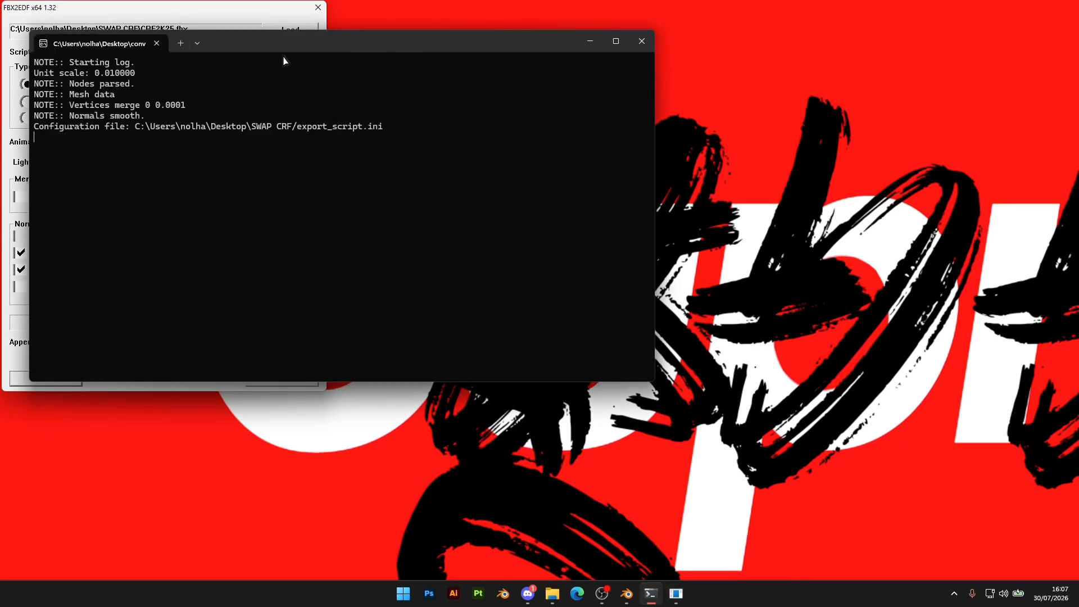
{"action": "left_click_drag", "start_coordinate": [285, 45], "coordinate": [589, 54]}
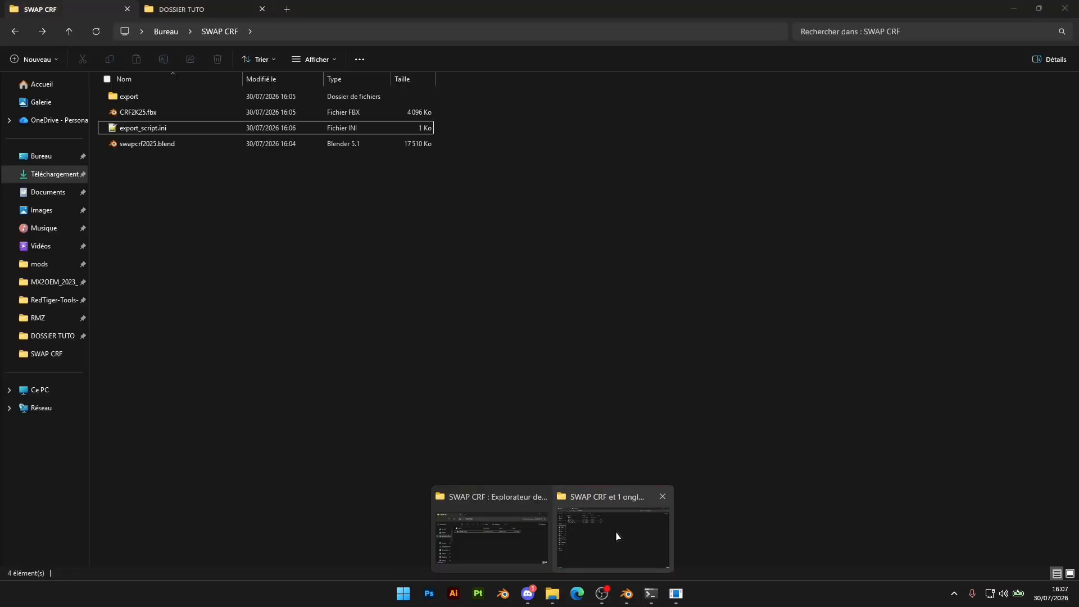
{"action": "left_click", "coordinate": [617, 536]}
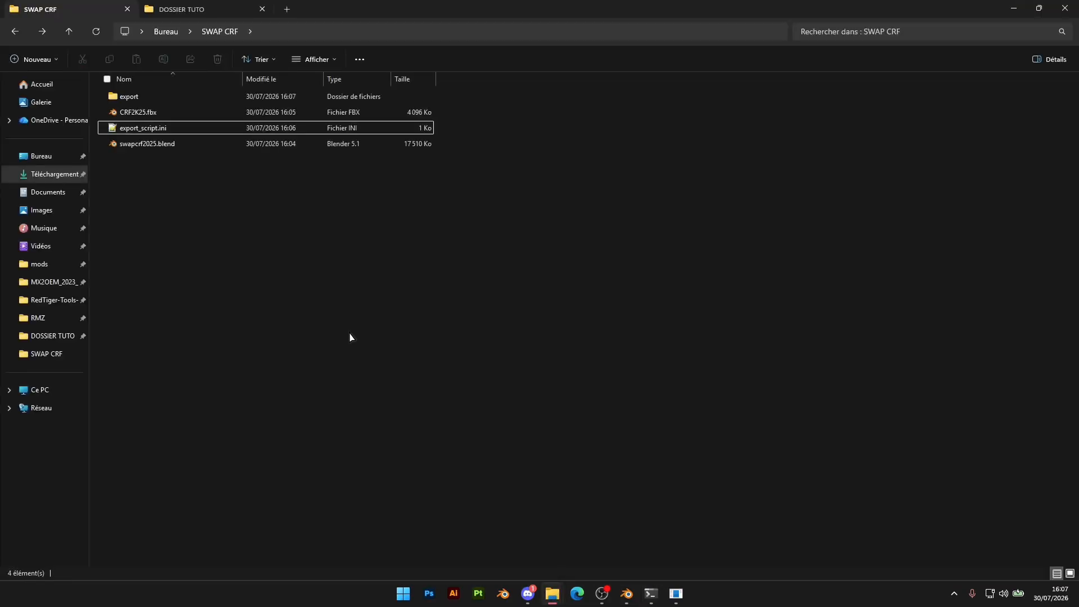
Copy model.edf from the export folder into the MX2OEM_2023_KTM_250_SX-F folder of the MX Bikes mods
{"action": "double_click", "coordinate": [125, 96]}
{"action": "left_click", "coordinate": [143, 97]}
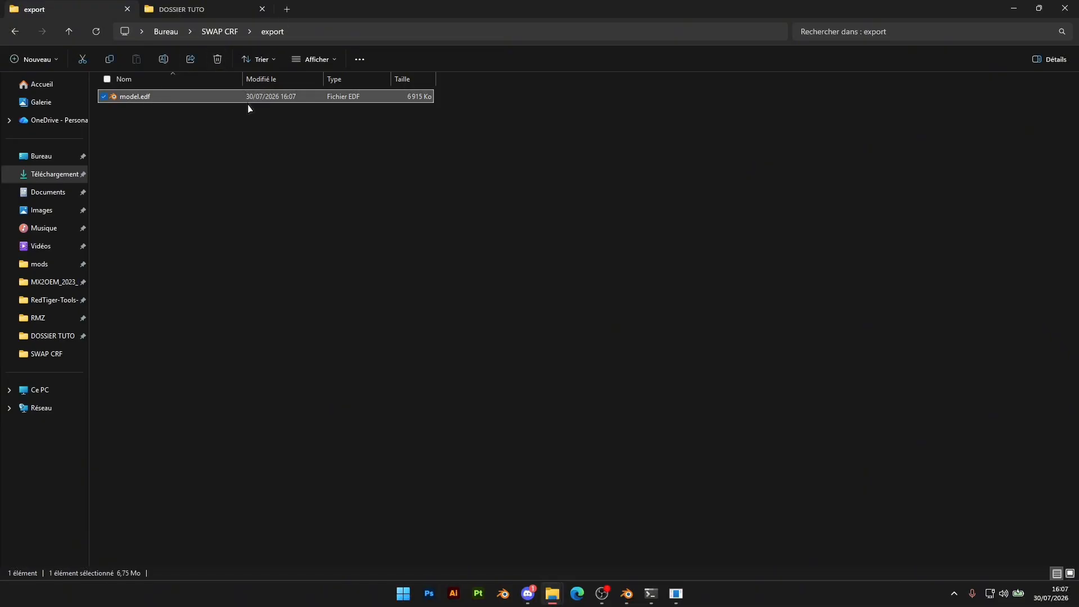
{"action": "left_click", "coordinate": [286, 9]}
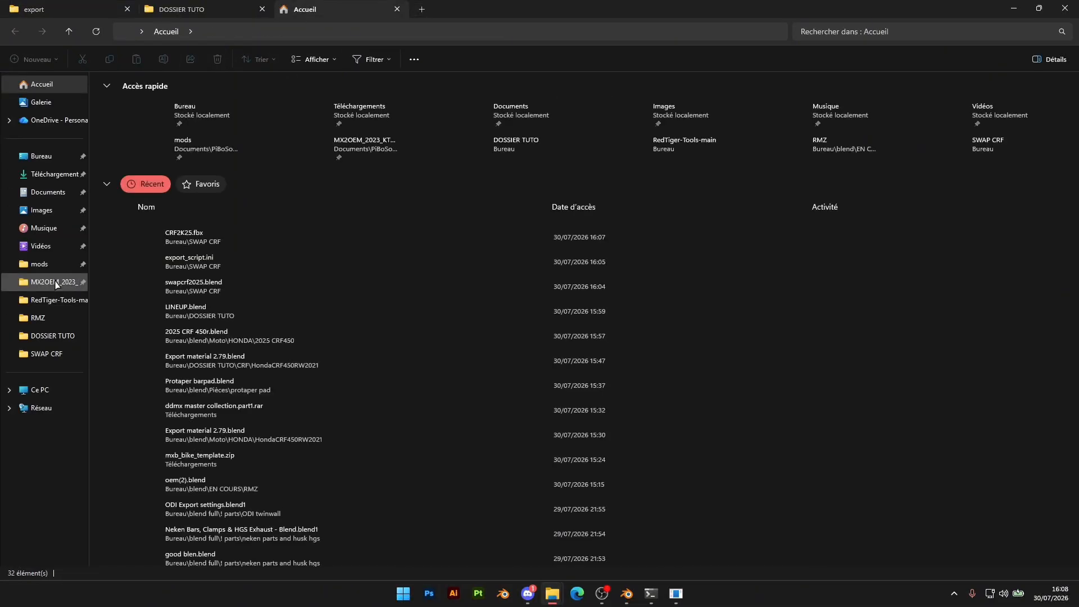
{"action": "left_click", "coordinate": [56, 282]}
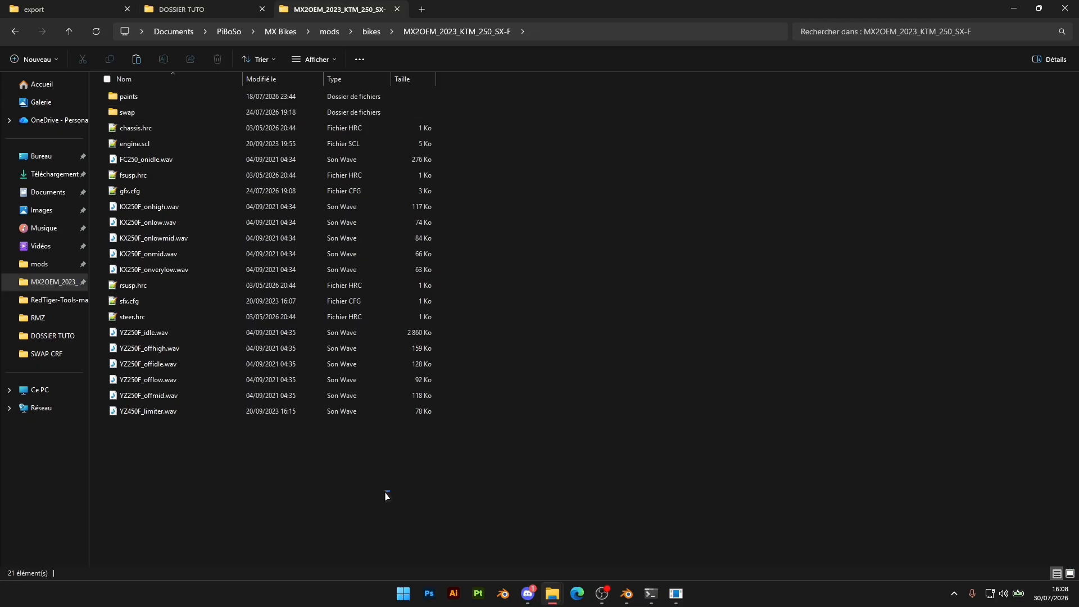
{"action": "left_click", "coordinate": [325, 412]}
{"action": "left_click", "coordinate": [282, 444]}
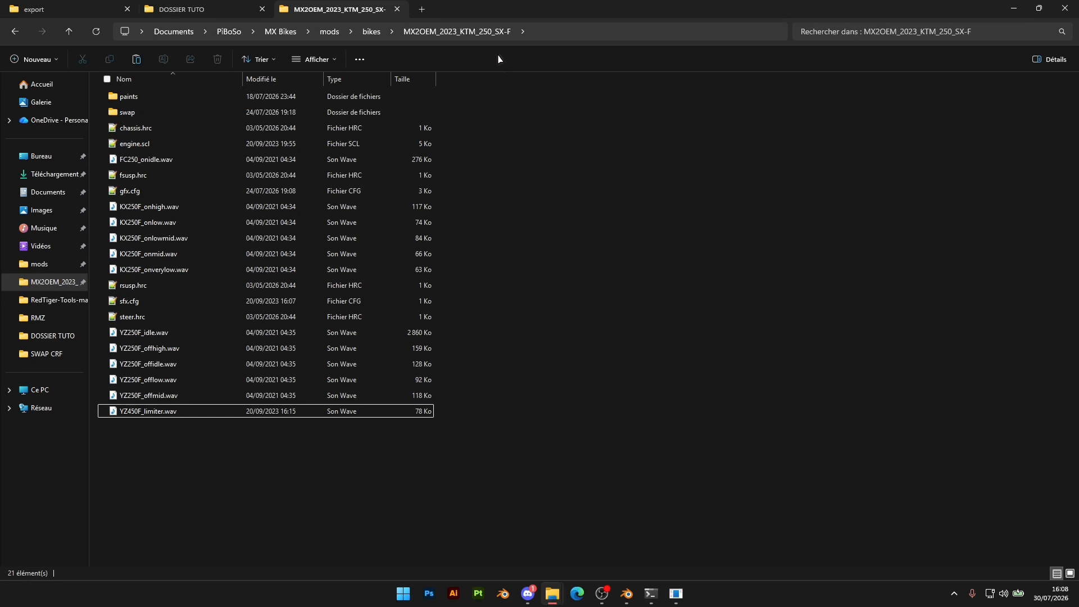
{"action": "key", "text": "ctrl+v"}
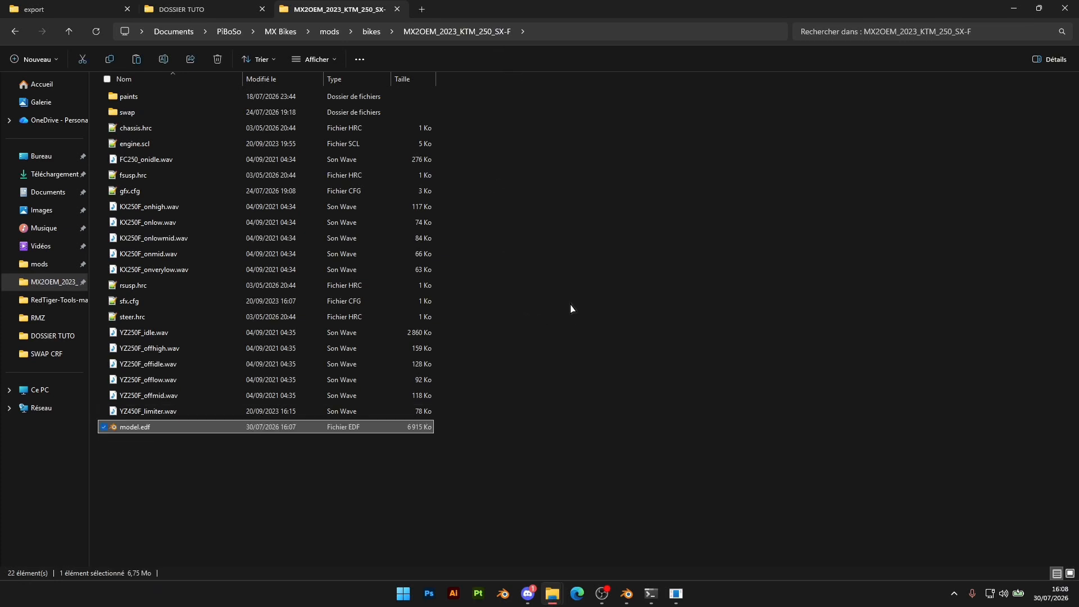
{"action": "left_click", "coordinate": [305, 504]}
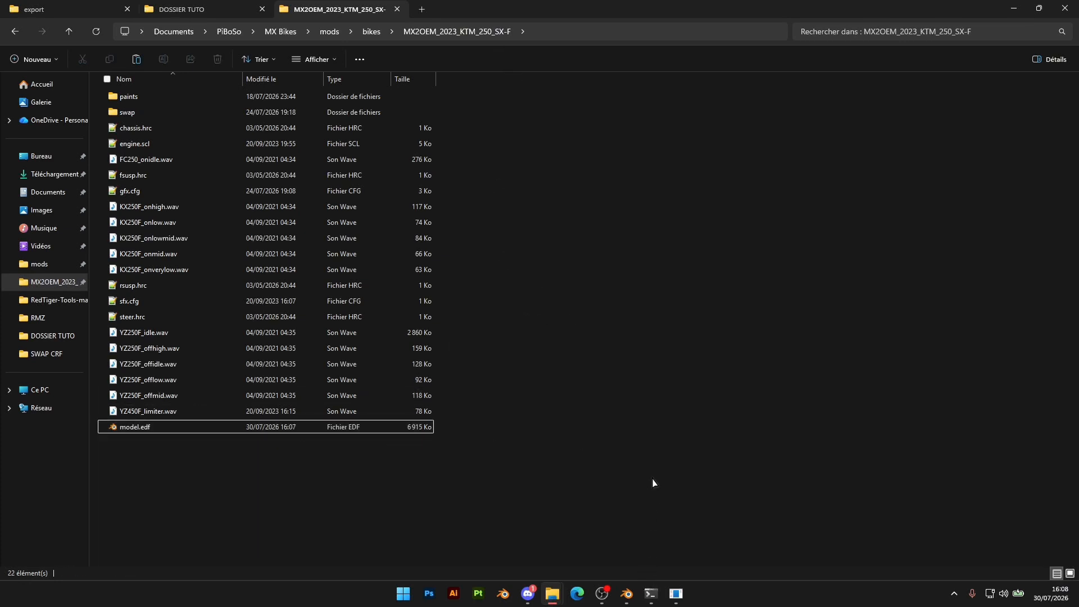
Launch MX Bikes and choose the KTM 250 SX-F 2023 in the bike selection
{"action": "key", "text": "super"}
{"action": "type", "text": "mx bikes"}
{"action": "key", "text": "Return"}
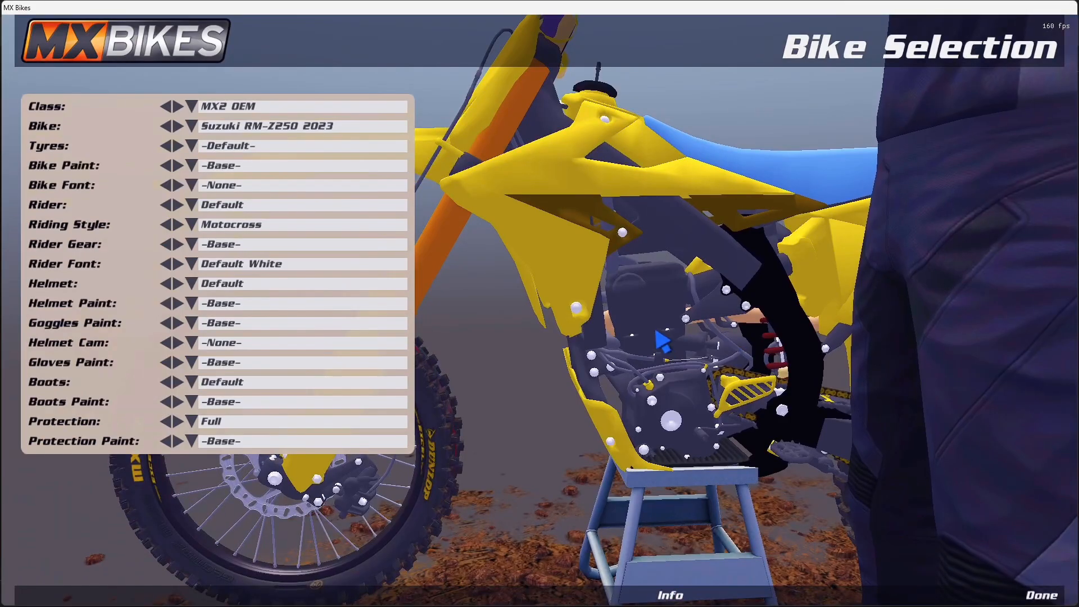
{"action": "left_click", "coordinate": [297, 126]}
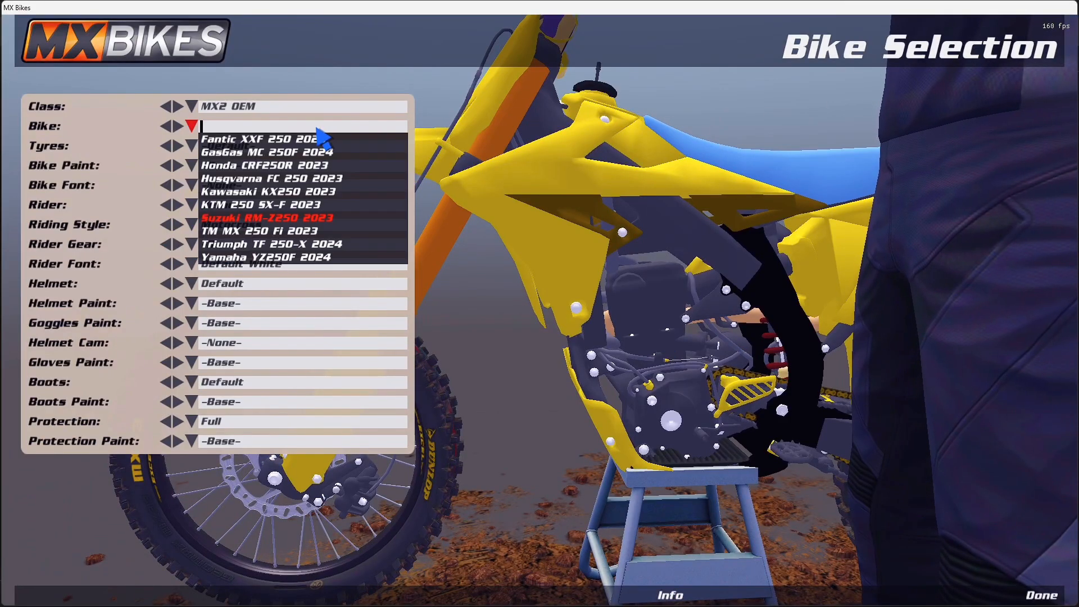
{"action": "left_click", "coordinate": [254, 206]}
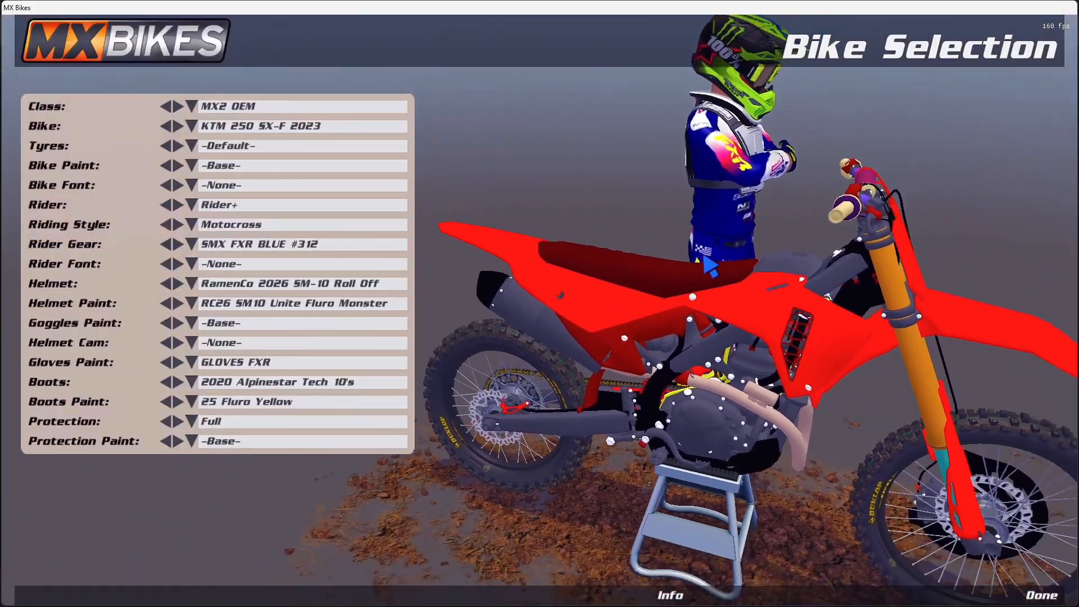
Switch to the swapcrf2025 scene in Blender and select the swingarm object that carries the chain
{"action": "key", "text": "alt+Tab"}
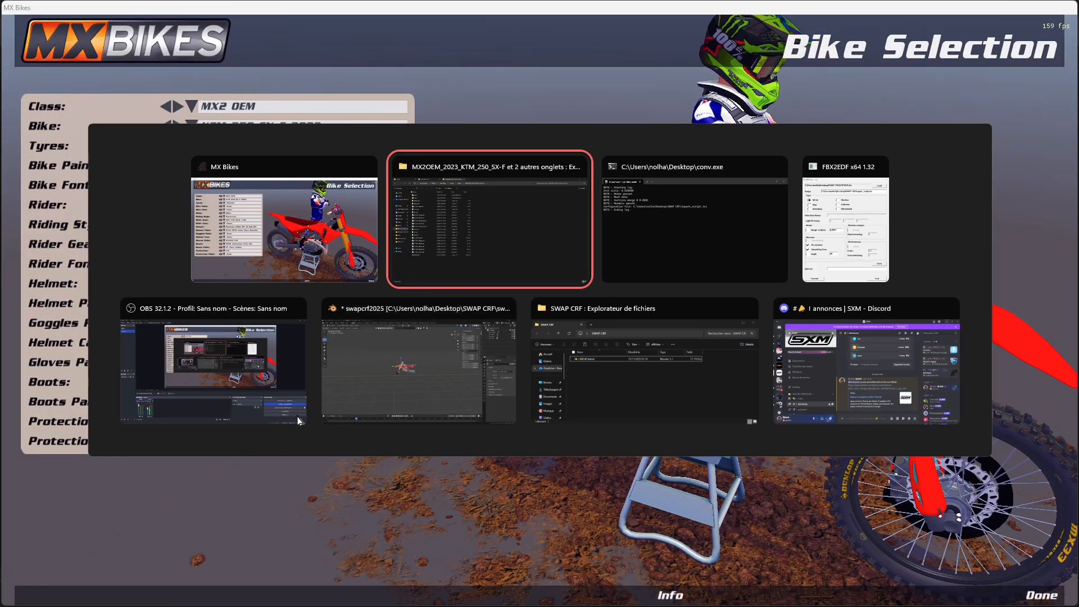
{"action": "key", "text": "alt+Tab"}
{"action": "key", "text": "alt+Tab"}
{"action": "key", "text": "alt+Tab"}
{"action": "key", "text": "alt+Tab"}
{"action": "middle_click_drag", "start_coordinate": [590, 307], "coordinate": [596, 292], "text": "shift"}
{"action": "middle_click_drag", "start_coordinate": [595, 292], "coordinate": [629, 327]}
{"action": "scroll", "coordinate": [705, 371], "scroll_direction": "up", "scroll_amount": 3}
{"action": "middle_click_drag", "start_coordinate": [467, 326], "coordinate": [440, 324]}
{"action": "scroll", "coordinate": [568, 305], "scroll_direction": "down", "scroll_amount": 8}
{"action": "scroll", "coordinate": [684, 284], "scroll_direction": "up", "scroll_amount": 5}
{"action": "left_click", "coordinate": [524, 347]}
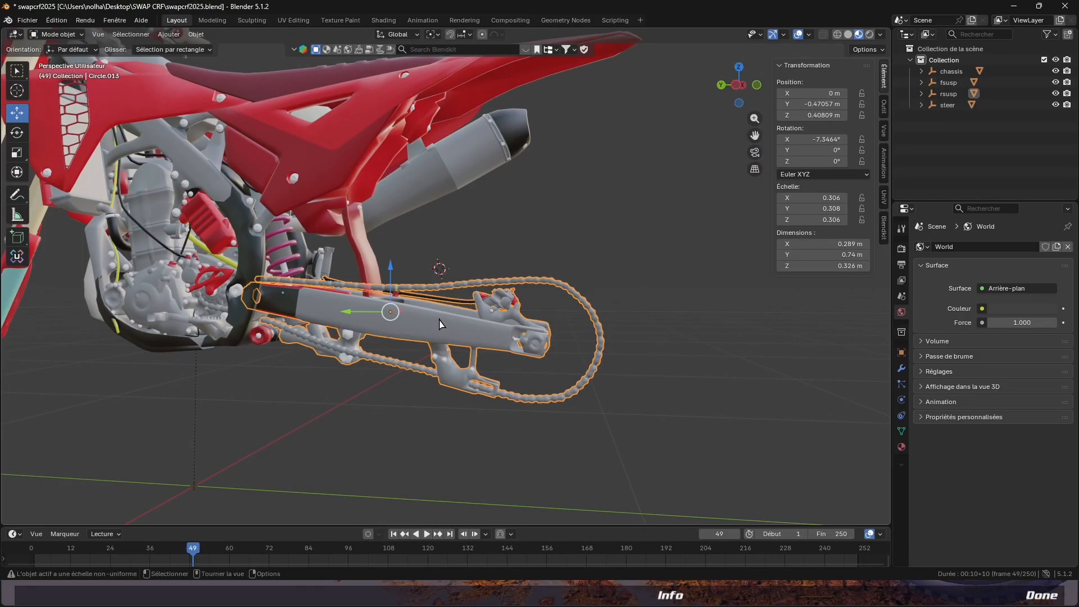
Delete the entire chain from the swingarm mesh by selecting all of its UV islands in the UV Editing workspace
{"action": "key", "text": "Tab"}
{"action": "left_click_drag", "start_coordinate": [659, 250], "coordinate": [569, 436]}
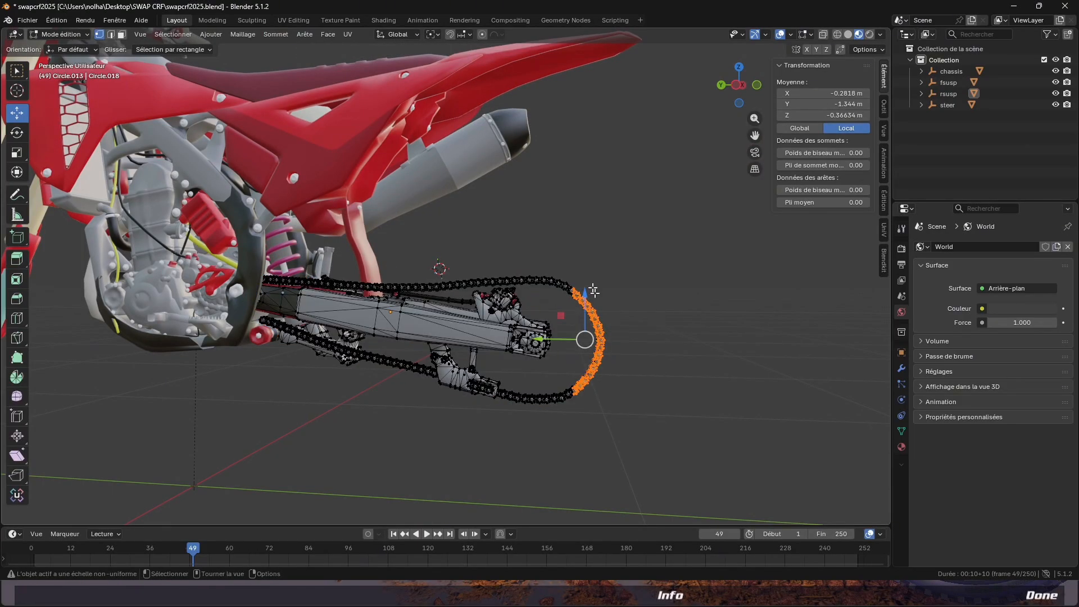
{"action": "left_click", "coordinate": [301, 21]}
{"action": "scroll", "coordinate": [275, 310], "scroll_direction": "down", "scroll_amount": 9}
{"action": "middle_click_drag", "start_coordinate": [277, 249], "coordinate": [215, 326]}
{"action": "scroll", "coordinate": [215, 330], "scroll_direction": "up", "scroll_amount": 4}
{"action": "scroll", "coordinate": [732, 363], "scroll_direction": "down", "scroll_amount": 10}
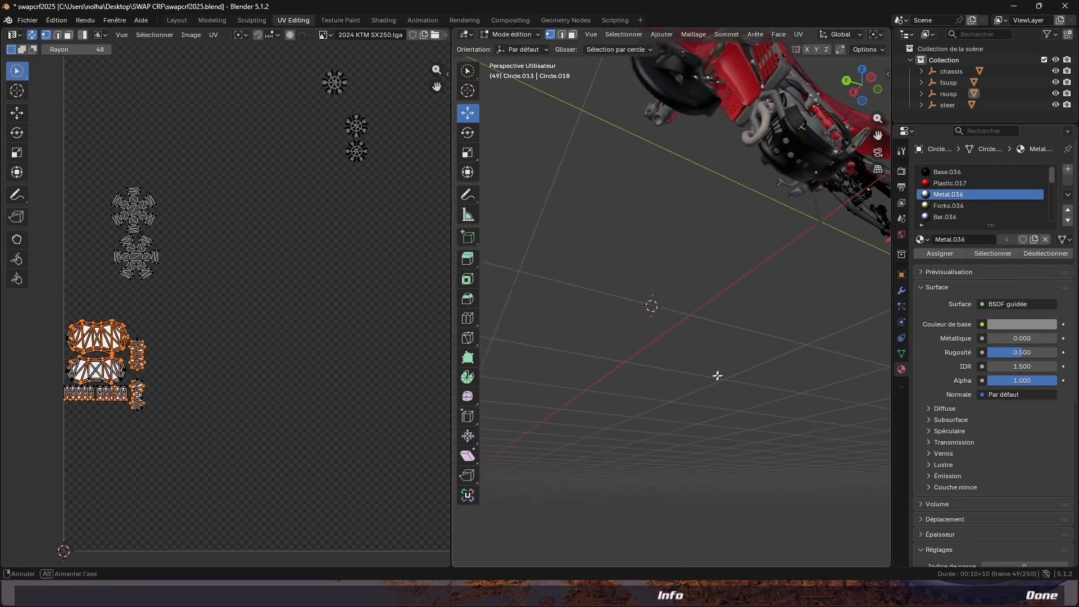
{"action": "left_click", "coordinate": [800, 338]}
{"action": "left_click_drag", "start_coordinate": [798, 296], "coordinate": [757, 373]}
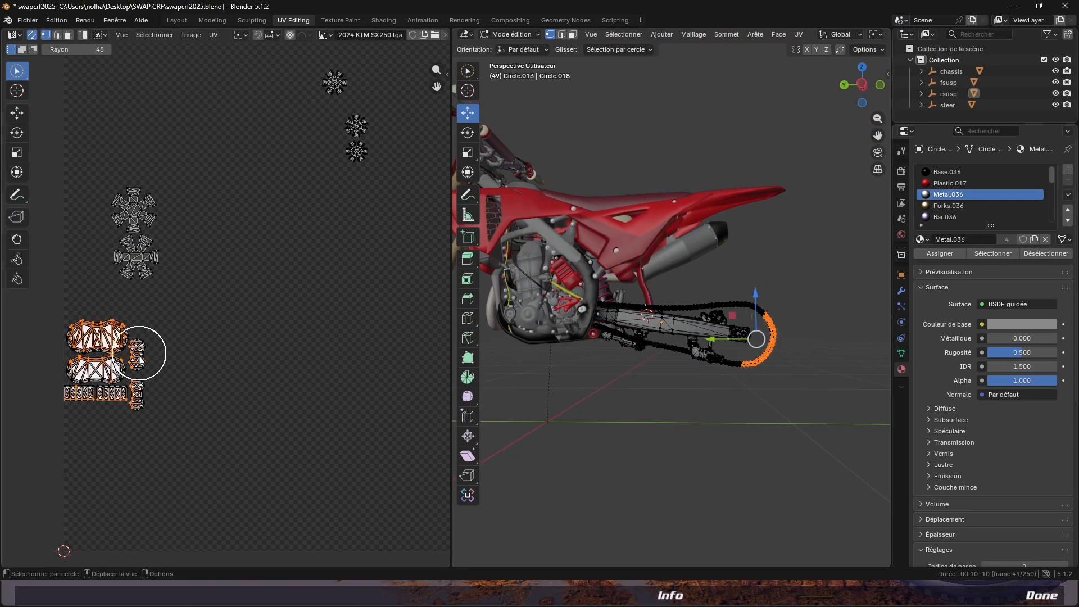
{"action": "mouse_move", "coordinate": [142, 365]}
{"action": "left_mouse_down"}
{"action": "mouse_move", "coordinate": [137, 354]}
{"action": "mouse_move", "coordinate": [96, 385]}
{"action": "mouse_move", "coordinate": [133, 361]}
{"action": "mouse_move", "coordinate": [45, 332]}
{"action": "left_mouse_up"}
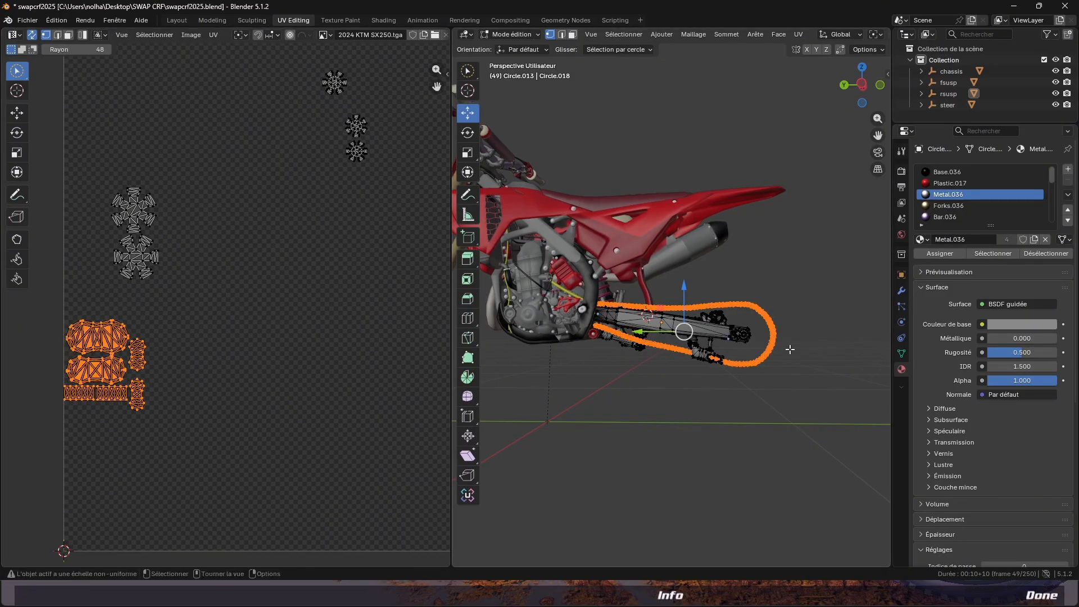
{"action": "key", "text": "x"}
{"action": "left_click", "coordinate": [733, 350]}
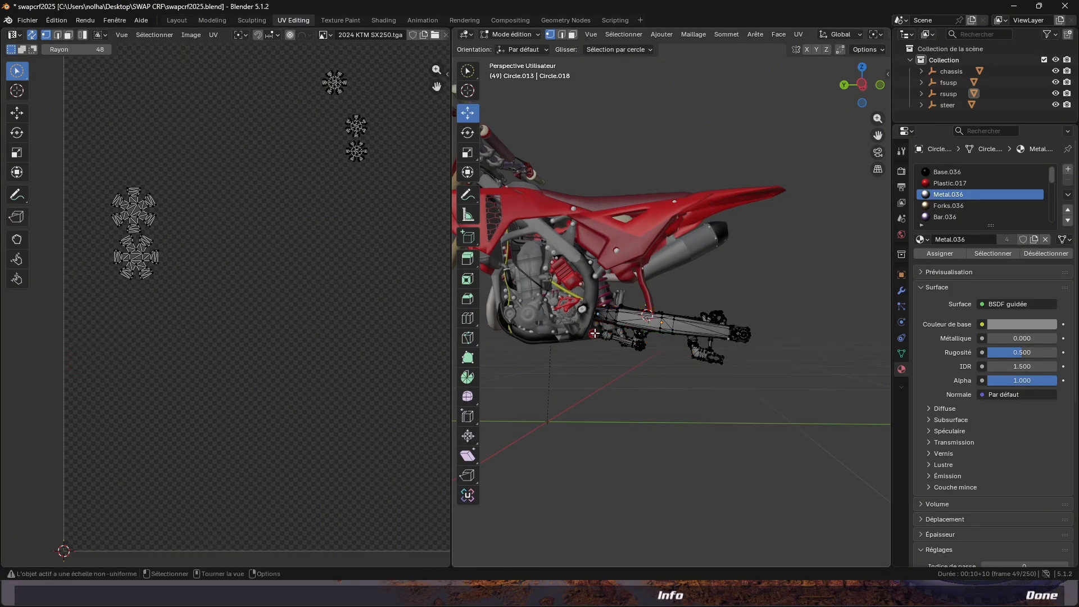
Delete the chain section around the front sprocket from the chassis mesh, selecting it by its UV islands
{"action": "scroll", "coordinate": [595, 333], "scroll_direction": "up", "scroll_amount": 6}
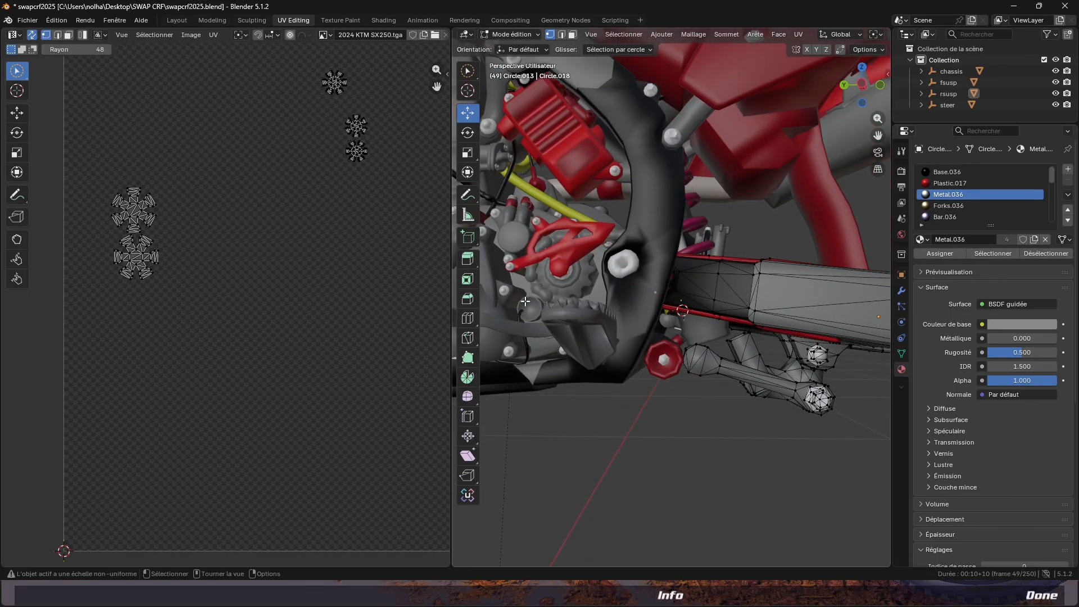
{"action": "key", "text": "Tab"}
{"action": "left_click", "coordinate": [533, 272]}
{"action": "middle_click_drag", "start_coordinate": [541, 271], "coordinate": [691, 302], "text": "shift"}
{"action": "key", "text": "Tab"}
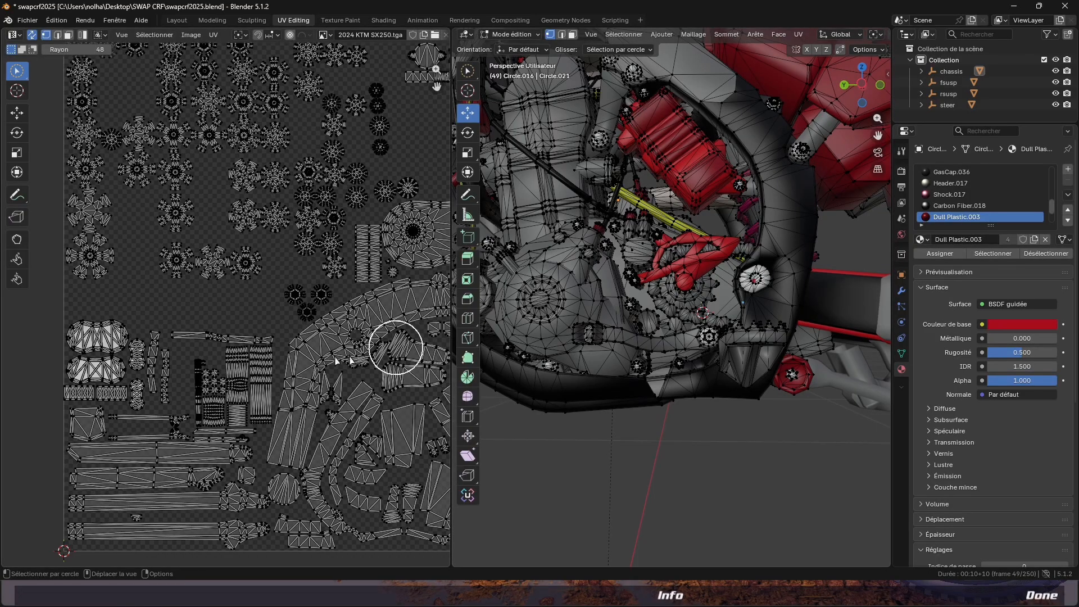
{"action": "mouse_move", "coordinate": [73, 368]}
{"action": "left_mouse_down"}
{"action": "mouse_move", "coordinate": [82, 385]}
{"action": "mouse_move", "coordinate": [82, 354]}
{"action": "mouse_move", "coordinate": [102, 337]}
{"action": "mouse_move", "coordinate": [121, 359]}
{"action": "mouse_move", "coordinate": [115, 388]}
{"action": "mouse_move", "coordinate": [132, 389]}
{"action": "left_mouse_up"}
{"action": "scroll", "coordinate": [132, 389], "scroll_direction": "up", "scroll_amount": 5}
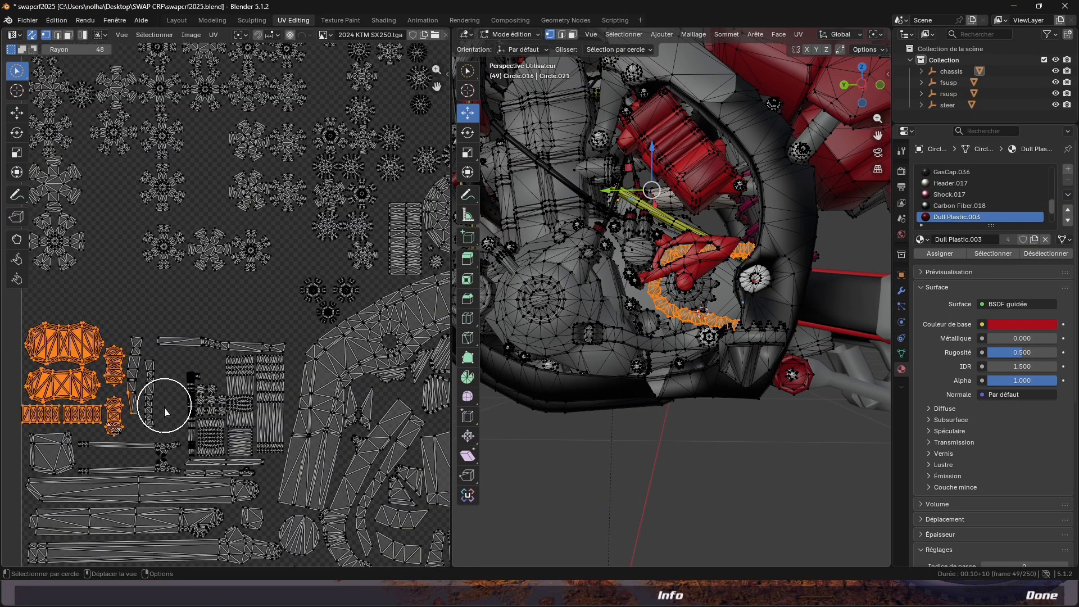
{"action": "left_click_drag", "start_coordinate": [236, 400], "coordinate": [250, 360]}
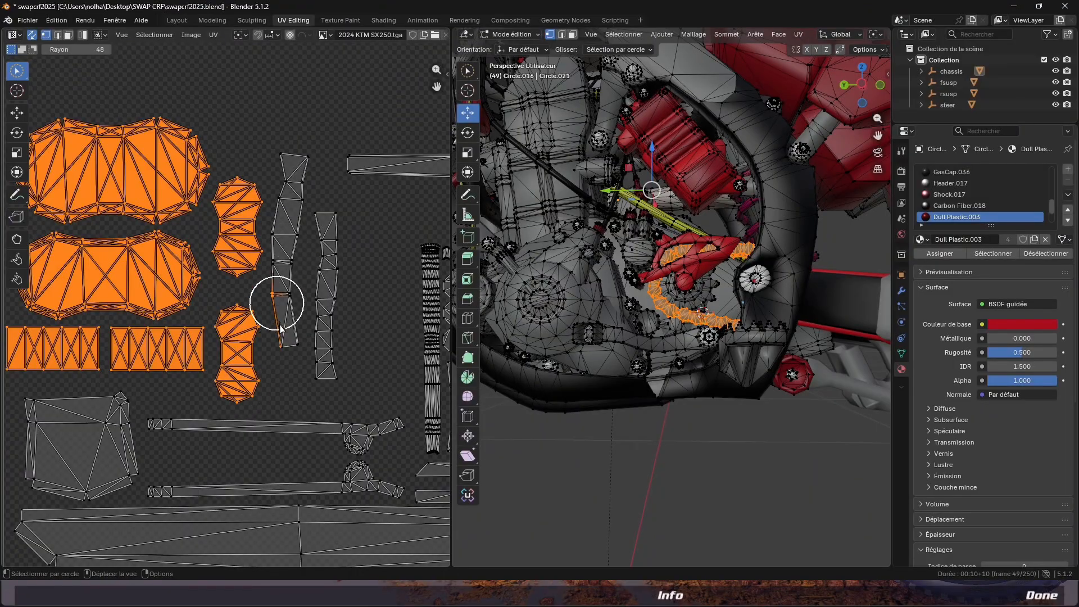
{"action": "left_click", "coordinate": [295, 298], "text": "ctrl"}
{"action": "scroll", "coordinate": [294, 294], "scroll_direction": "down", "scroll_amount": 5}
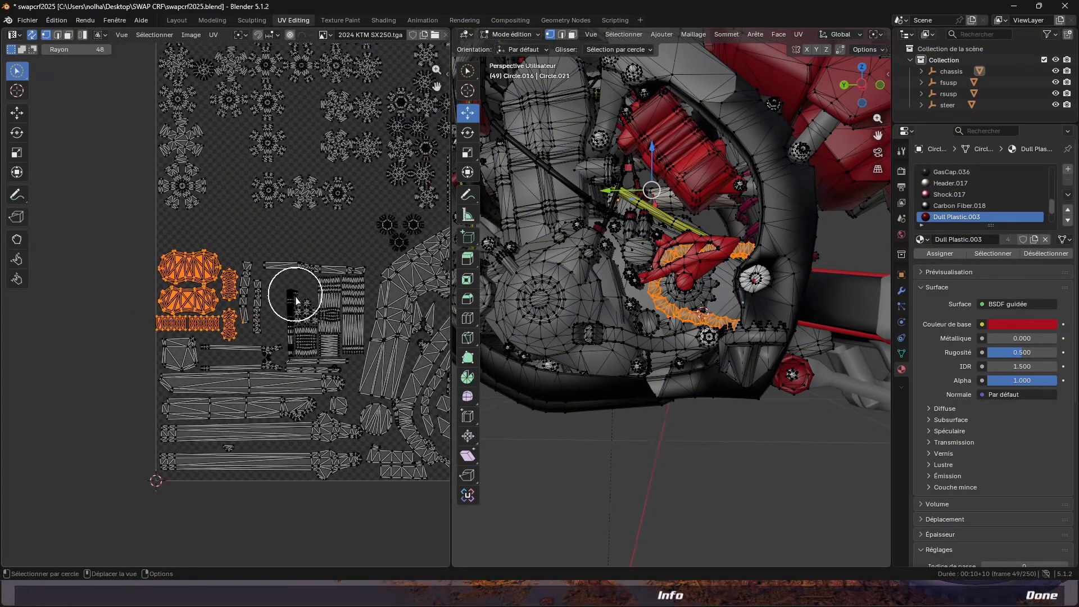
{"action": "key", "text": "x"}
{"action": "left_click", "coordinate": [674, 295]}
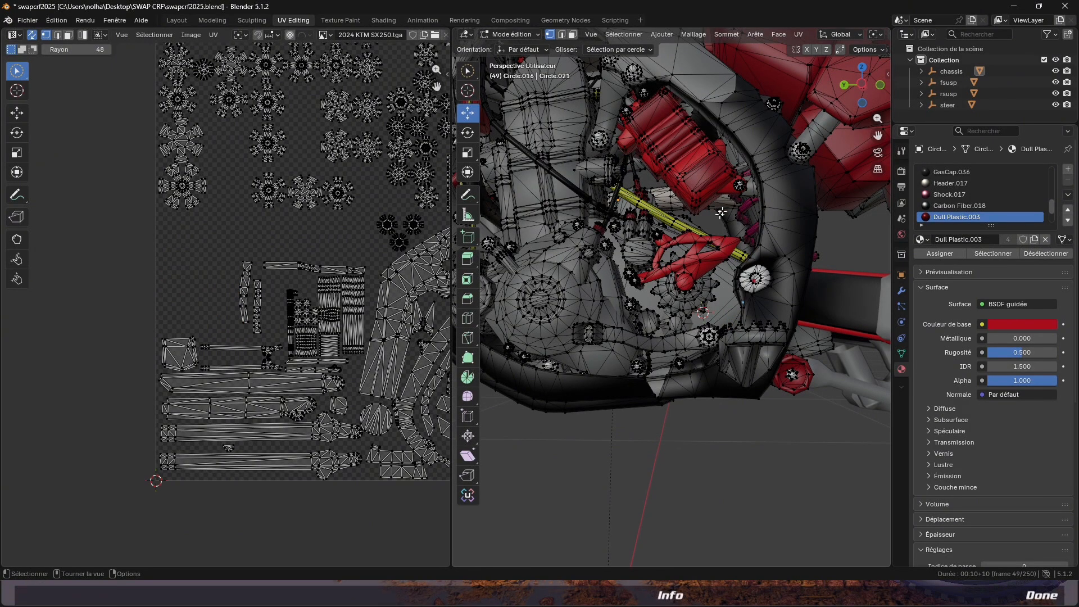
Leave mesh editing on the chassis and return to the Layout workspace
{"action": "scroll", "coordinate": [694, 246], "scroll_direction": "down", "scroll_amount": 12}
{"action": "middle_click_drag", "start_coordinate": [667, 202], "coordinate": [656, 210]}
{"action": "key", "text": "Tab"}
{"action": "scroll", "coordinate": [663, 281], "scroll_direction": "up", "scroll_amount": 4}
{"action": "middle_click_drag", "start_coordinate": [671, 306], "coordinate": [499, 279]}
{"action": "middle_click_drag", "start_coordinate": [602, 271], "coordinate": [683, 263]}
{"action": "left_click", "coordinate": [177, 20]}
Examine the engine, fork and handlebar areas of the assembled bike from several angles
{"action": "mouse_move", "coordinate": [436, 267]}
{"action": "middle_mouse_down"}
{"action": "mouse_move", "coordinate": [528, 236]}
{"action": "mouse_move", "coordinate": [342, 212]}
{"action": "mouse_move", "coordinate": [435, 256]}
{"action": "middle_mouse_up"}
{"action": "scroll", "coordinate": [528, 236], "scroll_direction": "down", "scroll_amount": 8}
{"action": "scroll", "coordinate": [437, 256], "scroll_direction": "up", "scroll_amount": 7}
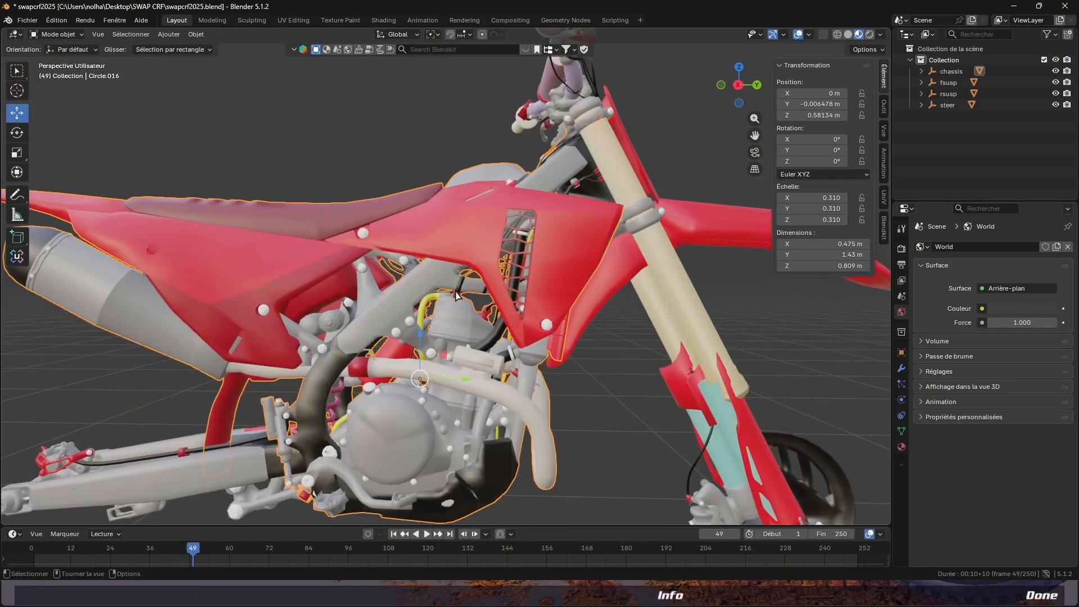
{"action": "mouse_move", "coordinate": [471, 321]}
{"action": "middle_mouse_down", "text": "shift"}
{"action": "mouse_move", "coordinate": [547, 251]}
{"action": "mouse_move", "coordinate": [483, 306]}
{"action": "middle_mouse_up", "text": "shift"}
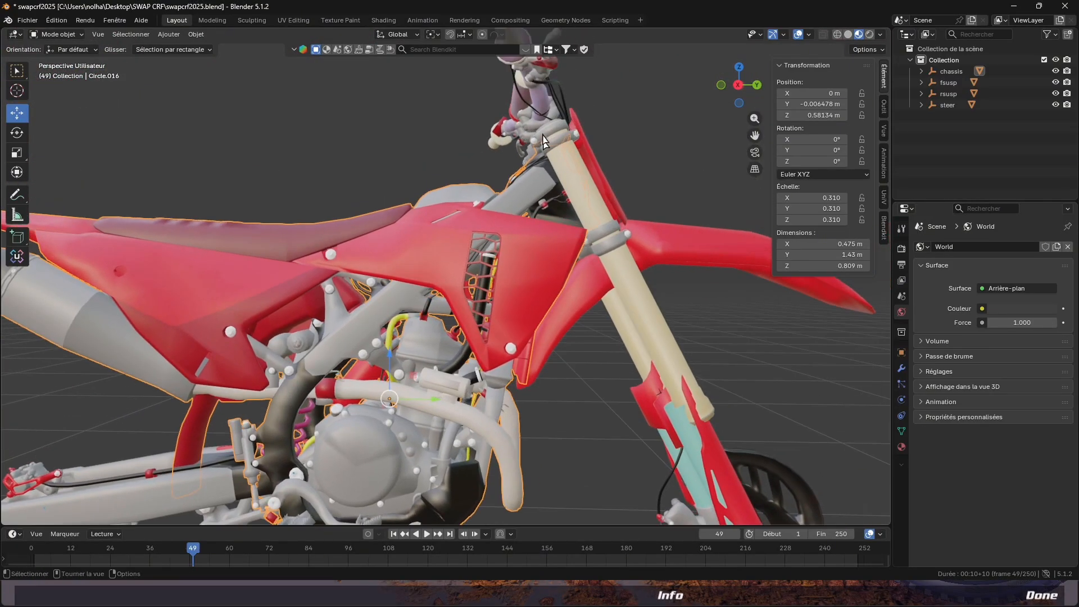
{"action": "middle_click_drag", "start_coordinate": [548, 145], "coordinate": [605, 290]}
{"action": "left_click", "coordinate": [411, 193]}
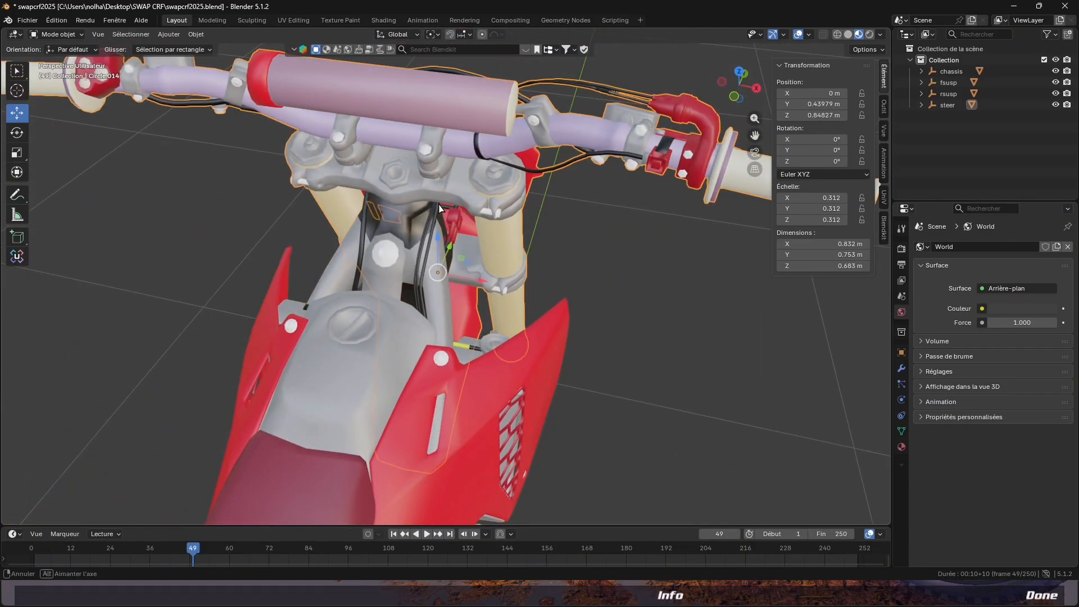
{"action": "scroll", "coordinate": [441, 188], "scroll_direction": "up", "scroll_amount": 3}
{"action": "middle_click_drag", "start_coordinate": [446, 188], "coordinate": [513, 279], "text": "shift"}
{"action": "scroll", "coordinate": [562, 365], "scroll_direction": "down", "scroll_amount": 3}
{"action": "middle_click_drag", "start_coordinate": [641, 506], "coordinate": [615, 464]}
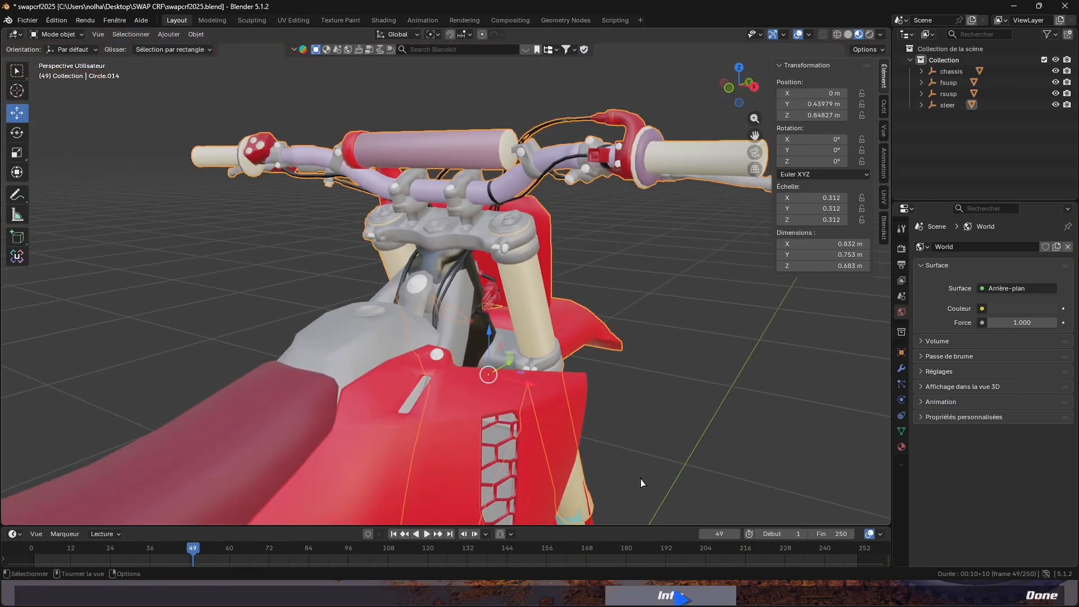
Inspect the swapped bike's front end in MX Bikes and compare it with the model in Blender
{"action": "key", "text": "alt+Tab"}
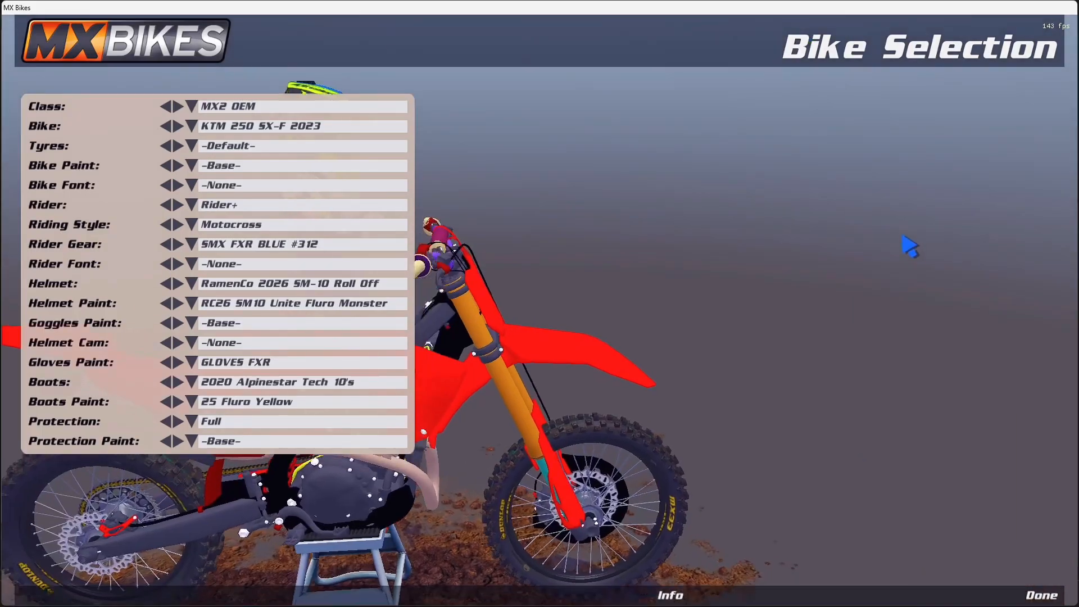
{"action": "right_click_drag", "start_coordinate": [902, 236], "coordinate": [859, 255]}
{"action": "scroll", "coordinate": [860, 255], "scroll_direction": "up", "scroll_amount": 1}
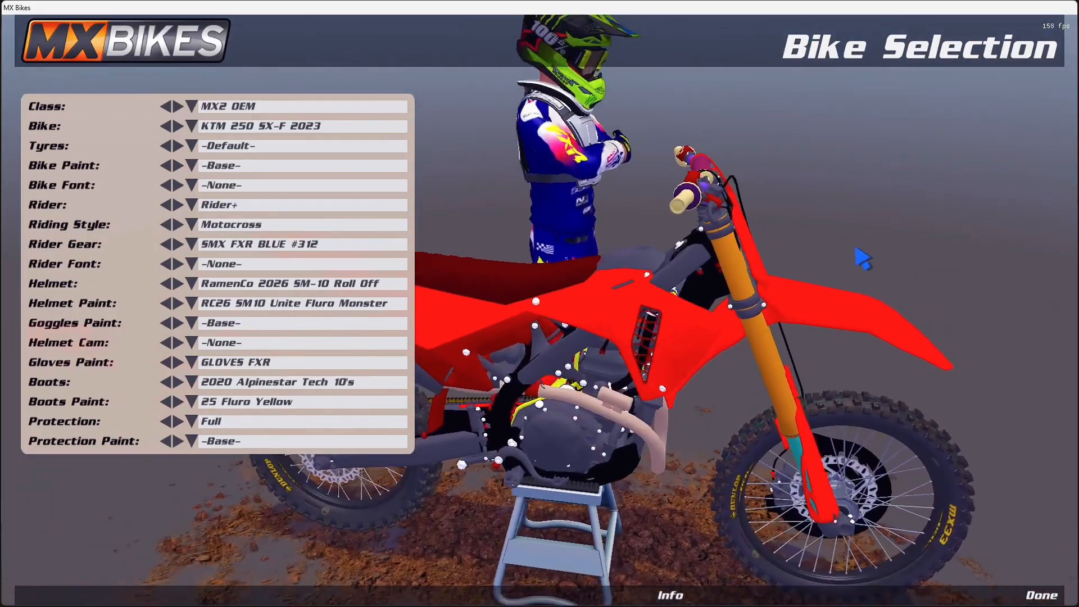
{"action": "right_click_drag", "start_coordinate": [807, 326], "coordinate": [686, 291]}
{"action": "scroll", "coordinate": [788, 397], "scroll_direction": "up", "scroll_amount": 2}
{"action": "scroll", "coordinate": [687, 291], "scroll_direction": "up", "scroll_amount": 2}
{"action": "key", "text": "alt+Tab"}
{"action": "mouse_move", "coordinate": [538, 311]}
{"action": "middle_mouse_down"}
{"action": "mouse_move", "coordinate": [523, 272]}
{"action": "mouse_move", "coordinate": [520, 323]}
{"action": "middle_mouse_up"}
{"action": "scroll", "coordinate": [520, 323], "scroll_direction": "down", "scroll_amount": 4}
{"action": "middle_click_drag", "start_coordinate": [551, 380], "coordinate": [507, 317], "text": "shift"}
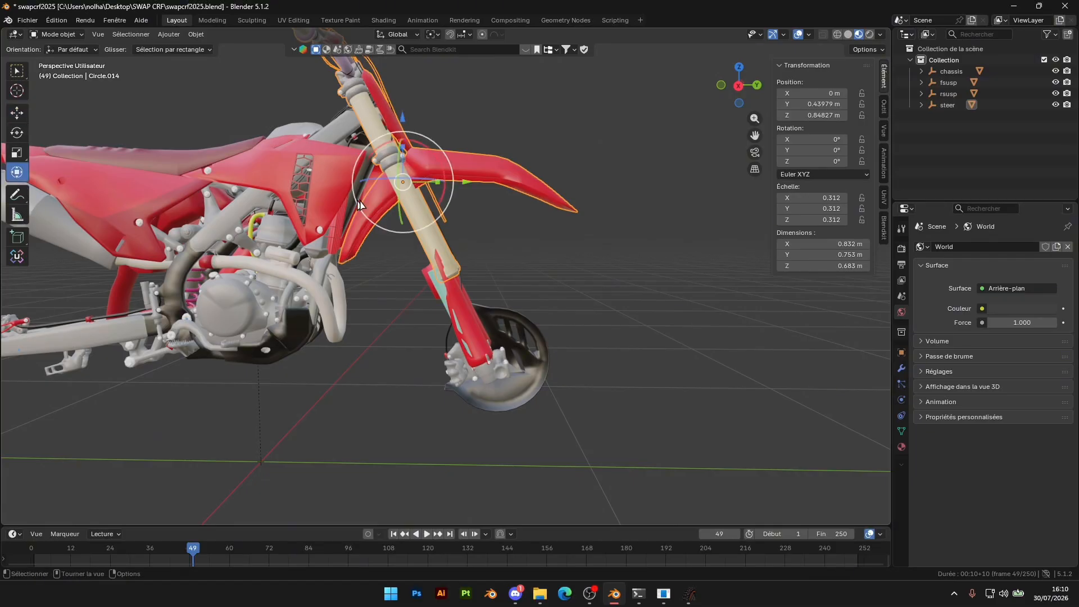
Try shifting the handlebar and fork assembly rearward along the Y axis
{"action": "left_click_drag", "start_coordinate": [467, 182], "coordinate": [457, 180]}
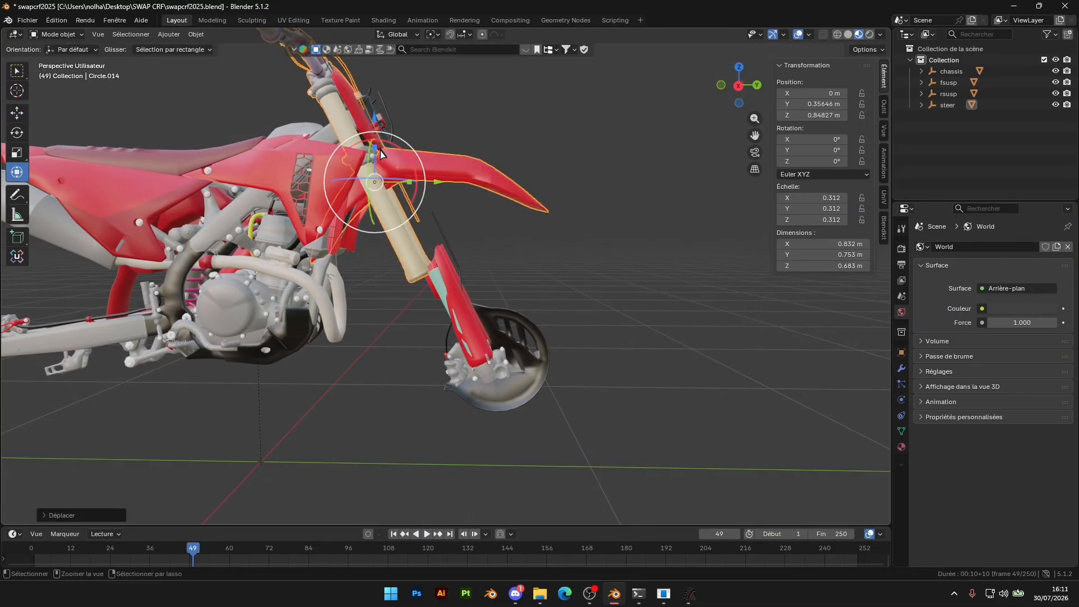
{"action": "left_click_drag", "start_coordinate": [411, 198], "coordinate": [440, 198]}
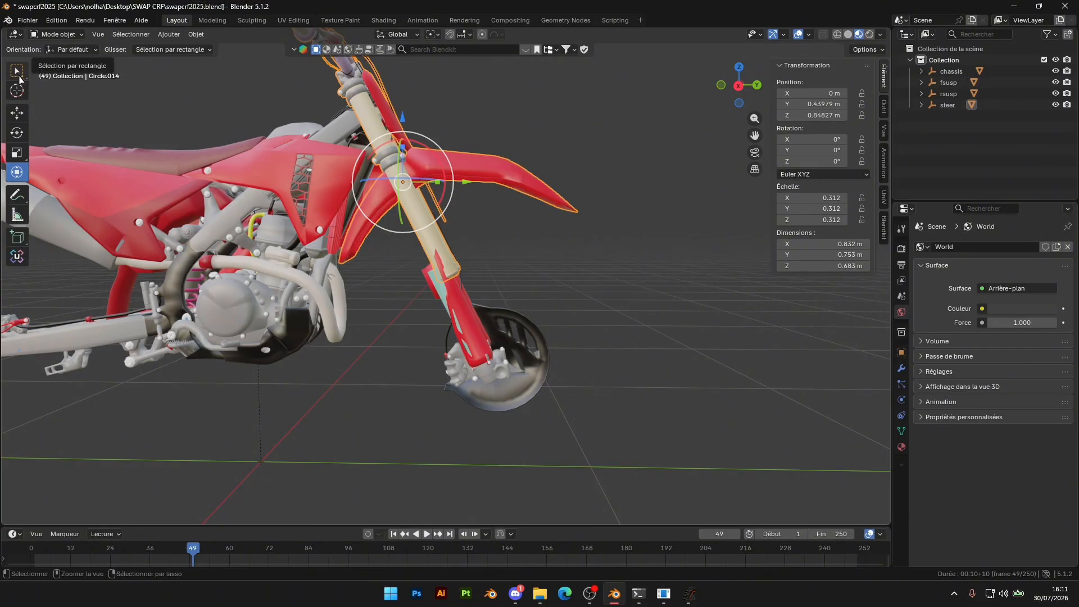
{"action": "key", "text": "ctrl+z"}
Switch to the right orthographic view and place the 3D cursor on the front axle at the bottom of the fork
{"action": "left_click", "coordinate": [18, 74]}
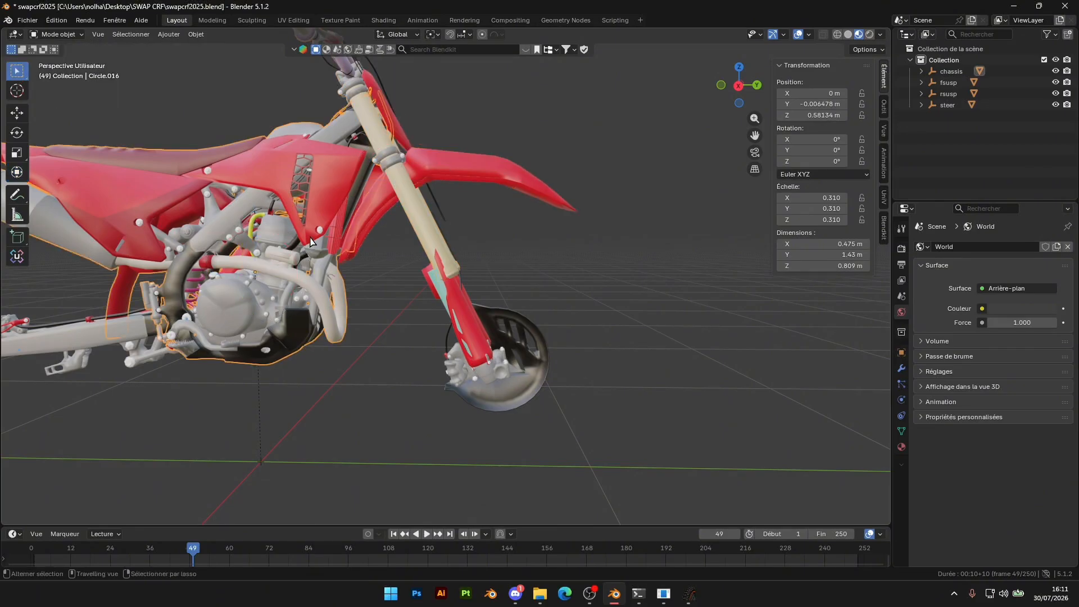
{"action": "middle_click_drag", "start_coordinate": [308, 268], "coordinate": [505, 248]}
{"action": "left_click", "coordinate": [17, 90]}
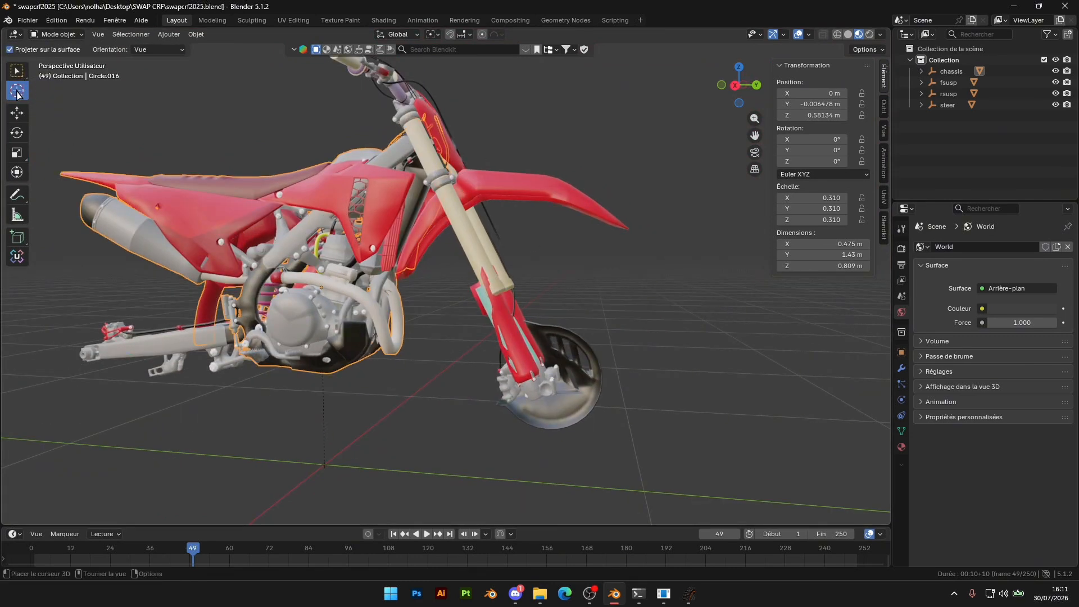
{"action": "middle_click_drag", "start_coordinate": [566, 271], "coordinate": [547, 231], "text": "shift"}
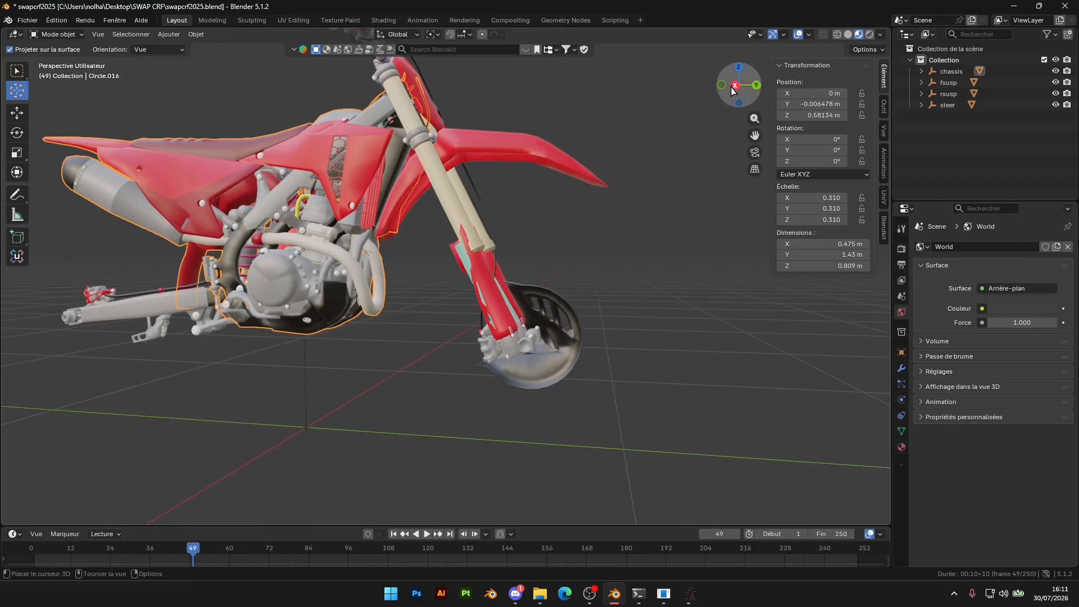
{"action": "left_click", "coordinate": [736, 86]}
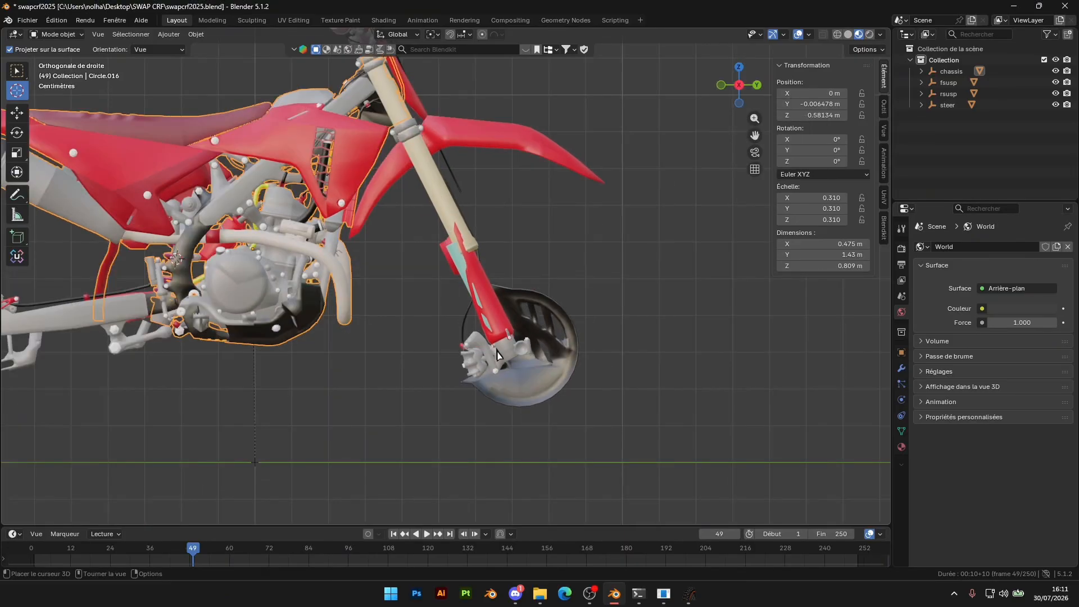
{"action": "scroll", "coordinate": [519, 241], "scroll_direction": "up", "scroll_amount": 8}
{"action": "scroll", "coordinate": [519, 241], "scroll_direction": "up", "scroll_amount": 1}
{"action": "middle_click_drag", "start_coordinate": [602, 372], "coordinate": [520, 262], "text": "shift"}
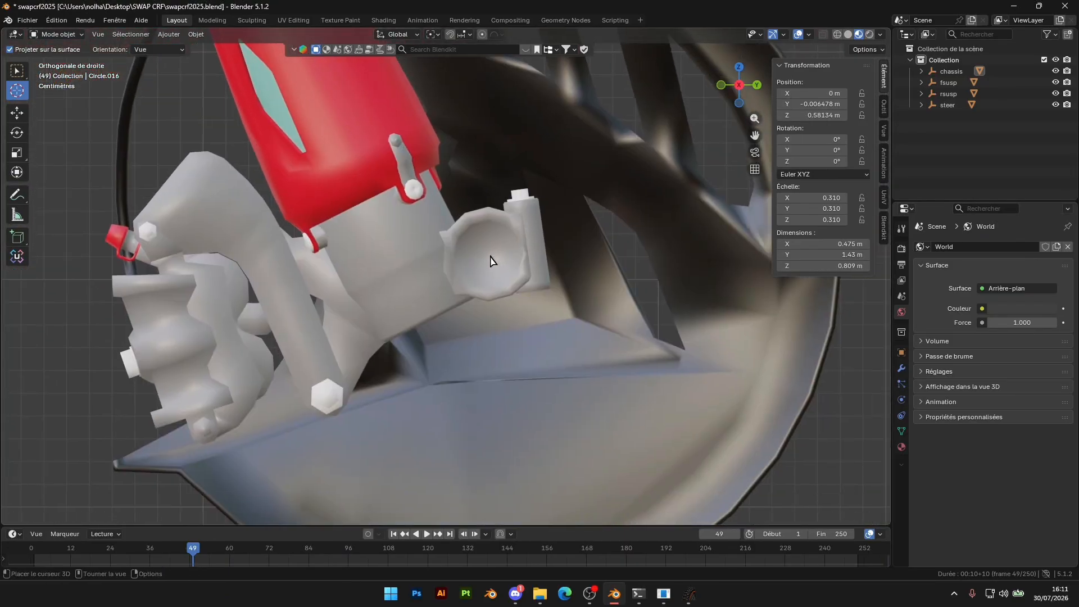
{"action": "scroll", "coordinate": [488, 259], "scroll_direction": "down", "scroll_amount": 10}
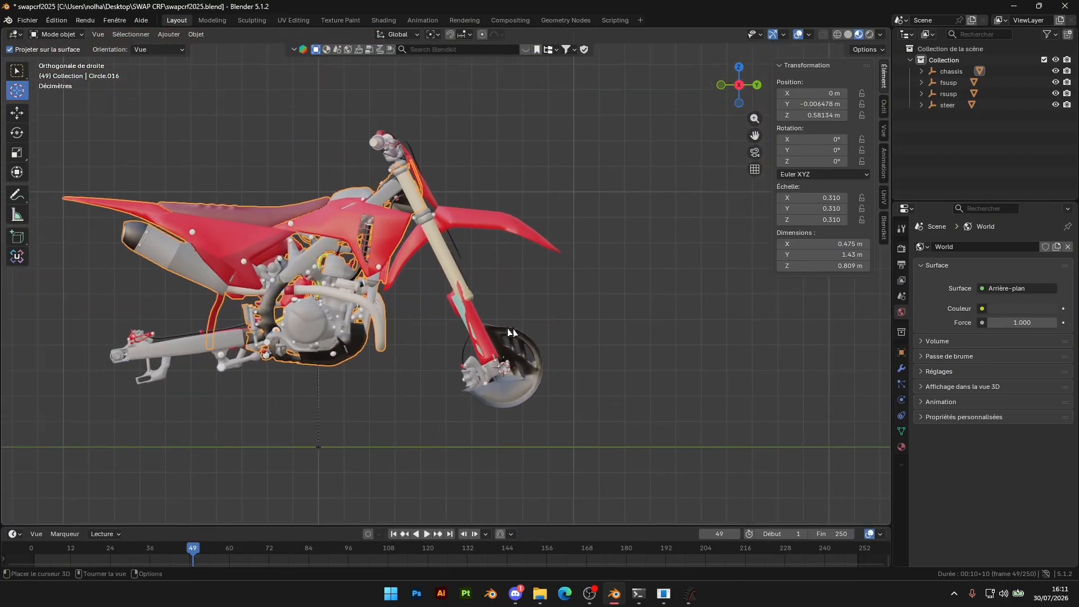
Check the front axle area in MX Bikes, then return to Blender and place the 3D cursor on the axle again
{"action": "left_click", "coordinate": [690, 594]}
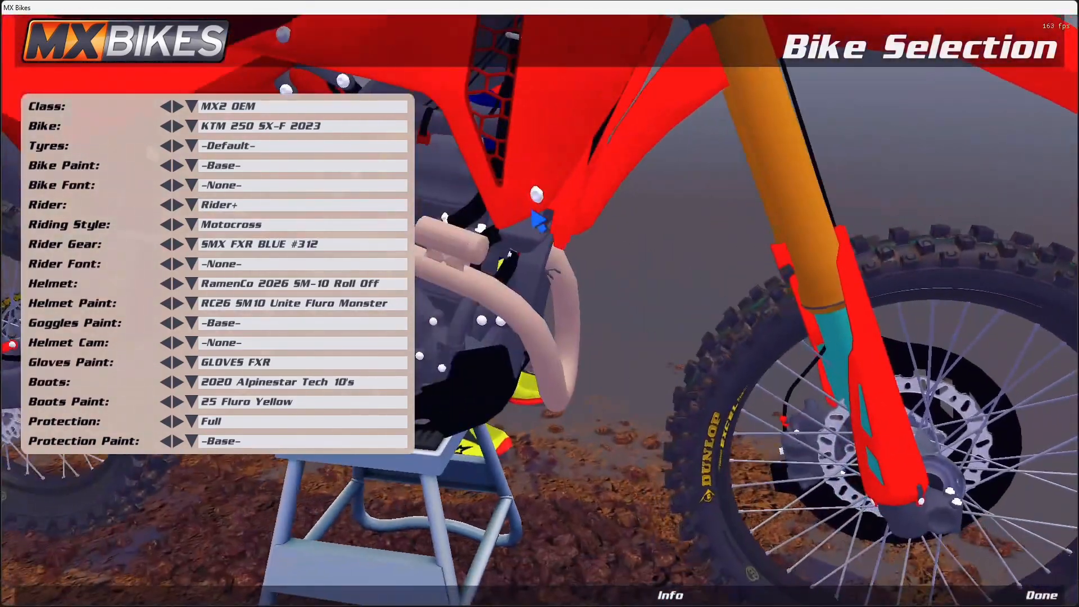
{"action": "key", "text": "alt+Tab"}
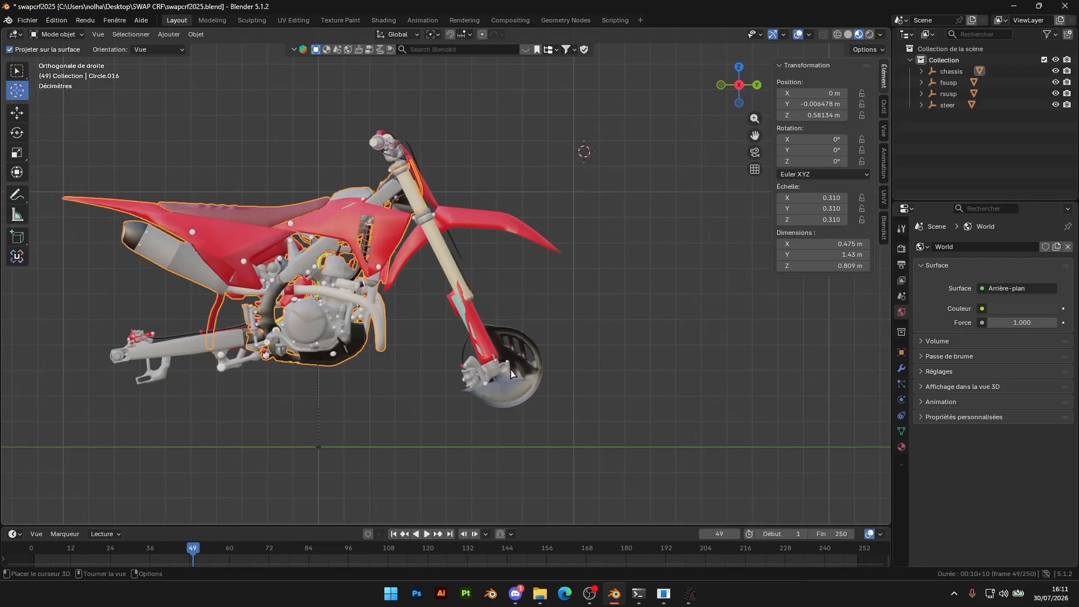
{"action": "scroll", "coordinate": [512, 373], "scroll_direction": "up", "scroll_amount": 10}
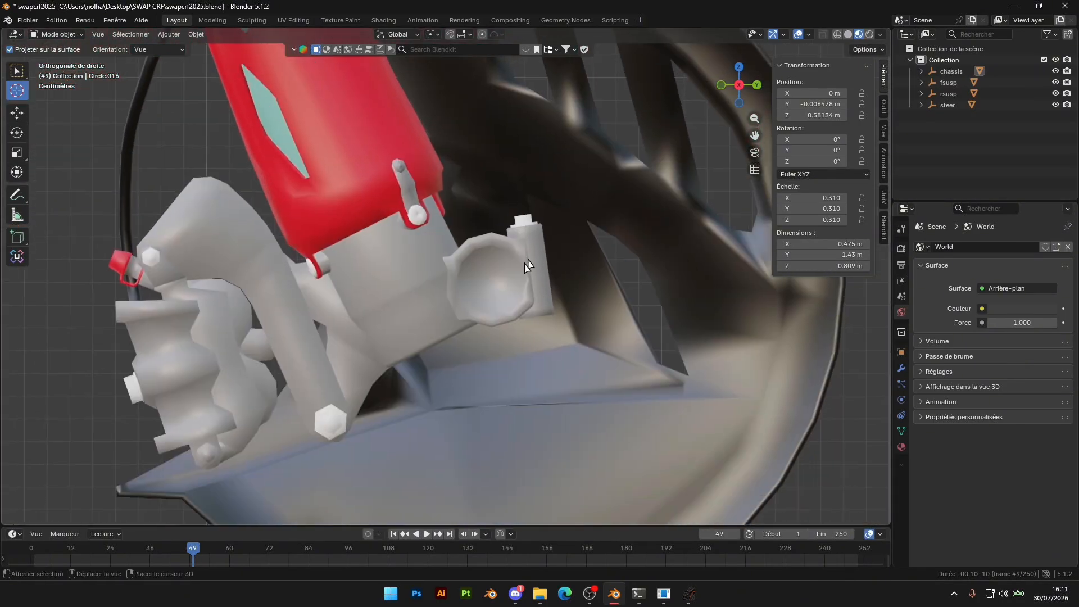
{"action": "scroll", "coordinate": [492, 284], "scroll_direction": "down", "scroll_amount": 10}
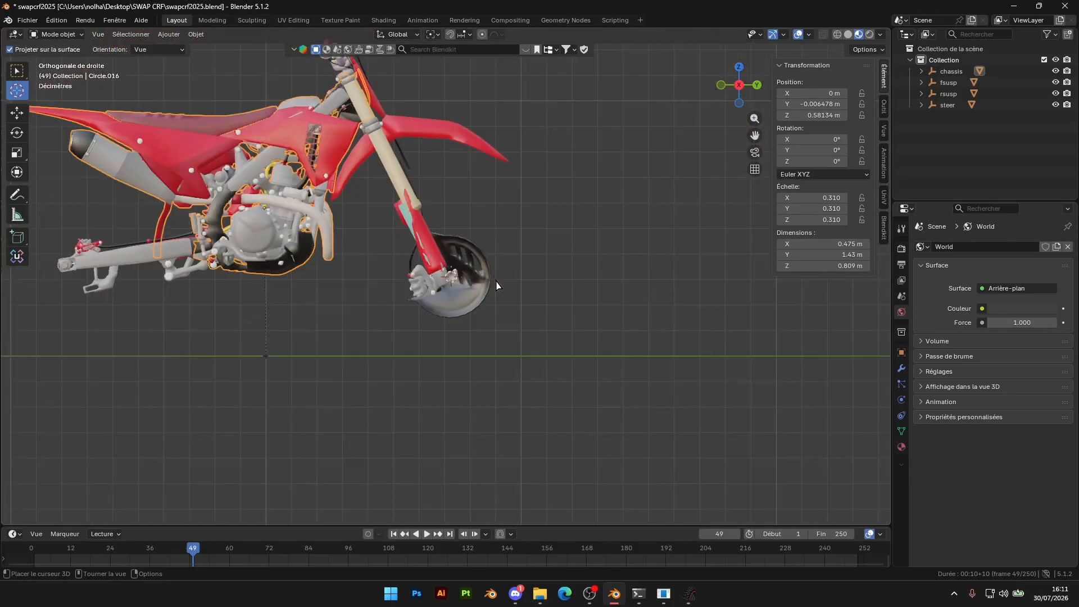
Select the steering and front suspension meshes and set the transform orientation to Cardan with the 3D cursor as pivot point
{"action": "left_click", "coordinate": [17, 71]}
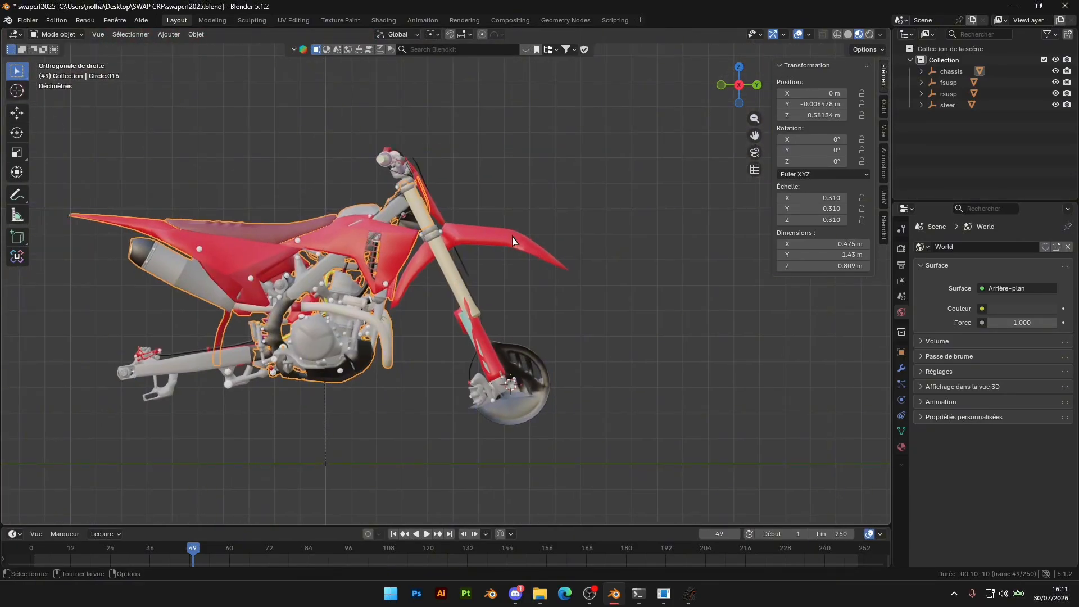
{"action": "left_click", "coordinate": [484, 240]}
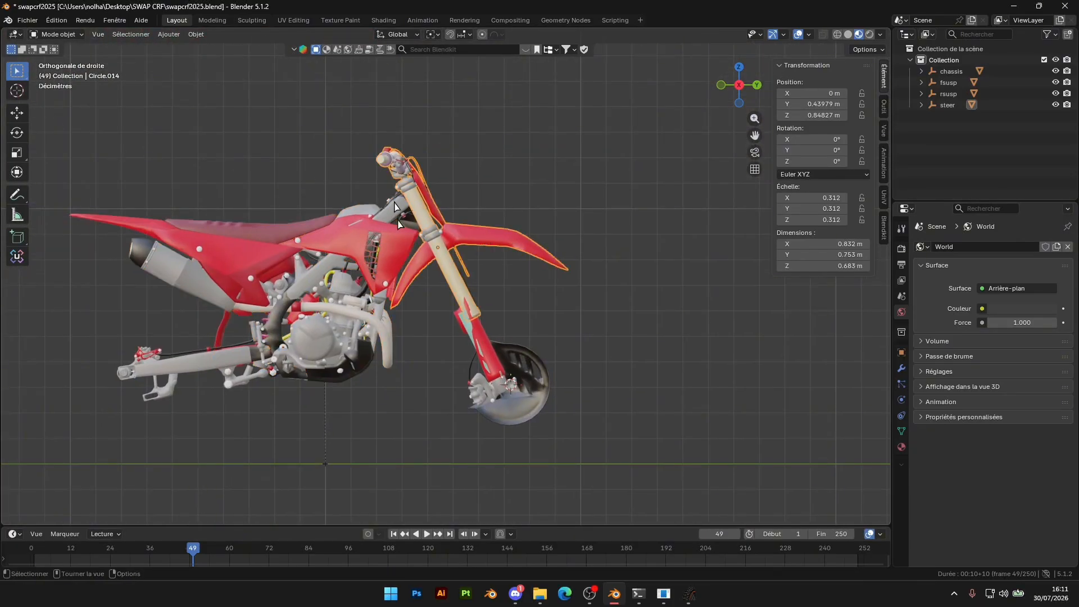
{"action": "left_click", "coordinate": [481, 349], "text": "shift"}
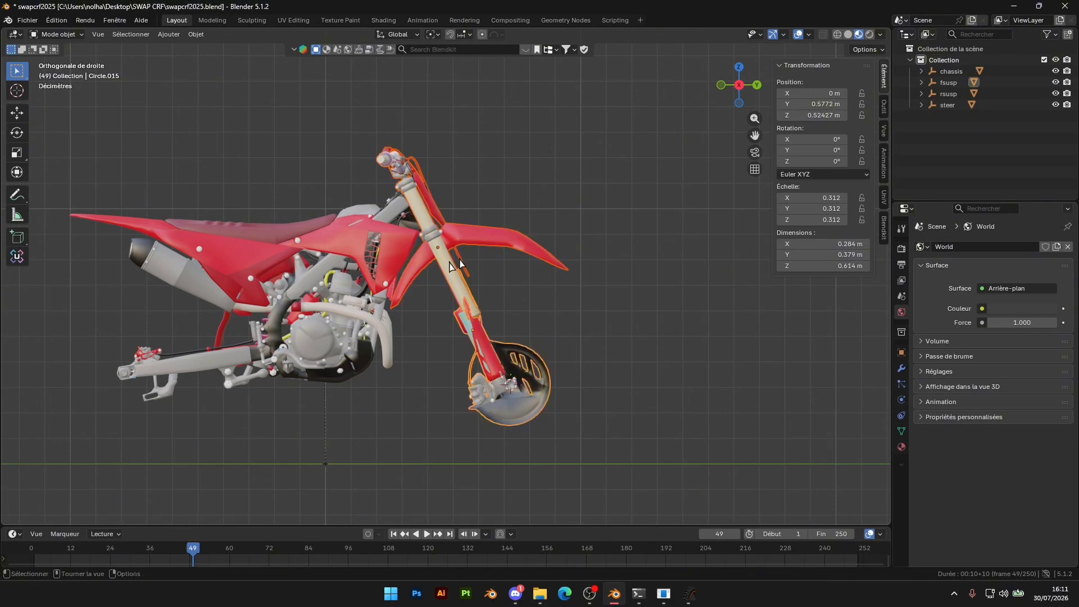
{"action": "left_click", "coordinate": [392, 35]}
{"action": "left_click", "coordinate": [377, 104]}
{"action": "left_click", "coordinate": [432, 34]}
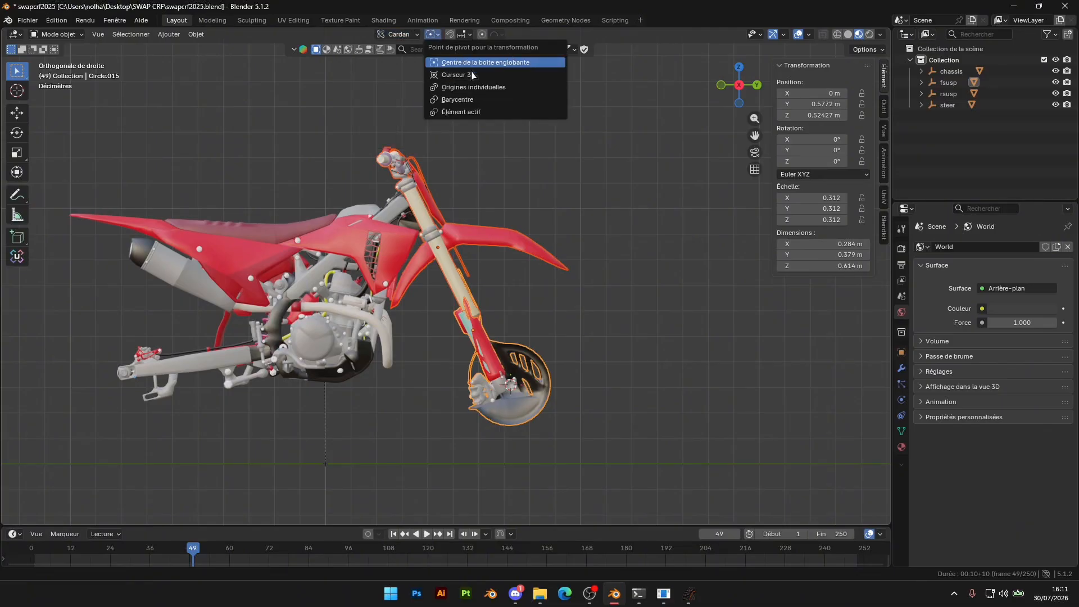
{"action": "left_click", "coordinate": [457, 80]}
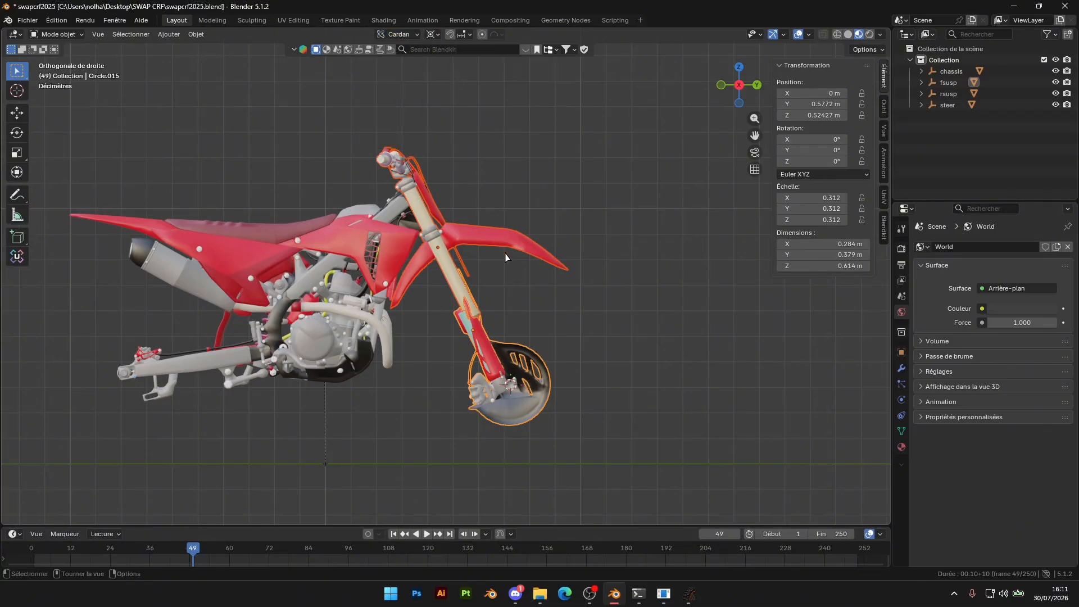
Try rotating the steering and front suspension meshes around the 3D cursor
{"action": "key", "text": "r"}
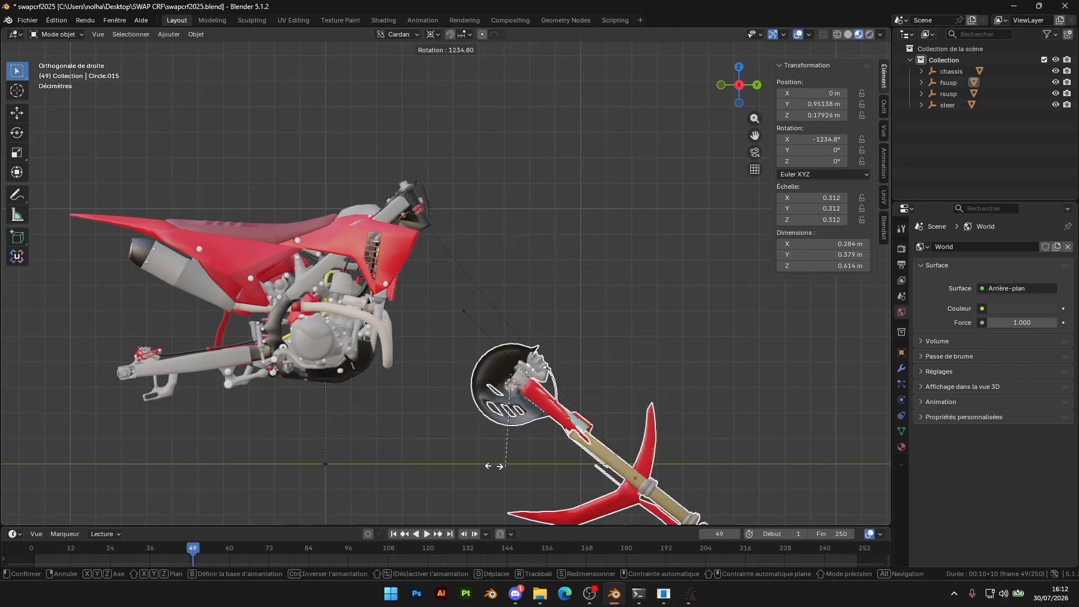
{"action": "left_click", "coordinate": [534, 397]}
{"action": "key", "text": "ctrl+z"}
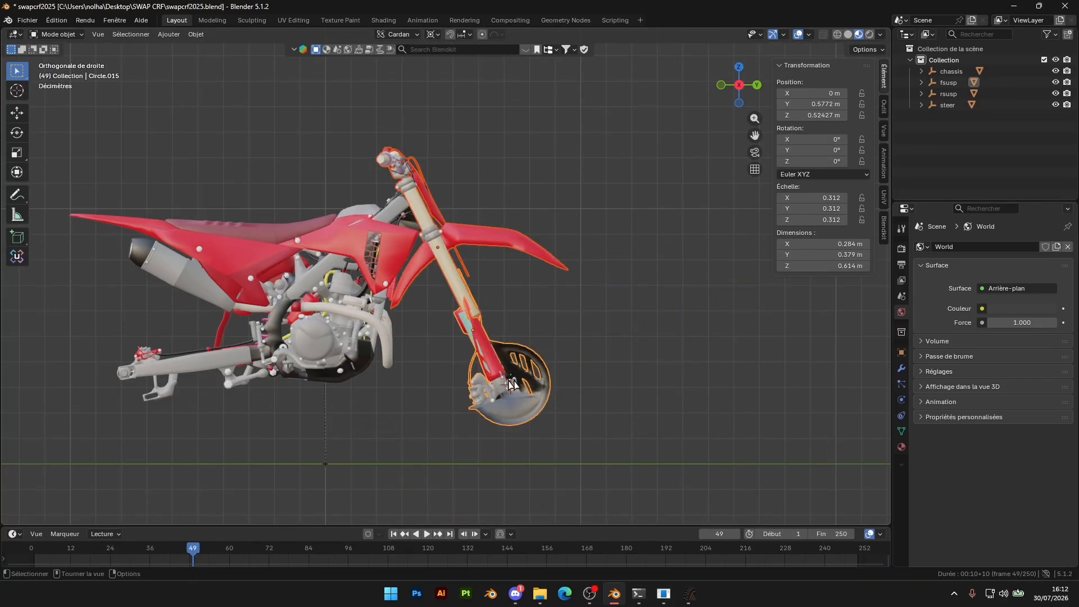
Rotate the steering and front suspension meshes rearward by about 0.62° around the front axle in the right view
{"action": "scroll", "coordinate": [453, 247], "scroll_direction": "up", "scroll_amount": 5}
{"action": "middle_click_drag", "start_coordinate": [453, 248], "coordinate": [568, 348], "text": "shift"}
{"action": "scroll", "coordinate": [567, 349], "scroll_direction": "up", "scroll_amount": 3}
{"action": "middle_click_drag", "start_coordinate": [567, 349], "coordinate": [535, 332]}
{"action": "scroll", "coordinate": [564, 328], "scroll_direction": "up", "scroll_amount": 1}
{"action": "scroll", "coordinate": [535, 331], "scroll_direction": "down", "scroll_amount": 3}
{"action": "left_click", "coordinate": [746, 87]}
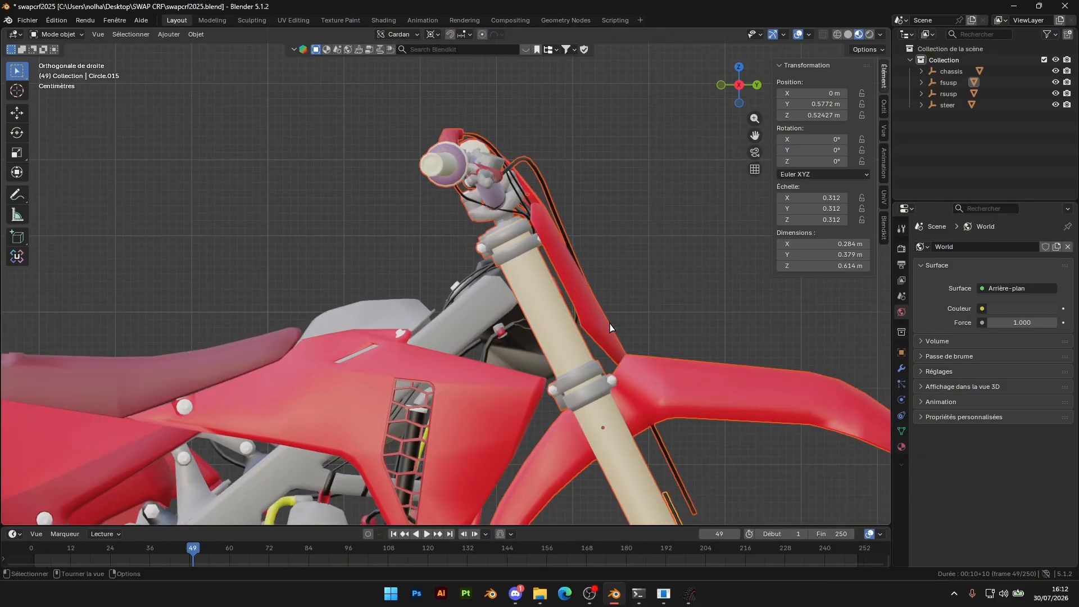
{"action": "key", "text": "r"}
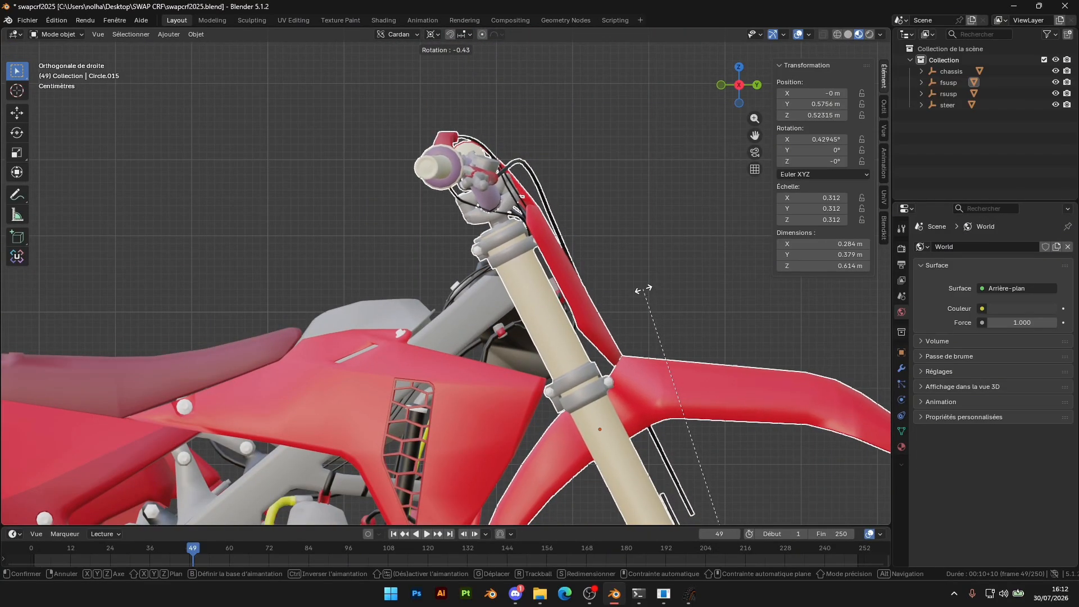
{"action": "left_click", "coordinate": [645, 297]}
{"action": "scroll", "coordinate": [647, 299], "scroll_direction": "down", "scroll_amount": 6}
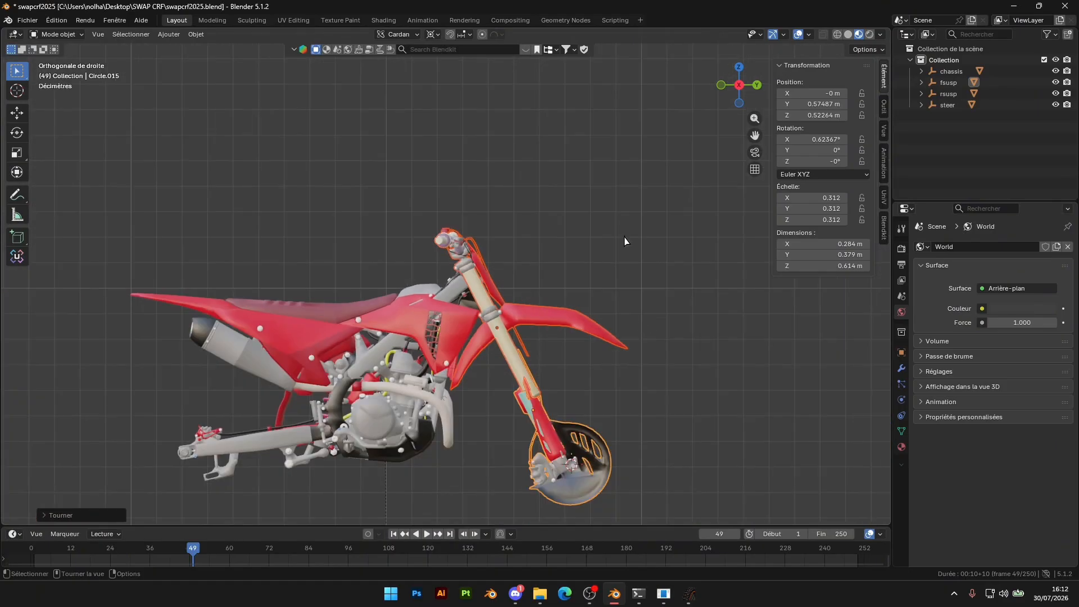
Compare the bike's lower frame, front wheel and swingarm areas in Blender with the swapped bike in MX Bikes
{"action": "middle_click_drag", "start_coordinate": [525, 239], "coordinate": [514, 265]}
{"action": "scroll", "coordinate": [514, 266], "scroll_direction": "up", "scroll_amount": 5}
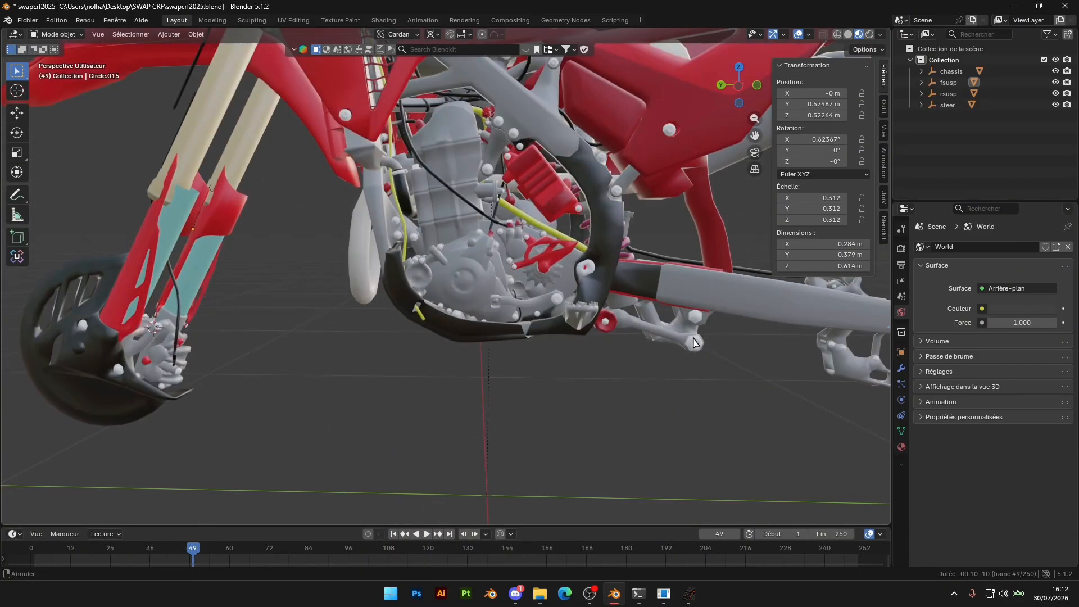
{"action": "scroll", "coordinate": [514, 266], "scroll_direction": "down", "scroll_amount": 4}
{"action": "left_click", "coordinate": [694, 593]}
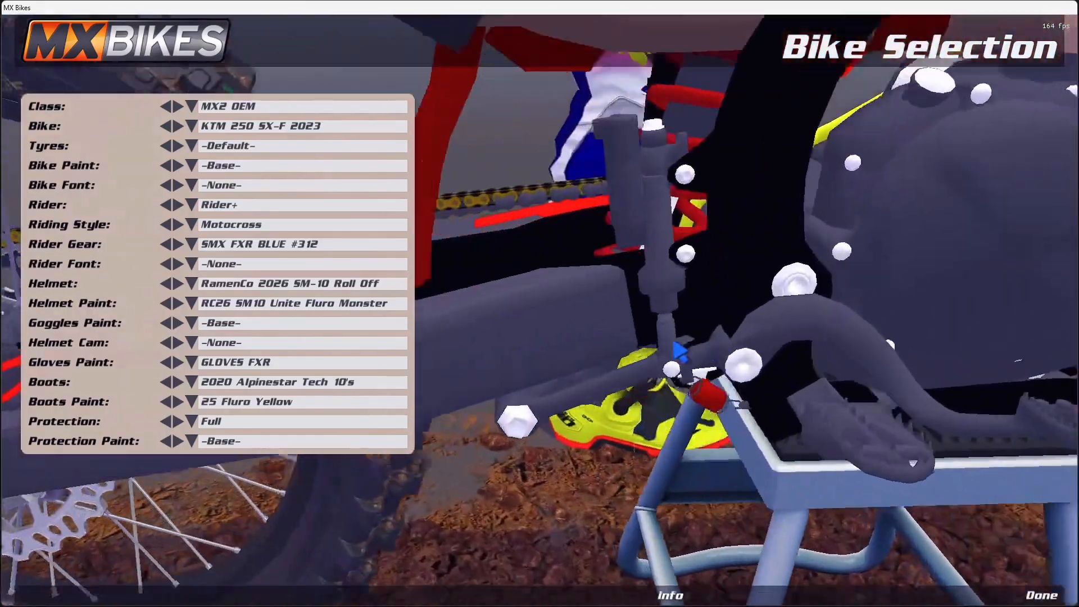
{"action": "left_click_drag", "start_coordinate": [673, 343], "coordinate": [1066, 299]}
{"action": "scroll", "coordinate": [1068, 301], "scroll_direction": "down", "scroll_amount": 3}
{"action": "scroll", "coordinate": [1065, 301], "scroll_direction": "up", "scroll_amount": 2}
{"action": "scroll", "coordinate": [1066, 306], "scroll_direction": "down", "scroll_amount": 4}
{"action": "right_click_drag", "start_coordinate": [1066, 308], "coordinate": [962, 340]}
{"action": "scroll", "coordinate": [959, 336], "scroll_direction": "up", "scroll_amount": 3}
{"action": "left_click_drag", "start_coordinate": [960, 336], "coordinate": [984, 287]}
{"action": "scroll", "coordinate": [845, 339], "scroll_direction": "down", "scroll_amount": 2}
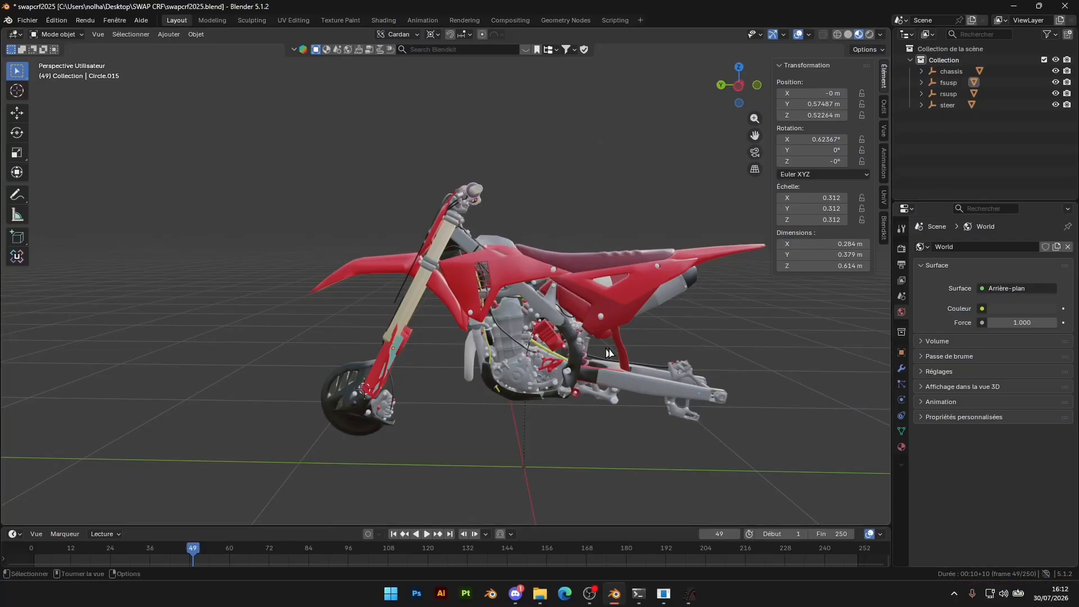
{"action": "middle_click_drag", "start_coordinate": [590, 214], "coordinate": [702, 112]}
Reset the transform orientation to Global and the pivot to the bounding box centre, and select the swingarm mesh in the right view
{"action": "left_click", "coordinate": [736, 86]}
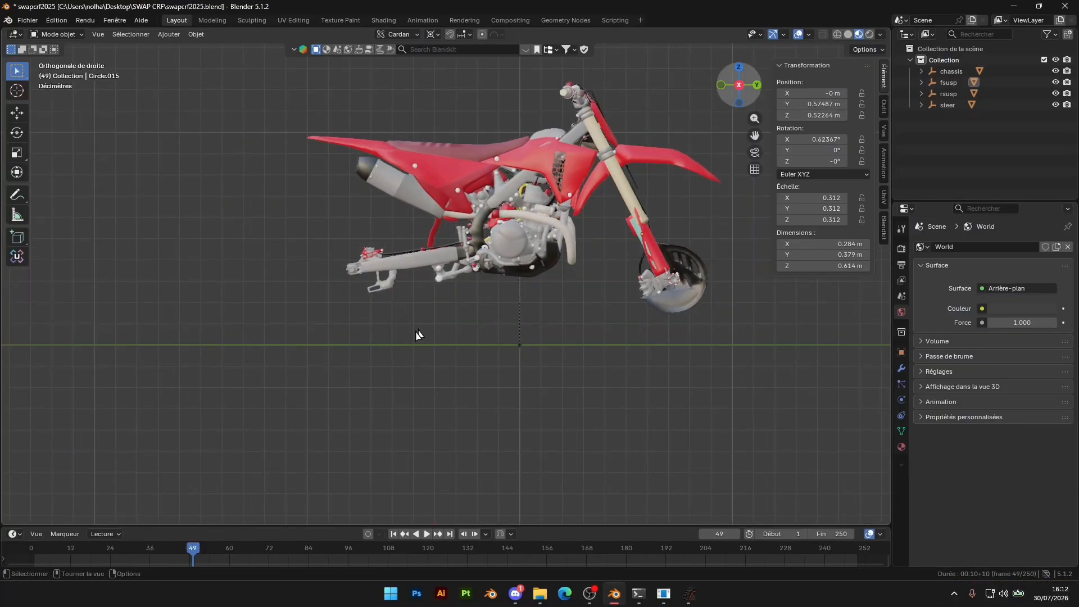
{"action": "scroll", "coordinate": [489, 288], "scroll_direction": "up", "scroll_amount": 5}
{"action": "left_click", "coordinate": [398, 35]}
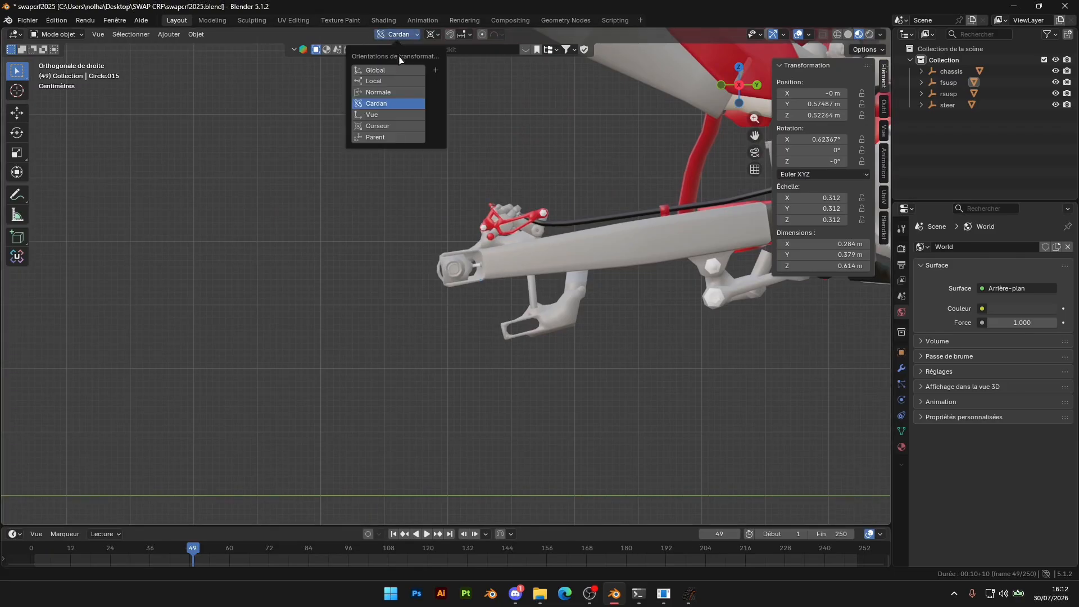
{"action": "left_click", "coordinate": [431, 35]}
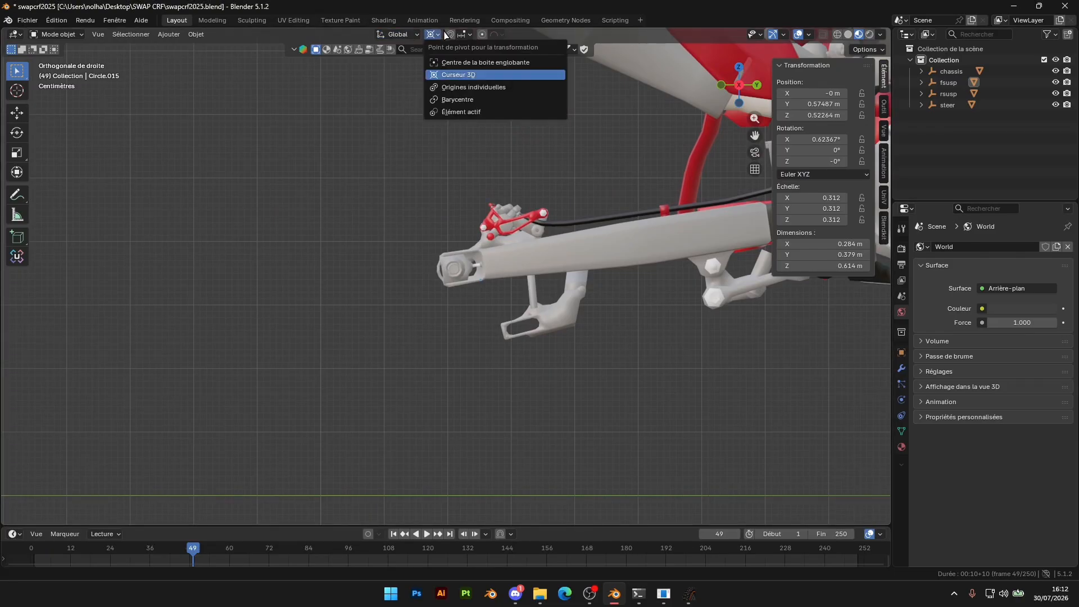
{"action": "left_click", "coordinate": [483, 61]}
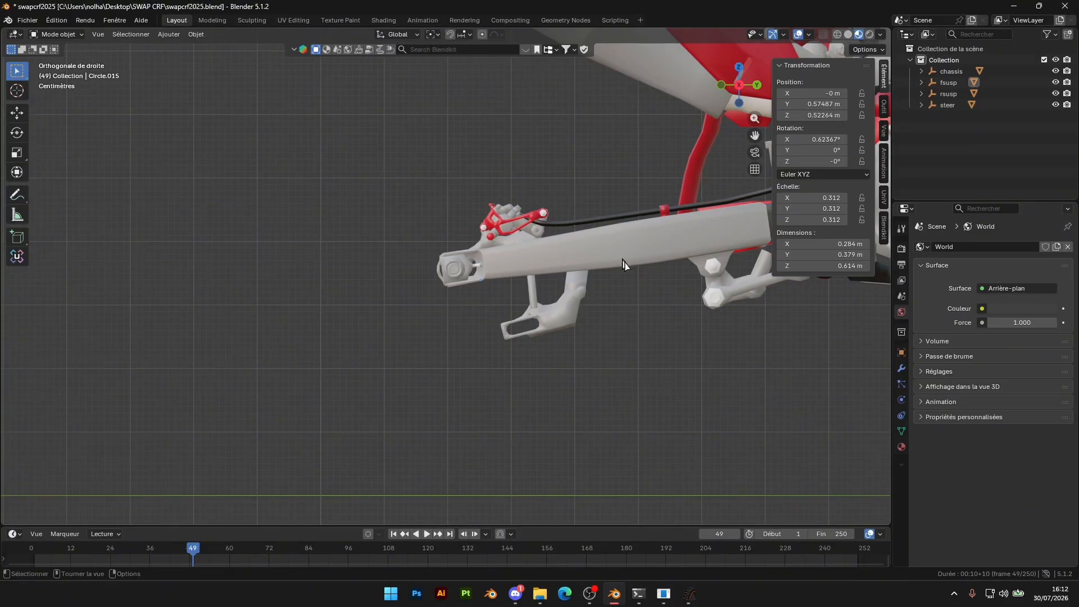
{"action": "middle_click_drag", "start_coordinate": [608, 263], "coordinate": [487, 258], "text": "shift"}
{"action": "left_click", "coordinate": [528, 239]}
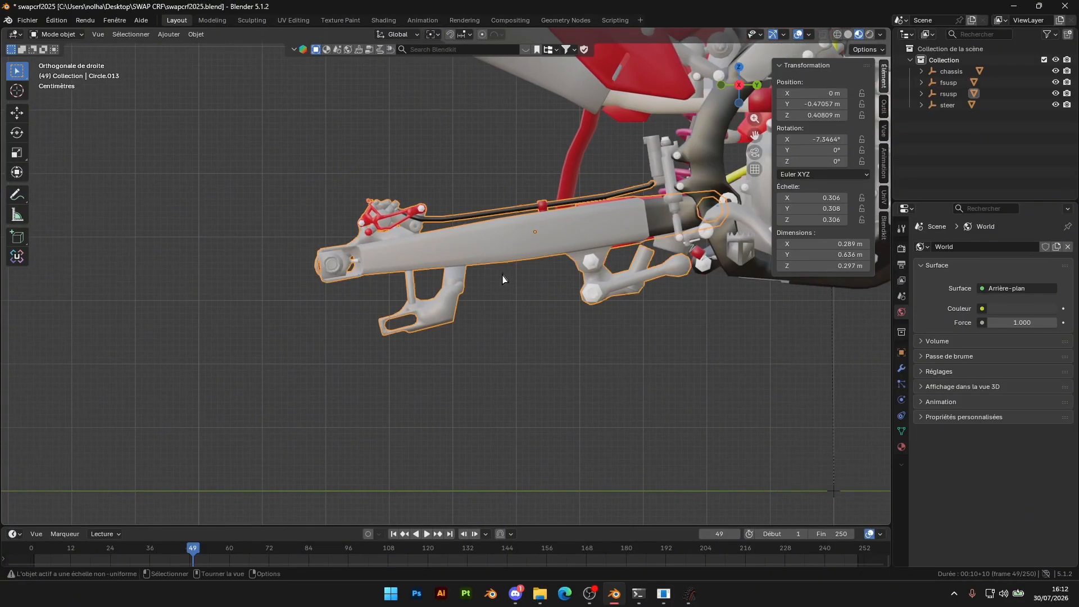
Try different shifts of the swingarm mesh along the global Y axis, undoing the trial moves
{"action": "key", "text": "g"}
{"action": "key", "text": "y"}
{"action": "left_click", "coordinate": [426, 266]}
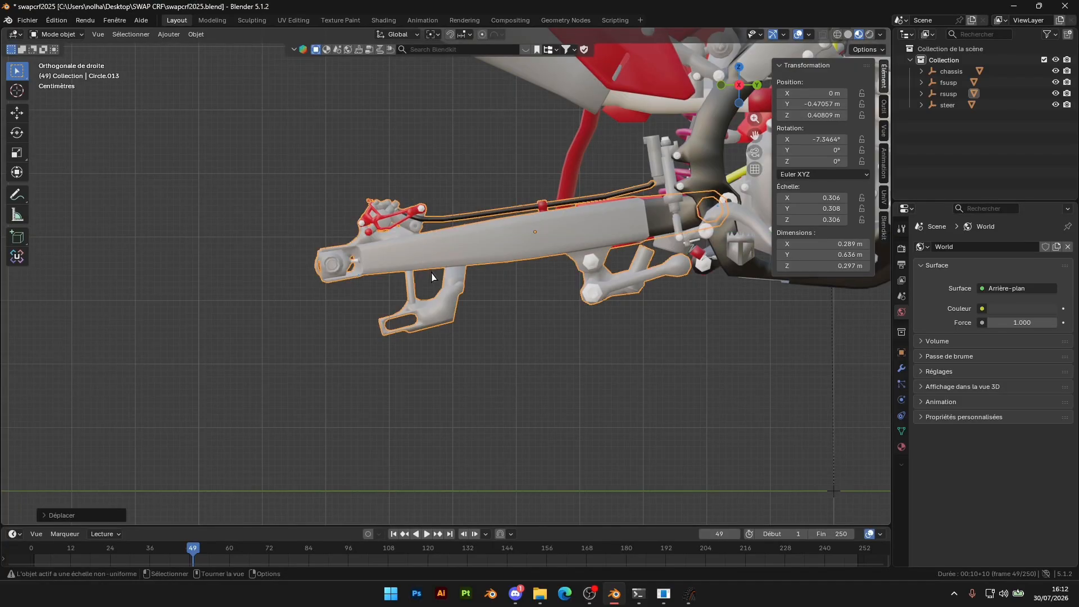
{"action": "key", "text": "g"}
{"action": "key", "text": "y"}
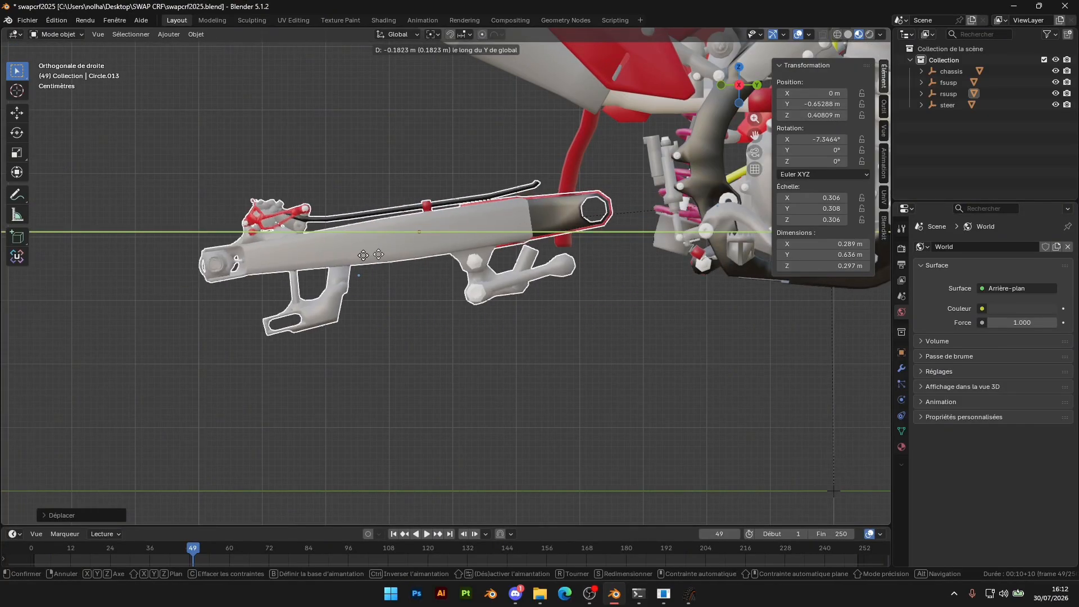
{"action": "left_click", "coordinate": [404, 227]}
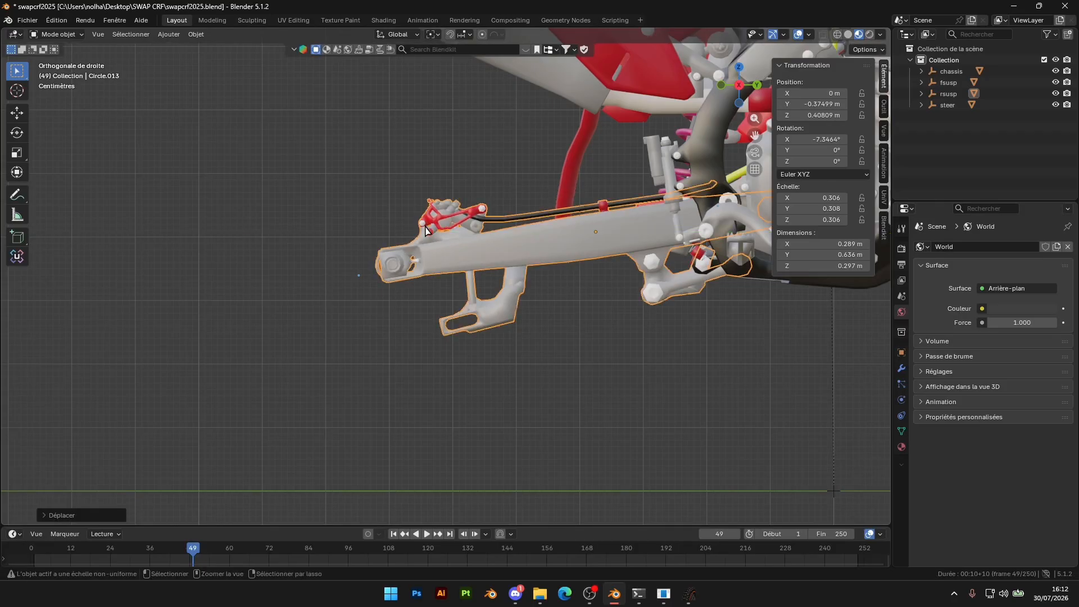
{"action": "key", "text": "ctrl+z"}
{"action": "left_click", "coordinate": [18, 173]}
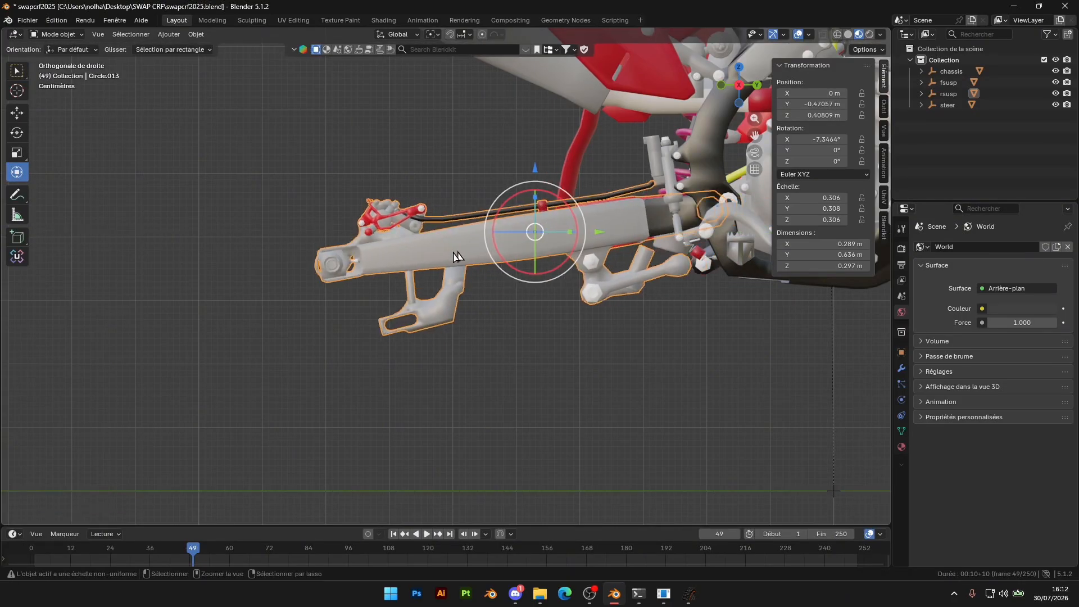
{"action": "left_click", "coordinate": [17, 70]}
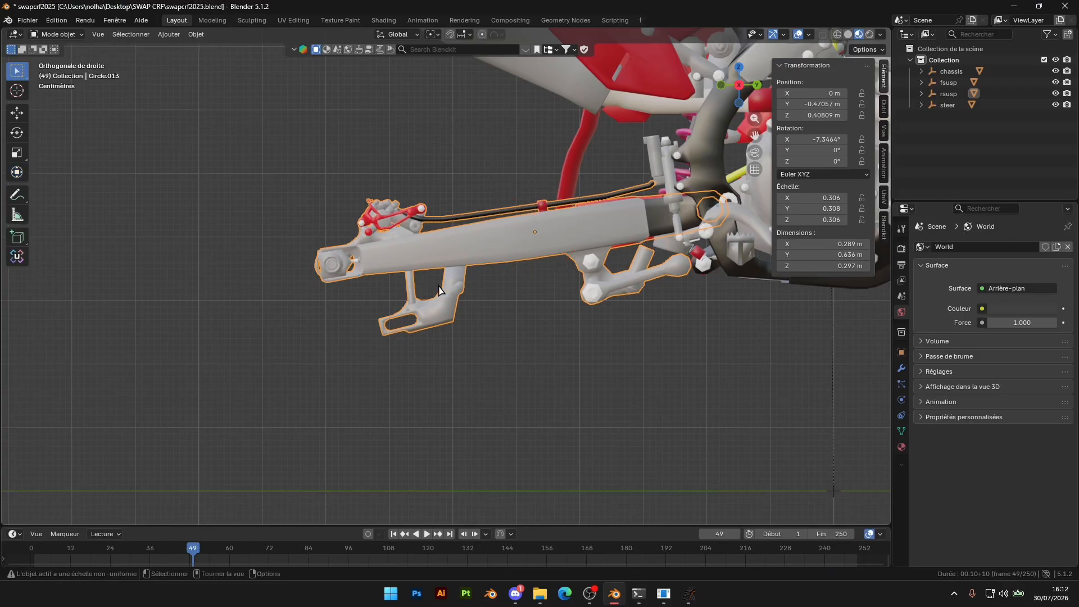
{"action": "key", "text": "g"}
{"action": "key", "text": "y"}
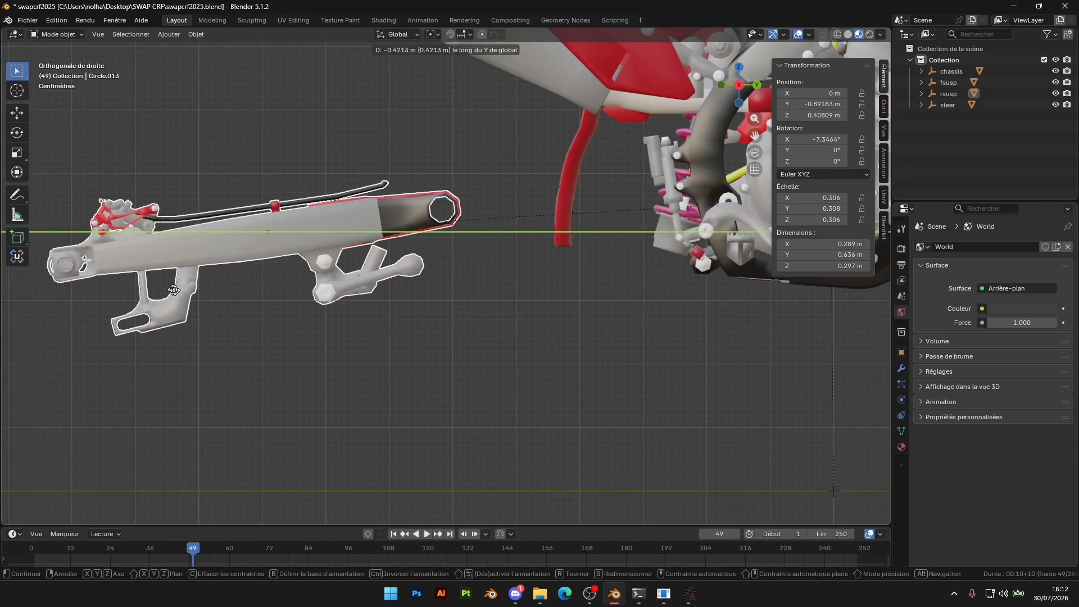
{"action": "left_click", "coordinate": [375, 282]}
{"action": "key", "text": "ctrl+z"}
Move the swingarm mesh forward by about 0.0088 m along the global Y axis
{"action": "key", "text": "g"}
{"action": "key", "text": "y"}
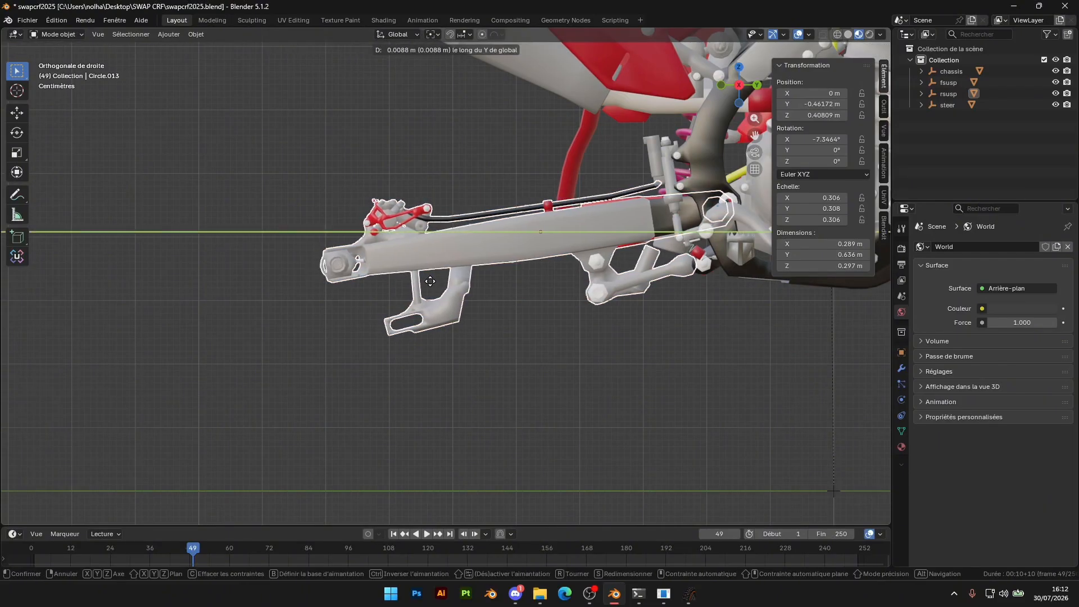
{"action": "left_click", "coordinate": [424, 279]}
{"action": "scroll", "coordinate": [495, 291], "scroll_direction": "up", "scroll_amount": 2}
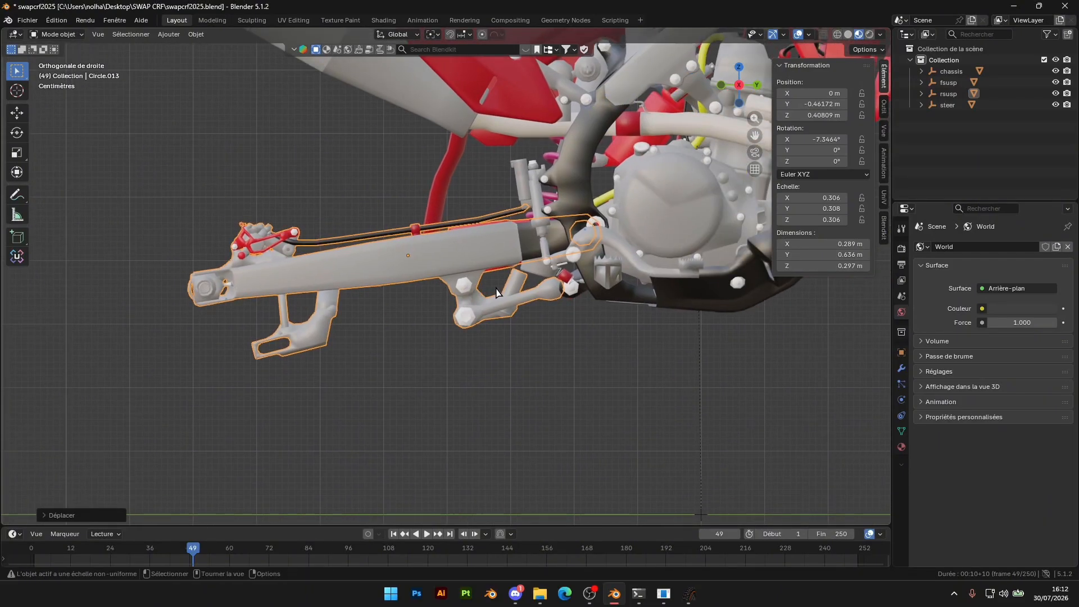
Shorten the swingarm mesh along the global Y axis to a Y scale of about 0.303
{"action": "key", "text": "s"}
{"action": "key", "text": "y"}
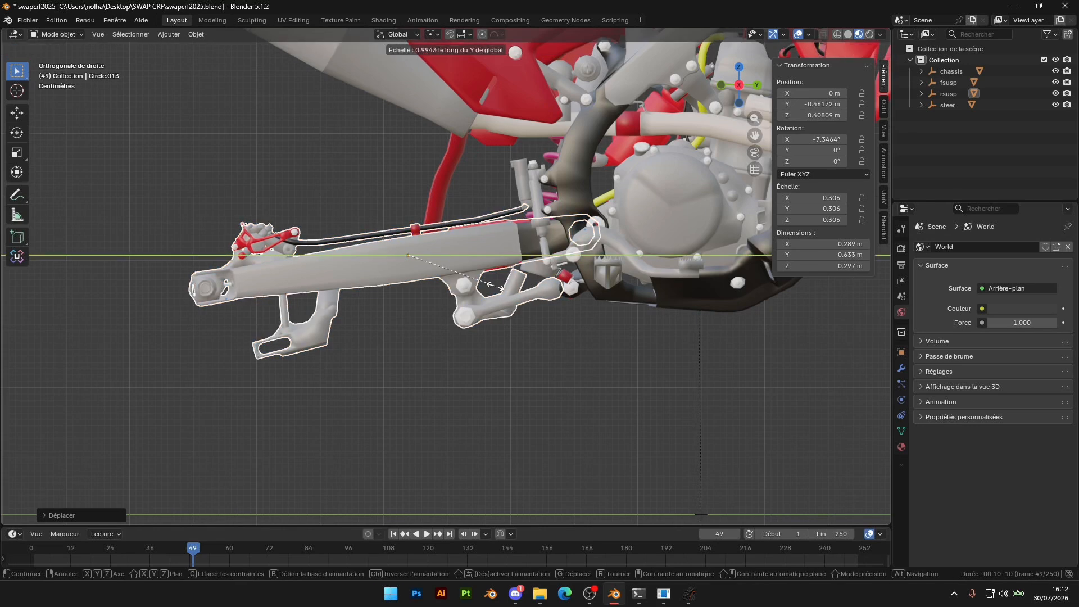
{"action": "left_click", "coordinate": [495, 292]}
{"action": "middle_click_drag", "start_coordinate": [617, 312], "coordinate": [635, 352]}
{"action": "scroll", "coordinate": [315, 221], "scroll_direction": "up", "scroll_amount": 3}
{"action": "middle_click_drag", "start_coordinate": [398, 241], "coordinate": [368, 306]}
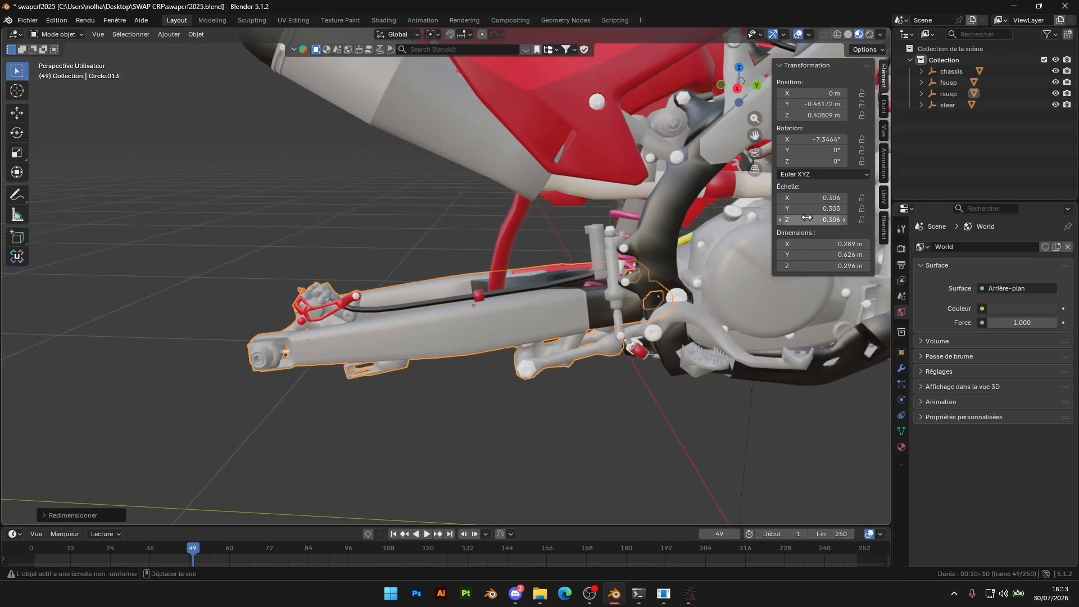
{"action": "scroll", "coordinate": [573, 337], "scroll_direction": "up", "scroll_amount": 4}
{"action": "mouse_move", "coordinate": [812, 208]}
{"action": "left_mouse_down"}
{"action": "mouse_move", "coordinate": [854, 208]}
{"action": "mouse_move", "coordinate": [793, 209]}
{"action": "left_mouse_up"}
{"action": "key", "text": "ctrl+z"}
Deselect the swingarm mesh and examine how it fits the whole bike from the other side
{"action": "scroll", "coordinate": [622, 382], "scroll_direction": "down", "scroll_amount": 5}
{"action": "left_click", "coordinate": [622, 386]}
{"action": "scroll", "coordinate": [624, 371], "scroll_direction": "down", "scroll_amount": 5}
{"action": "middle_click_drag", "start_coordinate": [649, 315], "coordinate": [507, 278]}
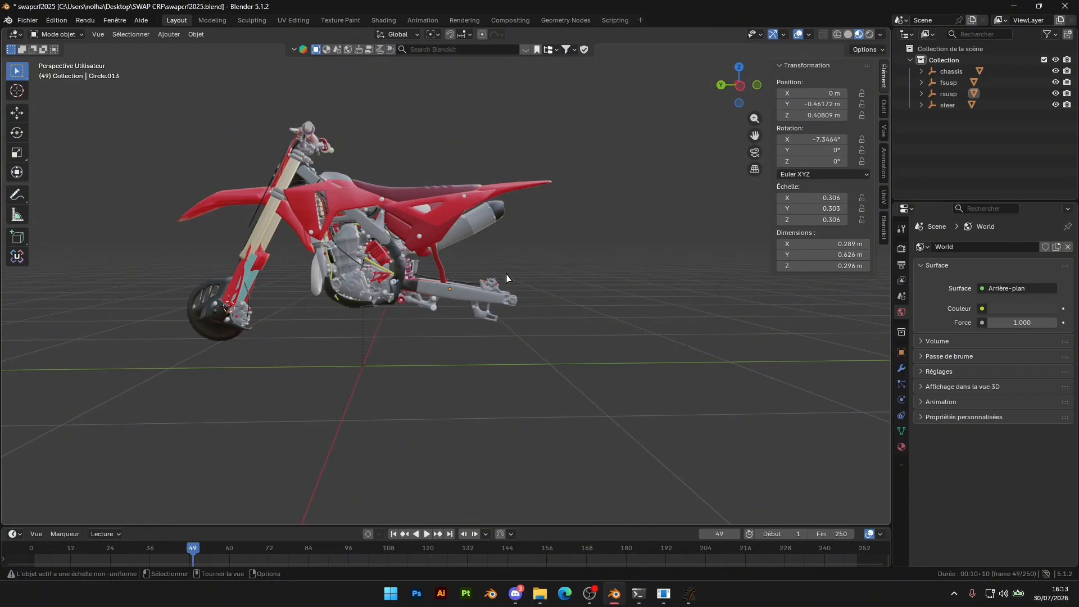
{"action": "scroll", "coordinate": [502, 276], "scroll_direction": "up", "scroll_amount": 6}
{"action": "middle_click_drag", "start_coordinate": [493, 274], "coordinate": [502, 306]}
{"action": "scroll", "coordinate": [583, 297], "scroll_direction": "down", "scroll_amount": 8}
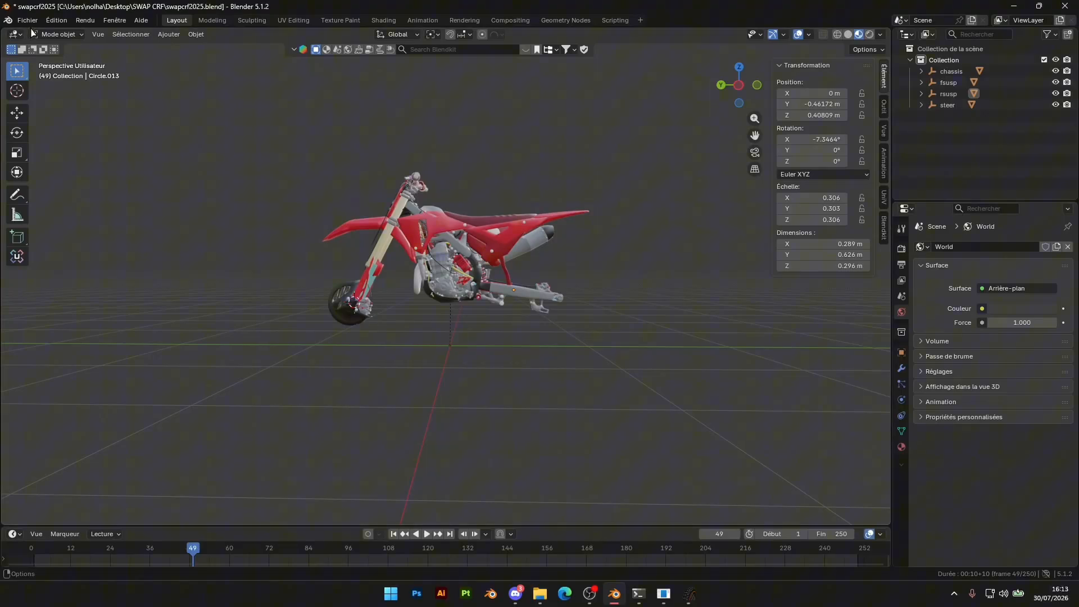
Export the modified bike as FBX, overwriting CRF2K25.fbx in the SWAP CRF folder
{"action": "left_click", "coordinate": [27, 20]}
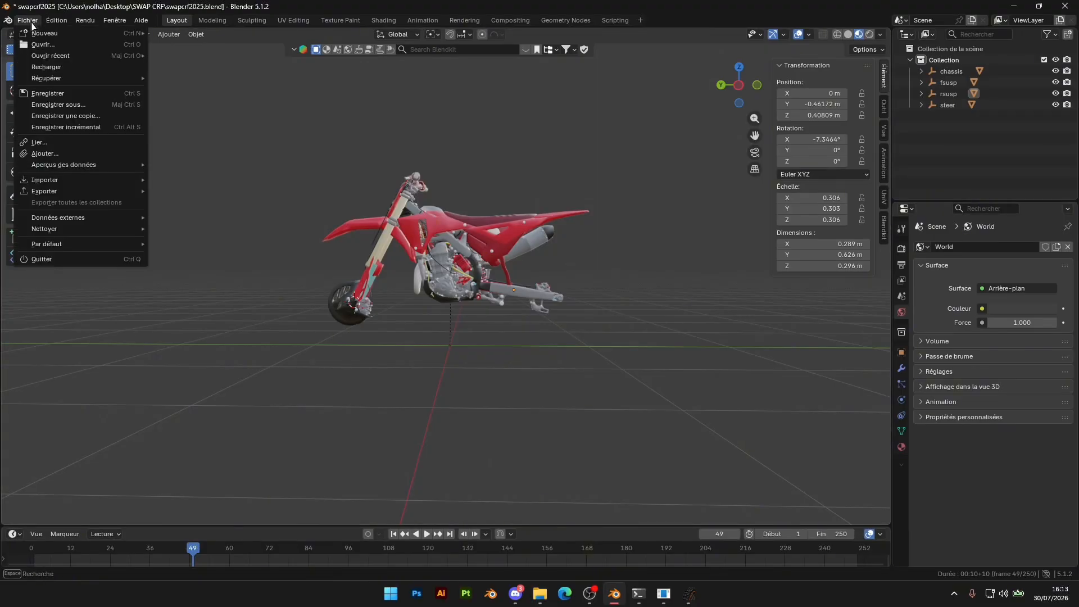
{"action": "mouse_move", "coordinate": [84, 180]}
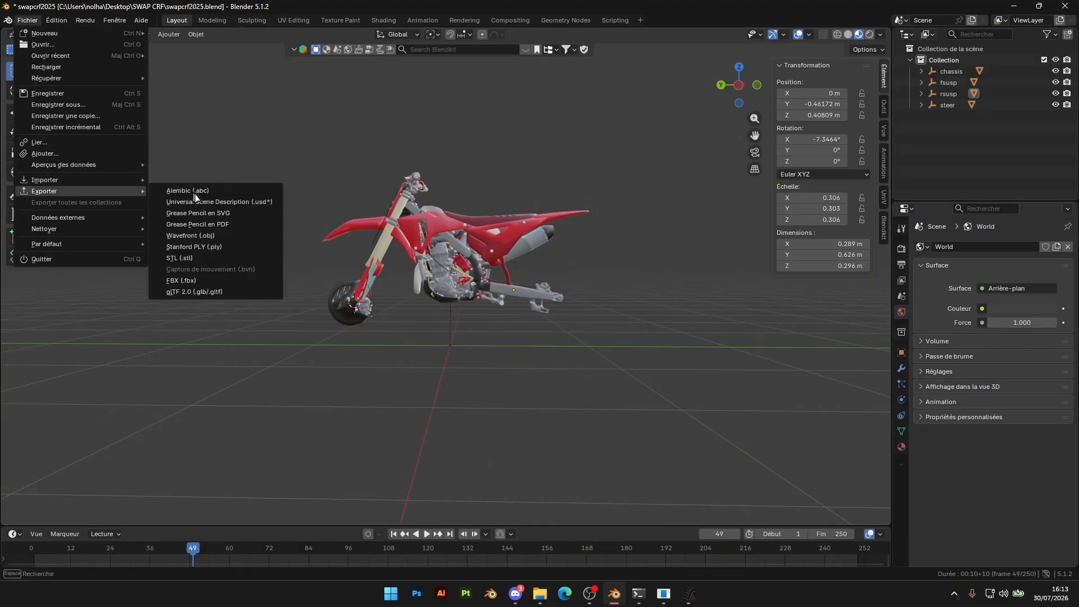
{"action": "left_click", "coordinate": [180, 279]}
{"action": "left_click", "coordinate": [401, 95]}
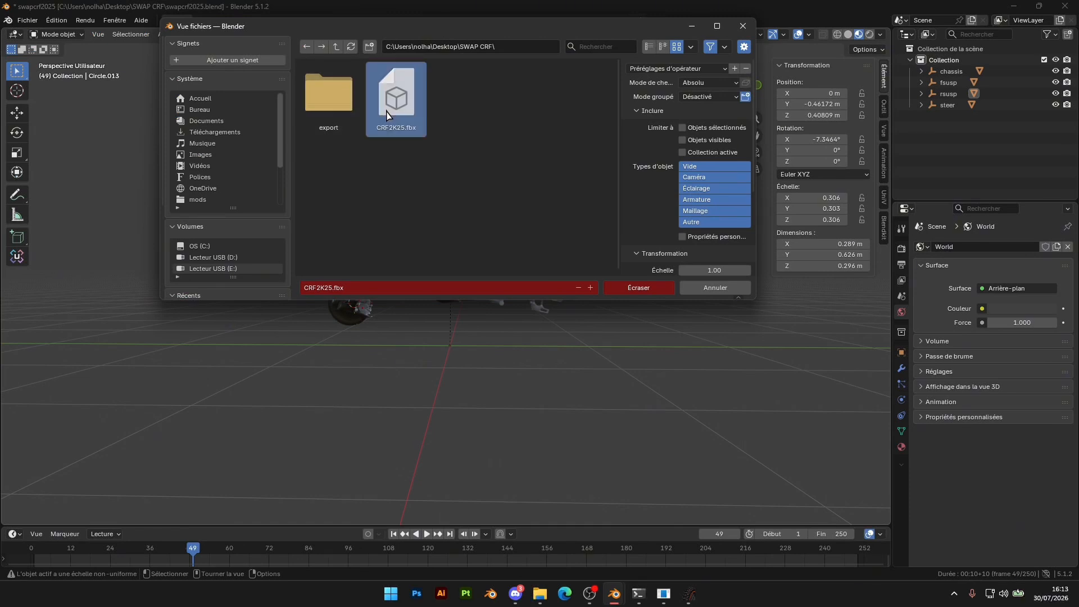
{"action": "left_click", "coordinate": [641, 288]}
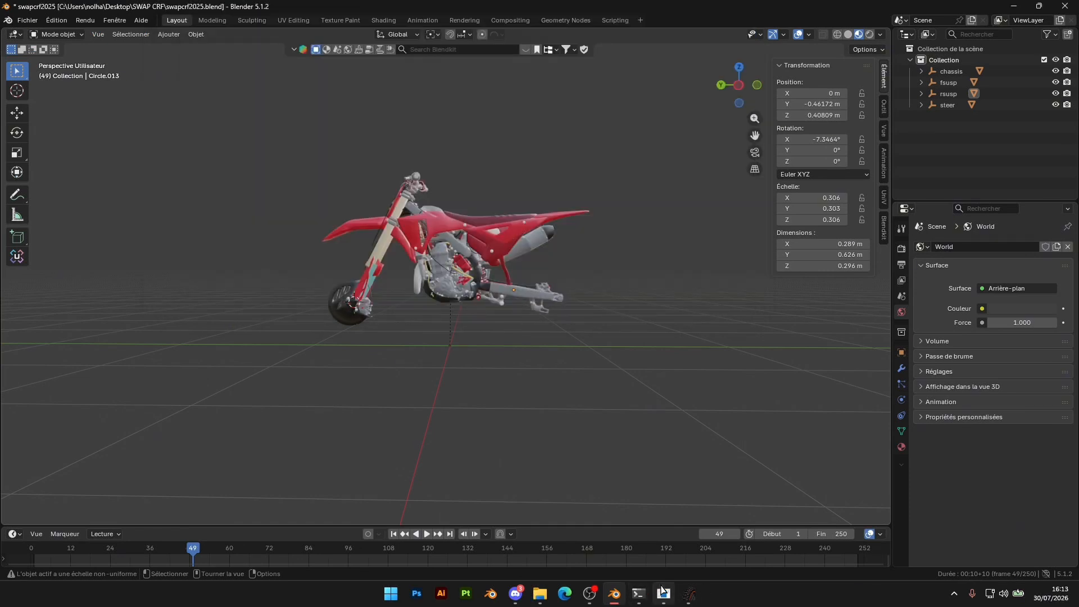
Switch to FBX2EDF, convert CRF2K25.fbx as a mesh with export_script.ini, and bring up the conversion log
{"action": "left_click", "coordinate": [664, 594]}
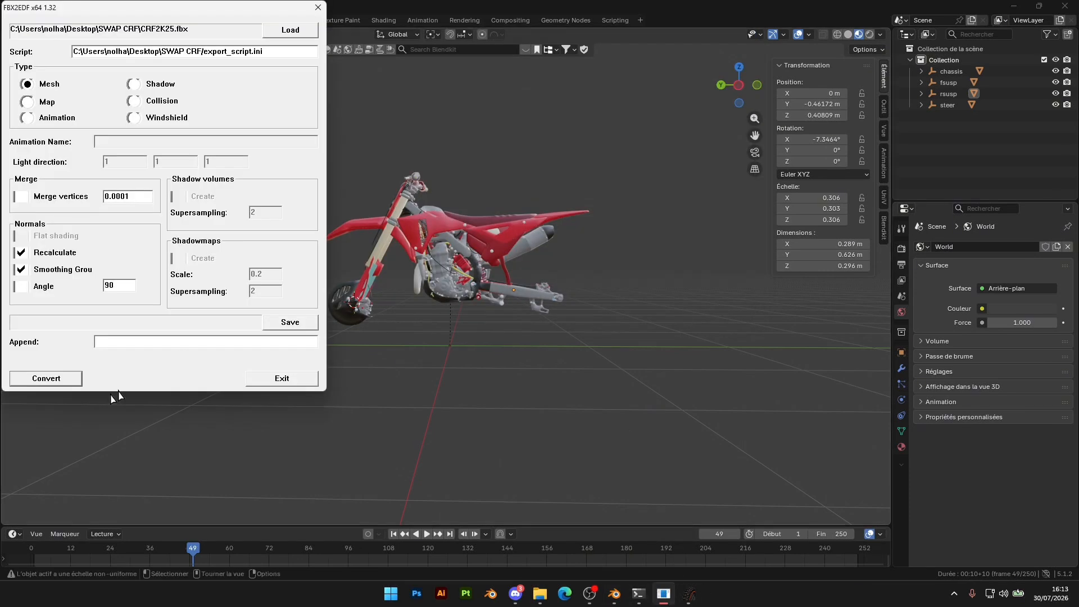
{"action": "left_click", "coordinate": [59, 378]}
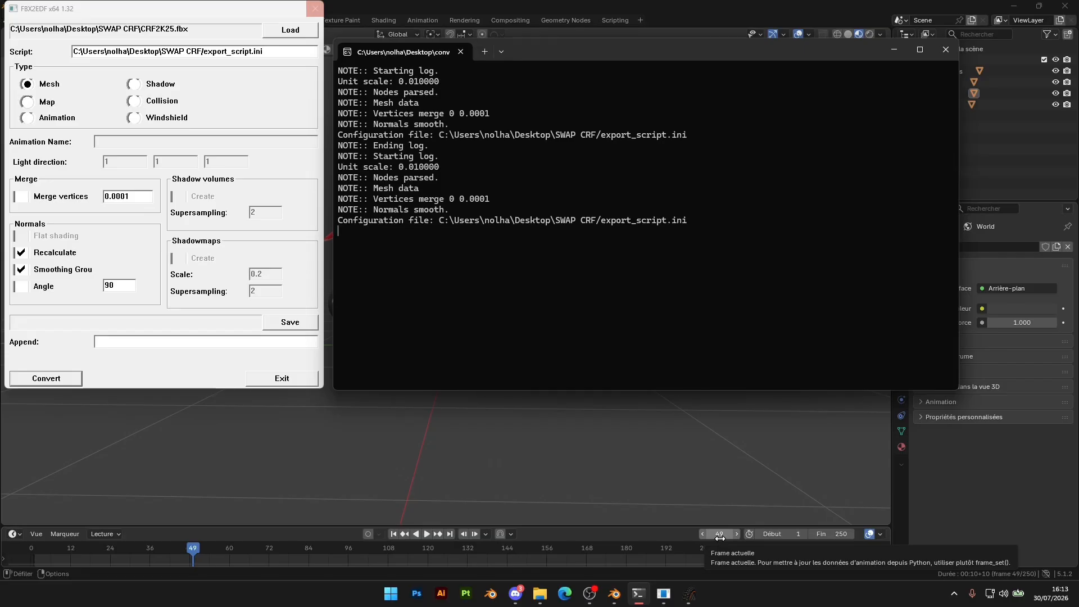
{"action": "left_click", "coordinate": [985, 478]}
{"action": "middle_click_drag", "start_coordinate": [486, 241], "coordinate": [708, 270]}
{"action": "scroll", "coordinate": [533, 315], "scroll_direction": "up", "scroll_amount": 7}
{"action": "scroll", "coordinate": [477, 281], "scroll_direction": "down", "scroll_amount": 3}
{"action": "mouse_move", "coordinate": [360, 253]}
{"action": "middle_mouse_down"}
{"action": "mouse_move", "coordinate": [410, 253]}
{"action": "mouse_move", "coordinate": [461, 282]}
{"action": "mouse_move", "coordinate": [354, 247]}
{"action": "middle_mouse_up"}
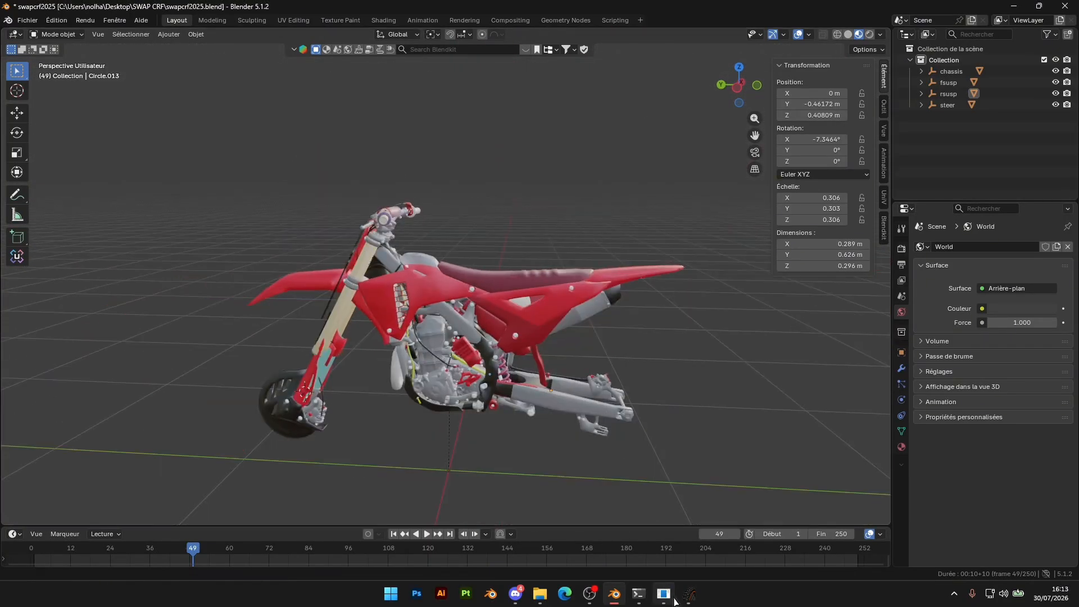
{"action": "left_click", "coordinate": [640, 594]}
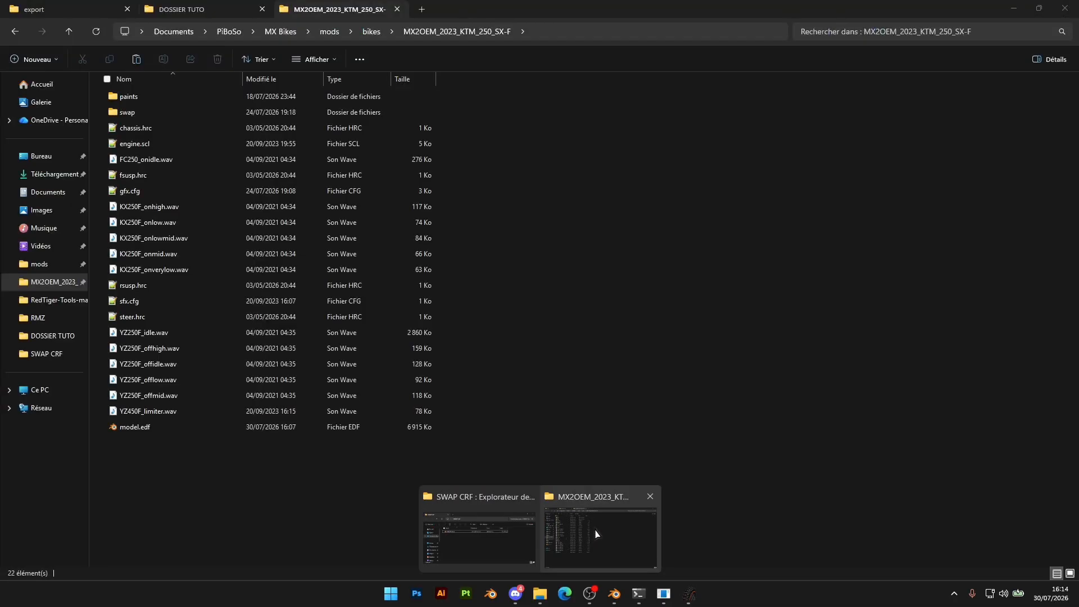
Copy model.edf from the SWAP CRF export folder in File Explorer and paste it into the MX2OEM_2023_KTM_250_SX-F folder
{"action": "left_click", "coordinate": [598, 535]}
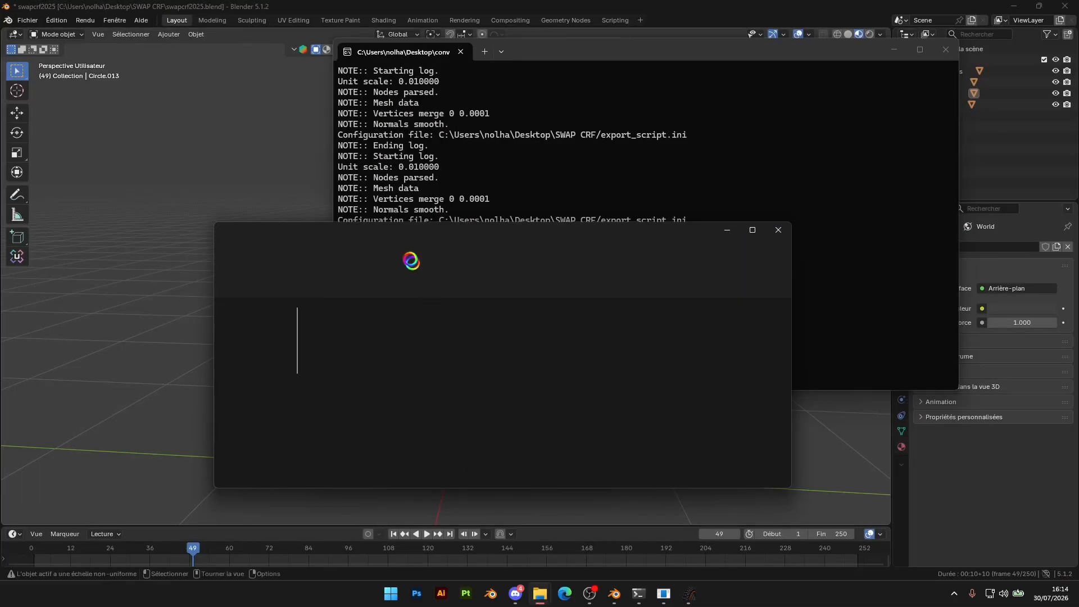
{"action": "double_click", "coordinate": [359, 322]}
{"action": "left_click", "coordinate": [366, 325]}
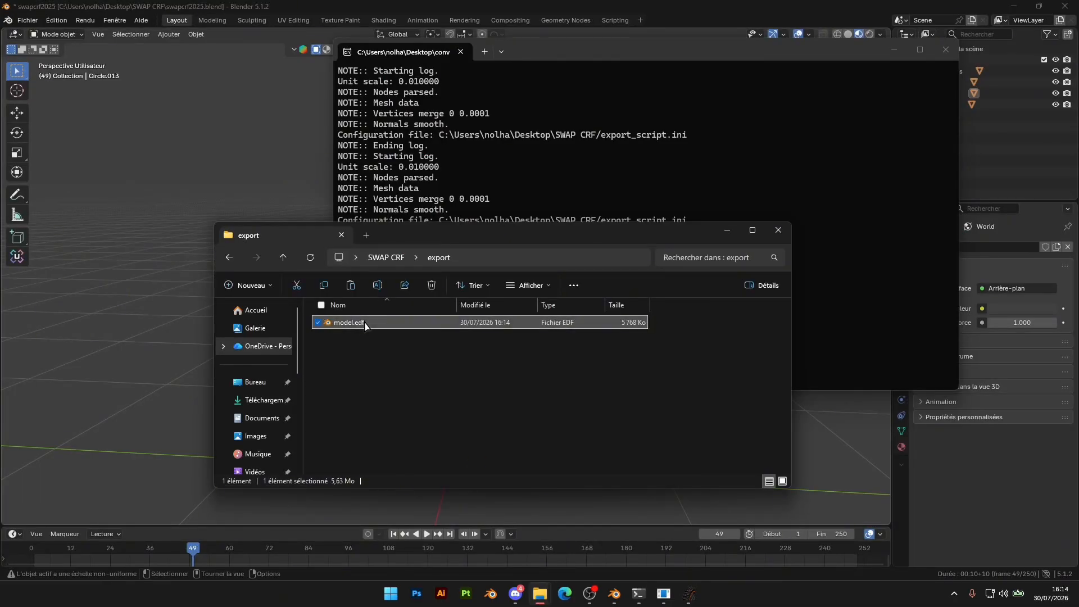
{"action": "left_click", "coordinate": [367, 236]}
{"action": "scroll", "coordinate": [271, 359], "scroll_direction": "down", "scroll_amount": 5}
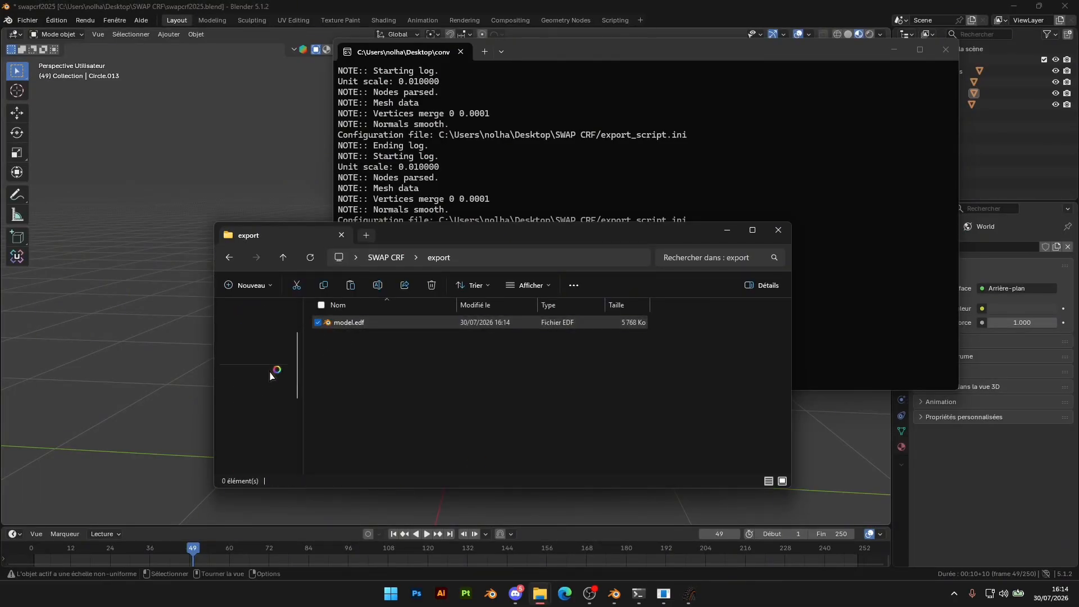
{"action": "left_click", "coordinate": [258, 307]}
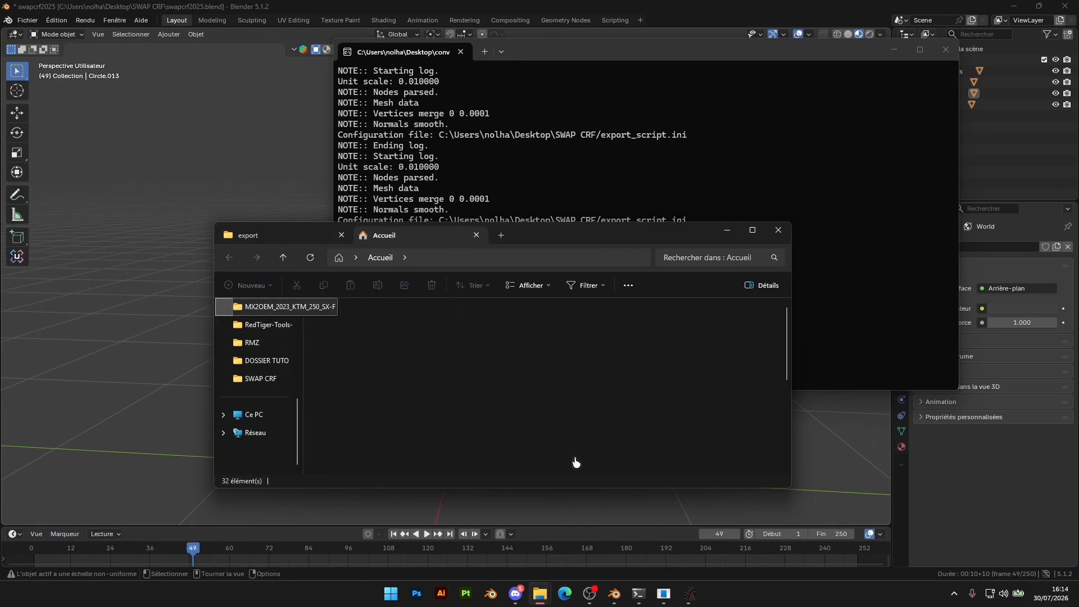
{"action": "key", "text": "ctrl+v"}
{"action": "left_click", "coordinate": [512, 210]}
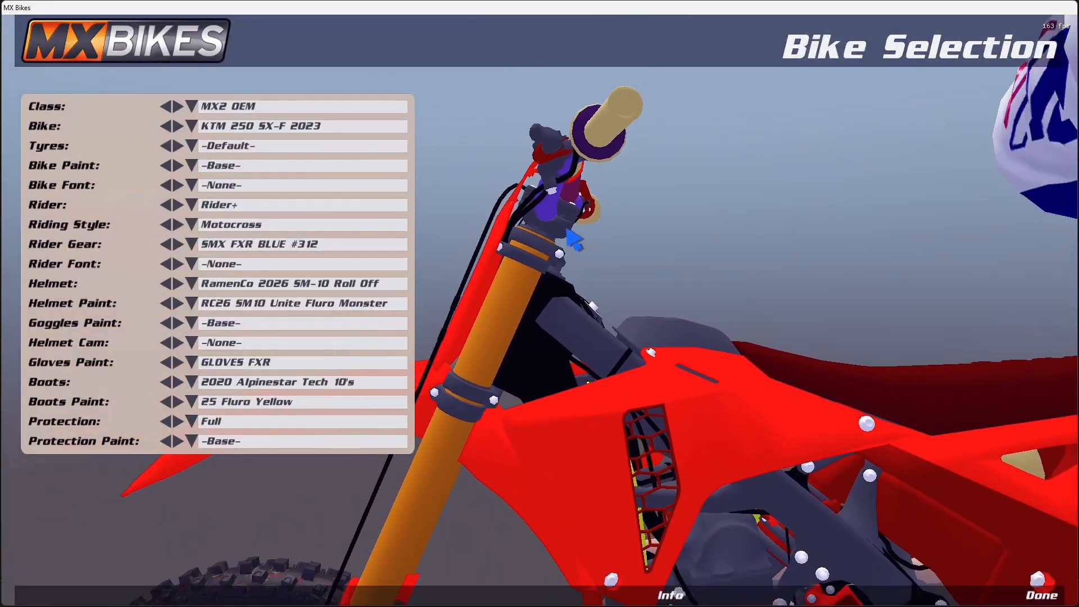
Set the bike paint to -Stock- in MX Bikes and inspect the rear wheel axle and swingarm pivot up close
{"action": "left_click", "coordinate": [240, 167]}
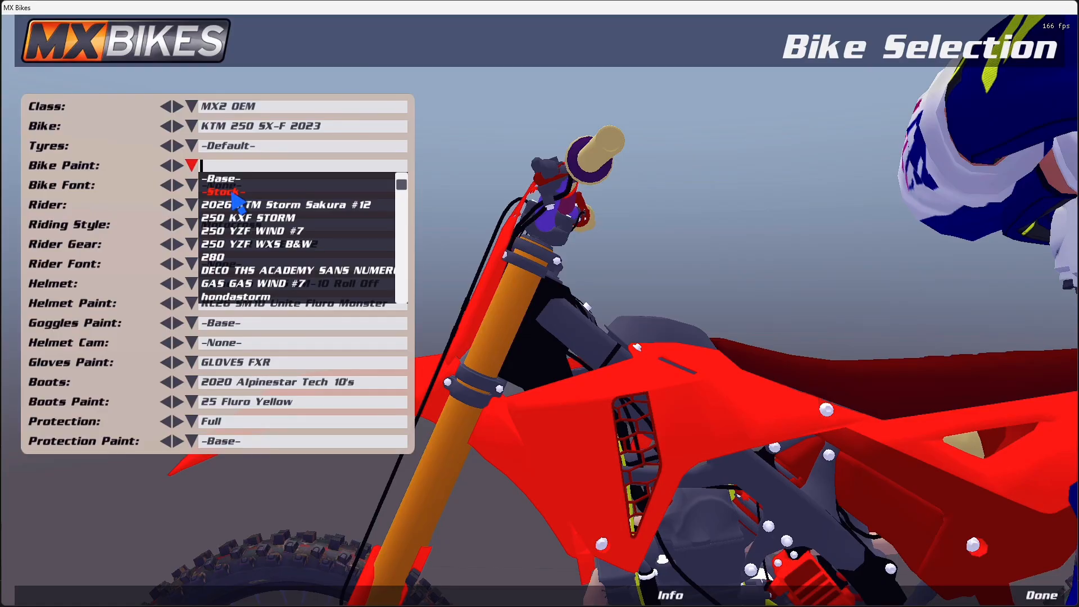
{"action": "left_click", "coordinate": [232, 192]}
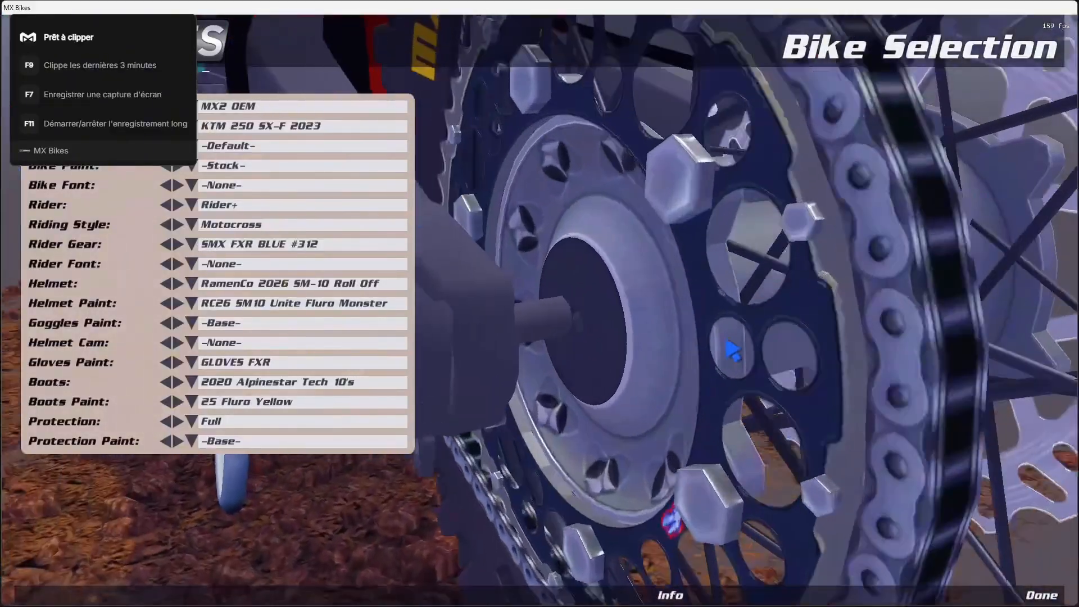
{"action": "scroll", "coordinate": [910, 258], "scroll_direction": "up", "scroll_amount": 3}
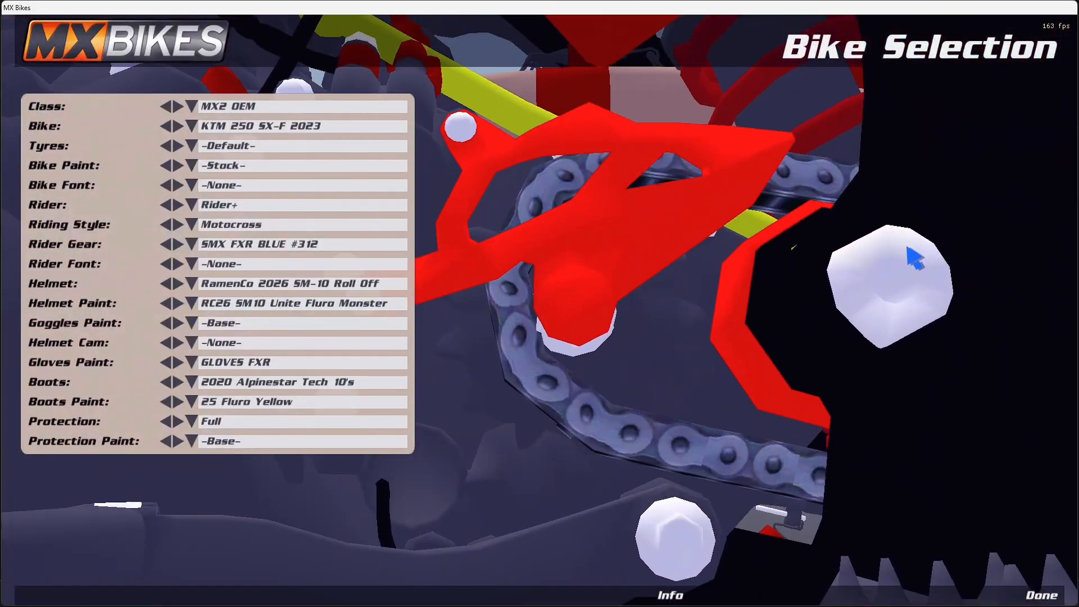
Switch back to Blender and move the swingarm mesh backward by about 0.0089 m along the global Y axis
{"action": "key", "text": "alt+Tab"}
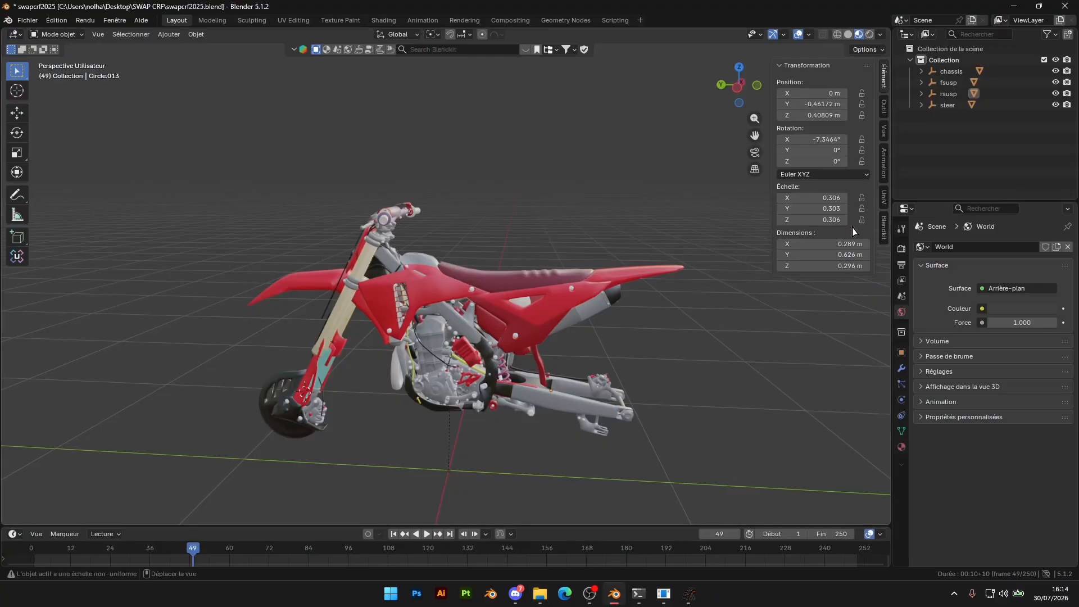
{"action": "middle_click_drag", "start_coordinate": [464, 289], "coordinate": [374, 258]}
{"action": "scroll", "coordinate": [374, 257], "scroll_direction": "up", "scroll_amount": 2}
{"action": "middle_click_drag", "start_coordinate": [371, 219], "coordinate": [432, 275], "text": "shift"}
{"action": "left_click", "coordinate": [417, 262]}
{"action": "scroll", "coordinate": [701, 406], "scroll_direction": "down", "scroll_amount": 4}
{"action": "scroll", "coordinate": [539, 273], "scroll_direction": "up", "scroll_amount": 6}
{"action": "middle_click_drag", "start_coordinate": [701, 406], "coordinate": [606, 280], "text": "shift"}
{"action": "left_click", "coordinate": [423, 275]}
{"action": "middle_click_drag", "start_coordinate": [423, 280], "coordinate": [481, 283]}
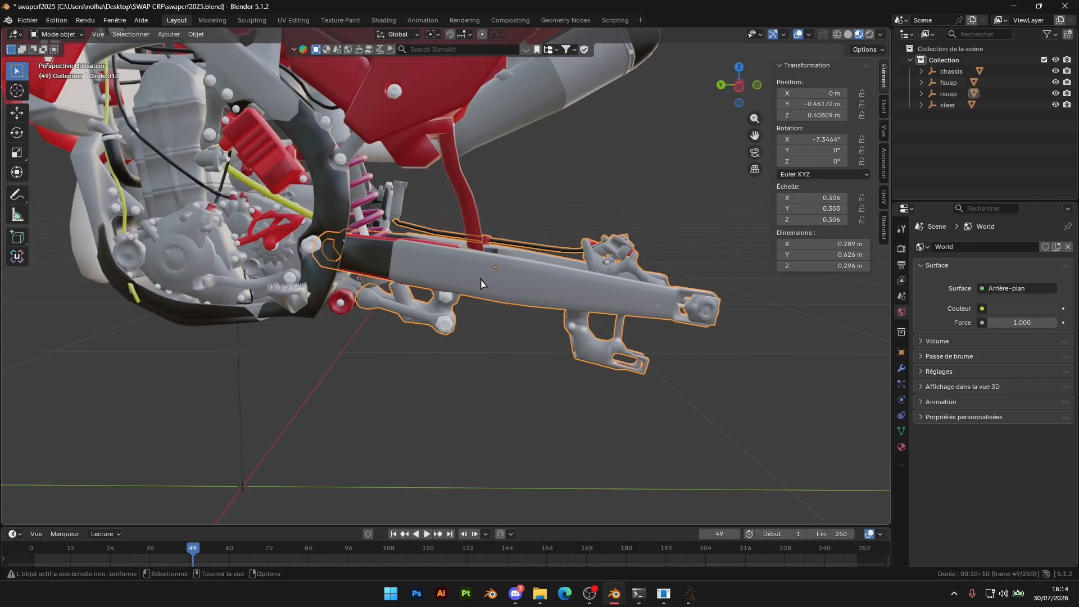
{"action": "key", "text": "g"}
{"action": "key", "text": "y"}
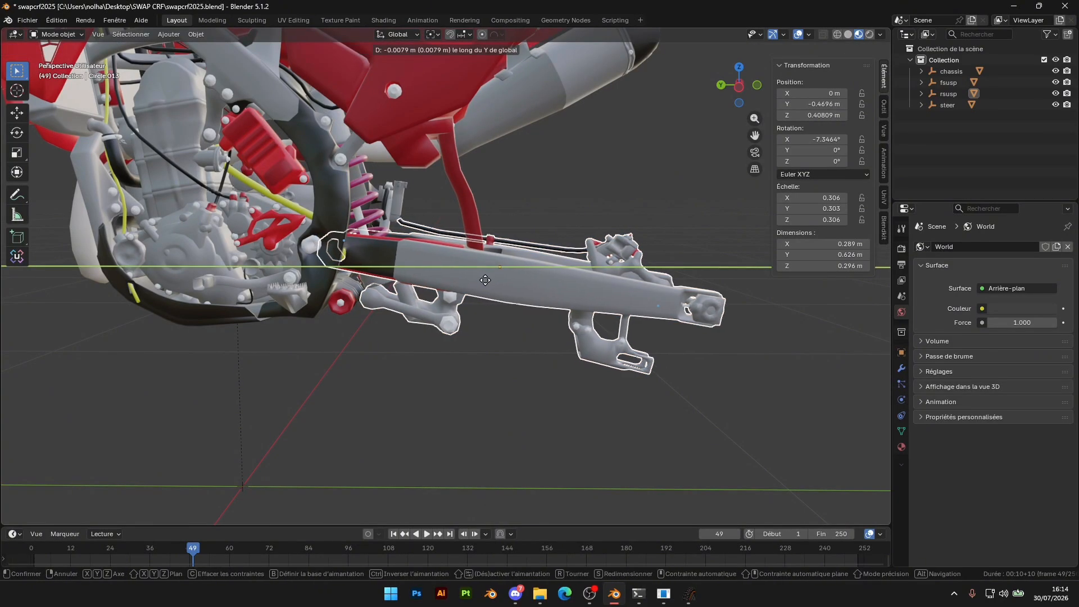
{"action": "left_click", "coordinate": [497, 299]}
{"action": "scroll", "coordinate": [498, 299], "scroll_direction": "down", "scroll_amount": 8}
{"action": "middle_click_drag", "start_coordinate": [491, 316], "coordinate": [518, 331]}
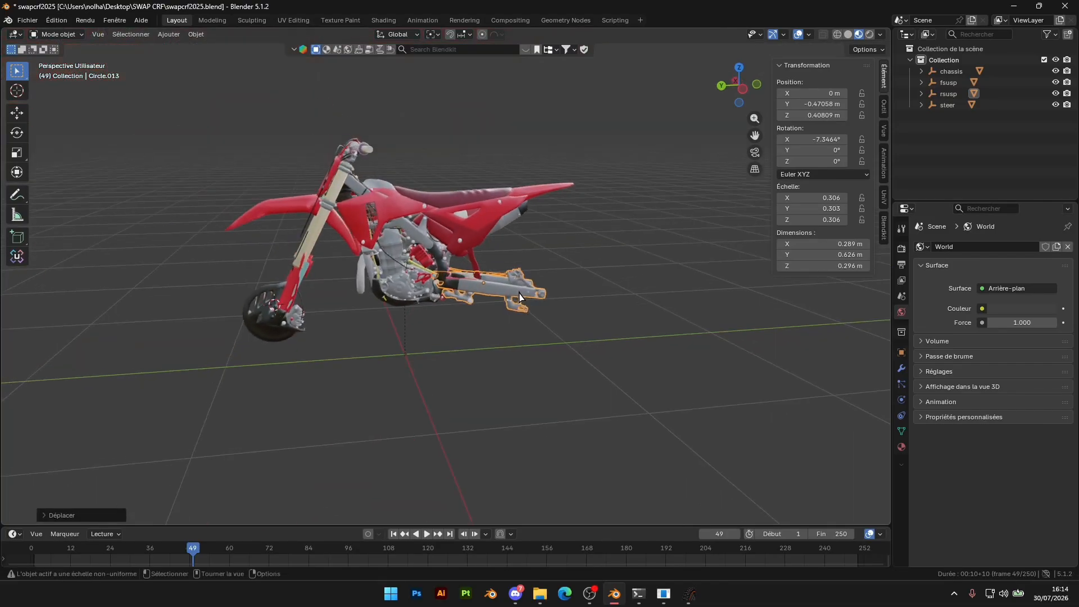
Try moving the swingarm mesh along the global Z axis, cancelling the move
{"action": "scroll", "coordinate": [518, 275], "scroll_direction": "up", "scroll_amount": 4}
{"action": "middle_click_drag", "start_coordinate": [518, 290], "coordinate": [503, 242]}
{"action": "scroll", "coordinate": [503, 243], "scroll_direction": "up", "scroll_amount": 2}
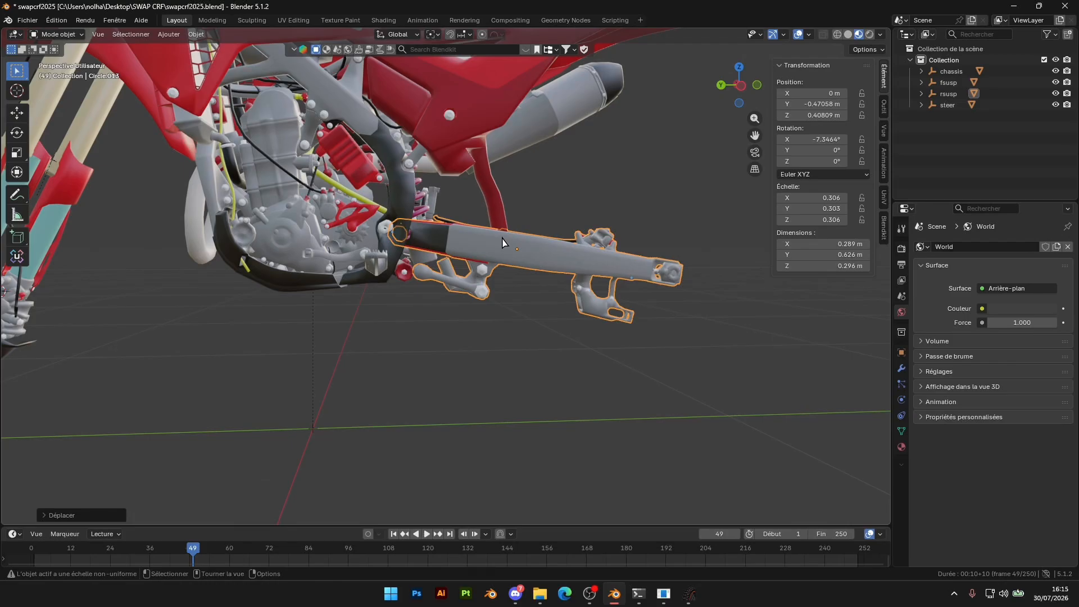
{"action": "key", "text": "g"}
{"action": "key", "text": "z"}
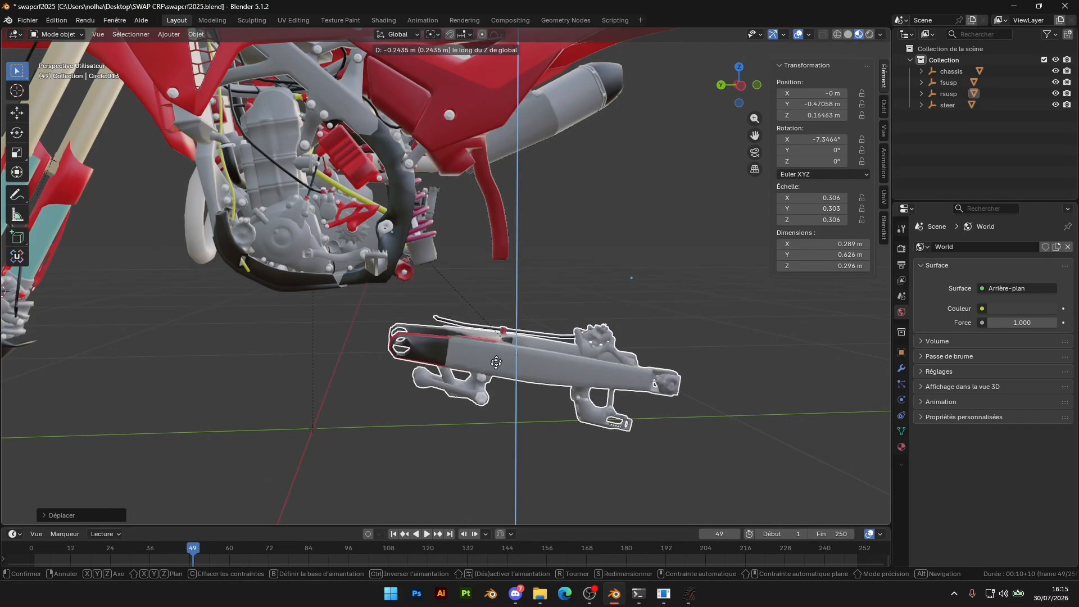
{"action": "right_click", "coordinate": [493, 167]}
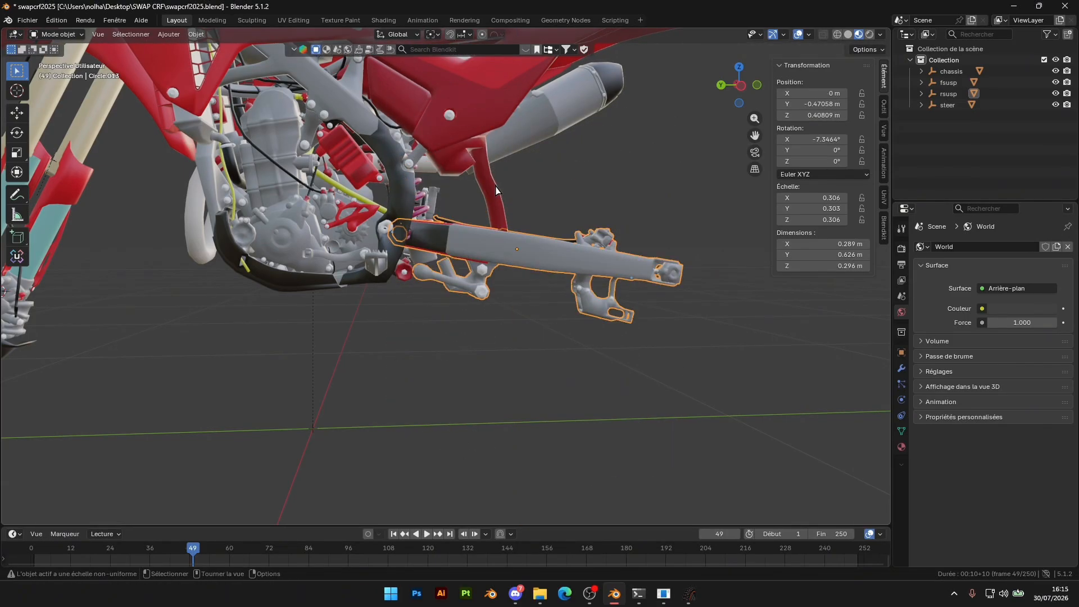
Try shifting the swingarm mesh sideways along the global X axis, undoing the trial moves
{"action": "key", "text": "g"}
{"action": "key", "text": "x"}
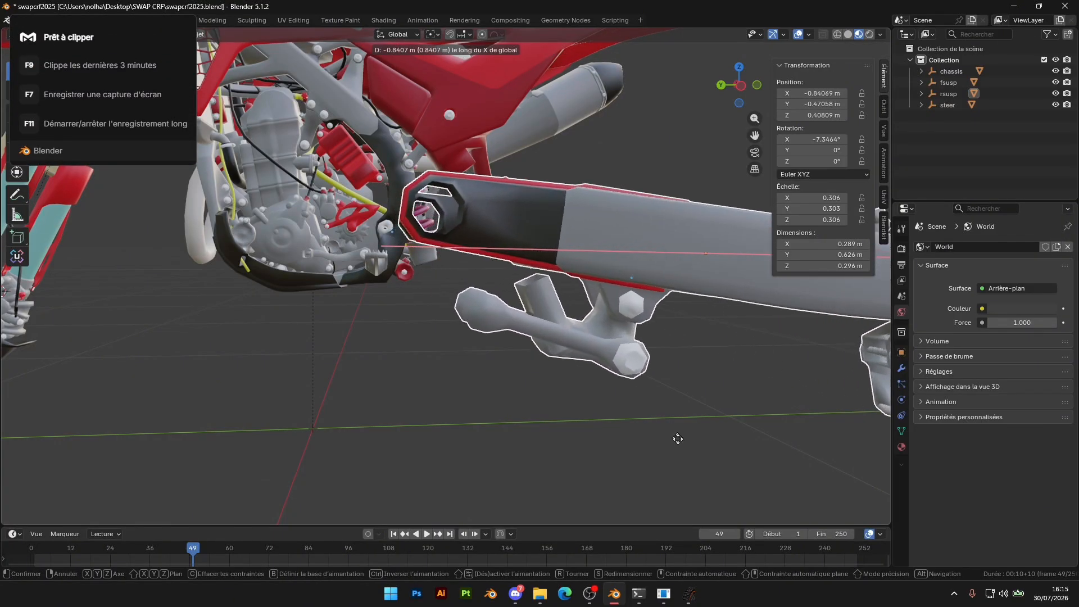
{"action": "left_click", "coordinate": [530, 281]}
{"action": "middle_click_drag", "start_coordinate": [530, 281], "coordinate": [429, 342]}
{"action": "scroll", "coordinate": [428, 343], "scroll_direction": "down", "scroll_amount": 5}
{"action": "key", "text": "g"}
{"action": "key", "text": "x"}
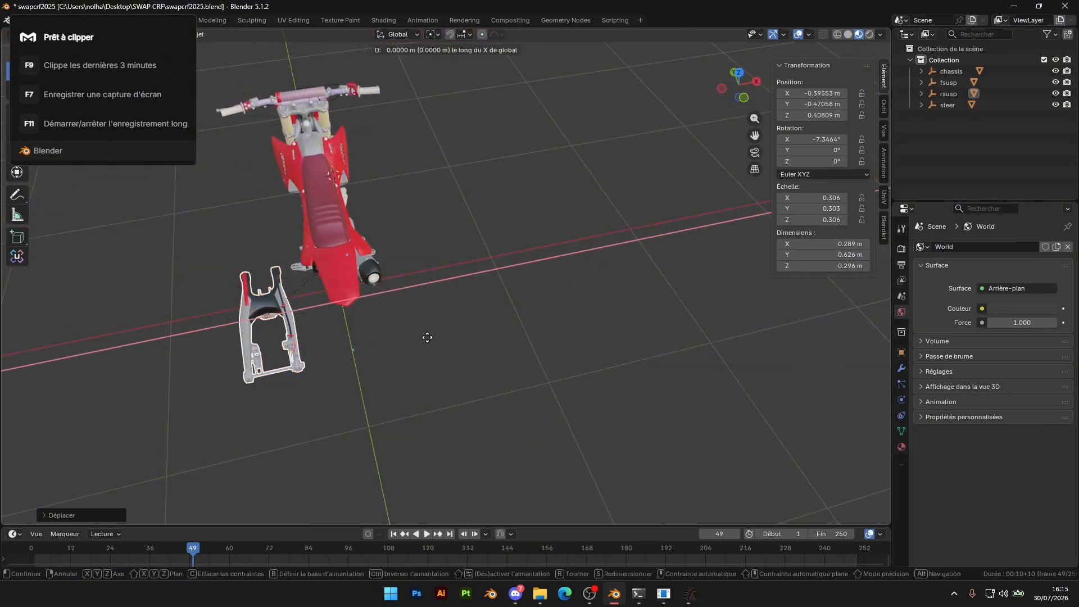
{"action": "left_click", "coordinate": [488, 318]}
{"action": "key", "text": "ctrl+z"}
{"action": "key", "text": "ctrl+z"}
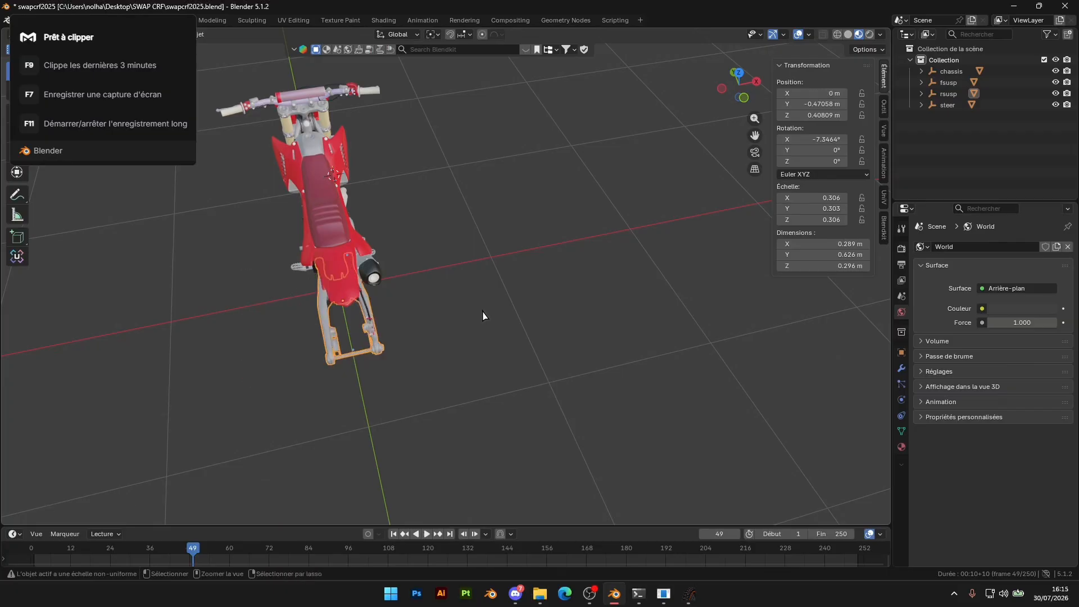
Deselect the swingarm, re-export the bike over CRF2K25.fbx as FBX, and convert it to EDF with FBX2EDF
{"action": "middle_click_drag", "start_coordinate": [483, 312], "coordinate": [592, 281]}
{"action": "scroll", "coordinate": [602, 289], "scroll_direction": "up", "scroll_amount": 4}
{"action": "left_click", "coordinate": [655, 154]}
{"action": "middle_click_drag", "start_coordinate": [490, 309], "coordinate": [551, 320]}
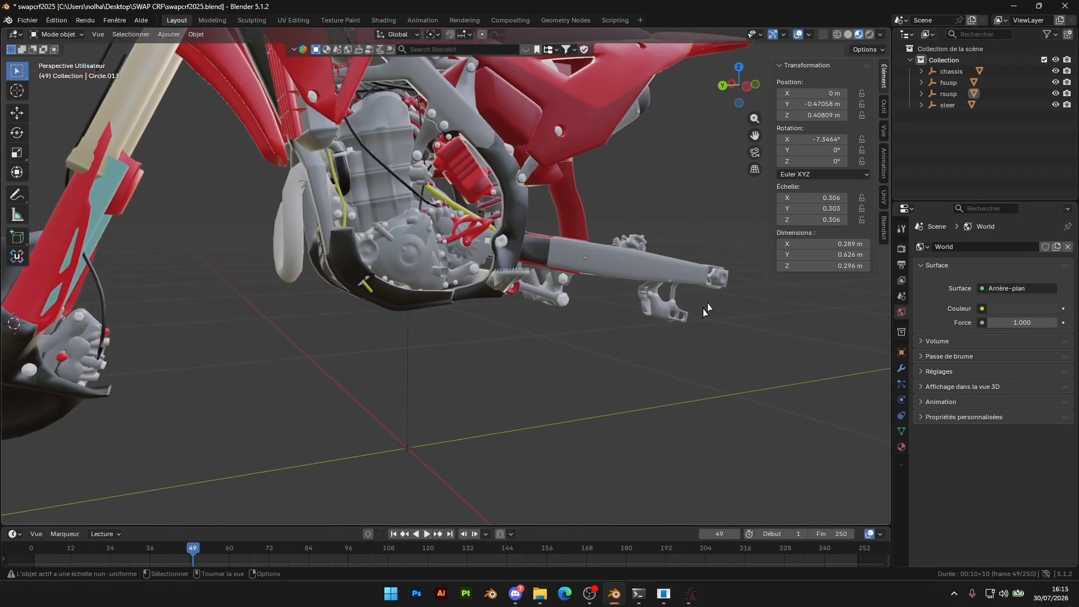
{"action": "left_click", "coordinate": [27, 20]}
{"action": "mouse_move", "coordinate": [62, 191]}
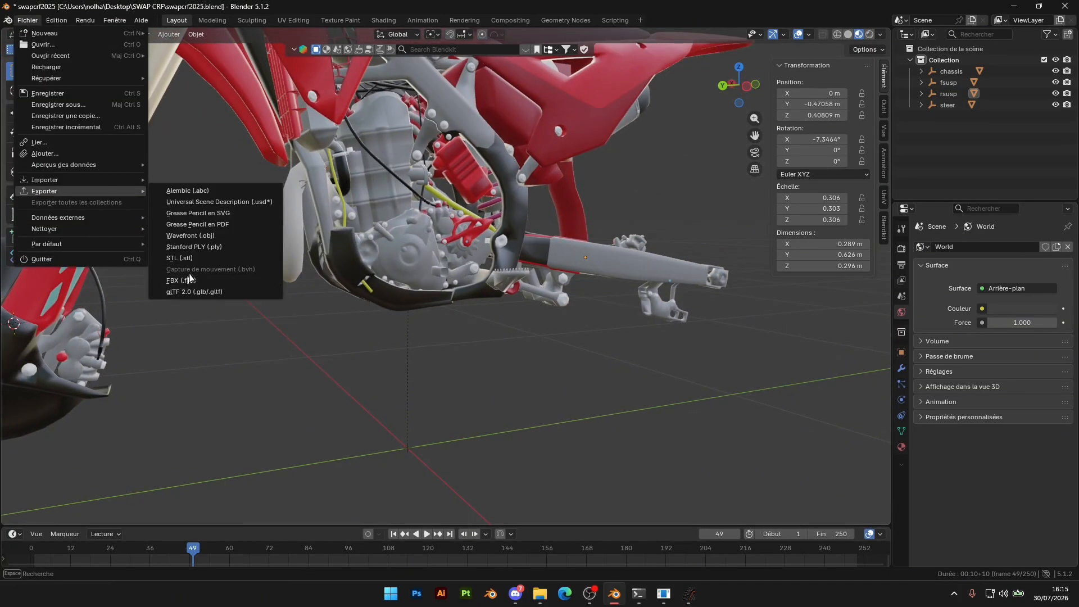
{"action": "left_click", "coordinate": [27, 21]}
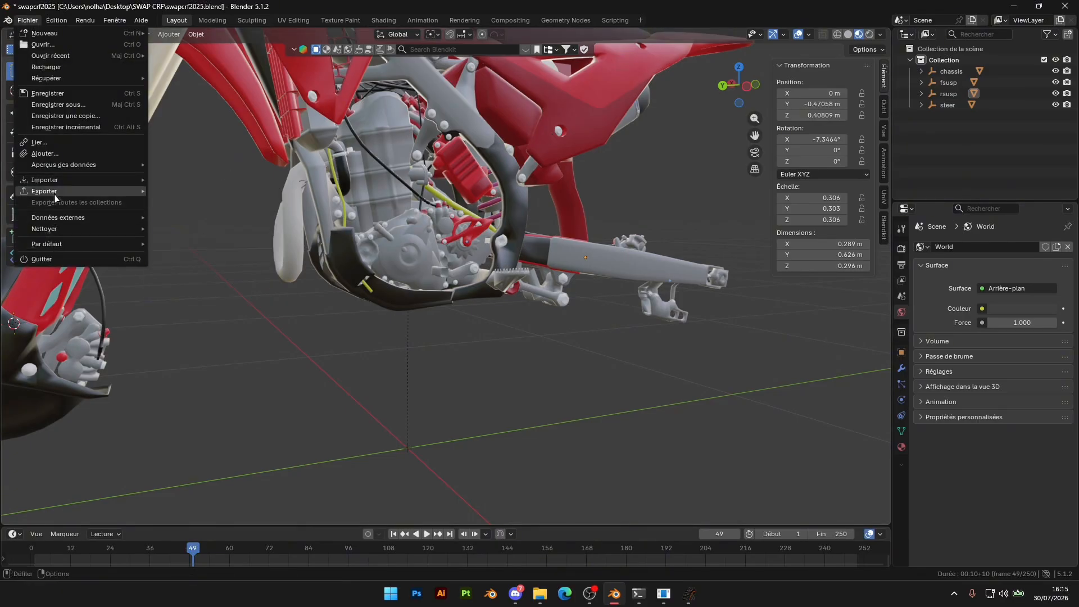
{"action": "mouse_move", "coordinate": [56, 194]}
{"action": "left_click", "coordinate": [192, 284]}
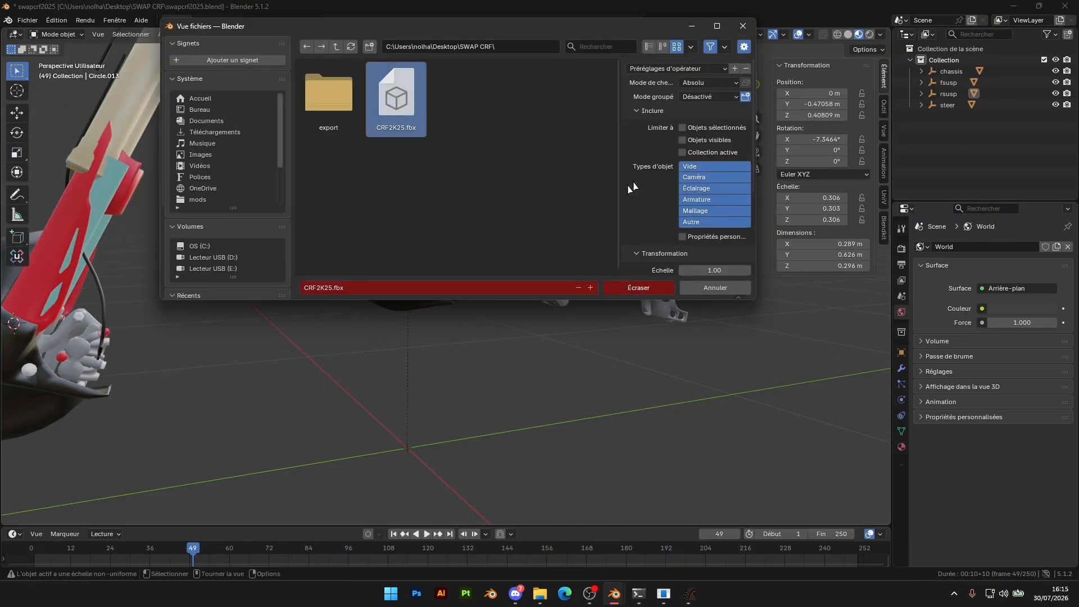
{"action": "left_click", "coordinate": [640, 288]}
{"action": "left_click", "coordinate": [664, 594]}
{"action": "left_click", "coordinate": [34, 384]}
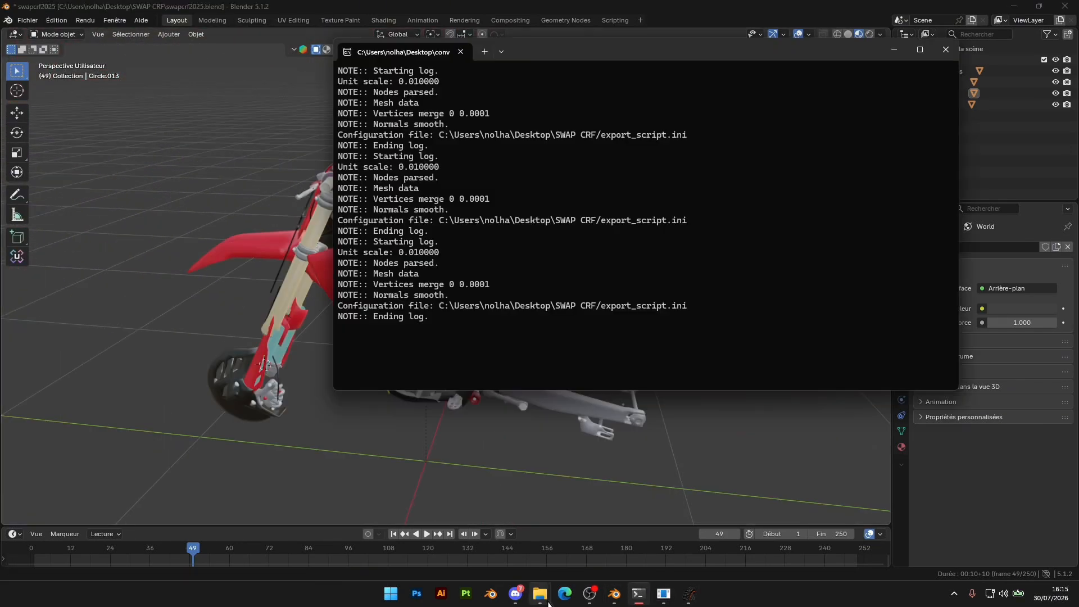
Copy the converted model.edf from the export folder into the MX2OEM_2023_KTM_250_SX-F bike folder, replacing the existing file
{"action": "mouse_move", "coordinate": [540, 594]}
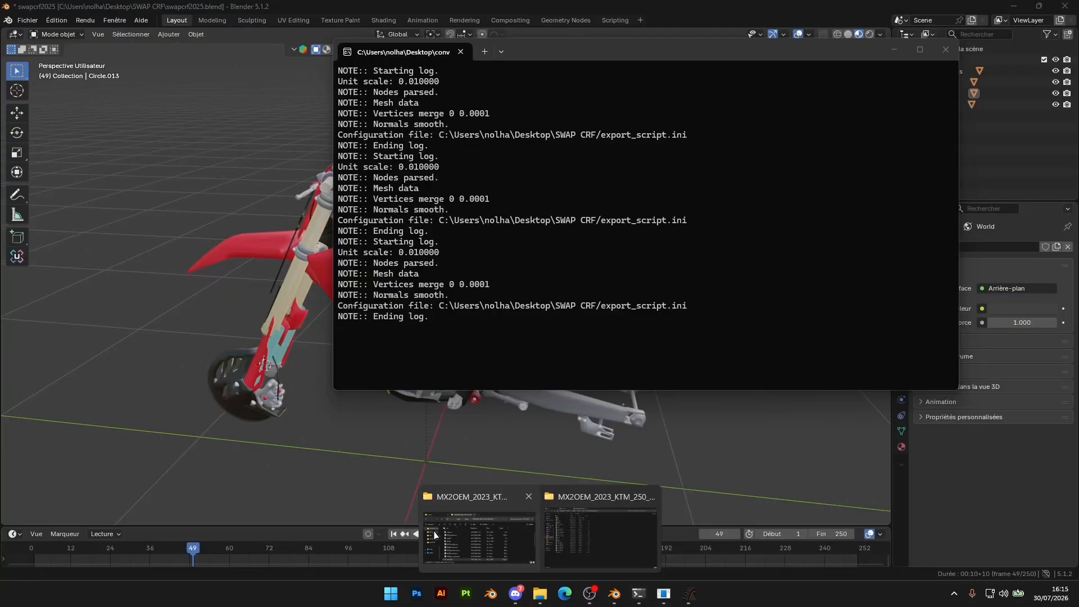
{"action": "left_click", "coordinate": [479, 537]}
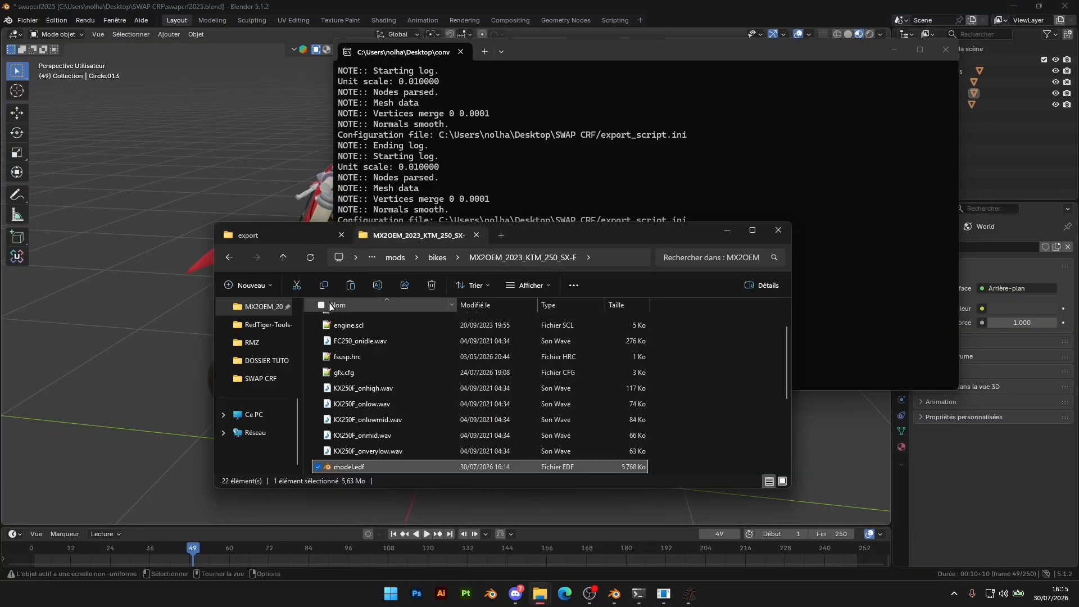
{"action": "left_click", "coordinate": [290, 229]}
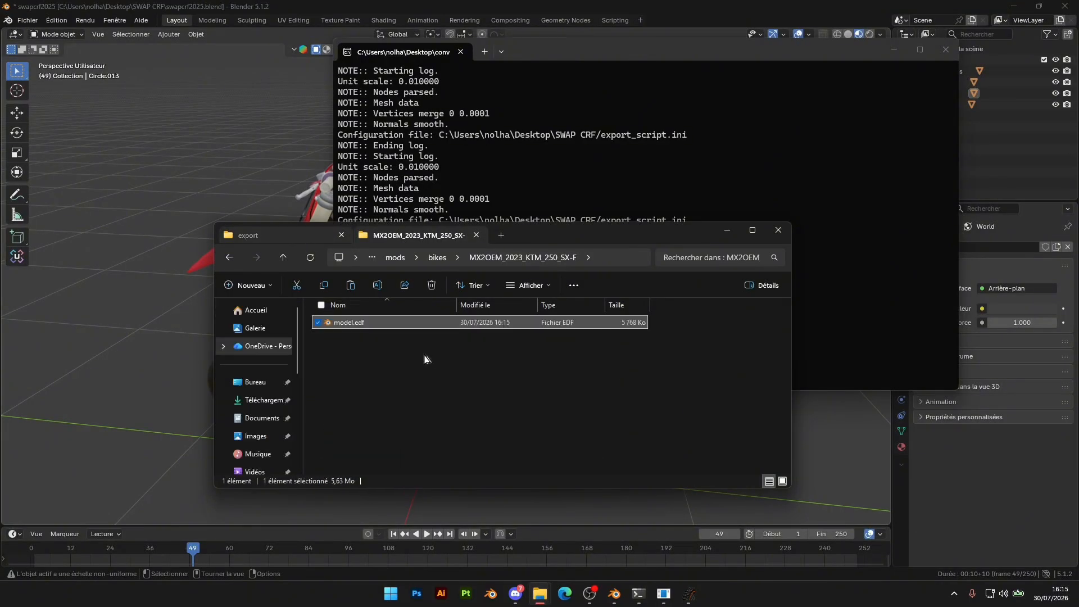
{"action": "left_click", "coordinate": [402, 235]}
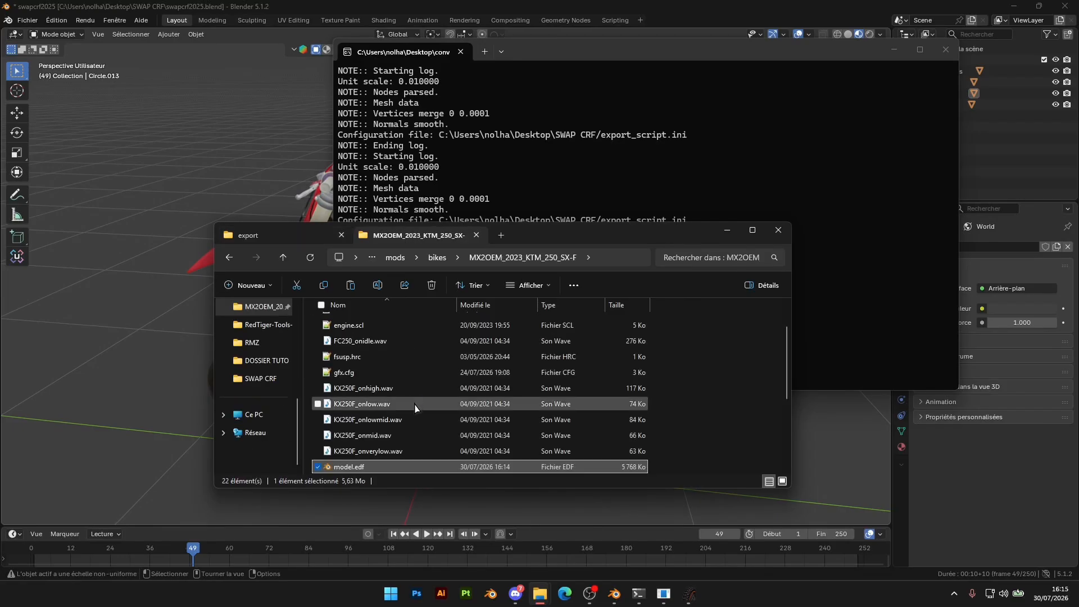
{"action": "key", "text": "ctrl+v"}
{"action": "left_click", "coordinate": [498, 218]}
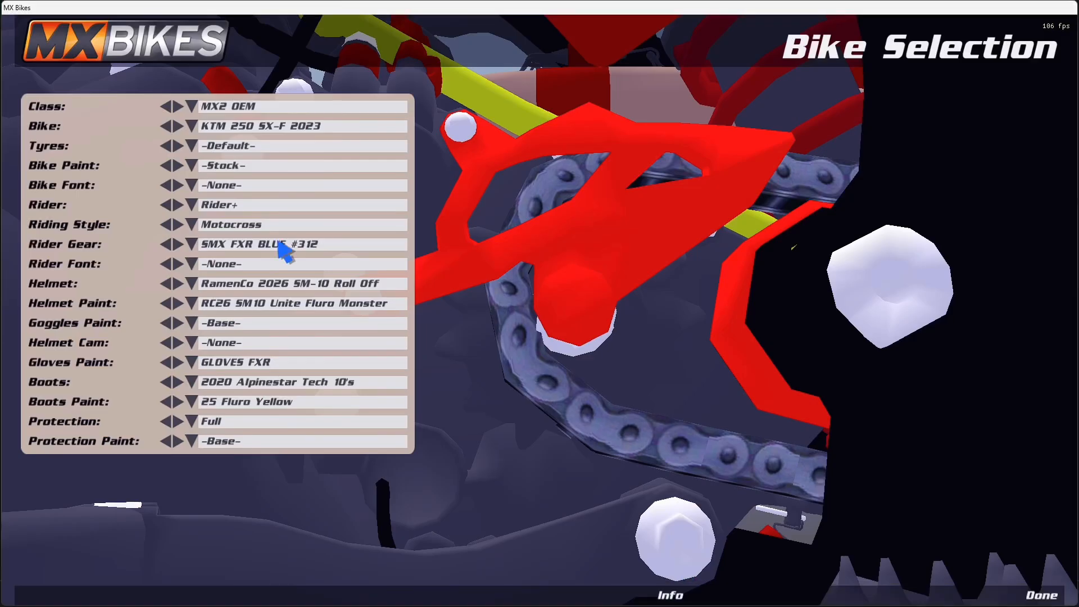
Switch to MX Bikes and set the KTM 250 SX-F 2023's bike paint to -Base- to reload the model
{"action": "left_click", "coordinate": [191, 165]}
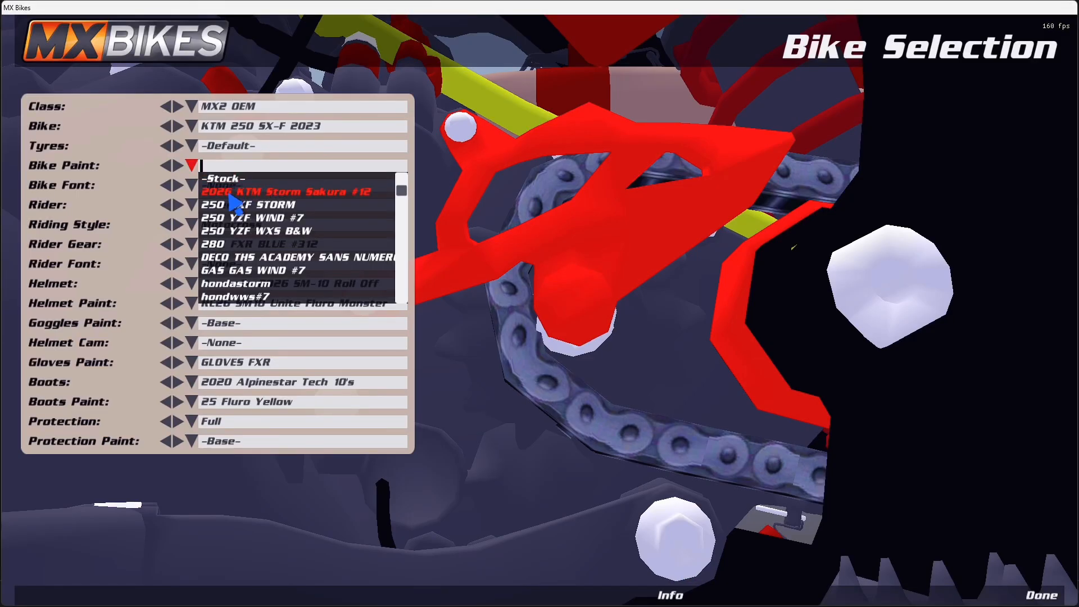
{"action": "scroll", "coordinate": [235, 208], "scroll_direction": "up", "scroll_amount": 2}
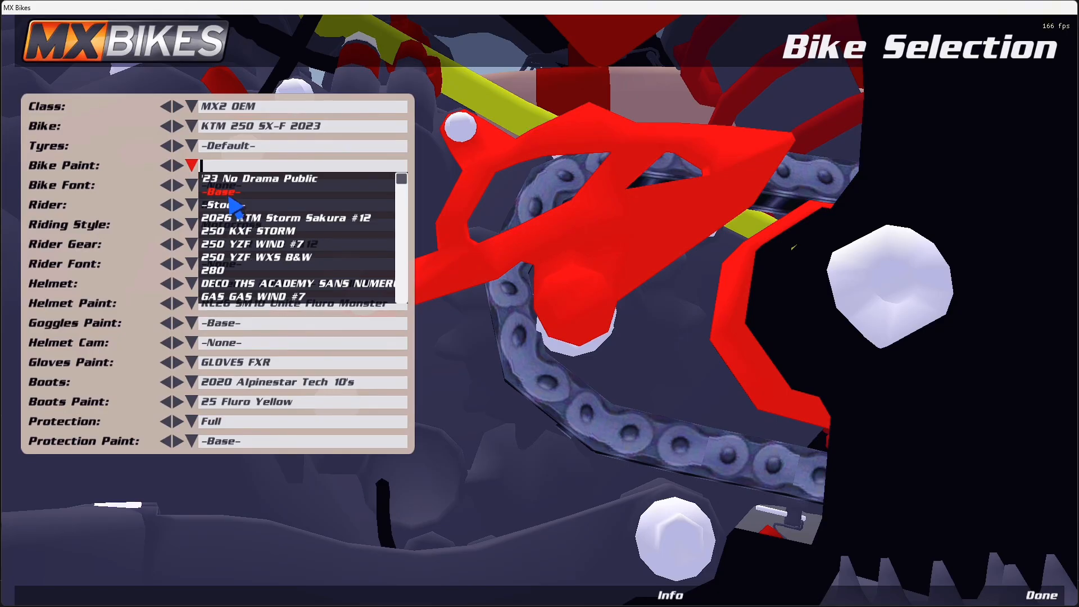
{"action": "left_click", "coordinate": [230, 194]}
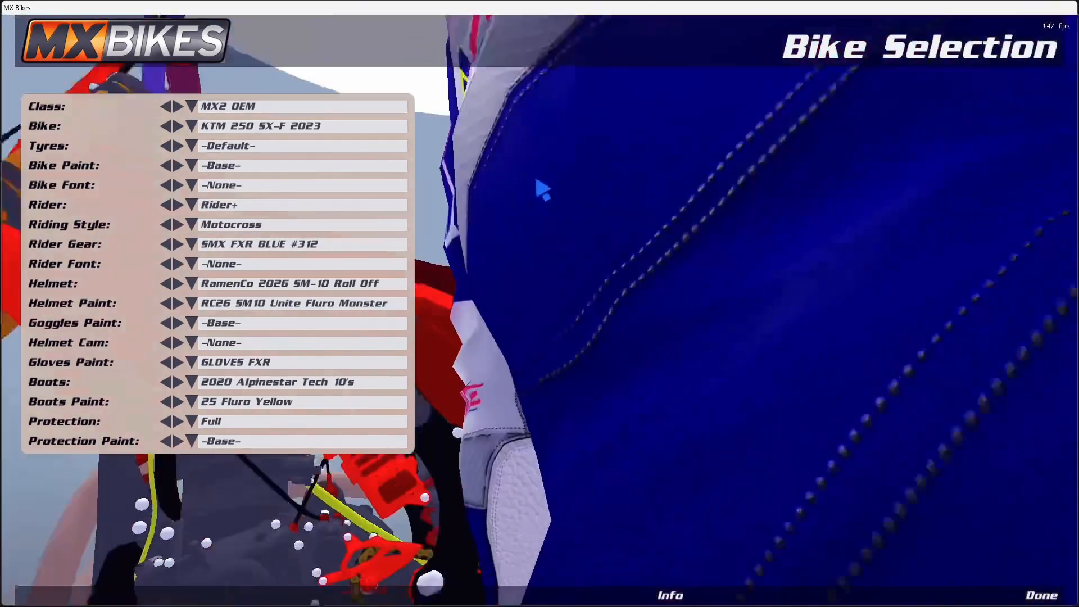
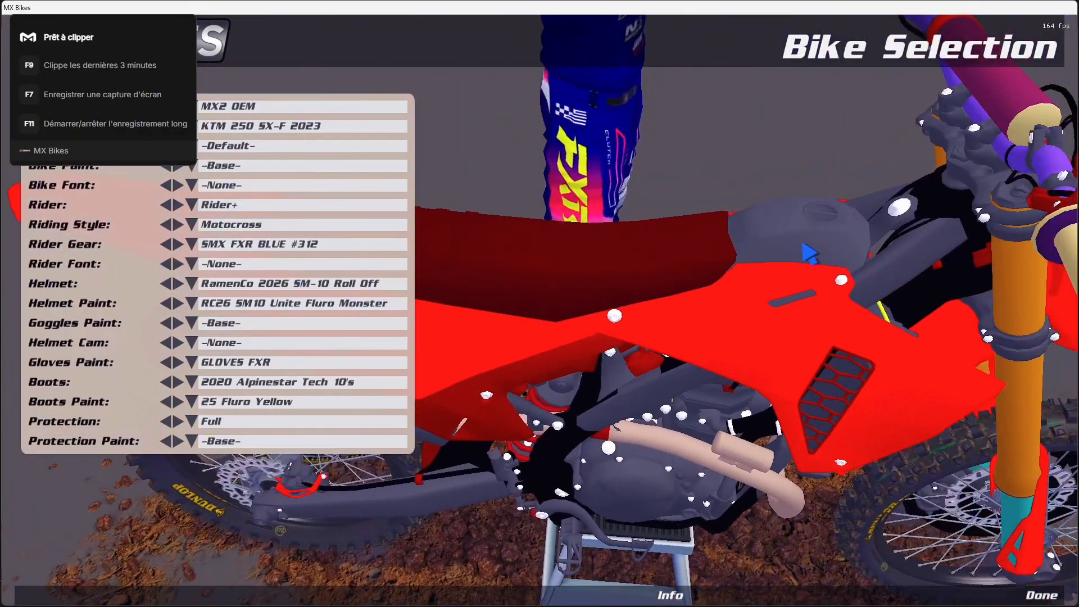
Leave MX Bikes and bring up the File Explorer window that holds the export and DOSSIER TUTO folders
{"action": "key", "text": "alt+Tab"}
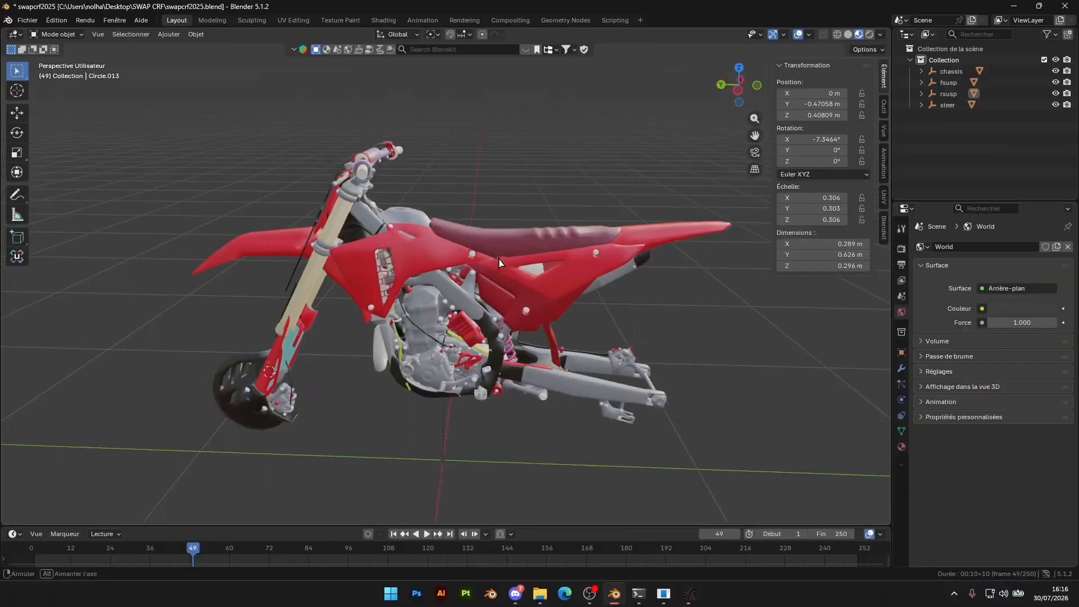
{"action": "middle_click_drag", "start_coordinate": [500, 263], "coordinate": [514, 258]}
{"action": "left_click", "coordinate": [540, 594]}
{"action": "left_click", "coordinate": [587, 544]}
{"action": "left_click", "coordinate": [281, 235]}
{"action": "left_click", "coordinate": [386, 257]}
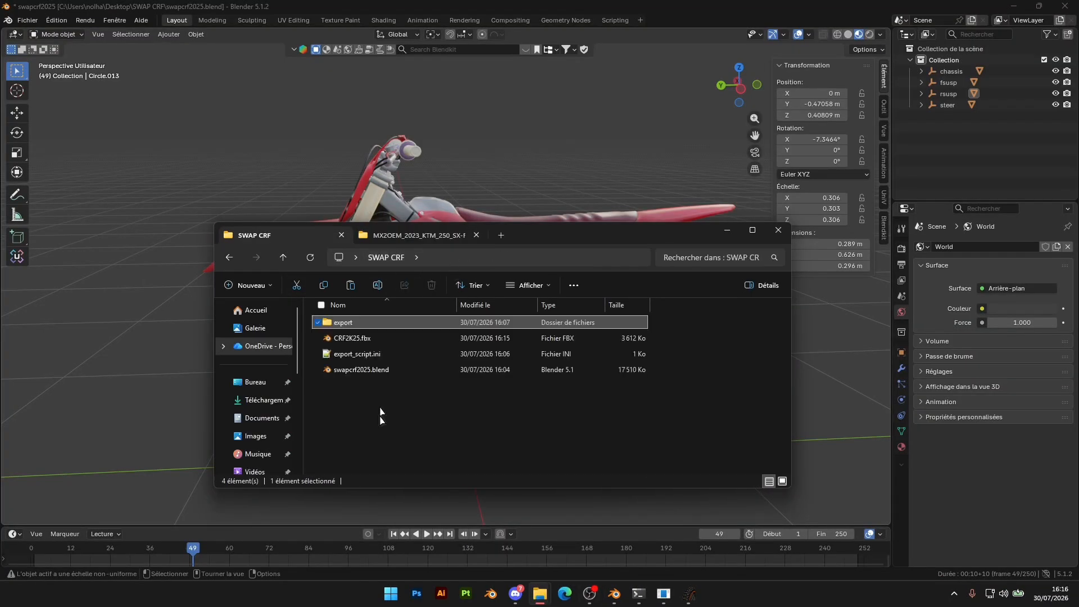
{"action": "left_click", "coordinate": [539, 595]}
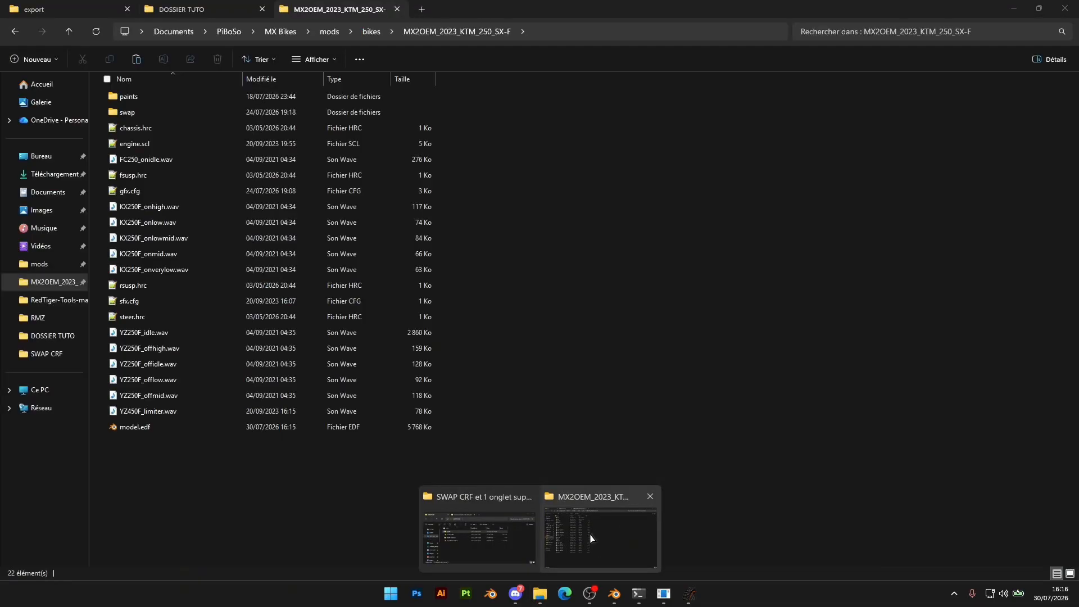
{"action": "left_click", "coordinate": [592, 538]}
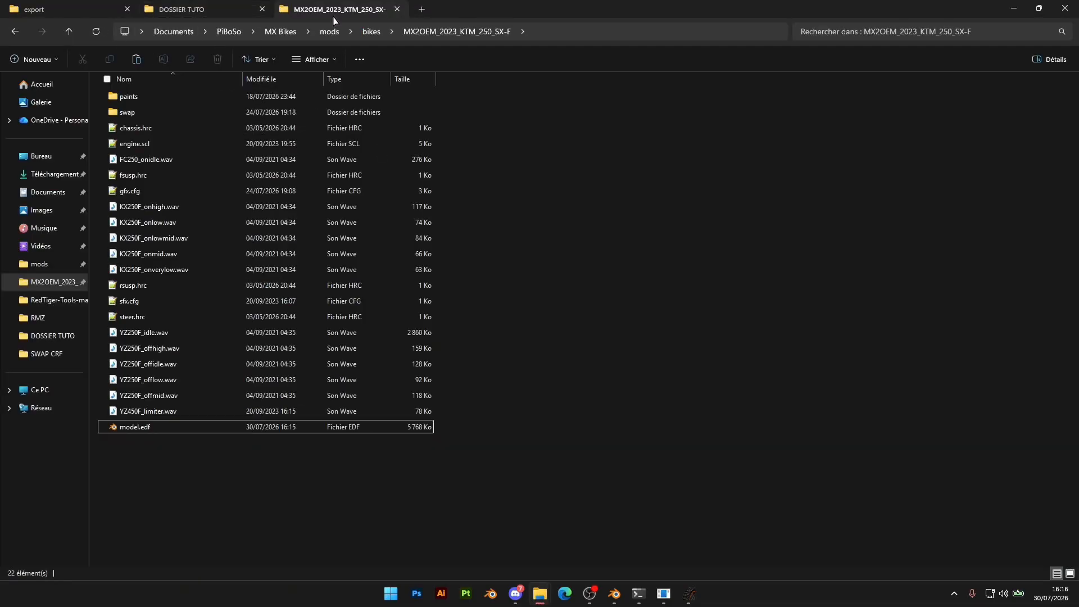
{"action": "left_click", "coordinate": [203, 10]}
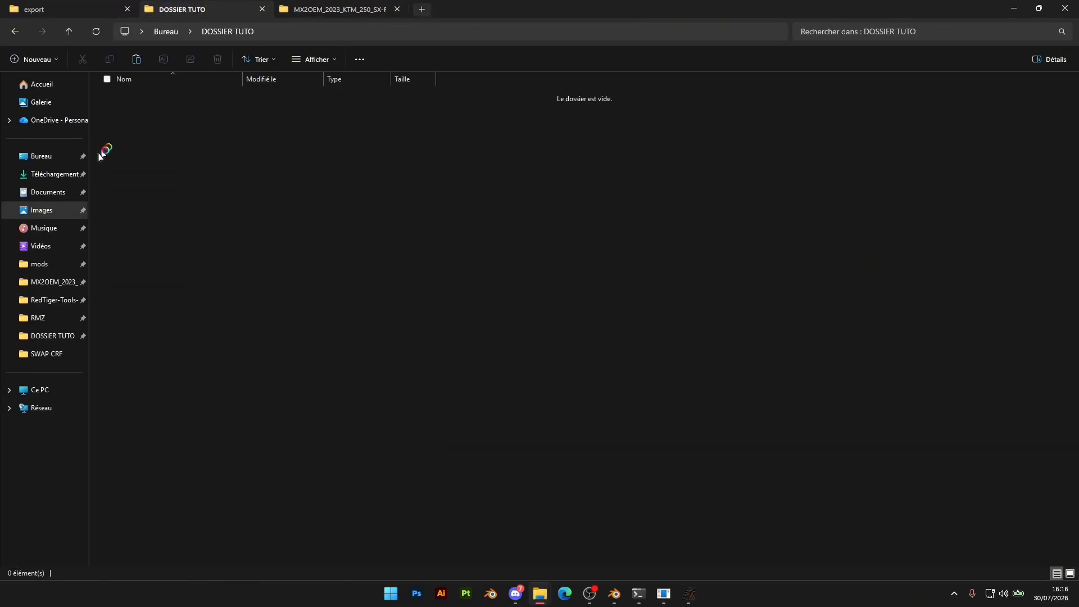
Open the desktop folder blend > Moto > HONDA > 2025 CRF450 in a new File Explorer tab
{"action": "middle_click", "coordinate": [66, 159]}
{"action": "left_click", "coordinate": [120, 93]}
{"action": "double_click", "coordinate": [120, 93]}
{"action": "double_click", "coordinate": [136, 131]}
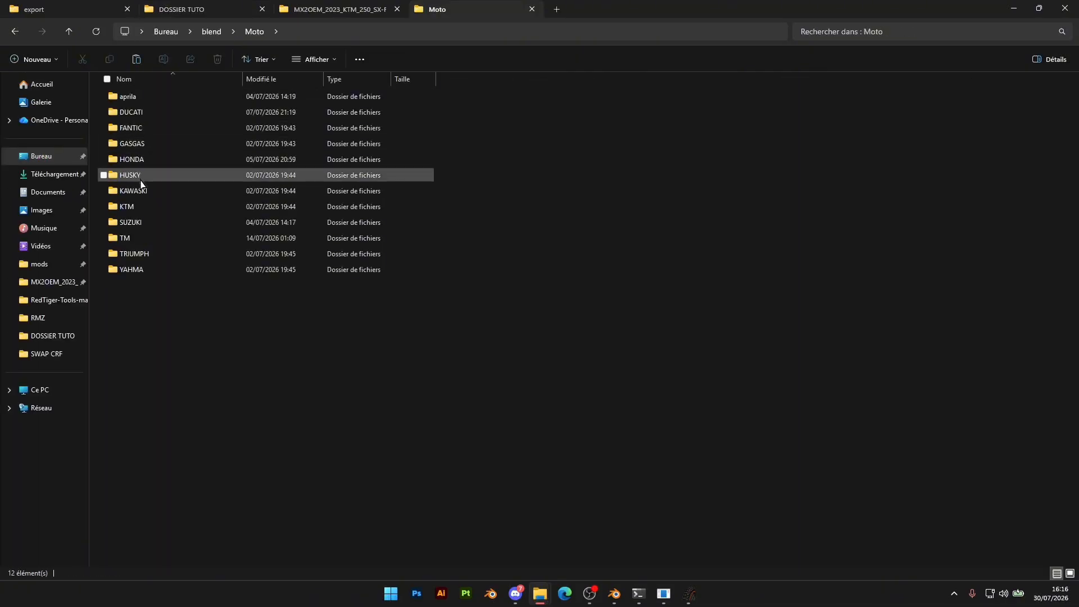
{"action": "double_click", "coordinate": [133, 159]}
{"action": "double_click", "coordinate": [133, 96]}
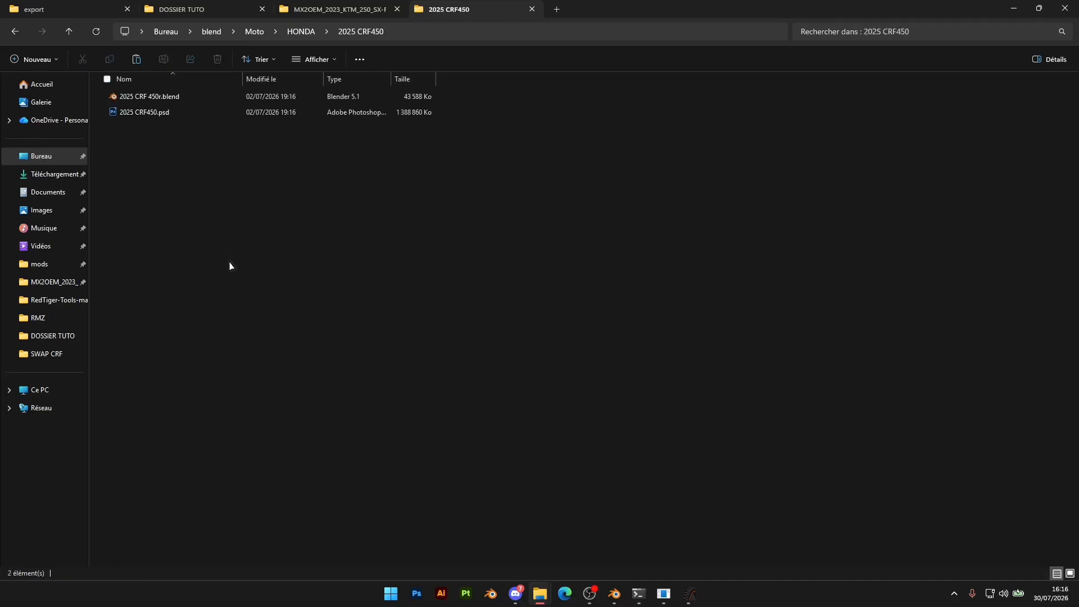
Copy 2025 CRF450.psd into the SWAP CRF folder and open the copy in Photoshop
{"action": "left_click", "coordinate": [148, 114]}
{"action": "left_click", "coordinate": [72, 10]}
{"action": "left_click", "coordinate": [170, 157]}
{"action": "left_click", "coordinate": [217, 33]}
{"action": "key", "text": "ctrl+v"}
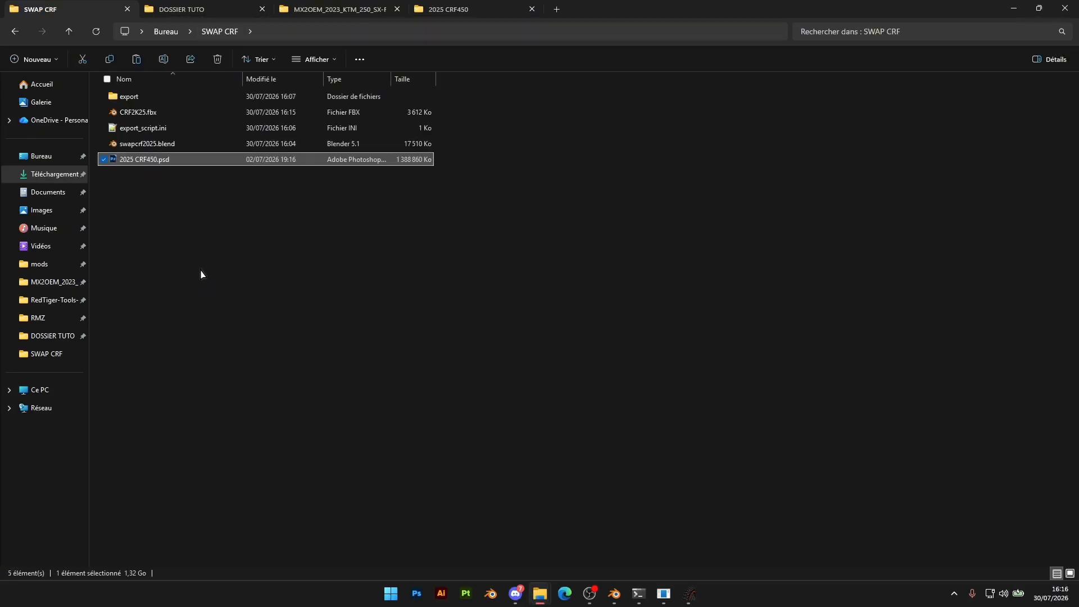
{"action": "left_click", "coordinate": [164, 163]}
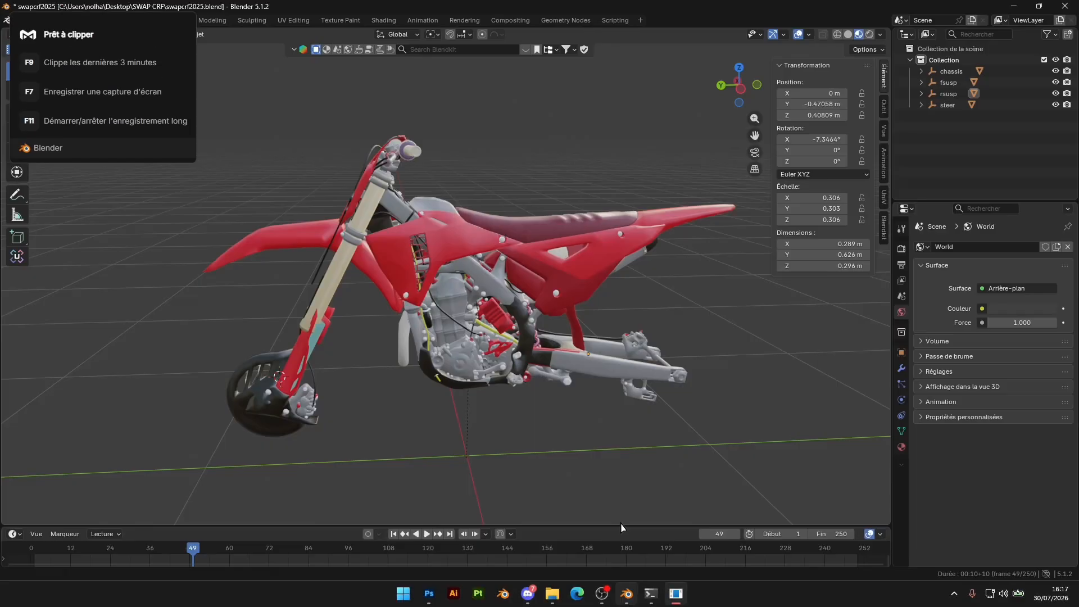
{"action": "middle_click_drag", "start_coordinate": [551, 314], "coordinate": [577, 316]}
{"action": "middle_click_drag", "start_coordinate": [505, 364], "coordinate": [573, 269]}
{"action": "scroll", "coordinate": [579, 316], "scroll_direction": "up", "scroll_amount": 3}
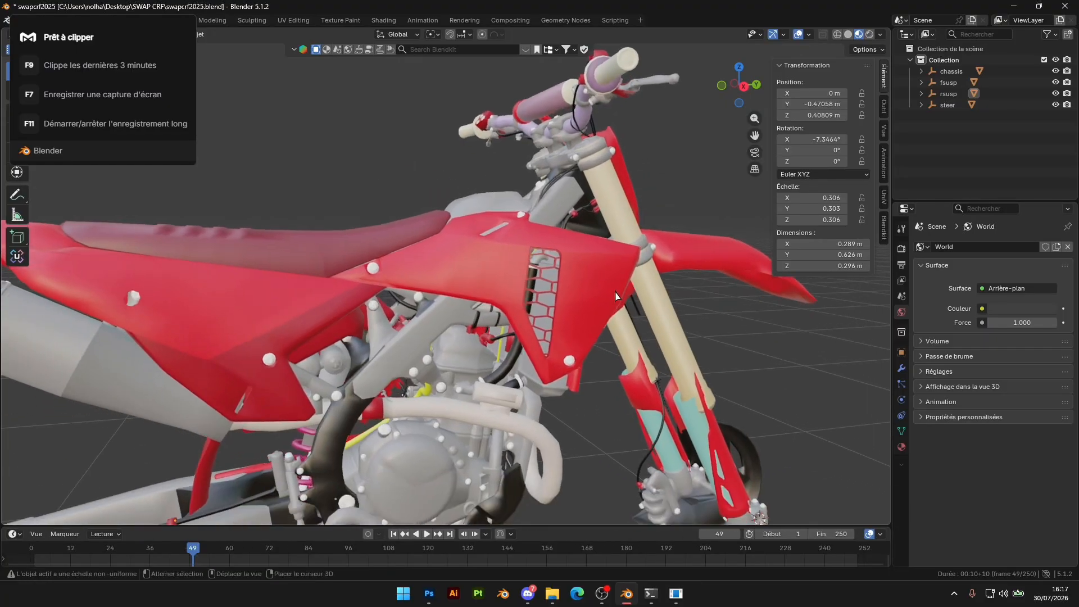
{"action": "middle_click_drag", "start_coordinate": [394, 244], "coordinate": [348, 292]}
{"action": "scroll", "coordinate": [458, 287], "scroll_direction": "down", "scroll_amount": 3}
{"action": "scroll", "coordinate": [215, 234], "scroll_direction": "up", "scroll_amount": 5}
{"action": "scroll", "coordinate": [281, 243], "scroll_direction": "down", "scroll_amount": 5}
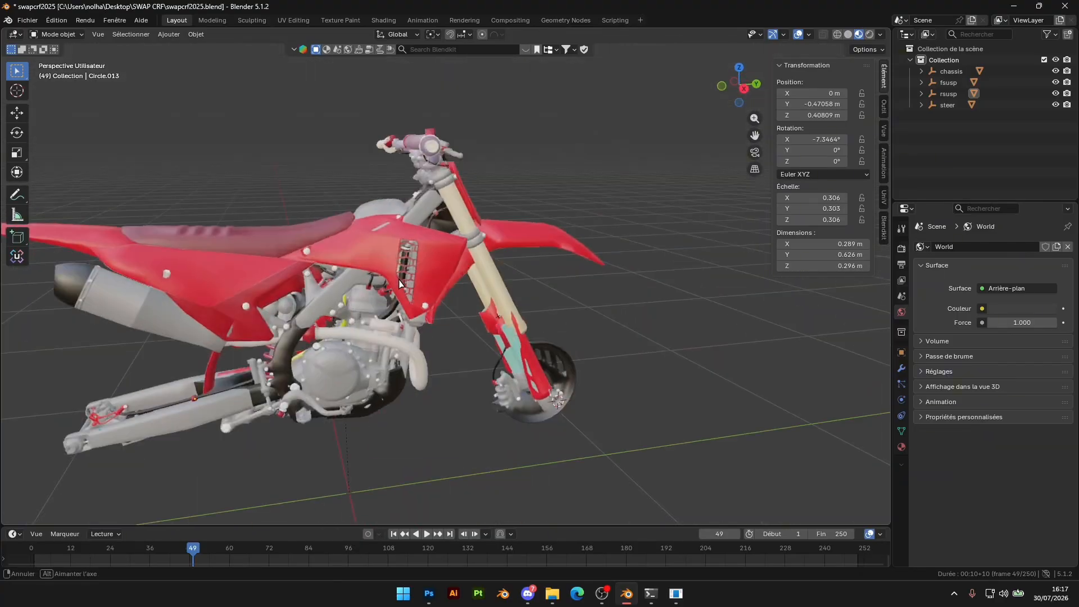
Switch to Photoshop and review the layers and part groups of the 2025 CRF450.psd template
{"action": "left_click", "coordinate": [428, 594]}
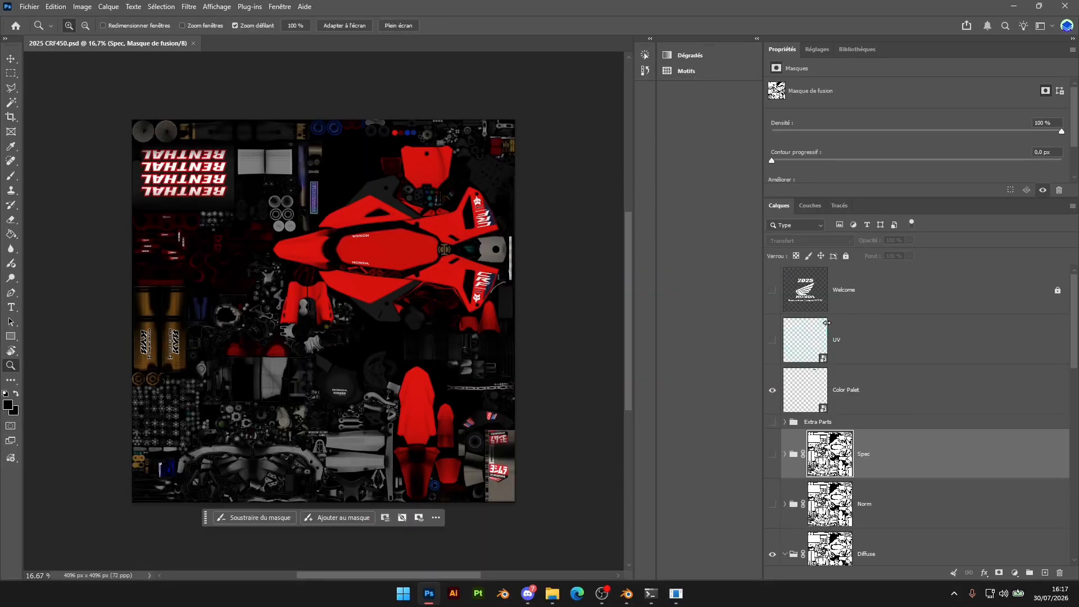
{"action": "scroll", "coordinate": [945, 371], "scroll_direction": "down", "scroll_amount": 5}
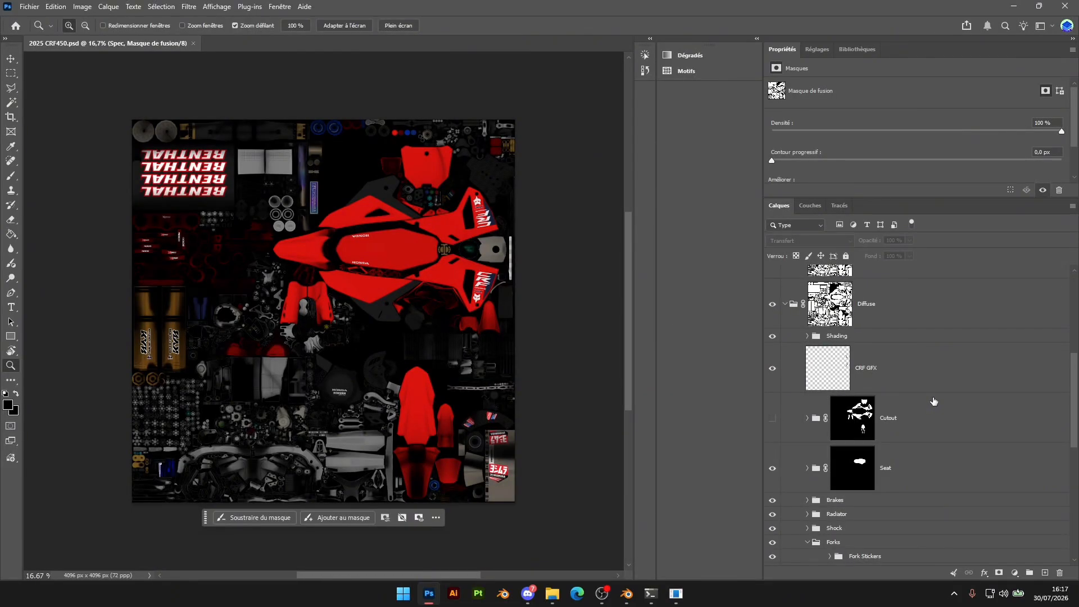
{"action": "scroll", "coordinate": [928, 401], "scroll_direction": "down", "scroll_amount": 5}
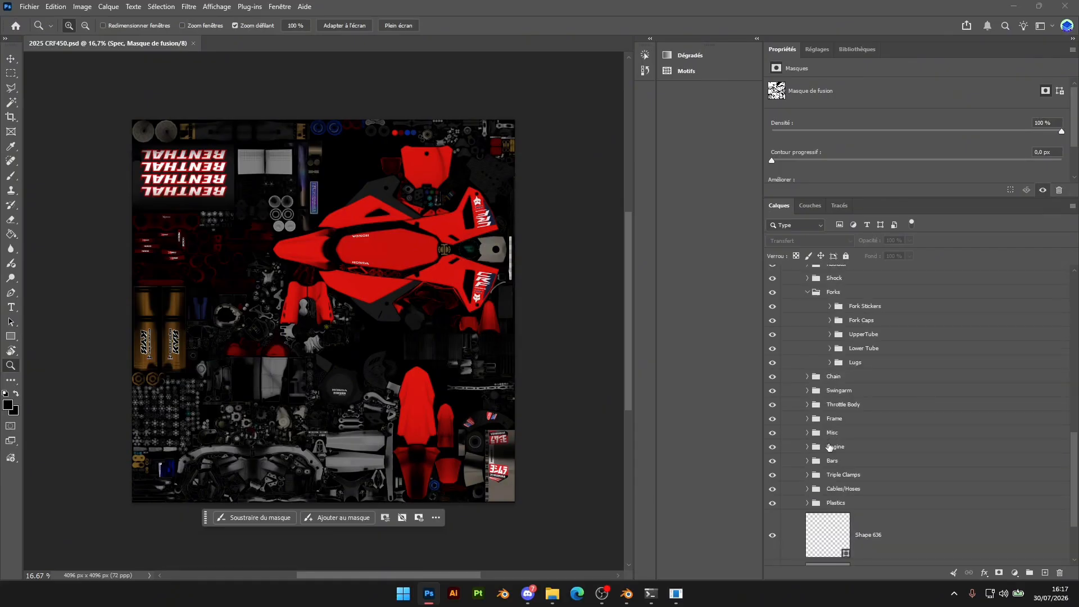
{"action": "scroll", "coordinate": [960, 351], "scroll_direction": "up", "scroll_amount": 10}
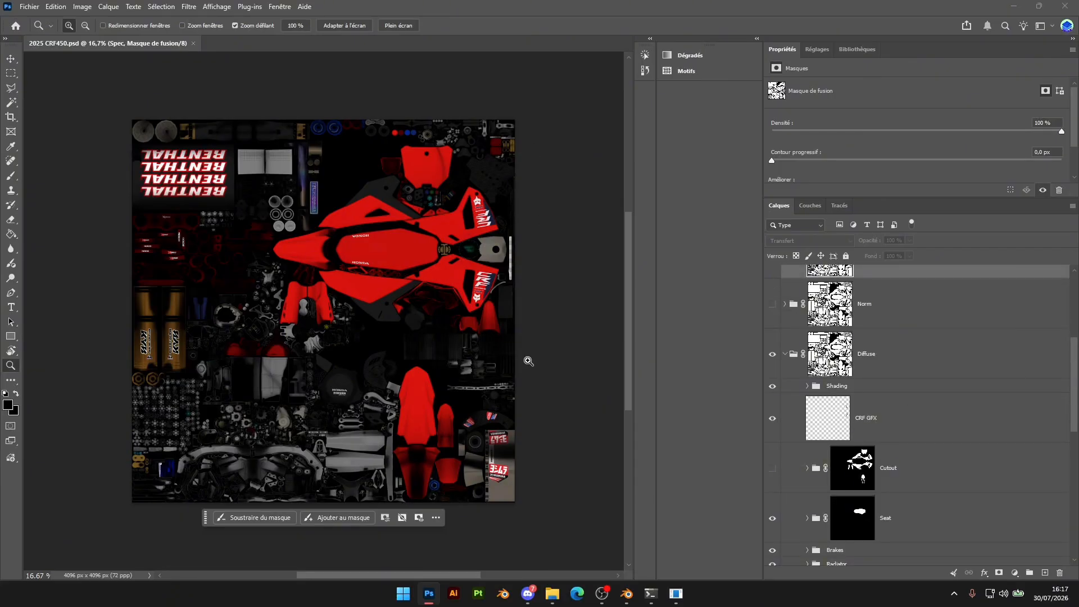
{"action": "scroll", "coordinate": [972, 404], "scroll_direction": "up", "scroll_amount": 4}
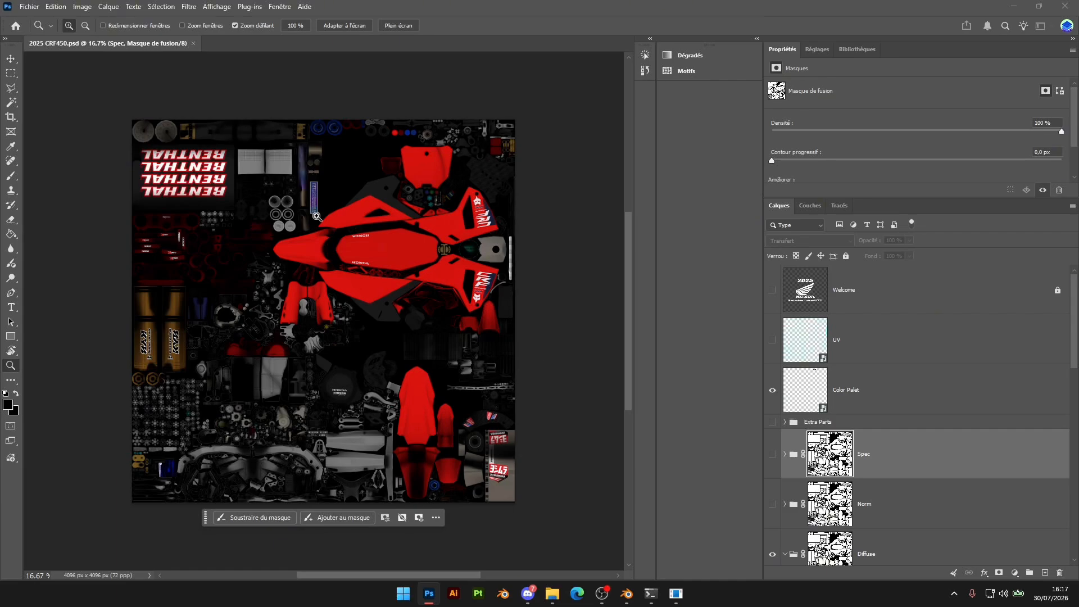
Switch to File Explorer and create a folder named CRF2K25.fbm inside the SWAP CRF folder
{"action": "left_click", "coordinate": [1013, 6]}
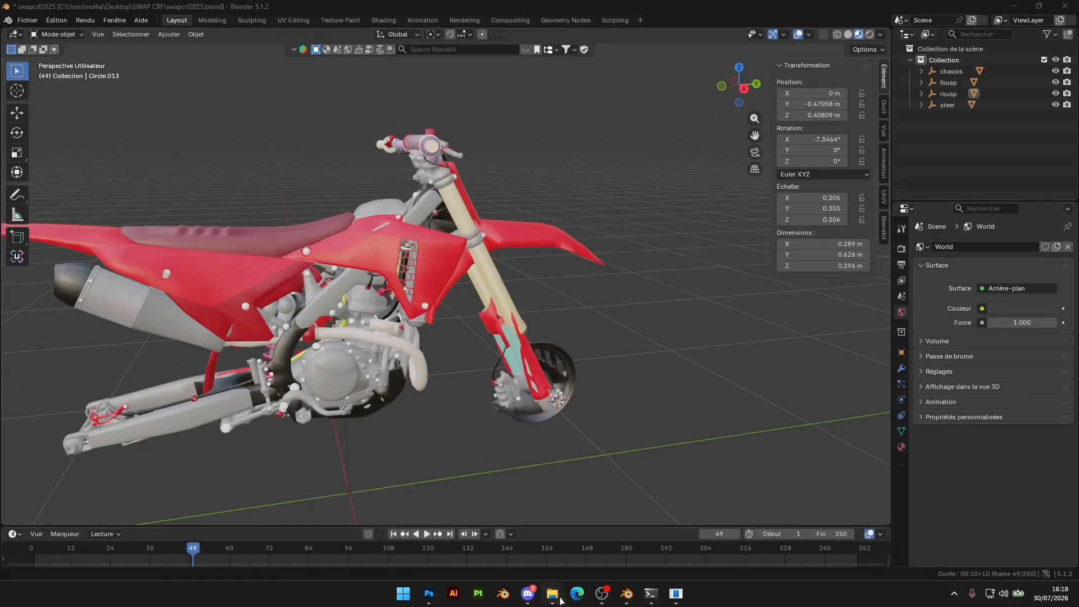
{"action": "mouse_move", "coordinate": [552, 593]}
{"action": "left_click", "coordinate": [605, 544]}
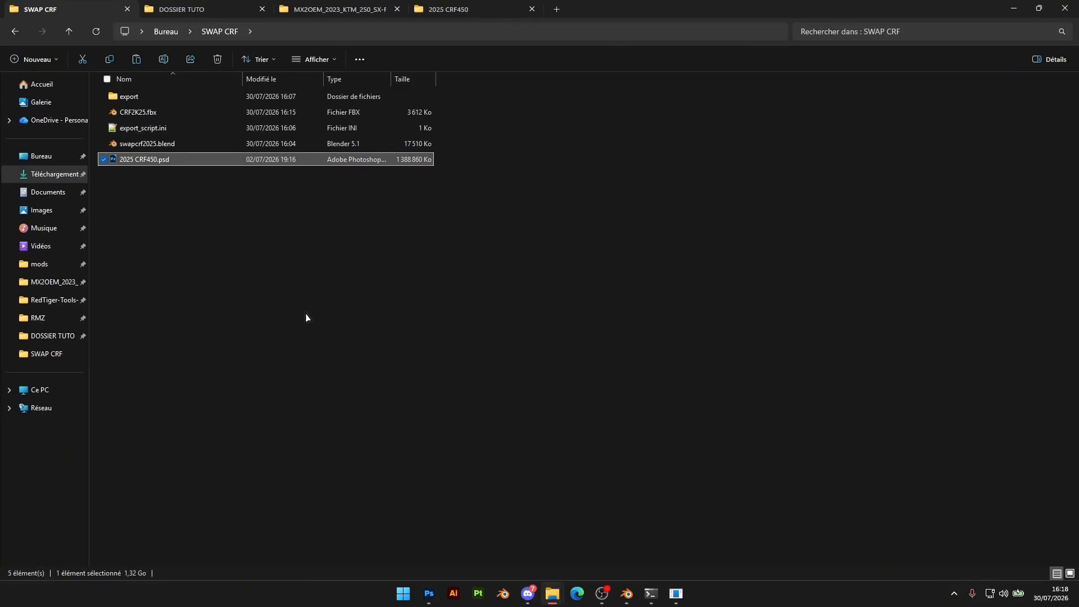
{"action": "left_click", "coordinate": [181, 251]}
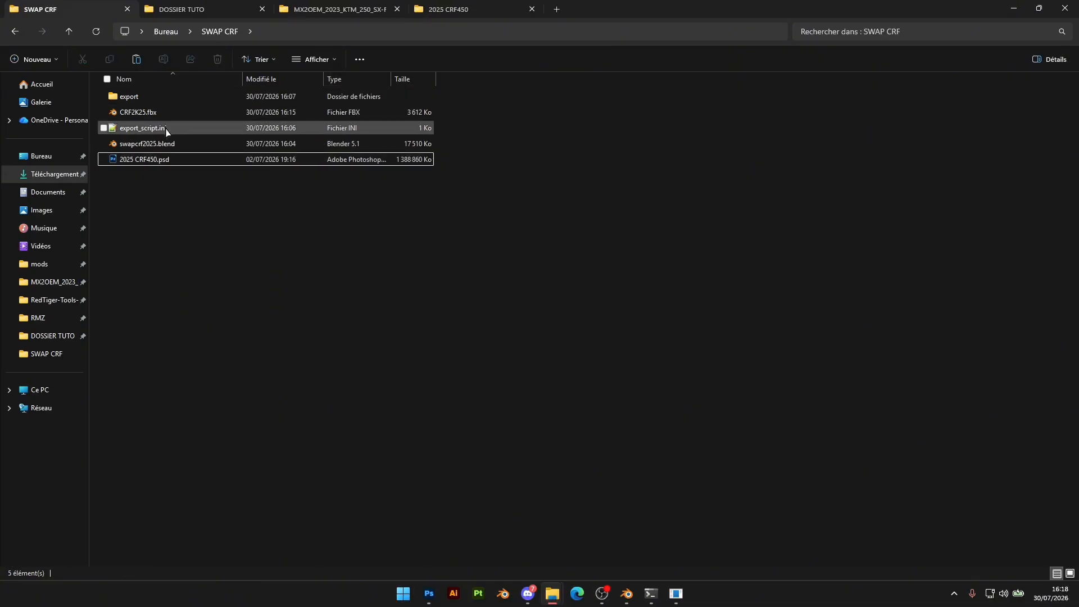
{"action": "right_click", "coordinate": [169, 226]}
{"action": "mouse_move", "coordinate": [214, 348]}
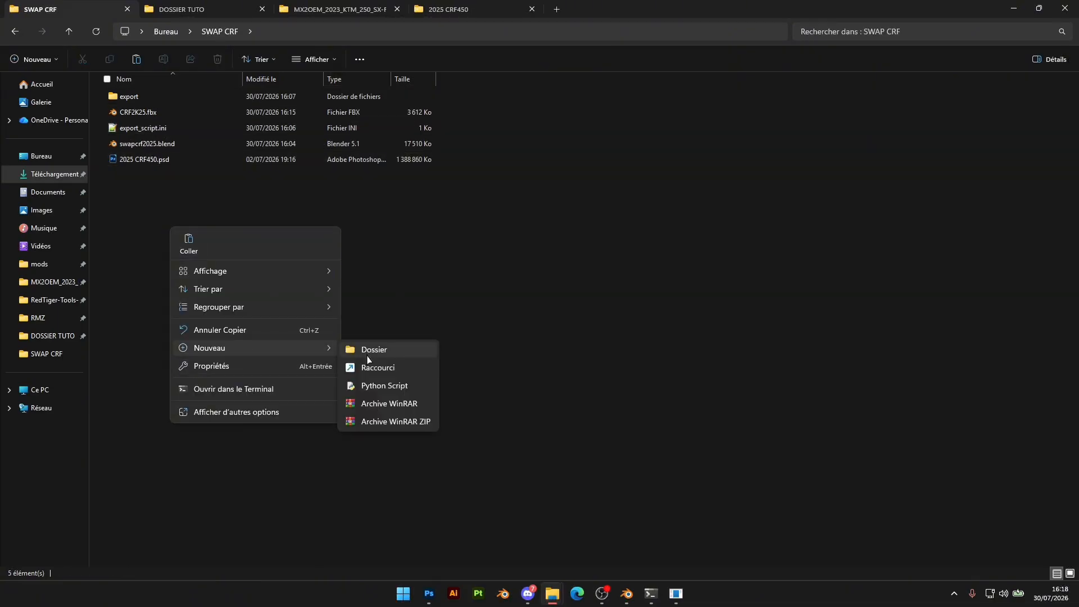
{"action": "left_click", "coordinate": [369, 353]}
{"action": "key", "text": "BackSpace"}
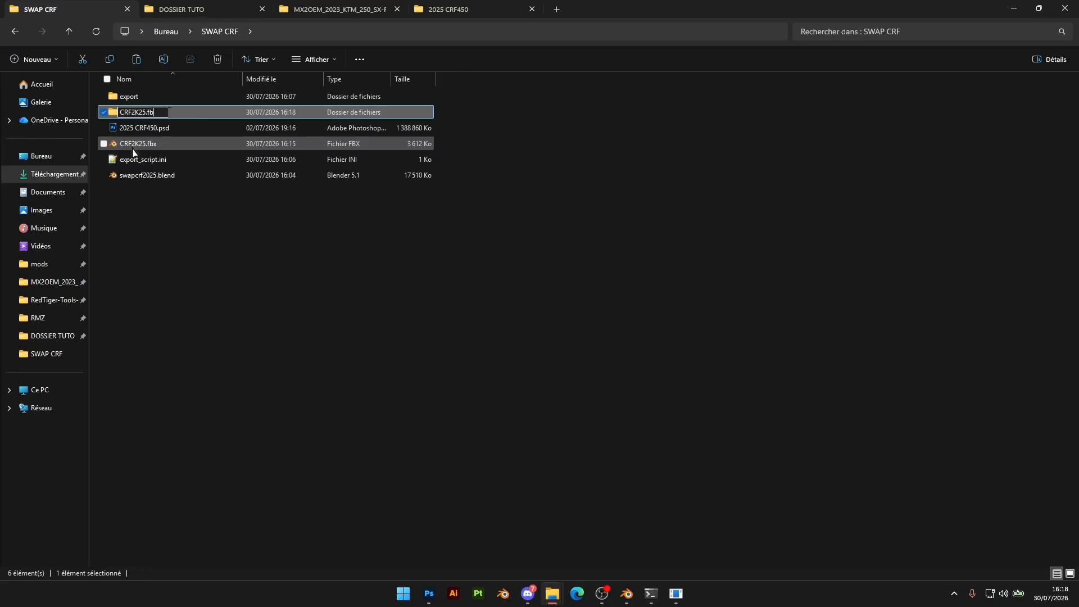
{"action": "left_click", "coordinate": [180, 308]}
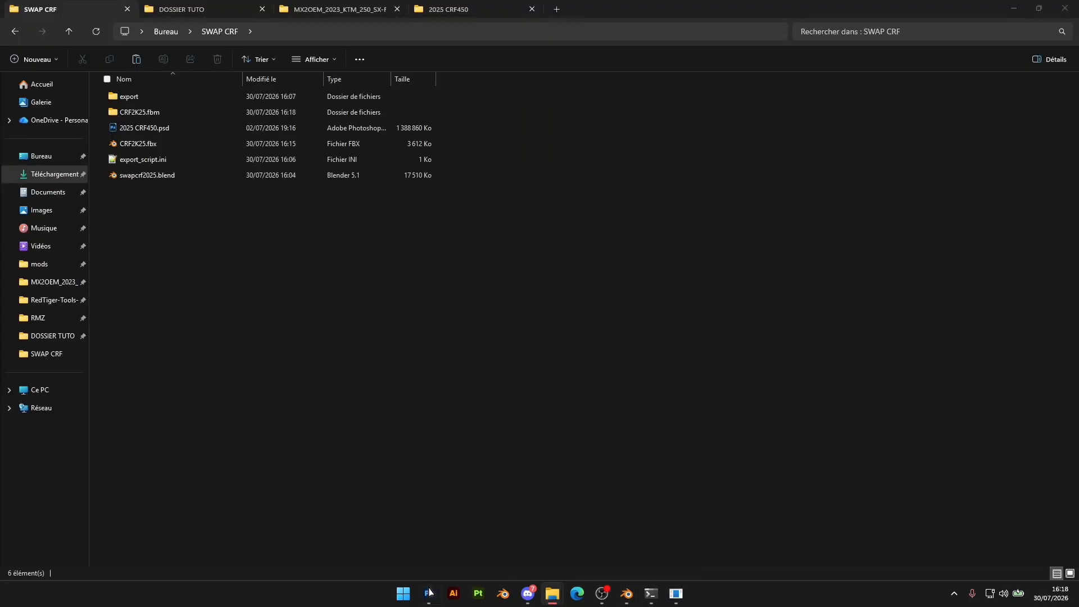
Switch to Photoshop and save a copy of the template as Targa file bike.tga in CRF2K25.fbm at 24 bits/pixel
{"action": "left_click", "coordinate": [429, 593]}
{"action": "left_click", "coordinate": [30, 7]}
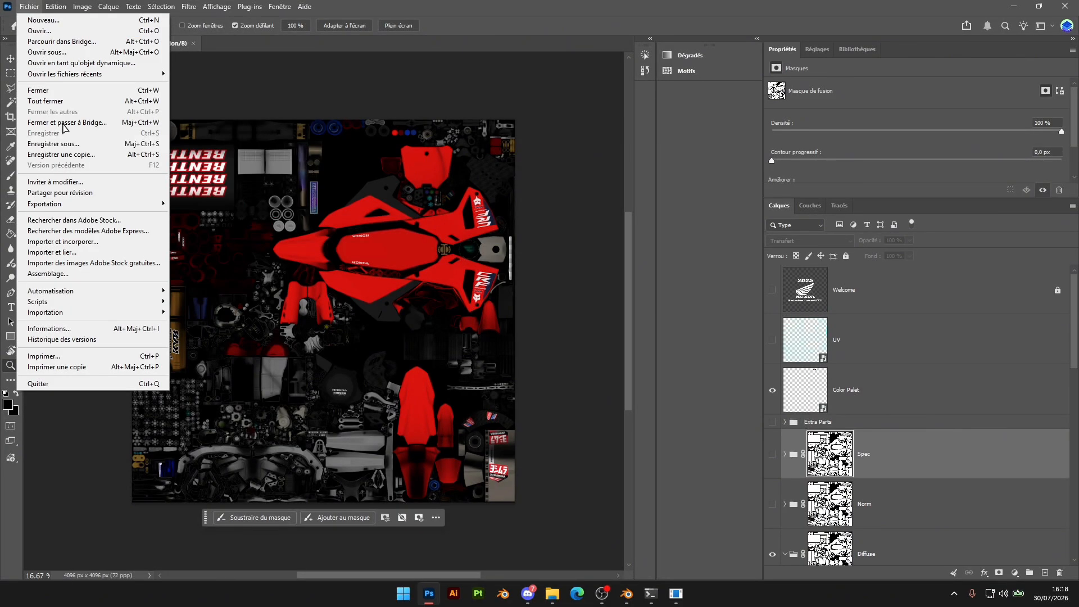
{"action": "left_click", "coordinate": [74, 159]}
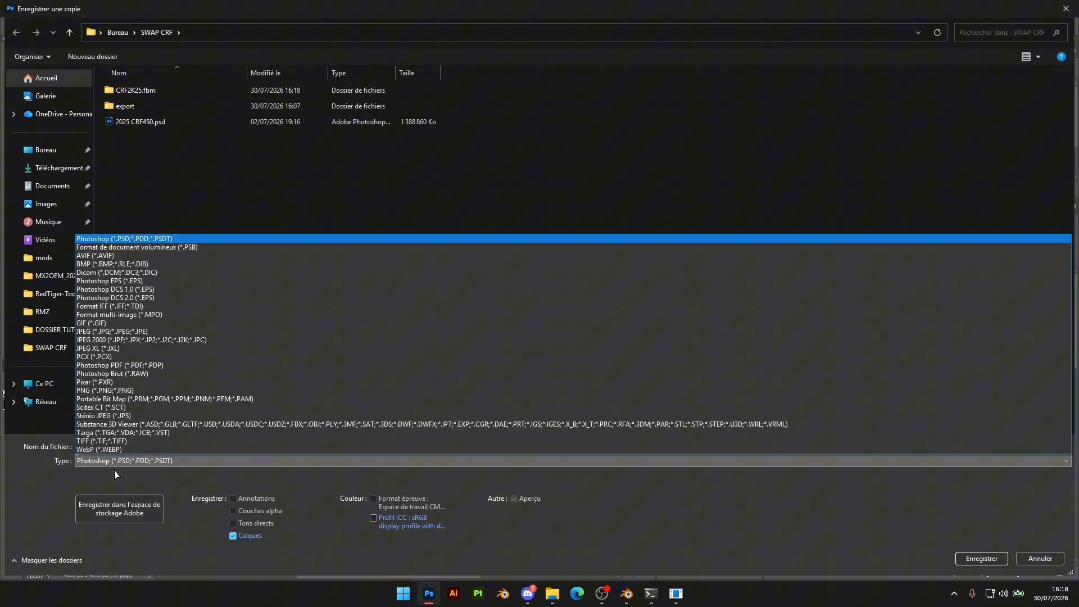
{"action": "left_click", "coordinate": [107, 463]}
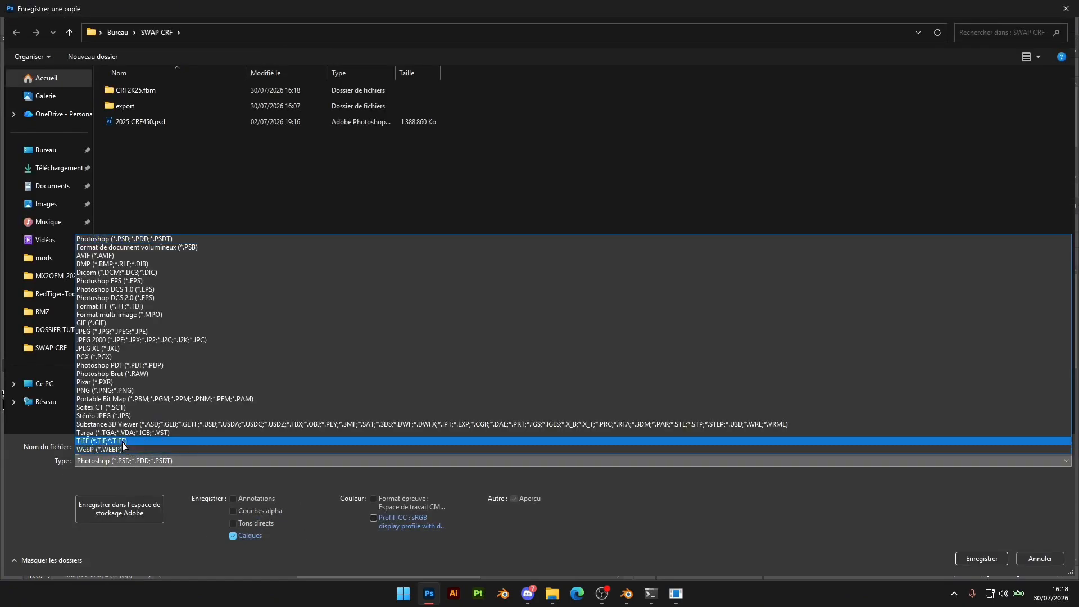
{"action": "left_click", "coordinate": [124, 434]}
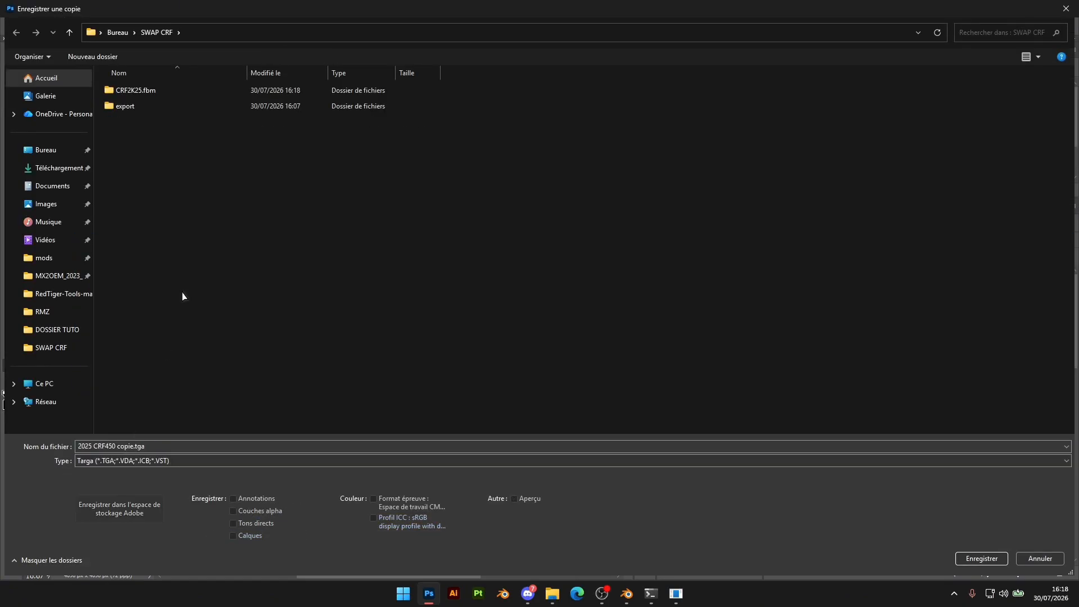
{"action": "double_click", "coordinate": [142, 92]}
{"action": "left_click", "coordinate": [132, 447]}
{"action": "left_click", "coordinate": [131, 448]}
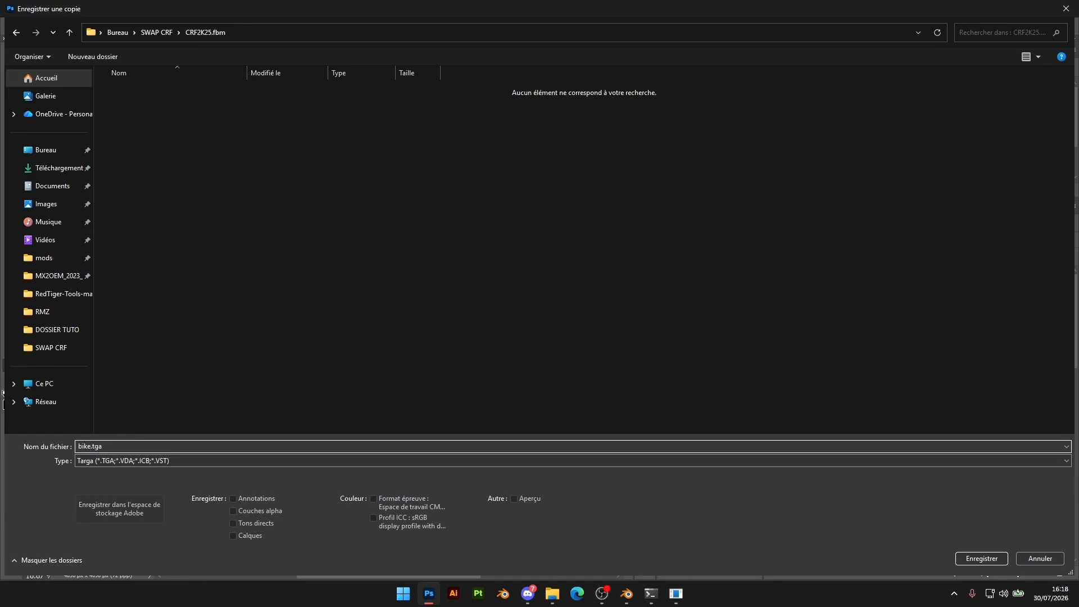
{"action": "left_click", "coordinate": [992, 558]}
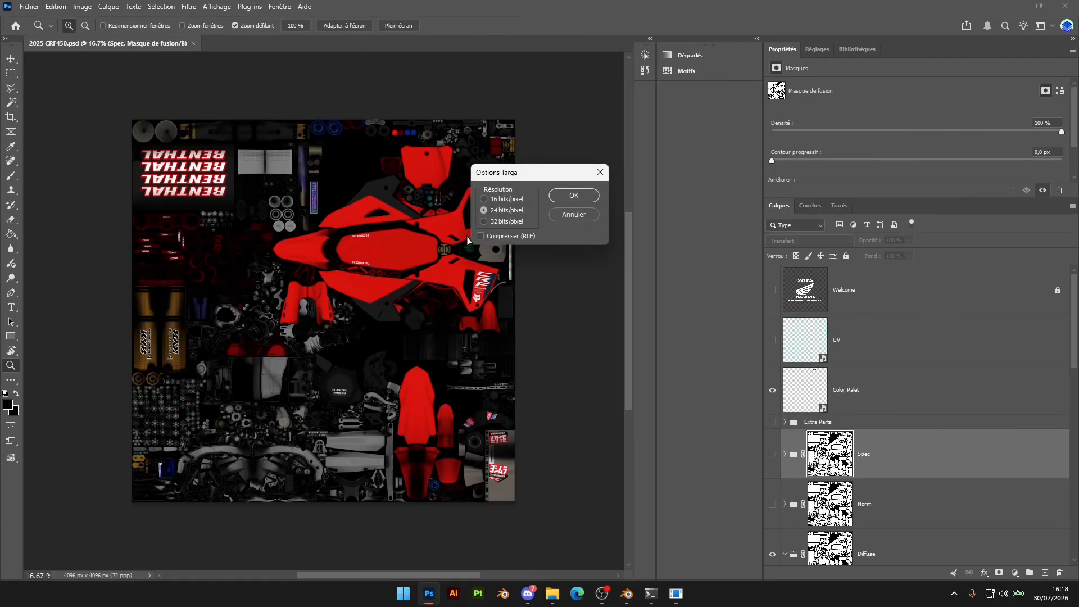
{"action": "left_click", "coordinate": [573, 196]}
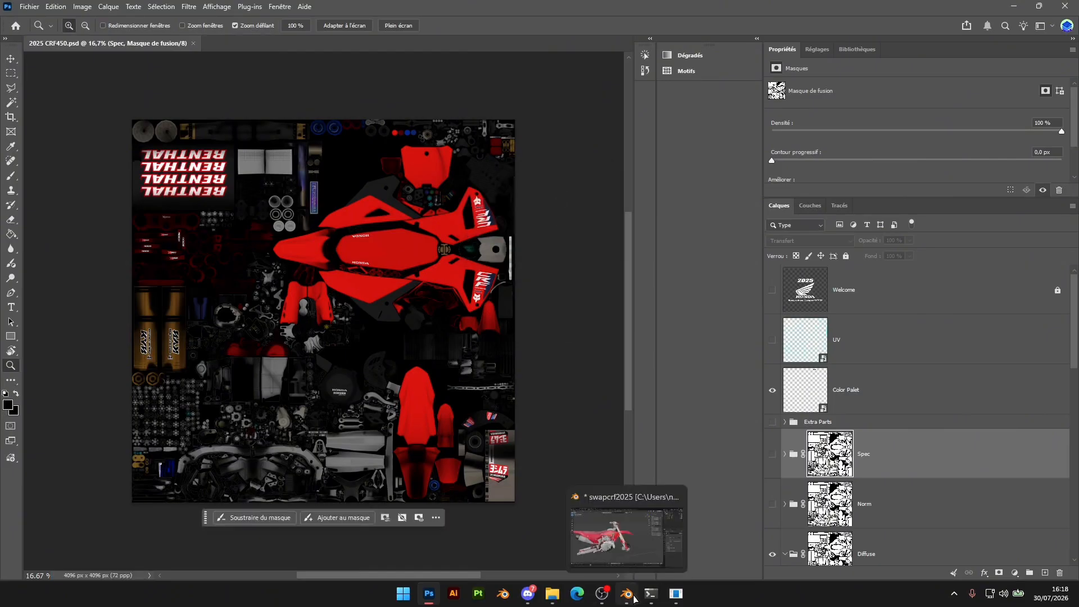
Switch to Blender, select the chassis mesh, and remove all of its materials
{"action": "left_click", "coordinate": [630, 595]}
{"action": "middle_click_drag", "start_coordinate": [626, 421], "coordinate": [475, 420]}
{"action": "scroll", "coordinate": [616, 354], "scroll_direction": "down", "scroll_amount": 2}
{"action": "left_click", "coordinate": [474, 420]}
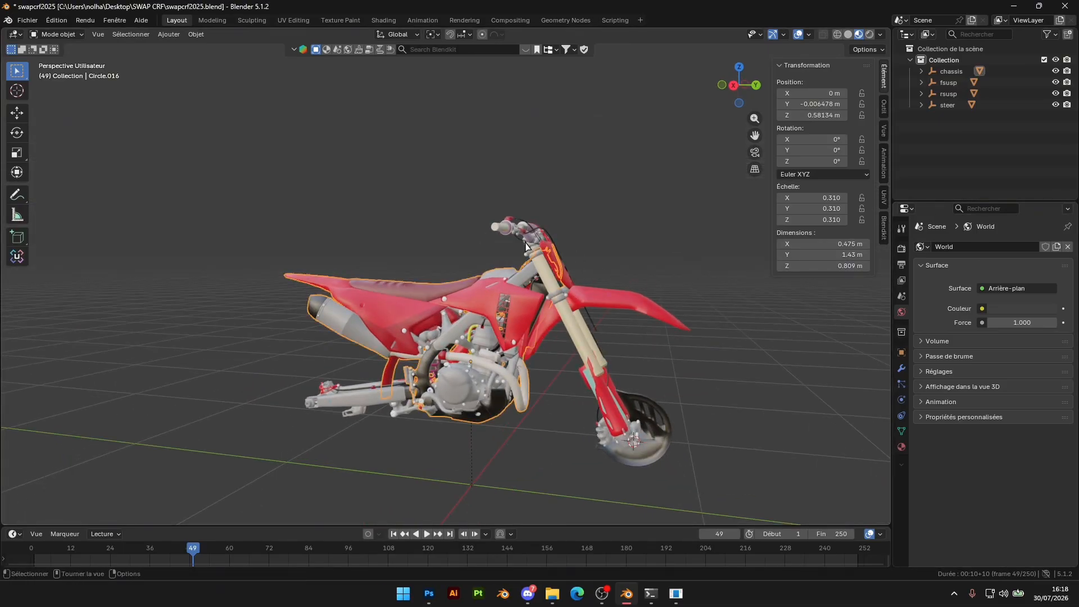
{"action": "left_click", "coordinate": [902, 448]}
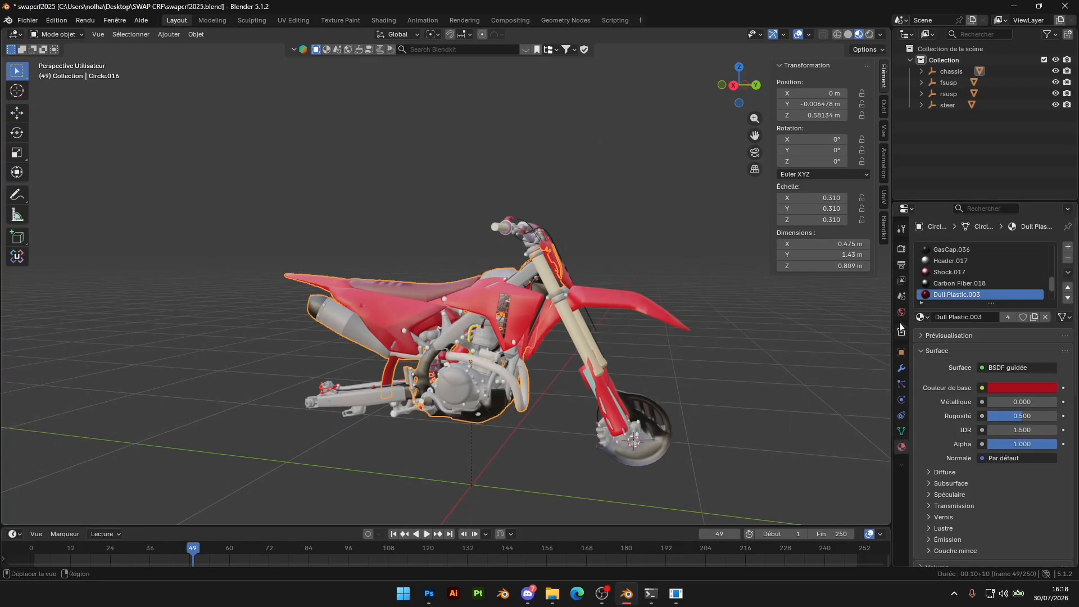
{"action": "left_click", "coordinate": [1067, 272]}
{"action": "left_click", "coordinate": [1005, 332]}
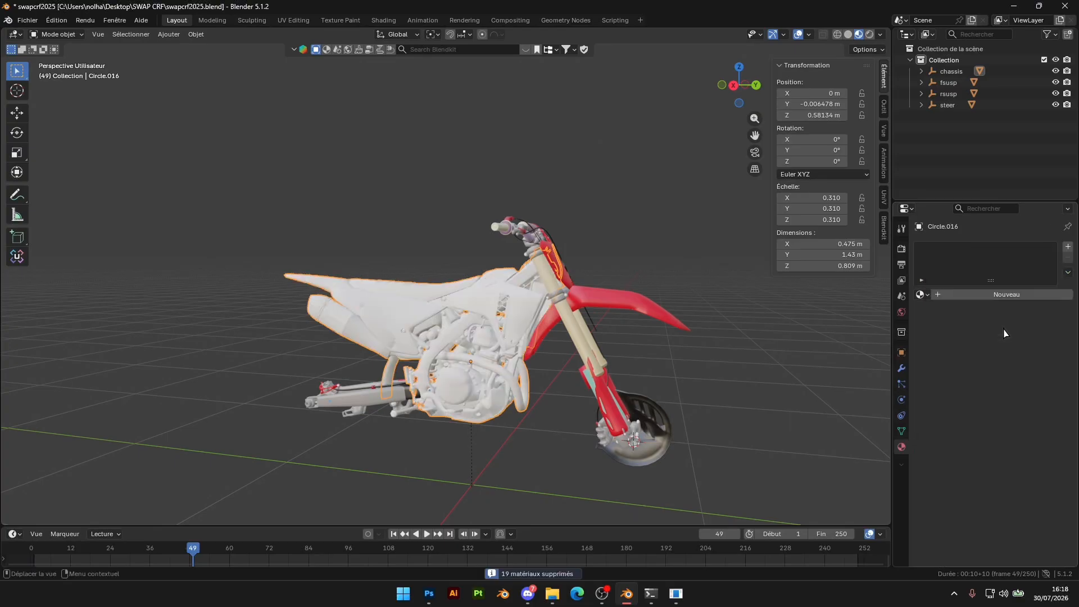
Add a new material to the chassis mesh and name it bike
{"action": "left_click", "coordinate": [960, 293]}
{"action": "double_click", "coordinate": [944, 250]}
{"action": "type", "text": "bike"}
{"action": "key", "text": "Return"}
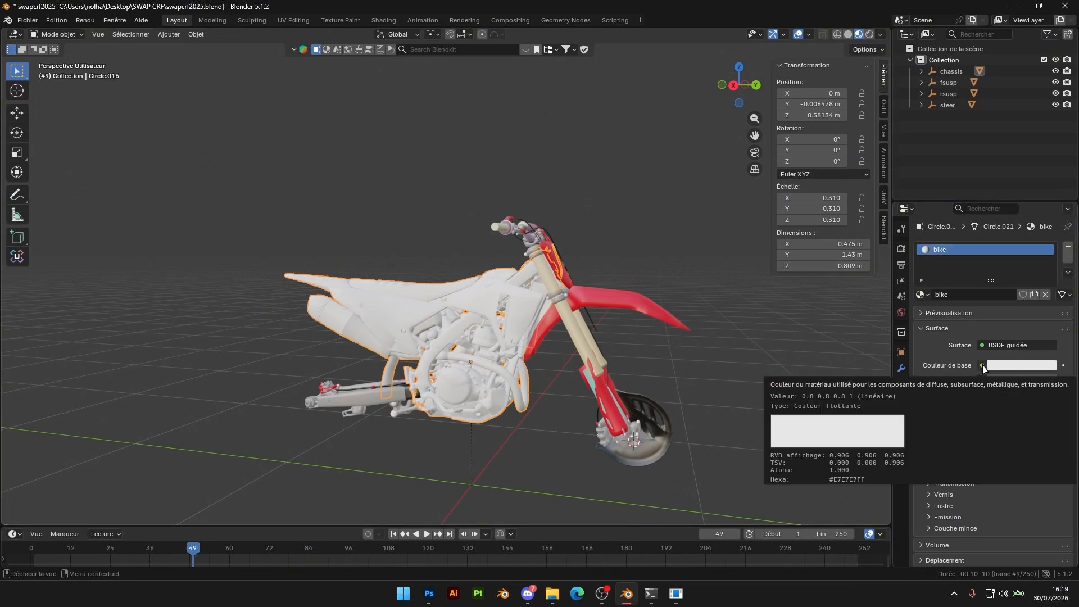
Link an image texture to the bike material's base colour, using bike.tga from the CRF2K25.fbm folder
{"action": "left_click", "coordinate": [983, 365]}
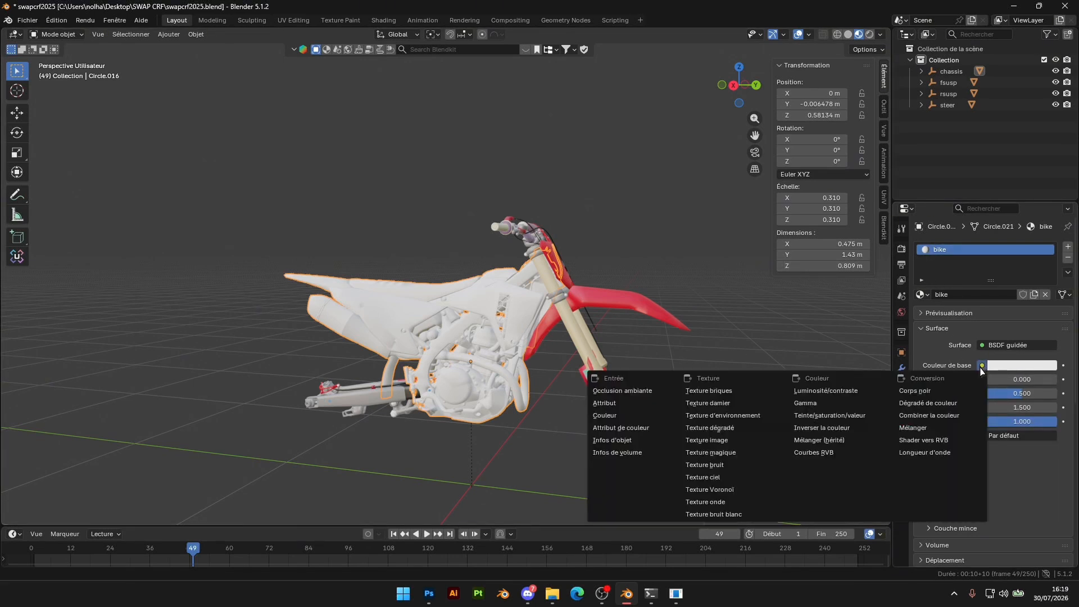
{"action": "left_click", "coordinate": [730, 443]}
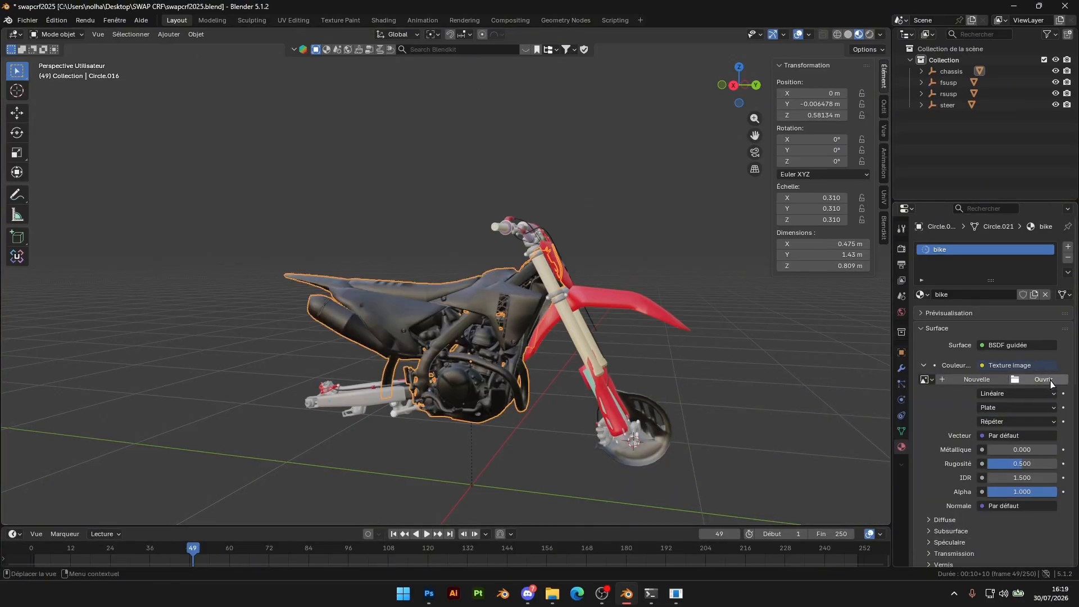
{"action": "left_click", "coordinate": [1039, 379]}
{"action": "double_click", "coordinate": [332, 95]}
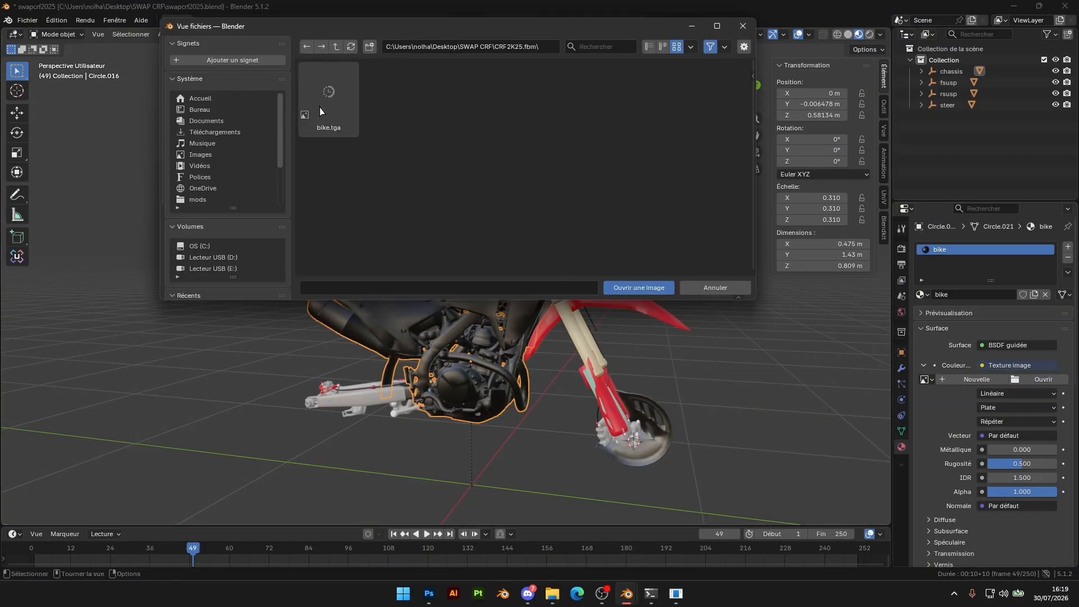
{"action": "double_click", "coordinate": [343, 93]}
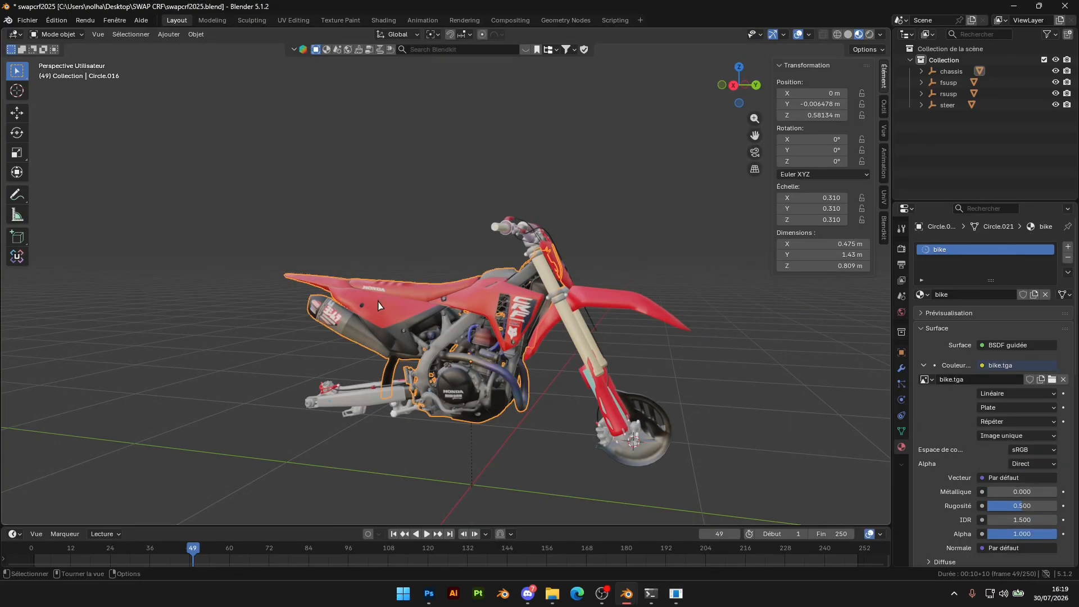
Select the steering mesh with the handlebar and front fender, remove all its materials, and assign the existing bike material
{"action": "middle_click_drag", "start_coordinate": [383, 246], "coordinate": [400, 247]}
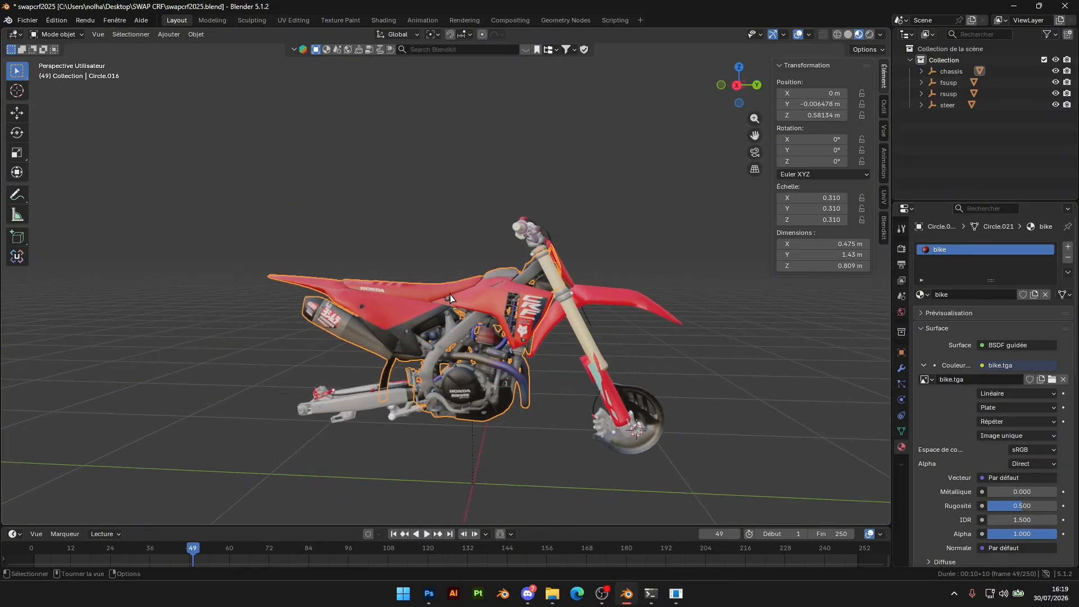
{"action": "scroll", "coordinate": [450, 299], "scroll_direction": "up", "scroll_amount": 3}
{"action": "middle_click_drag", "start_coordinate": [450, 298], "coordinate": [399, 225], "text": "shift"}
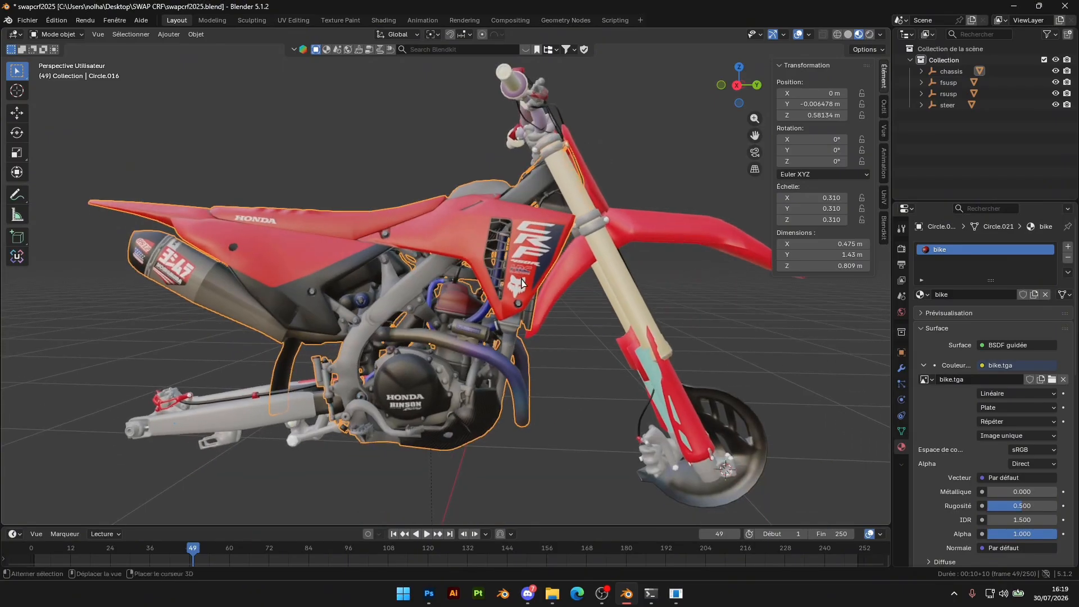
{"action": "left_click", "coordinate": [673, 226]}
{"action": "left_click", "coordinate": [1068, 272]}
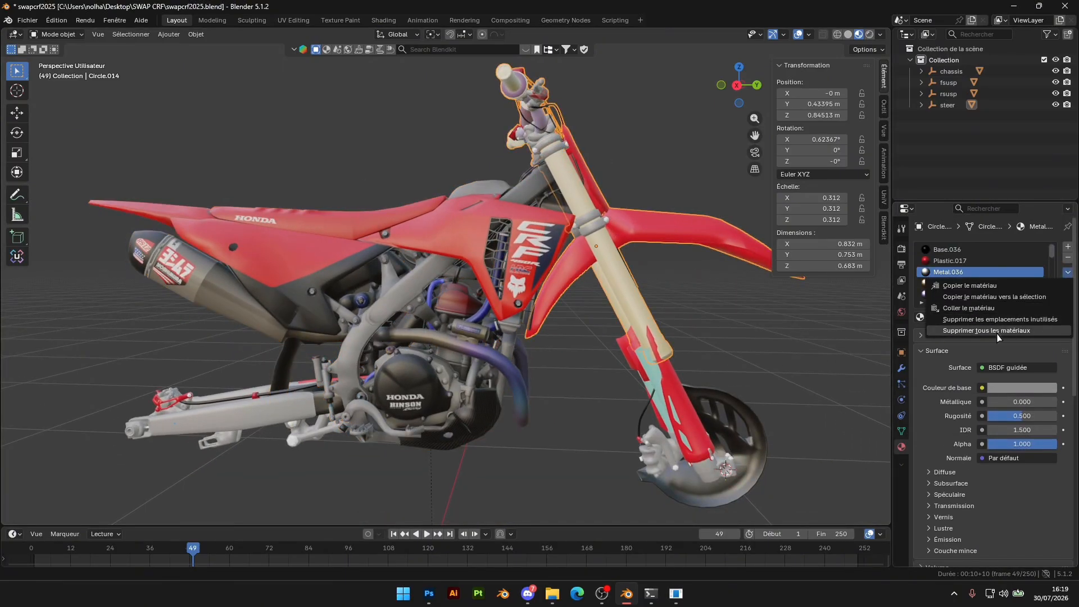
{"action": "left_click", "coordinate": [995, 332]}
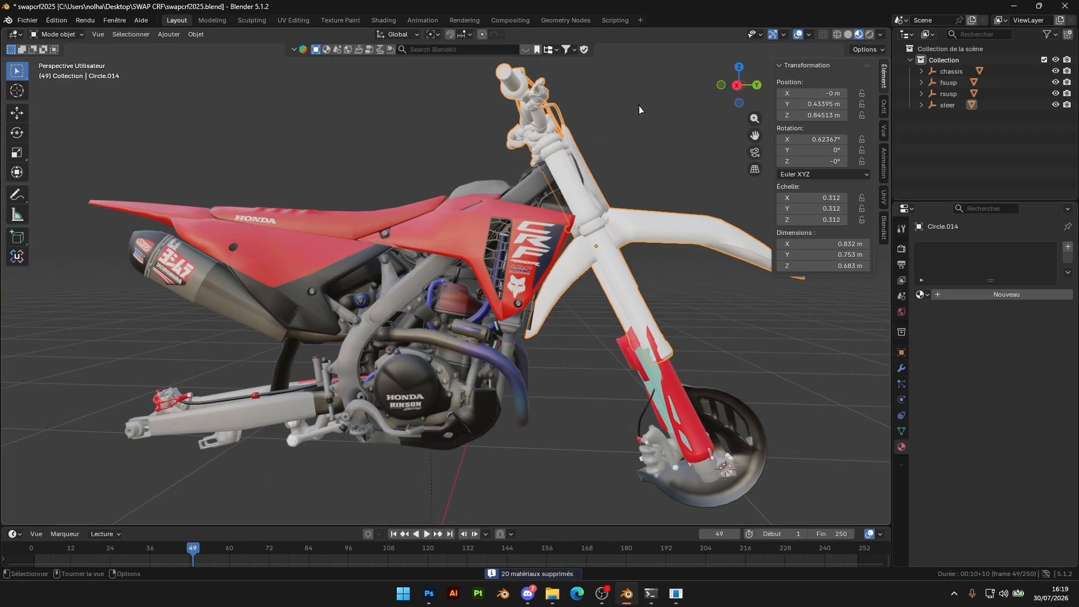
{"action": "left_click", "coordinate": [921, 295]}
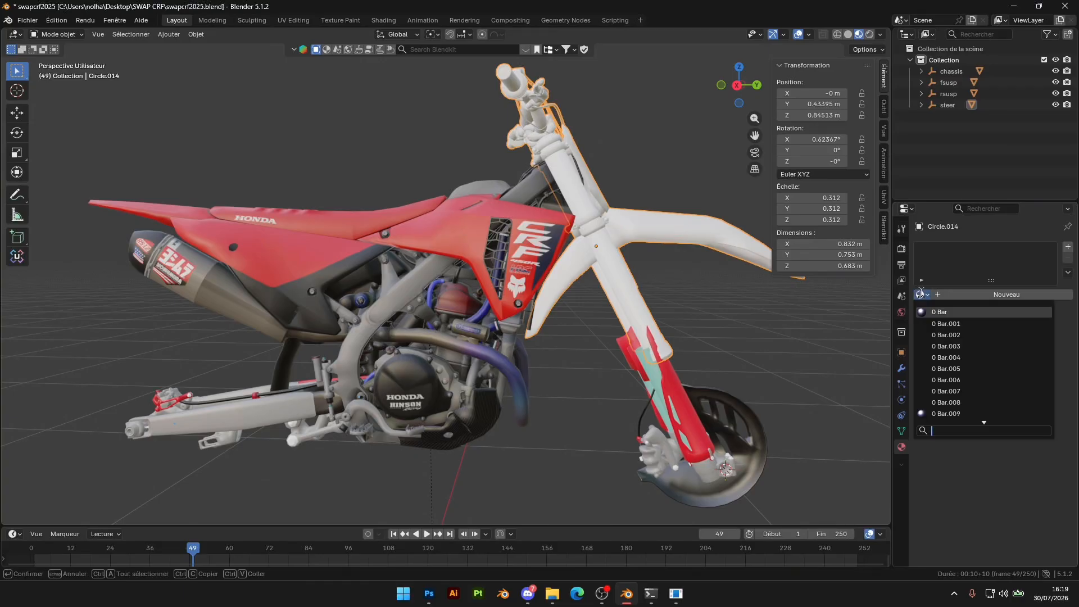
{"action": "type", "text": "bike"}
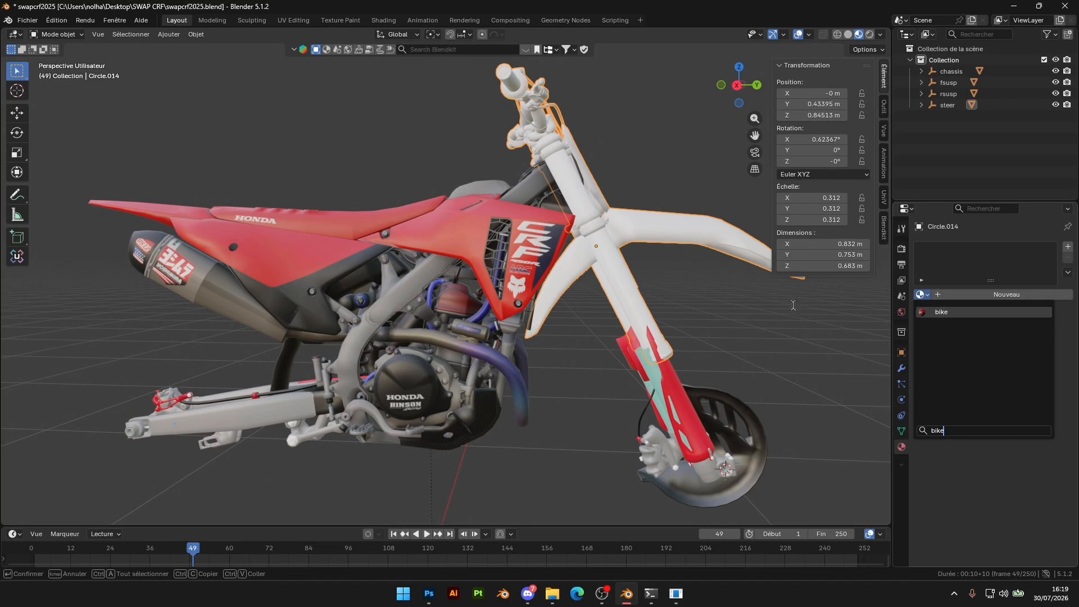
{"action": "key", "text": "Return"}
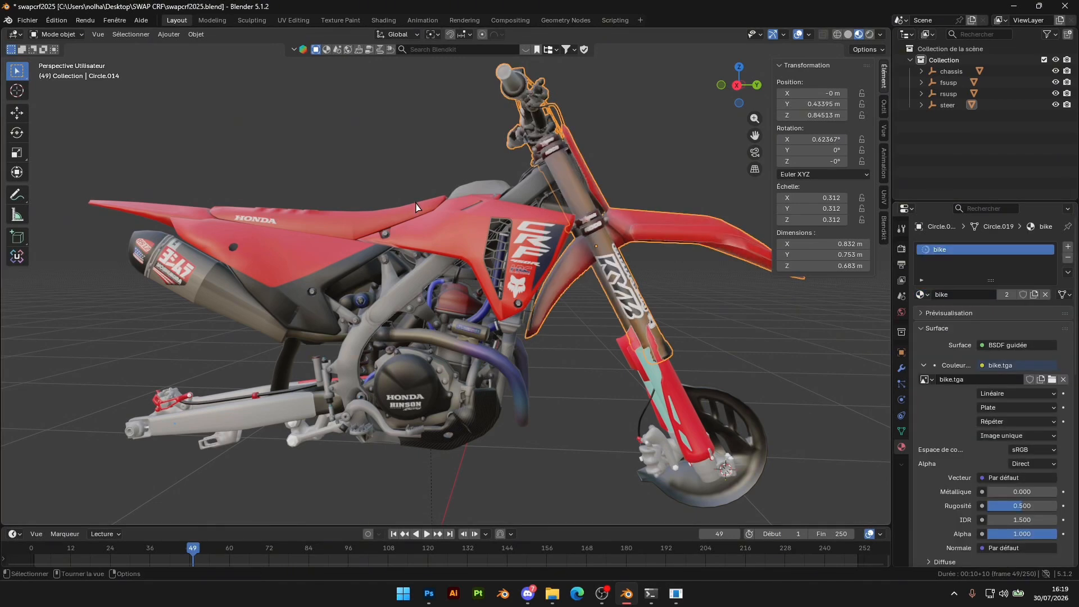
Select the lower front suspension mesh, remove all its materials, and assign the existing bike material
{"action": "middle_click_drag", "start_coordinate": [691, 361], "coordinate": [588, 303], "text": "shift"}
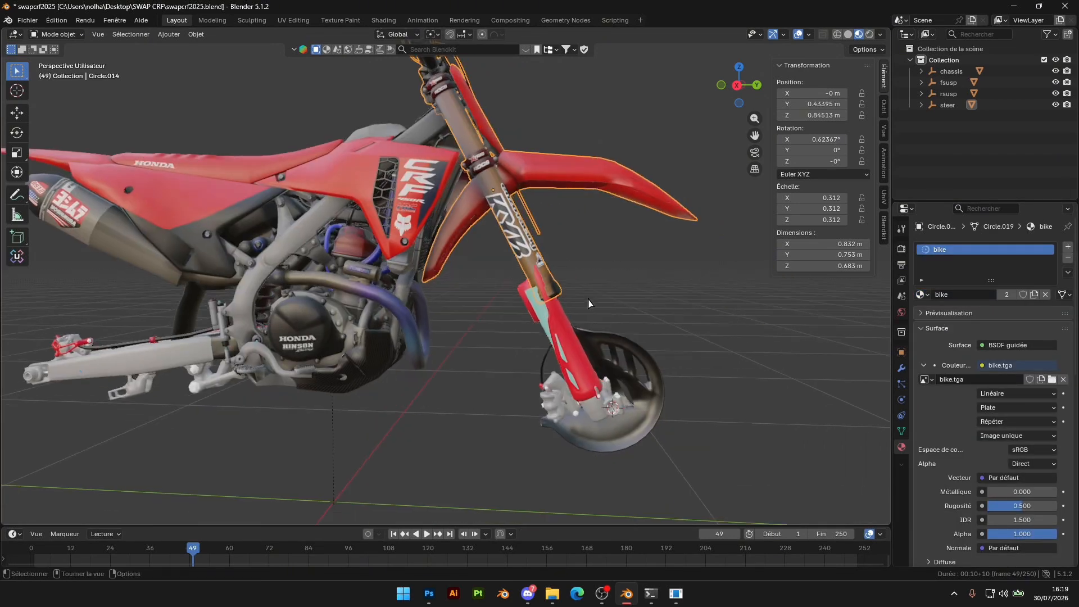
{"action": "left_click", "coordinate": [564, 348]}
{"action": "left_click", "coordinate": [1068, 272]}
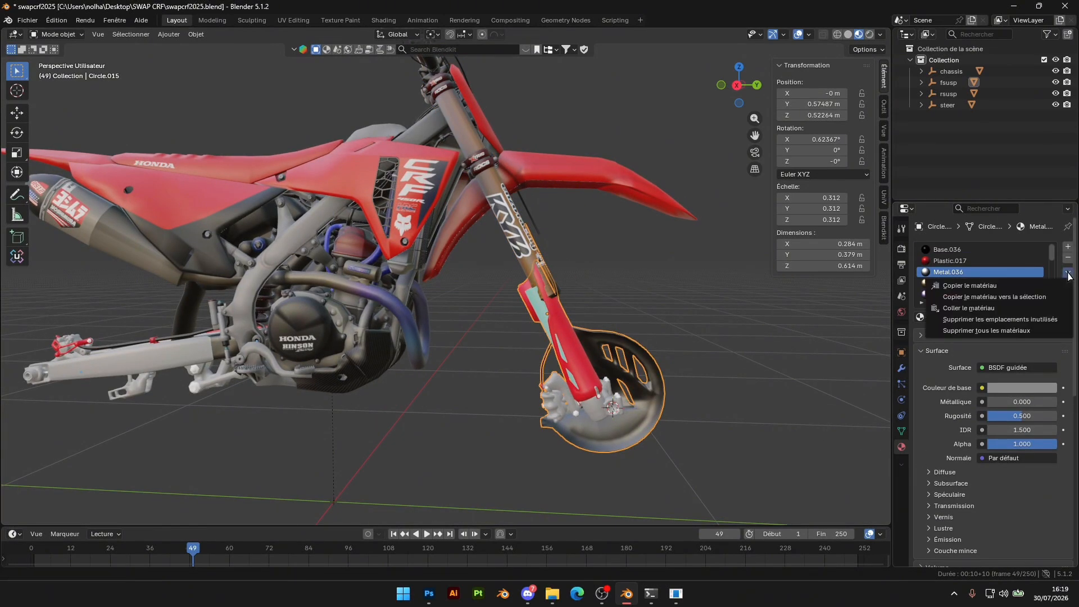
{"action": "left_click", "coordinate": [980, 331]}
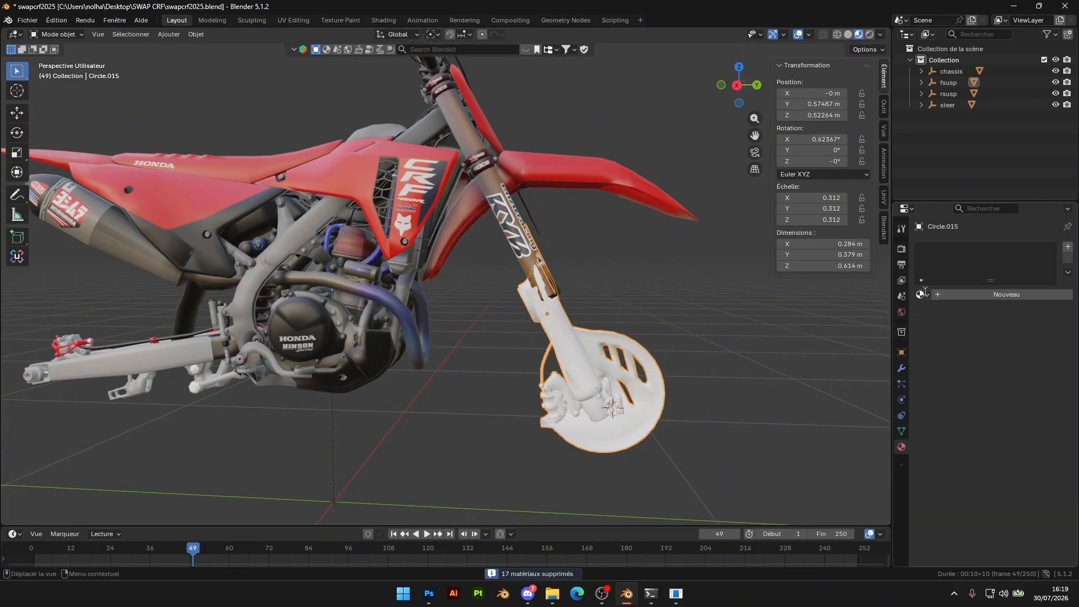
{"action": "left_click", "coordinate": [922, 294]}
{"action": "type", "text": "bike"}
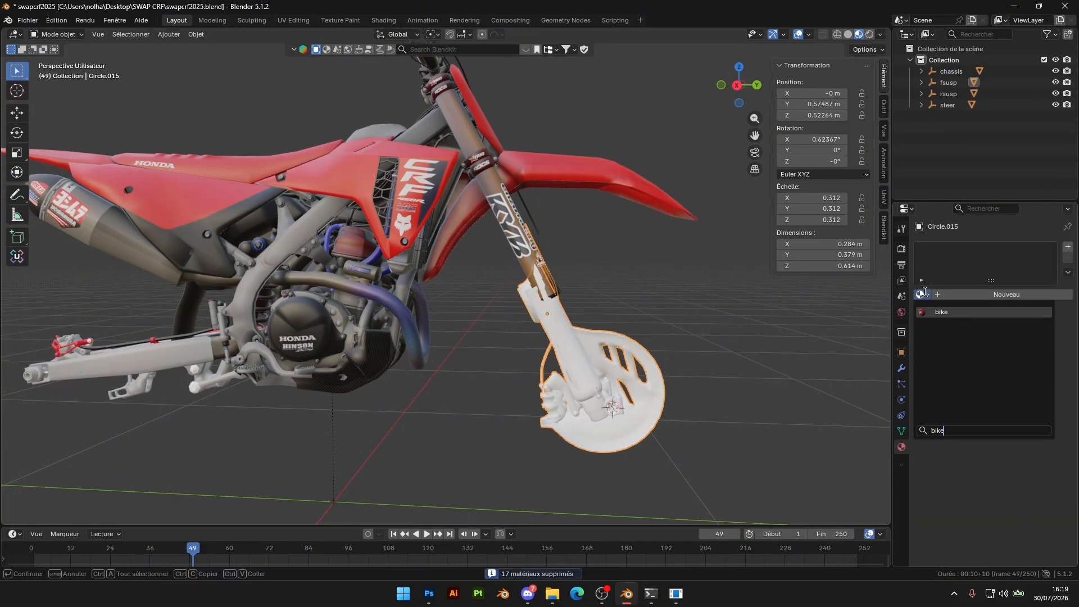
{"action": "key", "text": "Return"}
Select the rear swingarm mesh, remove all its materials, and assign the existing bike material
{"action": "left_click", "coordinate": [220, 326]}
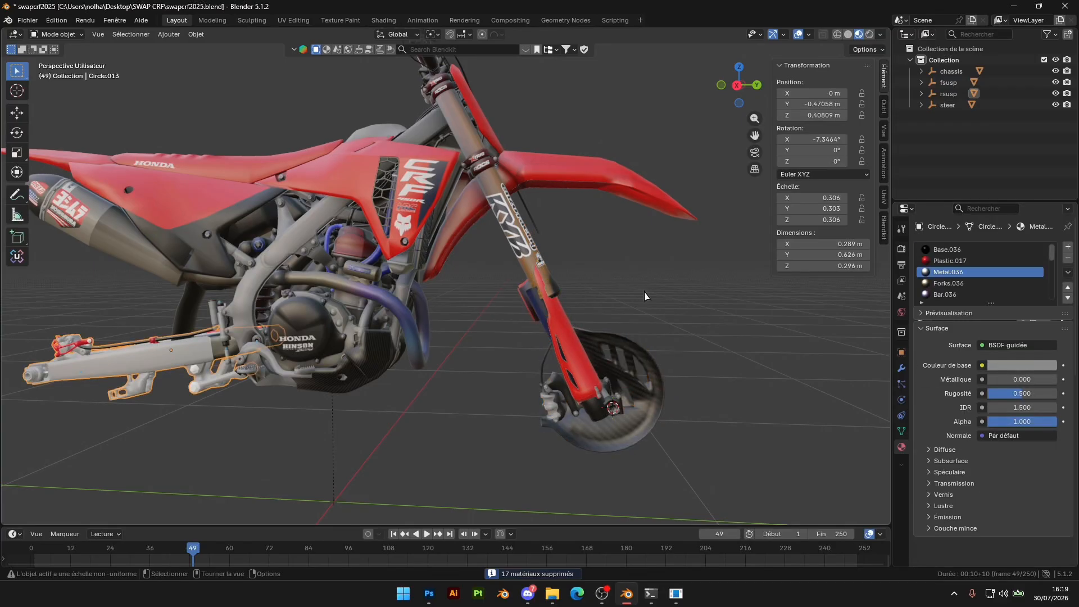
{"action": "left_click", "coordinate": [1068, 273]}
{"action": "left_click", "coordinate": [998, 337]}
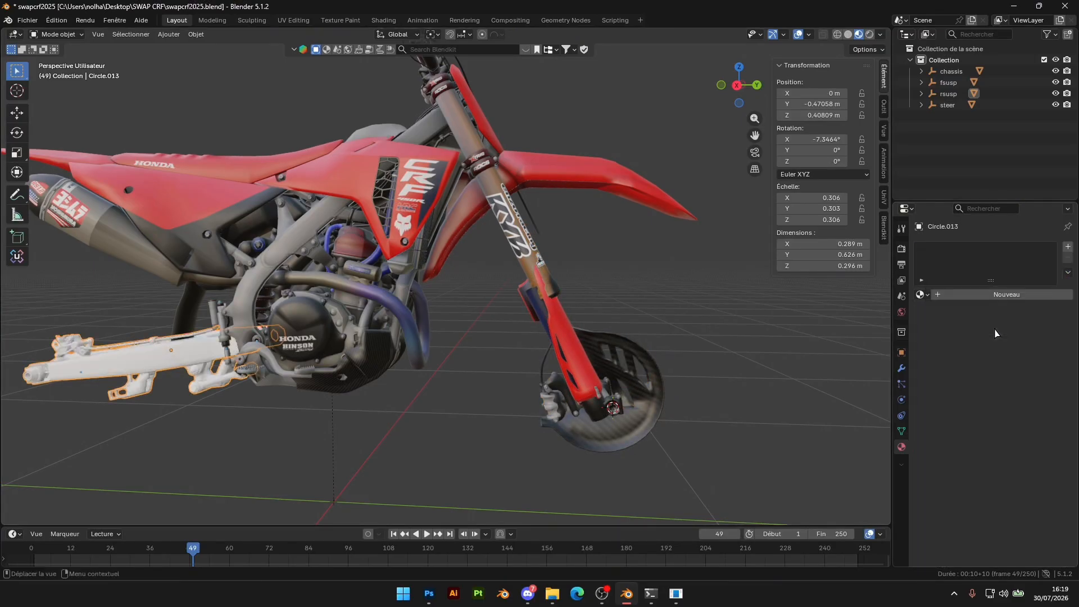
{"action": "left_click", "coordinate": [922, 293]}
{"action": "type", "text": "bike"}
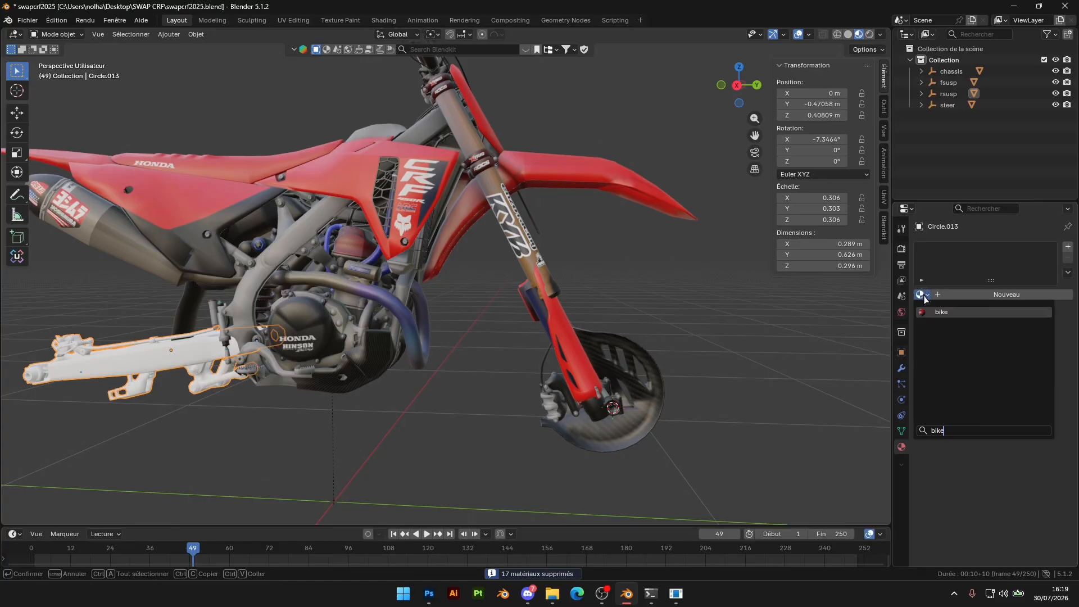
{"action": "key", "text": "Return"}
Unlink bike.tga from the bike material's base colour and load it again from the CRF2K25.fbm folder
{"action": "middle_click_drag", "start_coordinate": [437, 259], "coordinate": [525, 307], "text": "shift"}
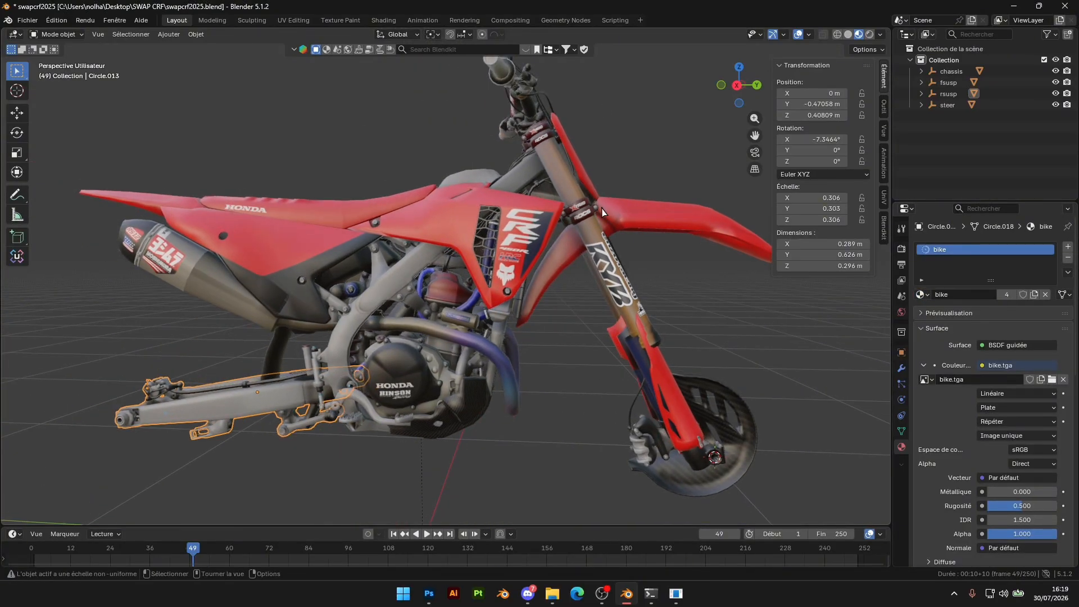
{"action": "middle_click_drag", "start_coordinate": [480, 205], "coordinate": [502, 233]}
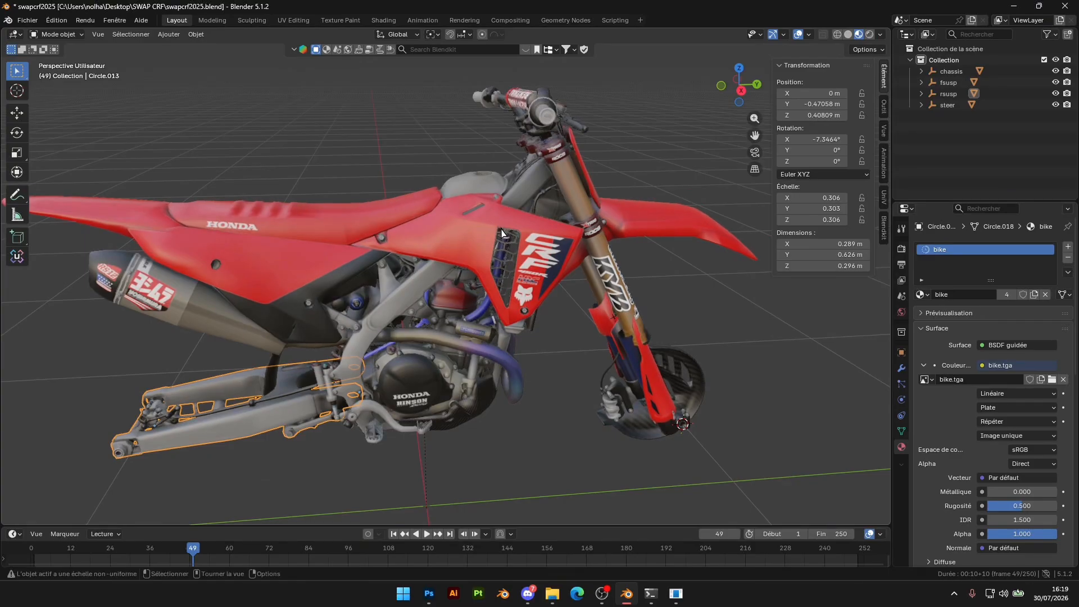
{"action": "left_click", "coordinate": [1063, 380]}
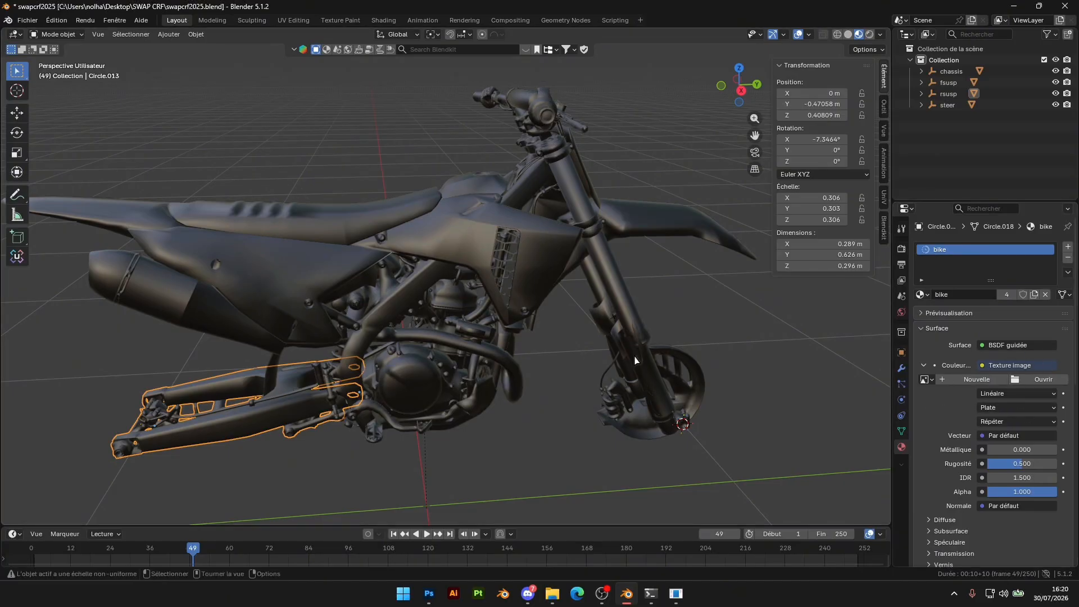
{"action": "left_click", "coordinate": [1044, 379]}
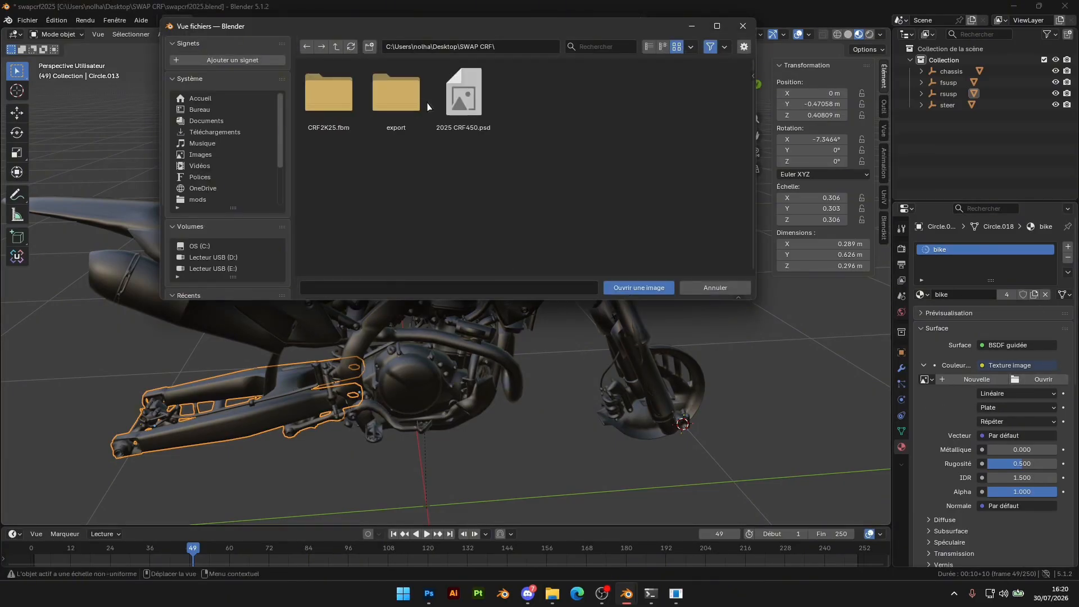
{"action": "double_click", "coordinate": [332, 107]}
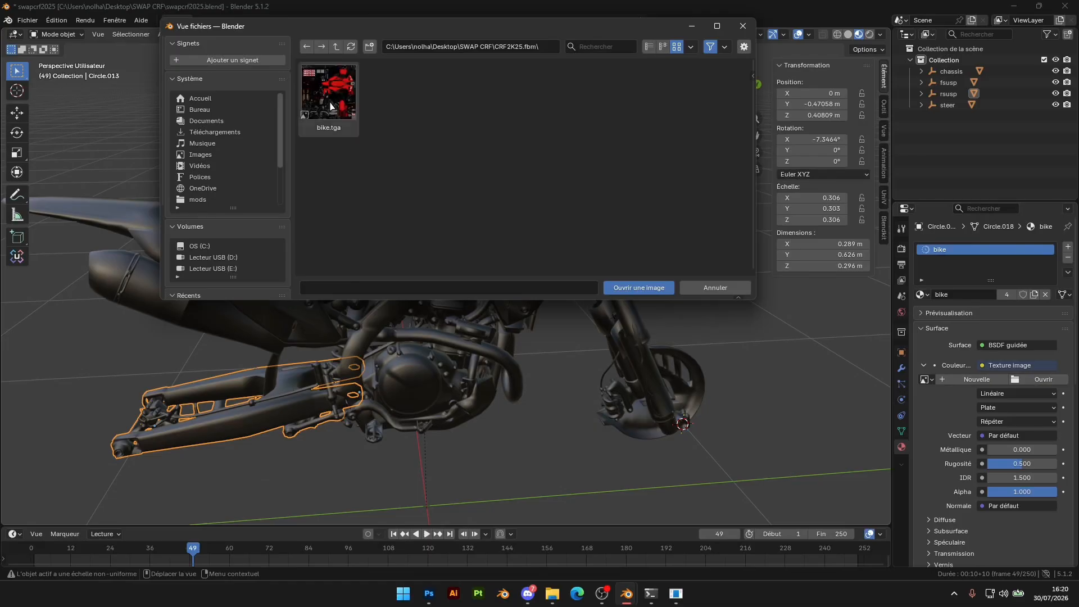
{"action": "double_click", "coordinate": [330, 106]}
{"action": "mouse_move", "coordinate": [499, 283]}
{"action": "middle_mouse_down"}
{"action": "mouse_move", "coordinate": [660, 391]}
{"action": "mouse_move", "coordinate": [494, 285]}
{"action": "middle_mouse_up"}
{"action": "middle_click_drag", "start_coordinate": [461, 233], "coordinate": [426, 205]}
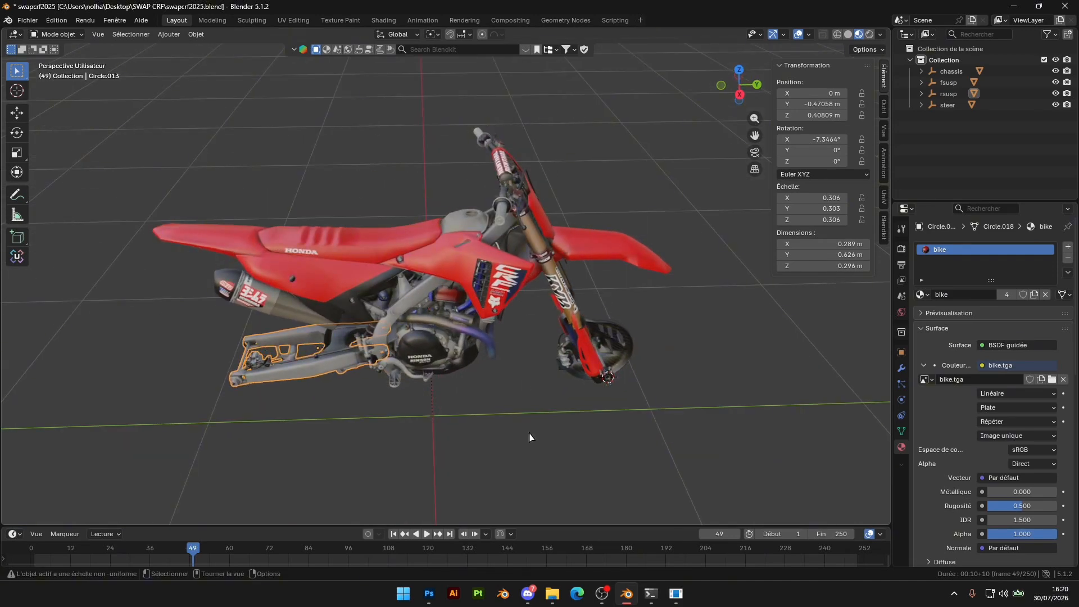
{"action": "middle_click_drag", "start_coordinate": [486, 354], "coordinate": [422, 332]}
{"action": "scroll", "coordinate": [423, 331], "scroll_direction": "up", "scroll_amount": 4}
Switch to Photoshop and widen the template's canvas to 8192 px, anchored at the middle left so it extends to the right
{"action": "left_click", "coordinate": [429, 596]}
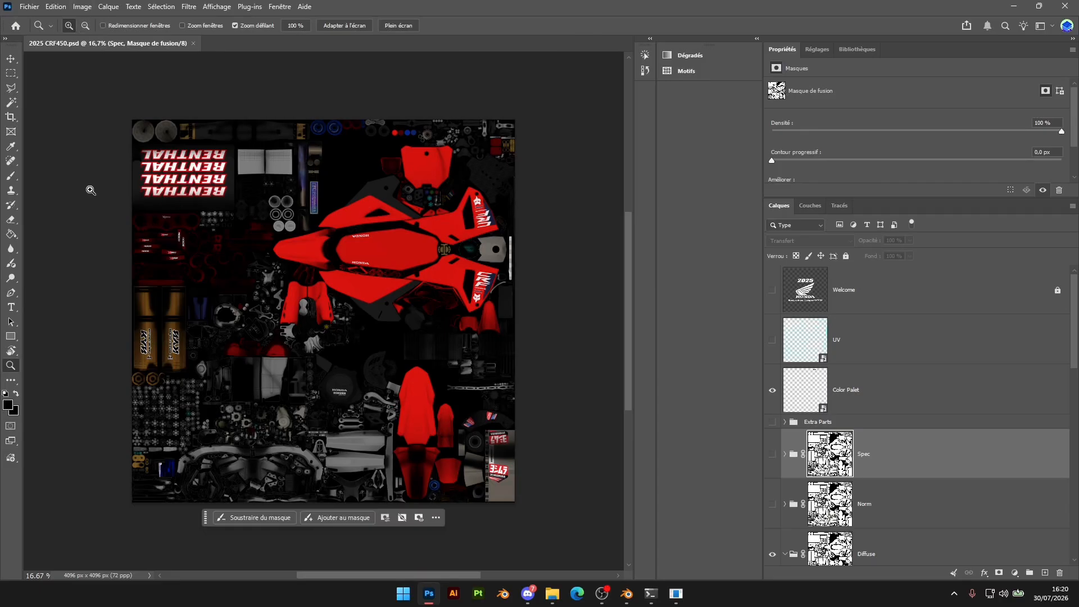
{"action": "left_click", "coordinate": [83, 6]}
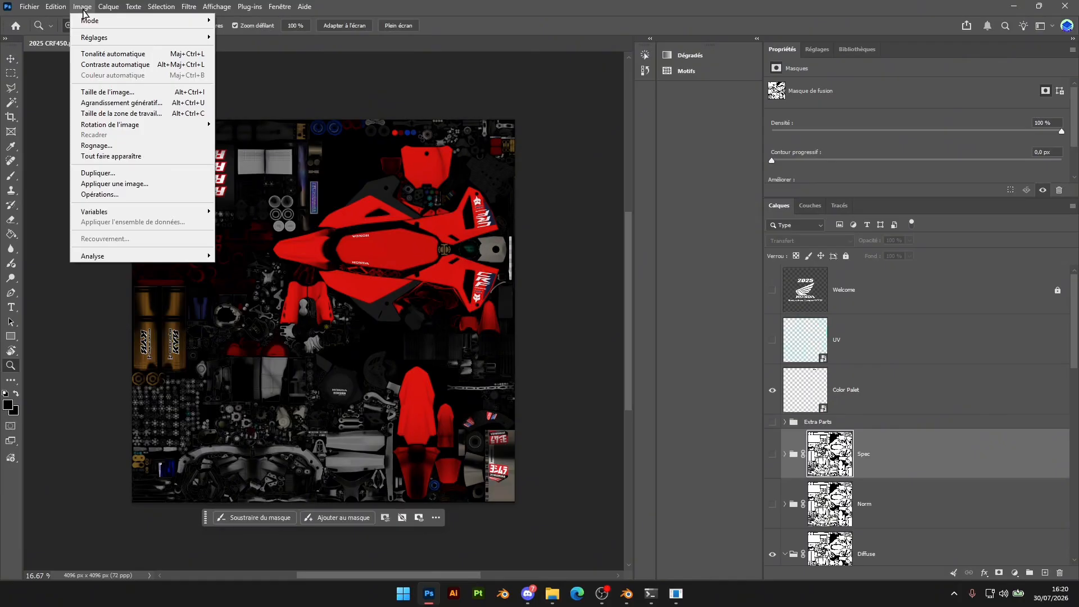
{"action": "left_click", "coordinate": [150, 114]}
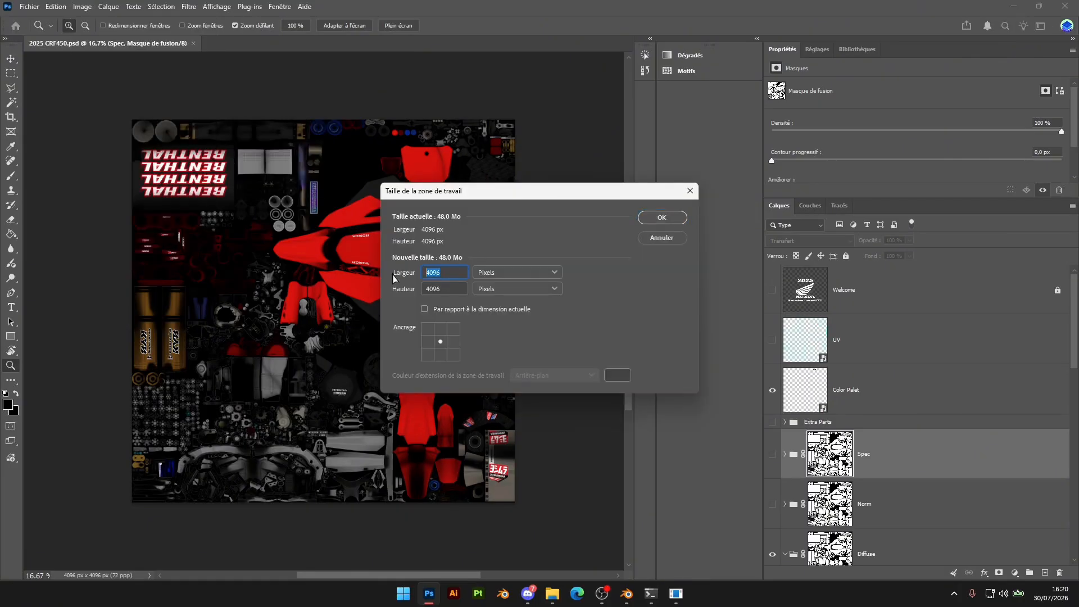
{"action": "key", "text": "BackSpace"}
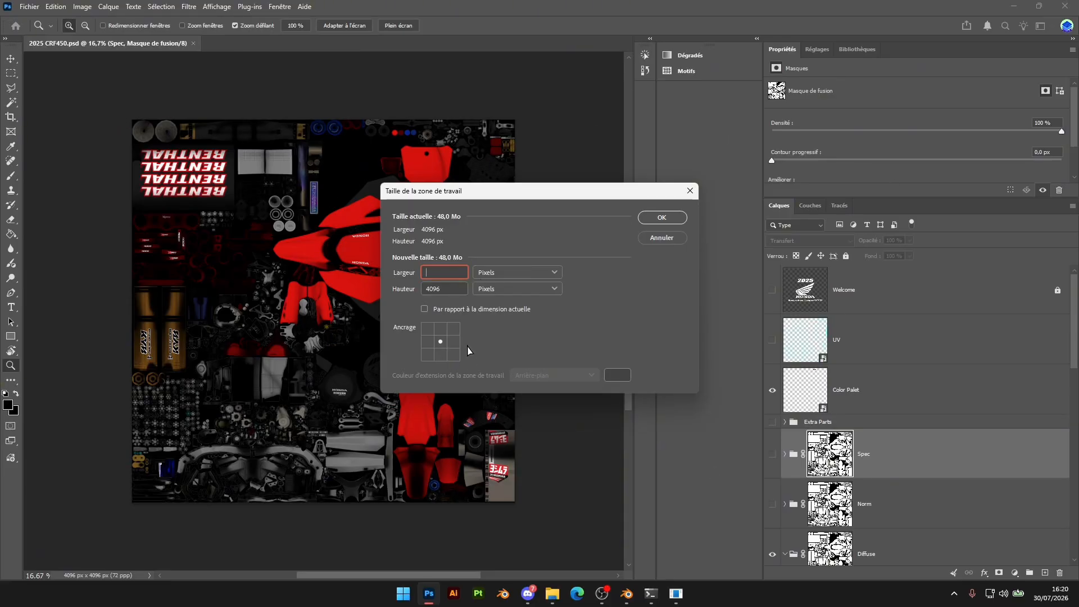
{"action": "type", "text": "8192"}
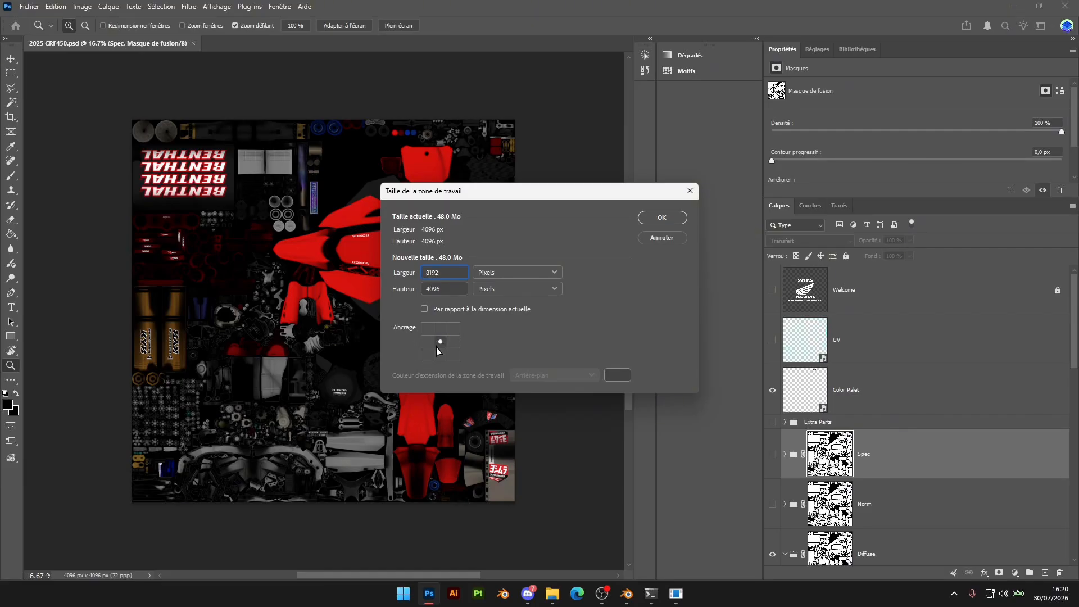
{"action": "left_click", "coordinate": [662, 217]}
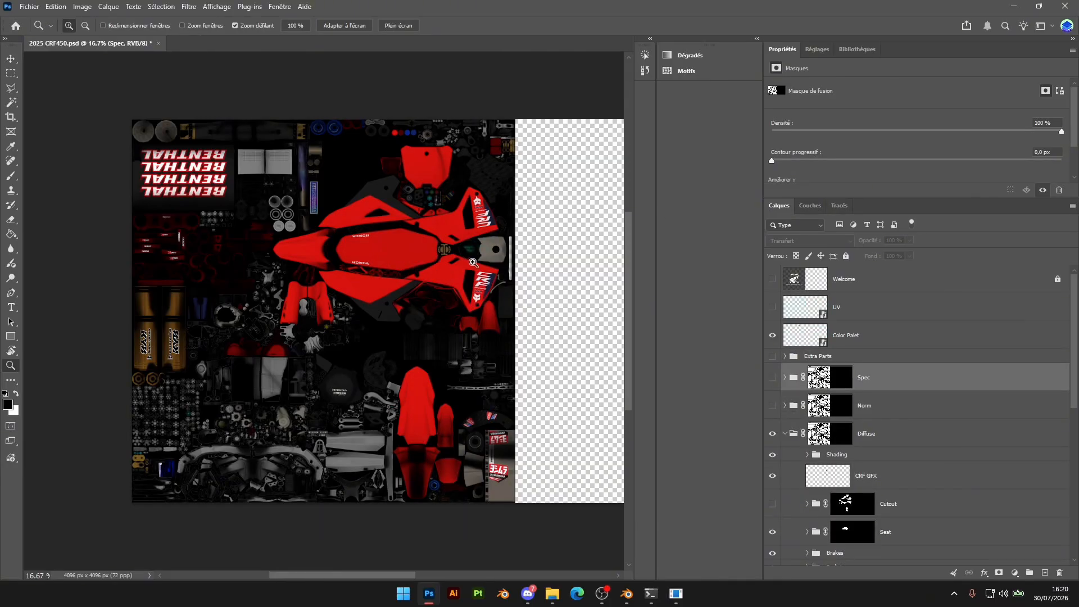
Save a copy of the widened template as a Targa file in CRF2K25.fbm, overwriting bike.tga
{"action": "left_click", "coordinate": [513, 284], "text": "alt"}
{"action": "left_click_drag", "start_coordinate": [324, 576], "coordinate": [388, 577]}
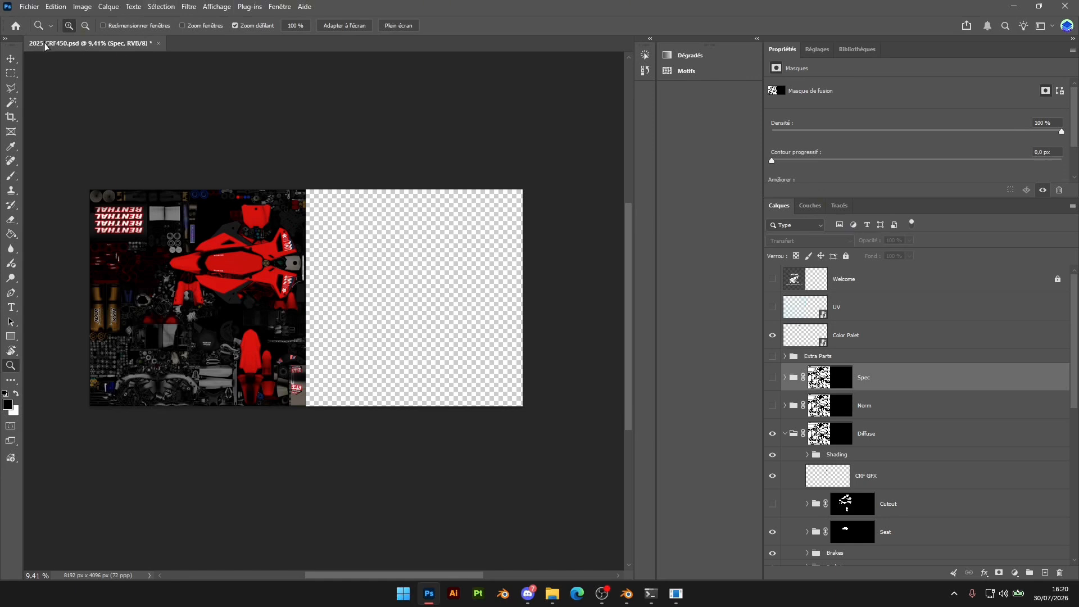
{"action": "left_click", "coordinate": [37, 8]}
{"action": "left_click", "coordinate": [62, 154]}
{"action": "left_click", "coordinate": [124, 461]}
{"action": "left_click", "coordinate": [124, 431]}
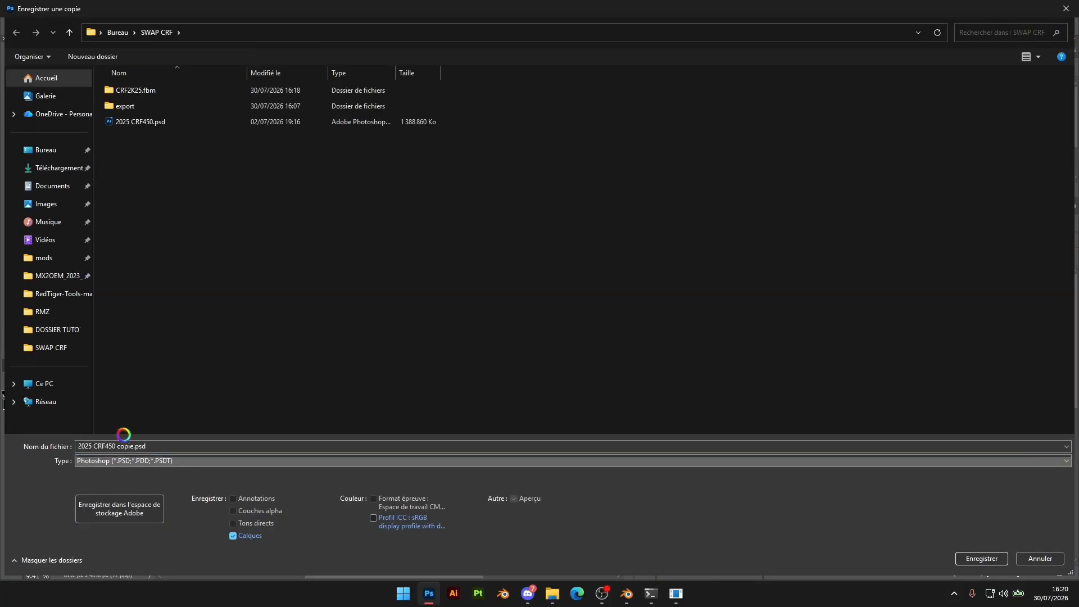
{"action": "double_click", "coordinate": [181, 95]}
{"action": "double_click", "coordinate": [144, 93]}
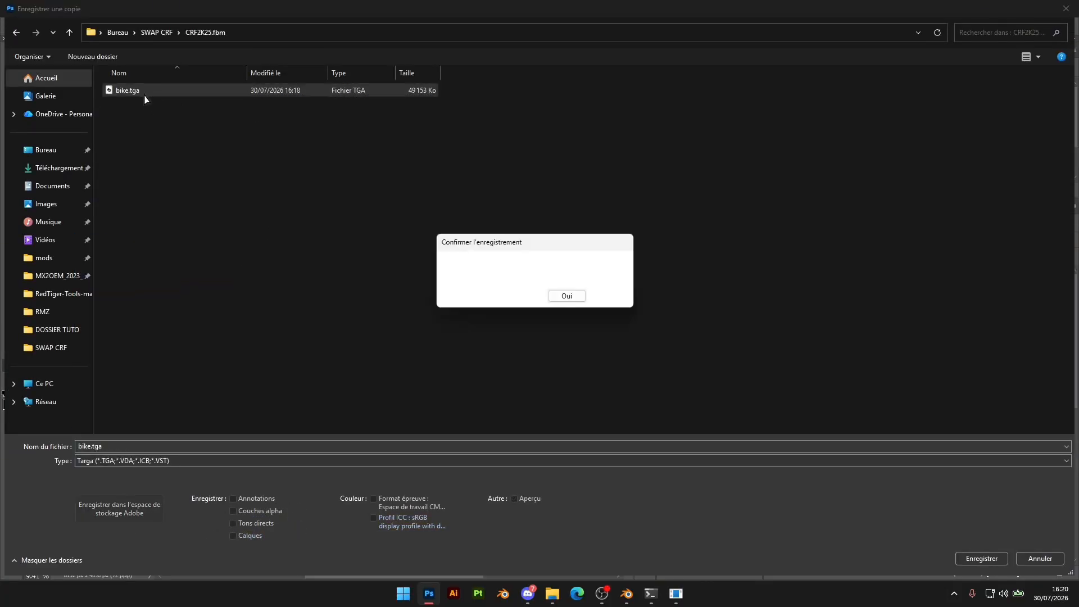
{"action": "left_click", "coordinate": [568, 296]}
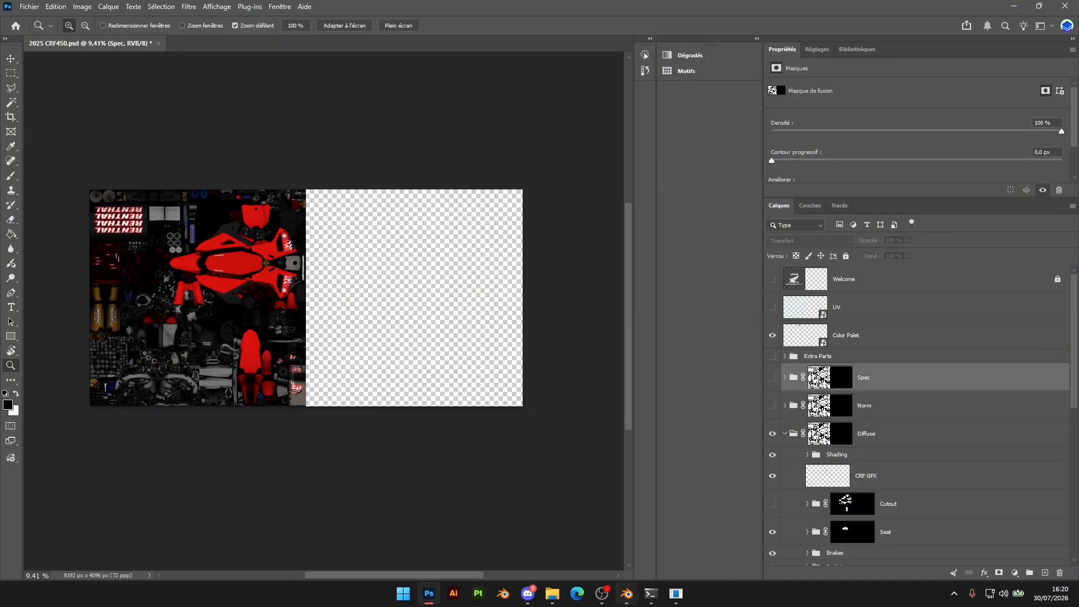
Switch to Blender and try to reload bike.tga from the CRF2K25.fbm folder as the bike material's base colour
{"action": "left_click", "coordinate": [626, 594]}
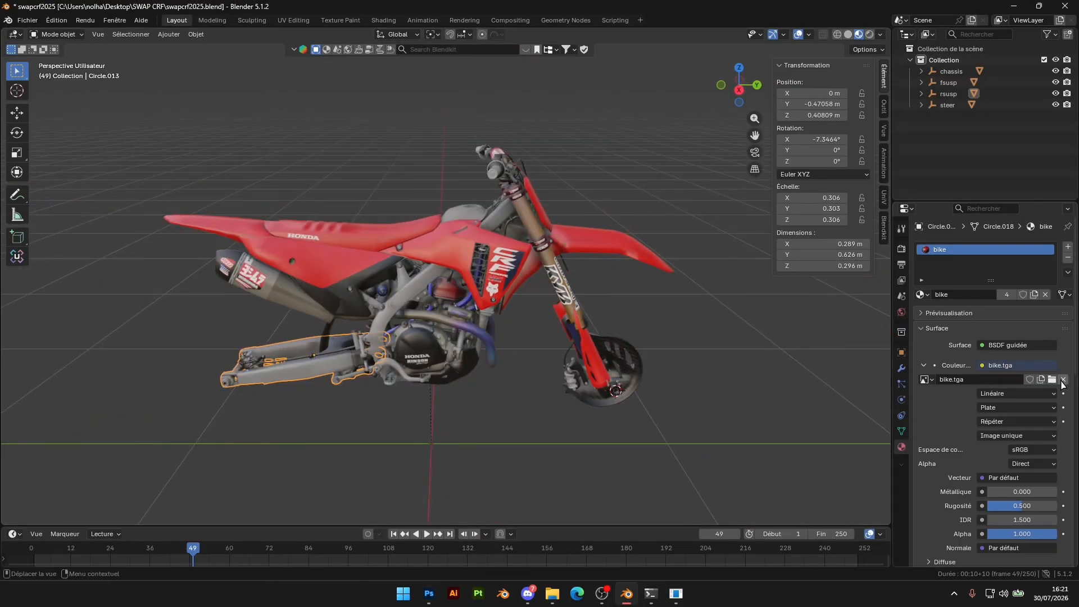
{"action": "left_click", "coordinate": [1064, 379]}
{"action": "left_click", "coordinate": [1050, 380]}
{"action": "double_click", "coordinate": [326, 93]}
{"action": "double_click", "coordinate": [327, 94]}
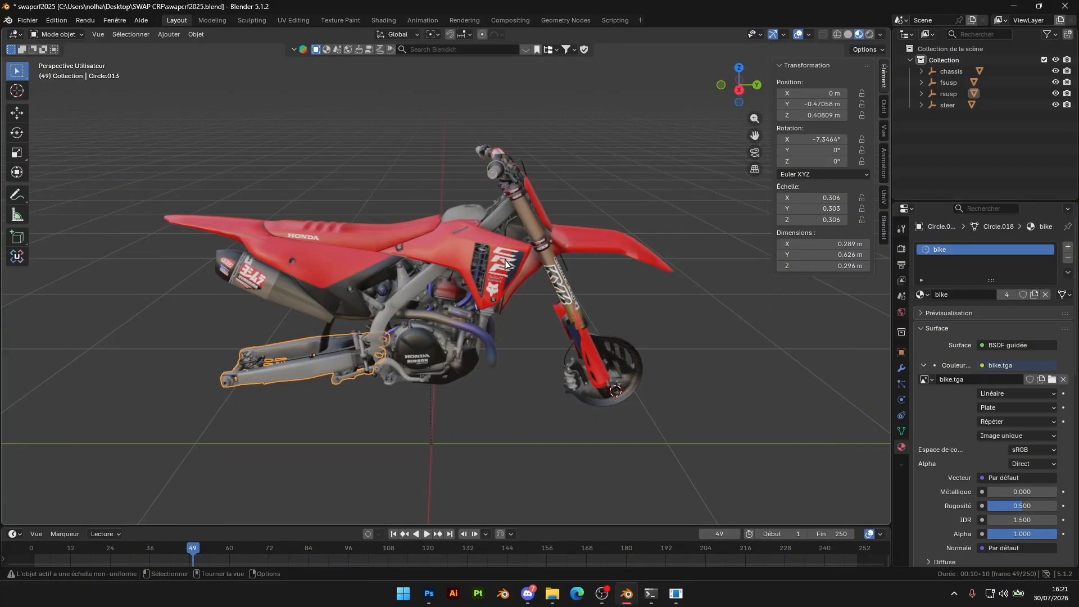
{"action": "middle_click_drag", "start_coordinate": [576, 287], "coordinate": [538, 216], "text": "shift"}
Complete the Targa save in Photoshop, return to Blender and reload the bike material's base colour image, bike.tga, from CRF2K25.fbm
{"action": "left_click", "coordinate": [429, 593]}
{"action": "left_click", "coordinate": [566, 206]}
{"action": "left_click", "coordinate": [626, 593]}
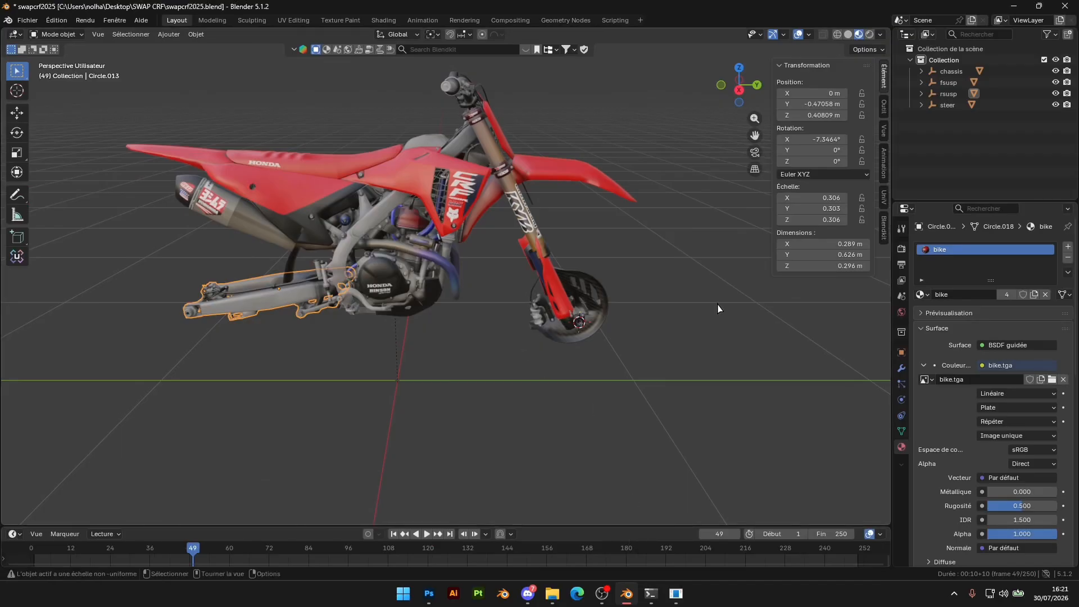
{"action": "left_click", "coordinate": [1063, 379]}
{"action": "left_click", "coordinate": [1056, 380]}
{"action": "left_click", "coordinate": [333, 99]}
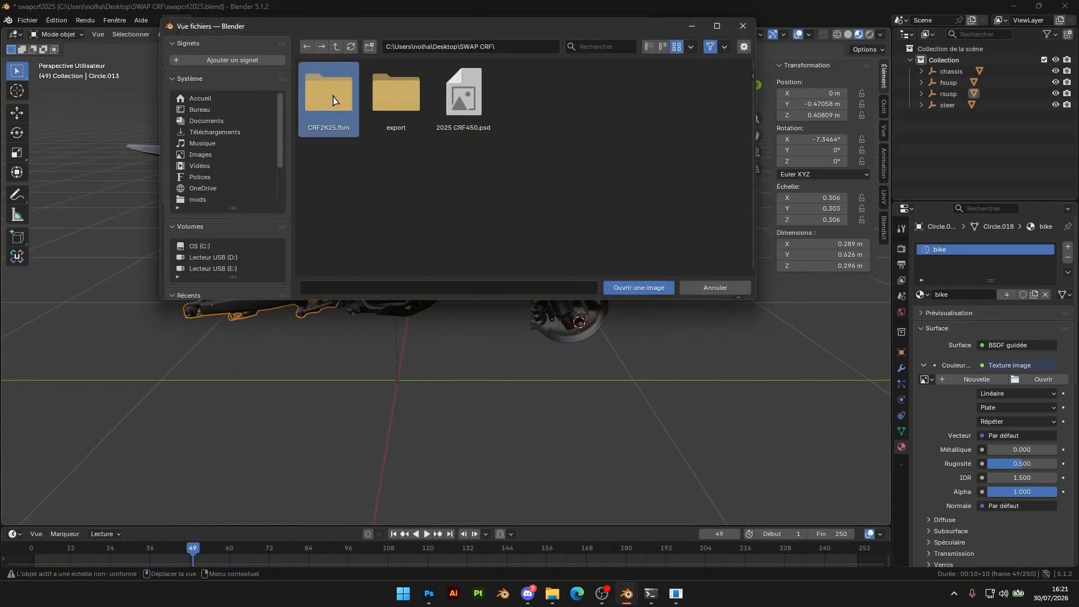
{"action": "double_click", "coordinate": [330, 108]}
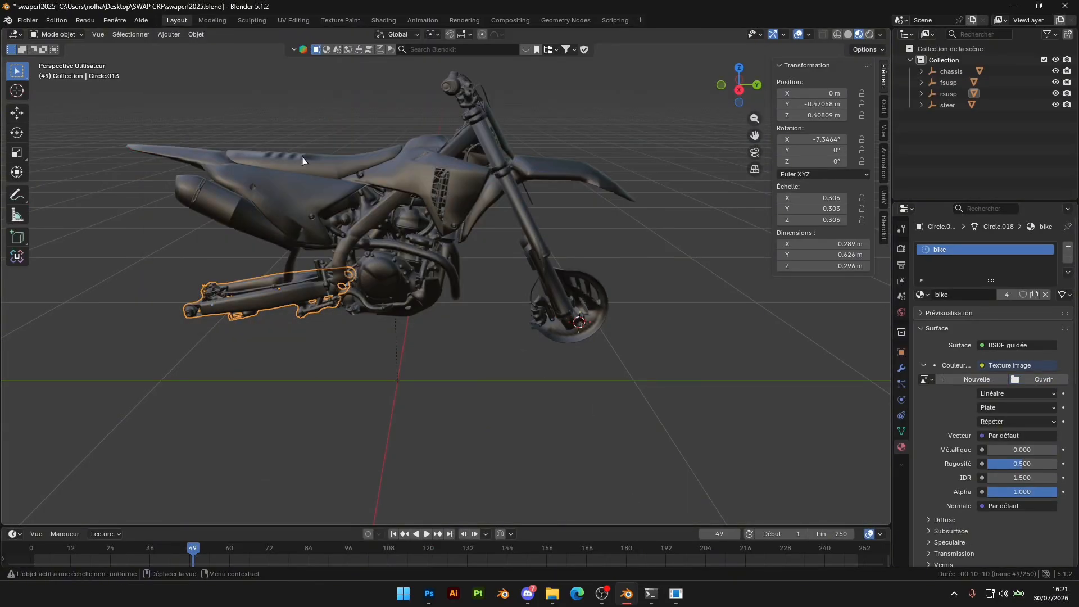
{"action": "middle_click_drag", "start_coordinate": [381, 272], "coordinate": [431, 244]}
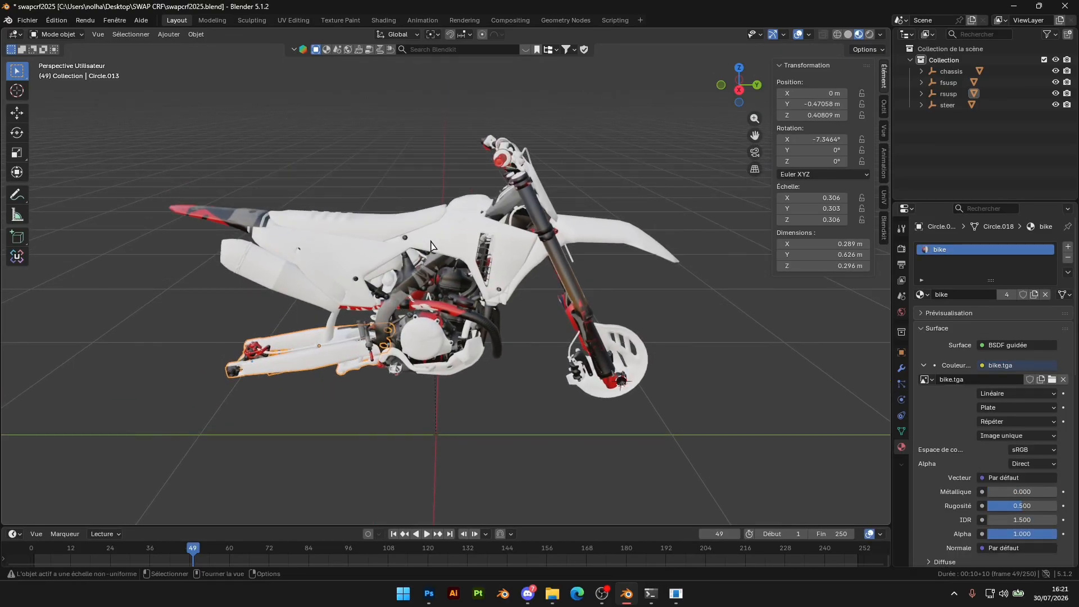
Select all objects of the bike and open their meshes together in Edit Mode
{"action": "key", "text": "Tab"}
{"action": "key", "text": "Tab"}
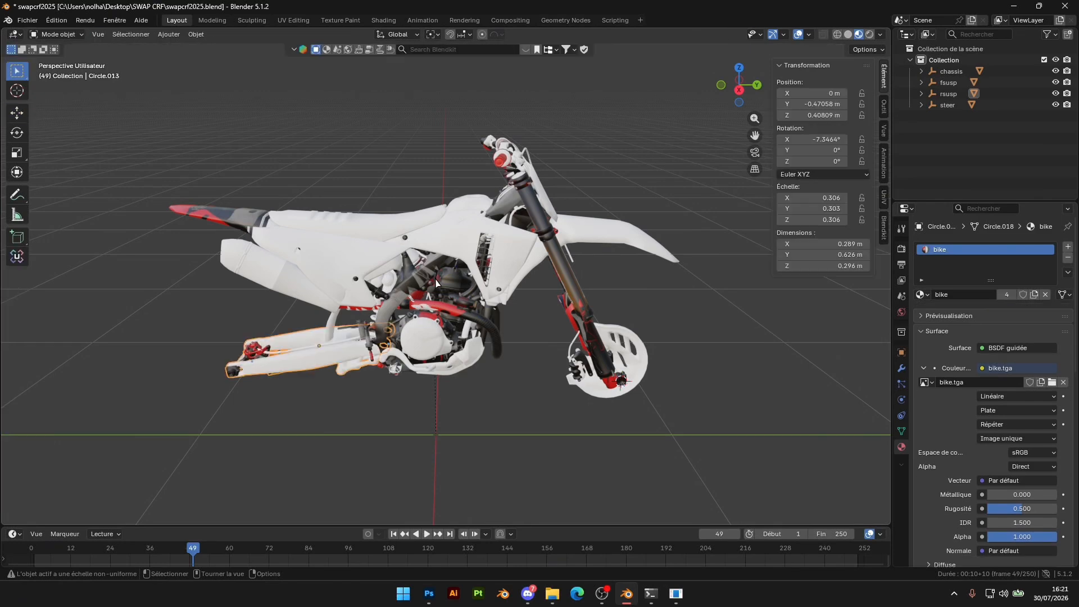
{"action": "left_click", "coordinate": [441, 220]}
{"action": "left_click", "coordinate": [435, 191]}
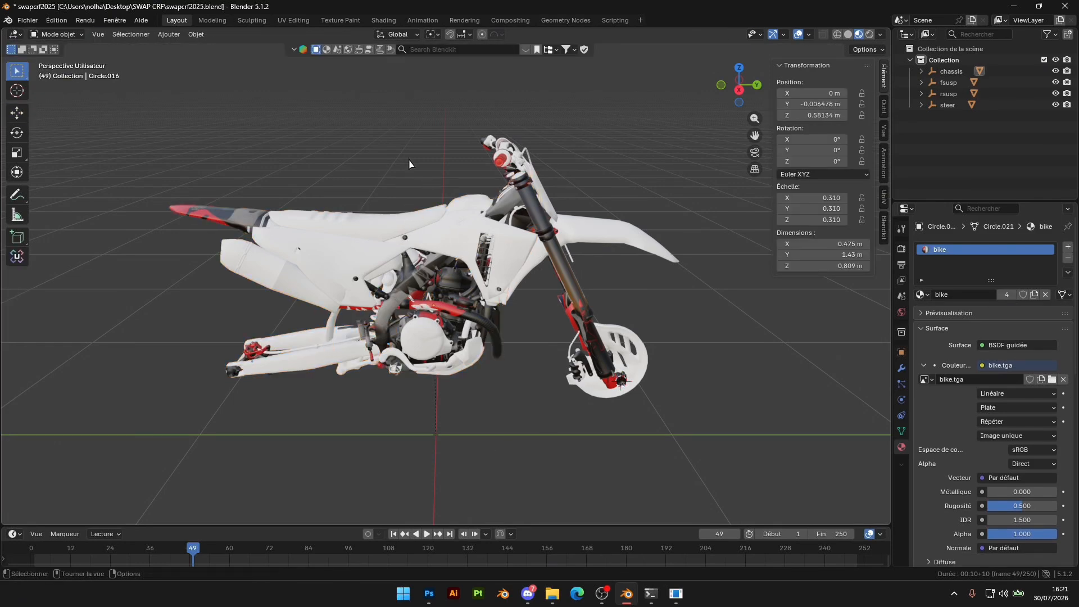
{"action": "key", "text": "a"}
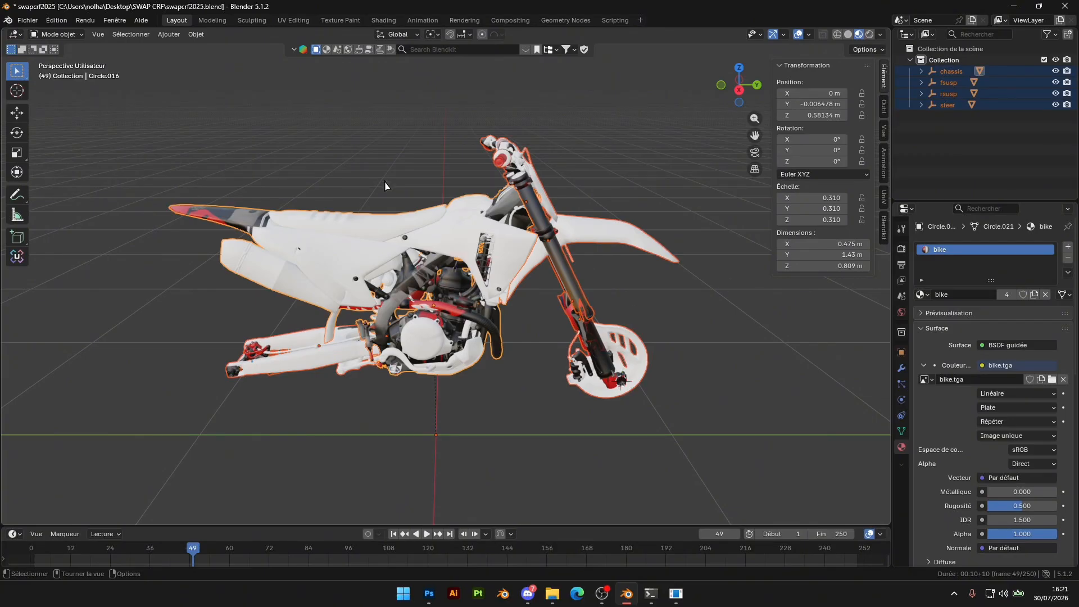
{"action": "key", "text": "Tab"}
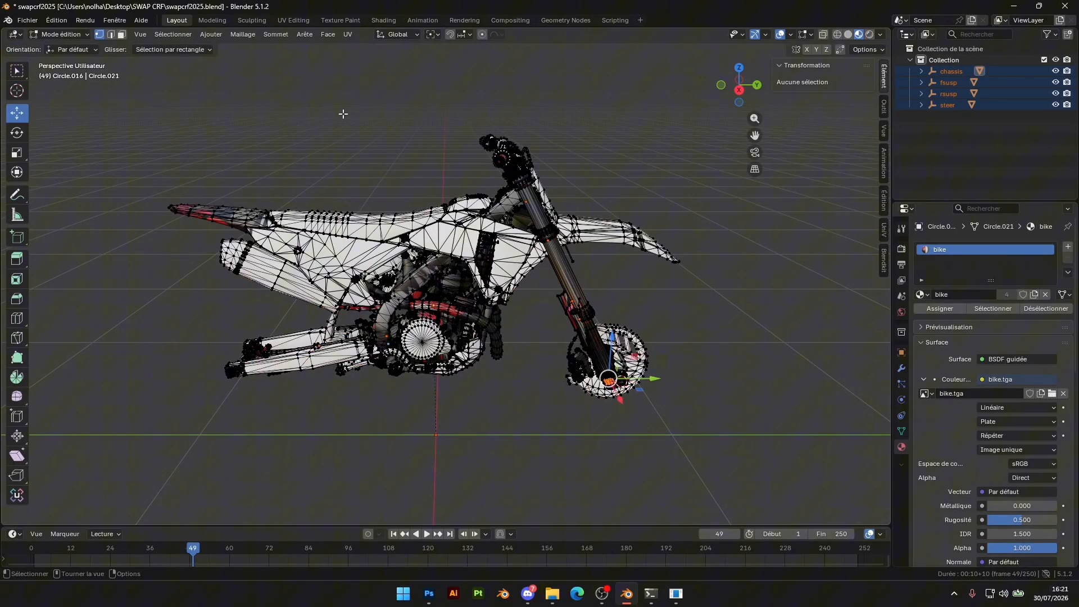
Switch to the UV Editing workspace, widen the UV editor and replace its image with bike.tga from CRF2K25.fbm
{"action": "left_click", "coordinate": [294, 21]}
{"action": "scroll", "coordinate": [330, 229], "scroll_direction": "down", "scroll_amount": 6}
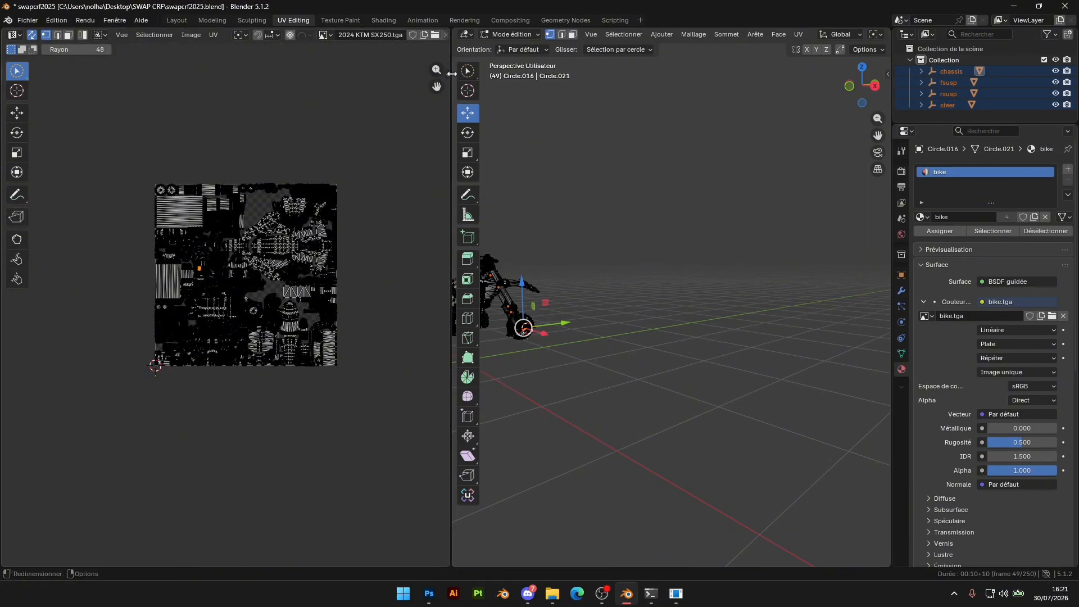
{"action": "left_click_drag", "start_coordinate": [444, 153], "coordinate": [593, 154]}
{"action": "left_click", "coordinate": [435, 34]}
{"action": "double_click", "coordinate": [328, 93]}
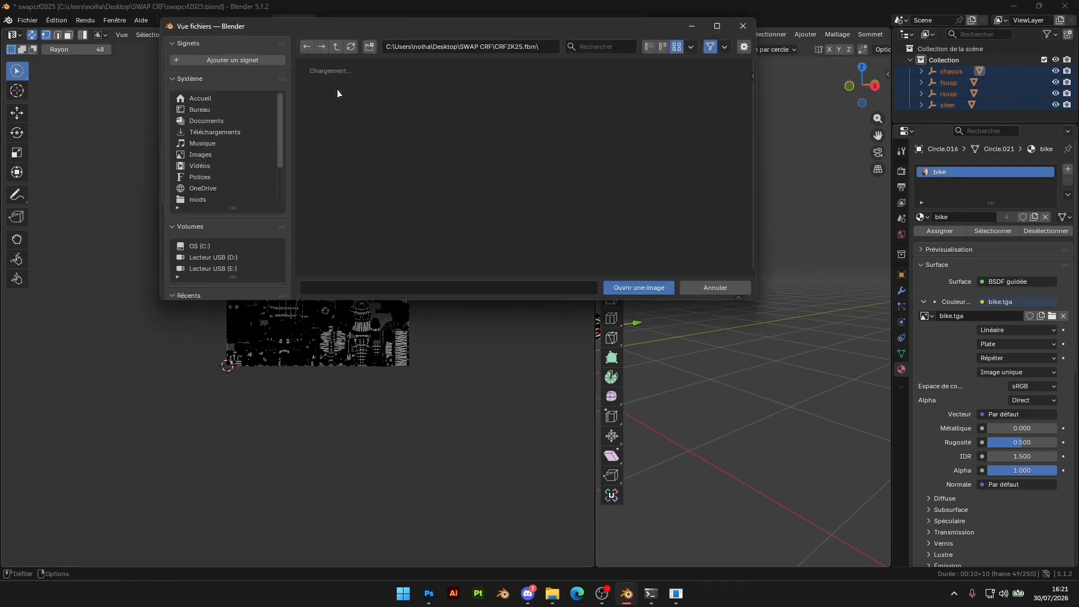
{"action": "double_click", "coordinate": [329, 93]}
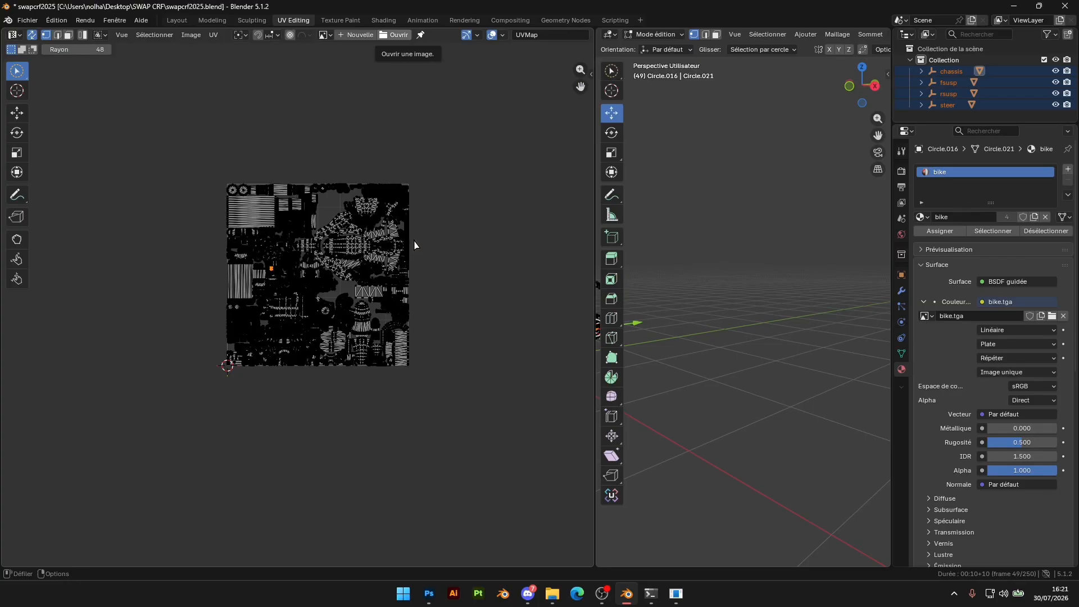
Compare the UV islands with the widened bike.tga texture, both in Edit Mode and in Object Mode
{"action": "scroll", "coordinate": [416, 252], "scroll_direction": "down", "scroll_amount": 12}
{"action": "scroll", "coordinate": [387, 304], "scroll_direction": "up", "scroll_amount": 5}
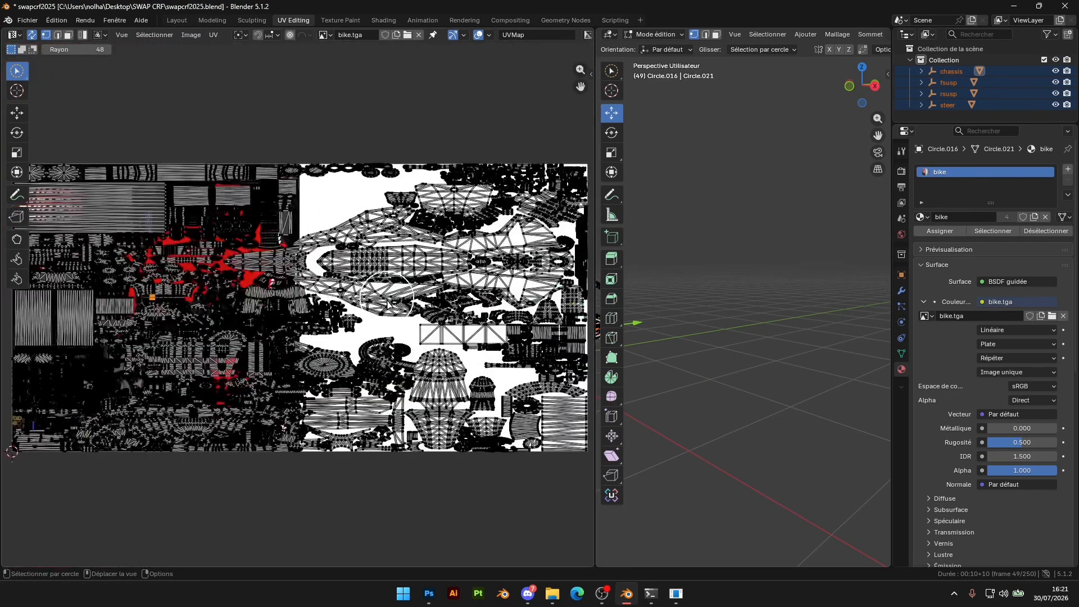
{"action": "scroll", "coordinate": [337, 301], "scroll_direction": "down", "scroll_amount": 3}
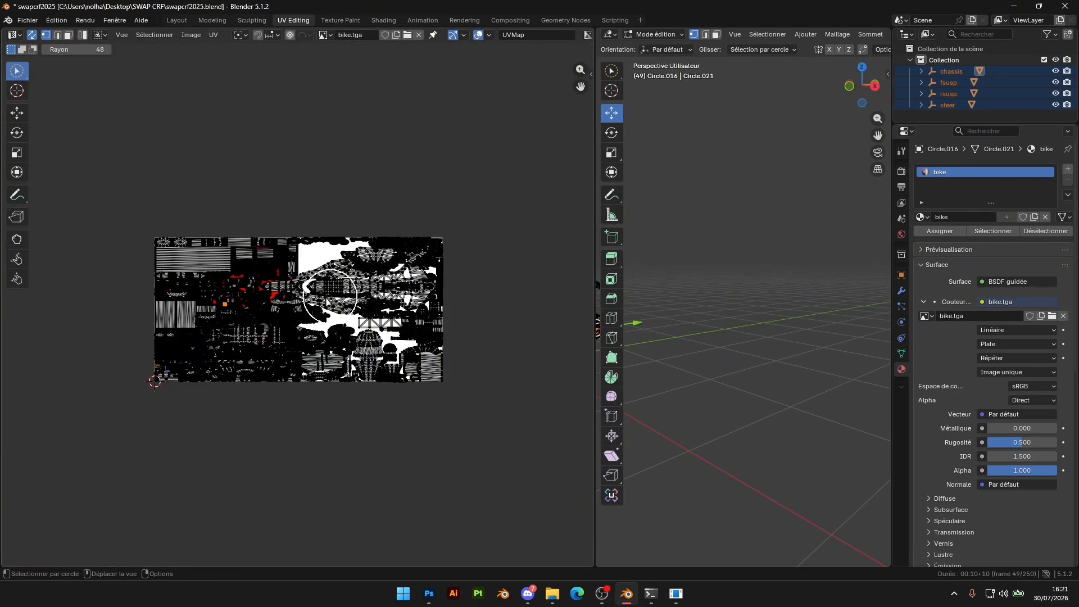
{"action": "scroll", "coordinate": [327, 300], "scroll_direction": "up", "scroll_amount": 5}
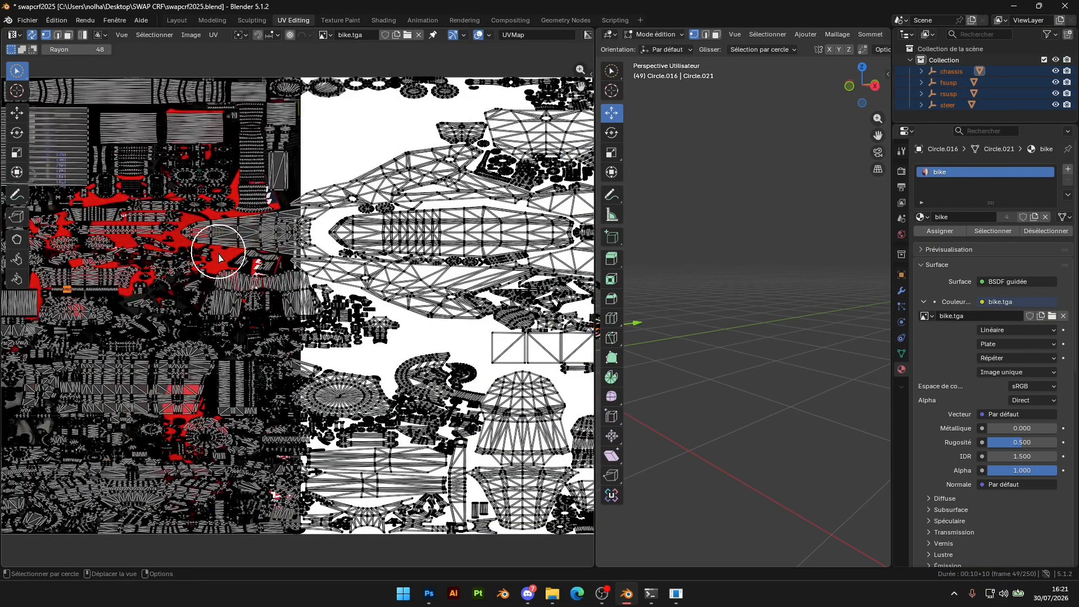
{"action": "key", "text": "Tab"}
{"action": "scroll", "coordinate": [188, 282], "scroll_direction": "down", "scroll_amount": 4}
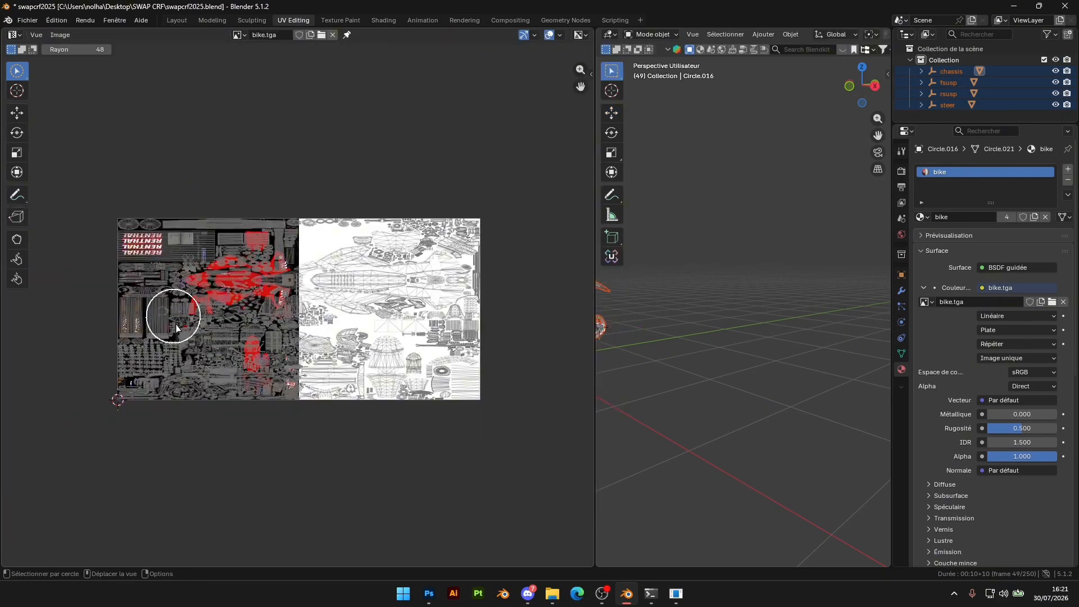
{"action": "key", "text": "Tab"}
{"action": "scroll", "coordinate": [427, 326], "scroll_direction": "up", "scroll_amount": 2}
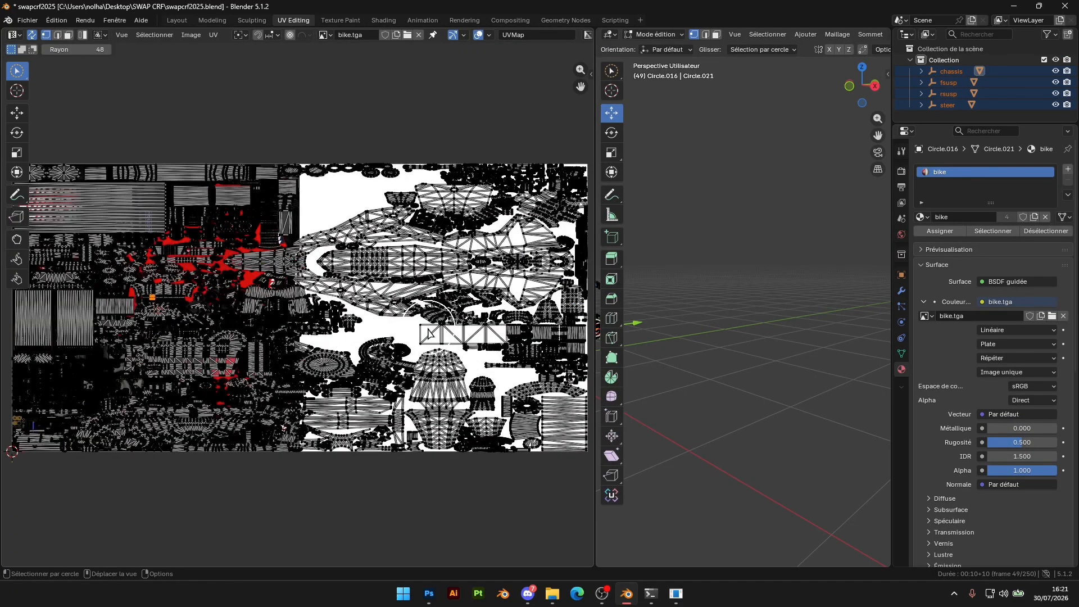
Select all UVs and shrink them horizontally to about 0.498 with the Transform tool, fitting them to the texture's painted left half
{"action": "middle_click_drag", "start_coordinate": [365, 335], "coordinate": [386, 335]}
{"action": "key", "text": "a"}
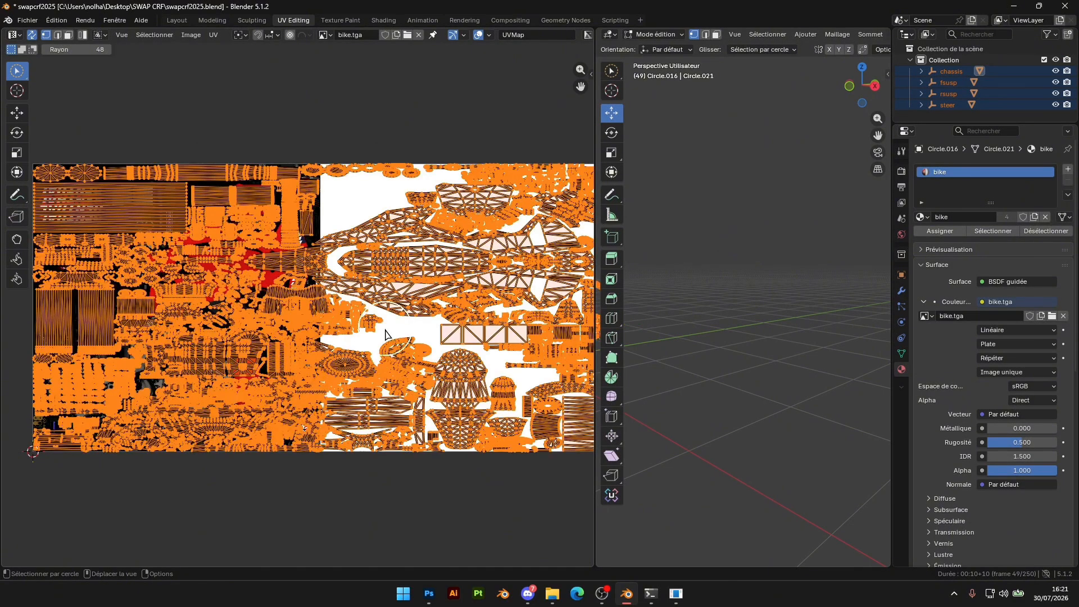
{"action": "scroll", "coordinate": [385, 333], "scroll_direction": "down", "scroll_amount": 4}
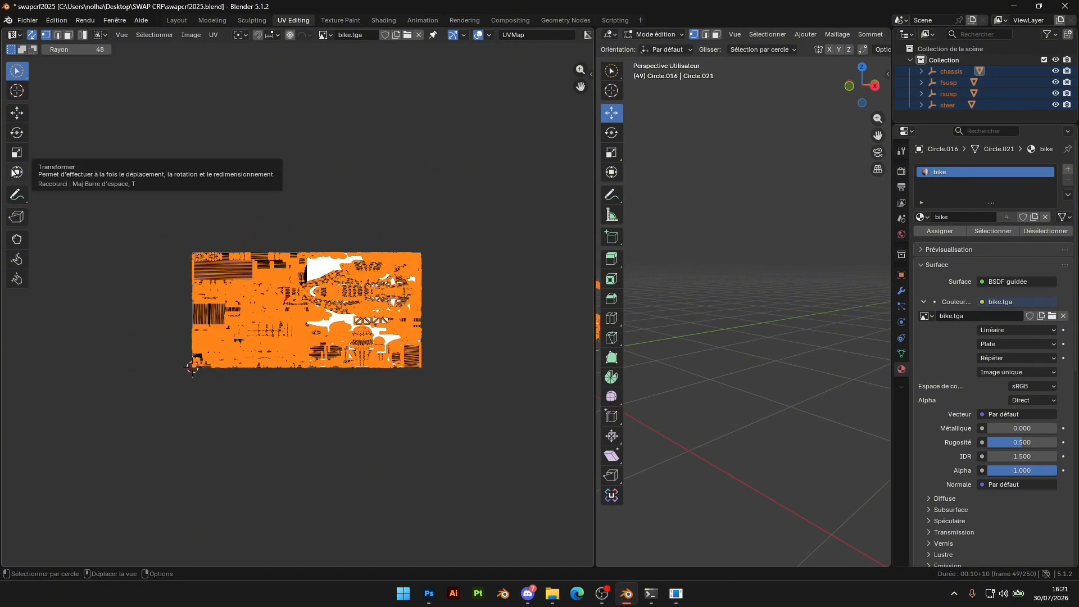
{"action": "left_click", "coordinate": [16, 172]}
{"action": "scroll", "coordinate": [367, 318], "scroll_direction": "up", "scroll_amount": 5}
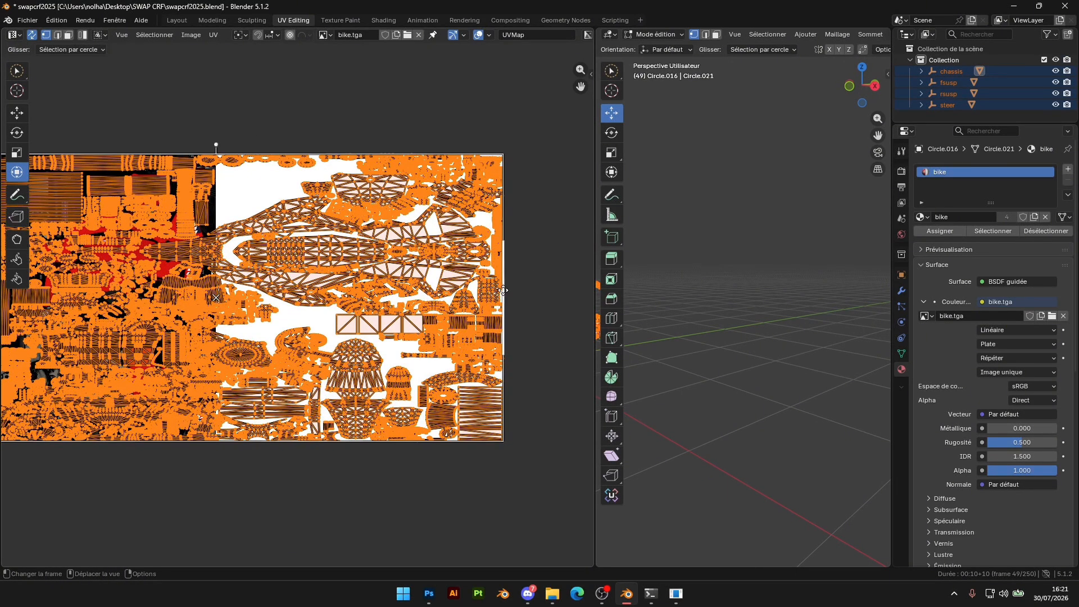
{"action": "left_click_drag", "start_coordinate": [498, 289], "coordinate": [216, 295]}
Stretch the UVs horizontally by a factor of about 1.003 to match the edge of the painted texture area
{"action": "scroll", "coordinate": [292, 259], "scroll_direction": "up", "scroll_amount": 5}
{"action": "middle_click_drag", "start_coordinate": [247, 256], "coordinate": [450, 273]}
{"action": "scroll", "coordinate": [328, 288], "scroll_direction": "up", "scroll_amount": 3}
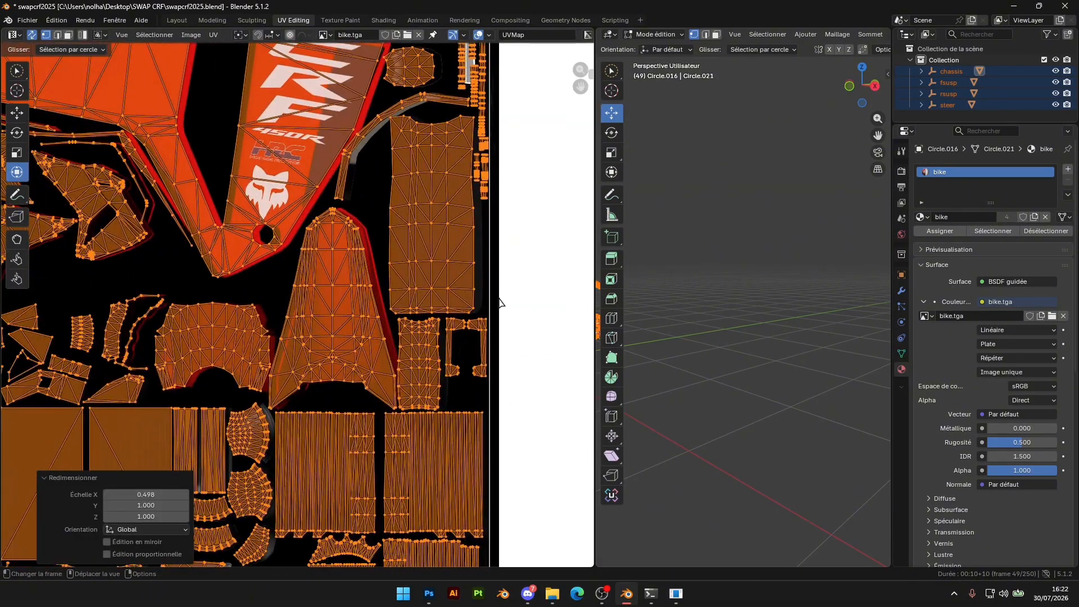
{"action": "left_click_drag", "start_coordinate": [494, 303], "coordinate": [493, 304]}
{"action": "scroll", "coordinate": [492, 313], "scroll_direction": "up", "scroll_amount": 5}
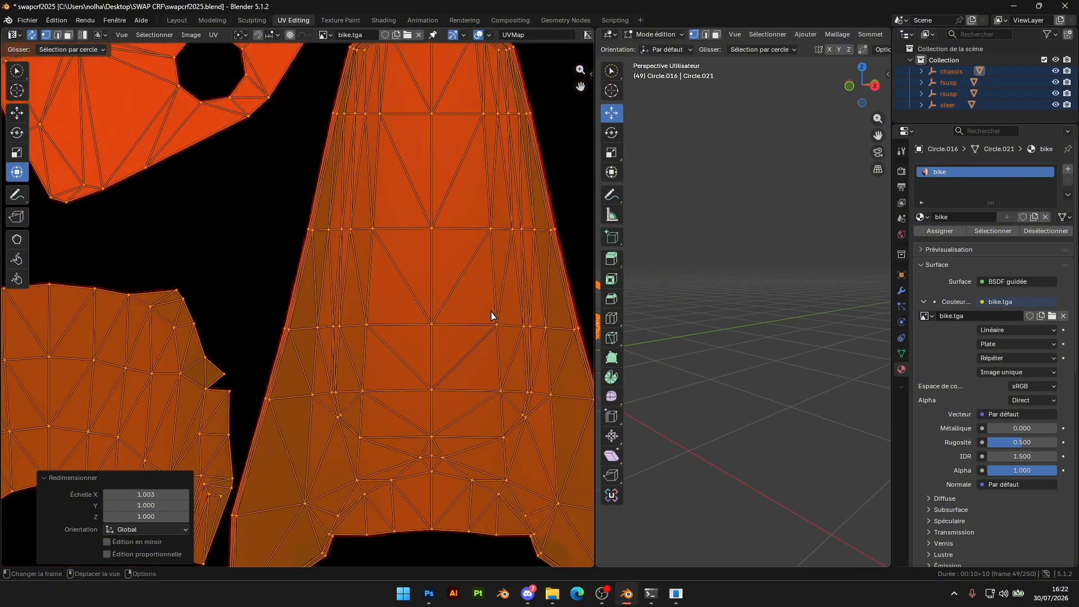
Scale all UVs along X by about 1.001 to refine their alignment with the fork graphics
{"action": "middle_click_drag", "start_coordinate": [491, 315], "coordinate": [339, 319]}
{"action": "scroll", "coordinate": [406, 288], "scroll_direction": "down", "scroll_amount": 3}
{"action": "scroll", "coordinate": [315, 304], "scroll_direction": "down", "scroll_amount": 3}
{"action": "middle_click_drag", "start_coordinate": [219, 236], "coordinate": [419, 313], "text": "shift"}
{"action": "scroll", "coordinate": [419, 313], "scroll_direction": "up", "scroll_amount": 5}
{"action": "middle_click_drag", "start_coordinate": [185, 293], "coordinate": [294, 349], "text": "shift"}
{"action": "scroll", "coordinate": [294, 349], "scroll_direction": "down", "scroll_amount": 11}
{"action": "scroll", "coordinate": [443, 301], "scroll_direction": "up", "scroll_amount": 6}
{"action": "middle_click_drag", "start_coordinate": [77, 354], "coordinate": [361, 287]}
{"action": "scroll", "coordinate": [267, 295], "scroll_direction": "up", "scroll_amount": 7}
{"action": "key", "text": "s"}
{"action": "key", "text": "x"}
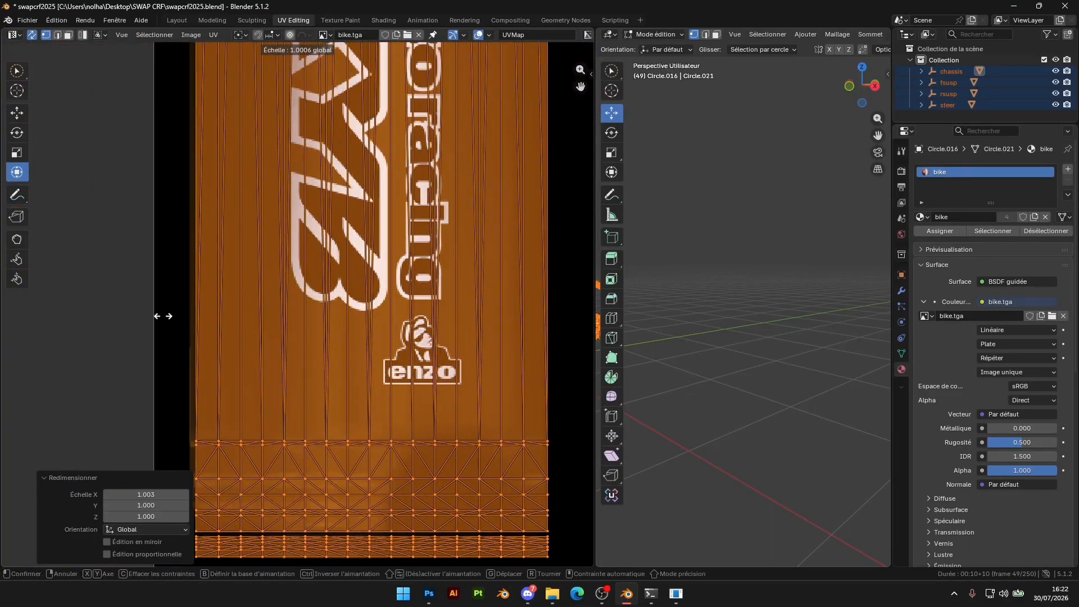
{"action": "left_click", "coordinate": [151, 319]}
{"action": "scroll", "coordinate": [225, 315], "scroll_direction": "down", "scroll_amount": 6}
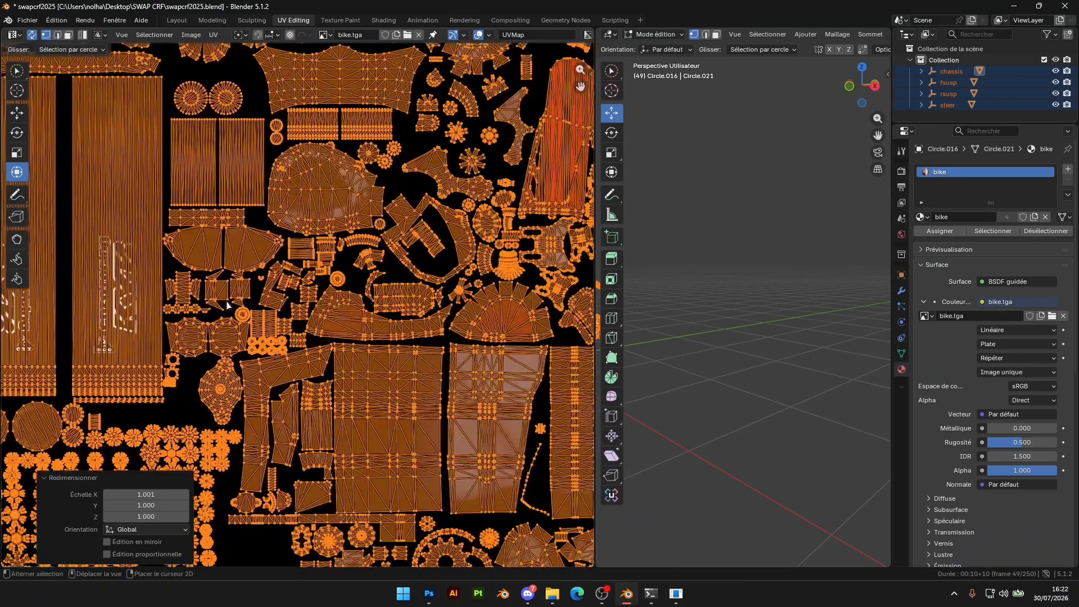
Examine the UV islands against the texture, then the mapped graphics on the handlebar, frame and shrouds in Object Mode
{"action": "scroll", "coordinate": [392, 310], "scroll_direction": "up", "scroll_amount": 6}
{"action": "middle_click_drag", "start_coordinate": [392, 310], "coordinate": [131, 249]}
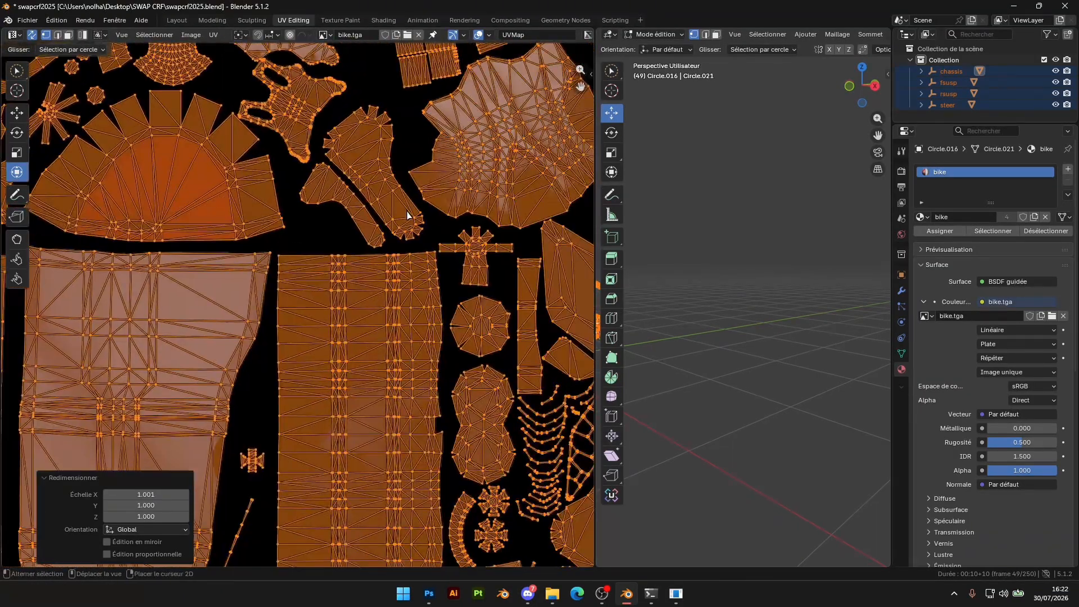
{"action": "scroll", "coordinate": [407, 215], "scroll_direction": "down", "scroll_amount": 1}
{"action": "middle_click_drag", "start_coordinate": [407, 215], "coordinate": [404, 433]}
{"action": "middle_click_drag", "start_coordinate": [553, 62], "coordinate": [515, 264]}
{"action": "scroll", "coordinate": [758, 299], "scroll_direction": "down", "scroll_amount": 5}
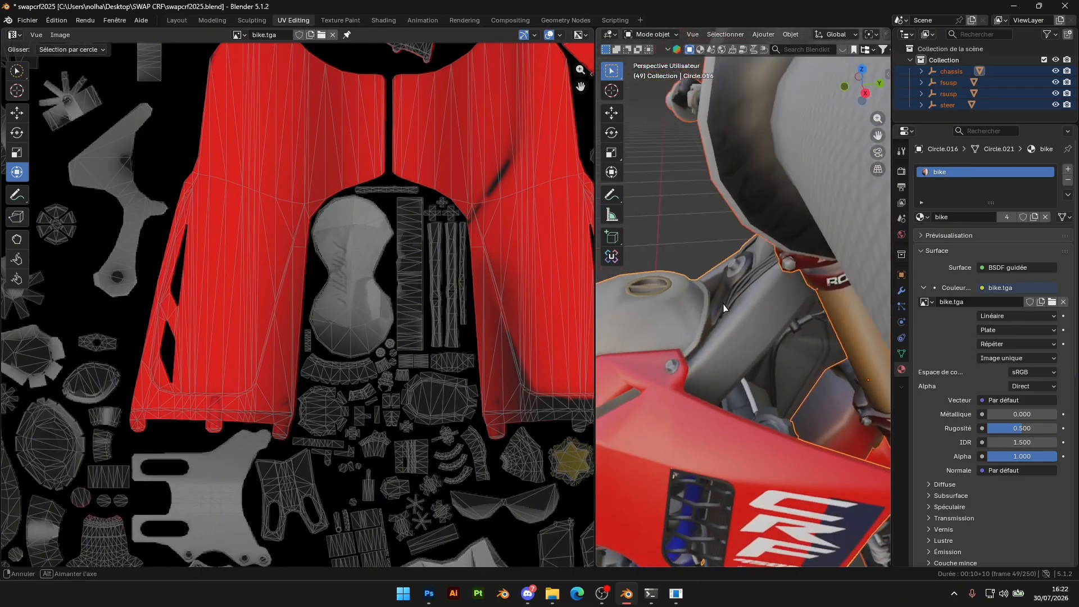
{"action": "middle_click_drag", "start_coordinate": [731, 301], "coordinate": [683, 338]}
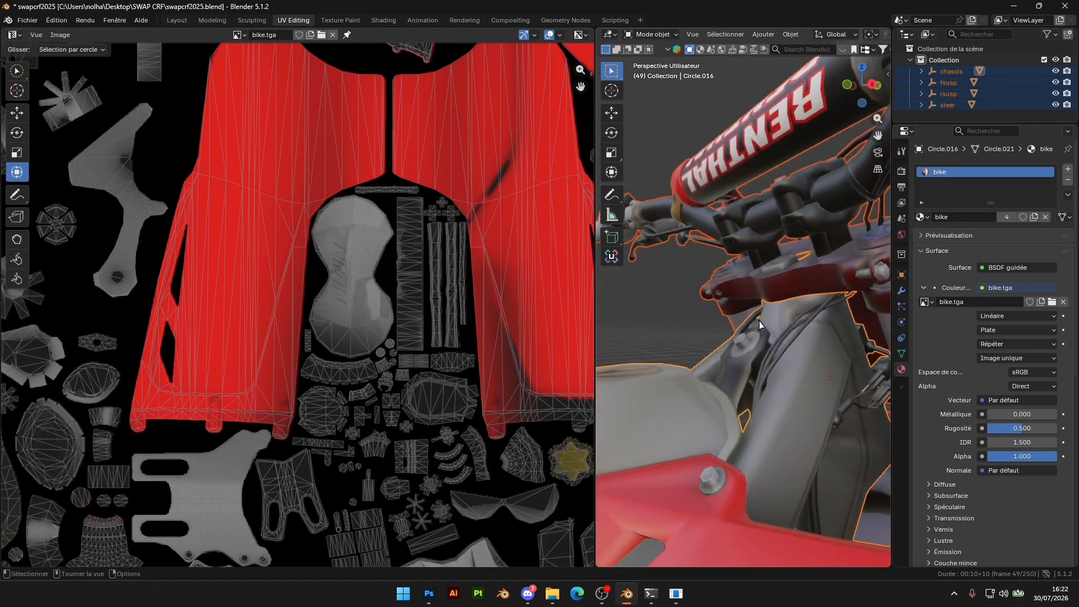
{"action": "scroll", "coordinate": [760, 396], "scroll_direction": "down", "scroll_amount": 4}
{"action": "middle_click_drag", "start_coordinate": [760, 396], "coordinate": [737, 261], "text": "shift"}
{"action": "scroll", "coordinate": [737, 261], "scroll_direction": "up", "scroll_amount": 3}
{"action": "middle_click_drag", "start_coordinate": [737, 359], "coordinate": [869, 306], "text": "shift"}
{"action": "scroll", "coordinate": [729, 354], "scroll_direction": "down", "scroll_amount": 2}
{"action": "scroll", "coordinate": [758, 287], "scroll_direction": "up", "scroll_amount": 3}
{"action": "scroll", "coordinate": [869, 306], "scroll_direction": "down", "scroll_amount": 5}
{"action": "scroll", "coordinate": [412, 330], "scroll_direction": "down", "scroll_amount": 12}
{"action": "middle_click_drag", "start_coordinate": [860, 253], "coordinate": [795, 281], "text": "shift"}
Return to the Layout workspace and examine the textured bike from several sides, including the handlebar and fuel tank
{"action": "left_click", "coordinate": [177, 20]}
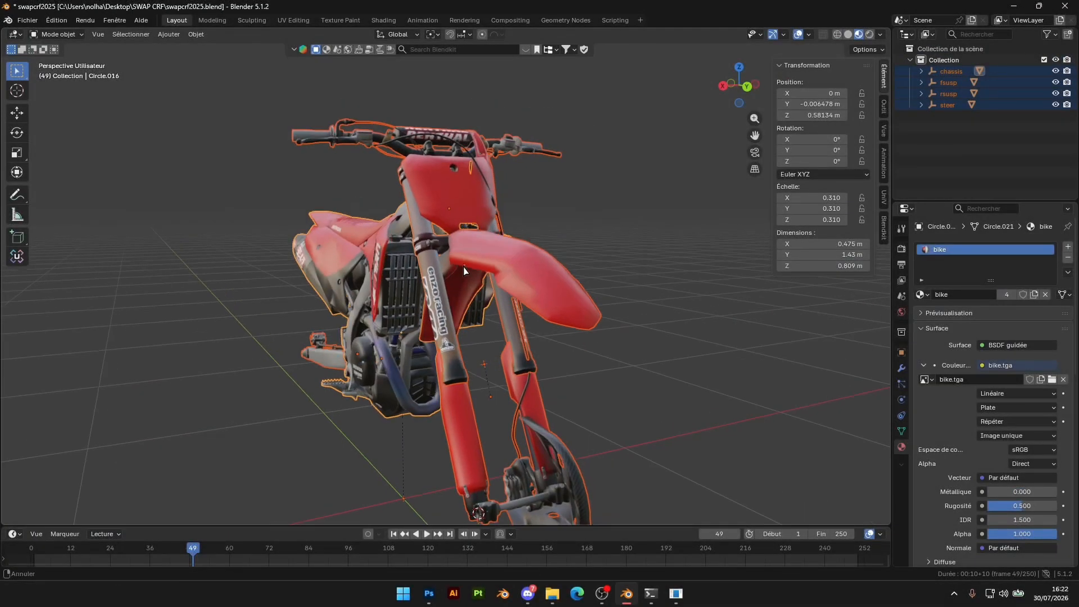
{"action": "middle_click_drag", "start_coordinate": [461, 281], "coordinate": [549, 279]}
{"action": "scroll", "coordinate": [549, 279], "scroll_direction": "up", "scroll_amount": 3}
{"action": "scroll", "coordinate": [549, 279], "scroll_direction": "down", "scroll_amount": 3}
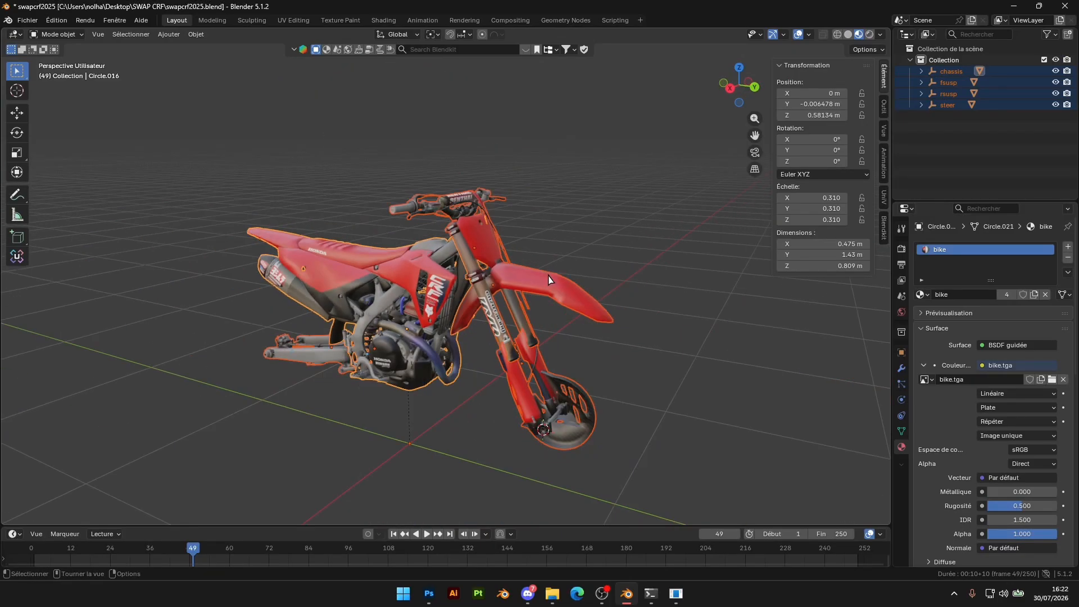
{"action": "middle_click_drag", "start_coordinate": [393, 289], "coordinate": [549, 311]}
{"action": "scroll", "coordinate": [575, 159], "scroll_direction": "up", "scroll_amount": 4}
{"action": "middle_click_drag", "start_coordinate": [573, 160], "coordinate": [612, 289], "text": "shift"}
{"action": "scroll", "coordinate": [496, 279], "scroll_direction": "up", "scroll_amount": 5}
{"action": "scroll", "coordinate": [542, 276], "scroll_direction": "down", "scroll_amount": 5}
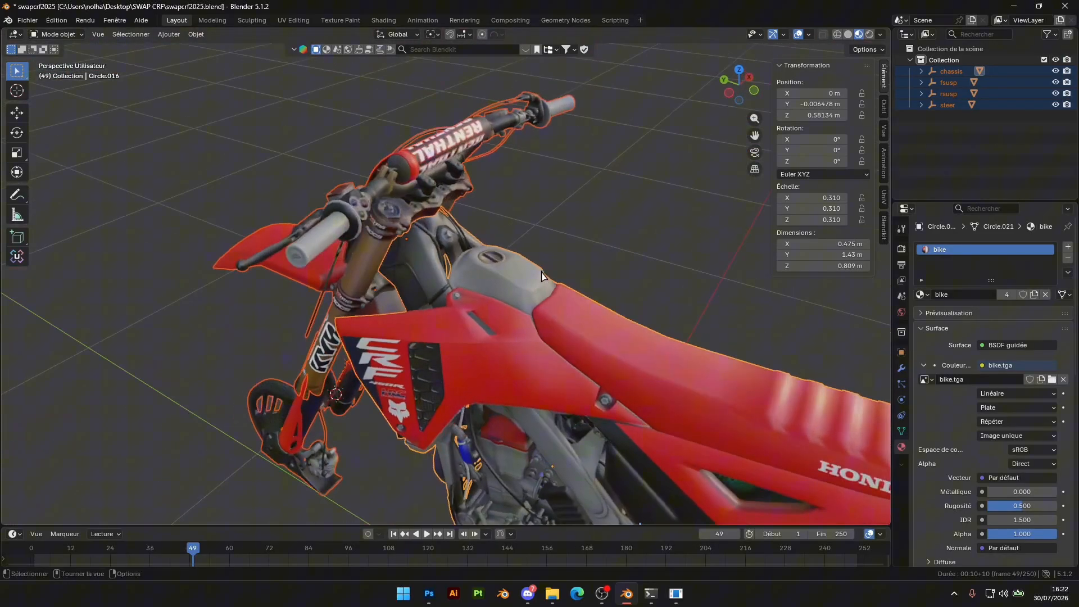
{"action": "middle_click_drag", "start_coordinate": [379, 211], "coordinate": [518, 298]}
{"action": "scroll", "coordinate": [547, 279], "scroll_direction": "up", "scroll_amount": 4}
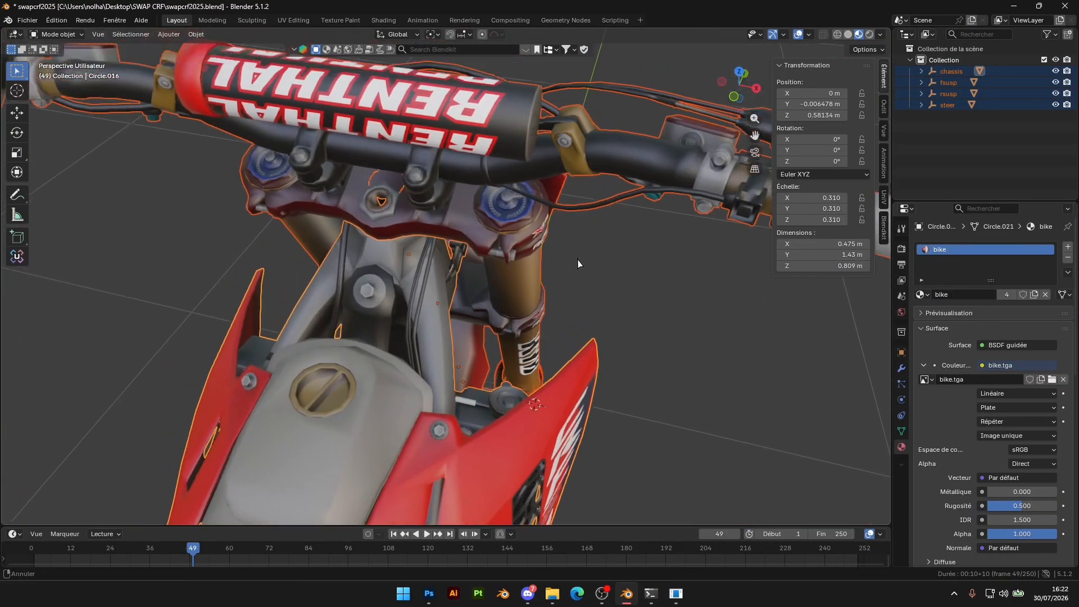
{"action": "middle_click_drag", "start_coordinate": [578, 260], "coordinate": [642, 294]}
{"action": "scroll", "coordinate": [616, 291], "scroll_direction": "down", "scroll_amount": 6}
{"action": "middle_click_drag", "start_coordinate": [562, 295], "coordinate": [542, 257], "text": "shift"}
{"action": "scroll", "coordinate": [555, 309], "scroll_direction": "up", "scroll_amount": 1}
{"action": "scroll", "coordinate": [578, 293], "scroll_direction": "up", "scroll_amount": 4}
{"action": "scroll", "coordinate": [539, 298], "scroll_direction": "down", "scroll_amount": 5}
{"action": "scroll", "coordinate": [562, 292], "scroll_direction": "up", "scroll_amount": 5}
Examine the fuel tank and shroud meshes in Edit Mode with everything deselected, and return to Object Mode
{"action": "key", "text": "Tab"}
{"action": "middle_click_drag", "start_coordinate": [576, 315], "coordinate": [598, 341]}
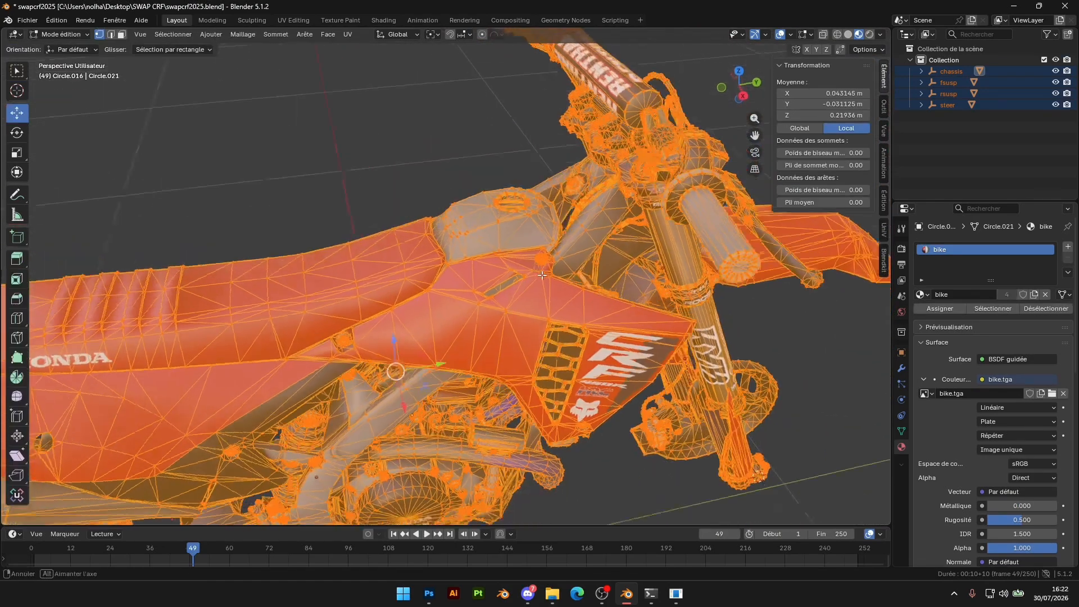
{"action": "scroll", "coordinate": [573, 253], "scroll_direction": "up", "scroll_amount": 4}
{"action": "middle_click_drag", "start_coordinate": [554, 146], "coordinate": [586, 337], "text": "shift"}
{"action": "scroll", "coordinate": [505, 297], "scroll_direction": "down", "scroll_amount": 5}
{"action": "scroll", "coordinate": [506, 297], "scroll_direction": "down", "scroll_amount": 4}
{"action": "scroll", "coordinate": [586, 348], "scroll_direction": "up", "scroll_amount": 5}
{"action": "key", "text": "alt+a"}
{"action": "middle_click_drag", "start_coordinate": [556, 258], "coordinate": [652, 303]}
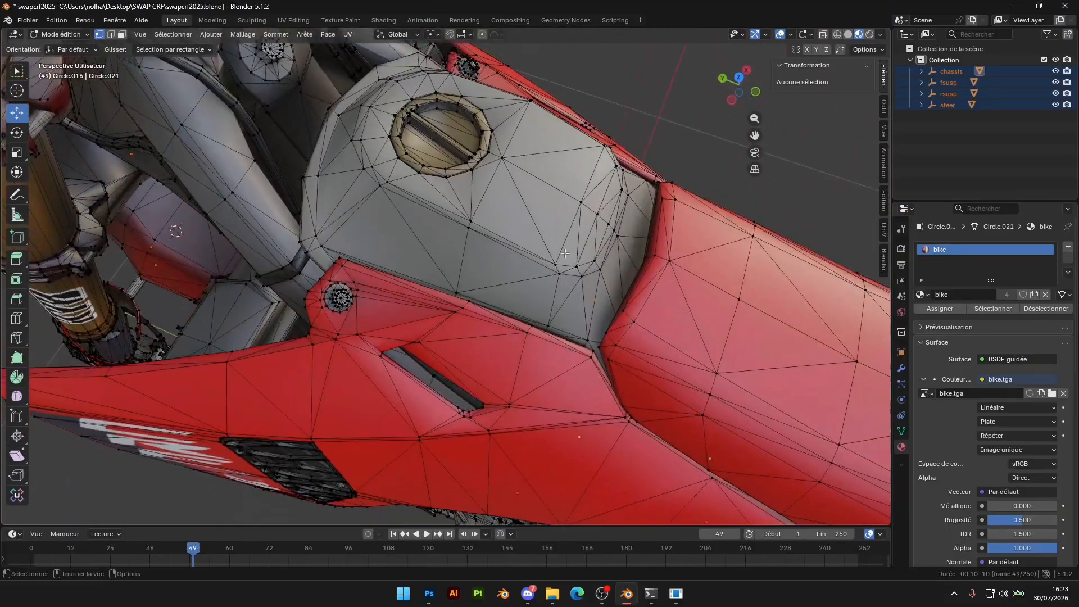
{"action": "scroll", "coordinate": [562, 292], "scroll_direction": "down", "scroll_amount": 4}
{"action": "scroll", "coordinate": [505, 298], "scroll_direction": "up", "scroll_amount": 4}
{"action": "middle_click_drag", "start_coordinate": [503, 300], "coordinate": [482, 262]}
{"action": "key", "text": "Tab"}
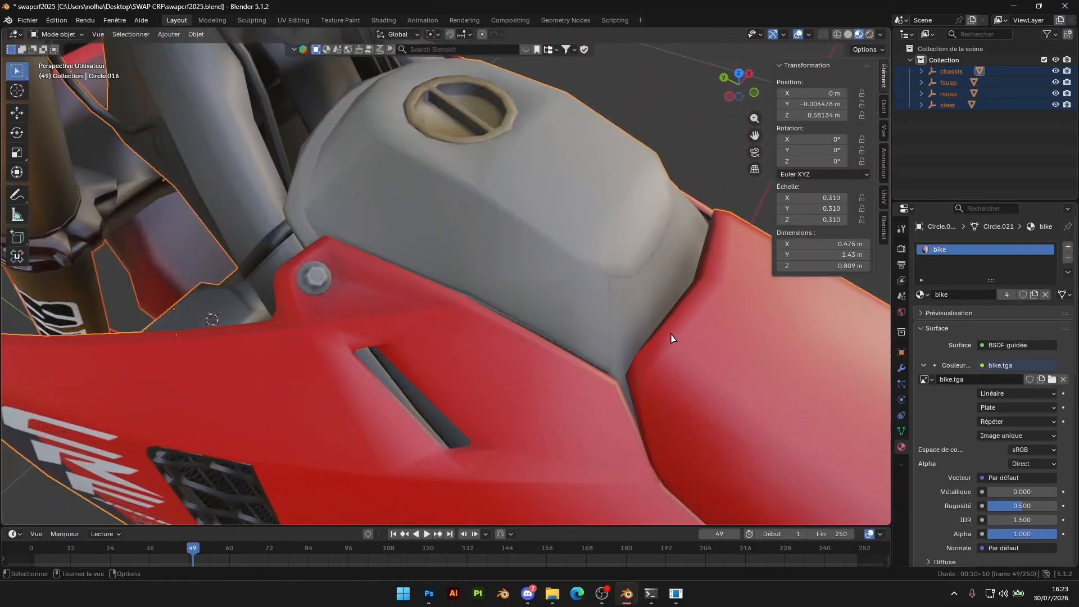
Select the fuel tank's linked geometry in the chassis mesh and separate it into its own object
{"action": "left_click", "coordinate": [669, 339]}
{"action": "scroll", "coordinate": [652, 339], "scroll_direction": "down", "scroll_amount": 5}
{"action": "key", "text": "Tab"}
{"action": "scroll", "coordinate": [420, 342], "scroll_direction": "up", "scroll_amount": 4}
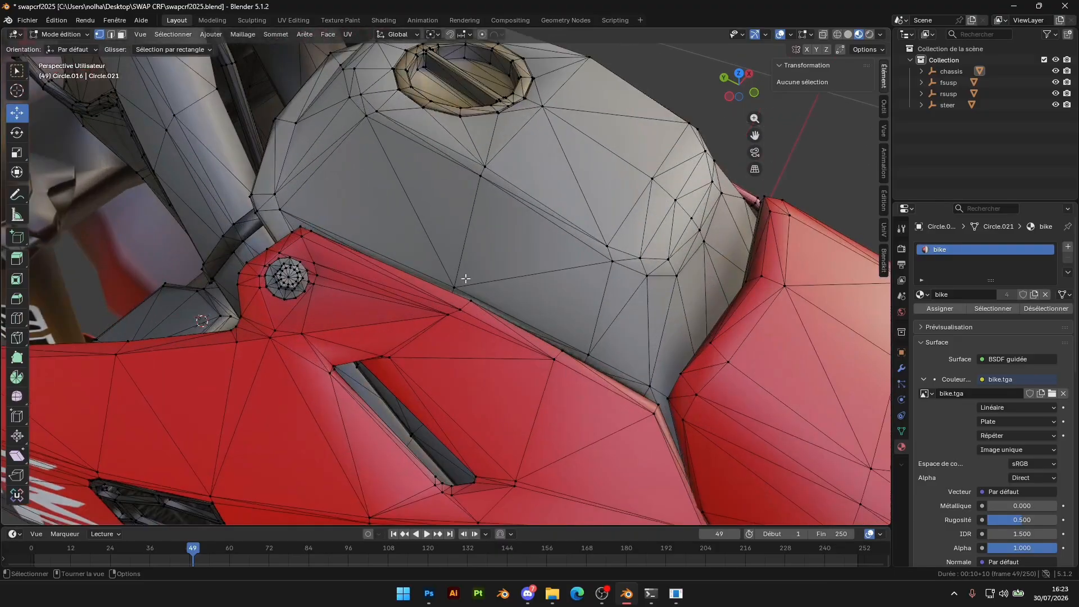
{"action": "key", "text": "l"}
{"action": "middle_click_drag", "start_coordinate": [770, 449], "coordinate": [590, 416]}
{"action": "scroll", "coordinate": [521, 251], "scroll_direction": "down", "scroll_amount": 6}
{"action": "middle_click_drag", "start_coordinate": [520, 251], "coordinate": [462, 296]}
{"action": "right_click", "coordinate": [457, 287]}
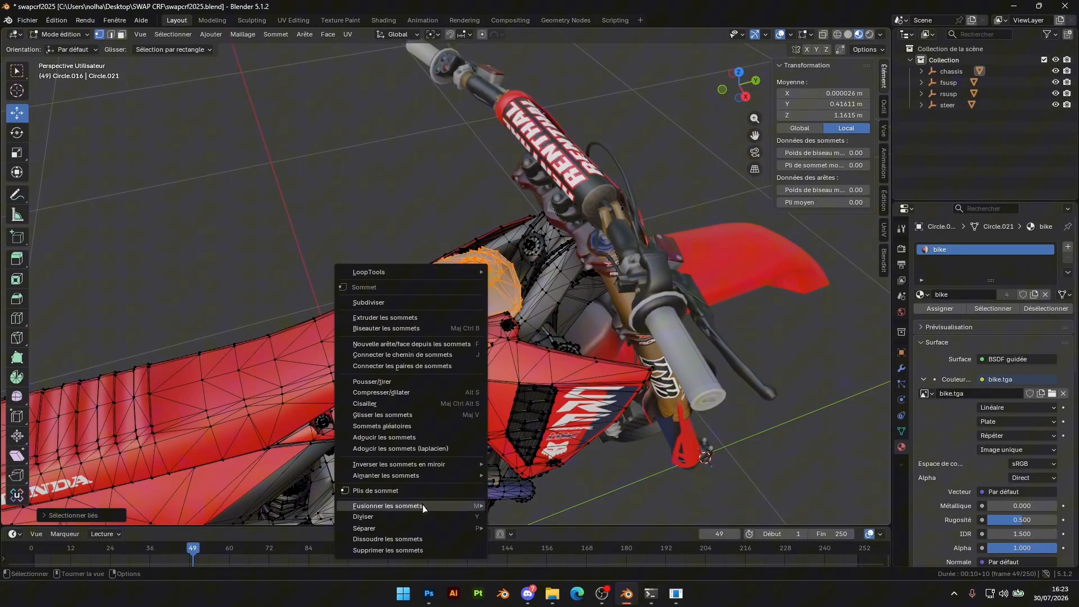
{"action": "mouse_move", "coordinate": [449, 528]}
{"action": "left_click", "coordinate": [518, 528]}
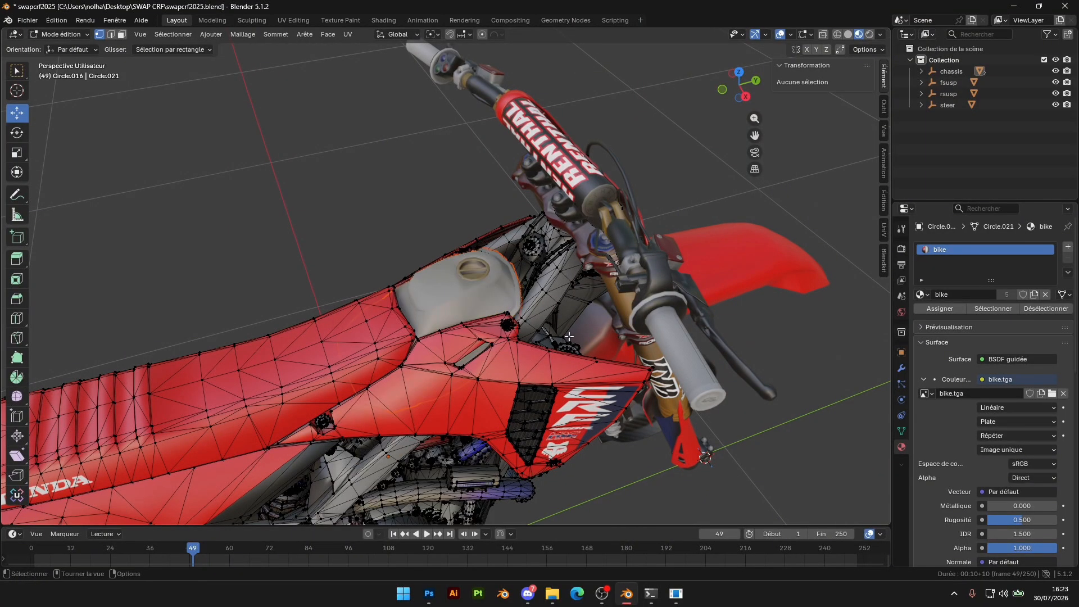
Move the separated fuel tank up along Z by about 0.47 m and examine the frame without it
{"action": "key", "text": "Tab"}
{"action": "key", "text": "g"}
{"action": "key", "text": "z"}
{"action": "left_click", "coordinate": [436, 127]}
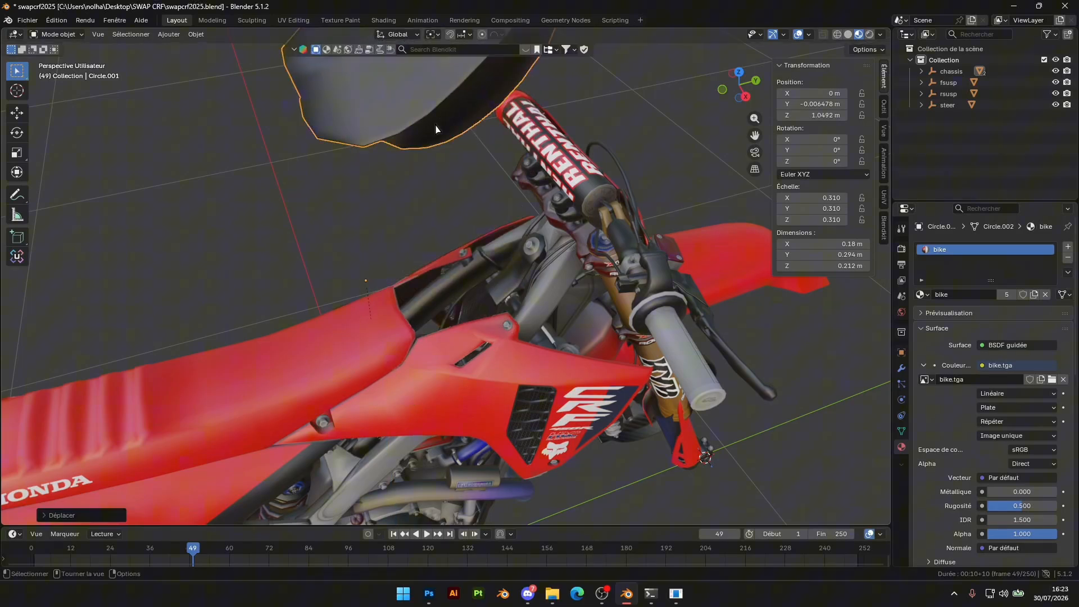
{"action": "scroll", "coordinate": [450, 138], "scroll_direction": "down", "scroll_amount": 4}
{"action": "middle_click_drag", "start_coordinate": [523, 269], "coordinate": [505, 213], "text": "shift"}
{"action": "scroll", "coordinate": [516, 221], "scroll_direction": "up", "scroll_amount": 5}
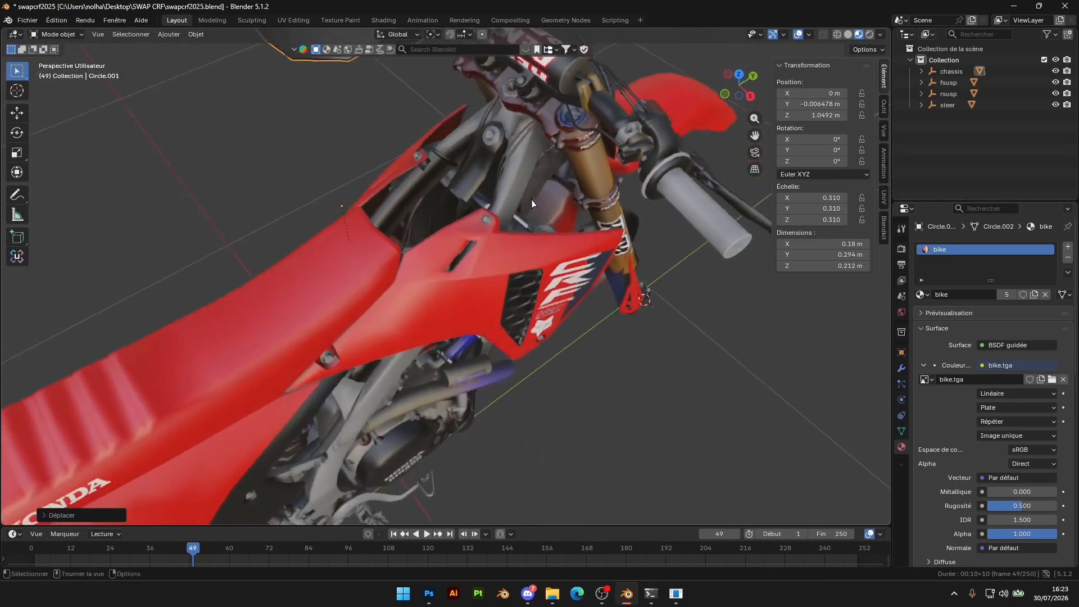
{"action": "scroll", "coordinate": [506, 214], "scroll_direction": "down", "scroll_amount": 5}
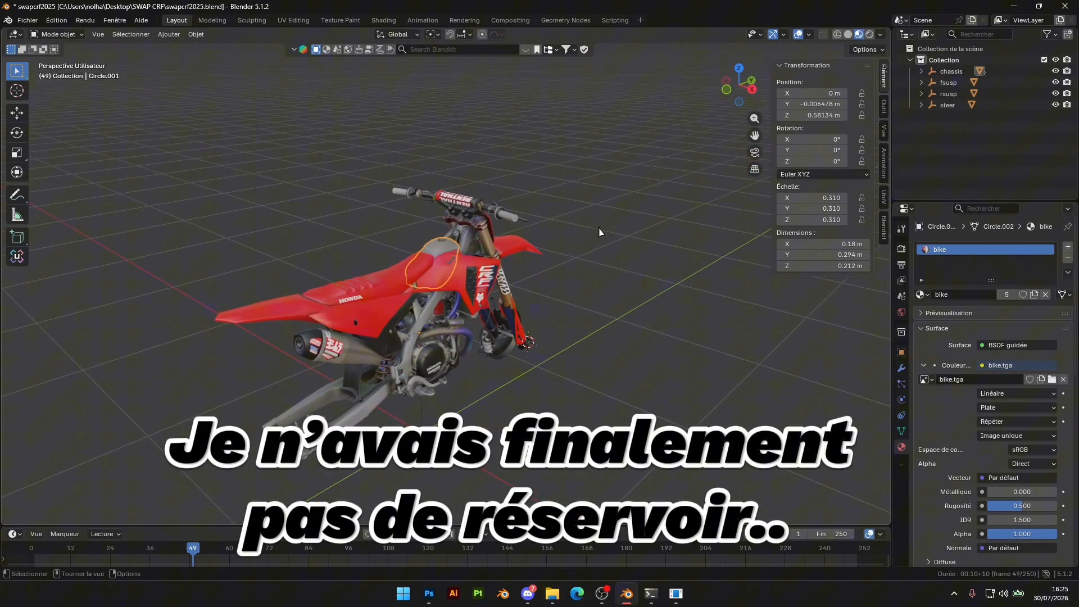
Join the separated fuel tank back into the chassis mesh
{"action": "key", "text": "ctrl+j"}
{"action": "key", "text": "Tab"}
{"action": "key", "text": "l"}
{"action": "left_click", "coordinate": [531, 211]}
{"action": "key", "text": "Tab"}
Examine the reassembled bike from several sides, moving in on the exhaust
{"action": "middle_click_drag", "start_coordinate": [398, 220], "coordinate": [339, 198]}
{"action": "left_click", "coordinate": [588, 166]}
{"action": "scroll", "coordinate": [500, 280], "scroll_direction": "up", "scroll_amount": 2}
{"action": "middle_click_drag", "start_coordinate": [494, 287], "coordinate": [450, 197], "text": "shift"}
{"action": "scroll", "coordinate": [534, 223], "scroll_direction": "up", "scroll_amount": 4}
{"action": "middle_click_drag", "start_coordinate": [627, 293], "coordinate": [660, 305]}
{"action": "scroll", "coordinate": [661, 305], "scroll_direction": "down", "scroll_amount": 2}
{"action": "left_click", "coordinate": [263, 288]}
{"action": "middle_click_drag", "start_coordinate": [418, 272], "coordinate": [362, 272]}
{"action": "scroll", "coordinate": [361, 271], "scroll_direction": "down", "scroll_amount": 2}
{"action": "middle_click_drag", "start_coordinate": [516, 318], "coordinate": [478, 267], "text": "shift"}
{"action": "scroll", "coordinate": [416, 243], "scroll_direction": "up", "scroll_amount": 3}
{"action": "scroll", "coordinate": [415, 243], "scroll_direction": "up", "scroll_amount": 2}
Select the linked geometry of the Yoshimura silencer and its attached parts in the chassis mesh in Edit Mode
{"action": "key", "text": "Tab"}
{"action": "middle_click_drag", "start_coordinate": [478, 267], "coordinate": [416, 264]}
{"action": "middle_click_drag", "start_coordinate": [416, 264], "coordinate": [624, 297], "text": "shift"}
{"action": "key", "text": "l"}
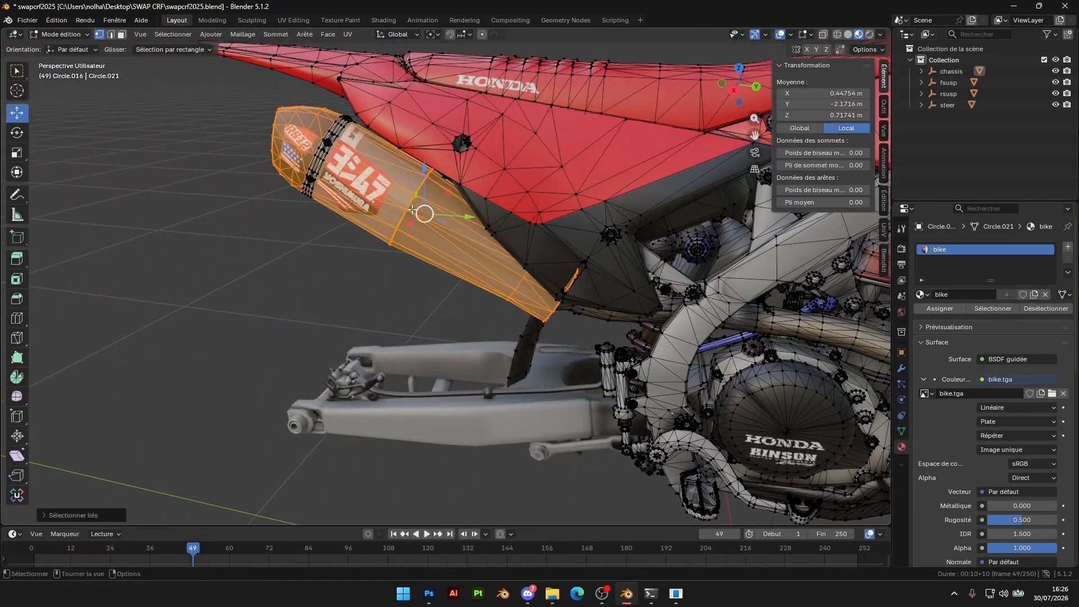
{"action": "middle_click_drag", "start_coordinate": [336, 157], "coordinate": [489, 173]}
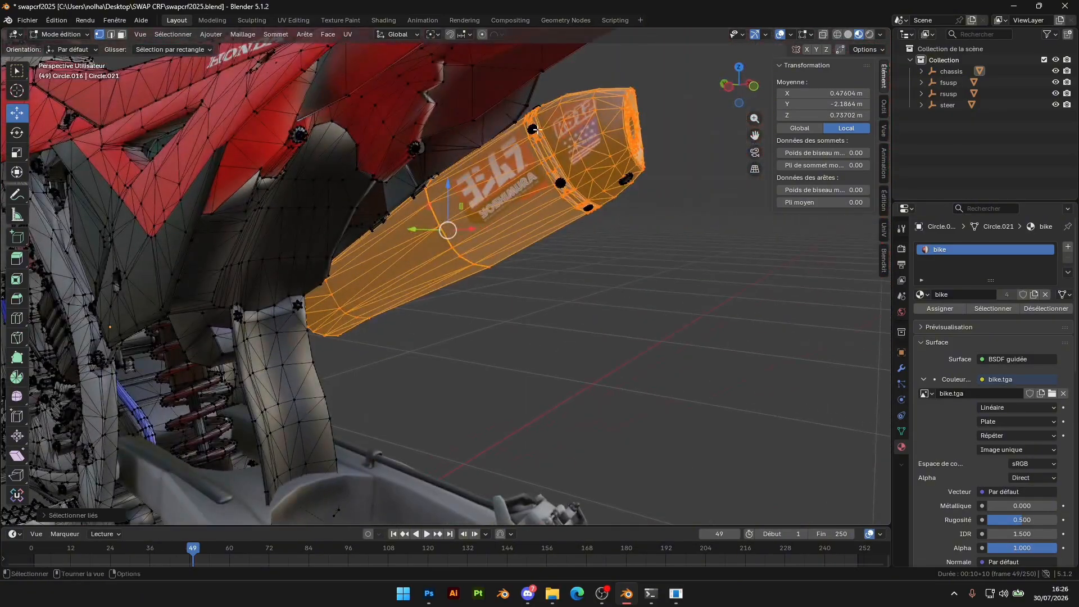
{"action": "key", "text": "l"}
{"action": "middle_click_drag", "start_coordinate": [624, 181], "coordinate": [483, 169]}
{"action": "scroll", "coordinate": [431, 161], "scroll_direction": "up", "scroll_amount": 5}
{"action": "key", "text": "l"}
{"action": "middle_click_drag", "start_coordinate": [304, 148], "coordinate": [360, 182]}
{"action": "middle_click_drag", "start_coordinate": [584, 180], "coordinate": [443, 167]}
Add the exhaust pipe's linked geometry, from the silencer to the front header, to the selection
{"action": "scroll", "coordinate": [443, 167], "scroll_direction": "down", "scroll_amount": 4}
{"action": "middle_click_drag", "start_coordinate": [640, 262], "coordinate": [363, 117]}
{"action": "scroll", "coordinate": [487, 161], "scroll_direction": "up", "scroll_amount": 3}
{"action": "middle_click_drag", "start_coordinate": [486, 162], "coordinate": [439, 172]}
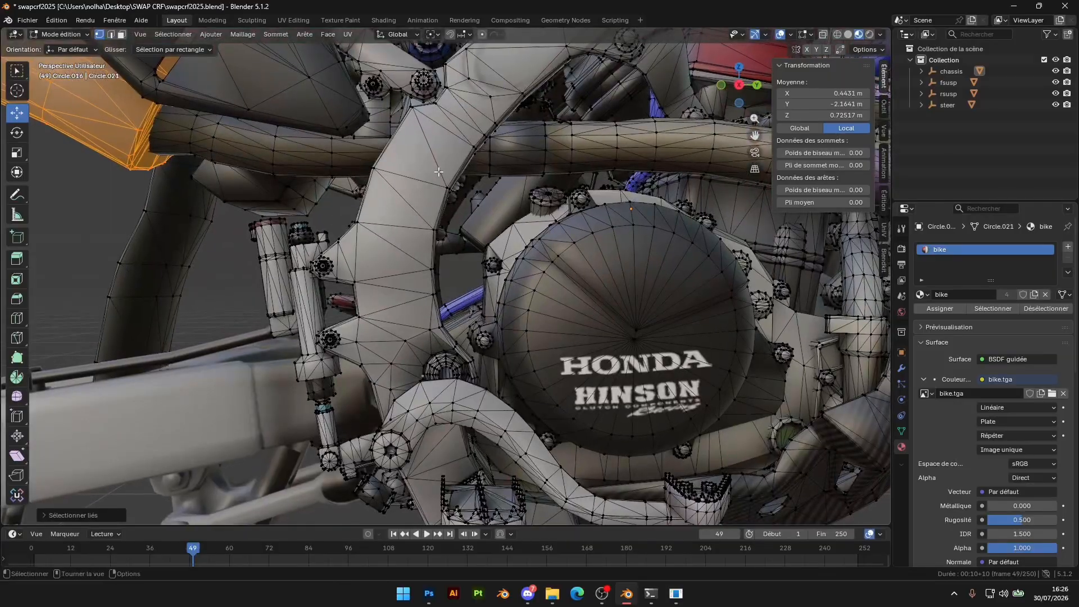
{"action": "key", "text": "l"}
{"action": "scroll", "coordinate": [331, 158], "scroll_direction": "down", "scroll_amount": 5}
{"action": "middle_click_drag", "start_coordinate": [573, 174], "coordinate": [634, 212]}
{"action": "scroll", "coordinate": [457, 188], "scroll_direction": "up", "scroll_amount": 5}
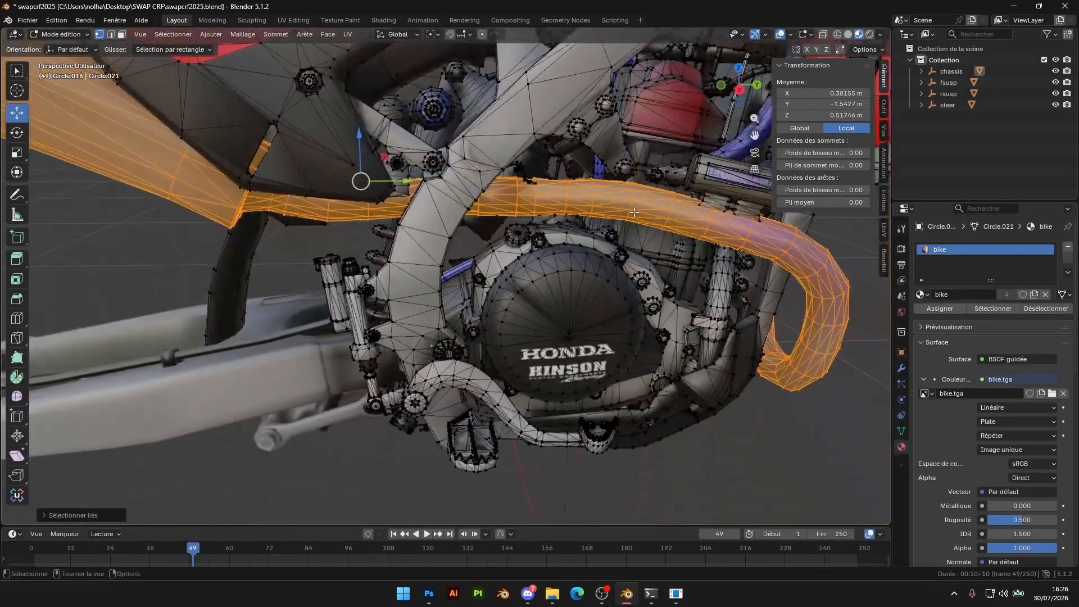
{"action": "scroll", "coordinate": [622, 162], "scroll_direction": "up", "scroll_amount": 3}
{"action": "middle_click_drag", "start_coordinate": [622, 162], "coordinate": [528, 240], "text": "shift"}
{"action": "middle_click_drag", "start_coordinate": [494, 170], "coordinate": [471, 177]}
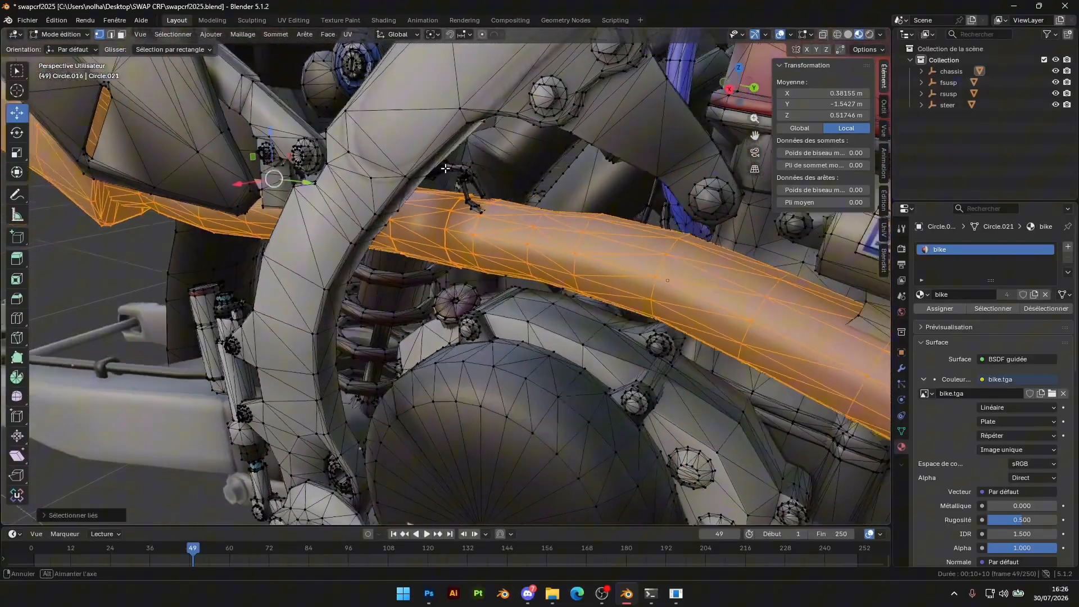
{"action": "scroll", "coordinate": [501, 132], "scroll_direction": "up", "scroll_amount": 3}
{"action": "middle_click_drag", "start_coordinate": [501, 133], "coordinate": [609, 229], "text": "shift"}
{"action": "scroll", "coordinate": [449, 230], "scroll_direction": "down", "scroll_amount": 6}
Separate the selected exhaust geometry into its own object and return to Object Mode with that exhaust selected
{"action": "right_click", "coordinate": [595, 244]}
{"action": "mouse_move", "coordinate": [546, 286]}
{"action": "left_click", "coordinate": [639, 285]}
{"action": "key", "text": "Tab"}
{"action": "scroll", "coordinate": [610, 266], "scroll_direction": "down", "scroll_amount": 4}
{"action": "middle_click_drag", "start_coordinate": [610, 267], "coordinate": [505, 277]}
{"action": "left_click", "coordinate": [506, 277]}
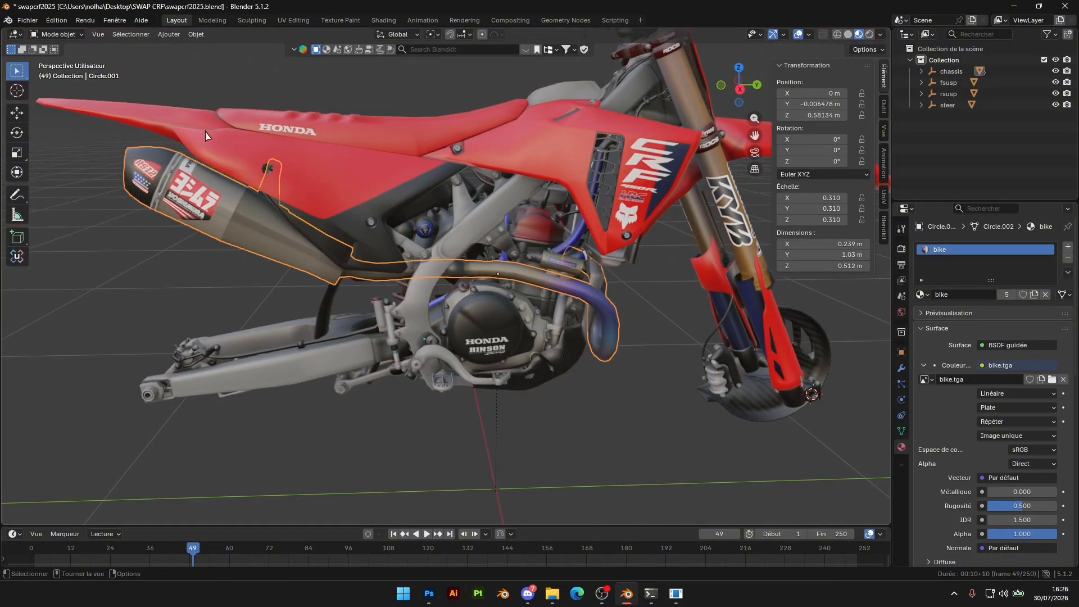
Hide the separated Yoshimura exhaust object
{"action": "scroll", "coordinate": [541, 298], "scroll_direction": "down", "scroll_amount": 5}
{"action": "scroll", "coordinate": [443, 265], "scroll_direction": "up", "scroll_amount": 3}
{"action": "middle_click_drag", "start_coordinate": [461, 230], "coordinate": [470, 245], "text": "shift"}
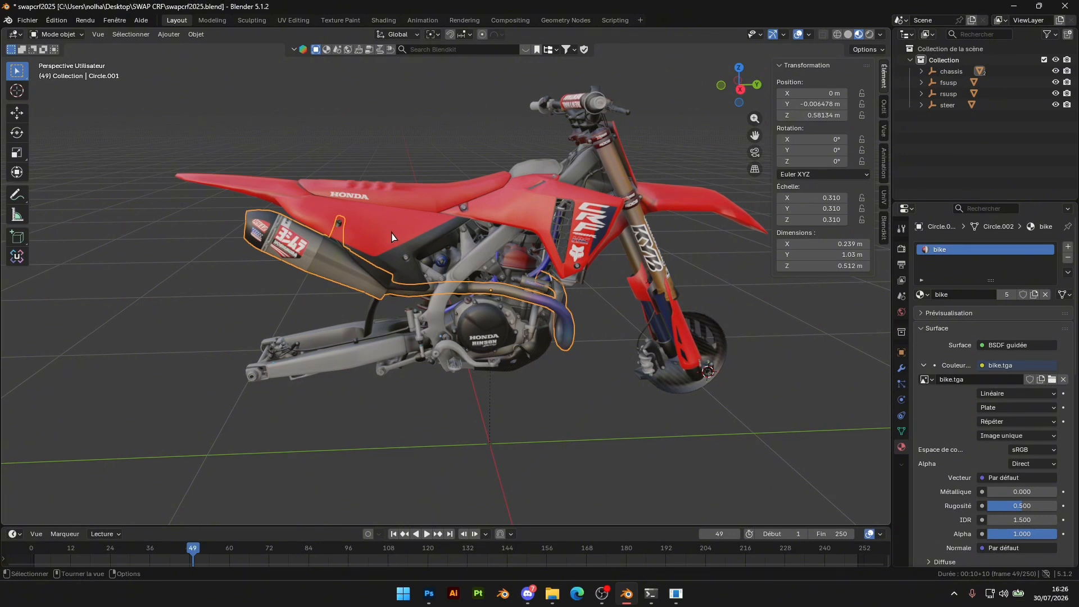
{"action": "key", "text": "h"}
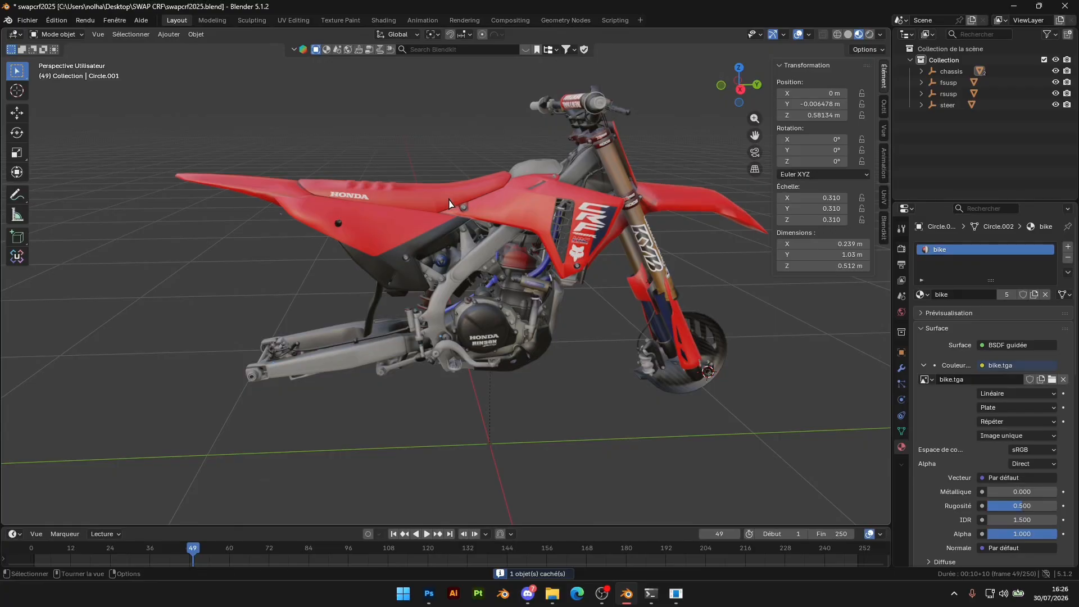
{"action": "key", "text": "alt+h"}
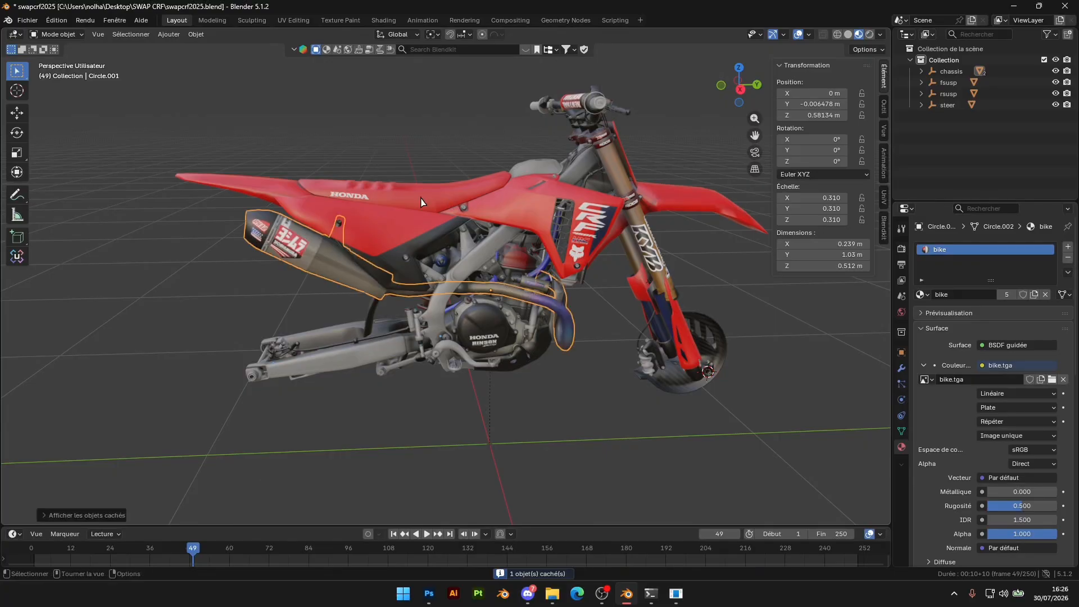
{"action": "key", "text": "ctrl+z"}
Open honda pc.blend from the HONDAPC folder inside blend full\! parts on the desktop
{"action": "mouse_move", "coordinate": [552, 594]}
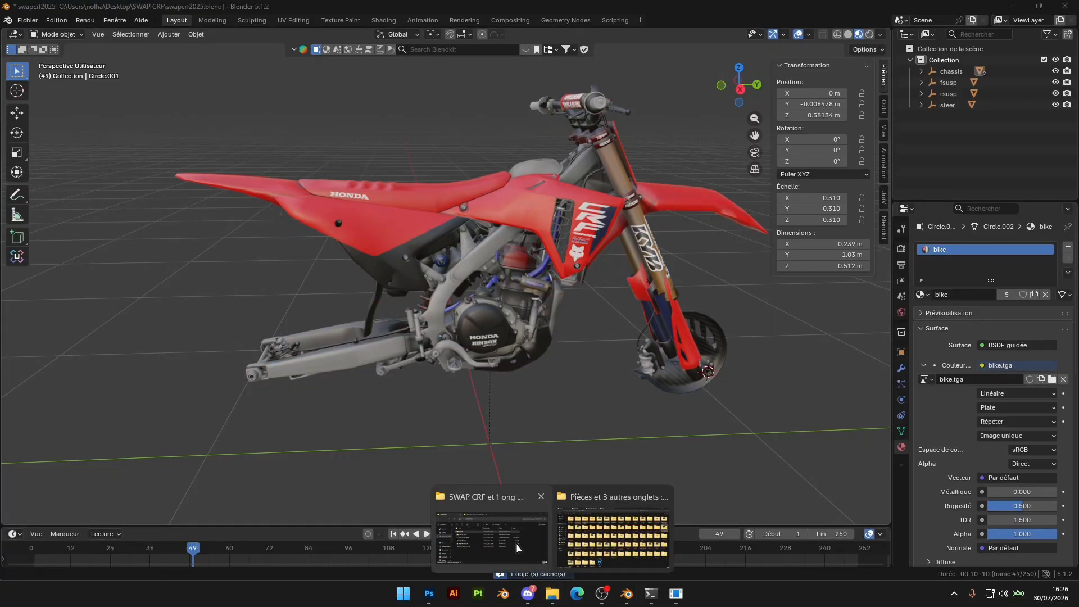
{"action": "left_click", "coordinate": [571, 524]}
{"action": "left_click", "coordinate": [35, 160]}
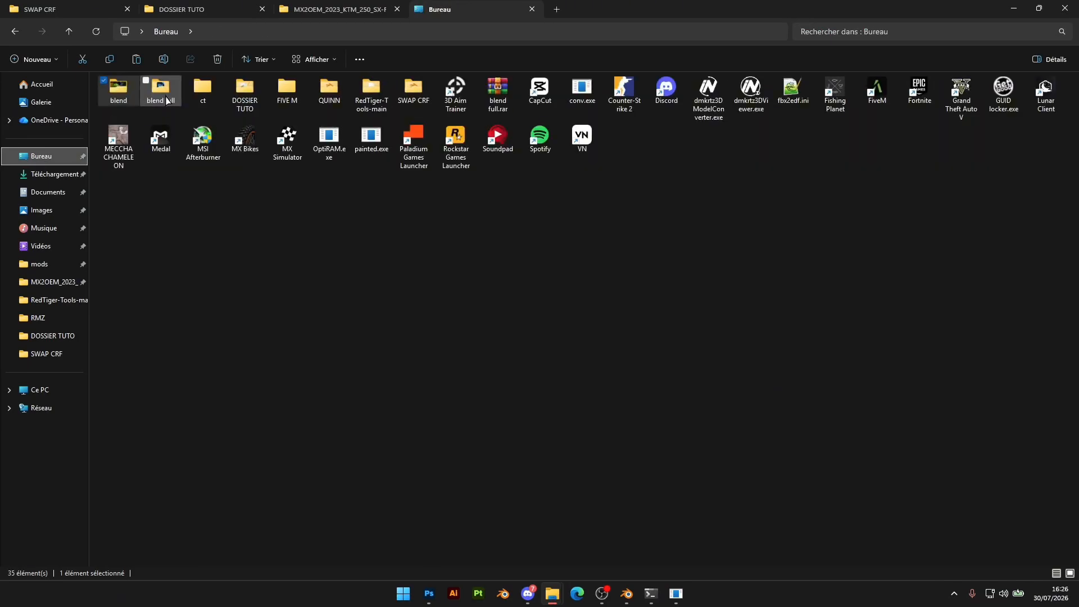
{"action": "double_click", "coordinate": [162, 99]}
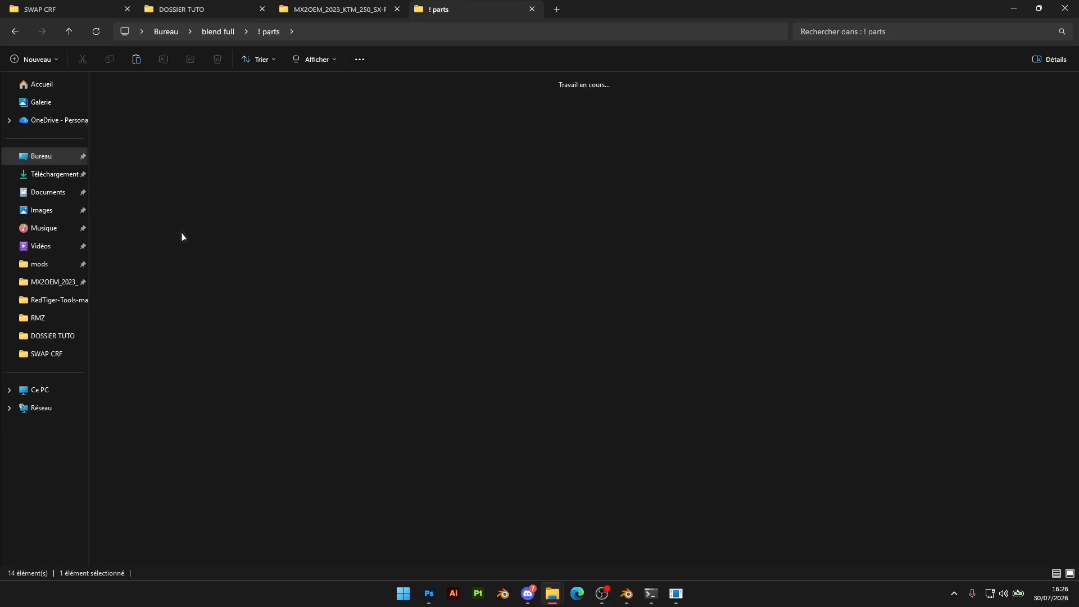
{"action": "double_click", "coordinate": [213, 304]}
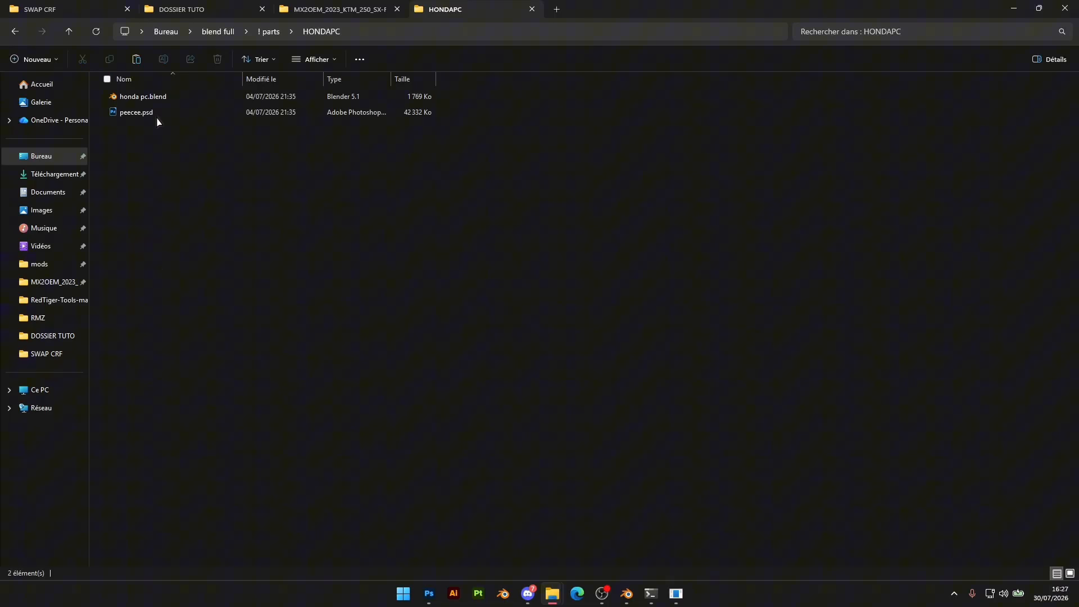
{"action": "left_click", "coordinate": [164, 97]}
{"action": "double_click", "coordinate": [142, 96]}
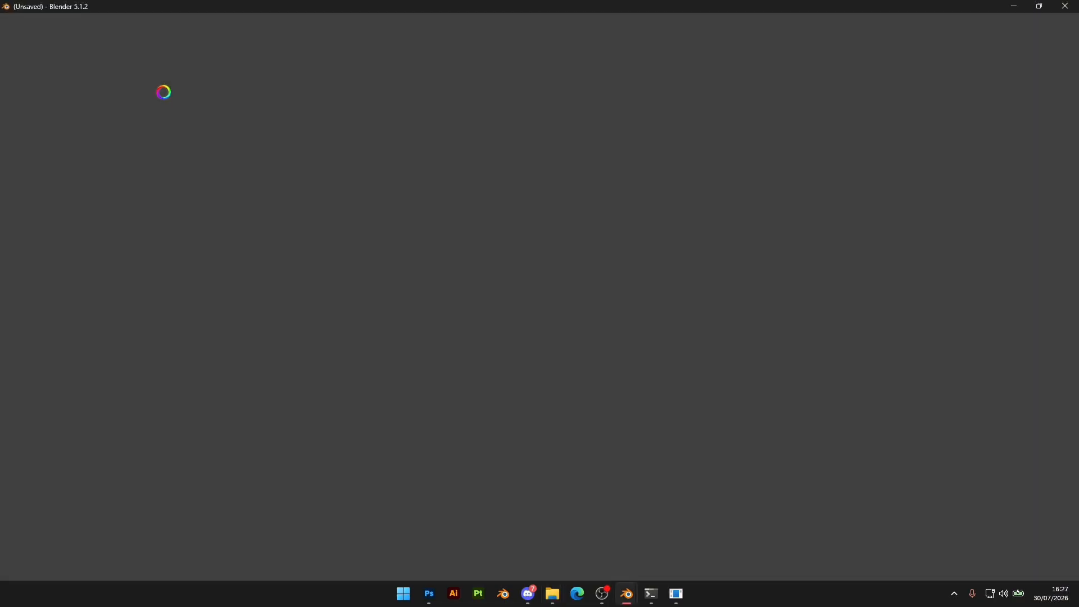
Select the exhaust model and replace its assigned material with a new one
{"action": "scroll", "coordinate": [456, 392], "scroll_direction": "up", "scroll_amount": 5}
{"action": "middle_click_drag", "start_coordinate": [456, 392], "coordinate": [624, 360]}
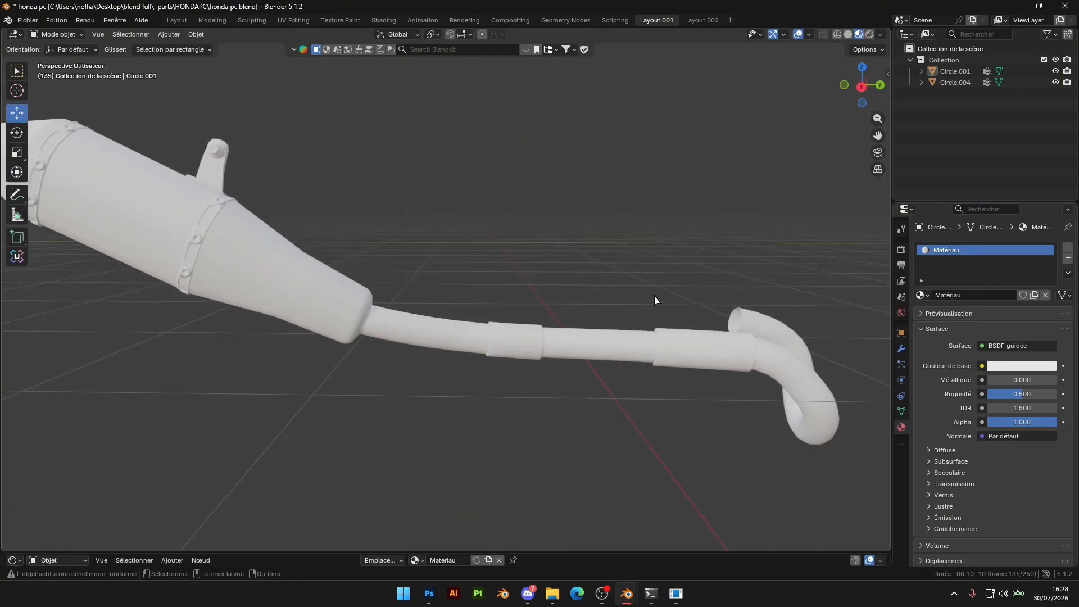
{"action": "left_click", "coordinate": [549, 309]}
{"action": "middle_click_drag", "start_coordinate": [550, 308], "coordinate": [487, 315]}
{"action": "middle_click_drag", "start_coordinate": [601, 309], "coordinate": [706, 324]}
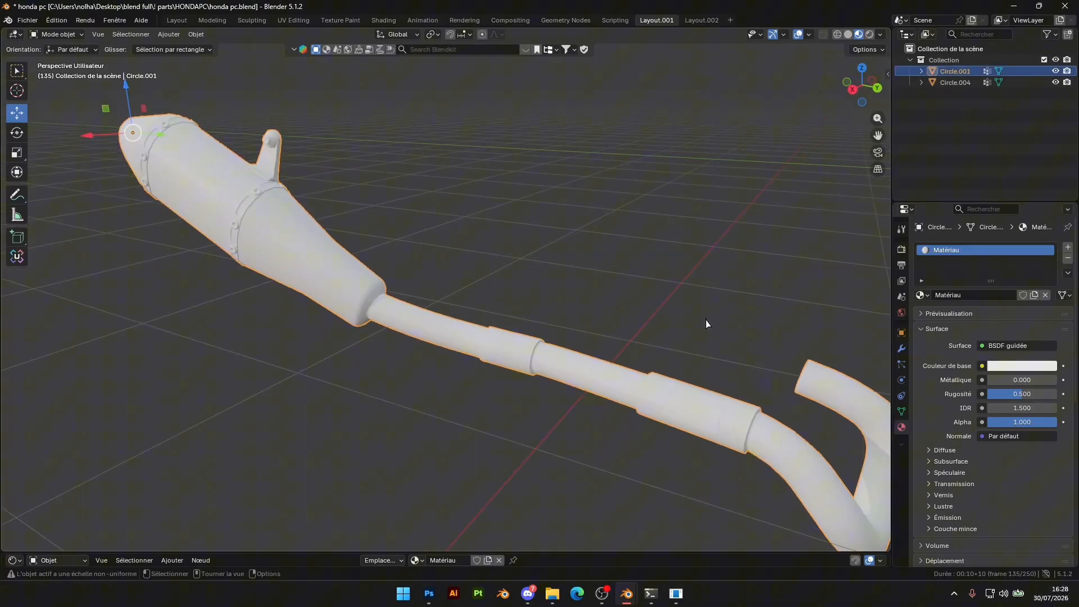
{"action": "left_click", "coordinate": [1068, 258]}
{"action": "left_click", "coordinate": [1031, 296]}
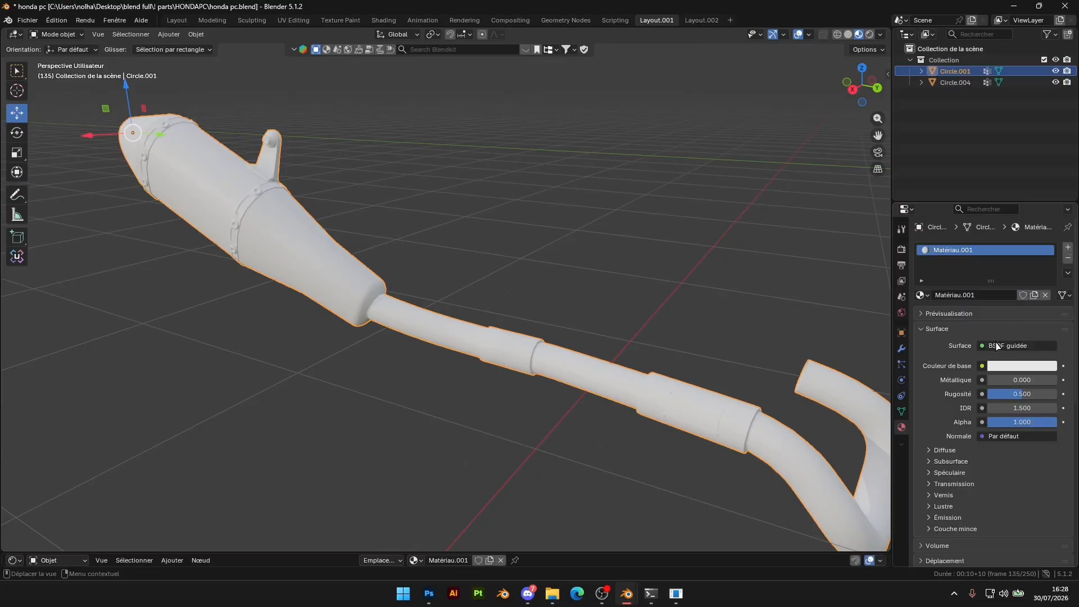
Use the image peecee.psd as the exhaust material's base colour texture and check how it maps
{"action": "left_click", "coordinate": [982, 366]}
{"action": "left_click", "coordinate": [736, 442]}
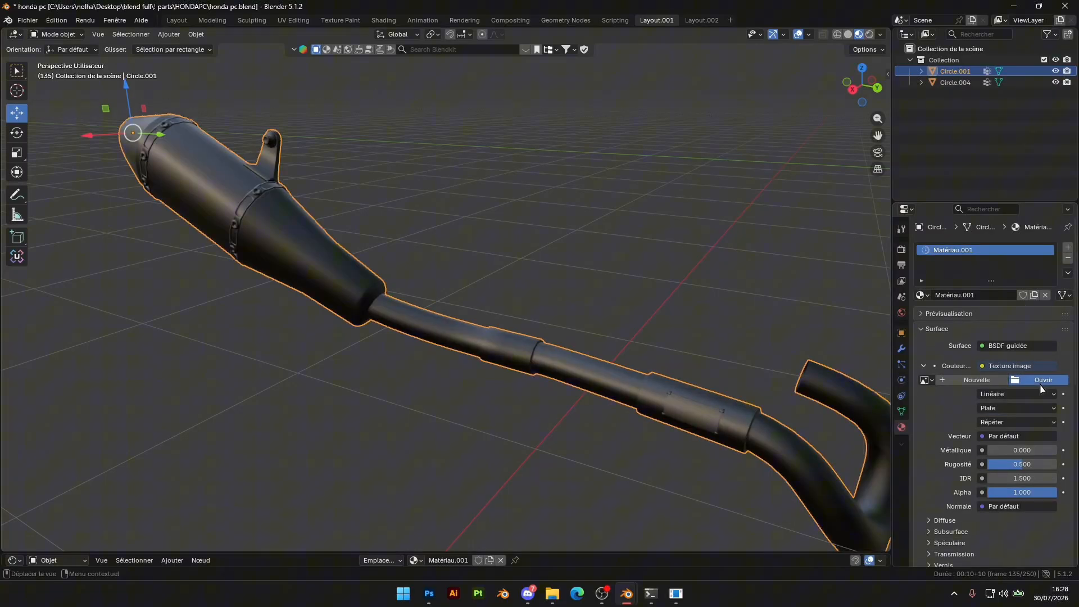
{"action": "left_click", "coordinate": [1040, 385]}
{"action": "double_click", "coordinate": [328, 103]}
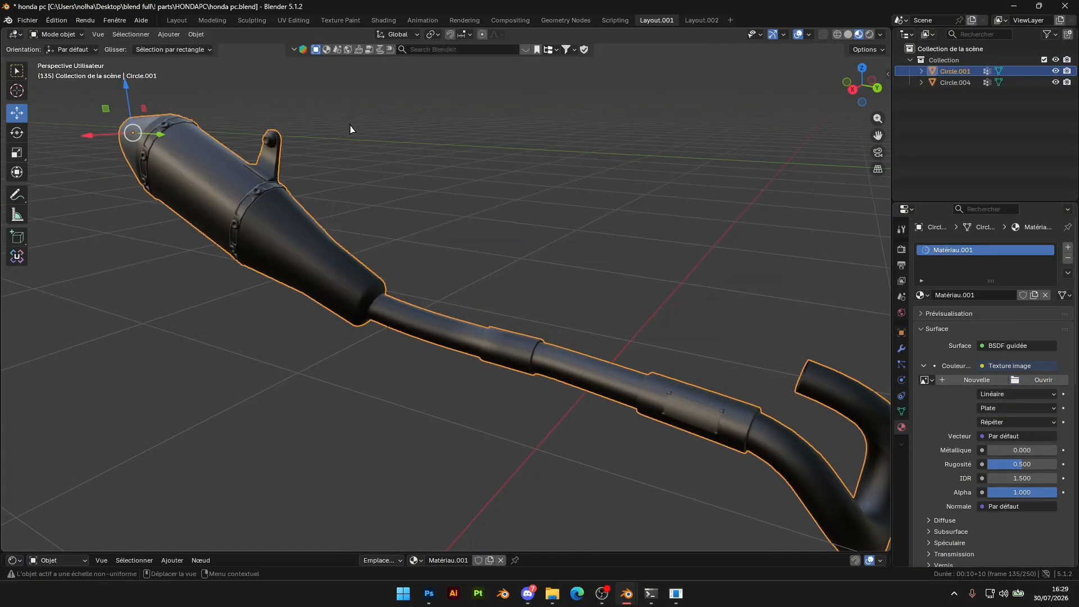
{"action": "scroll", "coordinate": [489, 242], "scroll_direction": "down", "scroll_amount": 5}
{"action": "scroll", "coordinate": [498, 248], "scroll_direction": "up", "scroll_amount": 5}
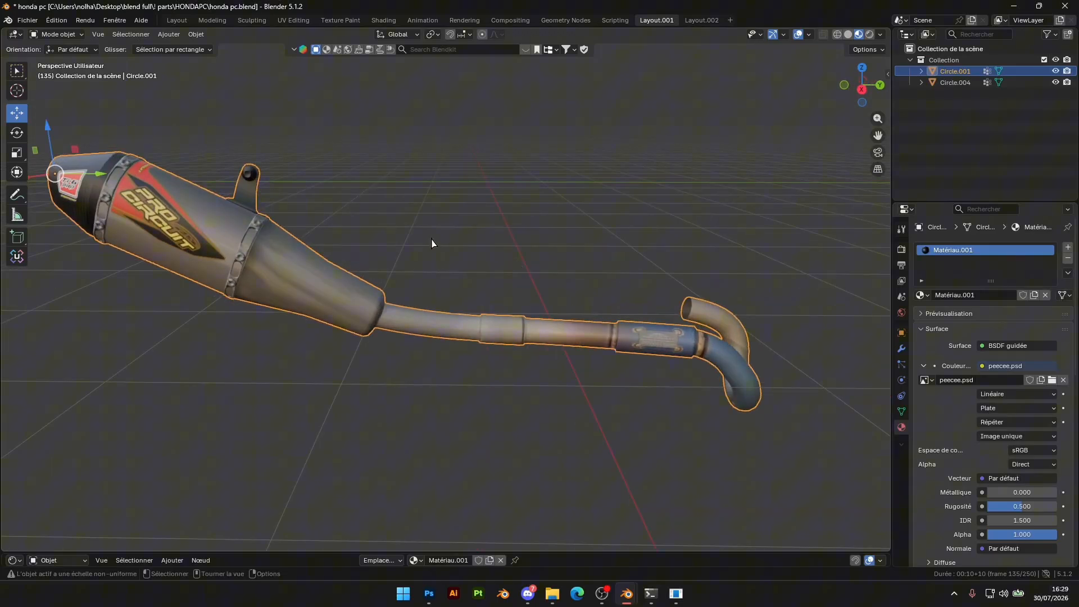
{"action": "scroll", "coordinate": [517, 242], "scroll_direction": "down", "scroll_amount": 5}
{"action": "scroll", "coordinate": [545, 242], "scroll_direction": "up", "scroll_amount": 2}
{"action": "scroll", "coordinate": [572, 241], "scroll_direction": "down", "scroll_amount": 3}
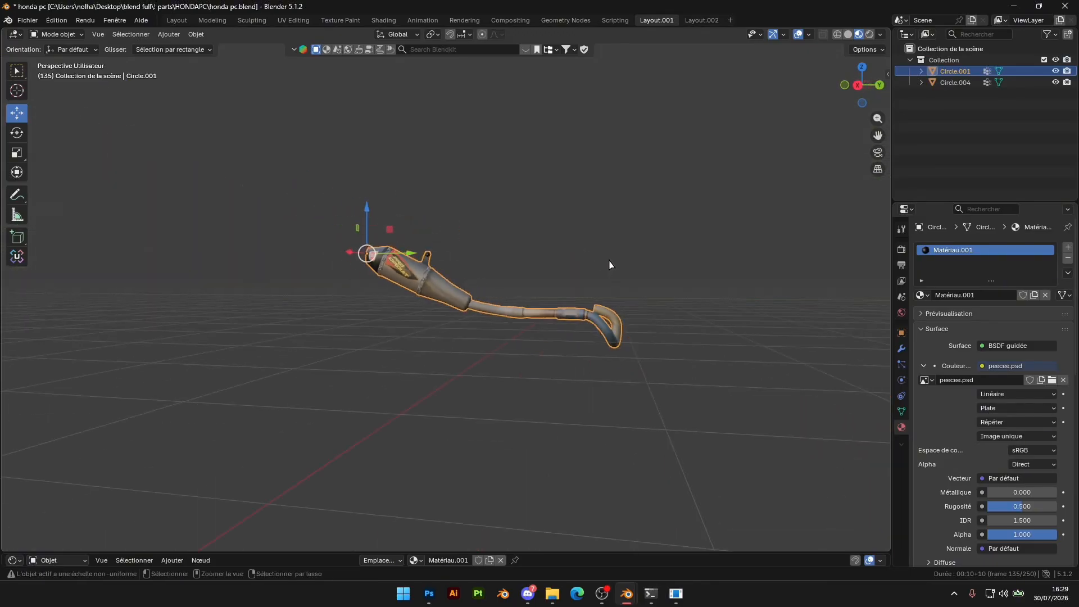
Copy the textured Pro Circuit exhaust and paste it into the swapcrf2025 scene
{"action": "left_click", "coordinate": [560, 233]}
{"action": "middle_click_drag", "start_coordinate": [669, 235], "coordinate": [639, 240]}
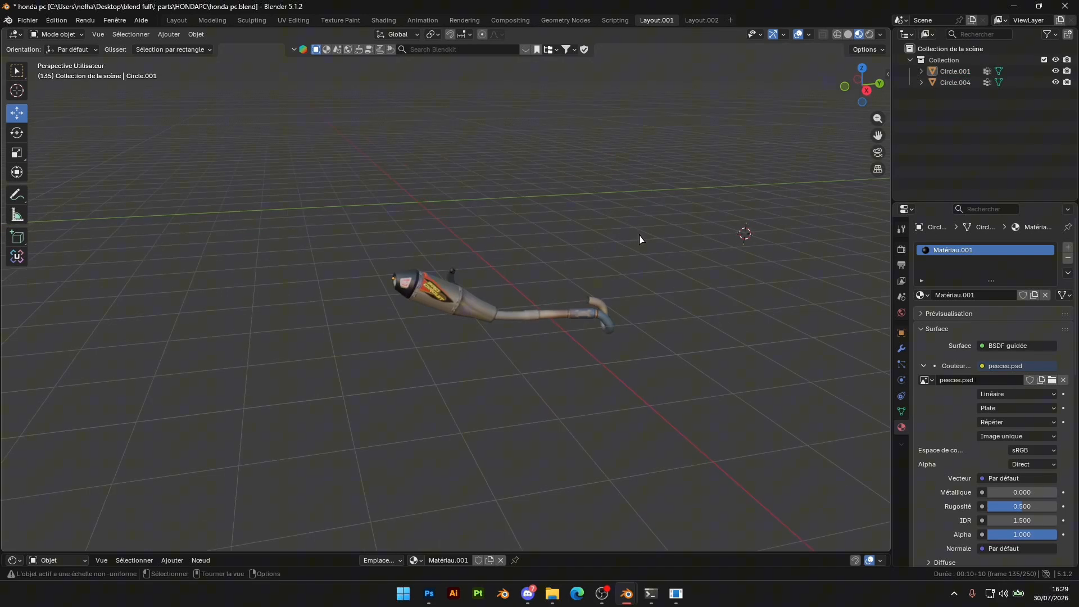
{"action": "left_click", "coordinate": [437, 296]}
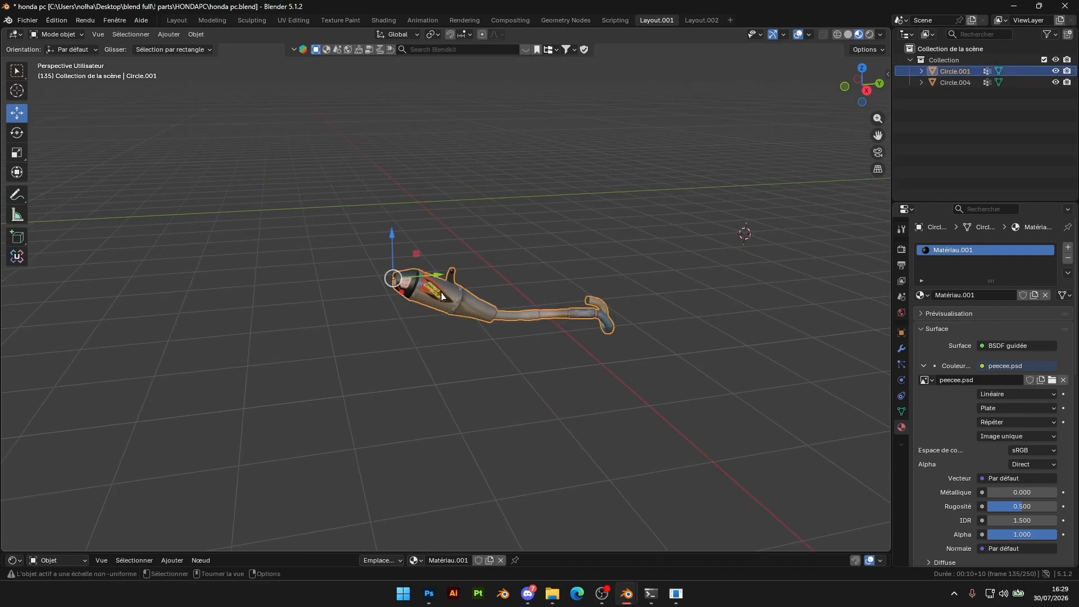
{"action": "mouse_move", "coordinate": [632, 598]}
{"action": "left_click", "coordinate": [595, 528]}
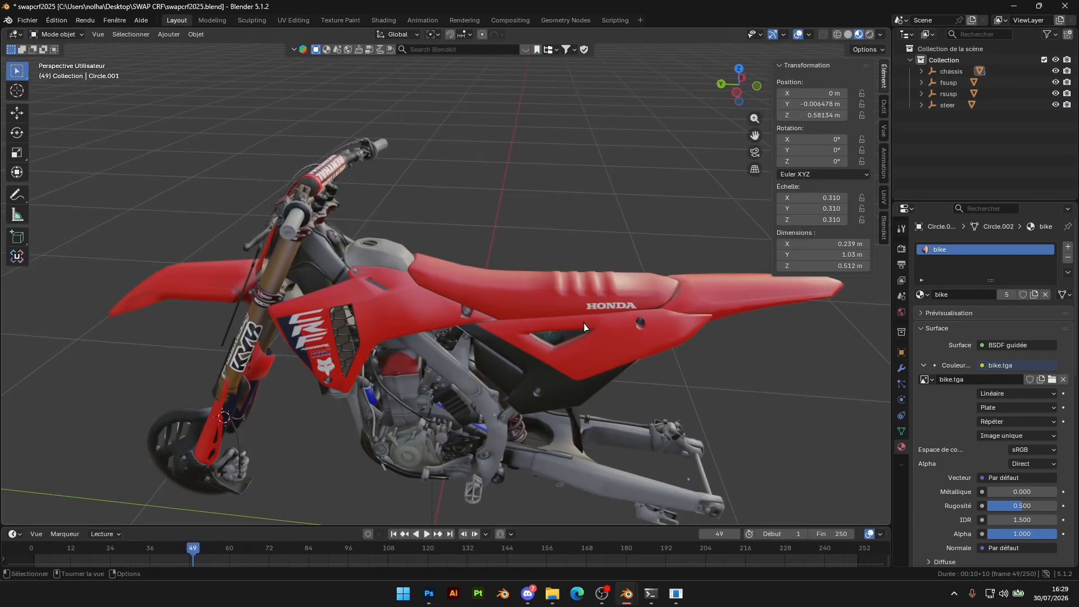
{"action": "key", "text": "ctrl+v"}
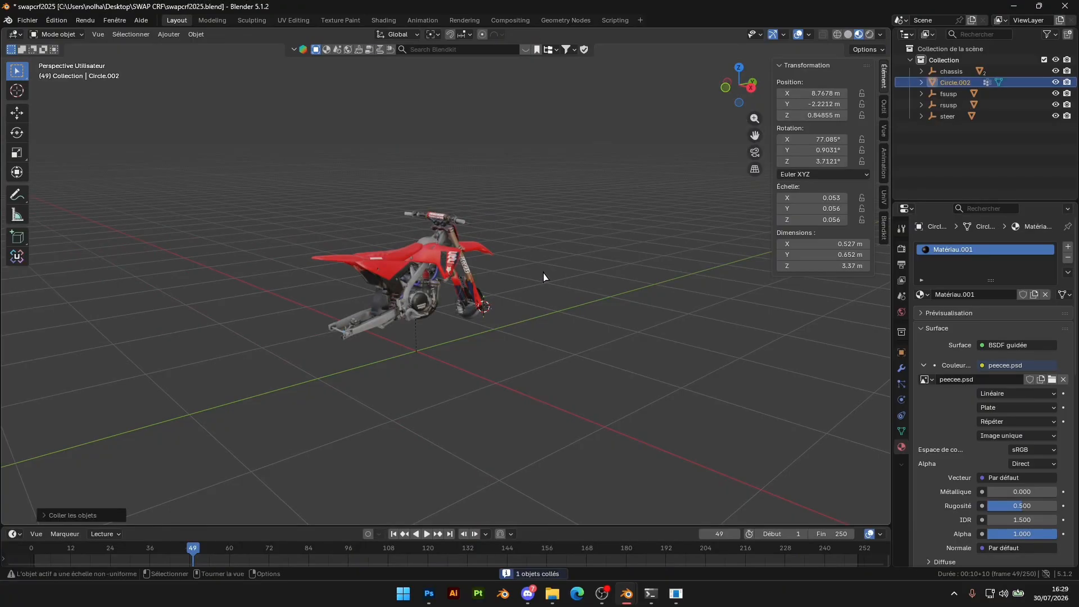
Move the pasted exhaust along X beside the bike, to an X position of about 1.49 m
{"action": "scroll", "coordinate": [645, 283], "scroll_direction": "down", "scroll_amount": 5}
{"action": "middle_click_drag", "start_coordinate": [644, 283], "coordinate": [342, 288]}
{"action": "key", "text": "g"}
{"action": "key", "text": "x"}
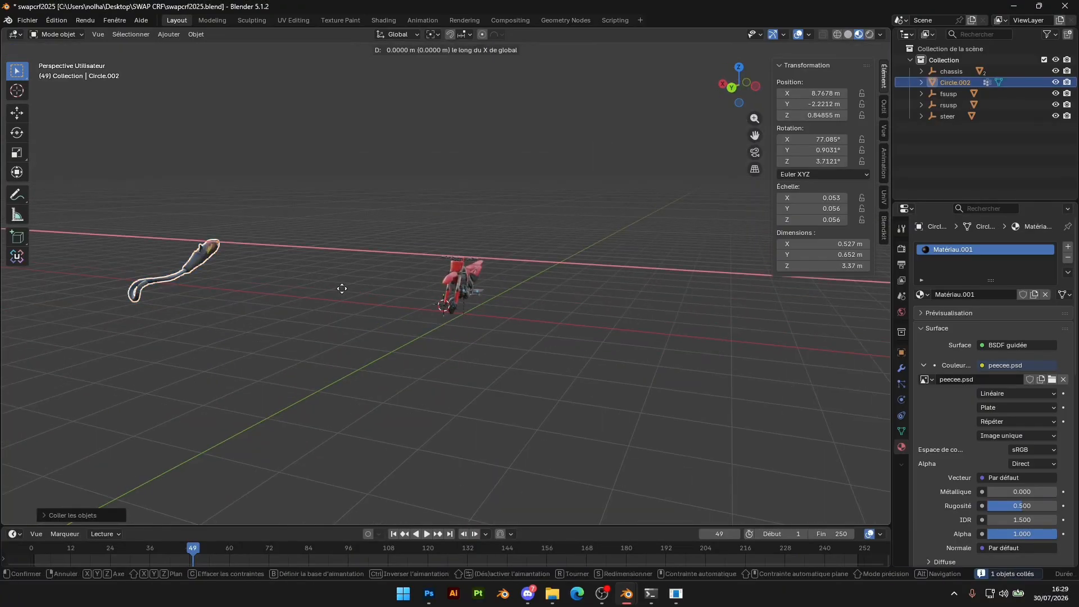
{"action": "left_click", "coordinate": [567, 309]}
{"action": "middle_click_drag", "start_coordinate": [567, 309], "coordinate": [727, 316]}
{"action": "scroll", "coordinate": [727, 315], "scroll_direction": "up", "scroll_amount": 4}
{"action": "left_click", "coordinate": [273, 270]}
Scale the Pro Circuit exhaust down uniformly to bike size, about 1 m long
{"action": "scroll", "coordinate": [275, 263], "scroll_direction": "down", "scroll_amount": 5}
{"action": "scroll", "coordinate": [287, 262], "scroll_direction": "up", "scroll_amount": 3}
{"action": "middle_click_drag", "start_coordinate": [481, 304], "coordinate": [550, 260], "text": "shift"}
{"action": "scroll", "coordinate": [549, 260], "scroll_direction": "up", "scroll_amount": 4}
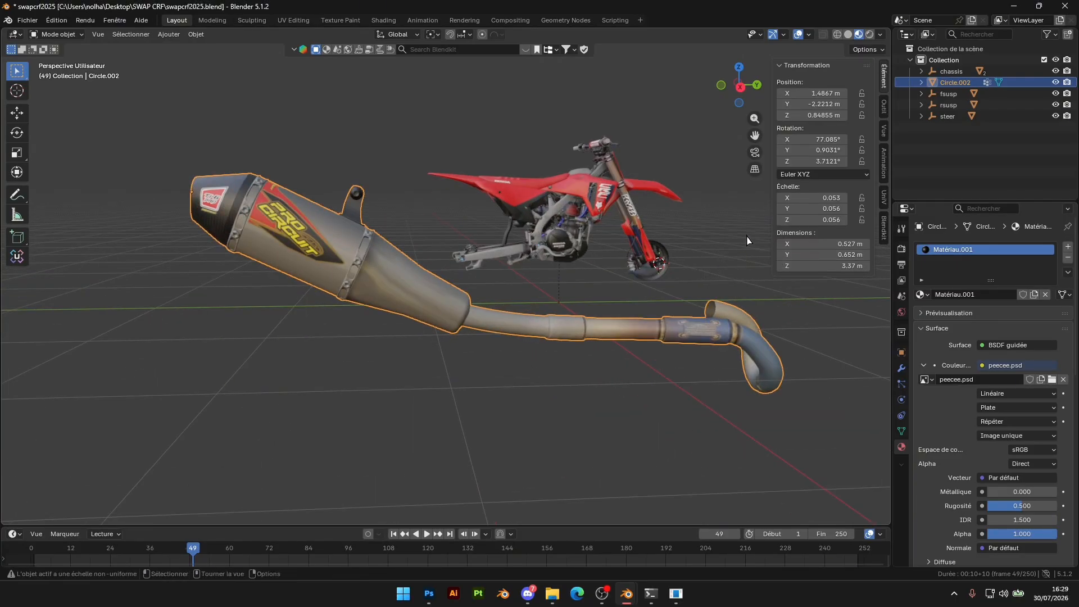
{"action": "key", "text": "s"}
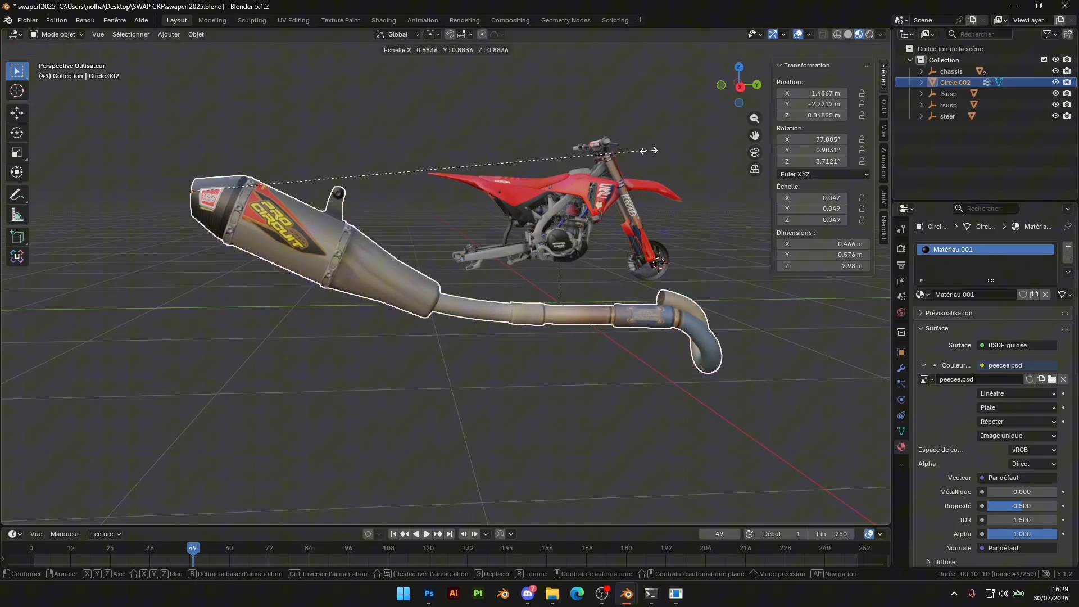
{"action": "left_click", "coordinate": [345, 164]}
Move the exhaust onto the bike, to about -1.08 m along Y and 0.04 m along X
{"action": "key", "text": "g"}
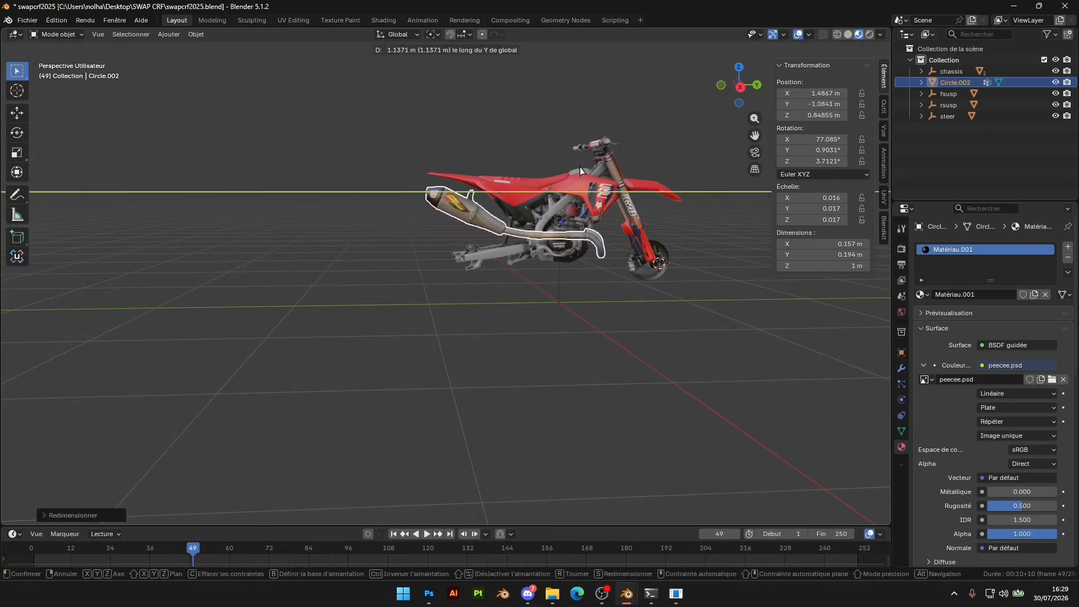
{"action": "left_click", "coordinate": [551, 166]}
{"action": "scroll", "coordinate": [458, 256], "scroll_direction": "up", "scroll_amount": 5}
{"action": "middle_click_drag", "start_coordinate": [458, 255], "coordinate": [251, 301]}
{"action": "key", "text": "g"}
{"action": "key", "text": "x"}
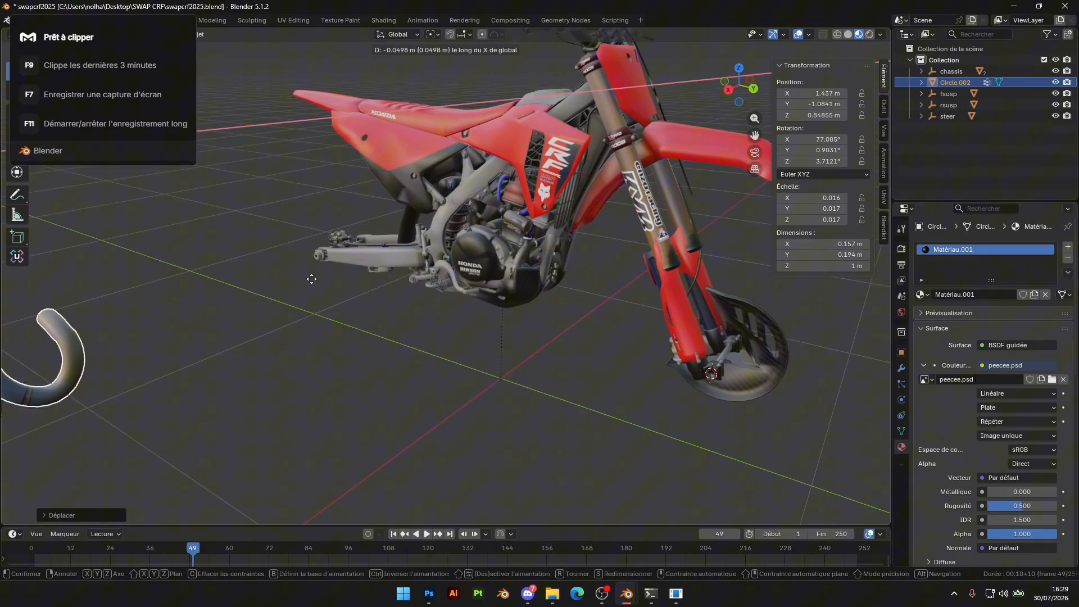
{"action": "left_click", "coordinate": [739, 150]}
Select the linked cylindrical chamber around the Yoshimura nameplate in the chassis mesh and separate it into its own object
{"action": "scroll", "coordinate": [577, 204], "scroll_direction": "up", "scroll_amount": 6}
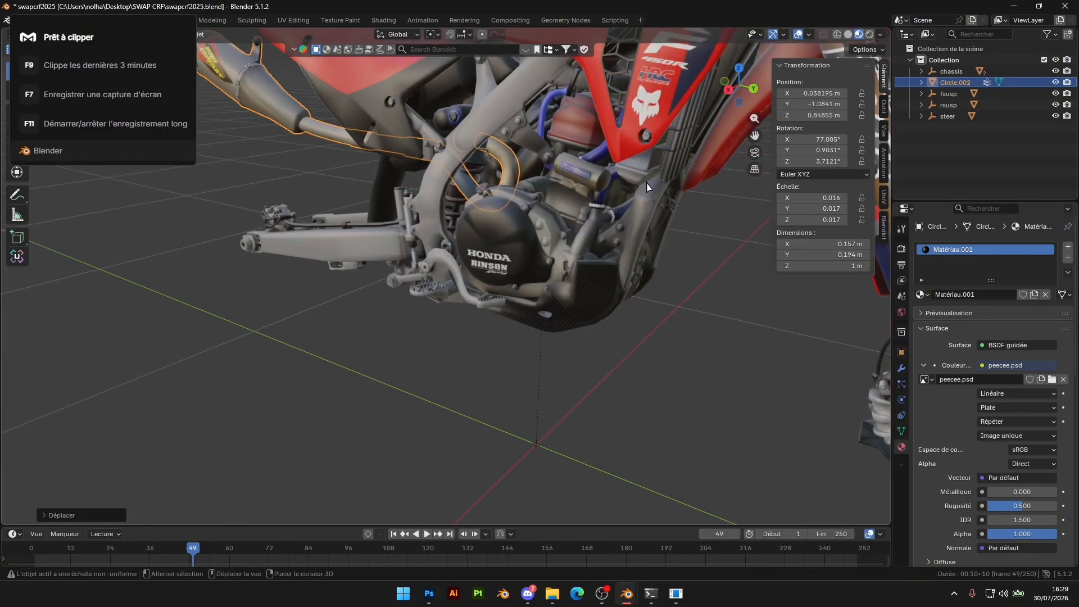
{"action": "left_click", "coordinate": [577, 204]}
{"action": "scroll", "coordinate": [577, 204], "scroll_direction": "up", "scroll_amount": 3}
{"action": "key", "text": "Tab"}
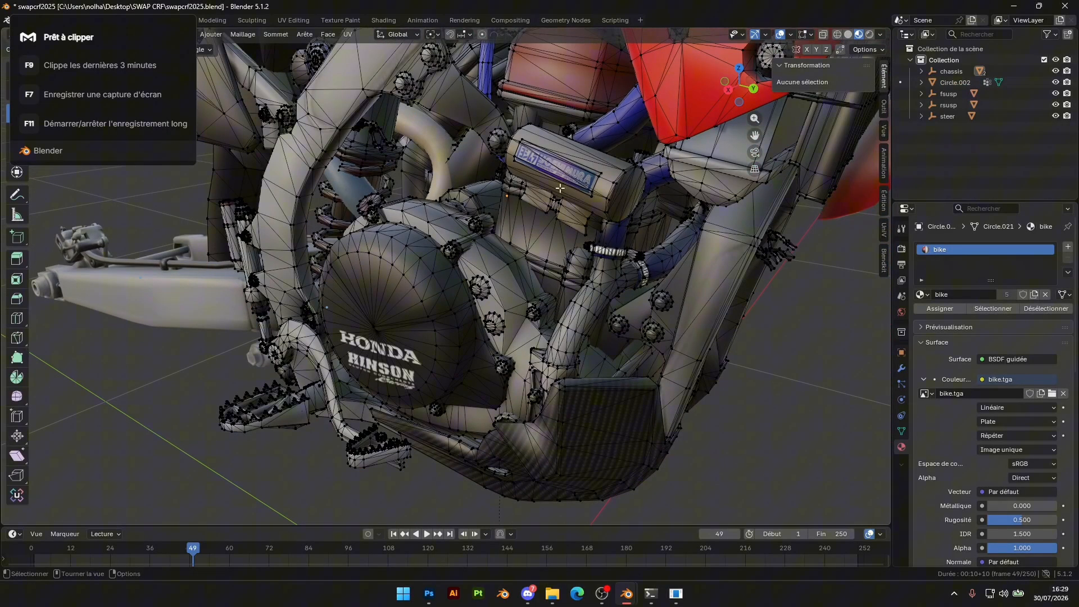
{"action": "key", "text": "l"}
{"action": "left_click", "coordinate": [618, 174]}
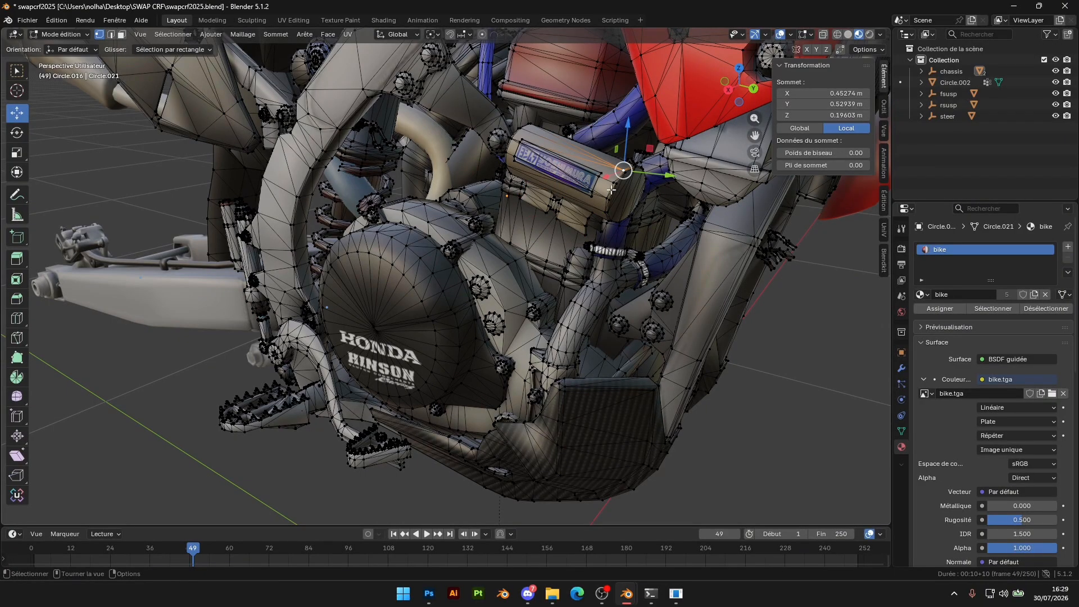
{"action": "key", "text": "l"}
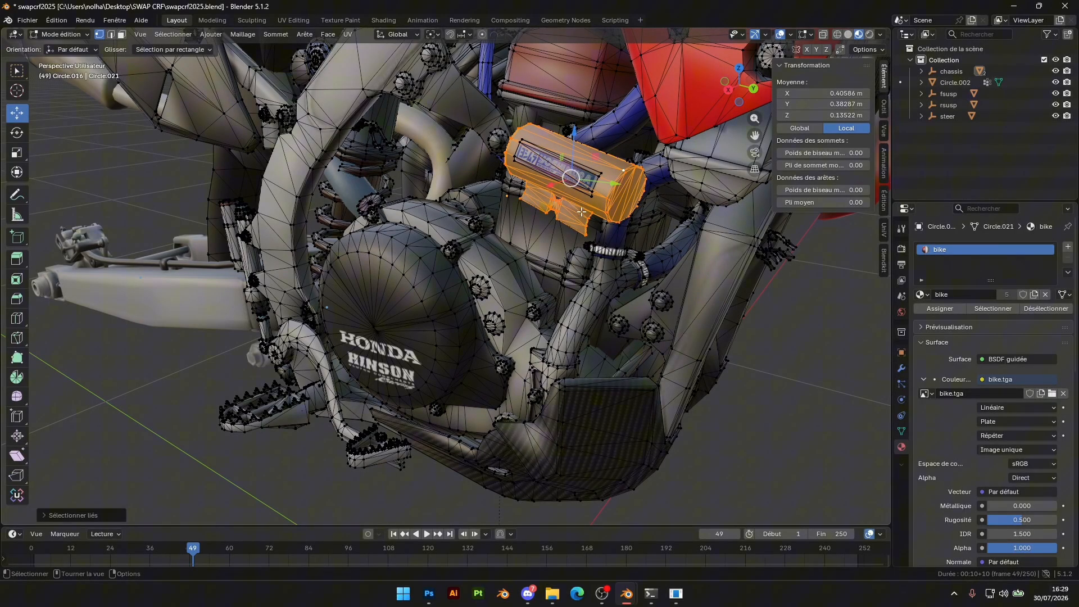
{"action": "right_click", "coordinate": [581, 212]}
{"action": "mouse_move", "coordinate": [562, 283]}
{"action": "left_click", "coordinate": [623, 281]}
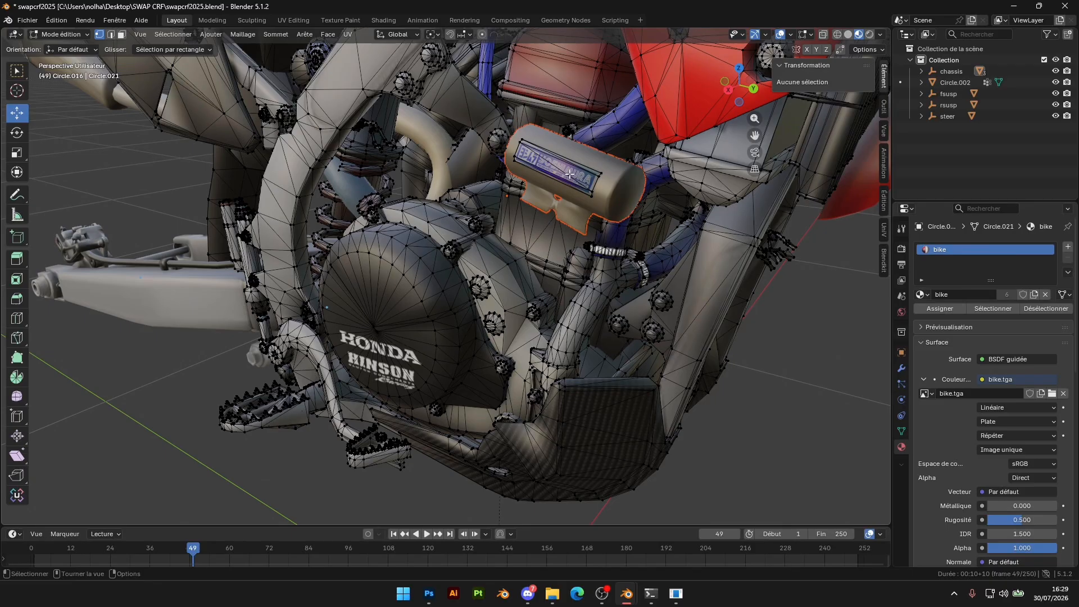
{"action": "key", "text": "Tab"}
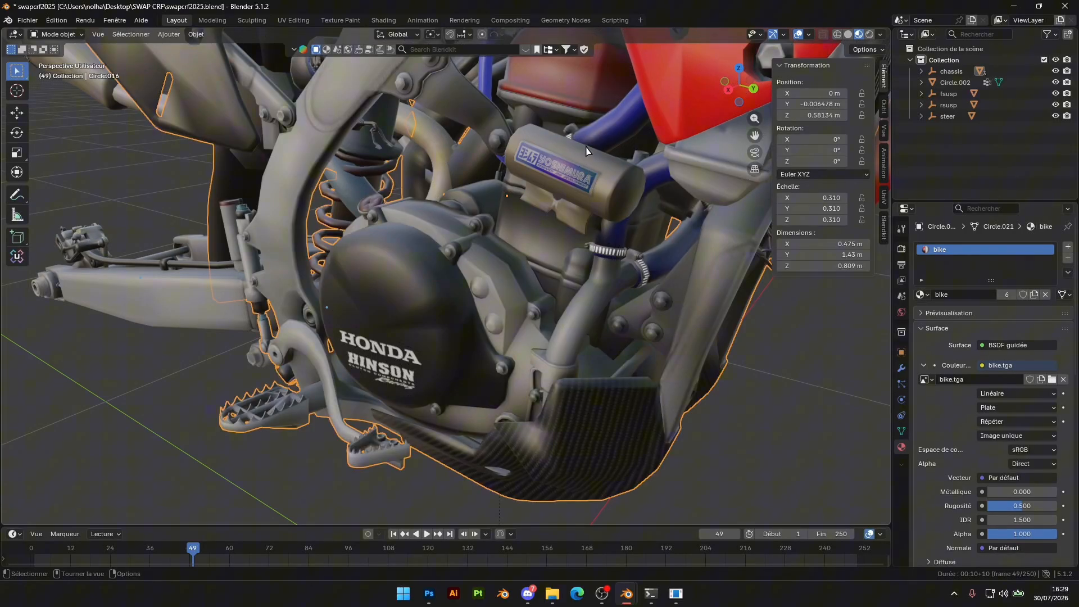
Hide the separated cylindrical exhaust chamber
{"action": "key", "text": "Tab"}
Separate the Yoshimura nameplate from the chassis mesh and hide the resulting object
{"action": "key", "text": "Tab"}
{"action": "left_click", "coordinate": [566, 172]}
{"action": "key", "text": "KP_Decimal"}
{"action": "key", "text": "h"}
{"action": "scroll", "coordinate": [507, 192], "scroll_direction": "down", "scroll_amount": 3}
{"action": "scroll", "coordinate": [444, 211], "scroll_direction": "up", "scroll_amount": 3}
{"action": "left_click", "coordinate": [443, 150]}
{"action": "key", "text": "Tab"}
{"action": "scroll", "coordinate": [460, 137], "scroll_direction": "up", "scroll_amount": 2}
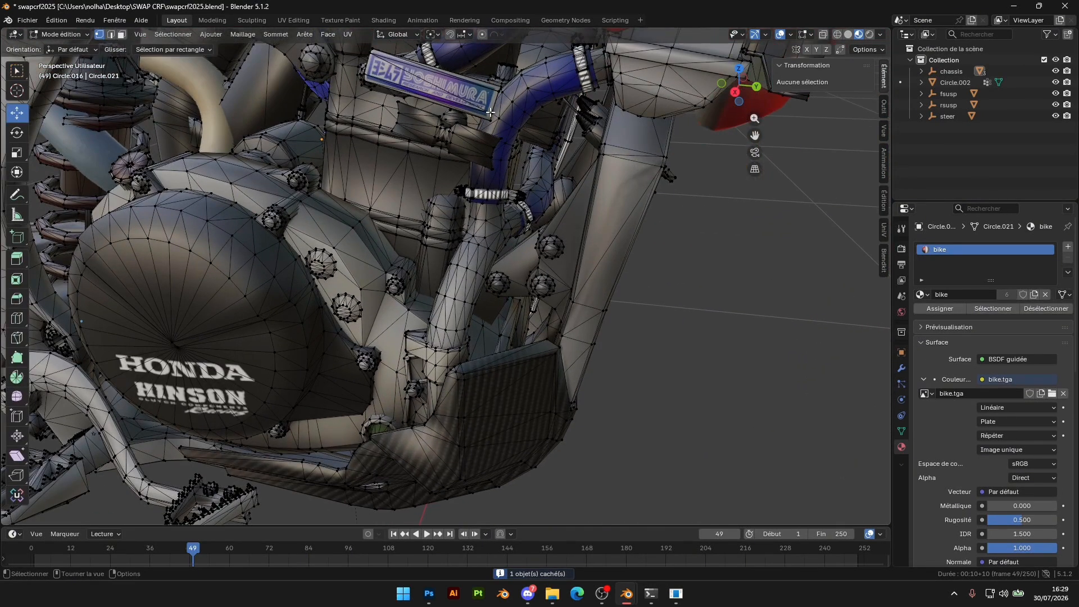
{"action": "key", "text": "l"}
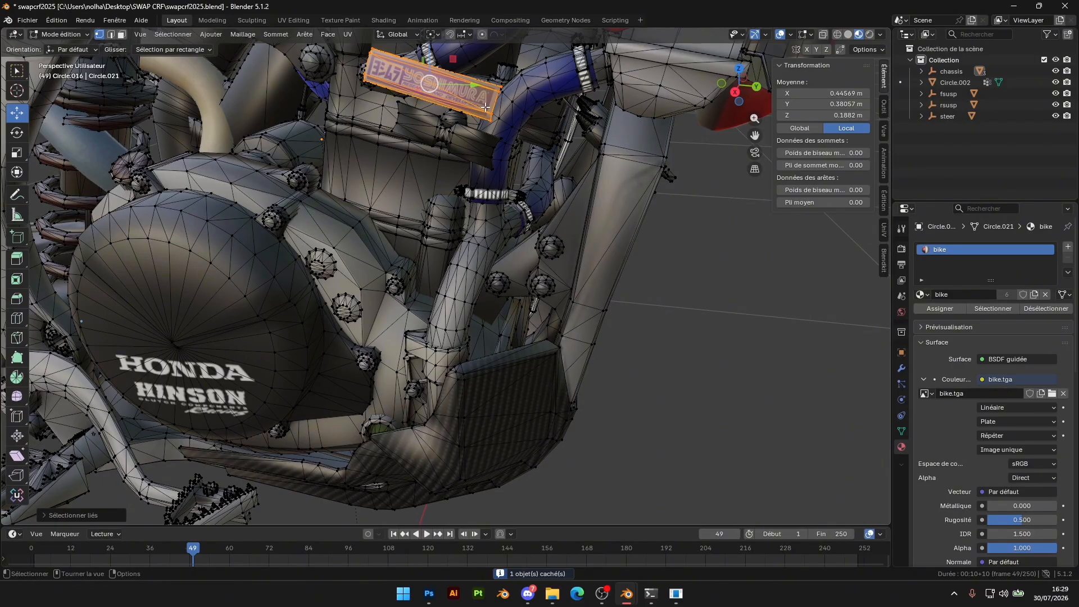
{"action": "right_click", "coordinate": [485, 107]}
{"action": "mouse_move", "coordinate": [483, 272]}
{"action": "left_click", "coordinate": [543, 282]}
{"action": "key", "text": "Tab"}
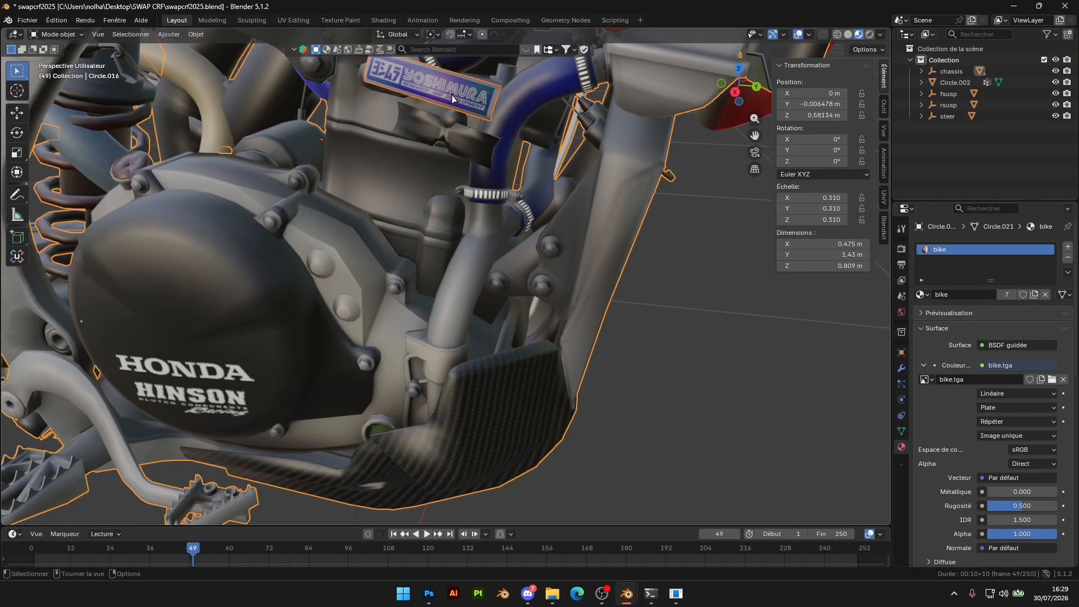
{"action": "left_click", "coordinate": [453, 99]}
{"action": "key", "text": "h"}
Select the linked leftover bracket of the exhaust chamber in the chassis mesh and delete its vertices
{"action": "left_click", "coordinate": [471, 150]}
{"action": "key", "text": "Tab"}
{"action": "key", "text": "l"}
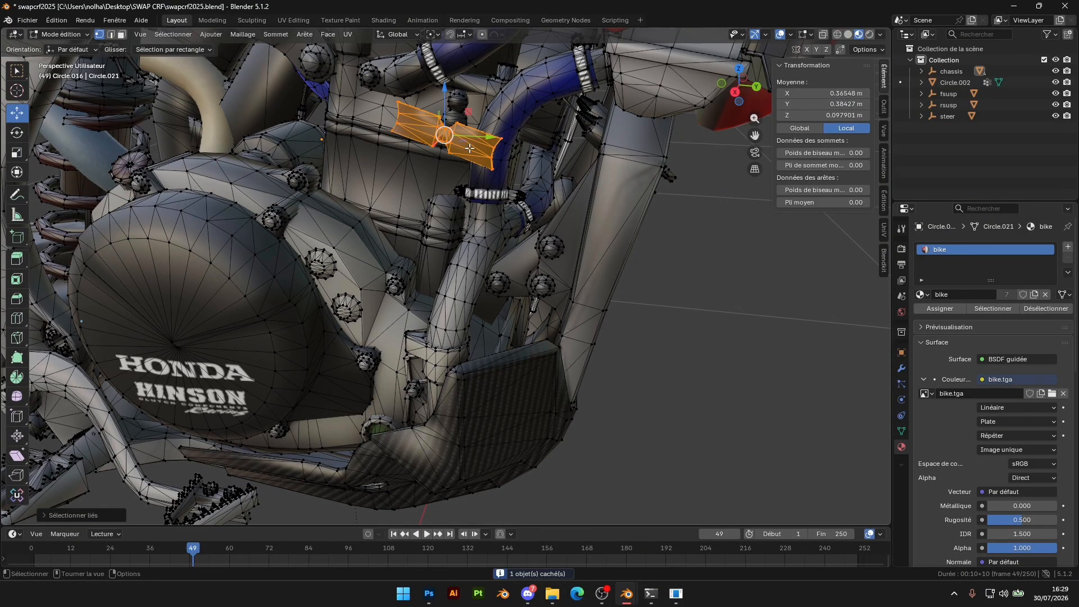
{"action": "key", "text": "ctrl+v"}
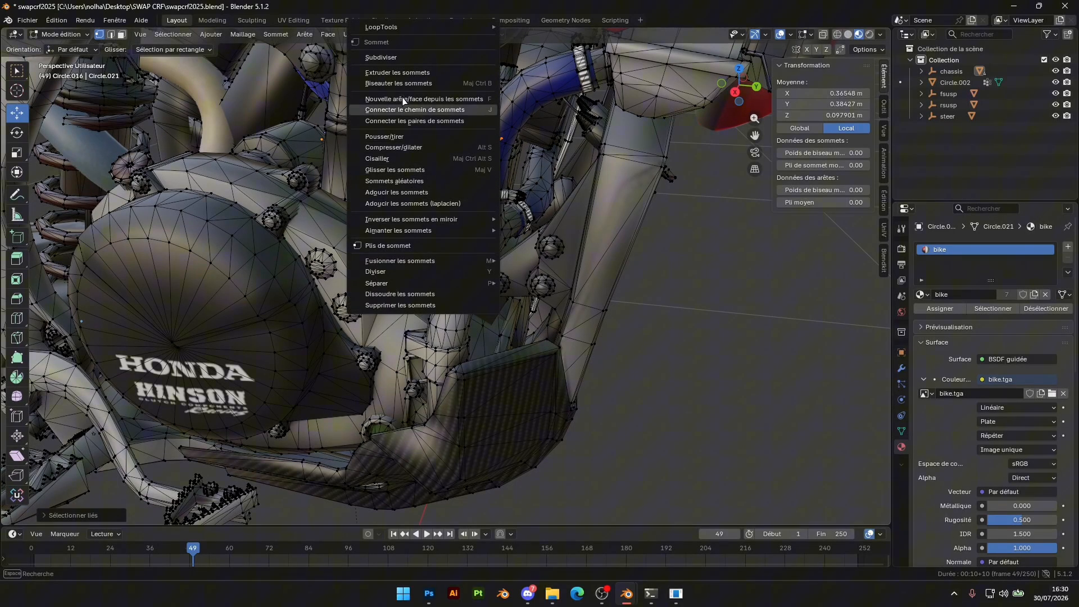
{"action": "key", "text": "Escape"}
{"action": "key", "text": "x"}
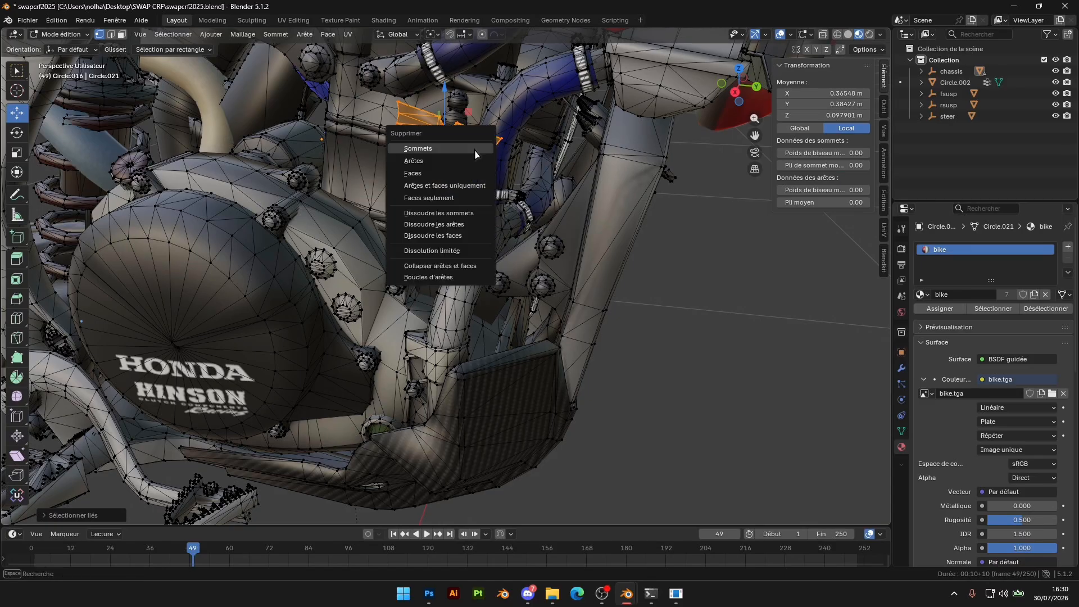
{"action": "left_click", "coordinate": [464, 149]}
{"action": "scroll", "coordinate": [463, 148], "scroll_direction": "down", "scroll_amount": 10}
{"action": "key", "text": "Tab"}
Select the Pro Circuit exhaust, keeping it visible, and move it forward along Y to about -0.70 m
{"action": "left_click", "coordinate": [167, 180]}
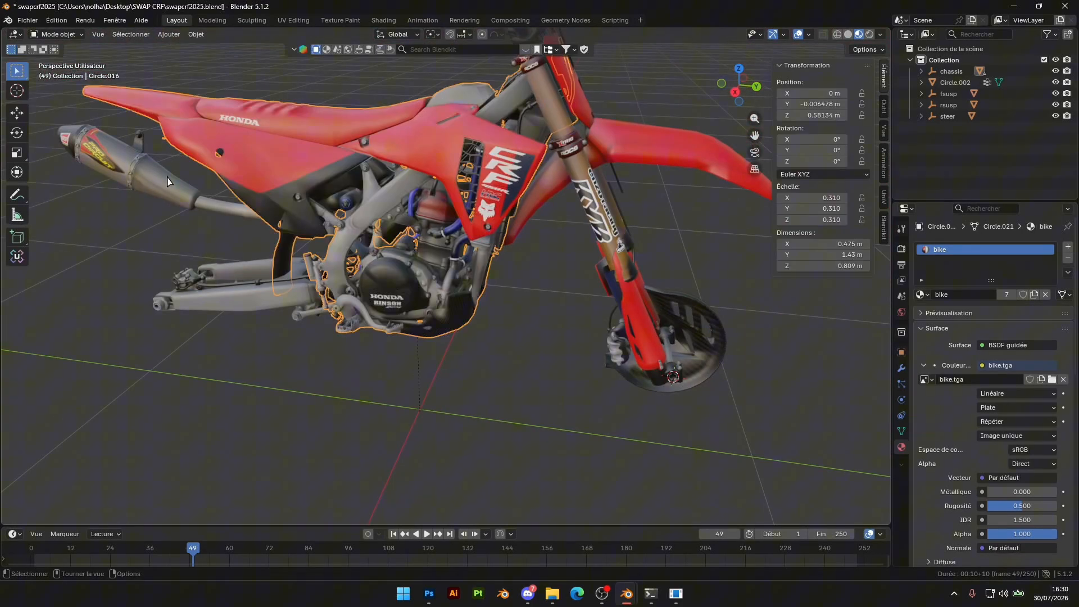
{"action": "key", "text": "h"}
{"action": "key", "text": "ctrl+z"}
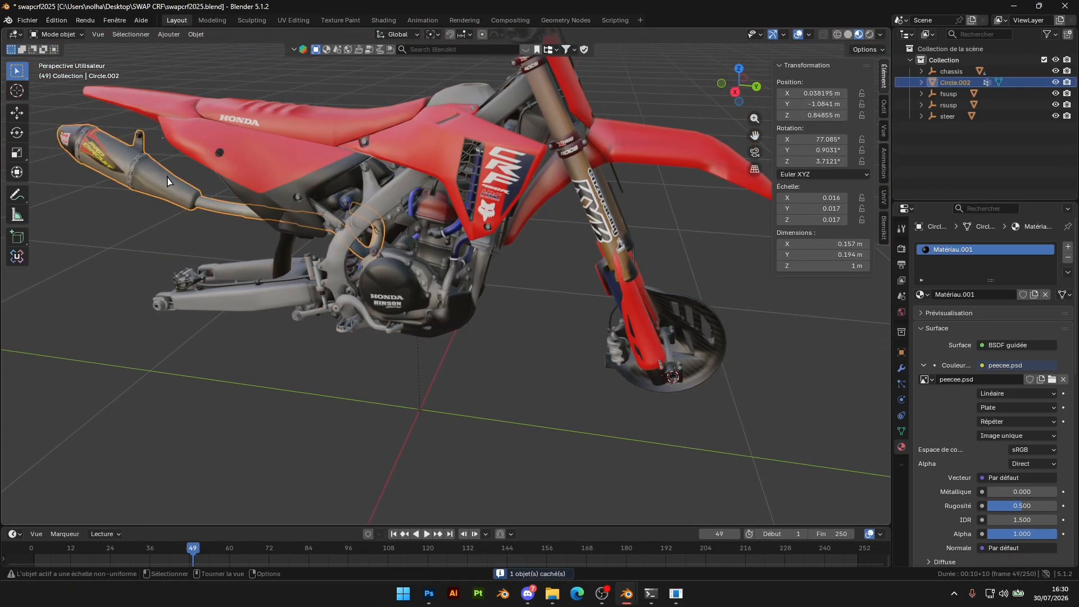
{"action": "key", "text": "g"}
{"action": "key", "text": "y"}
{"action": "left_click", "coordinate": [330, 168]}
Move the exhaust to about 0.131 m along X and 0.838 m along Z to position the header in the frame
{"action": "scroll", "coordinate": [330, 169], "scroll_direction": "up", "scroll_amount": 3}
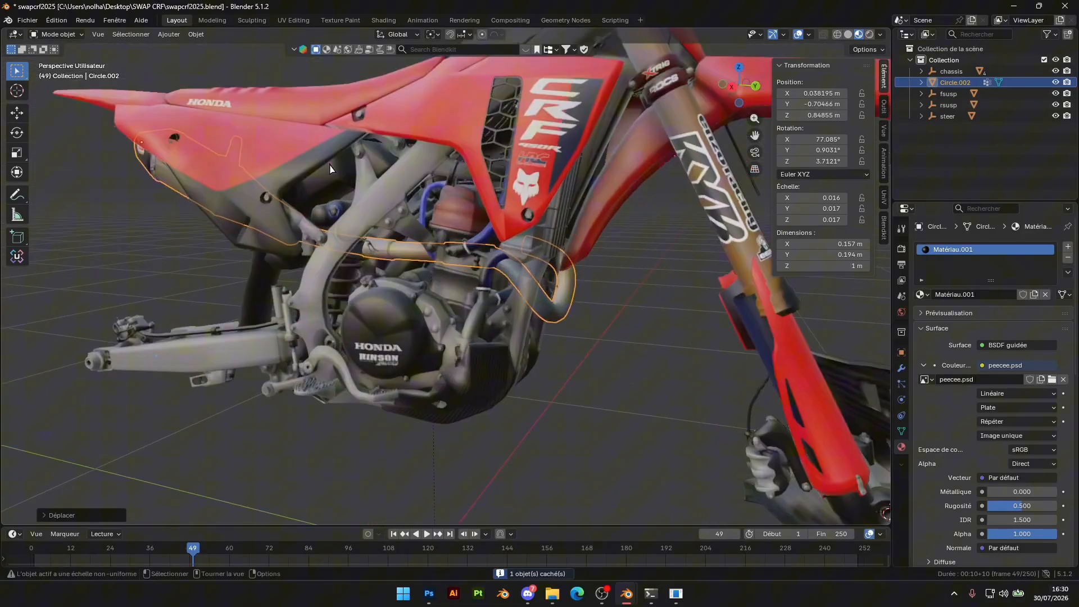
{"action": "scroll", "coordinate": [330, 168], "scroll_direction": "up", "scroll_amount": 1}
{"action": "key", "text": "g"}
{"action": "key", "text": "x"}
{"action": "left_click", "coordinate": [311, 182]}
{"action": "scroll", "coordinate": [563, 260], "scroll_direction": "up", "scroll_amount": 4}
{"action": "middle_click_drag", "start_coordinate": [604, 271], "coordinate": [560, 191]}
{"action": "key", "text": "g"}
{"action": "key", "text": "z"}
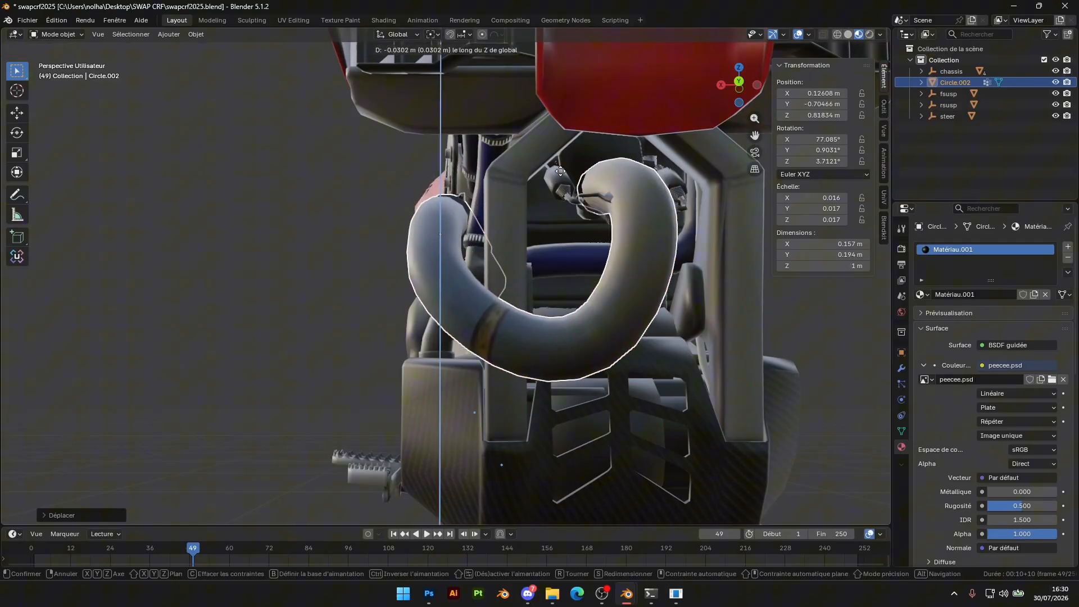
{"action": "left_click", "coordinate": [557, 161]}
{"action": "key", "text": "g"}
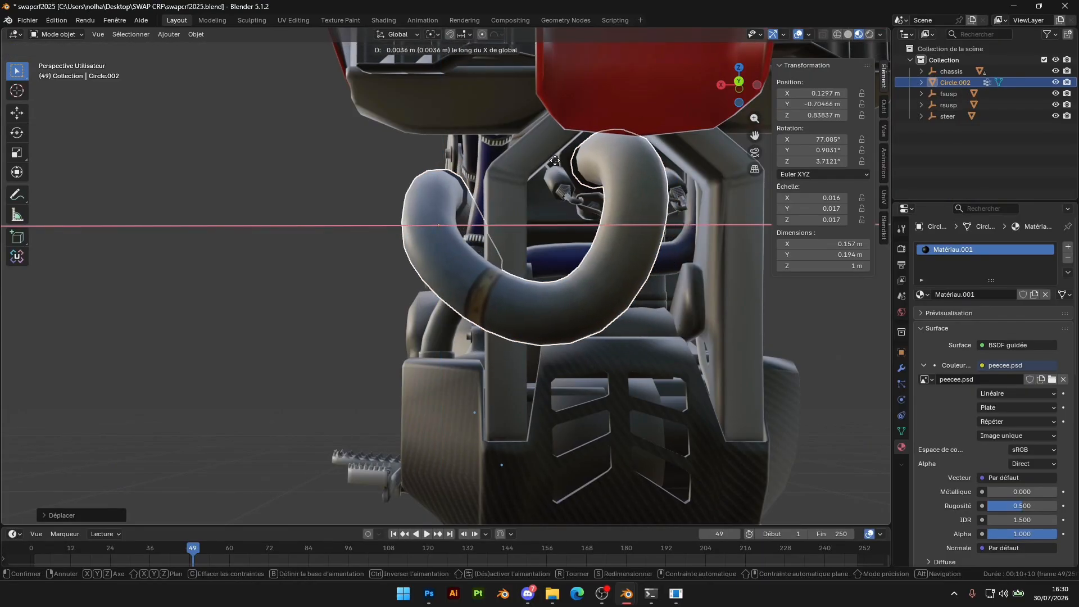
{"action": "left_click", "coordinate": [554, 161]}
Shift the exhaust backward along Y to about -0.727 m and raise it along Z to about 0.843 m
{"action": "middle_click_drag", "start_coordinate": [554, 162], "coordinate": [550, 197]}
{"action": "scroll", "coordinate": [612, 210], "scroll_direction": "up", "scroll_amount": 3}
{"action": "scroll", "coordinate": [549, 196], "scroll_direction": "down", "scroll_amount": 1}
{"action": "middle_click_drag", "start_coordinate": [427, 158], "coordinate": [562, 221], "text": "shift"}
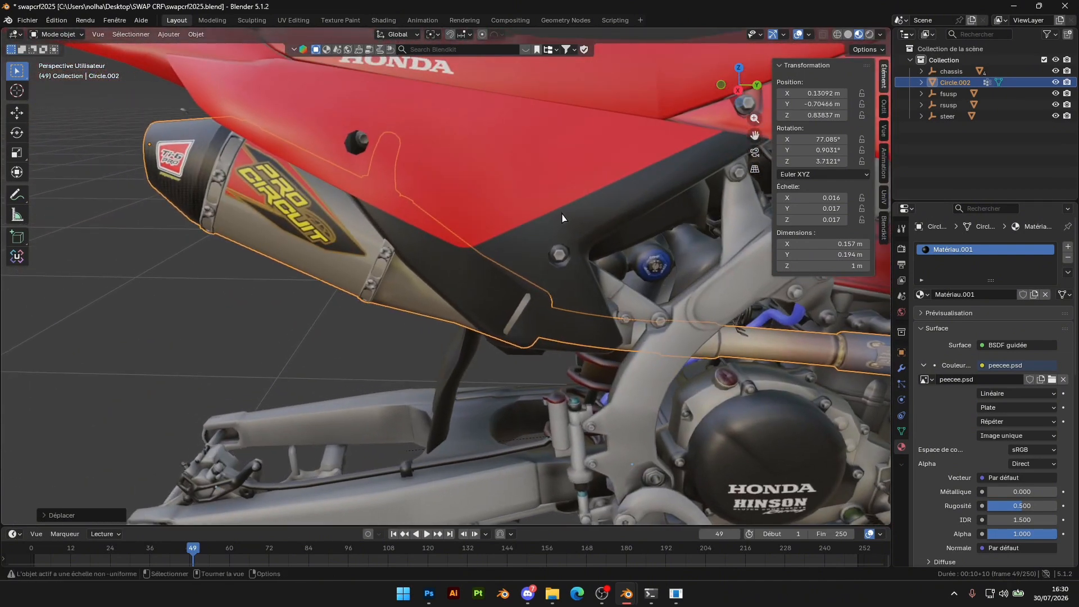
{"action": "scroll", "coordinate": [561, 221], "scroll_direction": "down", "scroll_amount": 4}
{"action": "left_click_drag", "start_coordinate": [742, 93], "coordinate": [690, 236]}
{"action": "left_click", "coordinate": [738, 88]}
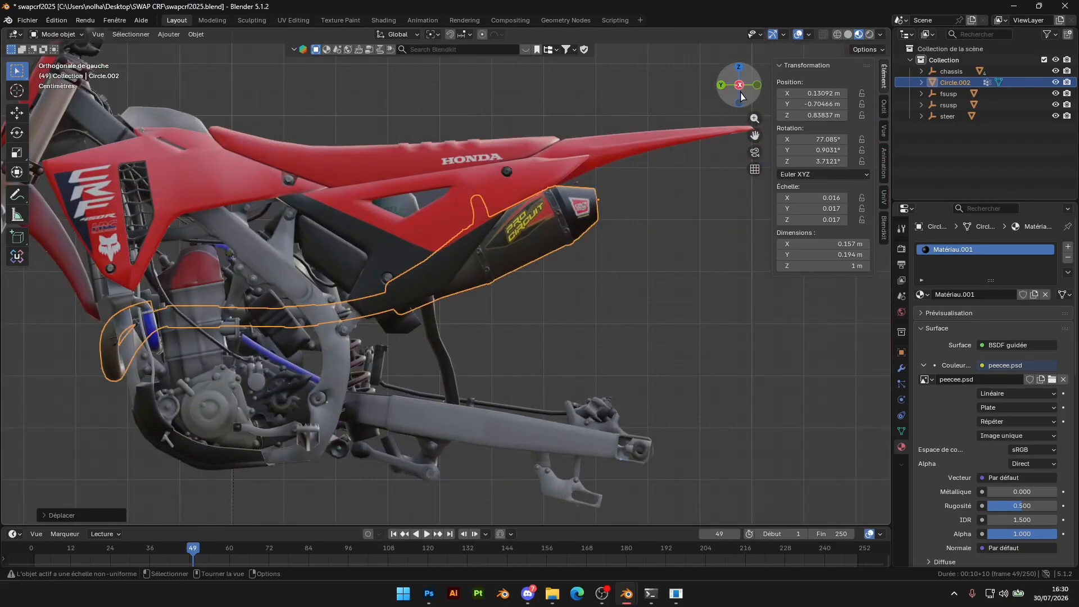
{"action": "left_click", "coordinate": [739, 86]}
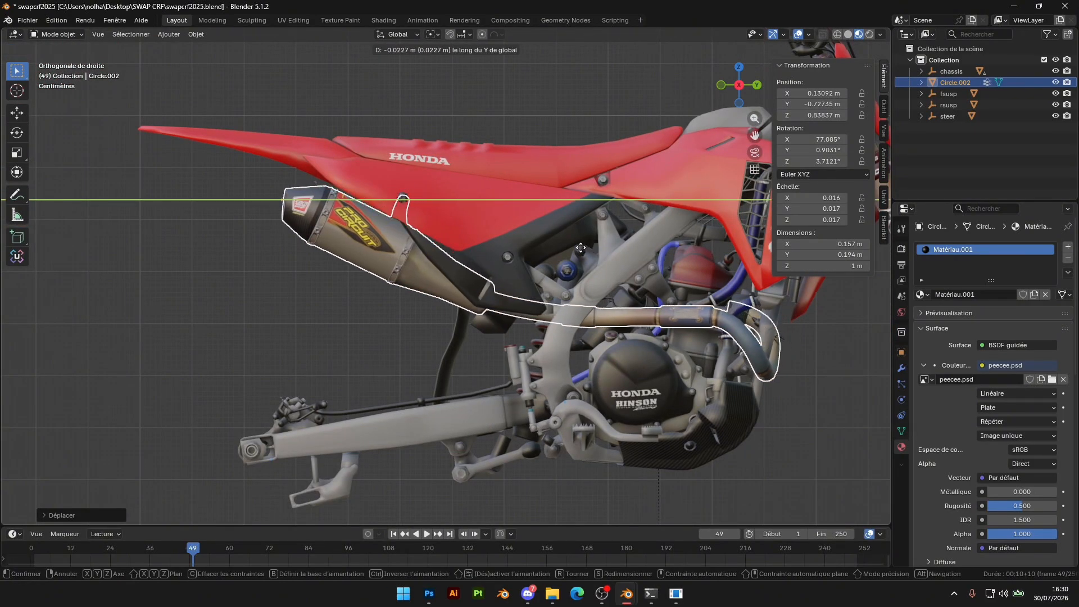
{"action": "key", "text": "z"}
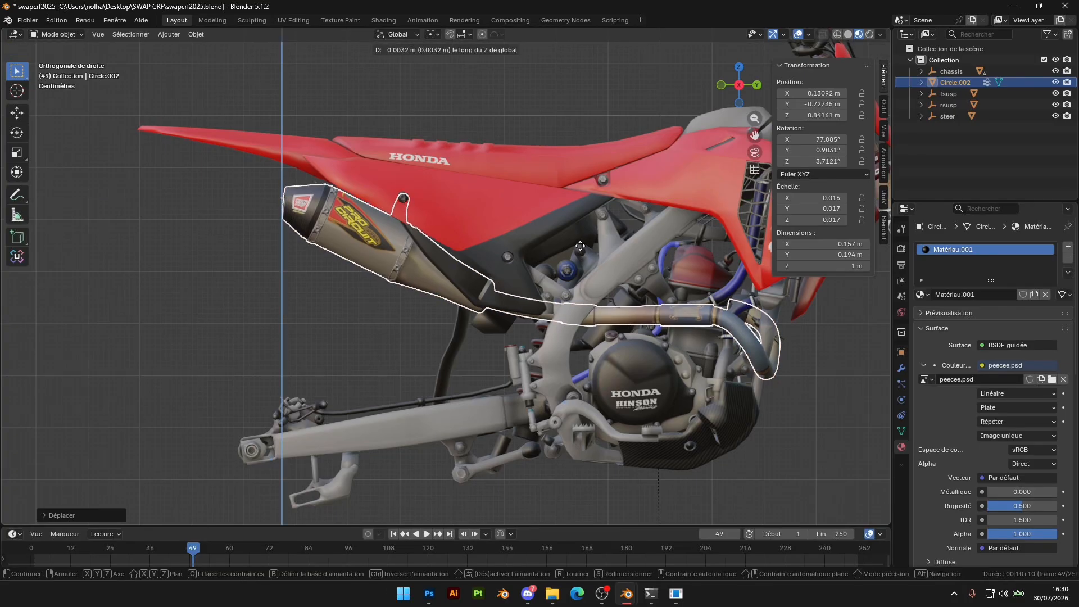
{"action": "left_click", "coordinate": [580, 245]}
Nudge the exhaust near its mounting bracket to about 0.133 m along X and 0.844 m along Z
{"action": "middle_click_drag", "start_coordinate": [580, 246], "coordinate": [505, 219]}
{"action": "scroll", "coordinate": [506, 219], "scroll_direction": "up", "scroll_amount": 5}
{"action": "middle_click_drag", "start_coordinate": [275, 222], "coordinate": [329, 234]}
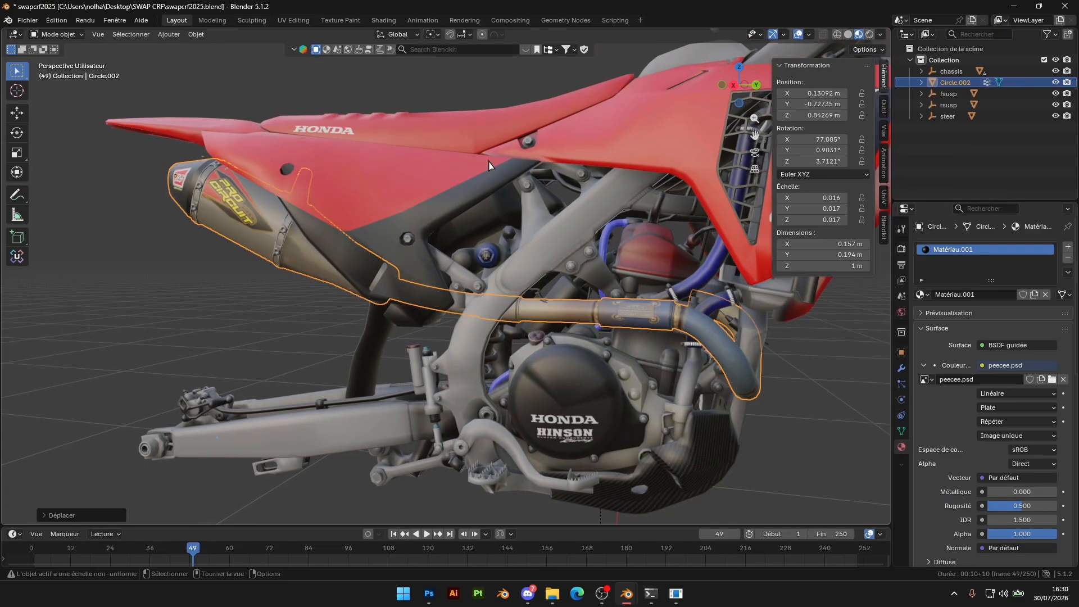
{"action": "middle_click_drag", "start_coordinate": [508, 353], "coordinate": [450, 309]}
{"action": "scroll", "coordinate": [459, 293], "scroll_direction": "up", "scroll_amount": 6}
{"action": "scroll", "coordinate": [451, 308], "scroll_direction": "up", "scroll_amount": 4}
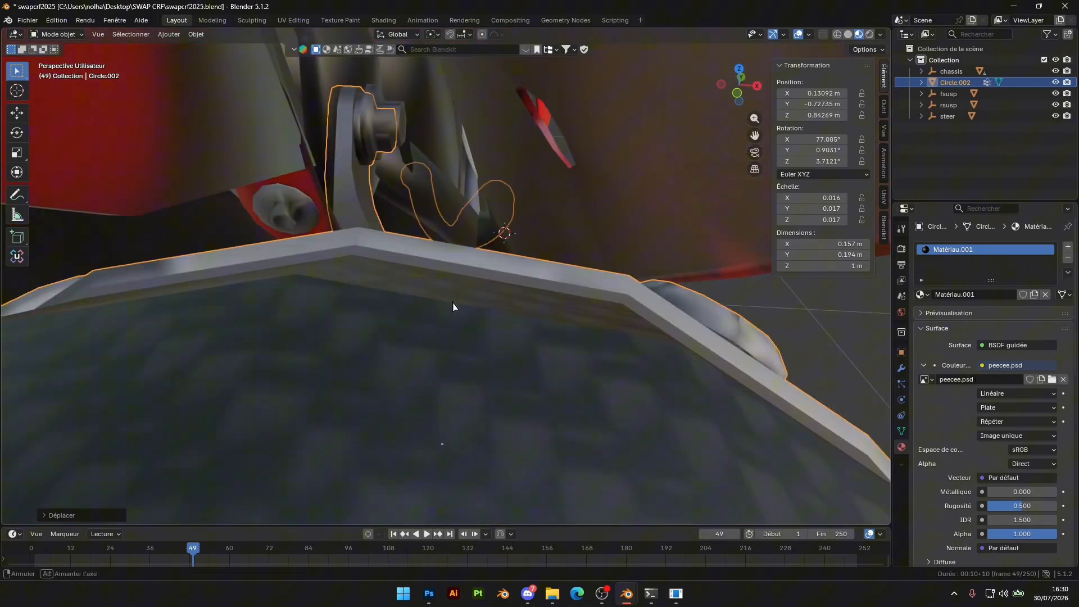
{"action": "left_click", "coordinate": [485, 292]}
{"action": "middle_click_drag", "start_coordinate": [484, 292], "coordinate": [338, 250]}
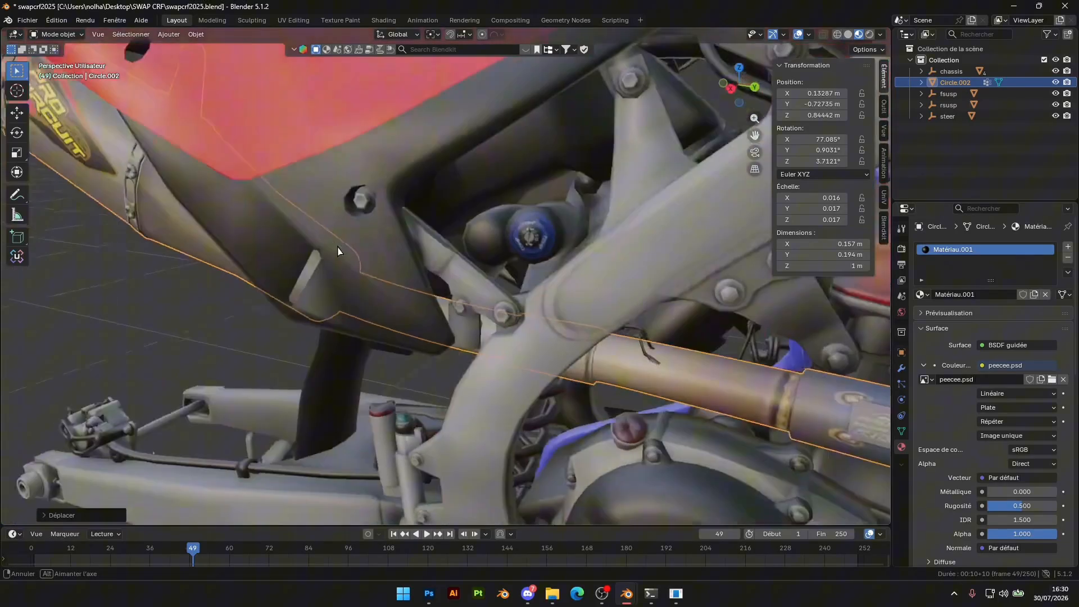
Examine how the exhaust's mid-pipe passes the frame and the nearby engine parts
{"action": "scroll", "coordinate": [338, 251], "scroll_direction": "down", "scroll_amount": 6}
{"action": "scroll", "coordinate": [513, 258], "scroll_direction": "up", "scroll_amount": 7}
{"action": "middle_click_drag", "start_coordinate": [573, 280], "coordinate": [549, 267], "text": "shift"}
{"action": "scroll", "coordinate": [532, 251], "scroll_direction": "up", "scroll_amount": 5}
{"action": "scroll", "coordinate": [549, 267], "scroll_direction": "up", "scroll_amount": 3}
{"action": "scroll", "coordinate": [549, 267], "scroll_direction": "down", "scroll_amount": 4}
{"action": "middle_click_drag", "start_coordinate": [495, 246], "coordinate": [430, 219]}
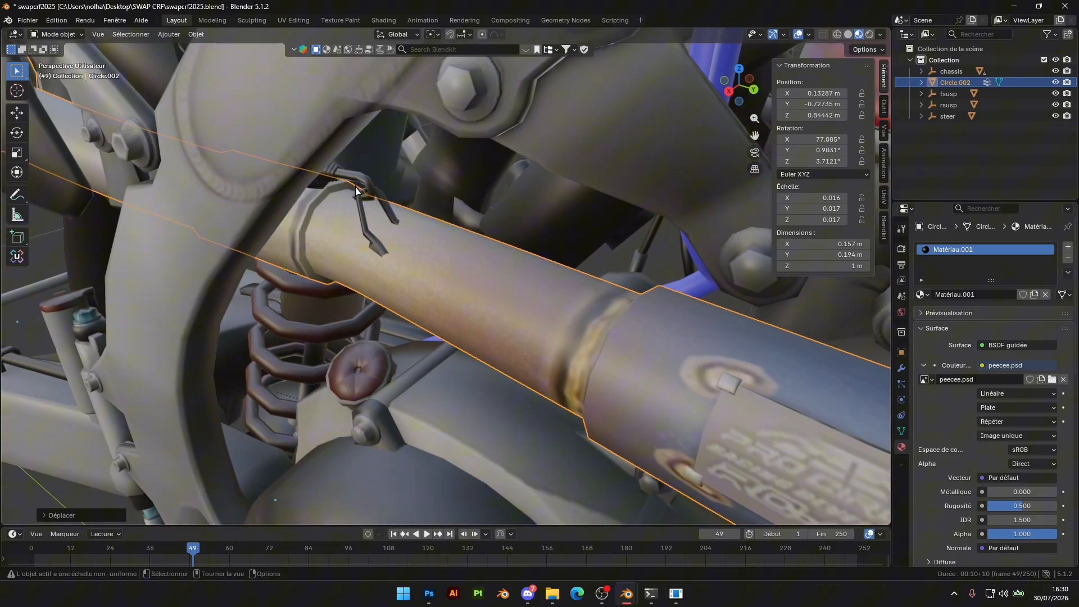
Separate the linked small hoses and ribbed boot poking through the mid-pipe from the chassis mesh and delete them
{"action": "left_click", "coordinate": [355, 191]}
{"action": "key", "text": "Tab"}
{"action": "scroll", "coordinate": [357, 186], "scroll_direction": "up", "scroll_amount": 5}
{"action": "key", "text": "Tab"}
{"action": "scroll", "coordinate": [361, 175], "scroll_direction": "down", "scroll_amount": 3}
{"action": "left_click", "coordinate": [359, 207]}
{"action": "key", "text": "Tab"}
{"action": "left_click", "coordinate": [355, 215]}
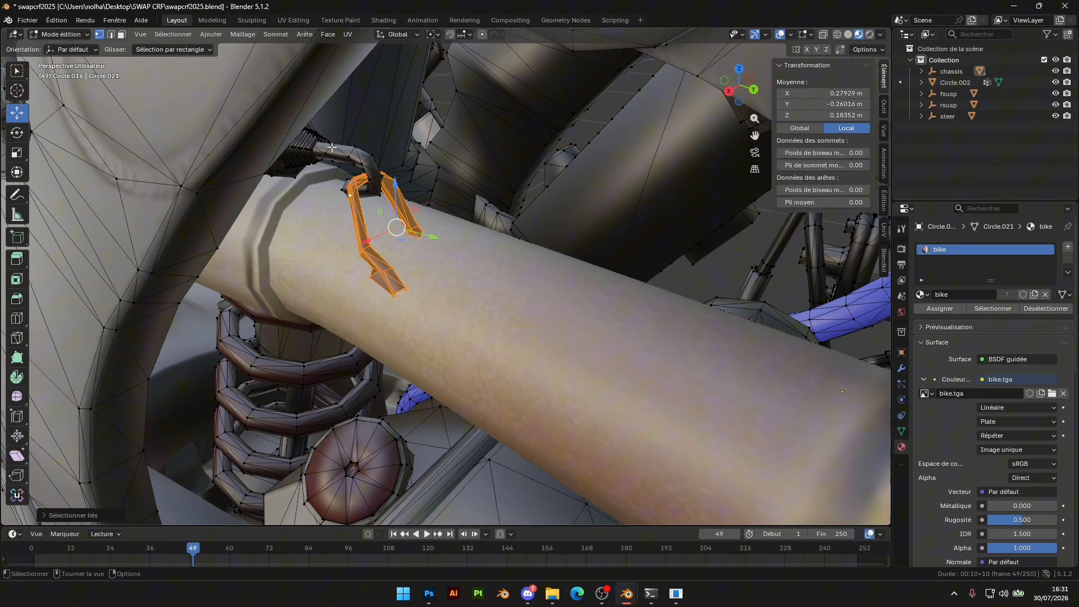
{"action": "middle_click_drag", "start_coordinate": [299, 146], "coordinate": [318, 130]}
{"action": "middle_click_drag", "start_coordinate": [234, 79], "coordinate": [554, 202]}
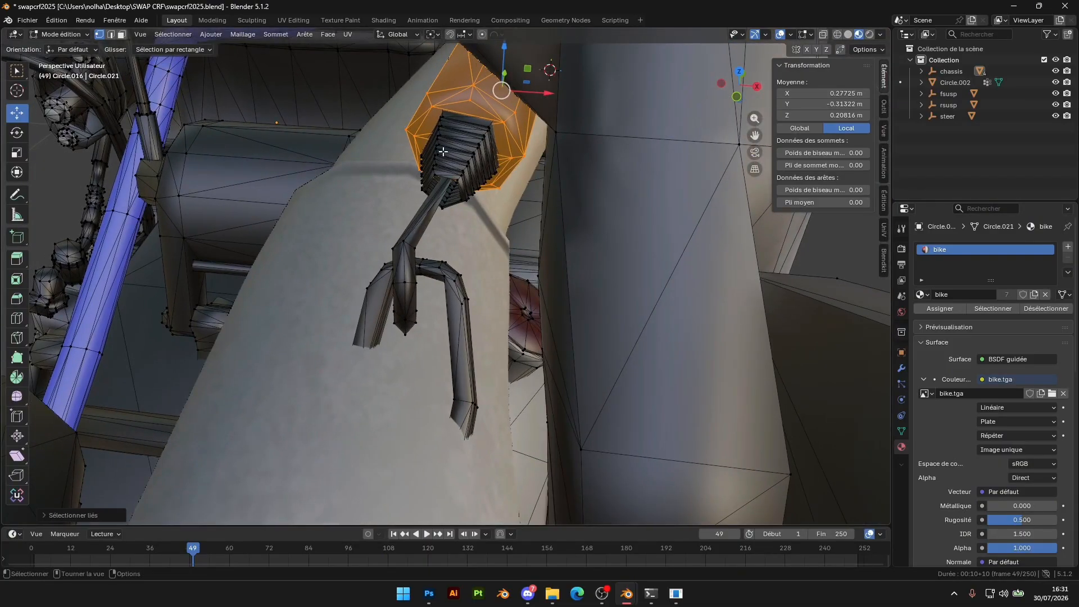
{"action": "key", "text": "l"}
{"action": "right_click", "coordinate": [438, 272]}
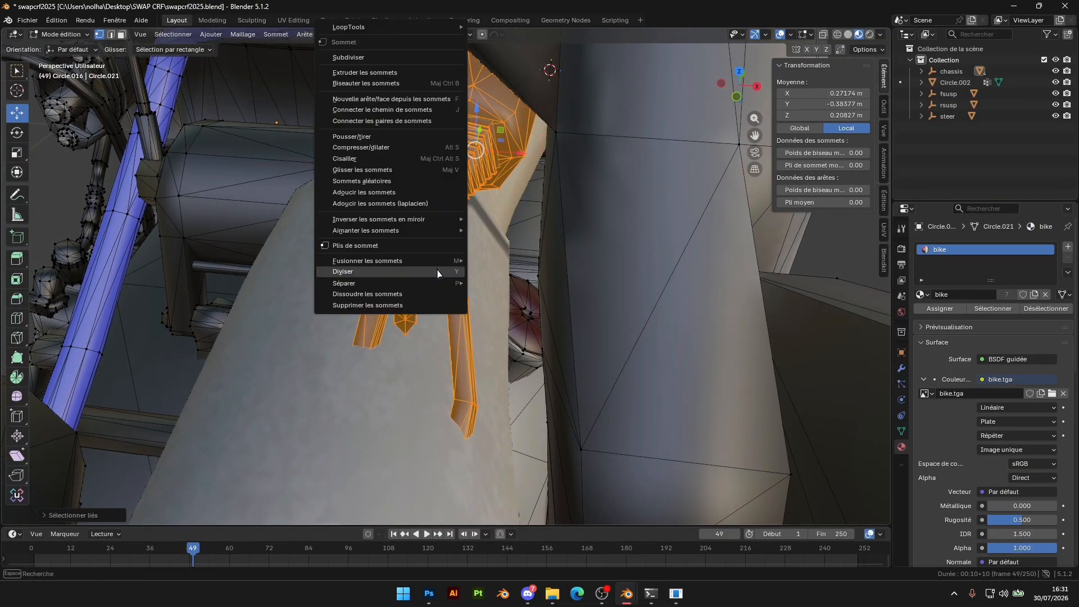
{"action": "left_click", "coordinate": [498, 283]}
{"action": "key", "text": "Tab"}
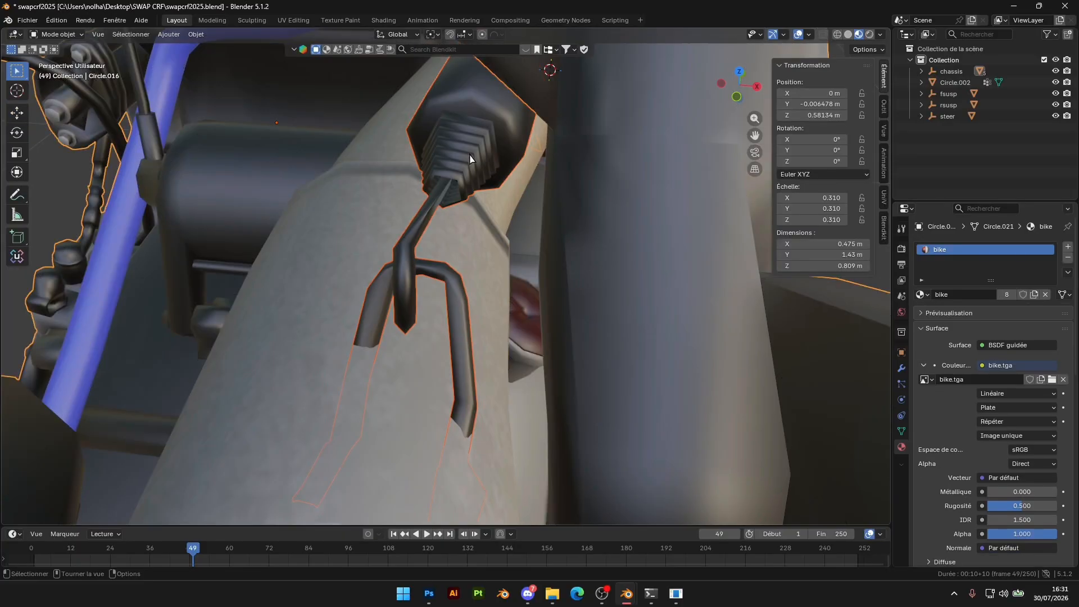
{"action": "key", "text": "Delete"}
Inspect the fitted exhaust and surrounding bike parts from several angles
{"action": "middle_click_drag", "start_coordinate": [563, 169], "coordinate": [465, 142]}
{"action": "scroll", "coordinate": [465, 144], "scroll_direction": "down", "scroll_amount": 8}
{"action": "middle_click_drag", "start_coordinate": [419, 270], "coordinate": [233, 262]}
{"action": "scroll", "coordinate": [337, 229], "scroll_direction": "up", "scroll_amount": 4}
{"action": "scroll", "coordinate": [340, 225], "scroll_direction": "down", "scroll_amount": 7}
{"action": "scroll", "coordinate": [425, 236], "scroll_direction": "down", "scroll_amount": 4}
{"action": "scroll", "coordinate": [233, 262], "scroll_direction": "up", "scroll_amount": 2}
{"action": "middle_click_drag", "start_coordinate": [520, 198], "coordinate": [498, 272]}
Separate the linked stock seat from the chassis mesh into its own object and hide it
{"action": "scroll", "coordinate": [337, 279], "scroll_direction": "up", "scroll_amount": 4}
{"action": "left_click", "coordinate": [429, 244]}
{"action": "middle_click_drag", "start_coordinate": [337, 279], "coordinate": [465, 268], "text": "shift"}
{"action": "key", "text": "Tab"}
{"action": "key", "text": "l"}
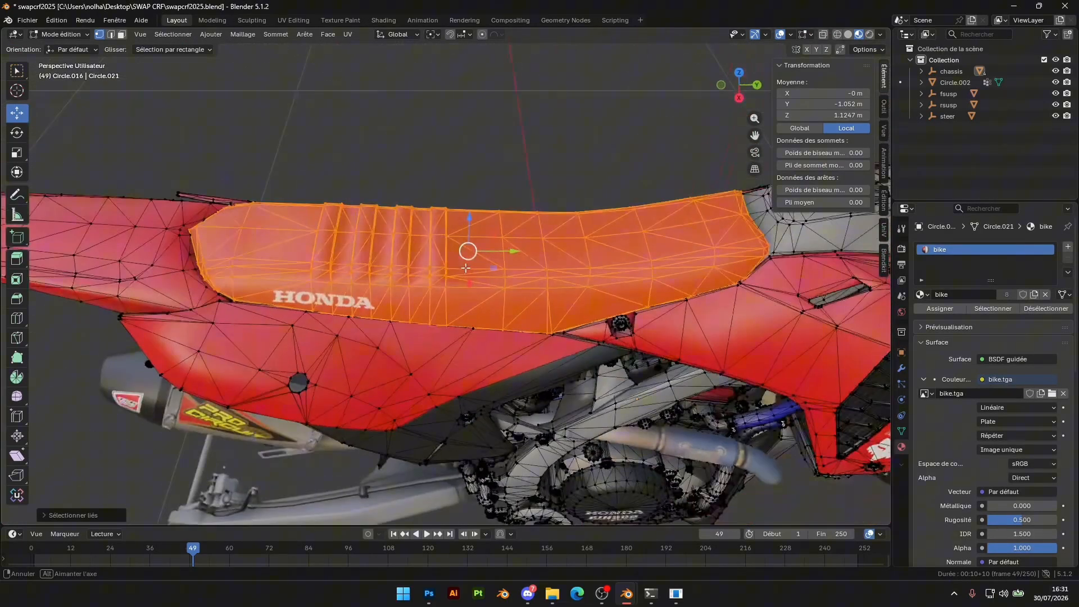
{"action": "right_click", "coordinate": [394, 273]}
{"action": "mouse_move", "coordinate": [340, 289]}
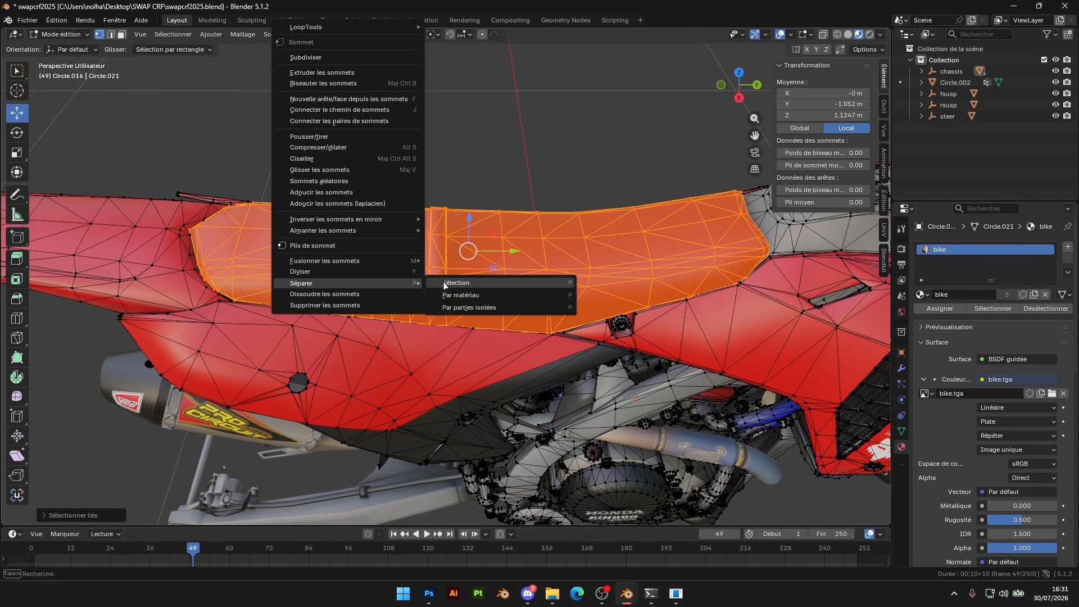
{"action": "left_click", "coordinate": [445, 284]}
{"action": "key", "text": "Tab"}
{"action": "left_click", "coordinate": [414, 264]}
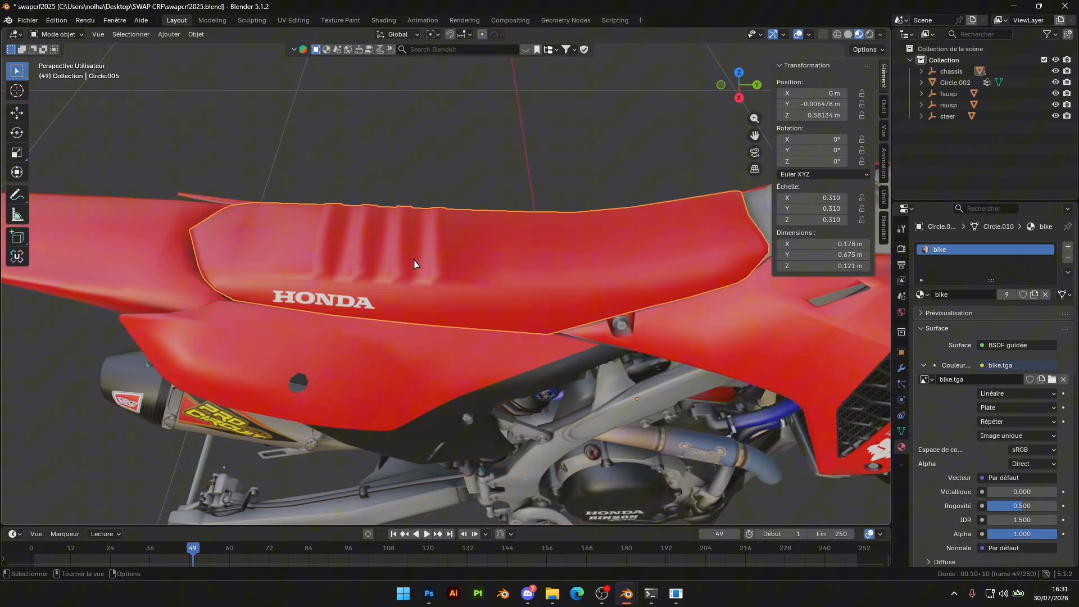
{"action": "key", "text": "h"}
Open honder guts.blend from the blend\Pièces\honder guts seat folder on the desktop
{"action": "mouse_move", "coordinate": [553, 593]}
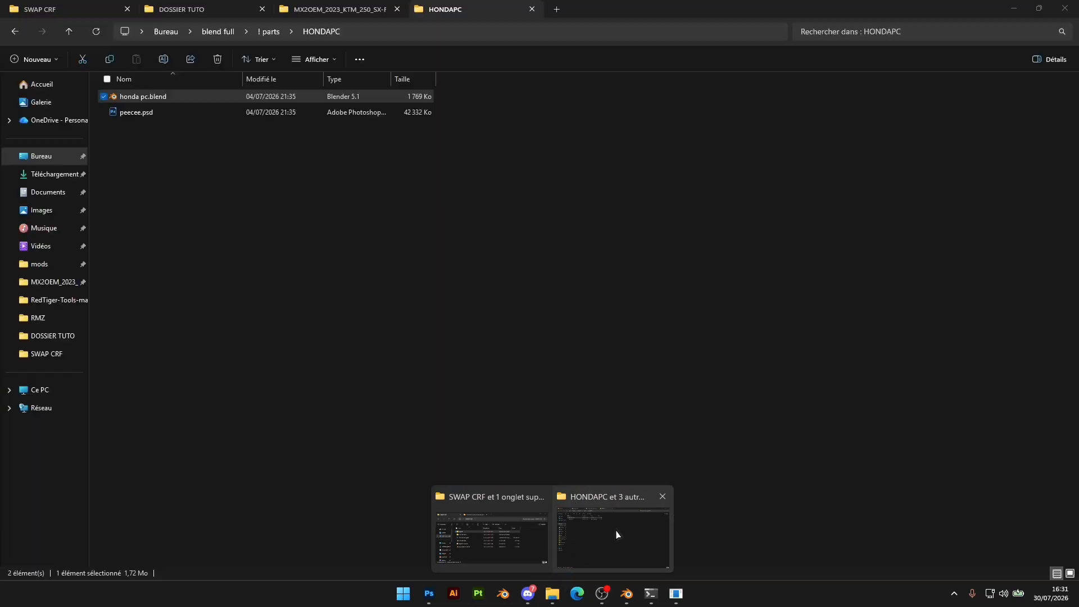
{"action": "left_click", "coordinate": [616, 532]}
{"action": "left_click", "coordinate": [167, 32]}
{"action": "double_click", "coordinate": [161, 92]}
{"action": "double_click", "coordinate": [138, 127]}
{"action": "left_click", "coordinate": [166, 112]}
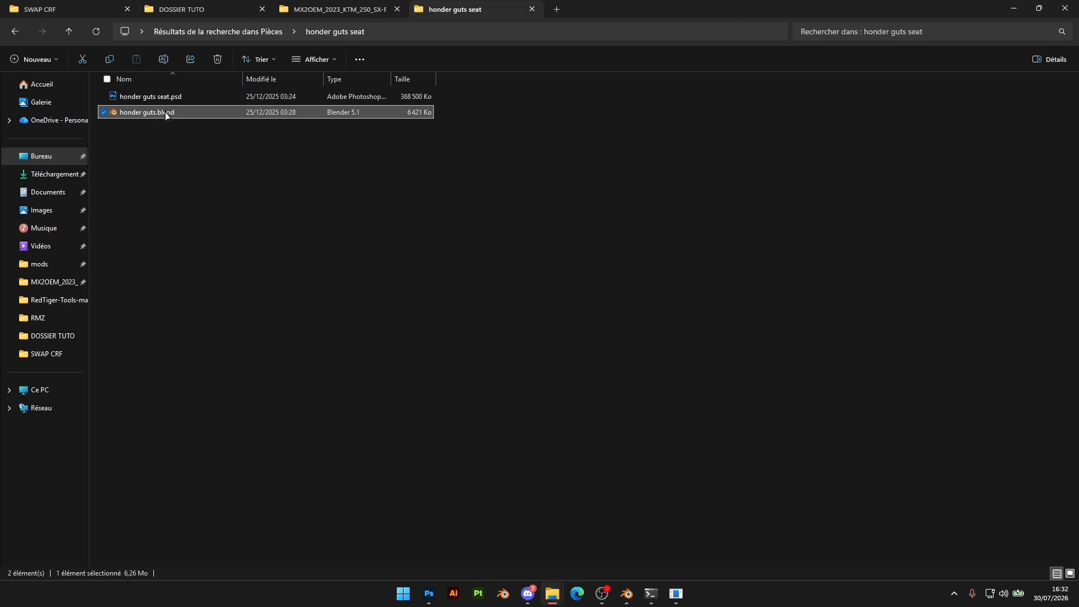
{"action": "double_click", "coordinate": [166, 113]}
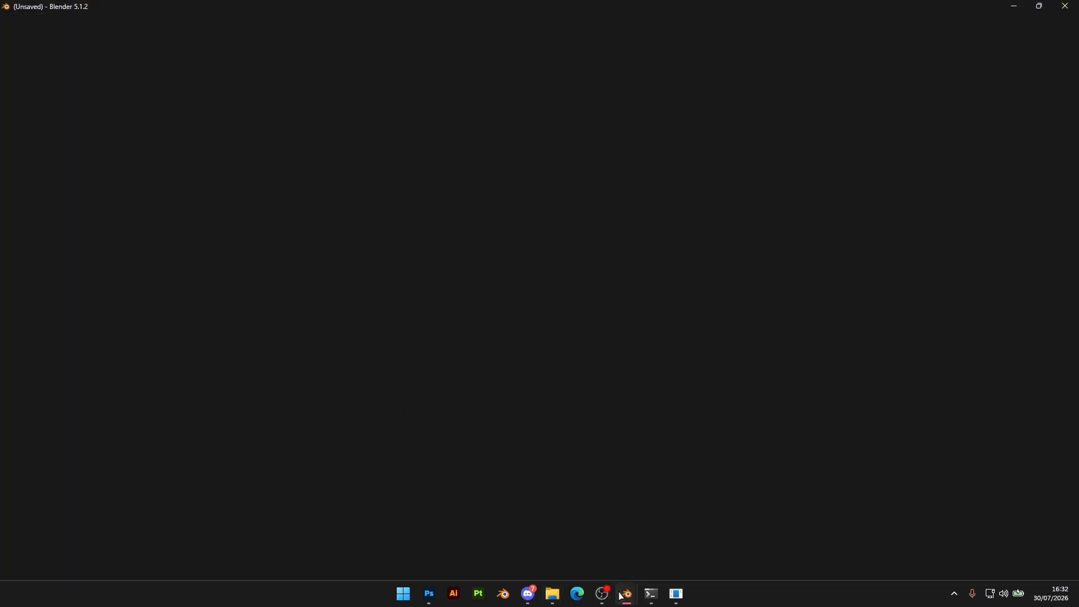
Close the honda pc.blend window without saving its changes
{"action": "mouse_move", "coordinate": [622, 596]}
{"action": "left_click", "coordinate": [626, 535]}
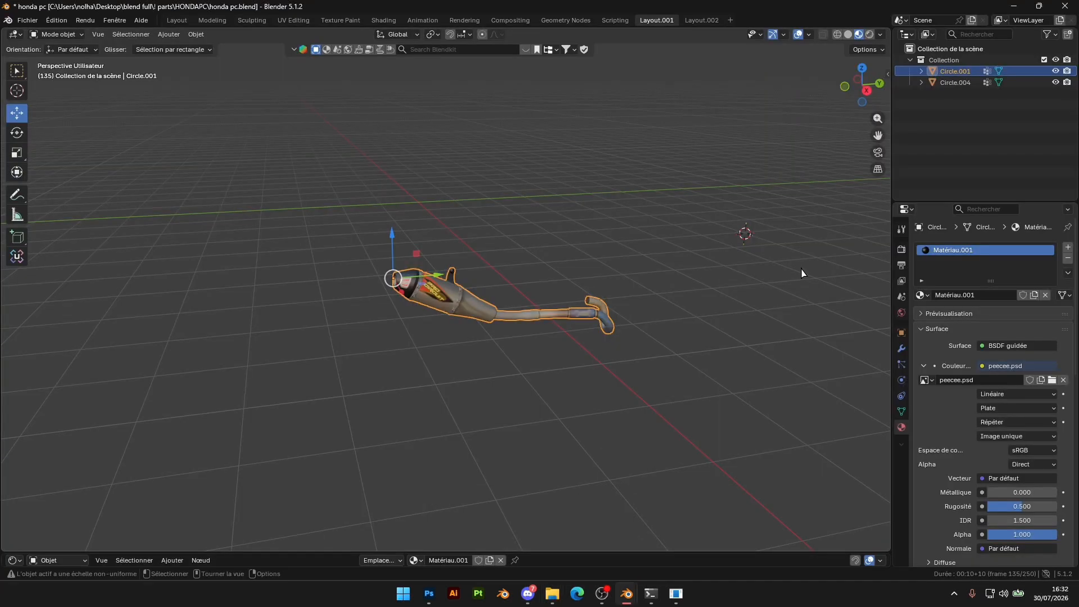
{"action": "left_click", "coordinate": [1063, 6]}
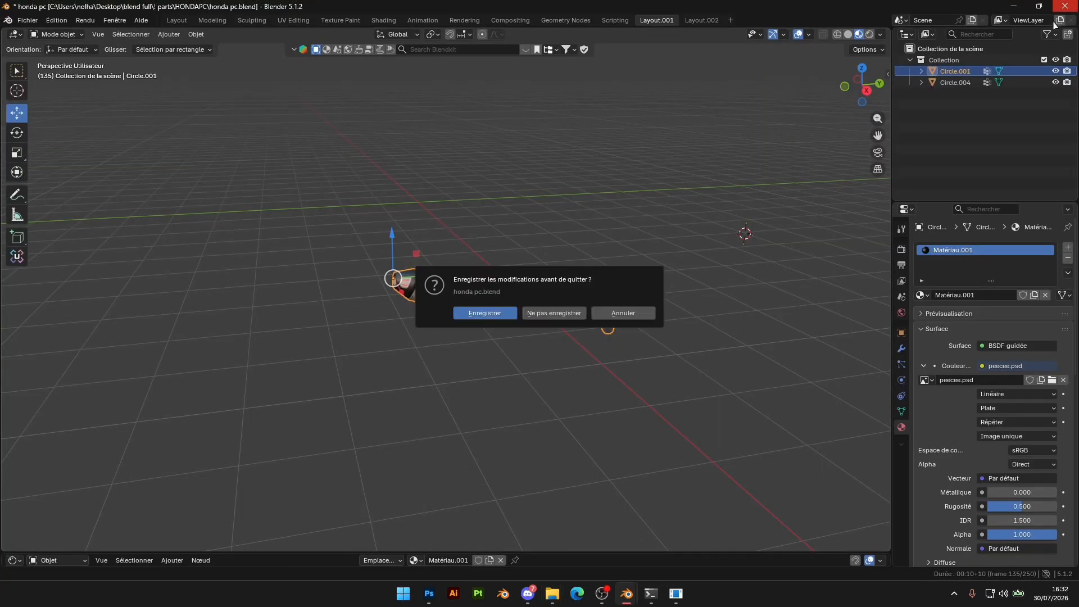
{"action": "left_click", "coordinate": [554, 313]}
Copy the Guts seat from honder guts.blend and paste it into swapcrf2025.blend
{"action": "mouse_move", "coordinate": [626, 596]}
{"action": "left_click", "coordinate": [587, 540]}
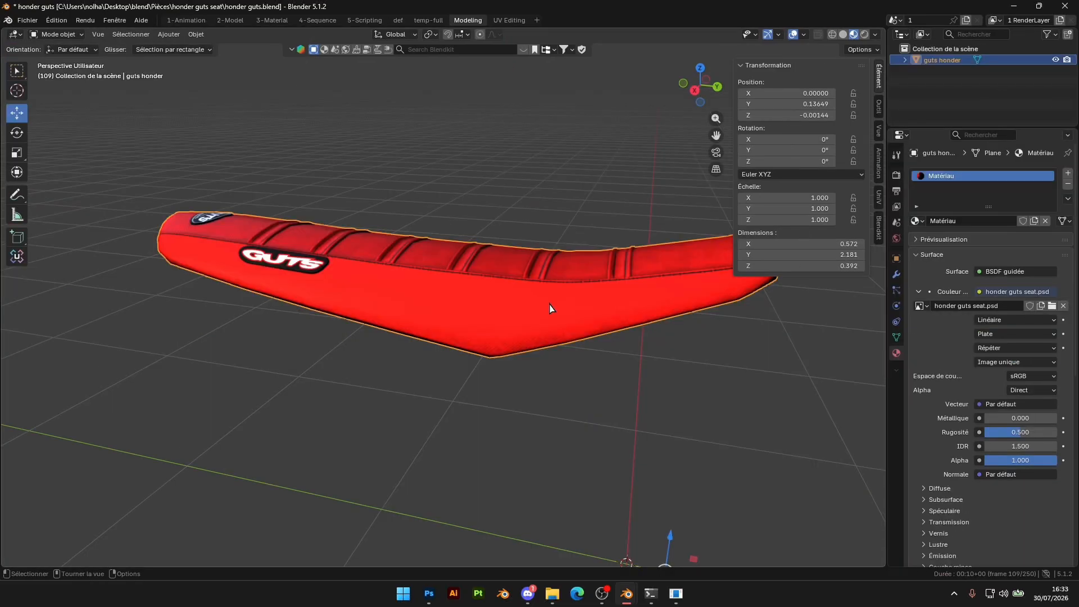
{"action": "scroll", "coordinate": [549, 307], "scroll_direction": "down", "scroll_amount": 3}
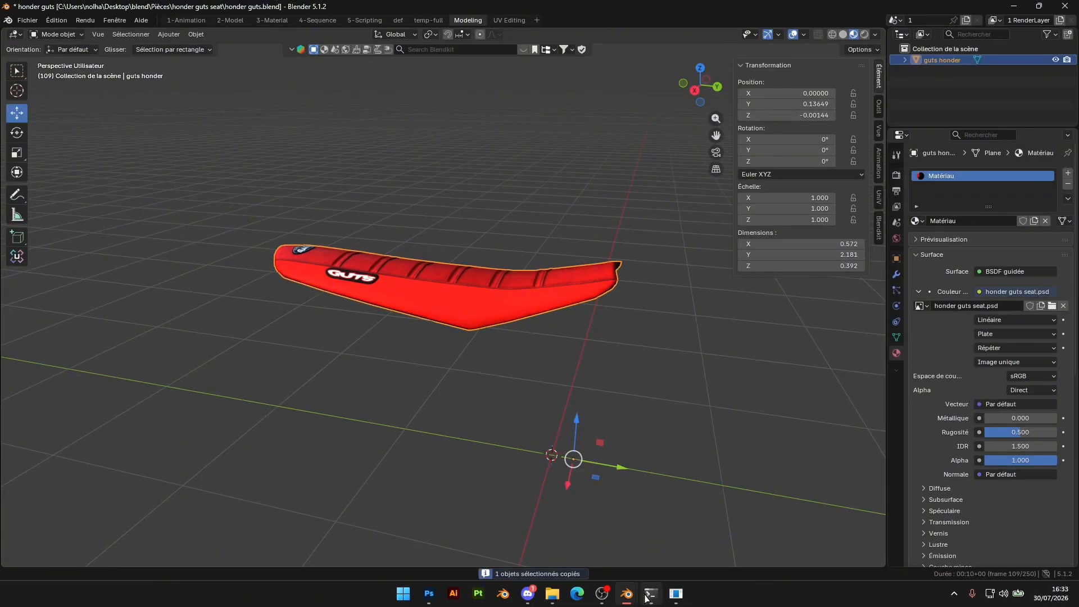
{"action": "left_click", "coordinate": [620, 592]}
{"action": "left_click", "coordinate": [581, 558]}
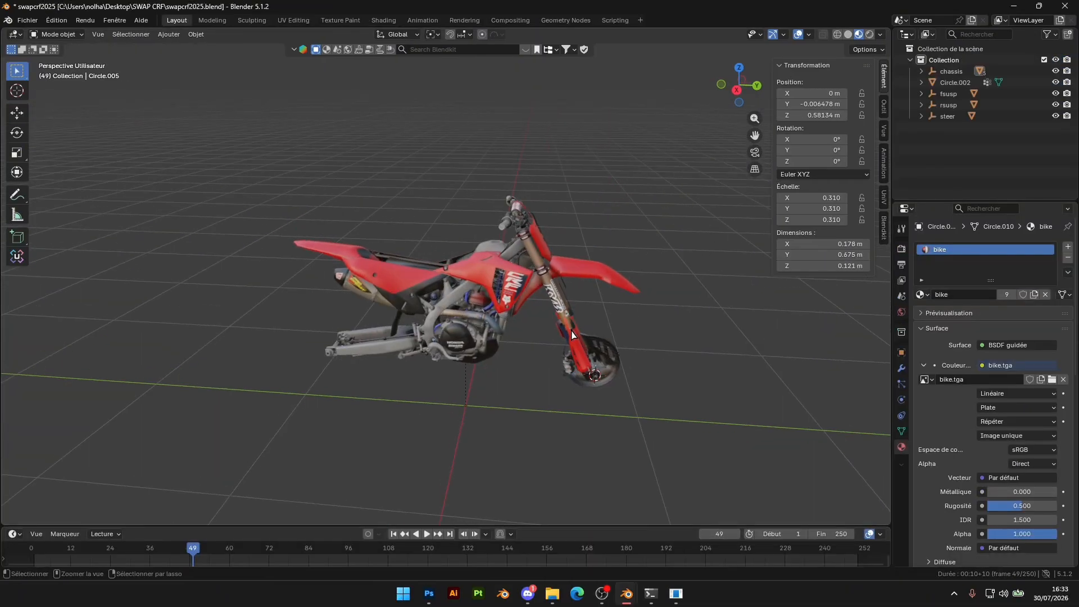
{"action": "key", "text": "ctrl+v"}
{"action": "scroll", "coordinate": [554, 316], "scroll_direction": "up", "scroll_amount": 2}
Scale the pasted Guts seat to 0.310 on X, Y and Z, copying the value from the chassis object
{"action": "left_click", "coordinate": [557, 316]}
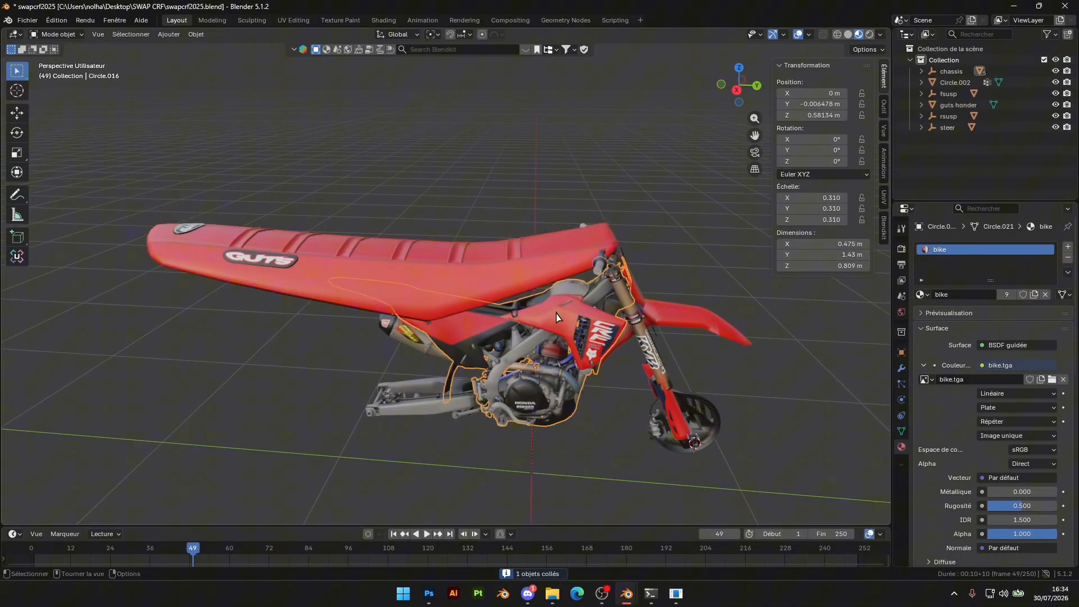
{"action": "left_click", "coordinate": [417, 270]}
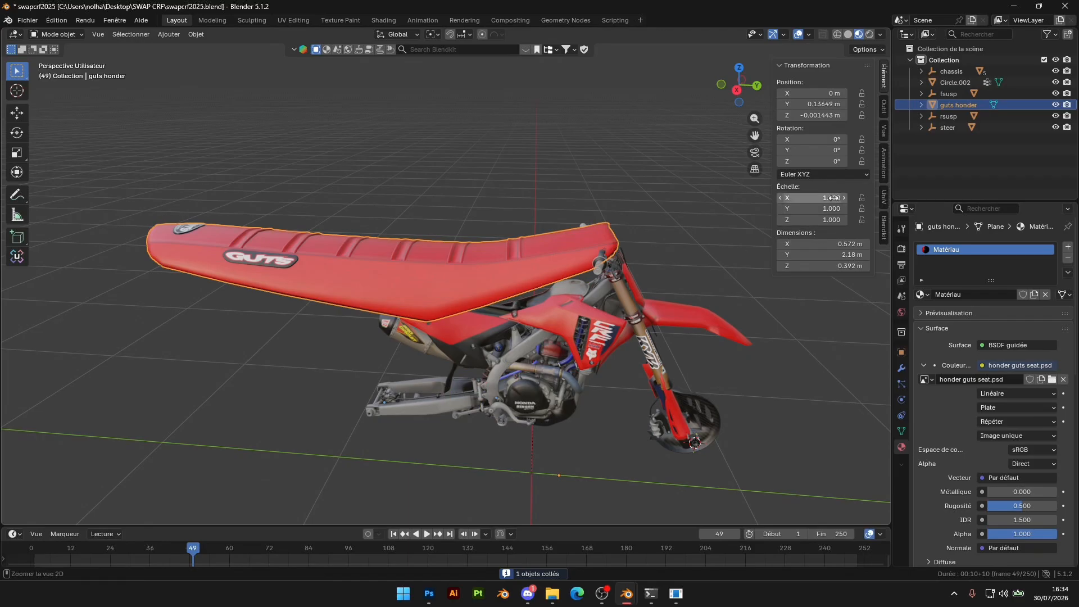
{"action": "key", "text": "ctrl+v"}
{"action": "key", "text": "ctrl+v"}
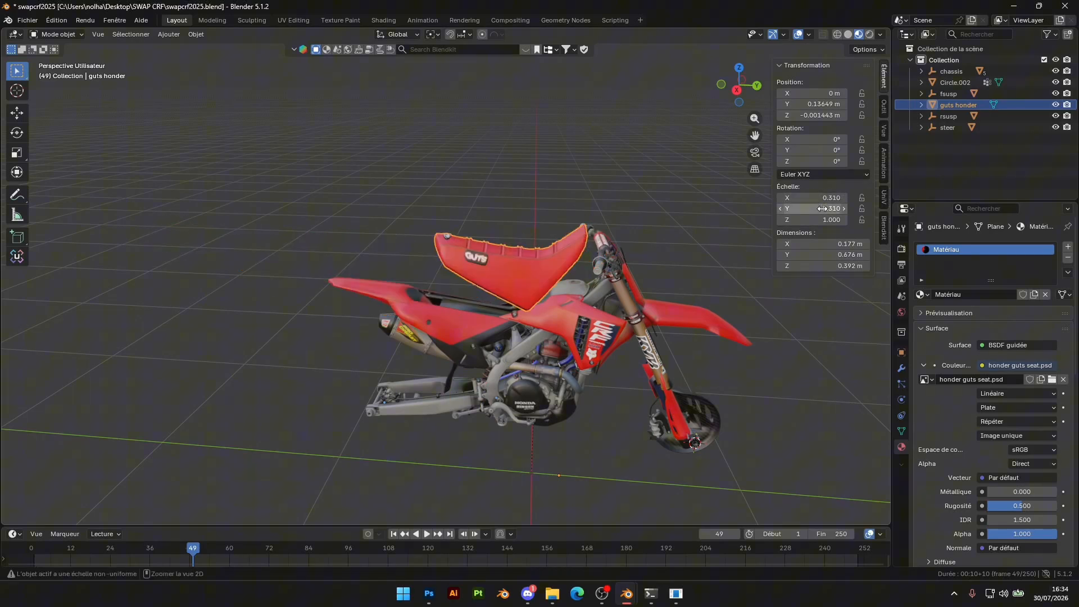
{"action": "type", "text": "0.310"}
Raise the Guts seat to about 0.604 m along Z, near the bike's seat area
{"action": "scroll", "coordinate": [646, 338], "scroll_direction": "up", "scroll_amount": 2}
{"action": "key", "text": "g"}
{"action": "key", "text": "z"}
{"action": "left_click", "coordinate": [652, 188]}
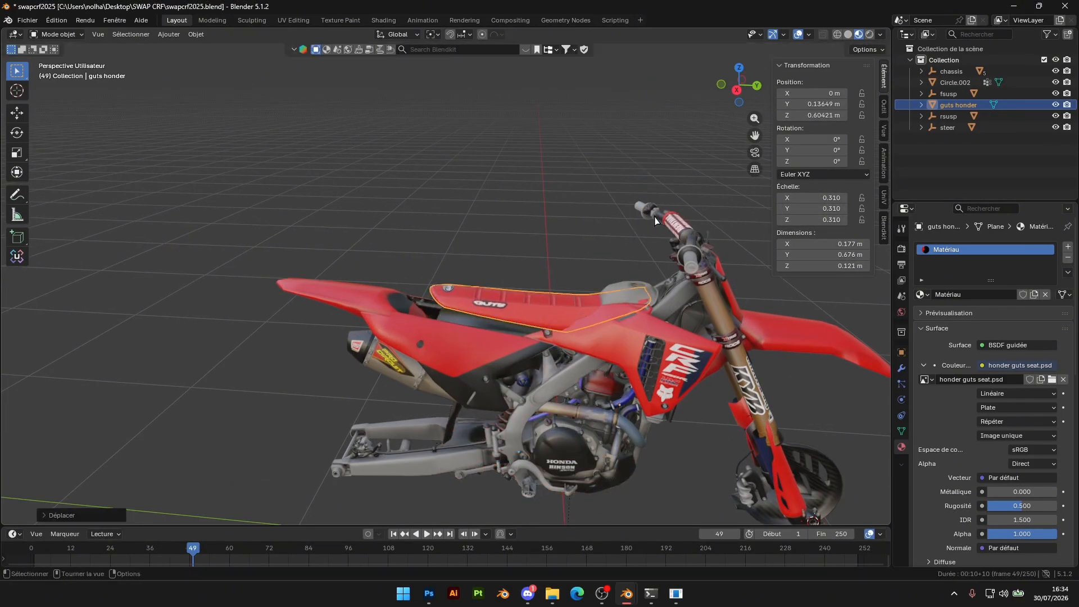
Move the Guts seat onto the bodywork, to about 0.002 m along Y and 0.583 m along Z
{"action": "middle_click_drag", "start_coordinate": [653, 219], "coordinate": [563, 140], "text": "shift"}
{"action": "scroll", "coordinate": [563, 141], "scroll_direction": "up", "scroll_amount": 4}
{"action": "key", "text": "g"}
{"action": "key", "text": "y"}
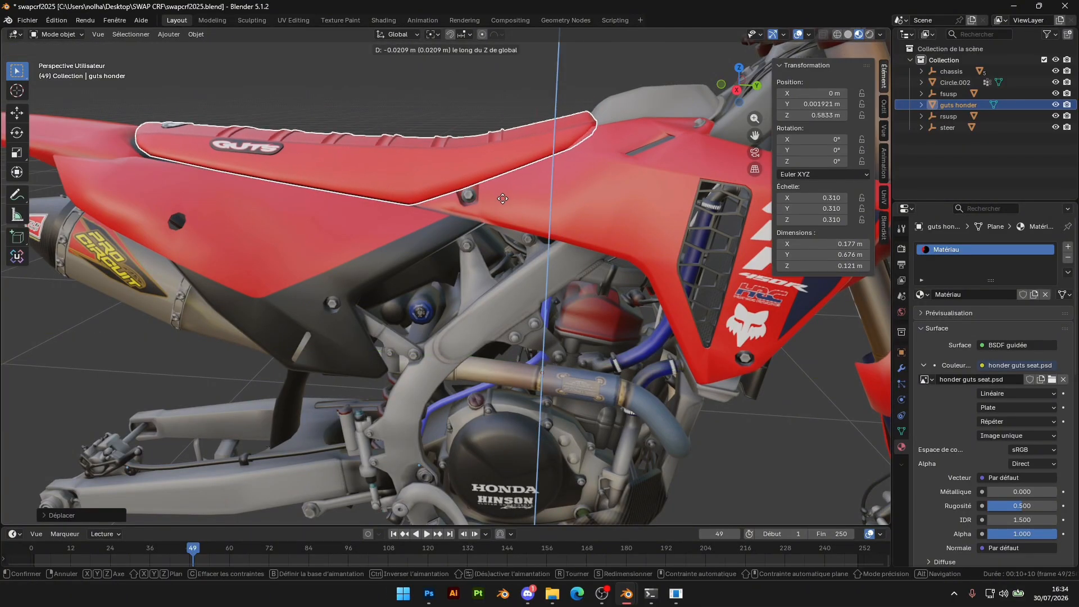
{"action": "key", "text": "y"}
{"action": "left_click", "coordinate": [502, 199]}
Nudge the Guts seat to about -0.009 m along Y and 0.580 m along Z, then check its fit
{"action": "mouse_move", "coordinate": [503, 199]}
{"action": "middle_mouse_down"}
{"action": "mouse_move", "coordinate": [577, 238]}
{"action": "mouse_move", "coordinate": [507, 198]}
{"action": "middle_mouse_up"}
{"action": "key", "text": "g"}
{"action": "key", "text": "y"}
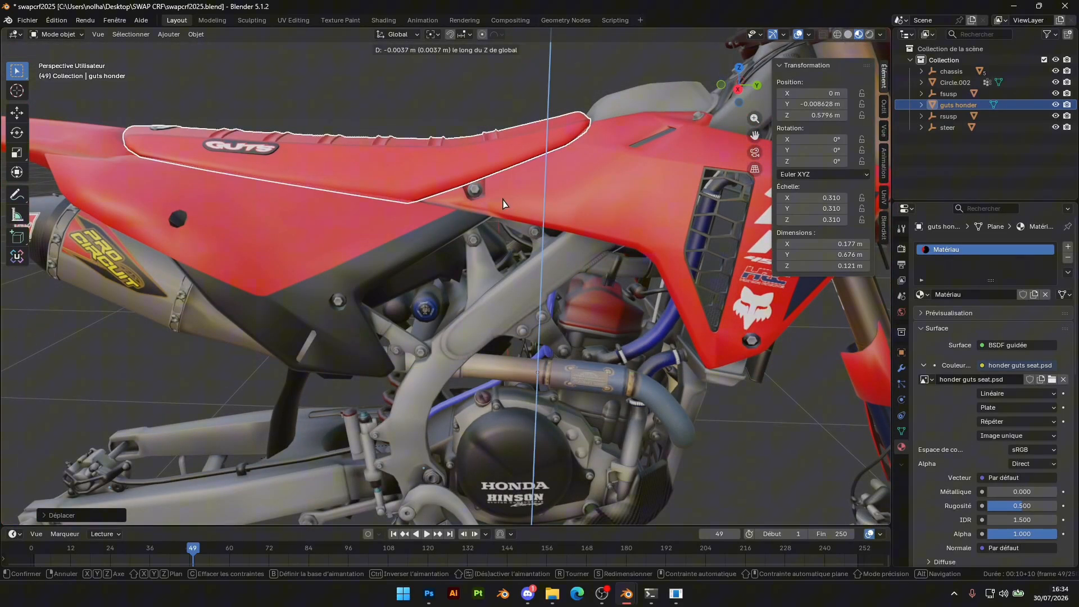
{"action": "left_click", "coordinate": [502, 197]}
{"action": "left_click", "coordinate": [462, 87]}
{"action": "middle_click_drag", "start_coordinate": [482, 161], "coordinate": [568, 306]}
{"action": "scroll", "coordinate": [720, 181], "scroll_direction": "down", "scroll_amount": 4}
{"action": "scroll", "coordinate": [717, 182], "scroll_direction": "up", "scroll_amount": 5}
{"action": "scroll", "coordinate": [462, 302], "scroll_direction": "up", "scroll_amount": 3}
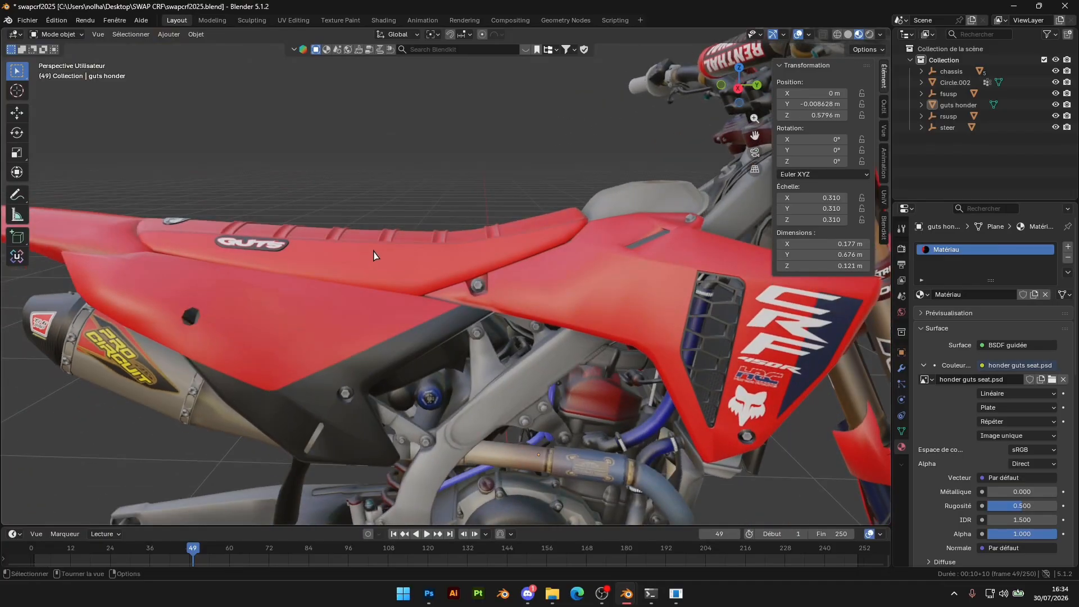
Select the linked front number plate geometry while editing the steering mesh
{"action": "left_click", "coordinate": [186, 394]}
{"action": "scroll", "coordinate": [636, 356], "scroll_direction": "down", "scroll_amount": 5}
{"action": "middle_click_drag", "start_coordinate": [636, 357], "coordinate": [513, 342]}
{"action": "scroll", "coordinate": [560, 330], "scroll_direction": "up", "scroll_amount": 5}
{"action": "scroll", "coordinate": [508, 337], "scroll_direction": "up", "scroll_amount": 3}
{"action": "left_click", "coordinate": [493, 365]}
{"action": "key", "text": "Tab"}
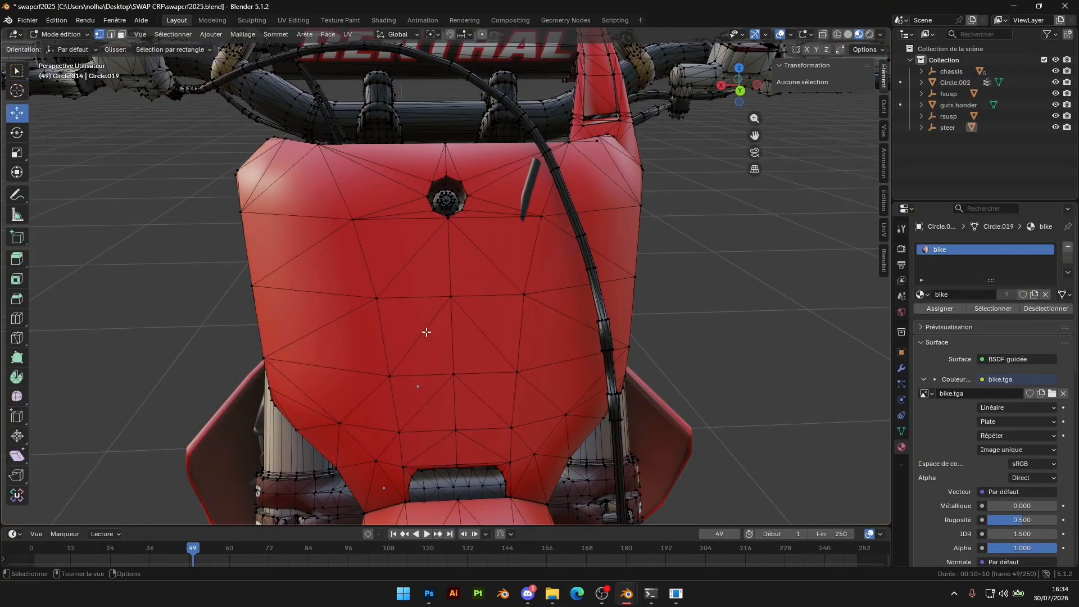
{"action": "scroll", "coordinate": [426, 332], "scroll_direction": "down", "scroll_amount": 3}
{"action": "key", "text": "l"}
{"action": "middle_click_drag", "start_coordinate": [445, 294], "coordinate": [450, 320]}
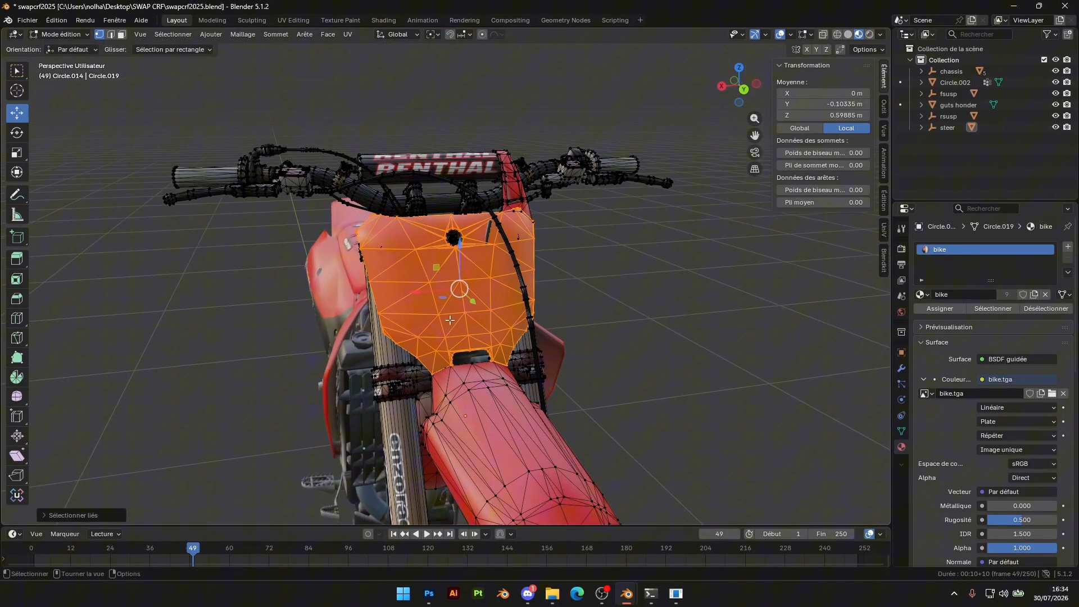
Open vented plate.blend from the blend\Pièces\VENTED PLATE\HONDA VENTED PLATE folder on the desktop
{"action": "mouse_move", "coordinate": [547, 593]}
{"action": "left_click", "coordinate": [487, 498]}
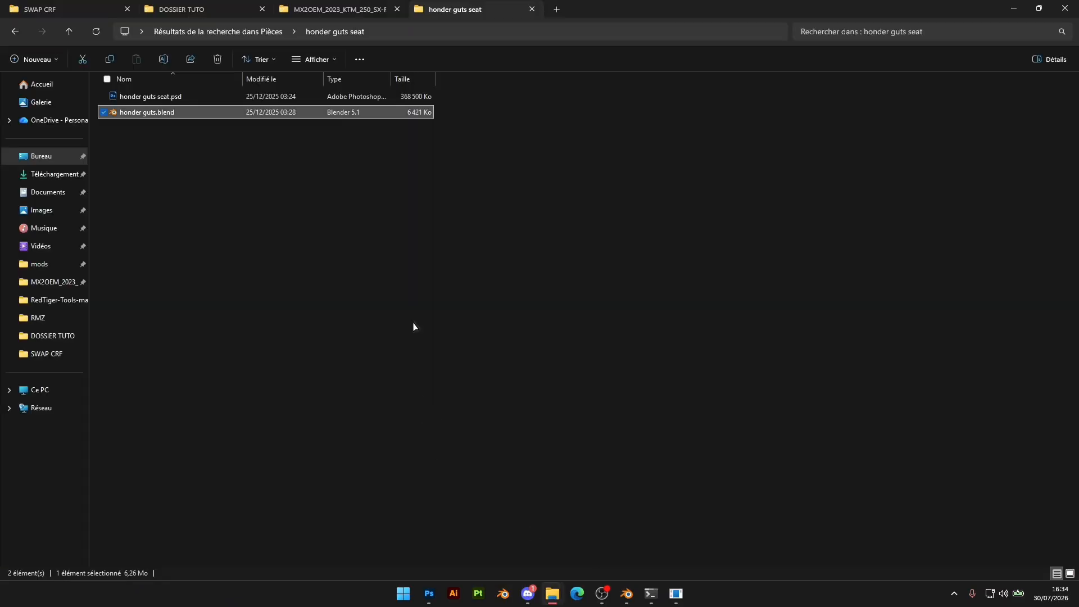
{"action": "left_click", "coordinate": [198, 8]}
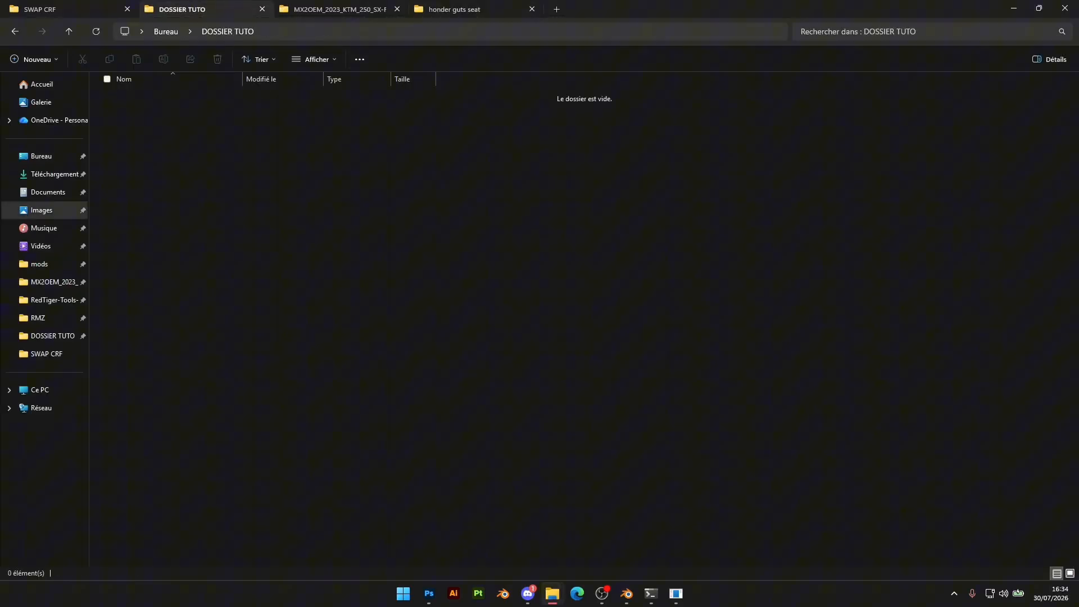
{"action": "left_click", "coordinate": [70, 11]}
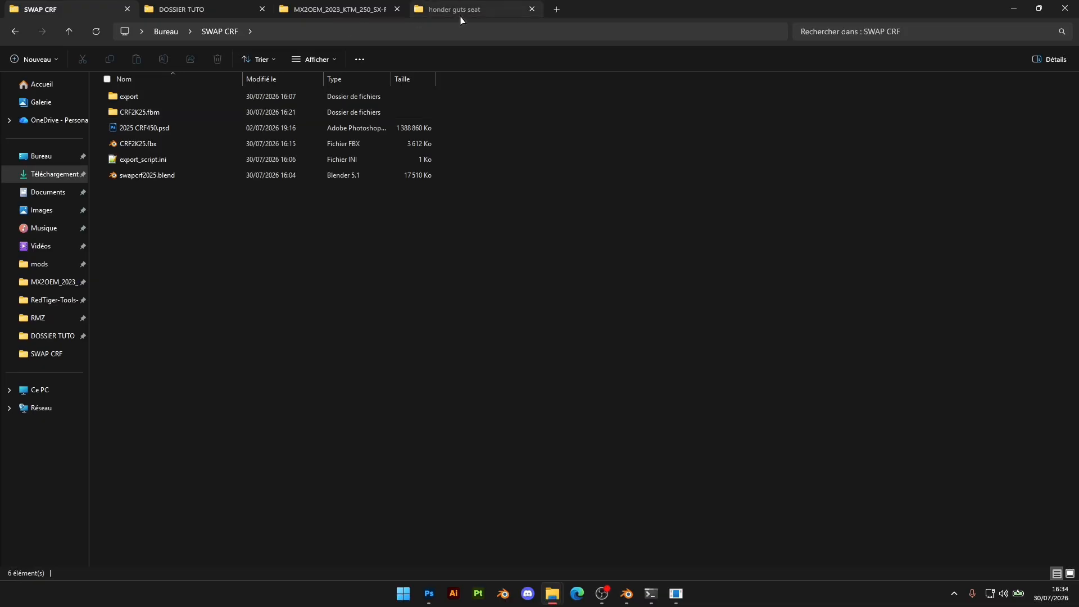
{"action": "left_click", "coordinate": [460, 16]}
{"action": "left_click", "coordinate": [44, 160]}
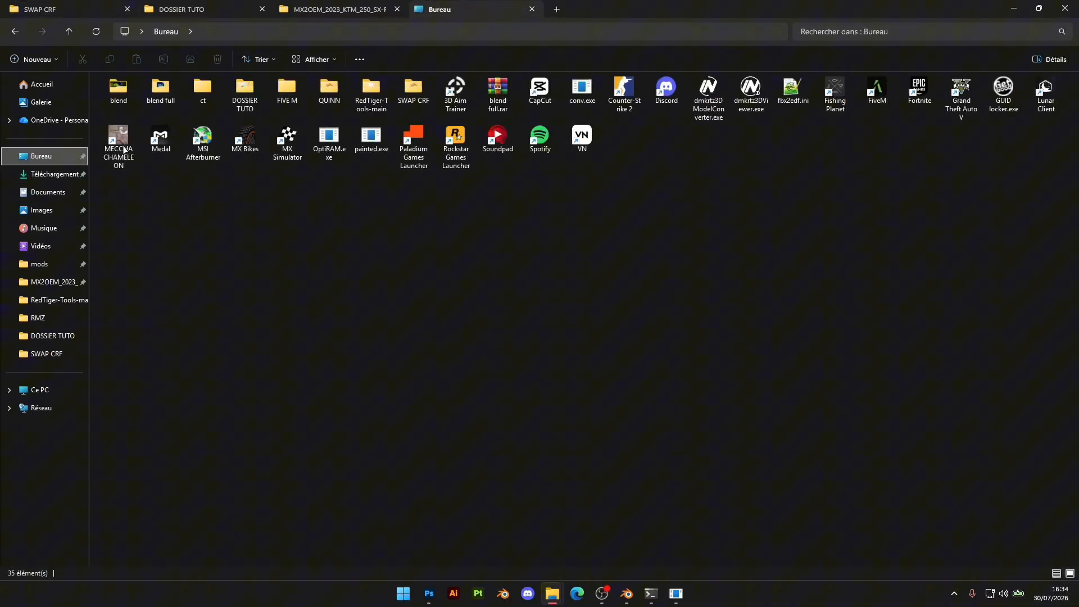
{"action": "double_click", "coordinate": [126, 93]}
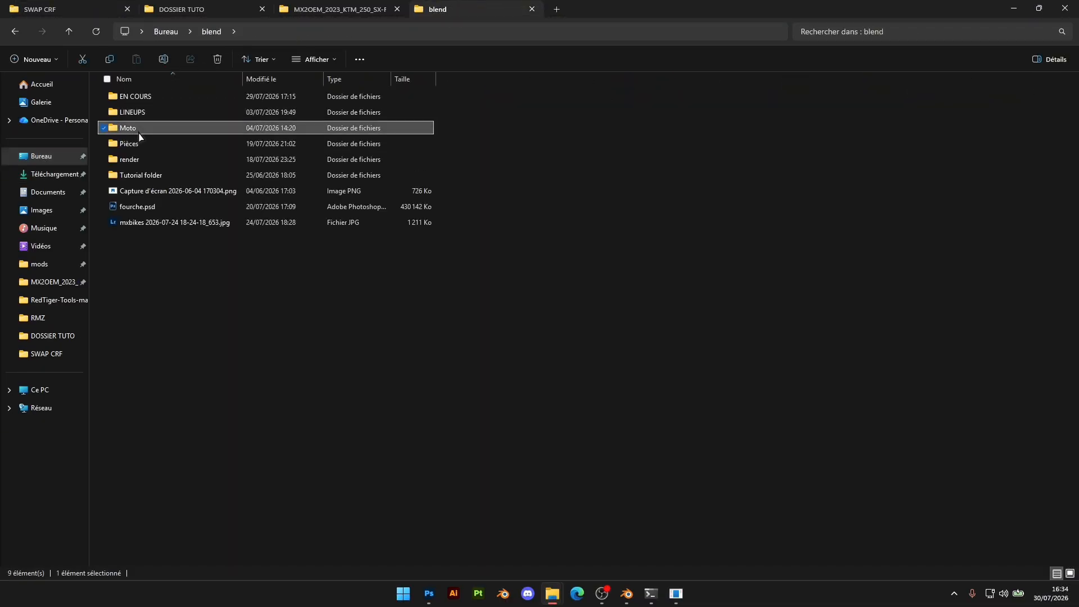
{"action": "double_click", "coordinate": [138, 131]}
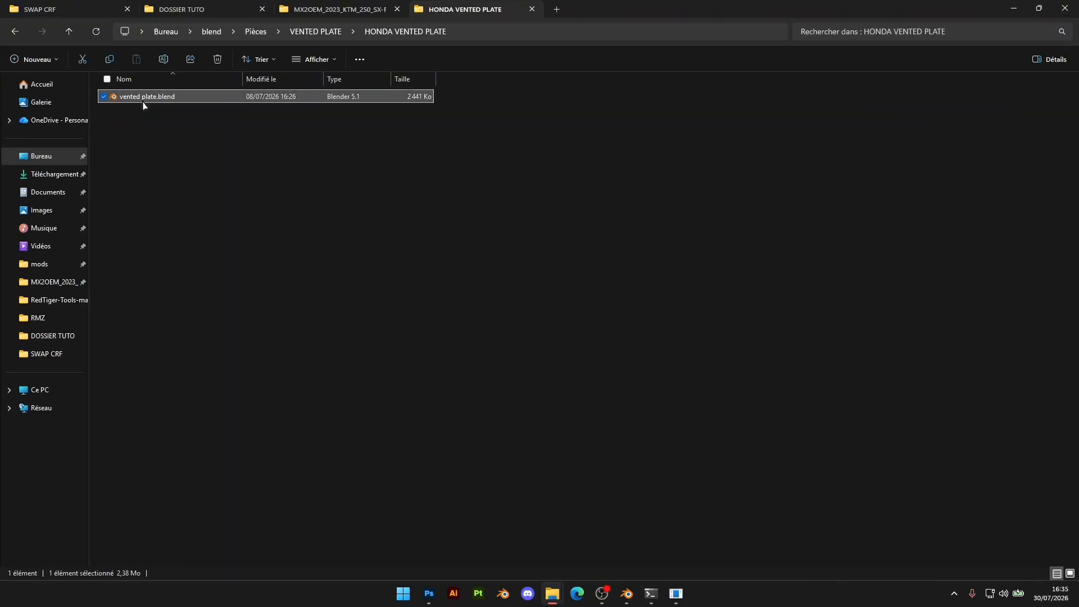
{"action": "double_click", "coordinate": [144, 100]}
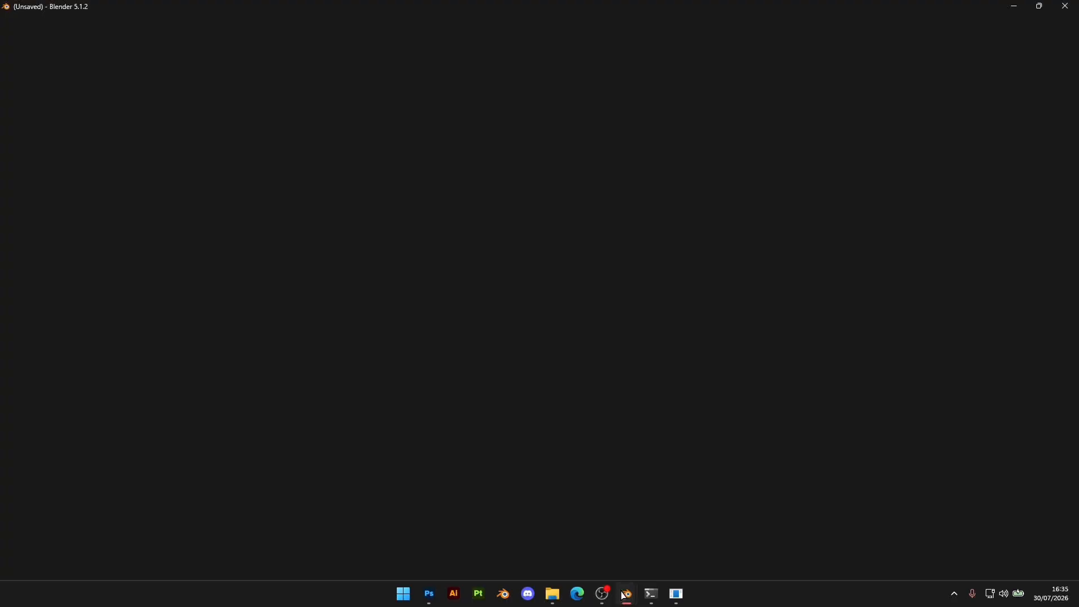
Close the honder guts.blend window without saving its changes
{"action": "mouse_move", "coordinate": [626, 594]}
{"action": "left_click", "coordinate": [628, 528]}
{"action": "left_click", "coordinate": [551, 313]}
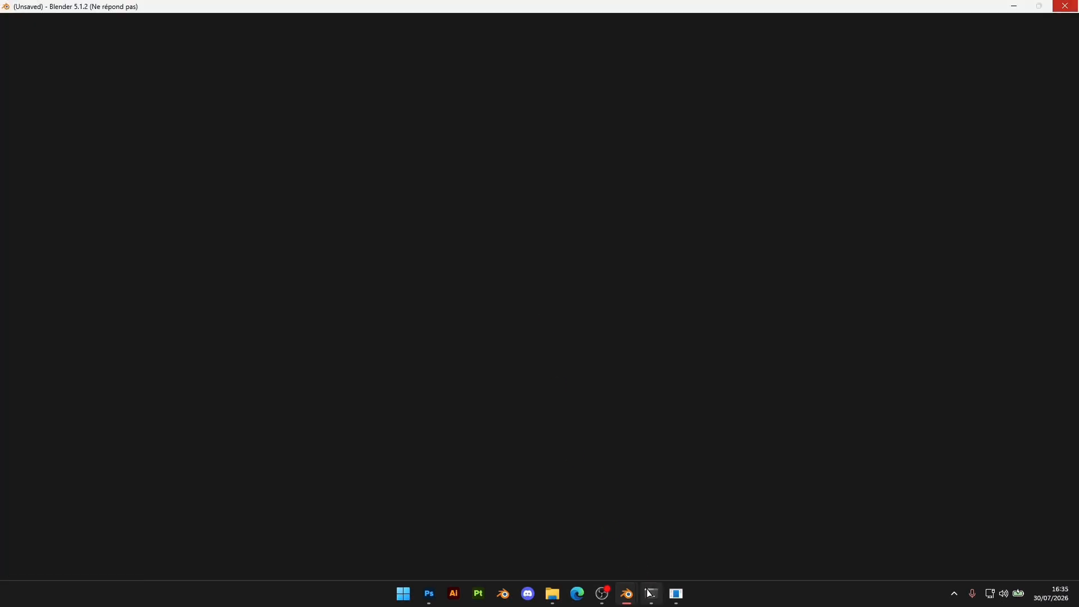
Copy the vented number plate from vented plate.blend and return to swapcrf2025.blend
{"action": "left_click", "coordinate": [628, 589]}
{"action": "left_click", "coordinate": [611, 525]}
{"action": "left_click", "coordinate": [628, 590]}
{"action": "left_click", "coordinate": [684, 548]}
{"action": "left_click", "coordinate": [520, 302]}
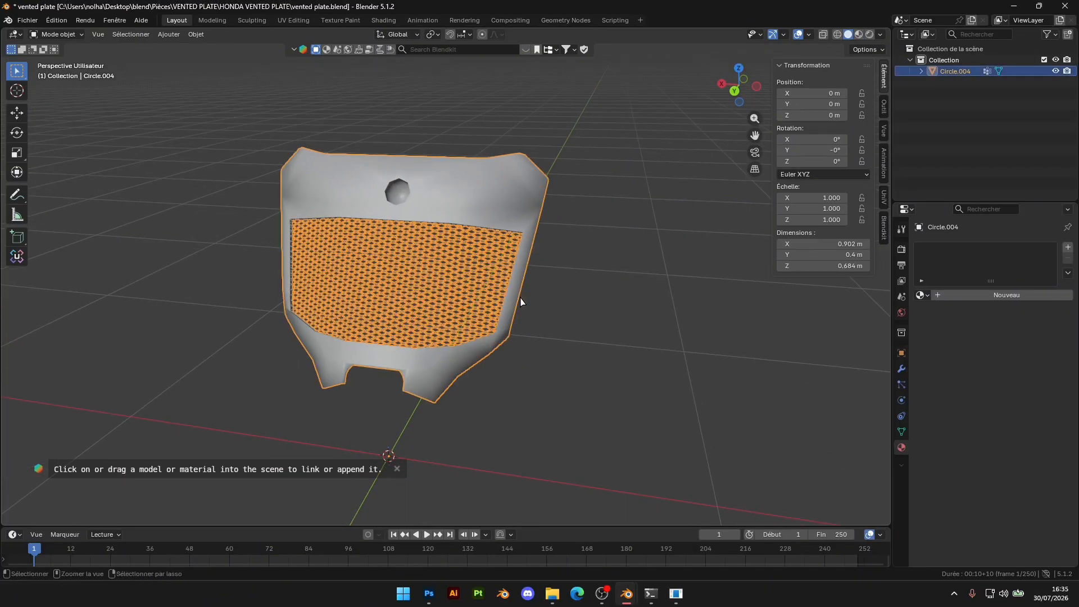
{"action": "left_click", "coordinate": [626, 594]}
{"action": "left_click", "coordinate": [559, 525]}
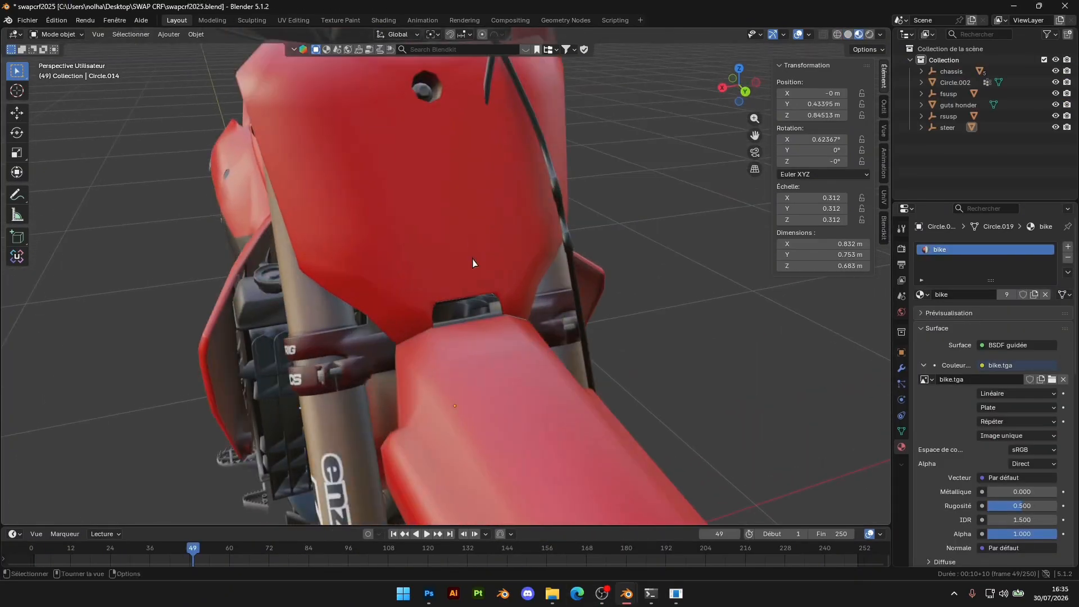
Add the linked strap beside the handlebar pad to the selection and separate it with the front number plate from the steering mesh
{"action": "key", "text": "Tab"}
{"action": "middle_click_drag", "start_coordinate": [471, 214], "coordinate": [595, 357]}
{"action": "middle_click_drag", "start_coordinate": [630, 162], "coordinate": [607, 213], "text": "shift"}
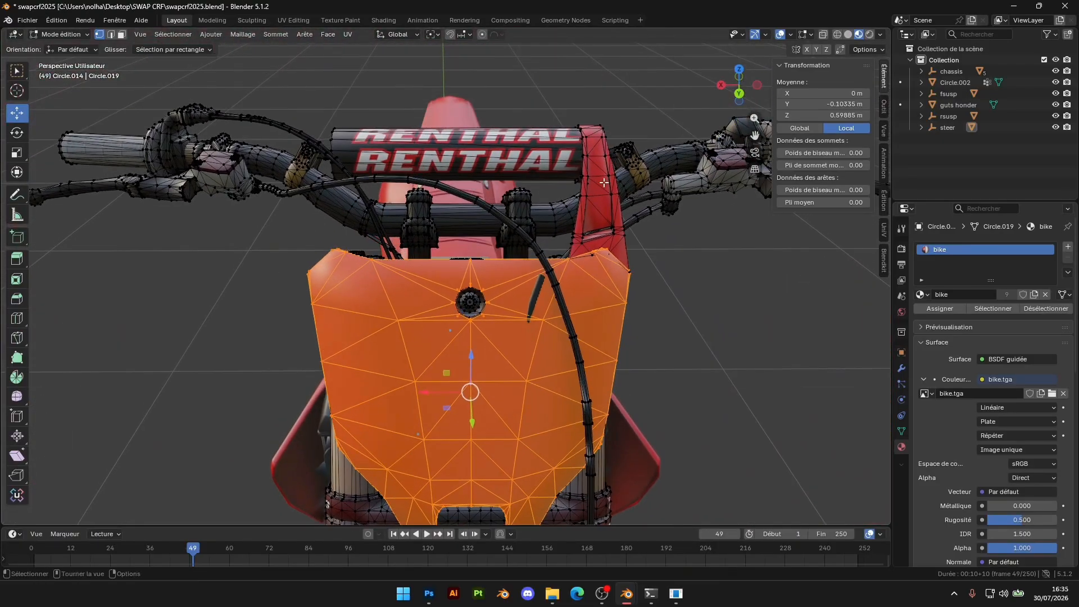
{"action": "key", "text": "l"}
{"action": "middle_click_drag", "start_coordinate": [558, 331], "coordinate": [558, 264]}
{"action": "right_click", "coordinate": [405, 264]}
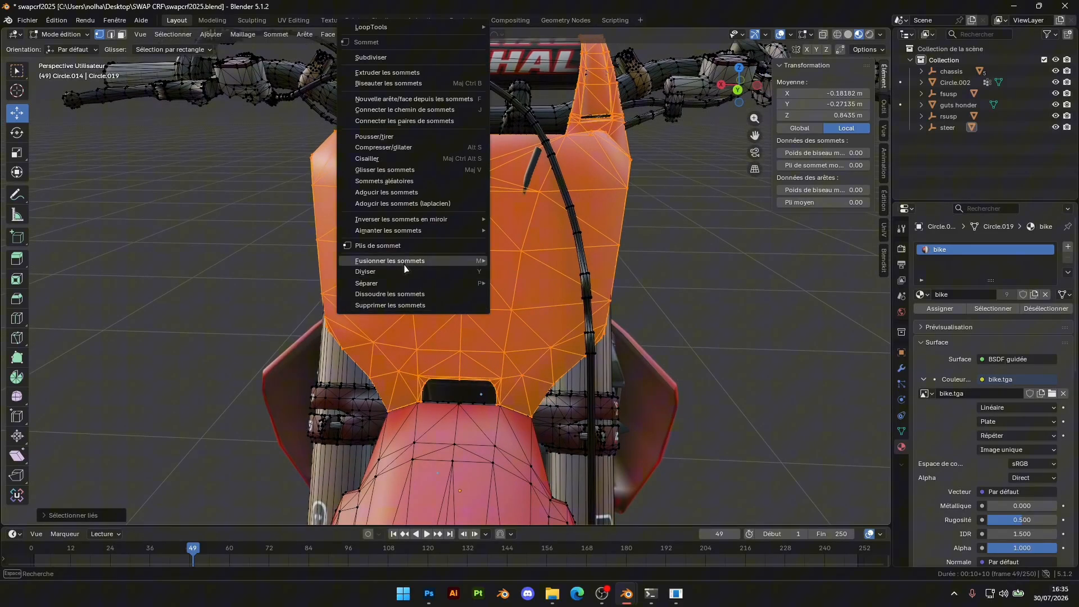
{"action": "left_click", "coordinate": [516, 287]}
{"action": "key", "text": "Tab"}
Hide the separated stock number plate in front of the forks
{"action": "left_click", "coordinate": [487, 279]}
{"action": "scroll", "coordinate": [494, 289], "scroll_direction": "down", "scroll_amount": 4}
{"action": "middle_click_drag", "start_coordinate": [501, 299], "coordinate": [496, 297]}
{"action": "key", "text": "h"}
{"action": "scroll", "coordinate": [576, 385], "scroll_direction": "up", "scroll_amount": 3}
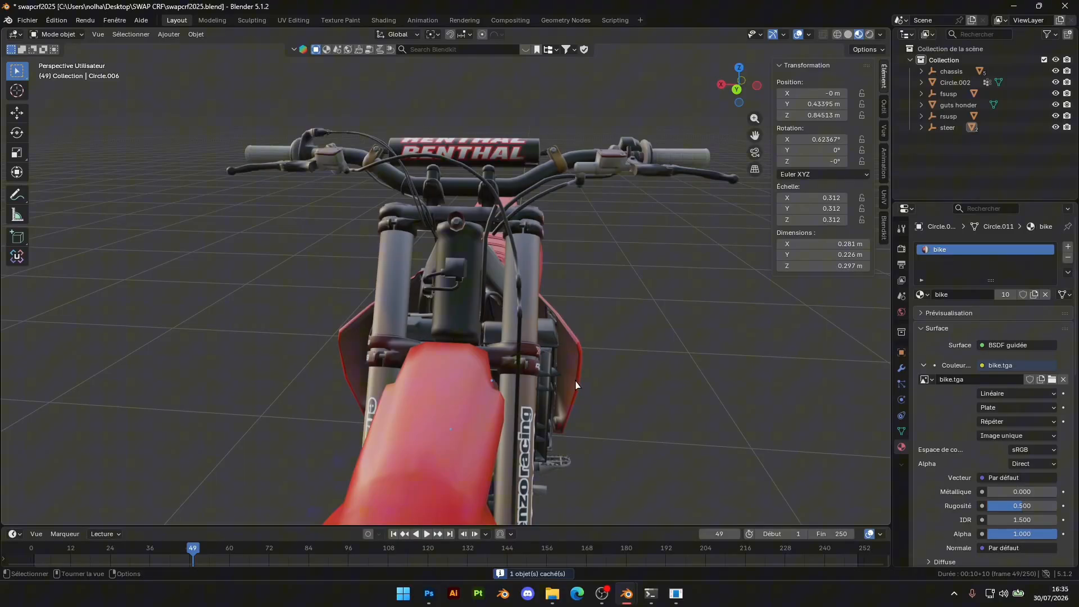
Paste the copied vented number plate into the bike scene
{"action": "key", "text": "ctrl+v"}
{"action": "scroll", "coordinate": [661, 364], "scroll_direction": "down", "scroll_amount": 3}
{"action": "middle_click_drag", "start_coordinate": [661, 364], "coordinate": [634, 363]}
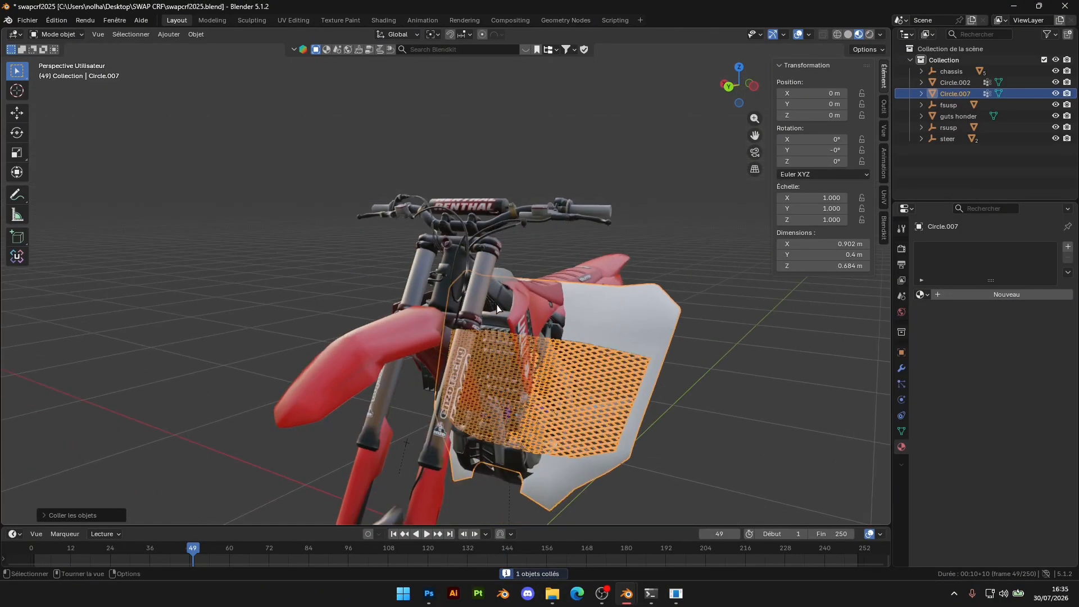
Scale the vented number plate to 0.312 on X, Y and Z, copying the value from the steering object
{"action": "left_click", "coordinate": [630, 277]}
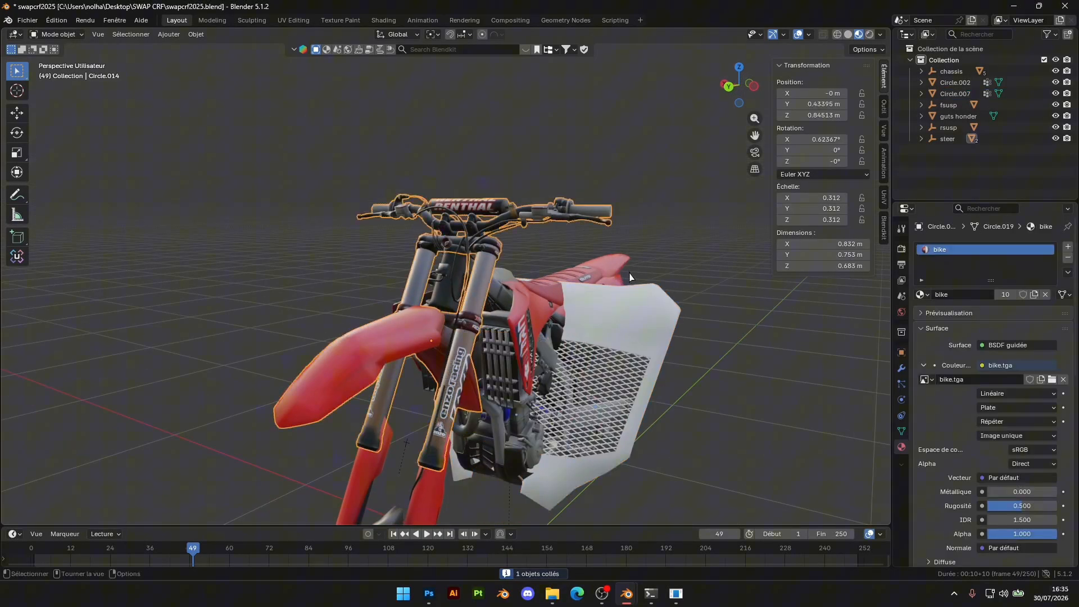
{"action": "left_click", "coordinate": [665, 326]}
{"action": "left_click", "coordinate": [665, 326]}
{"action": "type", "text": "0.312"}
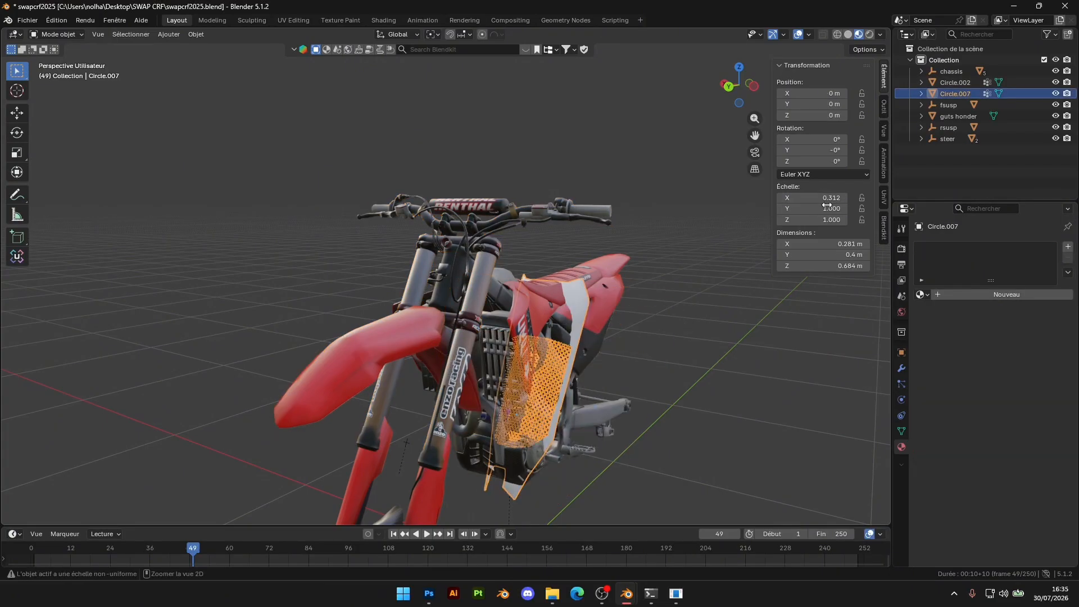
{"action": "type", "text": "0.312"}
{"action": "type", "text": "0.312"}
{"action": "middle_click_drag", "start_coordinate": [638, 342], "coordinate": [631, 339]}
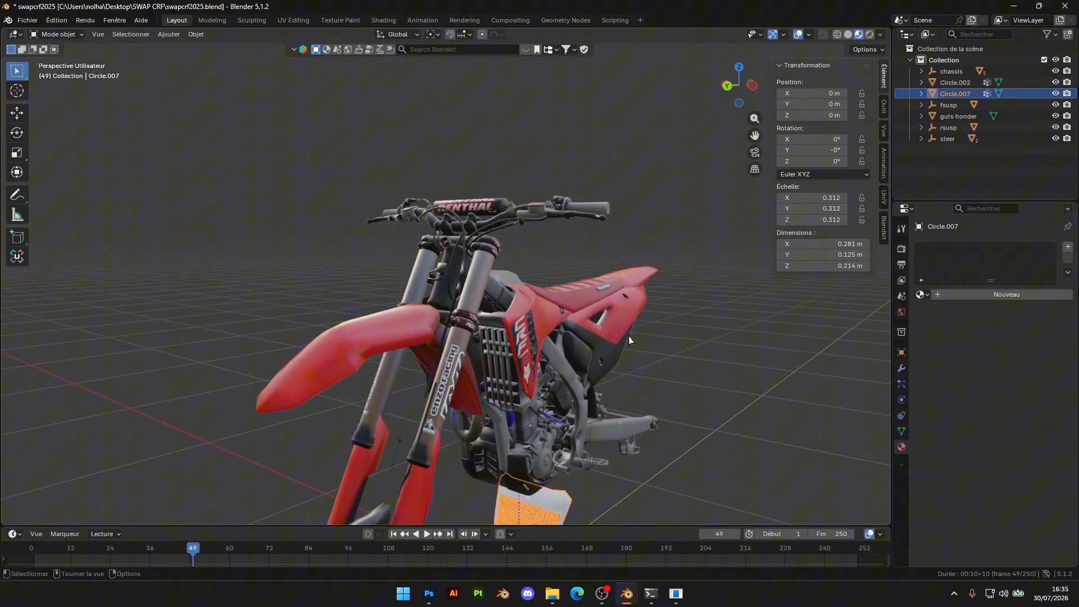
Move the vented number plate up and forward in front of the forks, to about Y 0.468 m and Z 0.839 m
{"action": "key", "text": "g"}
{"action": "key", "text": "z"}
{"action": "left_click", "coordinate": [644, 119]}
{"action": "key", "text": "g"}
{"action": "key", "text": "y"}
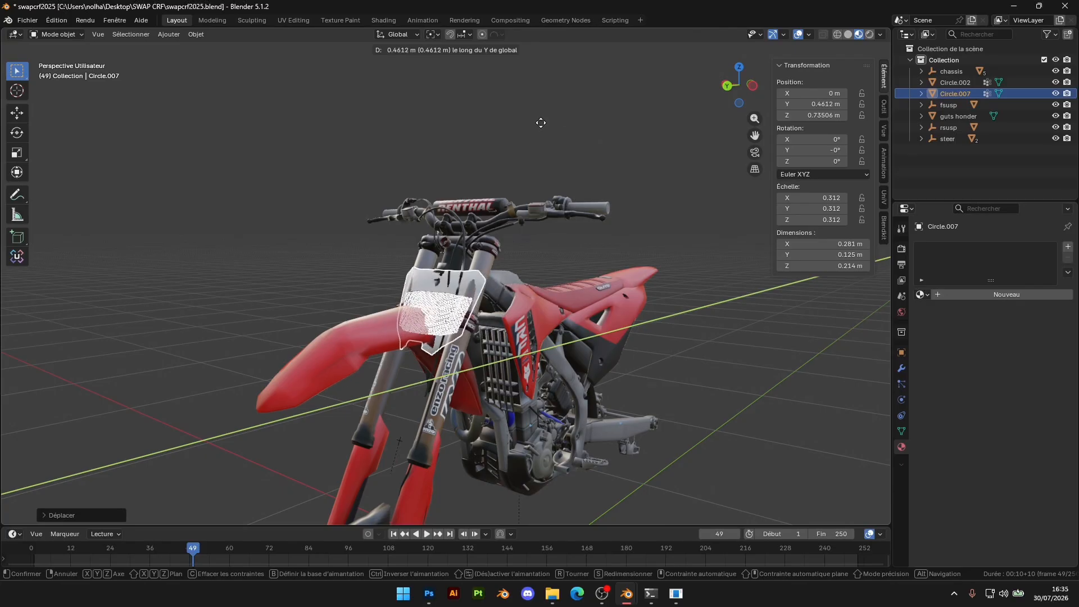
{"action": "left_click", "coordinate": [540, 124]}
{"action": "middle_click_drag", "start_coordinate": [498, 264], "coordinate": [553, 309]}
{"action": "scroll", "coordinate": [555, 309], "scroll_direction": "up", "scroll_amount": 3}
{"action": "key", "text": "g"}
{"action": "key", "text": "z"}
{"action": "left_click", "coordinate": [566, 240]}
{"action": "middle_click_drag", "start_coordinate": [563, 245], "coordinate": [526, 157]}
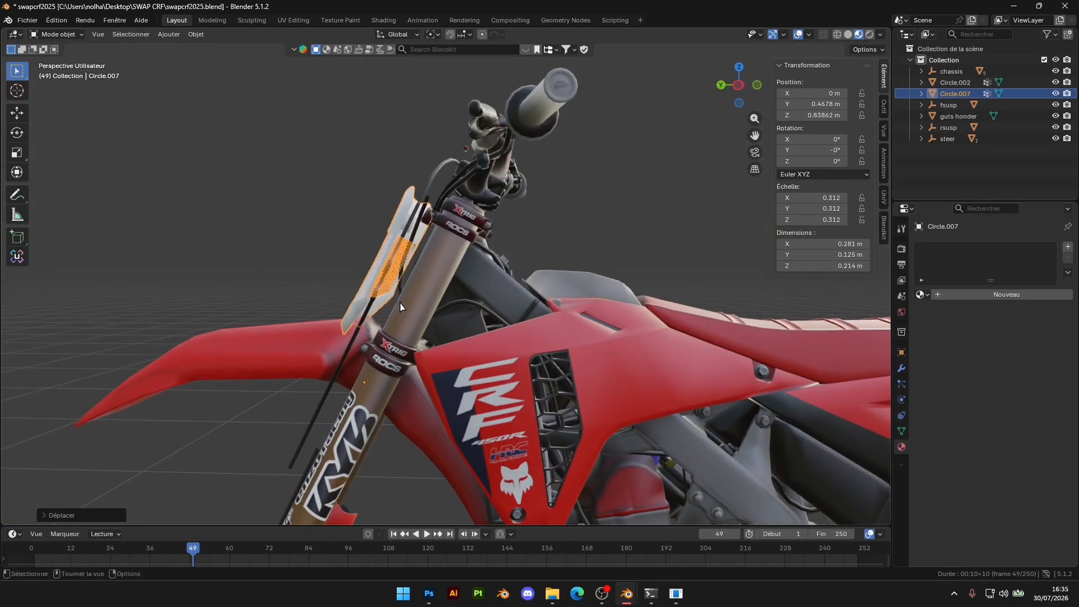
Copy the steering mesh's X rotation of 0.62367° and apply it to the vented number plate
{"action": "left_click", "coordinate": [444, 267]}
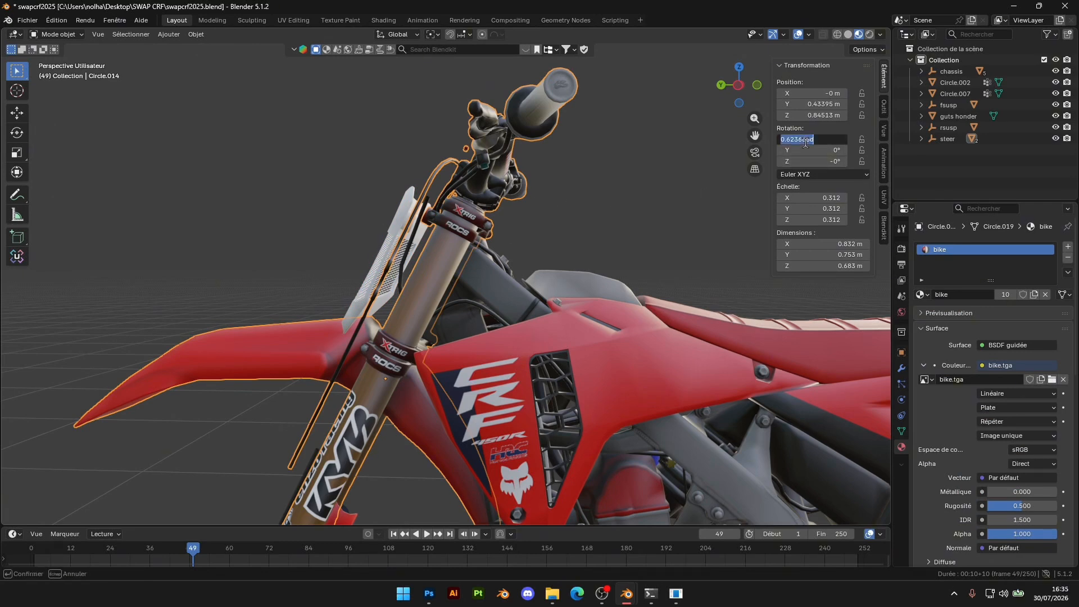
{"action": "left_click", "coordinate": [400, 244]}
{"action": "left_click", "coordinate": [618, 198]}
{"action": "middle_click_drag", "start_coordinate": [618, 198], "coordinate": [702, 222]}
{"action": "key", "text": "ctrl+z"}
{"action": "key", "text": "ctrl+z"}
{"action": "key", "text": "ctrl+z"}
{"action": "key", "text": "ctrl+z"}
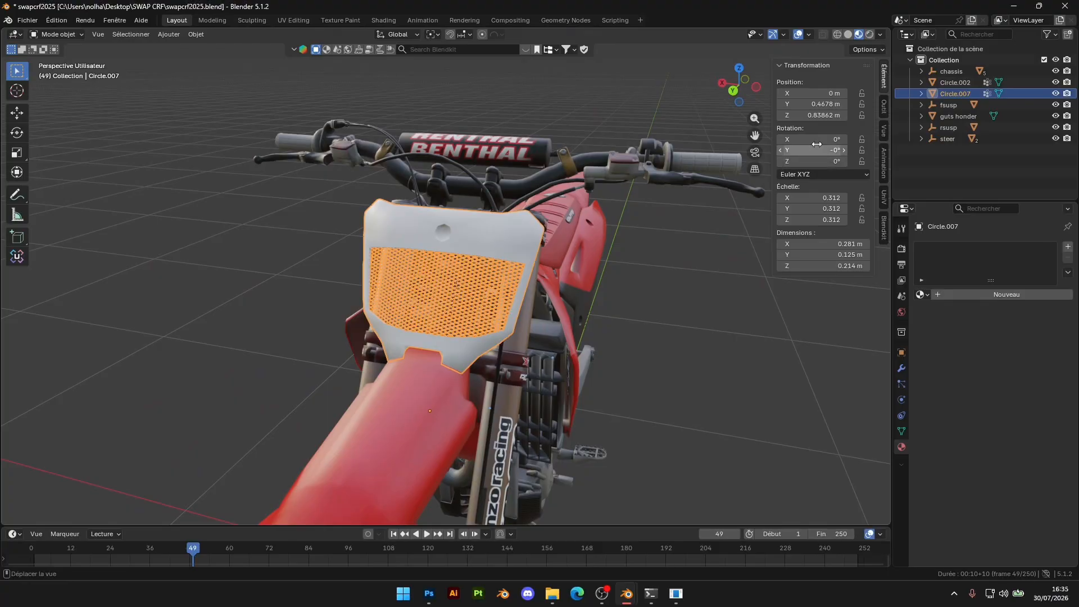
{"action": "left_click", "coordinate": [660, 244]}
{"action": "middle_click_drag", "start_coordinate": [659, 244], "coordinate": [612, 322]}
Adjust the height of the vented number plate along the Z axis
{"action": "left_click", "coordinate": [429, 325]}
{"action": "middle_click_drag", "start_coordinate": [429, 325], "coordinate": [530, 323]}
{"action": "key", "text": "g"}
{"action": "key", "text": "z"}
{"action": "key", "text": "z"}
{"action": "left_click", "coordinate": [566, 325]}
Select the linked round mount behind the number plate in the steering mesh and separate it into its own object
{"action": "scroll", "coordinate": [553, 330], "scroll_direction": "up", "scroll_amount": 5}
{"action": "left_click", "coordinate": [525, 323]}
{"action": "key", "text": "Tab"}
{"action": "key", "text": "l"}
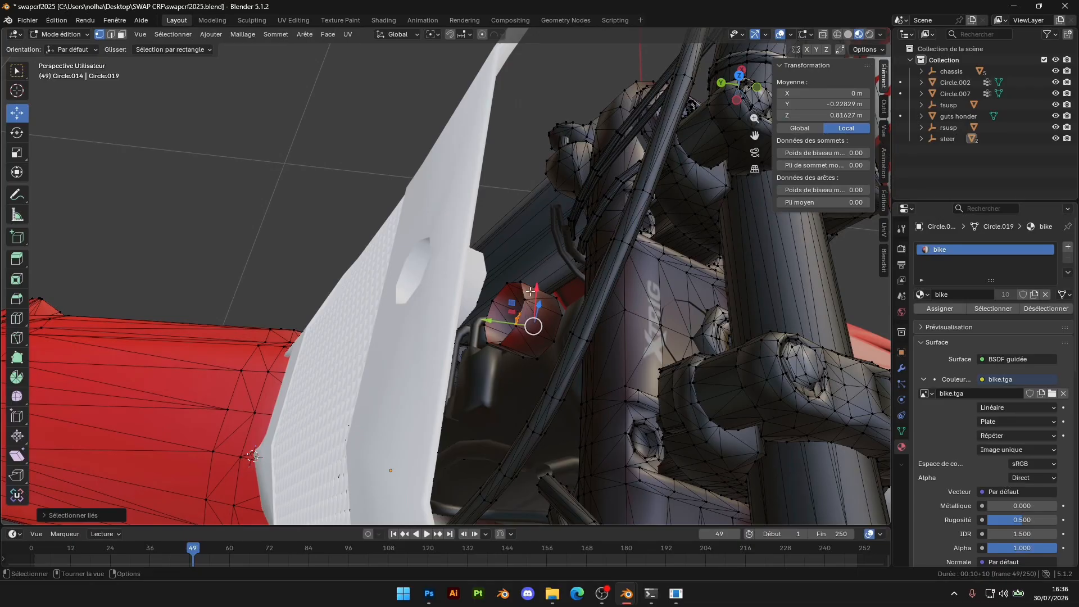
{"action": "key", "text": "l"}
{"action": "right_click", "coordinate": [531, 317]}
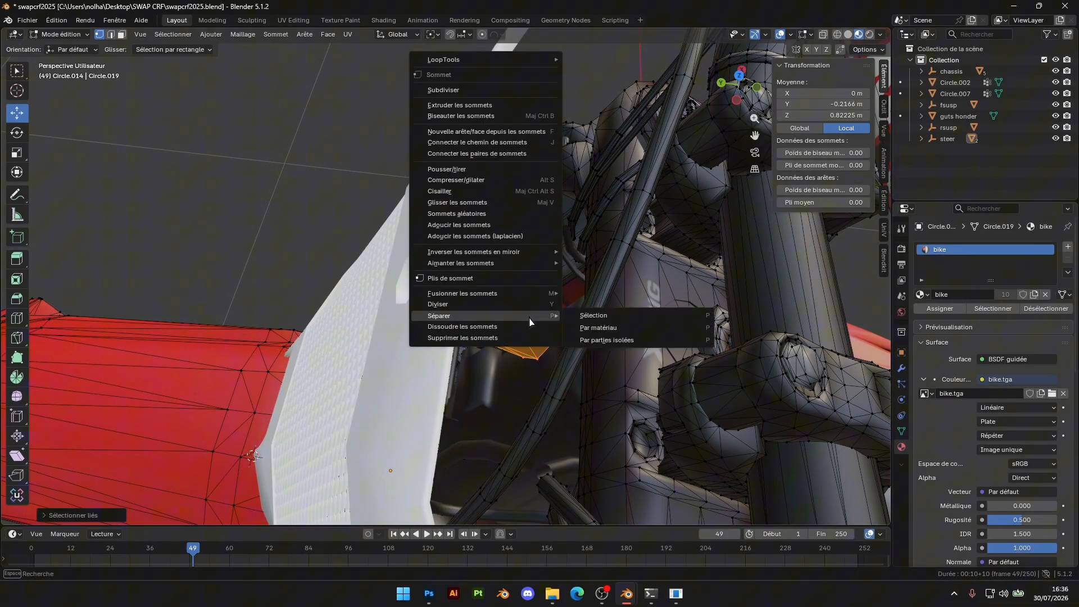
{"action": "left_click", "coordinate": [595, 316]}
{"action": "key", "text": "Tab"}
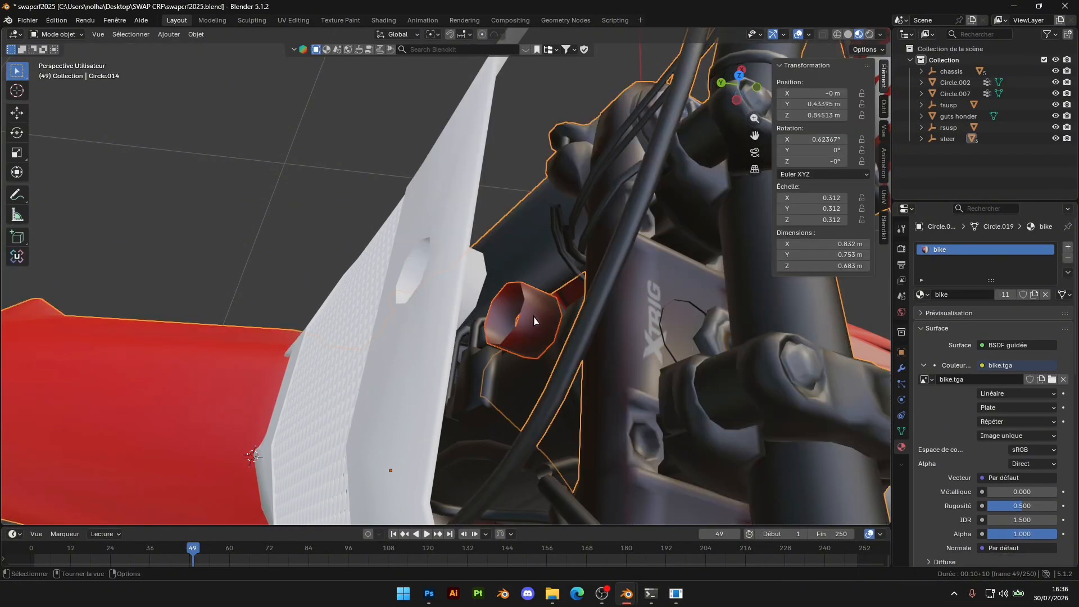
Hide the separated mount and seat the vented plate over the mounting bolts at about Y 0.429 m, Z 0.842 m
{"action": "left_click", "coordinate": [431, 313]}
{"action": "middle_click_drag", "start_coordinate": [431, 313], "coordinate": [582, 260]}
{"action": "key", "text": "g"}
{"action": "key", "text": "z"}
{"action": "left_click", "coordinate": [579, 278]}
{"action": "key", "text": "g"}
{"action": "key", "text": "y"}
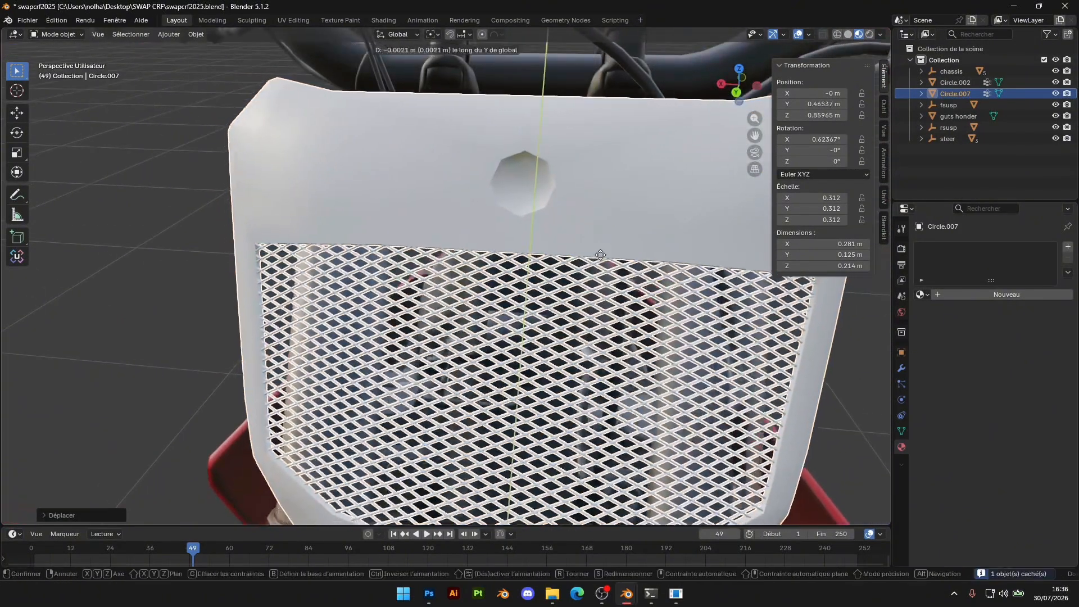
{"action": "key", "text": "z"}
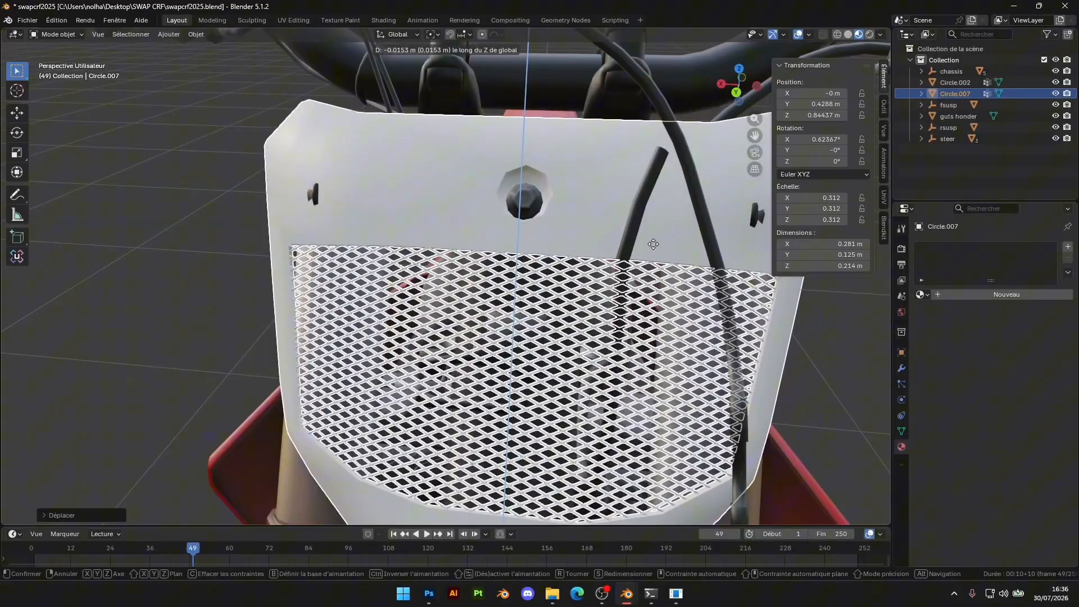
{"action": "left_click", "coordinate": [651, 245]}
{"action": "middle_click_drag", "start_coordinate": [652, 245], "coordinate": [610, 229]}
{"action": "middle_click_drag", "start_coordinate": [567, 221], "coordinate": [667, 269]}
{"action": "scroll", "coordinate": [602, 314], "scroll_direction": "up", "scroll_amount": 4}
{"action": "scroll", "coordinate": [601, 314], "scroll_direction": "down", "scroll_amount": 4}
{"action": "scroll", "coordinate": [667, 268], "scroll_direction": "down", "scroll_amount": 5}
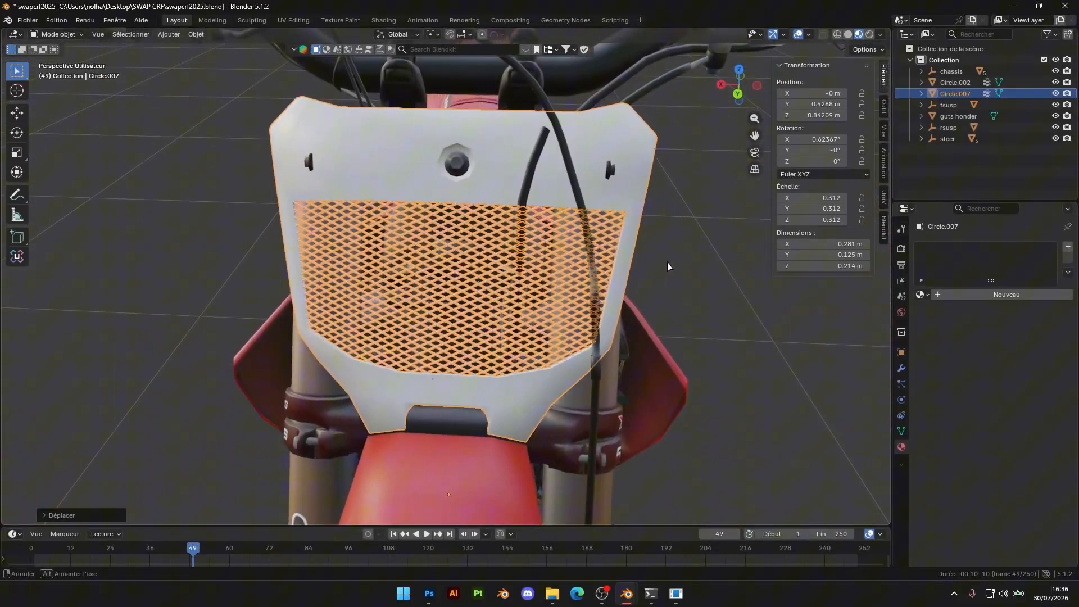
Assign the existing bike material to the vented number plate
{"action": "middle_click_drag", "start_coordinate": [631, 224], "coordinate": [538, 315]}
{"action": "left_click", "coordinate": [922, 294]}
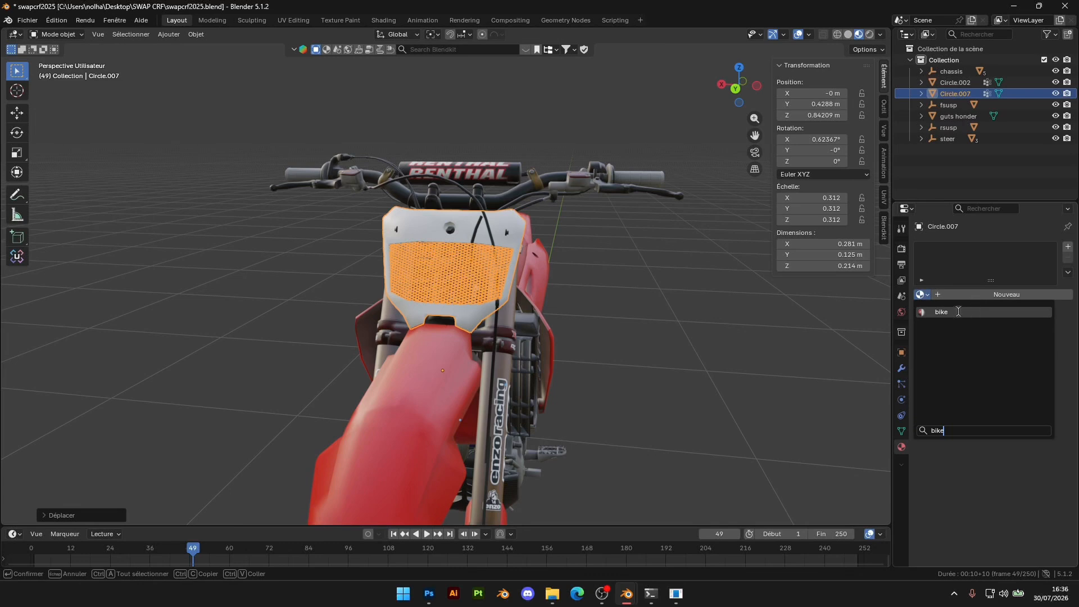
{"action": "left_click", "coordinate": [958, 311]}
Select the plate's whole mesh and move its UV islands -0.64842 m in X onto the bike.tga texture
{"action": "key", "text": "Tab"}
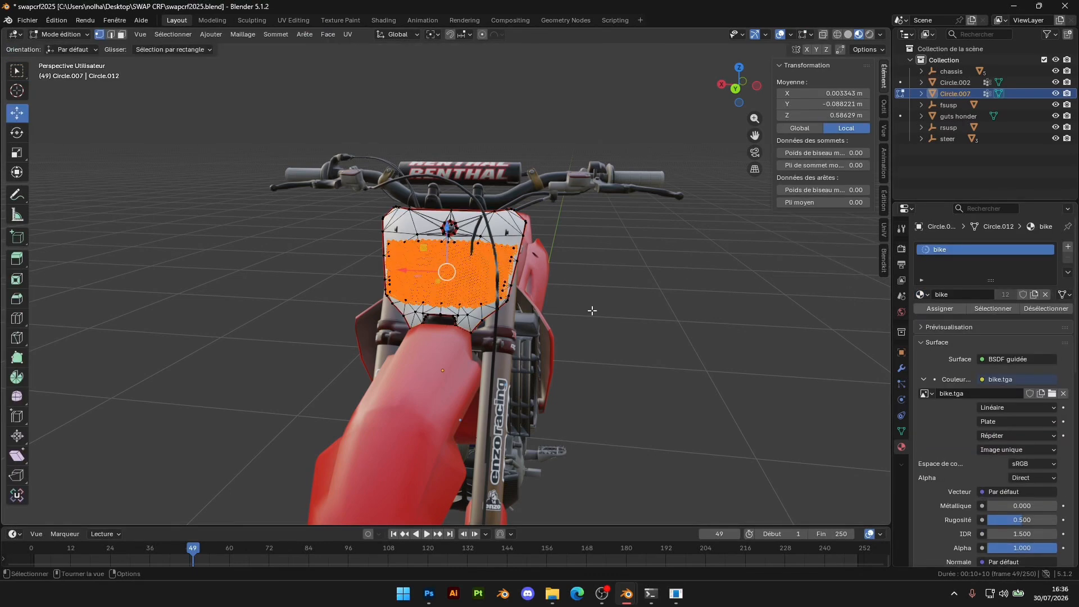
{"action": "key", "text": "a"}
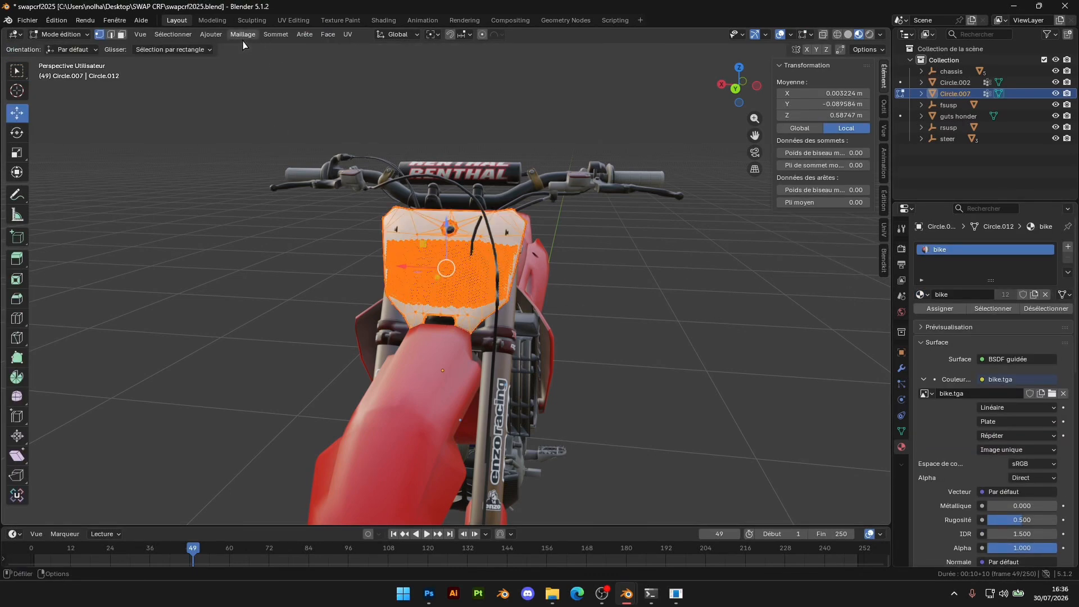
{"action": "left_click", "coordinate": [293, 20]}
{"action": "scroll", "coordinate": [371, 197], "scroll_direction": "down", "scroll_amount": 3}
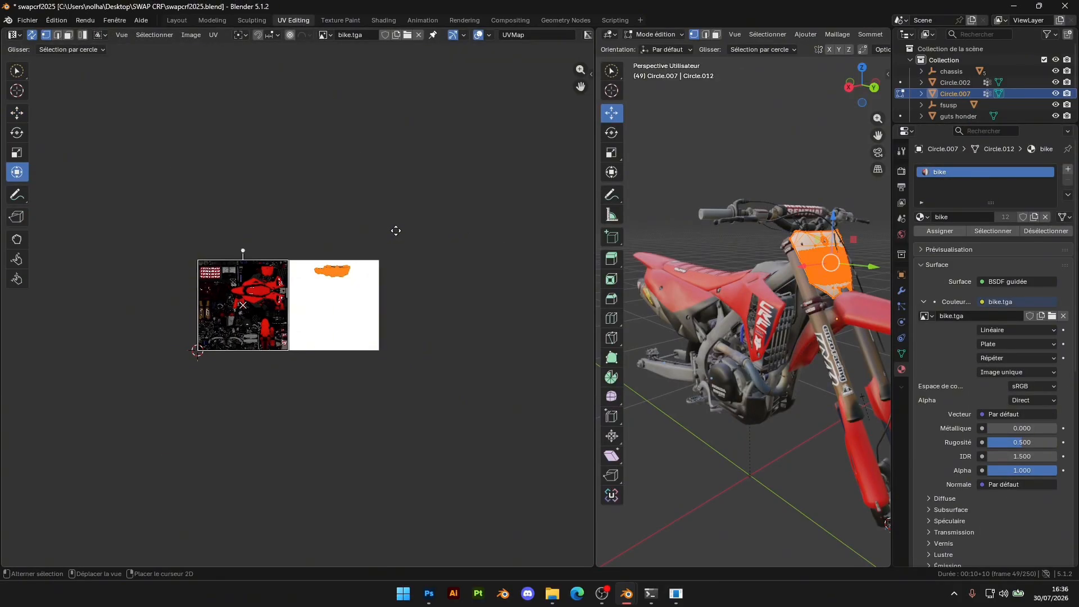
{"action": "scroll", "coordinate": [299, 201], "scroll_direction": "up", "scroll_amount": 5}
{"action": "scroll", "coordinate": [204, 204], "scroll_direction": "up", "scroll_amount": 2}
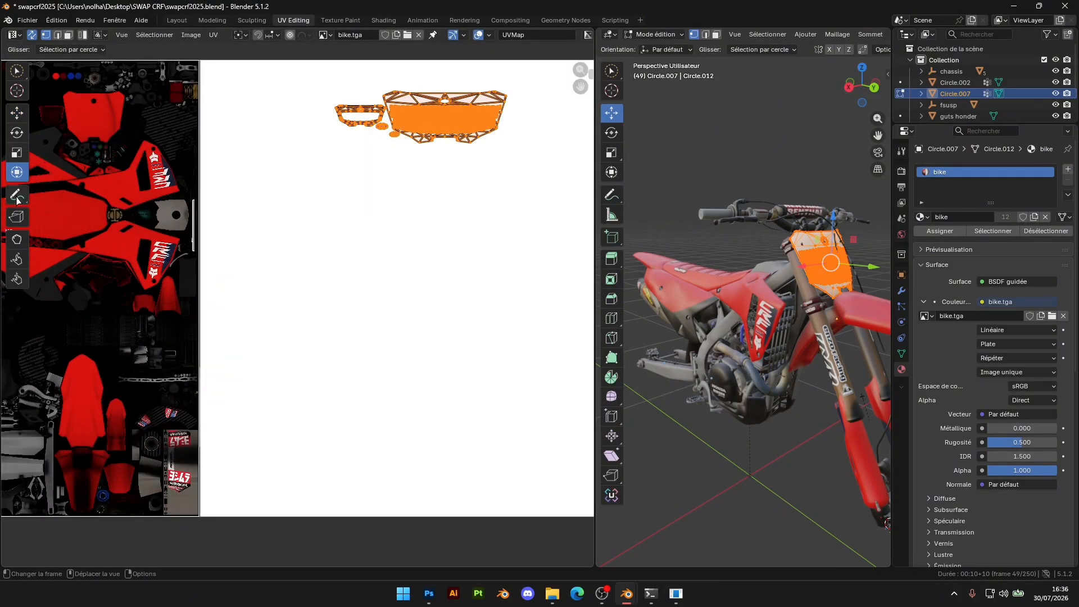
{"action": "middle_click_drag", "start_coordinate": [311, 136], "coordinate": [359, 186]}
{"action": "scroll", "coordinate": [248, 238], "scroll_direction": "down", "scroll_amount": 4}
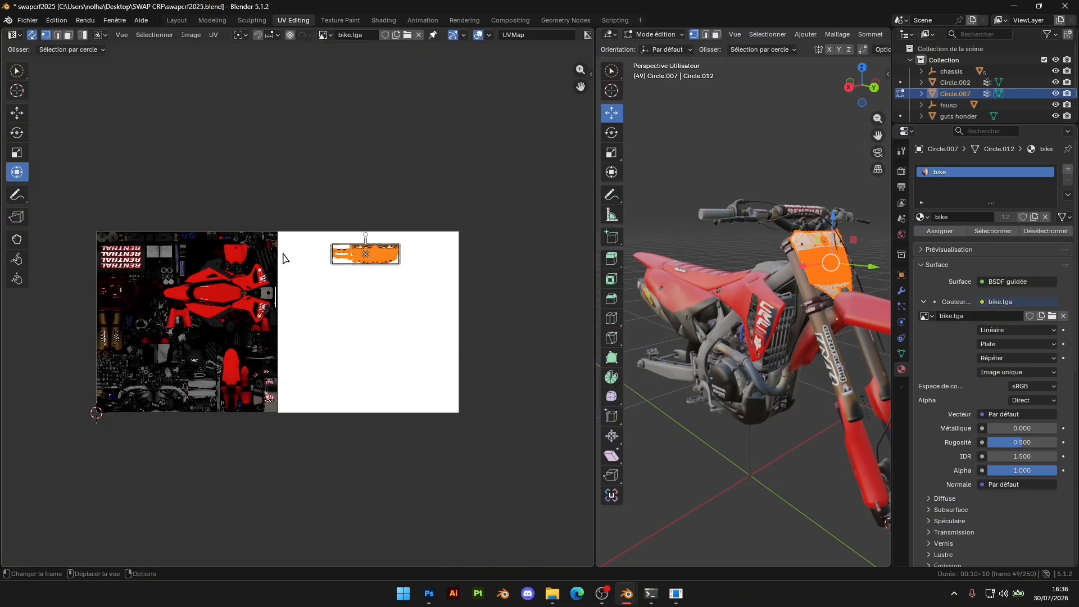
{"action": "left_click_drag", "start_coordinate": [400, 253], "coordinate": [361, 256]}
{"action": "scroll", "coordinate": [362, 255], "scroll_direction": "up", "scroll_amount": 4}
{"action": "key", "text": "g"}
{"action": "left_click", "coordinate": [67, 257]}
Fine-tune the plate's UV islands over the red number plate artwork, shifting them 0.003384 m in X and 0.001077 m in Y
{"action": "scroll", "coordinate": [84, 257], "scroll_direction": "up", "scroll_amount": 5}
{"action": "middle_click_drag", "start_coordinate": [215, 259], "coordinate": [590, 461]}
{"action": "middle_click_drag", "start_coordinate": [315, 126], "coordinate": [434, 311]}
{"action": "scroll", "coordinate": [386, 269], "scroll_direction": "up", "scroll_amount": 1}
{"action": "scroll", "coordinate": [372, 227], "scroll_direction": "up", "scroll_amount": 3}
{"action": "middle_click_drag", "start_coordinate": [372, 227], "coordinate": [413, 248]}
{"action": "key", "text": "g"}
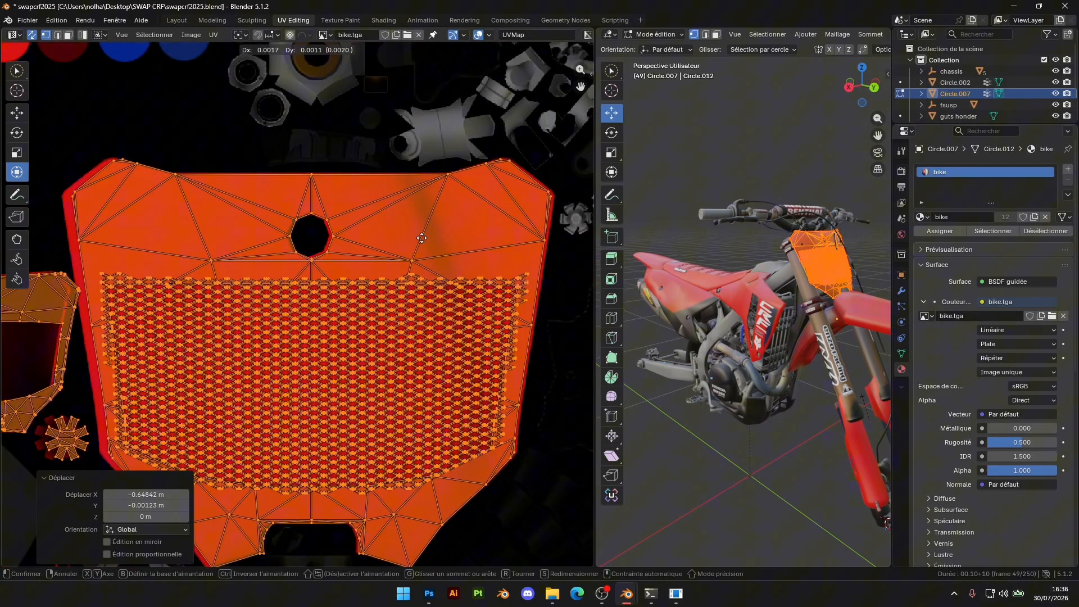
{"action": "left_click", "coordinate": [421, 238]}
Stretch the plate's UV islands slightly so their outer edges match the number plate artwork
{"action": "middle_click_drag", "start_coordinate": [375, 392], "coordinate": [401, 312]}
{"action": "middle_click_drag", "start_coordinate": [145, 295], "coordinate": [282, 306]}
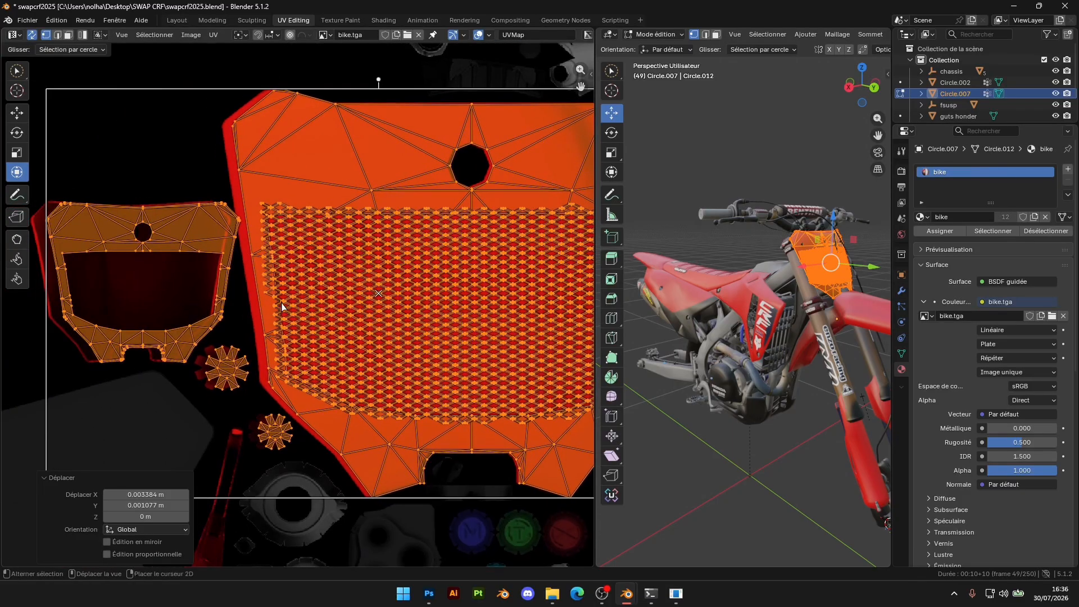
{"action": "left_click_drag", "start_coordinate": [45, 283], "coordinate": [31, 283]}
{"action": "middle_click_drag", "start_coordinate": [351, 254], "coordinate": [309, 312]}
{"action": "left_click_drag", "start_coordinate": [324, 147], "coordinate": [325, 145]}
{"action": "middle_click_drag", "start_coordinate": [328, 142], "coordinate": [138, 115]}
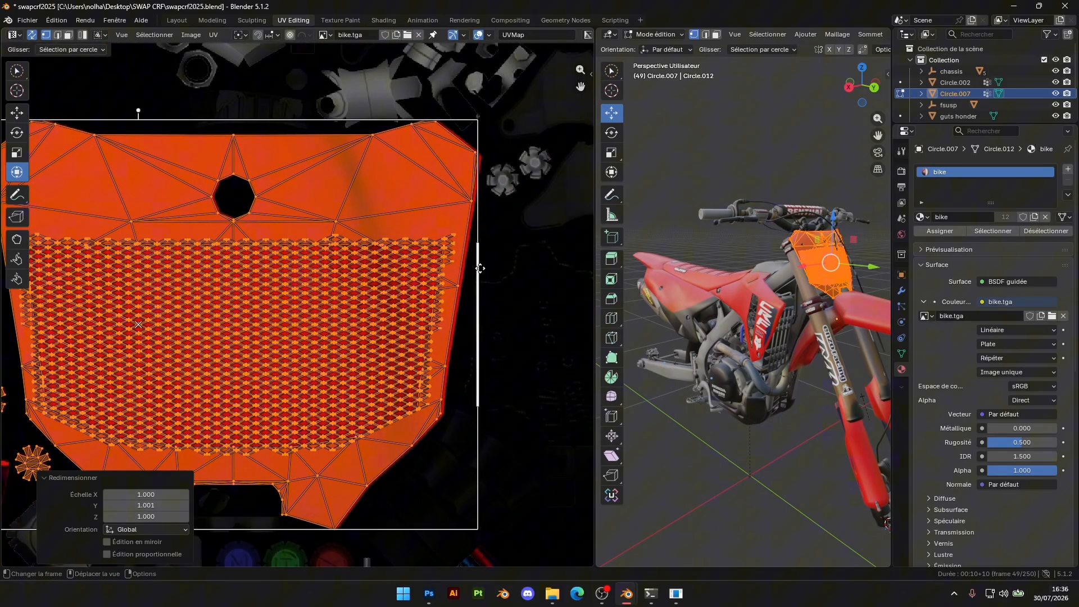
{"action": "left_click_drag", "start_coordinate": [480, 269], "coordinate": [484, 270]}
Inspect the textured number plate on the bike in object mode from the front and sides
{"action": "key", "text": "Tab"}
{"action": "middle_click_drag", "start_coordinate": [861, 289], "coordinate": [794, 280]}
{"action": "scroll", "coordinate": [785, 291], "scroll_direction": "up", "scroll_amount": 5}
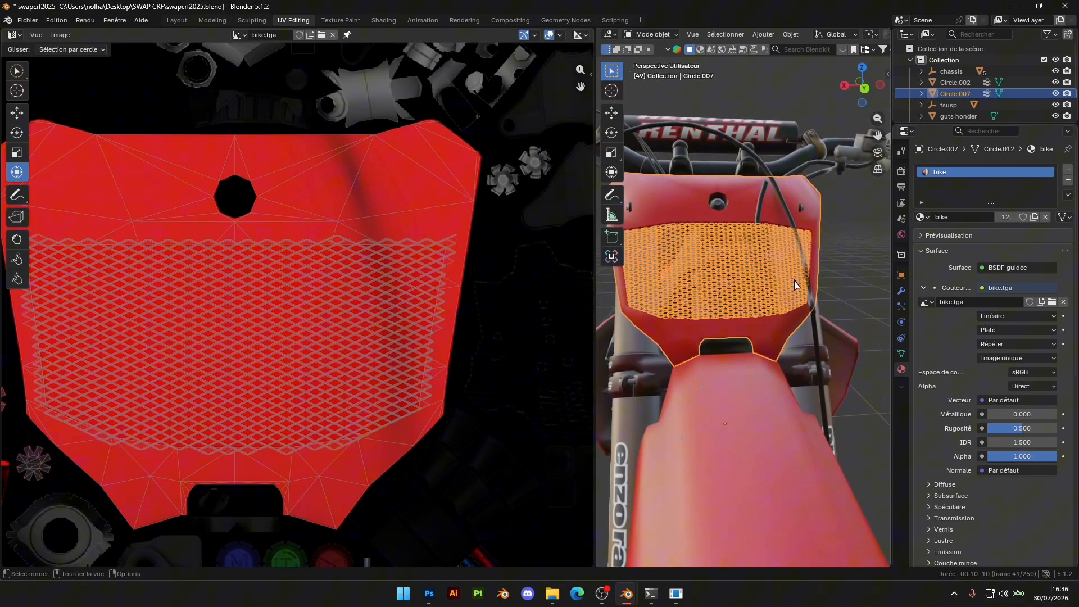
{"action": "middle_click_drag", "start_coordinate": [853, 240], "coordinate": [824, 245]}
{"action": "left_click", "coordinate": [788, 290]}
{"action": "middle_click_drag", "start_coordinate": [786, 292], "coordinate": [839, 287]}
{"action": "middle_click_drag", "start_coordinate": [719, 295], "coordinate": [804, 284]}
{"action": "left_click", "coordinate": [175, 24]}
{"action": "middle_click_drag", "start_coordinate": [472, 256], "coordinate": [585, 277]}
{"action": "scroll", "coordinate": [585, 277], "scroll_direction": "down", "scroll_amount": 4}
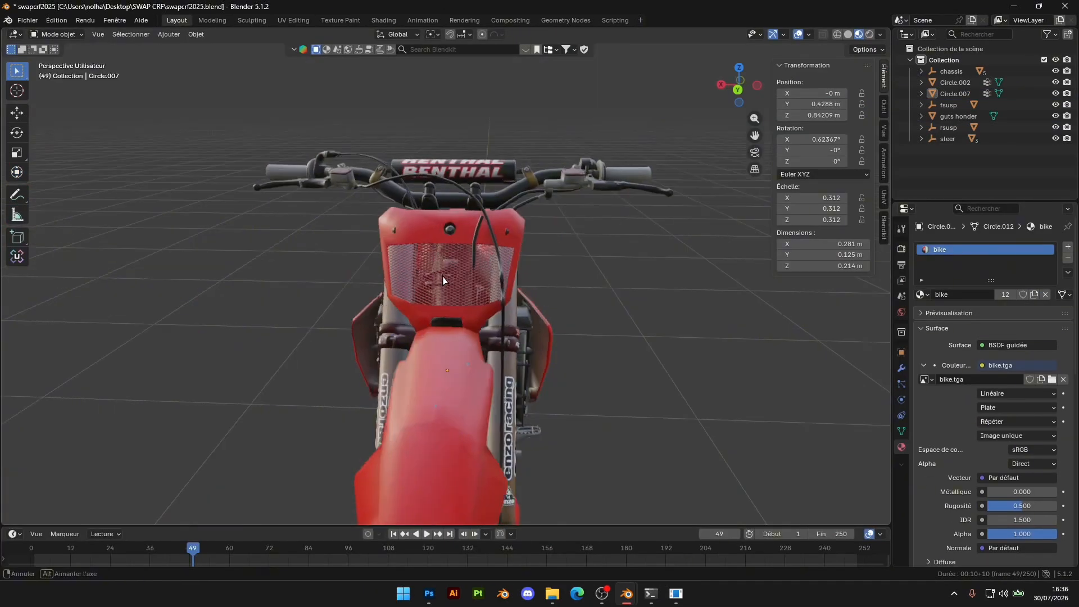
{"action": "middle_click_drag", "start_coordinate": [691, 274], "coordinate": [629, 256]}
{"action": "mouse_move", "coordinate": [444, 260]}
{"action": "middle_mouse_down"}
{"action": "mouse_move", "coordinate": [520, 258]}
{"action": "mouse_move", "coordinate": [443, 260]}
{"action": "mouse_move", "coordinate": [454, 262]}
{"action": "middle_mouse_up"}
Reveal all hidden objects and delete the stock front number plate
{"action": "key", "text": "alt+h"}
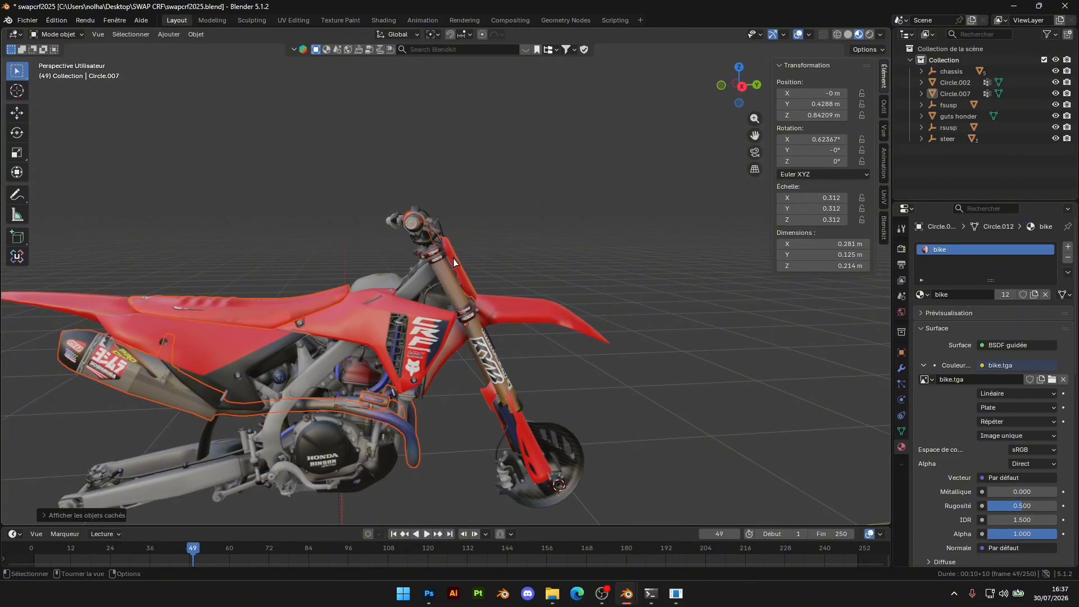
{"action": "left_click", "coordinate": [228, 317]}
{"action": "middle_click_drag", "start_coordinate": [539, 253], "coordinate": [604, 219]}
{"action": "scroll", "coordinate": [440, 272], "scroll_direction": "up", "scroll_amount": 4}
{"action": "left_click", "coordinate": [444, 255]}
{"action": "key", "text": "x"}
Delete the separated round mount around the centre bolt of the number plate
{"action": "scroll", "coordinate": [604, 219], "scroll_direction": "down", "scroll_amount": 4}
{"action": "scroll", "coordinate": [605, 219], "scroll_direction": "up", "scroll_amount": 6}
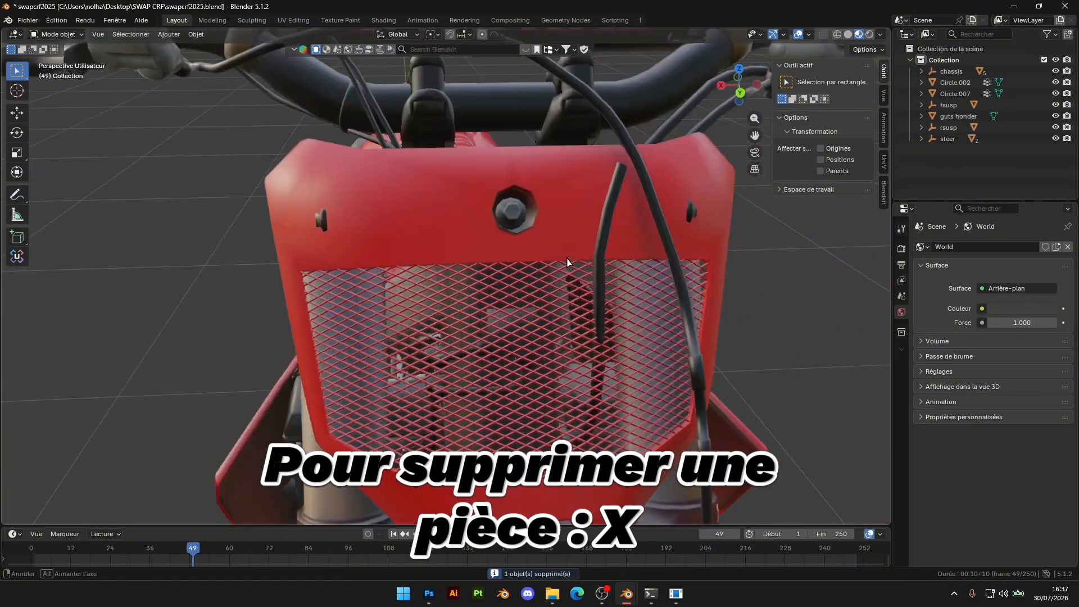
{"action": "middle_click_drag", "start_coordinate": [568, 263], "coordinate": [549, 238]}
{"action": "left_click", "coordinate": [561, 295]}
{"action": "left_click", "coordinate": [564, 302]}
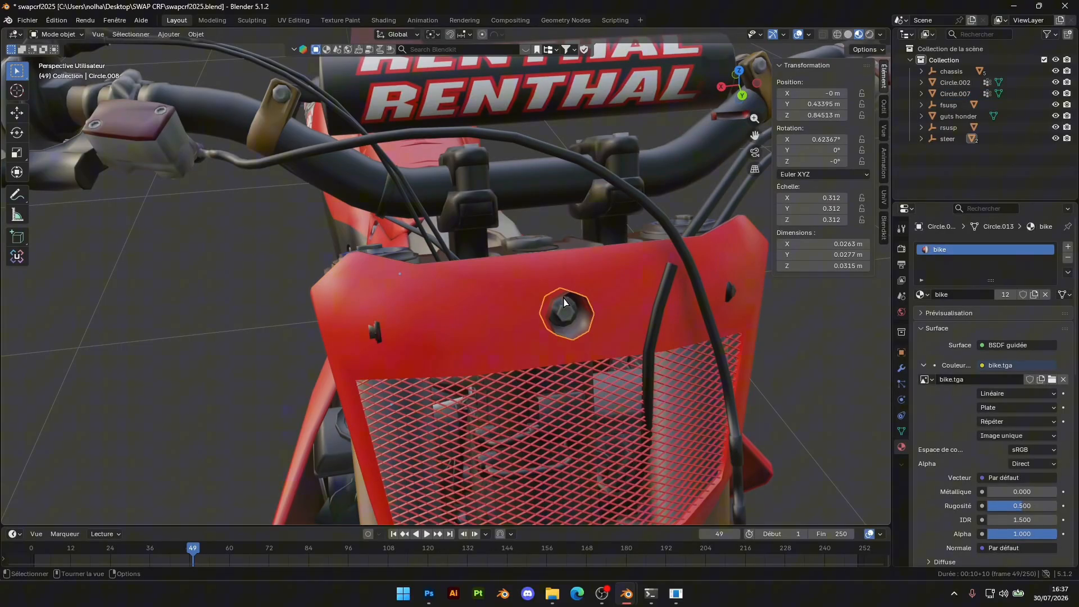
{"action": "key", "text": "Delete"}
Delete the stock Yoshimura exhaust and the separate stock part on its header pipe
{"action": "middle_click_drag", "start_coordinate": [564, 301], "coordinate": [607, 250]}
{"action": "left_click", "coordinate": [752, 298]}
{"action": "middle_click_drag", "start_coordinate": [751, 298], "coordinate": [286, 265]}
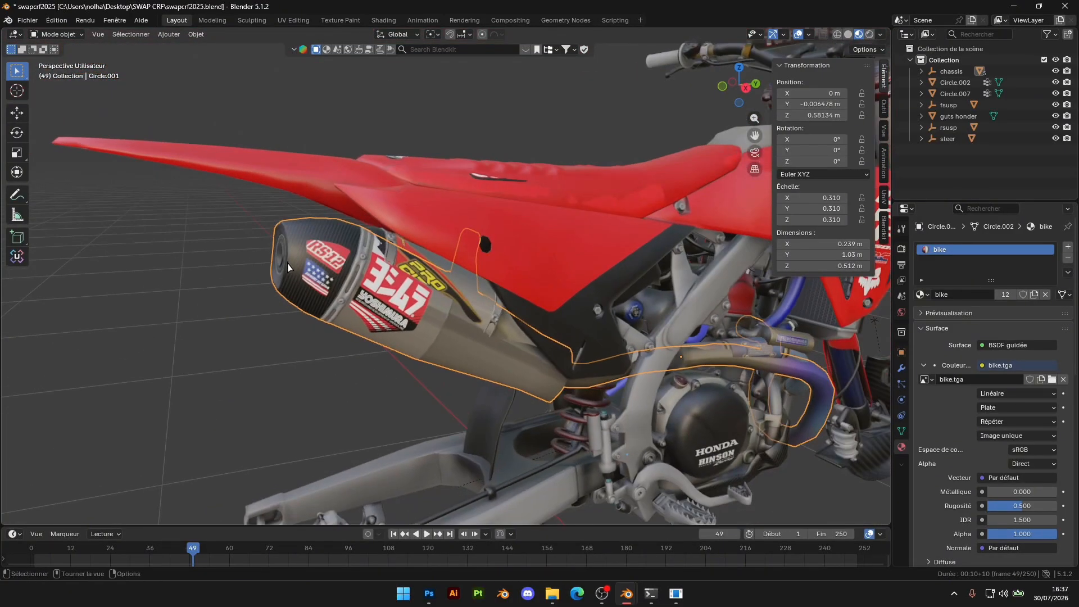
{"action": "key", "text": "Delete"}
{"action": "left_click", "coordinate": [801, 341]}
{"action": "key", "text": "Delete"}
{"action": "left_click", "coordinate": [801, 342]}
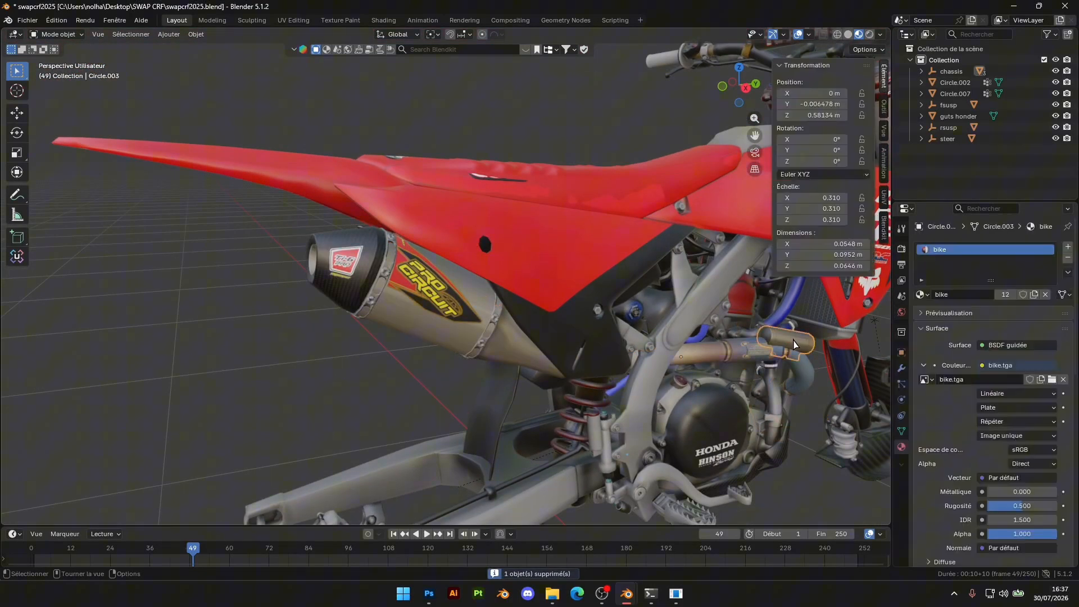
{"action": "key", "text": "Delete"}
Delete the stock seat overlapping the Guts seat
{"action": "middle_click_drag", "start_coordinate": [572, 260], "coordinate": [530, 299]}
{"action": "left_click", "coordinate": [511, 265]}
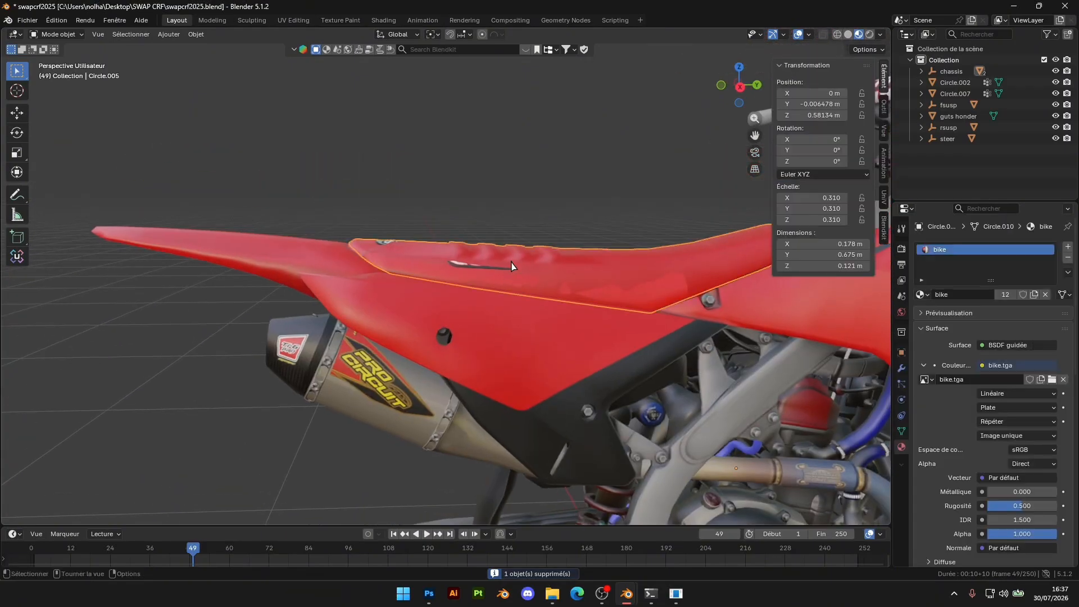
{"action": "key", "text": "Delete"}
{"action": "scroll", "coordinate": [659, 282], "scroll_direction": "down", "scroll_amount": 5}
{"action": "middle_click_drag", "start_coordinate": [730, 360], "coordinate": [591, 294], "text": "shift"}
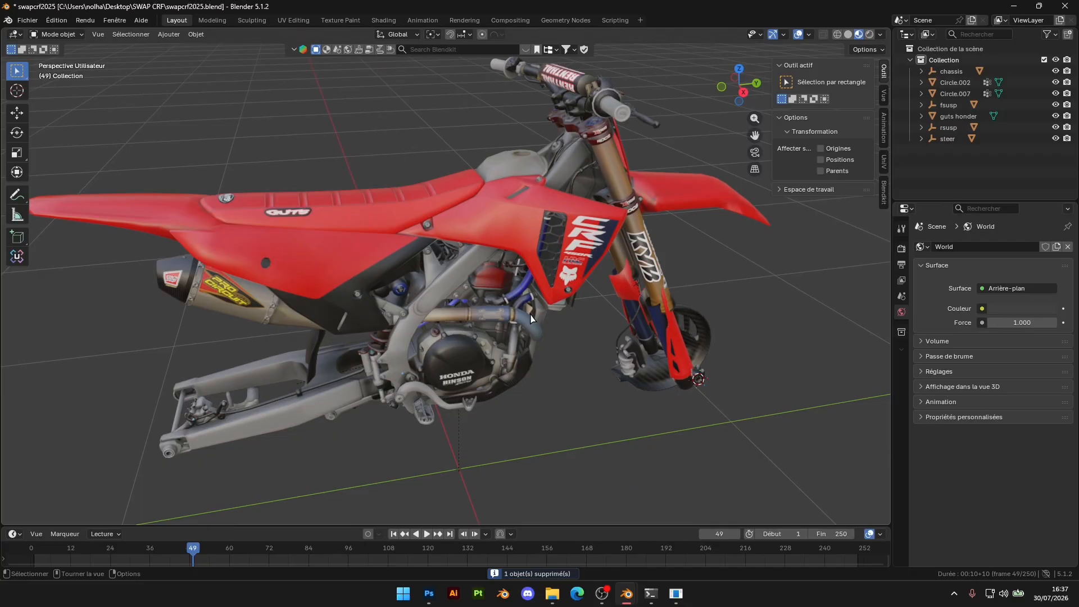
Enlarge the scene's object list and select the chassis parent object
{"action": "scroll", "coordinate": [530, 318], "scroll_direction": "up", "scroll_amount": 12}
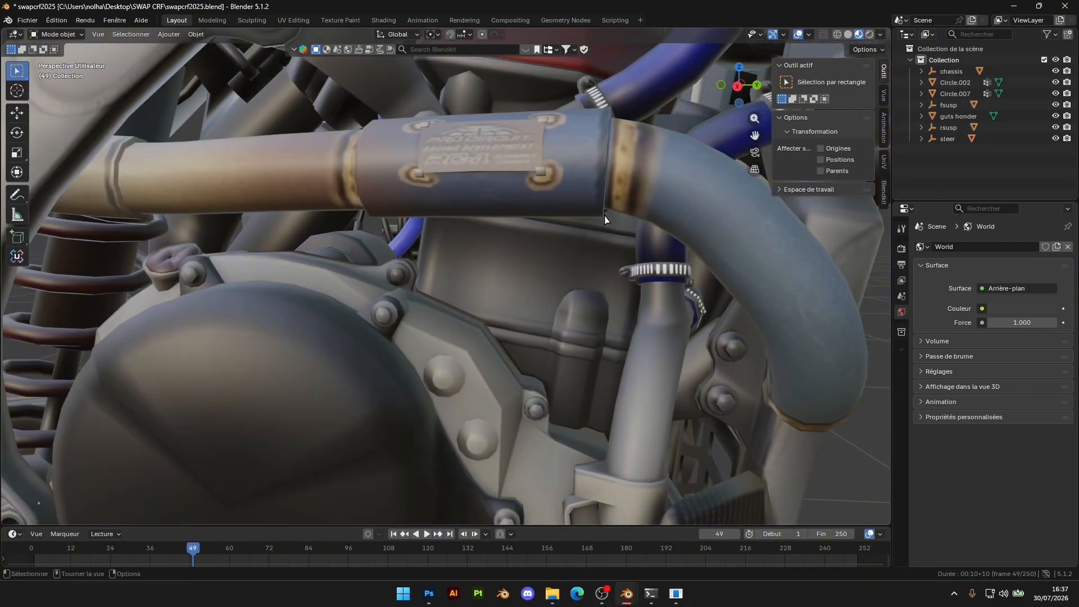
{"action": "middle_click_drag", "start_coordinate": [605, 219], "coordinate": [522, 251]}
{"action": "scroll", "coordinate": [523, 251], "scroll_direction": "down", "scroll_amount": 3}
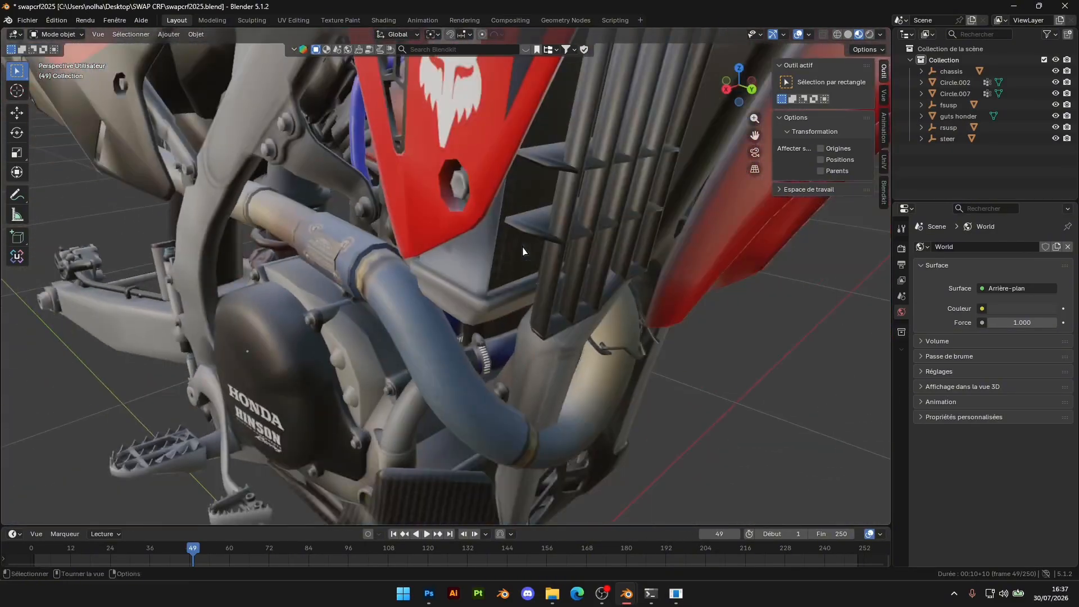
{"action": "scroll", "coordinate": [522, 251], "scroll_direction": "down", "scroll_amount": 5}
{"action": "scroll", "coordinate": [579, 290], "scroll_direction": "up", "scroll_amount": 3}
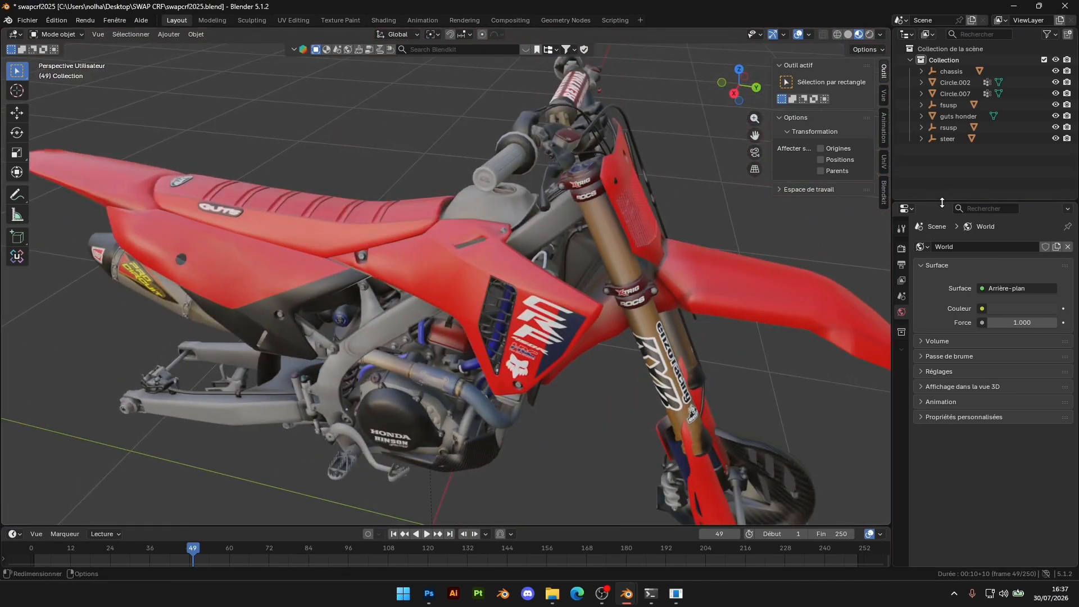
{"action": "left_click_drag", "start_coordinate": [941, 200], "coordinate": [946, 362]}
{"action": "middle_click_drag", "start_coordinate": [553, 247], "coordinate": [617, 224]}
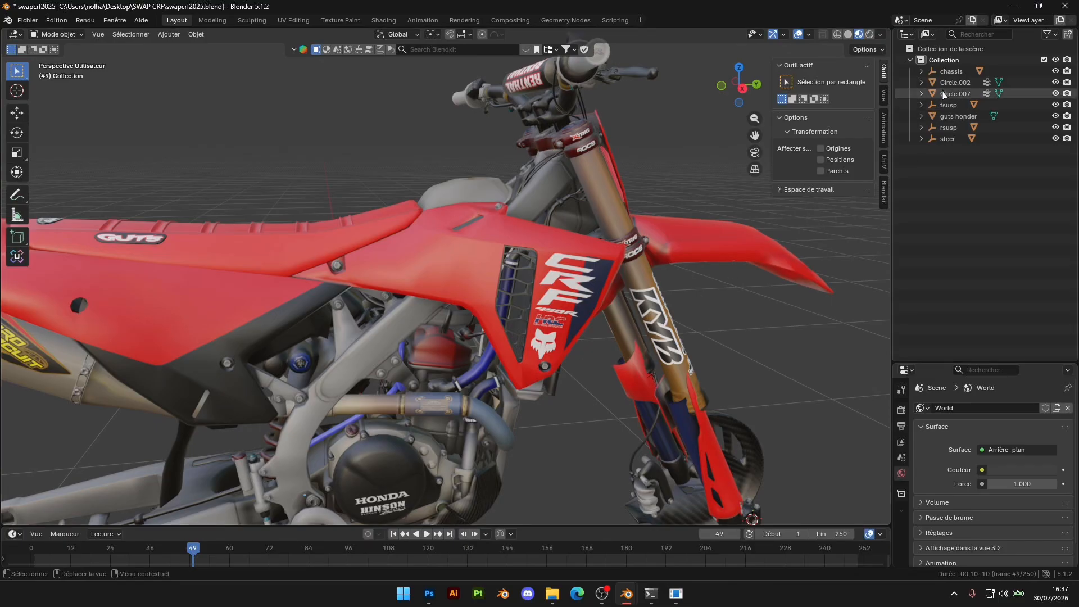
{"action": "left_click", "coordinate": [952, 71]}
{"action": "left_click", "coordinate": [884, 75]}
{"action": "key", "text": "KP_Decimal"}
Parent the Pro Circuit exhaust to the chassis object
{"action": "left_click", "coordinate": [366, 319]}
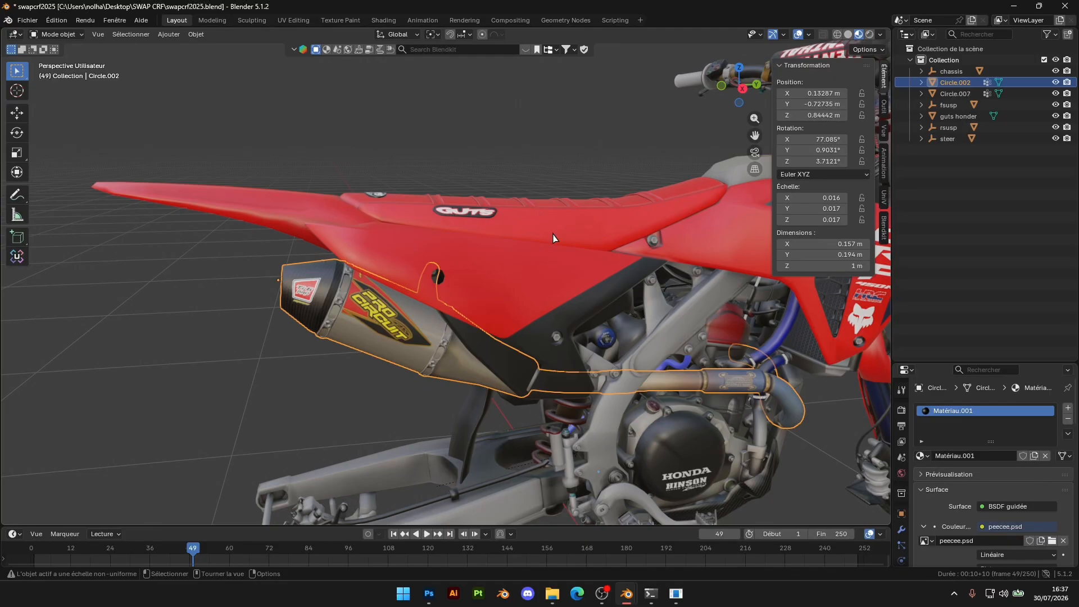
{"action": "left_click_drag", "start_coordinate": [945, 93], "coordinate": [948, 128]}
{"action": "left_click_drag", "start_coordinate": [955, 75], "coordinate": [952, 72]}
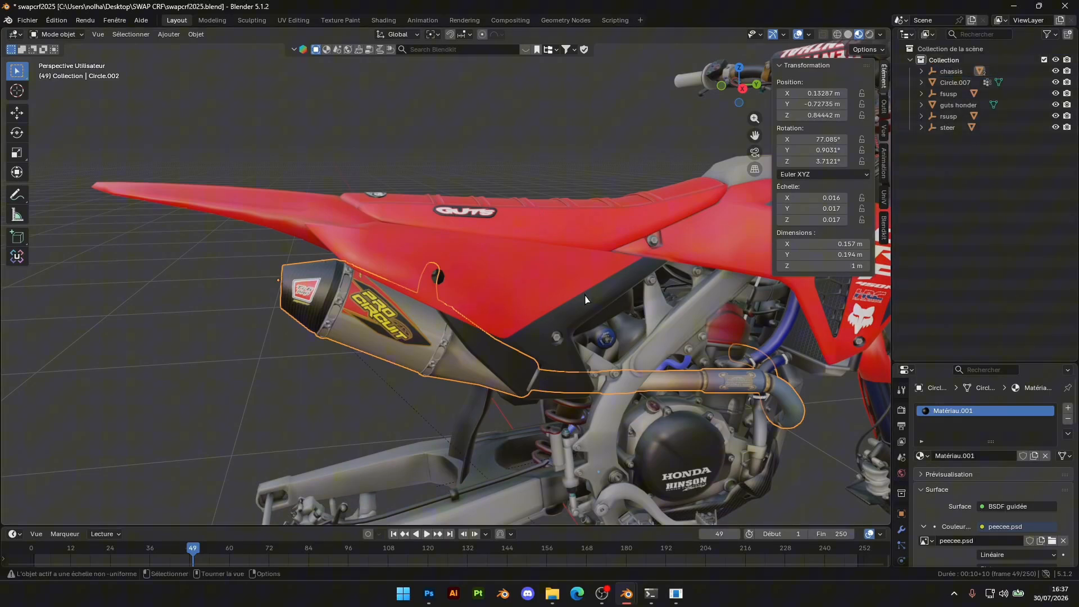
Parent the Guts seat to the chassis object
{"action": "middle_click_drag", "start_coordinate": [755, 209], "coordinate": [502, 339], "text": "shift"}
{"action": "left_click", "coordinate": [357, 325]}
{"action": "left_click_drag", "start_coordinate": [958, 105], "coordinate": [950, 78]}
Parent the vented front number plate to the steer object
{"action": "scroll", "coordinate": [566, 326], "scroll_direction": "down", "scroll_amount": 5}
{"action": "middle_click_drag", "start_coordinate": [603, 337], "coordinate": [444, 274], "text": "shift"}
{"action": "scroll", "coordinate": [481, 277], "scroll_direction": "up", "scroll_amount": 3}
{"action": "left_click", "coordinate": [405, 208]}
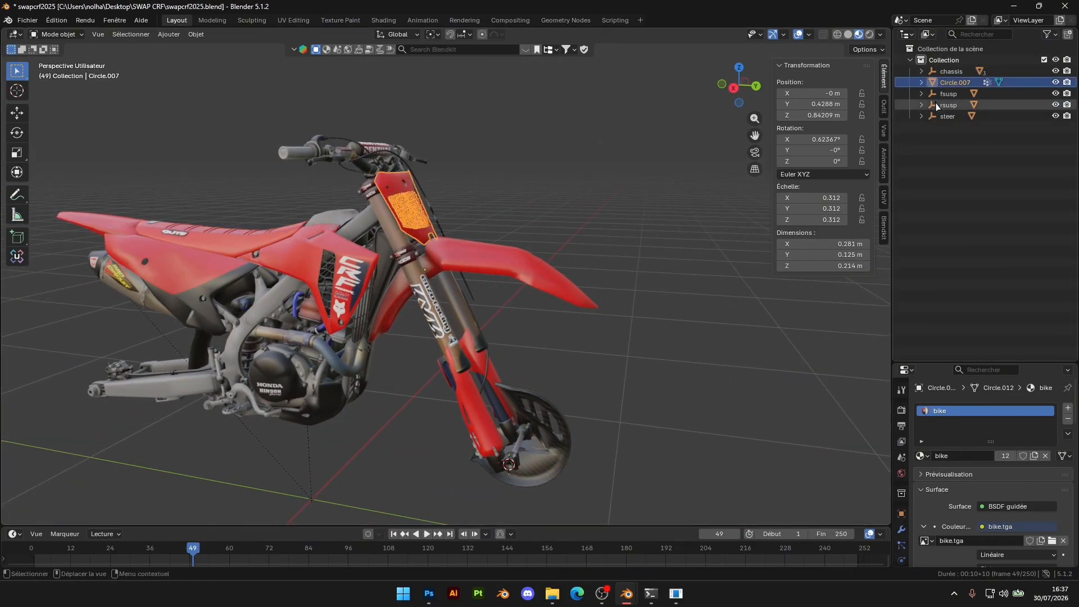
{"action": "left_click_drag", "start_coordinate": [944, 174], "coordinate": [494, 207]}
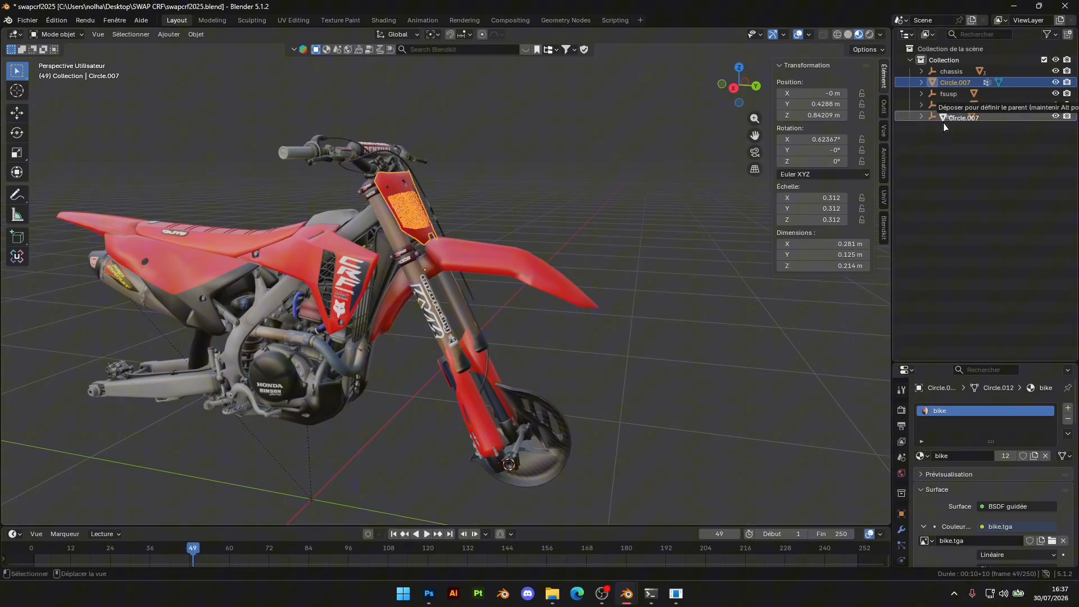
Finish attaching the number plate object to its steer parent and examine its fit around the forks and handlebars
{"action": "left_click_drag", "start_coordinate": [944, 126], "coordinate": [944, 124]}
{"action": "mouse_move", "coordinate": [544, 209]}
{"action": "middle_mouse_down"}
{"action": "mouse_move", "coordinate": [601, 216]}
{"action": "mouse_move", "coordinate": [535, 215]}
{"action": "middle_mouse_up"}
{"action": "scroll", "coordinate": [535, 216], "scroll_direction": "up", "scroll_amount": 2}
{"action": "middle_click_drag", "start_coordinate": [551, 267], "coordinate": [447, 284]}
{"action": "scroll", "coordinate": [547, 290], "scroll_direction": "up", "scroll_amount": 4}
{"action": "mouse_move", "coordinate": [447, 283]}
{"action": "middle_mouse_down"}
{"action": "mouse_move", "coordinate": [518, 287]}
{"action": "mouse_move", "coordinate": [433, 289]}
{"action": "middle_mouse_up"}
{"action": "middle_click_drag", "start_coordinate": [331, 295], "coordinate": [395, 273], "text": "shift"}
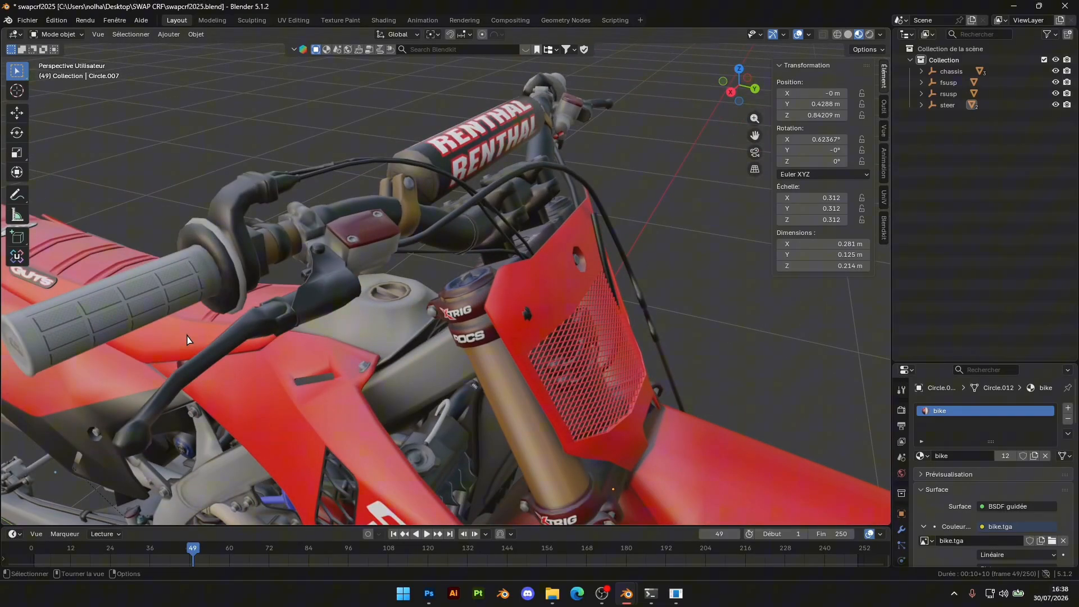
{"action": "scroll", "coordinate": [271, 324], "scroll_direction": "down", "scroll_amount": 6}
{"action": "middle_click_drag", "start_coordinate": [359, 365], "coordinate": [360, 276]}
{"action": "scroll", "coordinate": [400, 375], "scroll_direction": "up", "scroll_amount": 5}
{"action": "middle_click_drag", "start_coordinate": [634, 203], "coordinate": [591, 340]}
Separate the linked mesh parts of the right-hand brake lever from the handlebar assembly into their own object
{"action": "key", "text": "Tab"}
{"action": "key", "text": "Tab"}
{"action": "scroll", "coordinate": [591, 340], "scroll_direction": "up", "scroll_amount": 3}
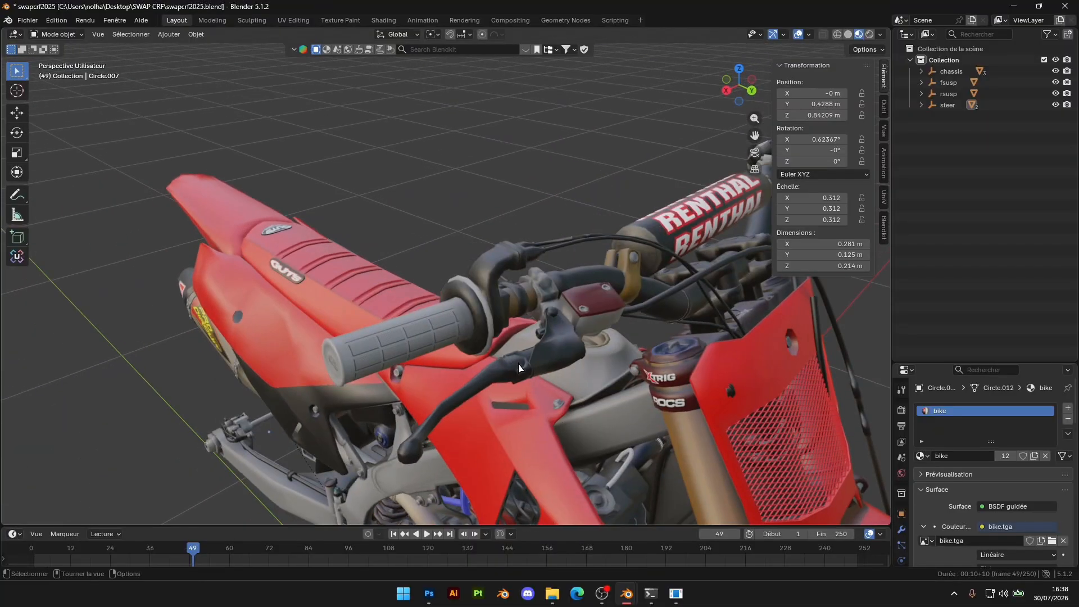
{"action": "scroll", "coordinate": [568, 351], "scroll_direction": "up", "scroll_amount": 4}
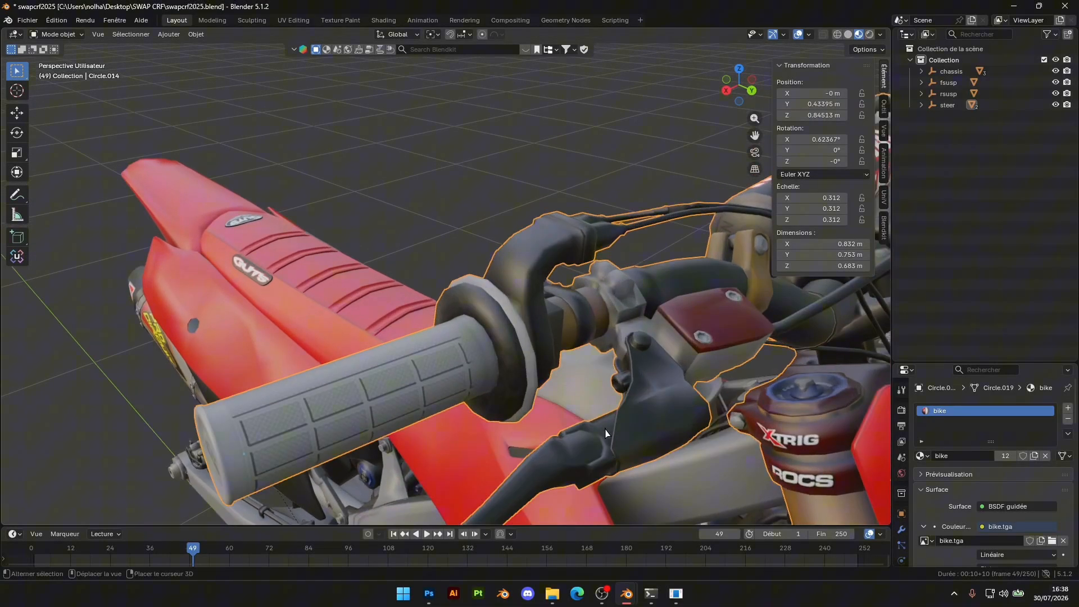
{"action": "key", "text": "Tab"}
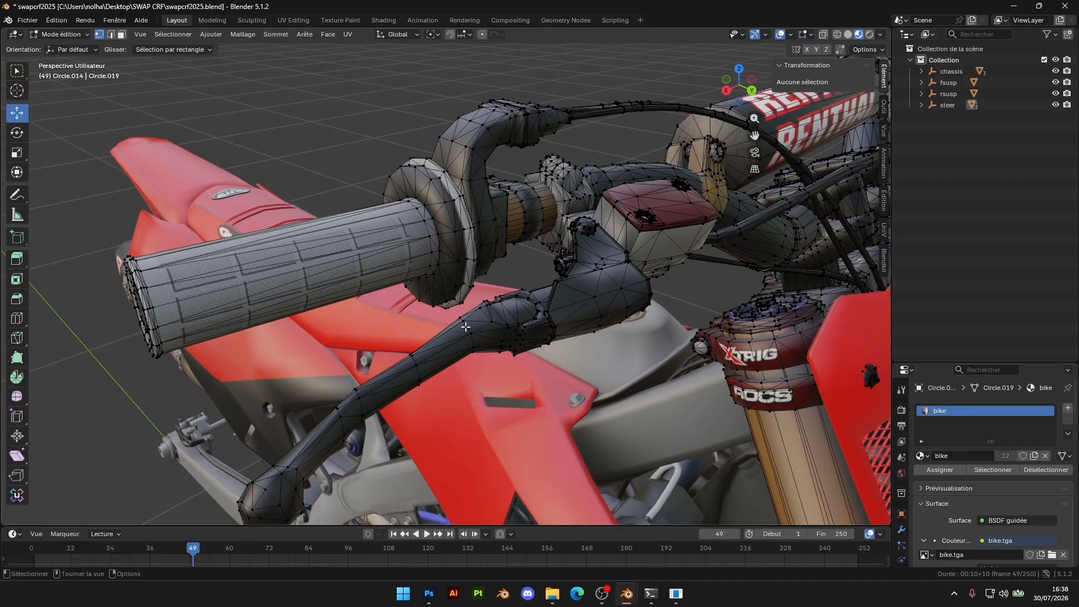
{"action": "key", "text": "l"}
{"action": "middle_click_drag", "start_coordinate": [524, 319], "coordinate": [593, 288]}
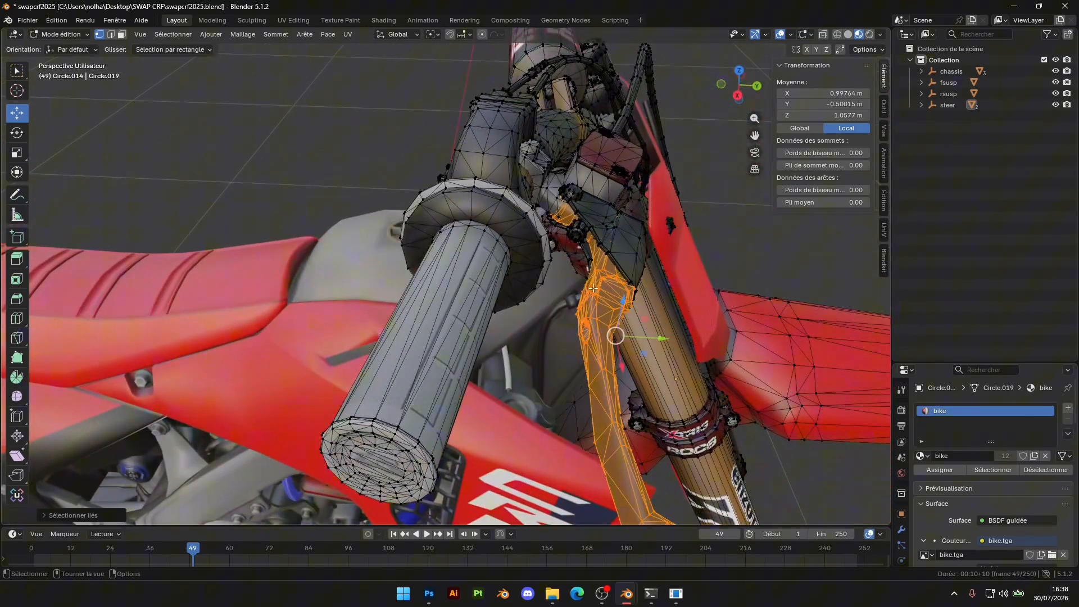
{"action": "scroll", "coordinate": [603, 298], "scroll_direction": "up", "scroll_amount": 5}
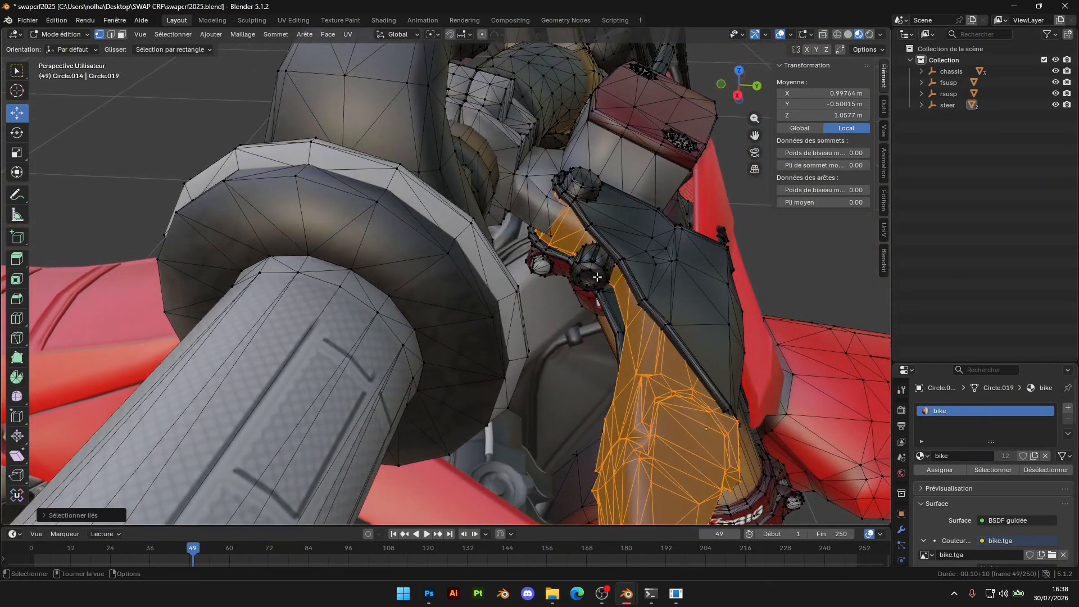
{"action": "scroll", "coordinate": [597, 272], "scroll_direction": "up", "scroll_amount": 2}
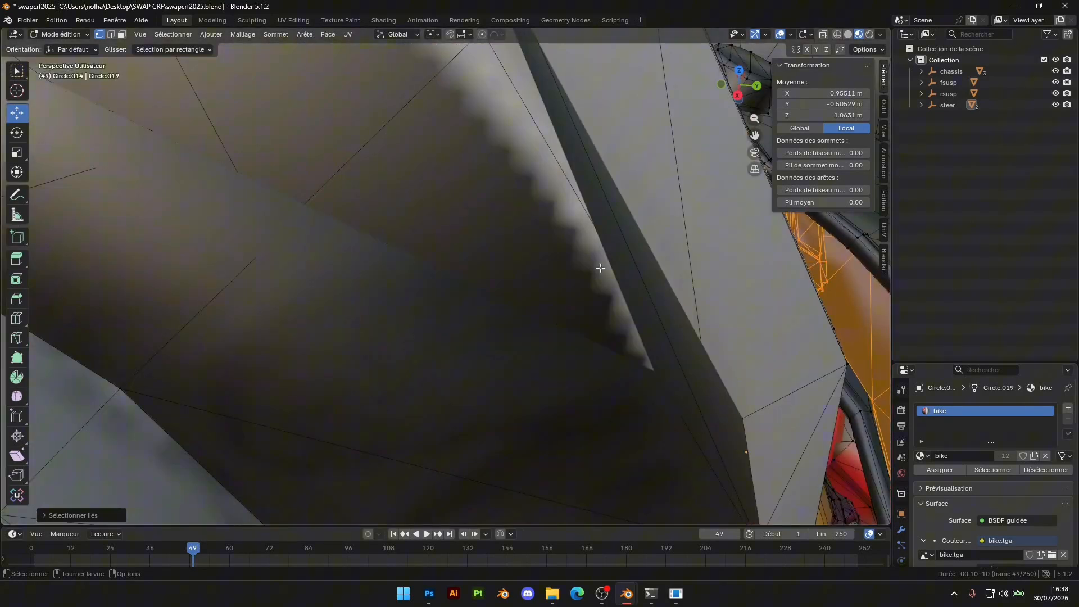
{"action": "middle_click_drag", "start_coordinate": [599, 267], "coordinate": [578, 285], "text": "shift"}
{"action": "middle_click_drag", "start_coordinate": [631, 308], "coordinate": [616, 328], "text": "shift"}
{"action": "right_click", "coordinate": [616, 328]}
{"action": "mouse_move", "coordinate": [616, 333]}
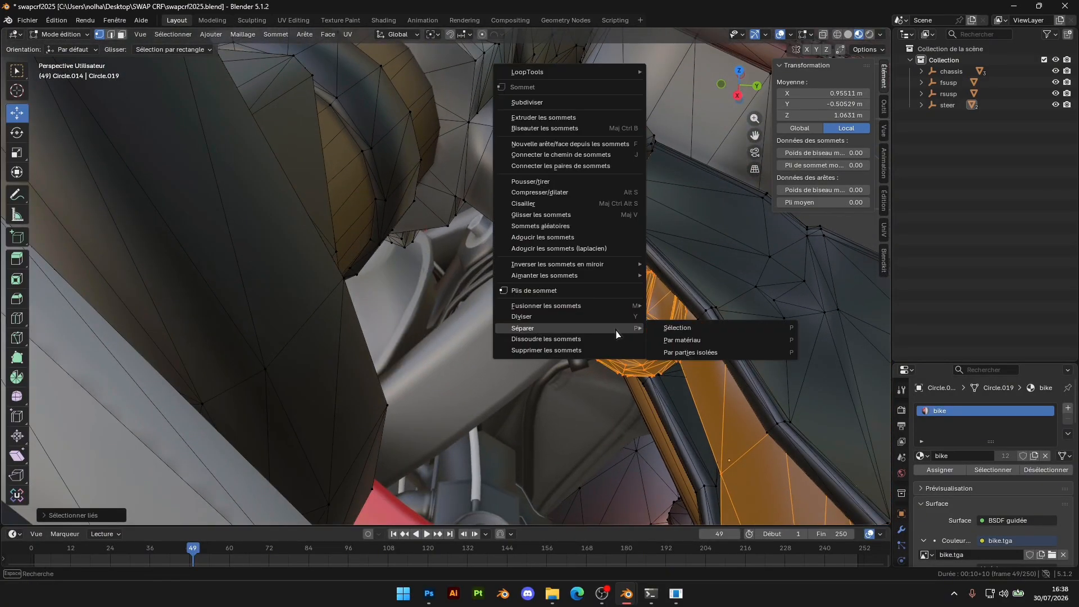
{"action": "left_click", "coordinate": [678, 328]}
{"action": "scroll", "coordinate": [618, 314], "scroll_direction": "down", "scroll_amount": 6}
{"action": "key", "text": "Tab"}
Try moving the separated right-hand brake lever along the Z axis and undo the move
{"action": "left_click", "coordinate": [499, 338]}
{"action": "key", "text": "g"}
{"action": "key", "text": "z"}
{"action": "left_click", "coordinate": [523, 216]}
{"action": "key", "text": "ctrl+z"}
{"action": "key", "text": "ctrl+a"}
Separate the left-hand clutch lever's linked mesh from the handlebar assembly into its own object
{"action": "middle_click_drag", "start_coordinate": [674, 261], "coordinate": [354, 320]}
{"action": "left_click", "coordinate": [350, 321]}
{"action": "key", "text": "Tab"}
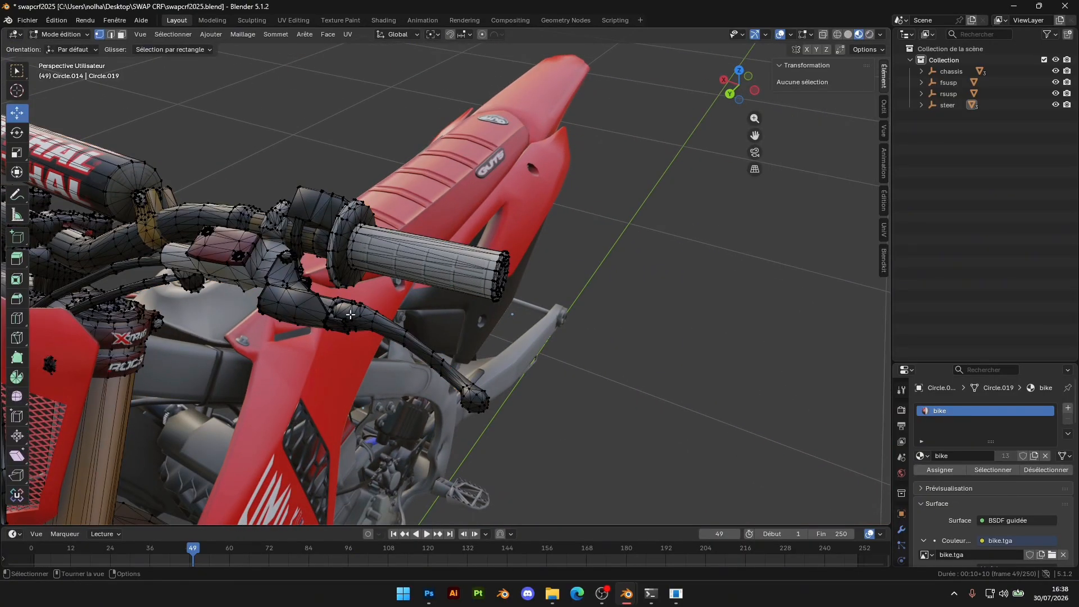
{"action": "key", "text": "l"}
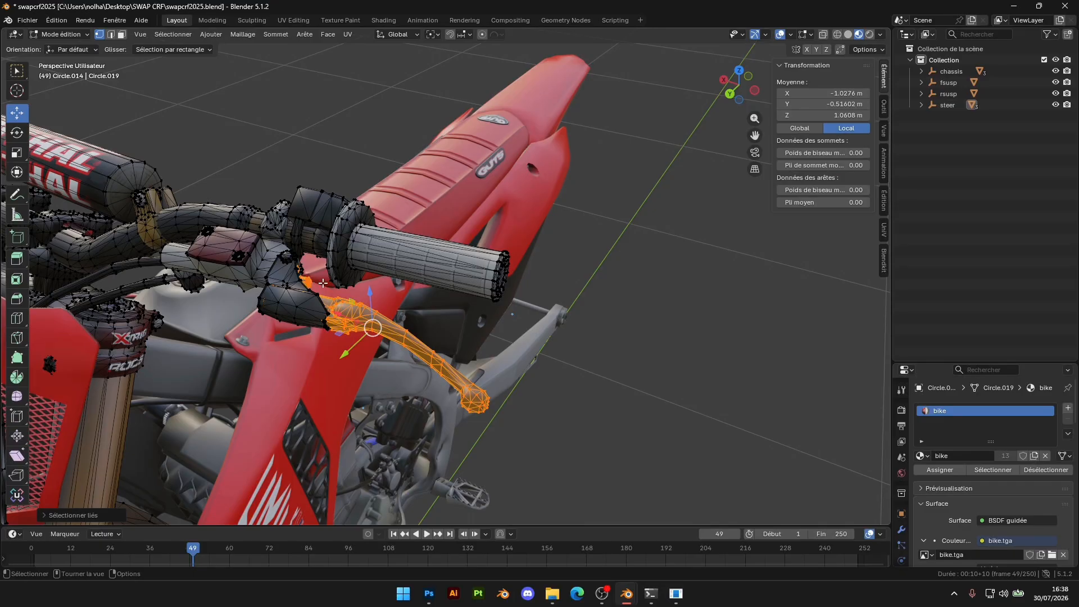
{"action": "middle_click_drag", "start_coordinate": [323, 283], "coordinate": [328, 233]}
{"action": "key", "text": "ctrl+v"}
{"action": "mouse_move", "coordinate": [315, 291]}
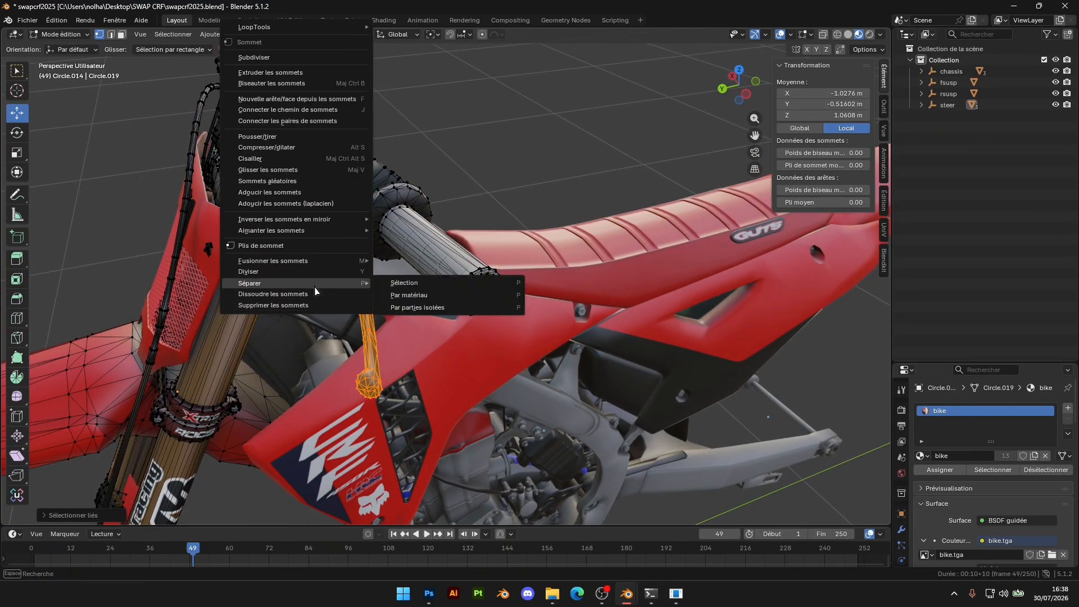
{"action": "left_click", "coordinate": [421, 286]}
{"action": "key", "text": "Tab"}
Select the right-hand brake lever and add a plain-axes empty (Axes simples) to the scene
{"action": "scroll", "coordinate": [416, 283], "scroll_direction": "down", "scroll_amount": 2}
{"action": "middle_click_drag", "start_coordinate": [417, 283], "coordinate": [730, 241]}
{"action": "left_click", "coordinate": [342, 258]}
{"action": "middle_click_drag", "start_coordinate": [587, 337], "coordinate": [473, 330], "text": "shift"}
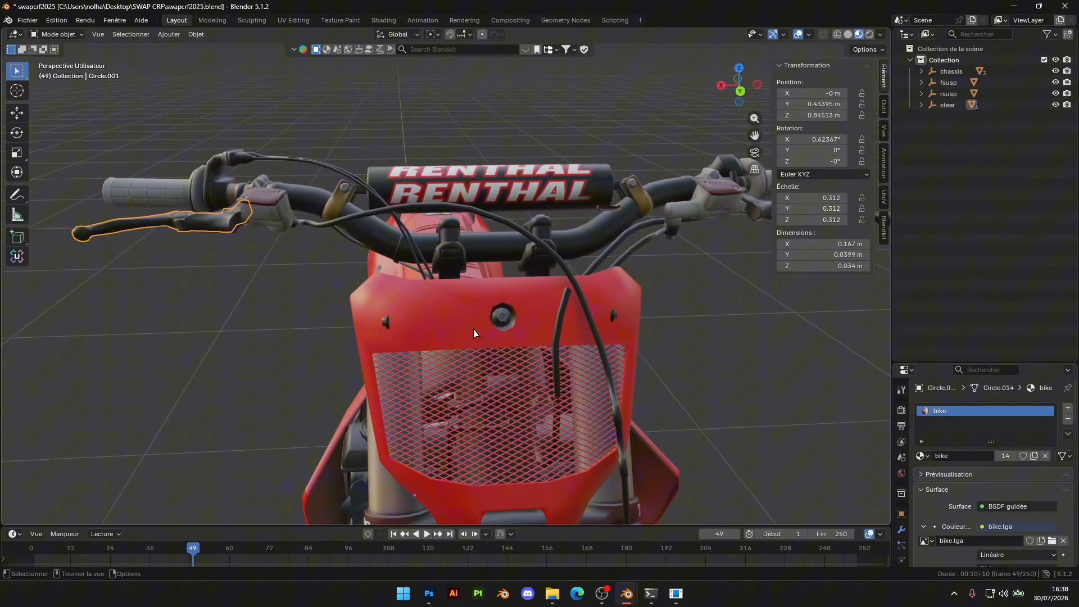
{"action": "scroll", "coordinate": [538, 298], "scroll_direction": "down", "scroll_amount": 4}
{"action": "middle_click_drag", "start_coordinate": [346, 305], "coordinate": [533, 385]}
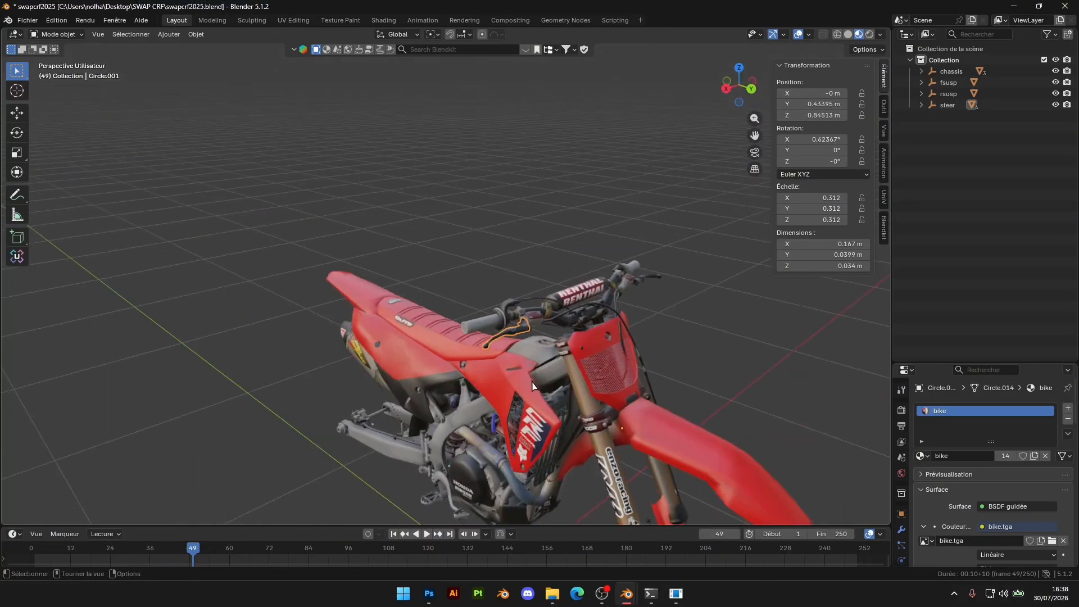
{"action": "left_click", "coordinate": [726, 93]}
{"action": "scroll", "coordinate": [736, 91], "scroll_direction": "up", "scroll_amount": 5}
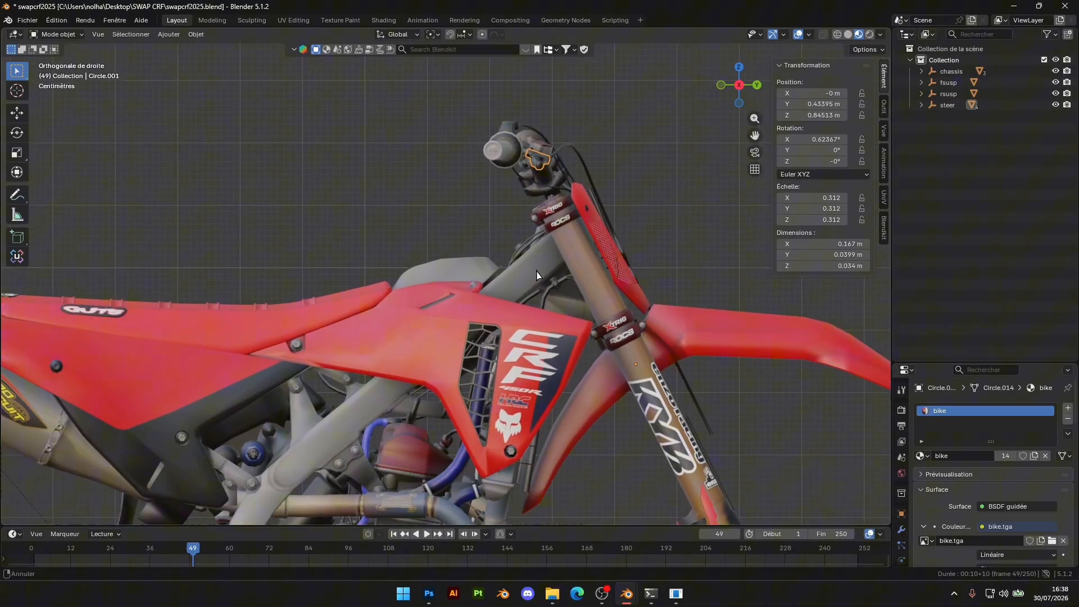
{"action": "middle_click_drag", "start_coordinate": [556, 337], "coordinate": [548, 321], "text": "shift"}
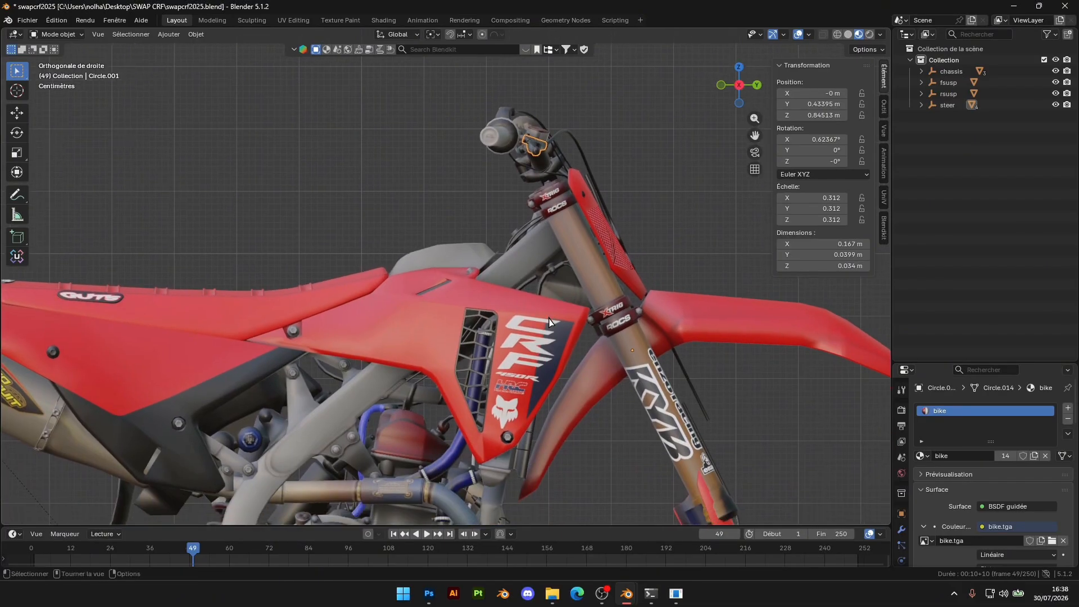
{"action": "key", "text": "shift+a"}
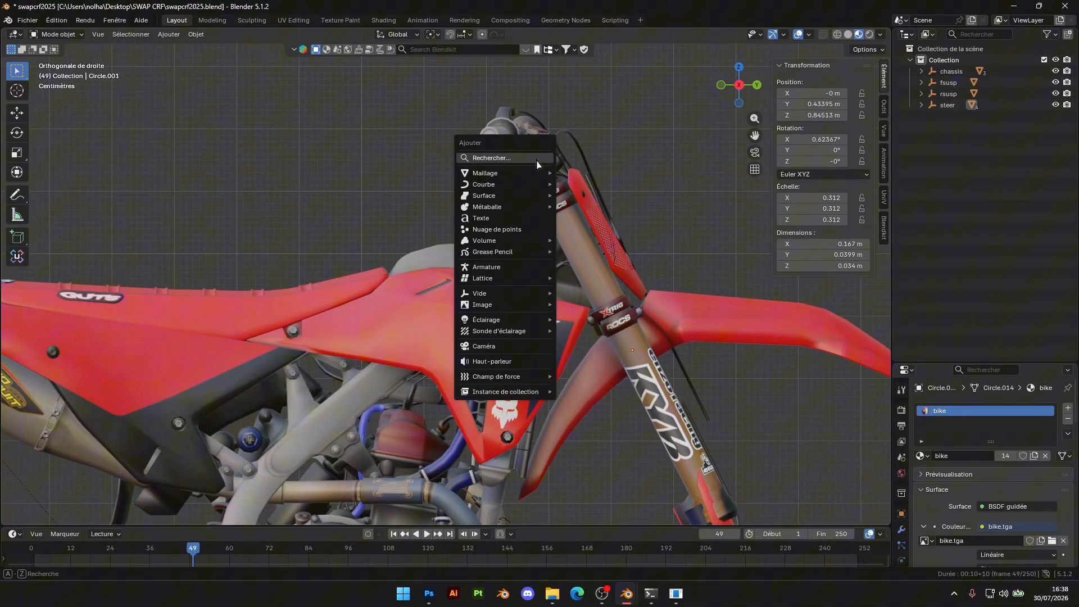
{"action": "mouse_move", "coordinate": [507, 299]}
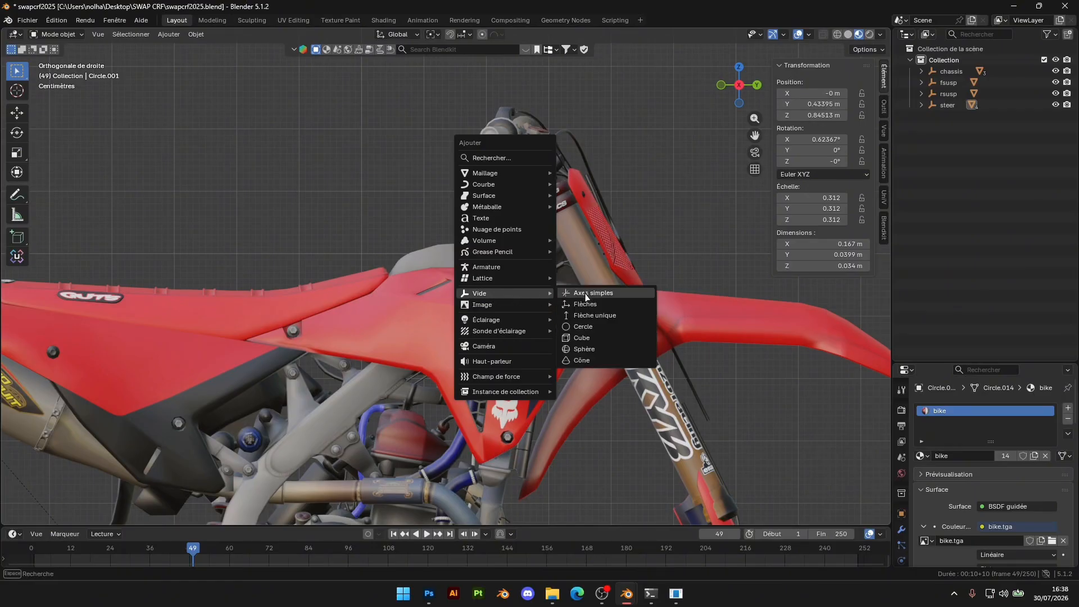
{"action": "left_click", "coordinate": [586, 292]}
Move the empty onto the right-hand brake lever in the side view, at about Y 0.281 m and Z 1.173 m
{"action": "scroll", "coordinate": [596, 359], "scroll_direction": "down", "scroll_amount": 7}
{"action": "scroll", "coordinate": [603, 371], "scroll_direction": "up", "scroll_amount": 2}
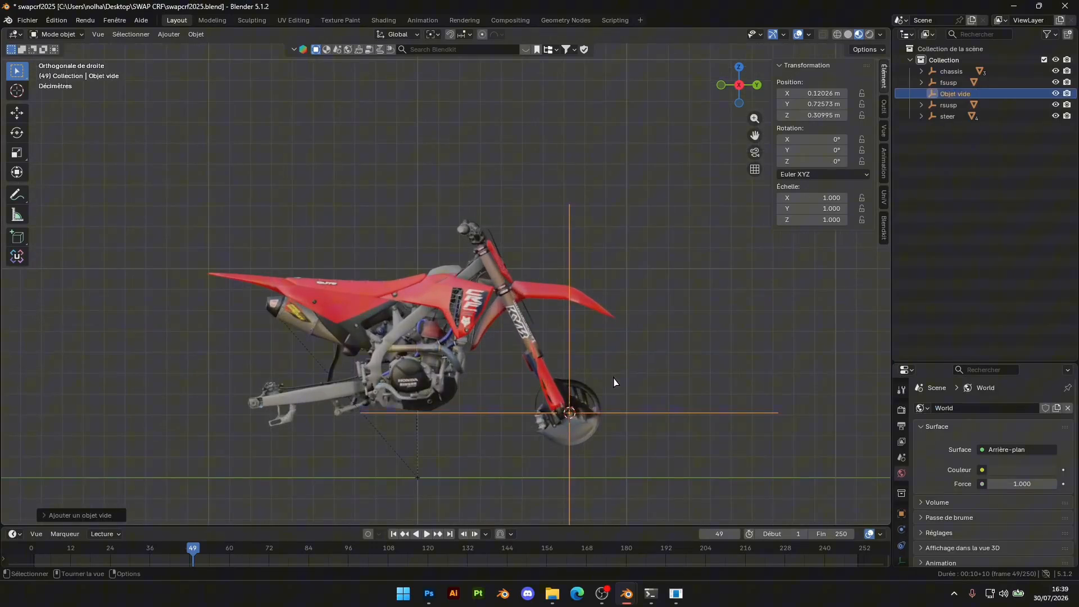
{"action": "key", "text": "g"}
{"action": "left_click", "coordinate": [525, 209]}
{"action": "scroll", "coordinate": [557, 199], "scroll_direction": "up", "scroll_amount": 6}
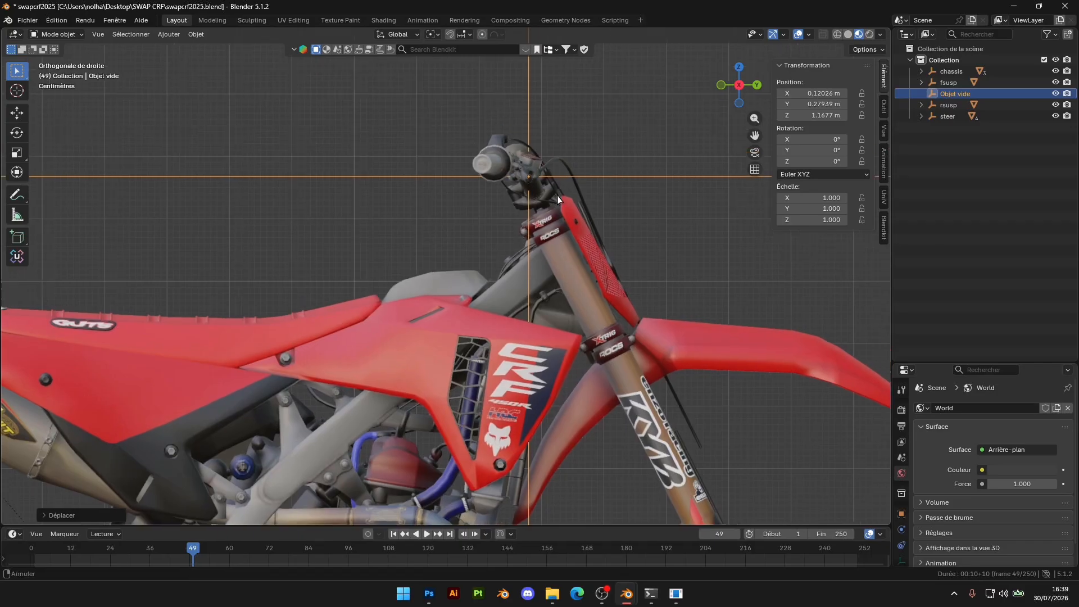
{"action": "scroll", "coordinate": [558, 199], "scroll_direction": "up", "scroll_amount": 5}
{"action": "key", "text": "g"}
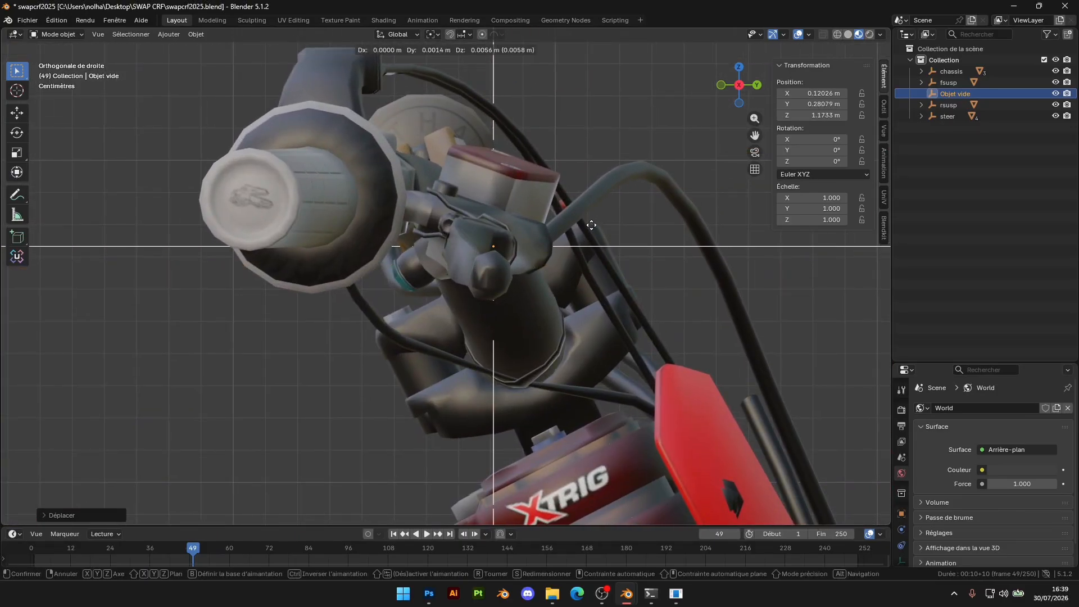
{"action": "left_click", "coordinate": [591, 225]}
Position the empty over the right-hand brake lever's base in the top view, at about X 0.259 m and Y 0.285 m
{"action": "left_click", "coordinate": [740, 70]}
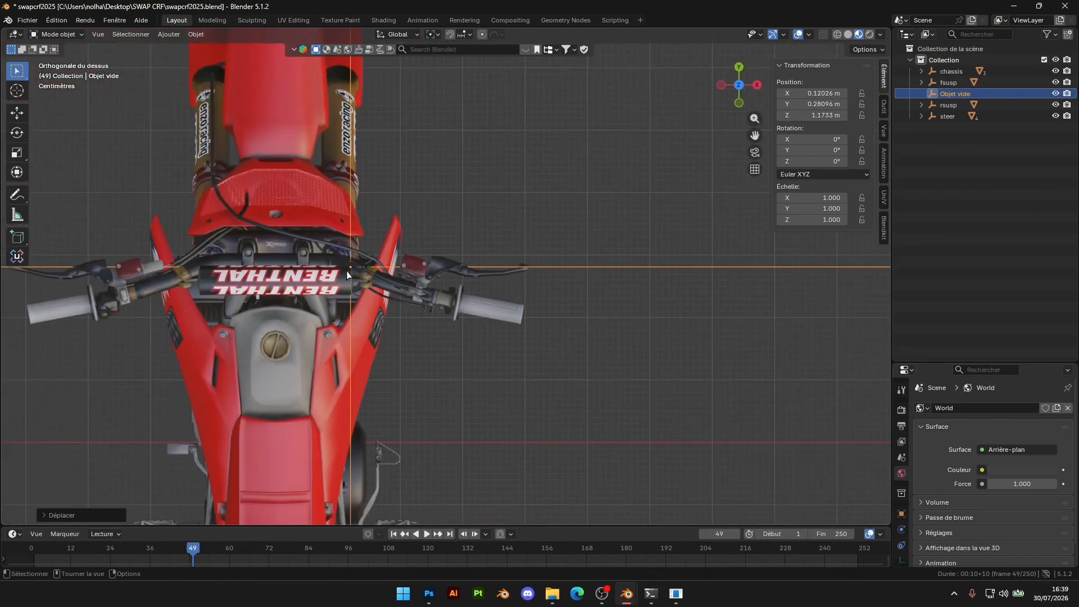
{"action": "key", "text": "g"}
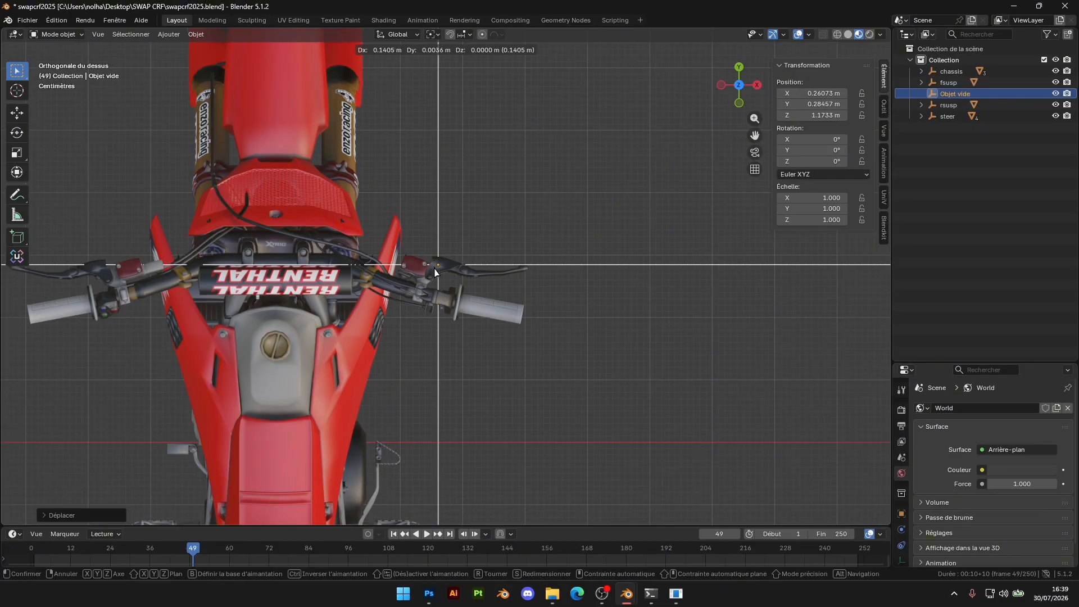
{"action": "scroll", "coordinate": [434, 266], "scroll_direction": "up", "scroll_amount": 10, "text": "alt"}
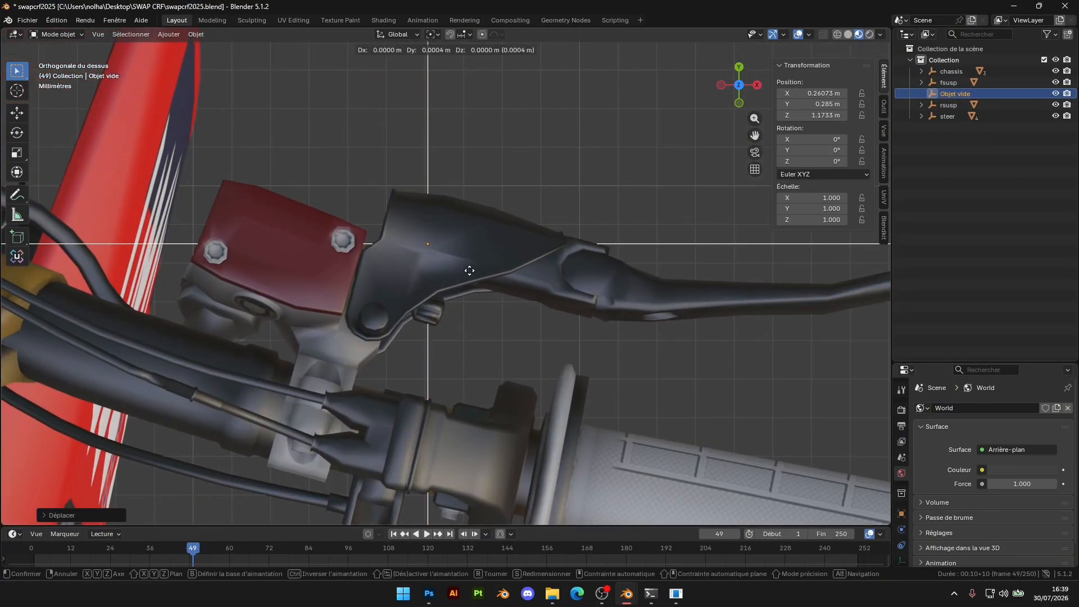
{"action": "left_click", "coordinate": [464, 277]}
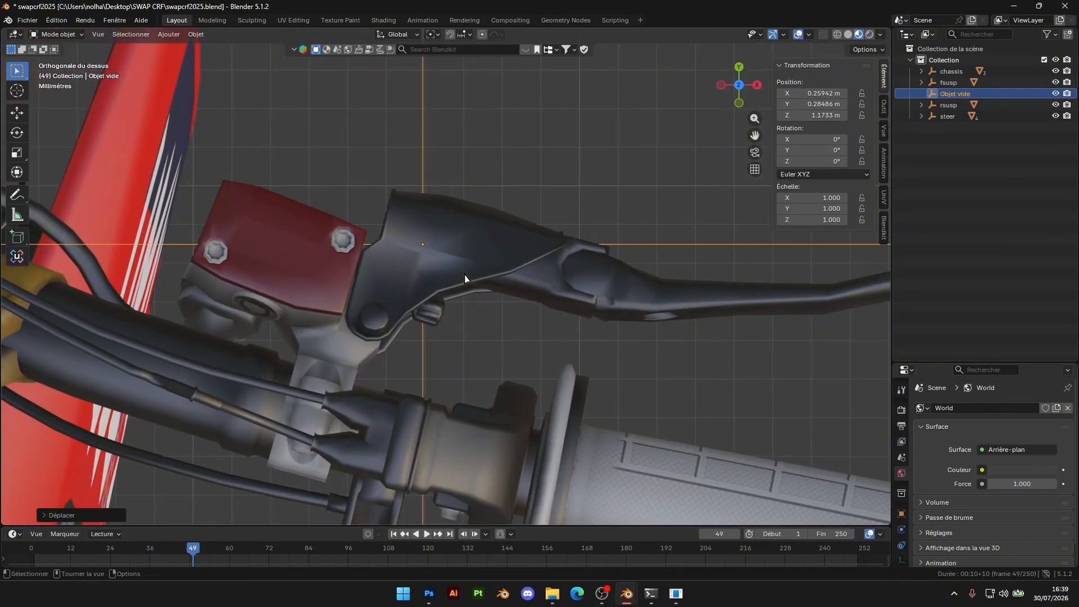
{"action": "scroll", "coordinate": [551, 299], "scroll_direction": "down", "scroll_amount": 5}
Rotate the empty in the side view to about -12.35° around X, matching the brake lever's tilt
{"action": "left_click", "coordinate": [758, 86]}
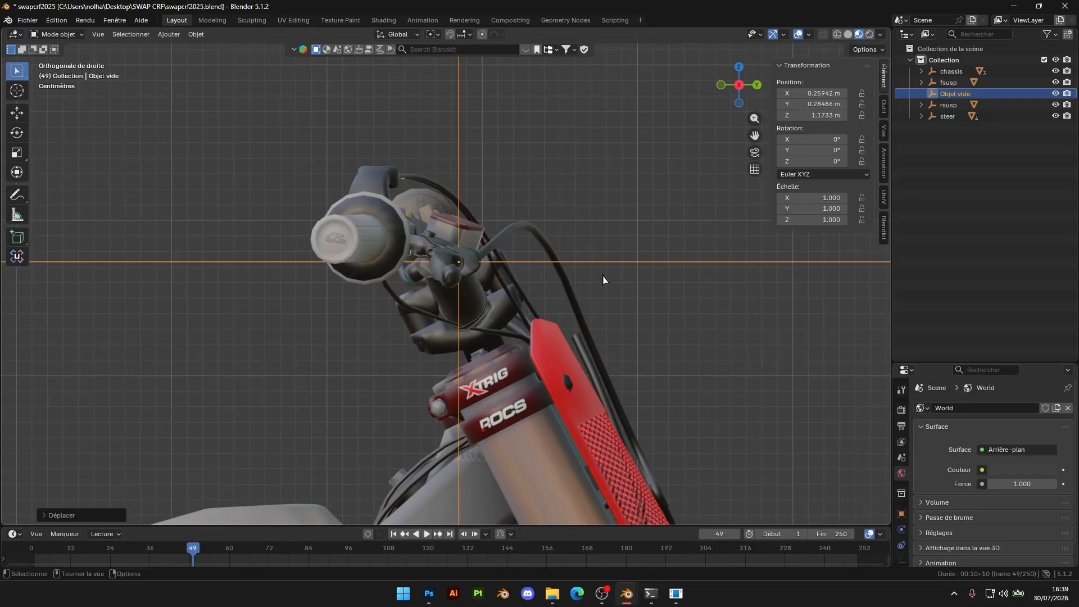
{"action": "key", "text": "r"}
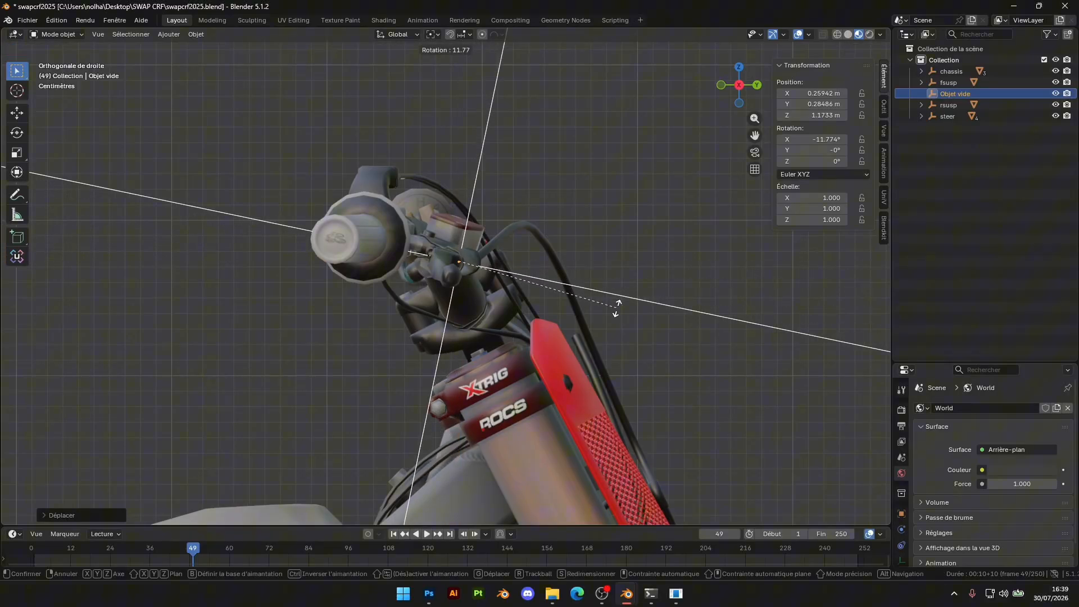
{"action": "left_click", "coordinate": [617, 308]}
{"action": "scroll", "coordinate": [497, 274], "scroll_direction": "up", "scroll_amount": 4}
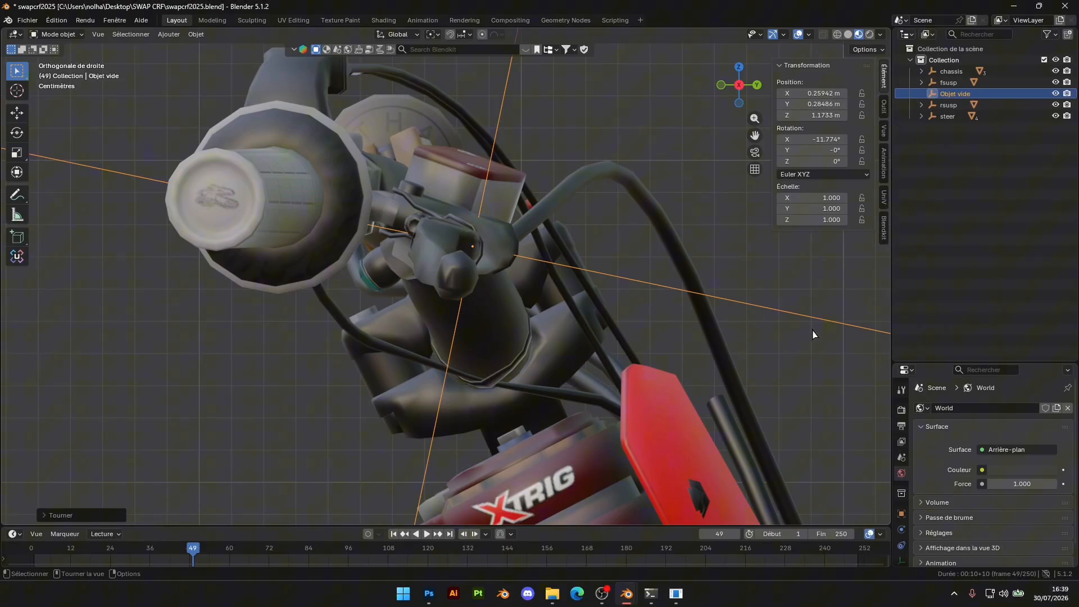
{"action": "key", "text": "r"}
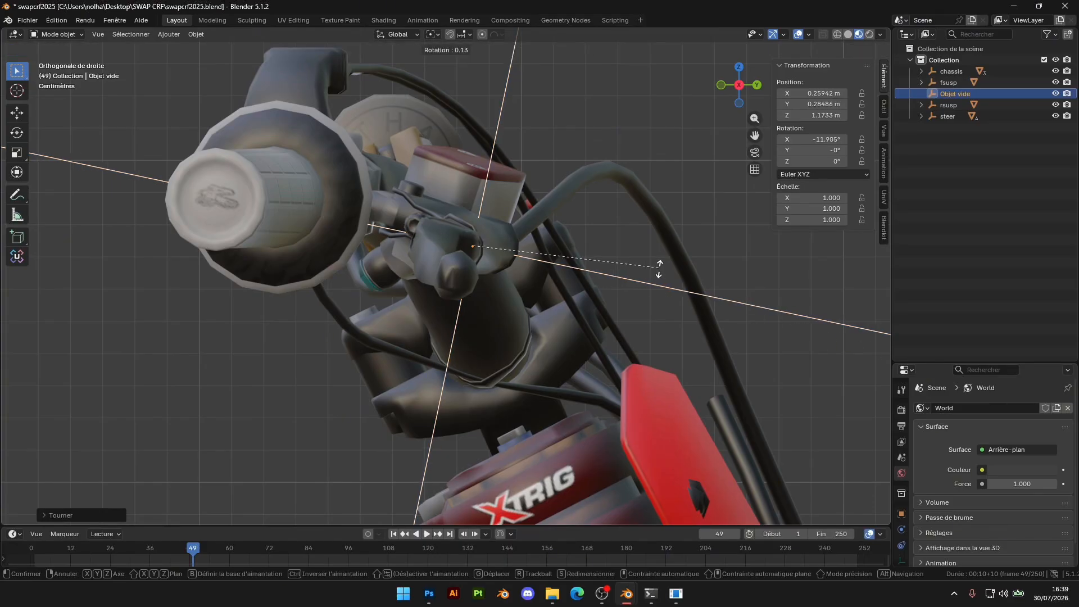
{"action": "left_click", "coordinate": [661, 270]}
Move the right-hand brake lever object out of steer and parent it to the new empty
{"action": "scroll", "coordinate": [662, 285], "scroll_direction": "down", "scroll_amount": 5}
{"action": "middle_click_drag", "start_coordinate": [663, 287], "coordinate": [733, 378]}
{"action": "scroll", "coordinate": [621, 351], "scroll_direction": "up", "scroll_amount": 4}
{"action": "middle_click_drag", "start_coordinate": [636, 309], "coordinate": [666, 269]}
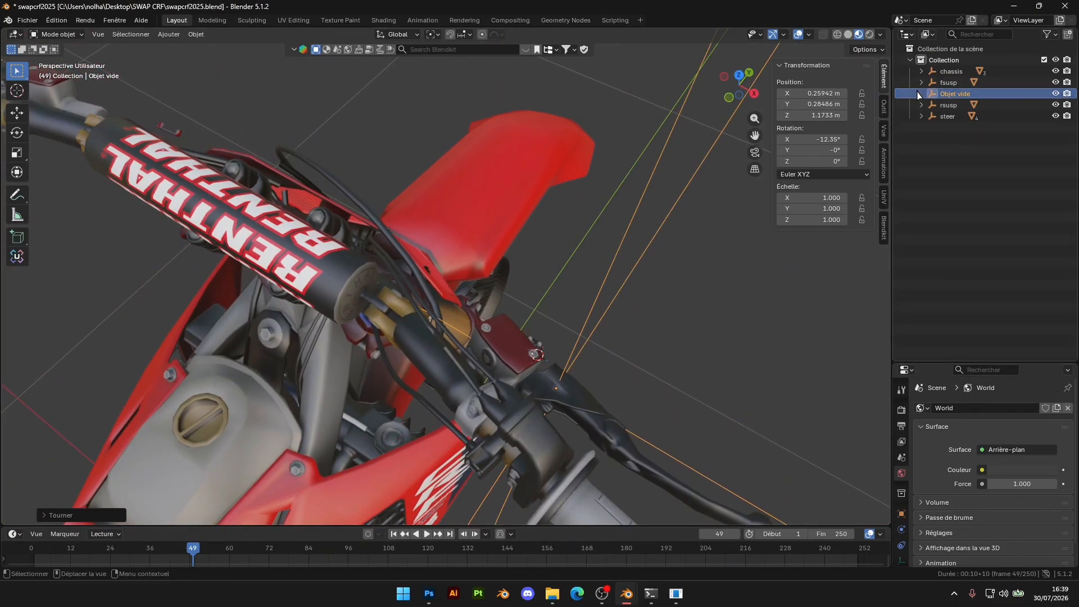
{"action": "left_click", "coordinate": [630, 454]}
{"action": "left_click", "coordinate": [922, 116]}
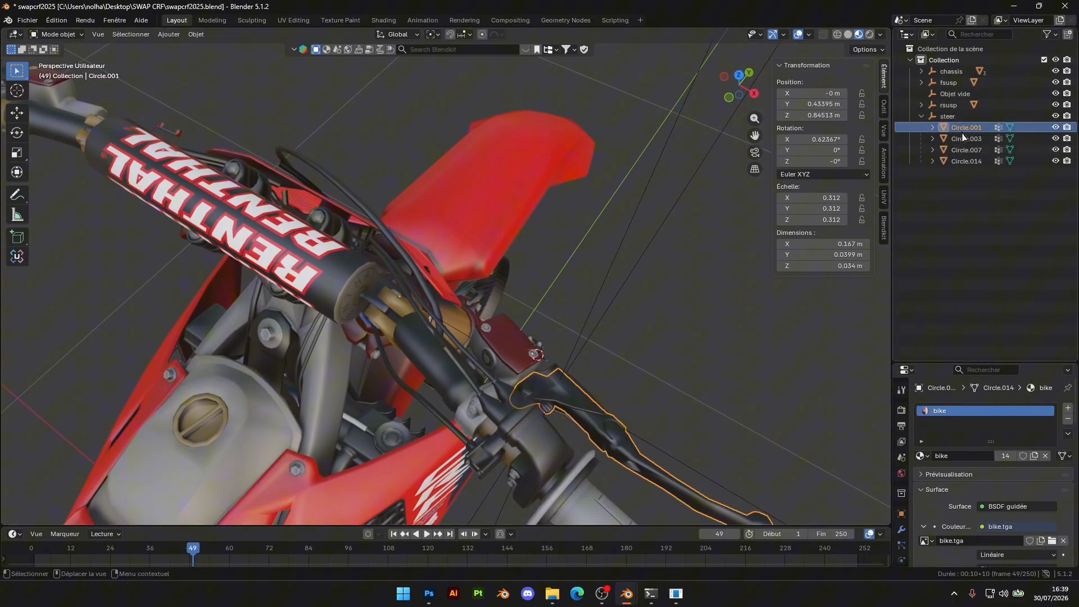
{"action": "left_click", "coordinate": [701, 433]}
{"action": "left_click", "coordinate": [616, 453]}
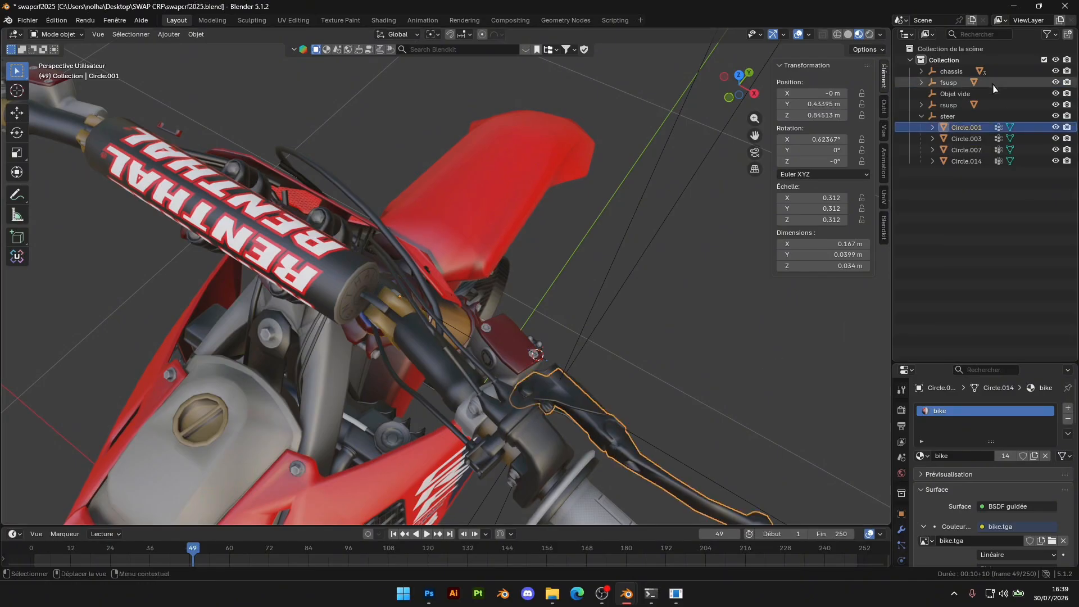
{"action": "left_click_drag", "start_coordinate": [966, 128], "coordinate": [952, 188]}
{"action": "left_click_drag", "start_coordinate": [967, 125], "coordinate": [937, 96]}
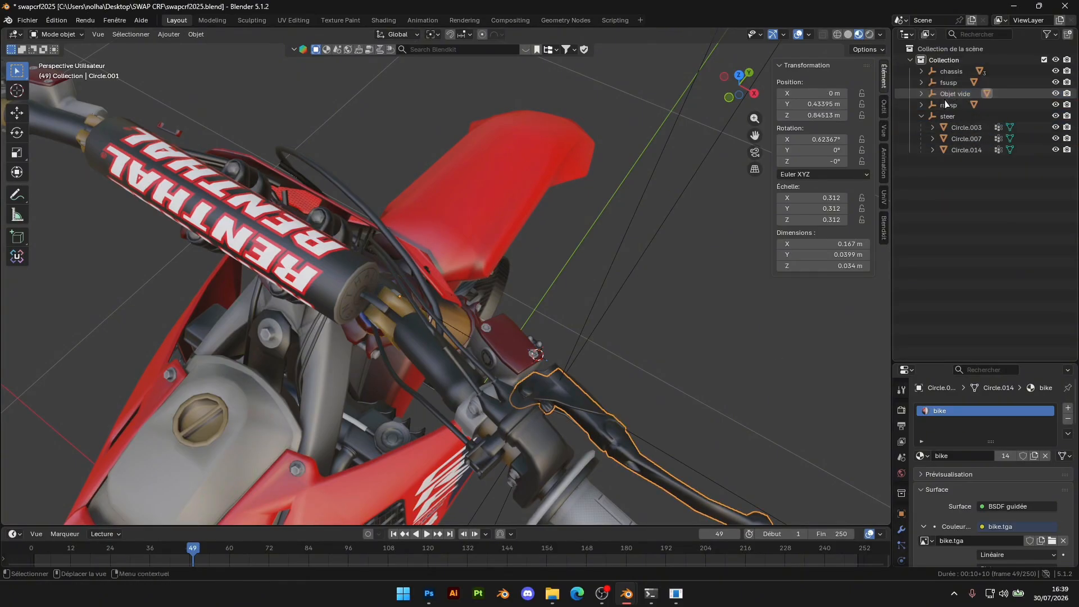
Select the brake lever's parent empty and open its name for editing
{"action": "left_click", "coordinate": [643, 263]}
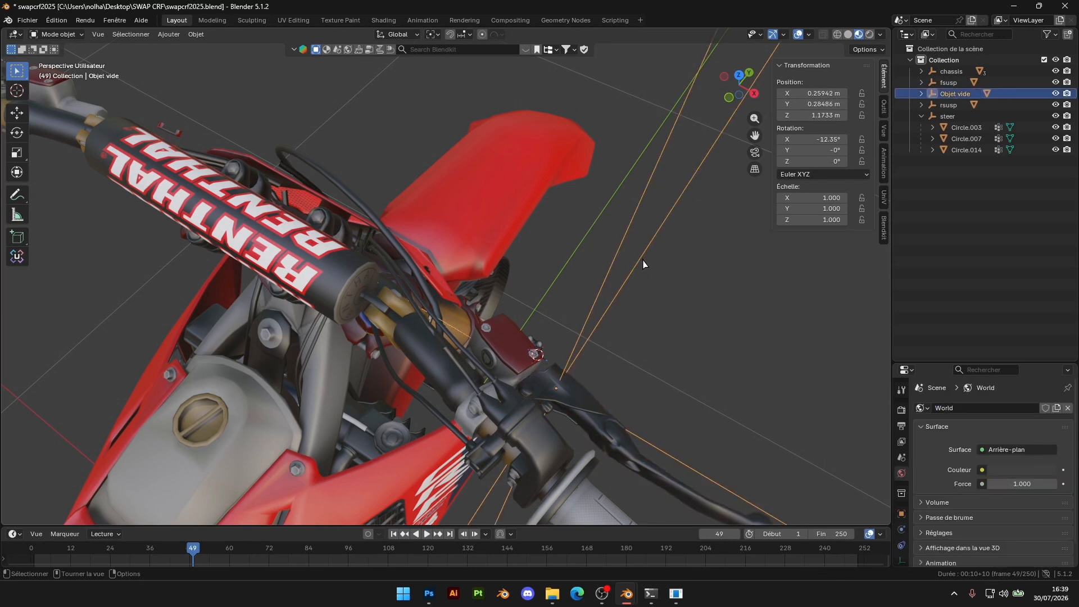
{"action": "double_click", "coordinate": [957, 94]}
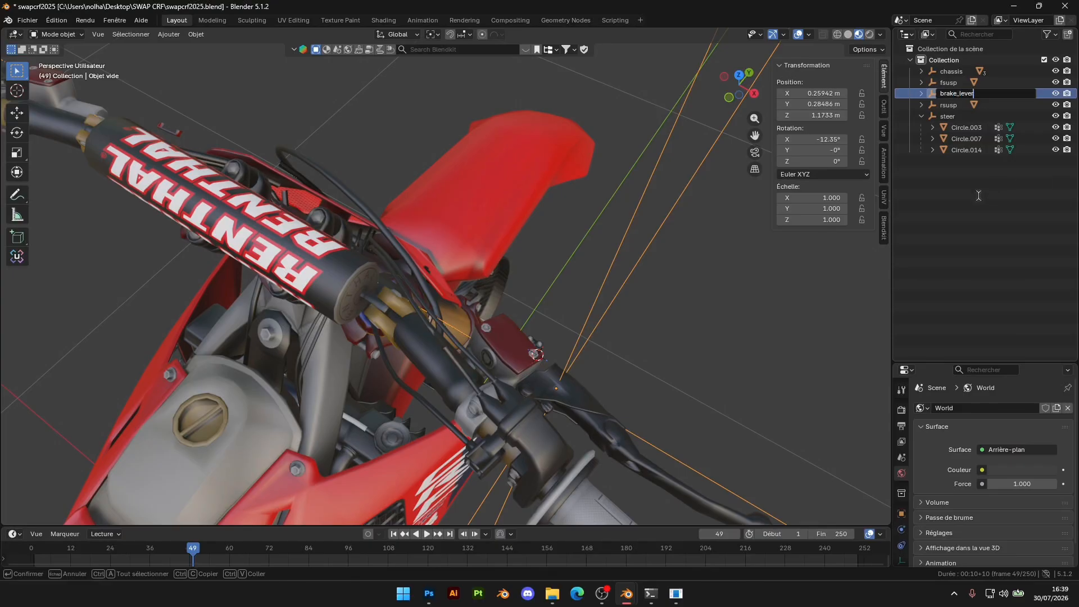
Name the brake lever's parent empty brake_lever and parent it to steer
{"action": "key", "text": "Return"}
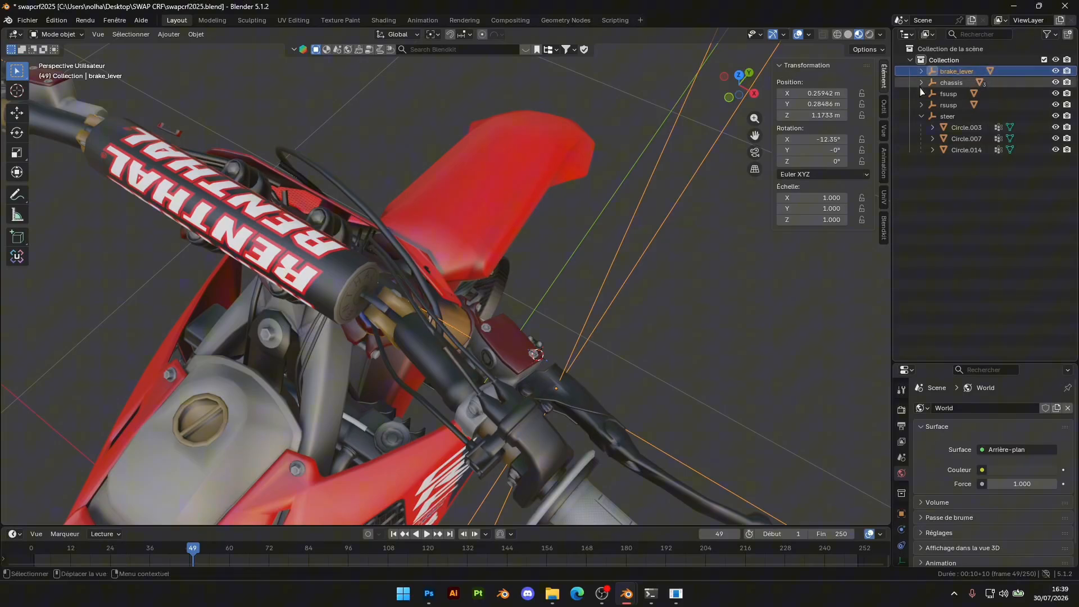
{"action": "left_click_drag", "start_coordinate": [958, 76], "coordinate": [954, 118]}
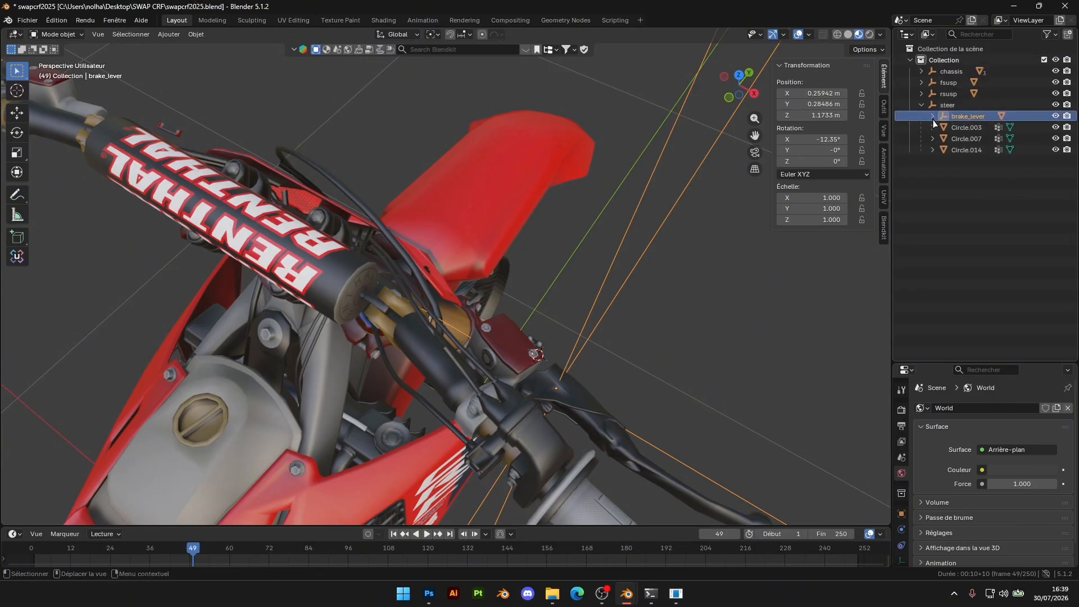
Add a plain axes empty for the clutch lever while in the left orthographic view
{"action": "middle_click_drag", "start_coordinate": [663, 283], "coordinate": [151, 285]}
{"action": "middle_click_drag", "start_coordinate": [723, 299], "coordinate": [713, 264], "text": "shift"}
{"action": "middle_click_drag", "start_coordinate": [697, 281], "coordinate": [573, 296]}
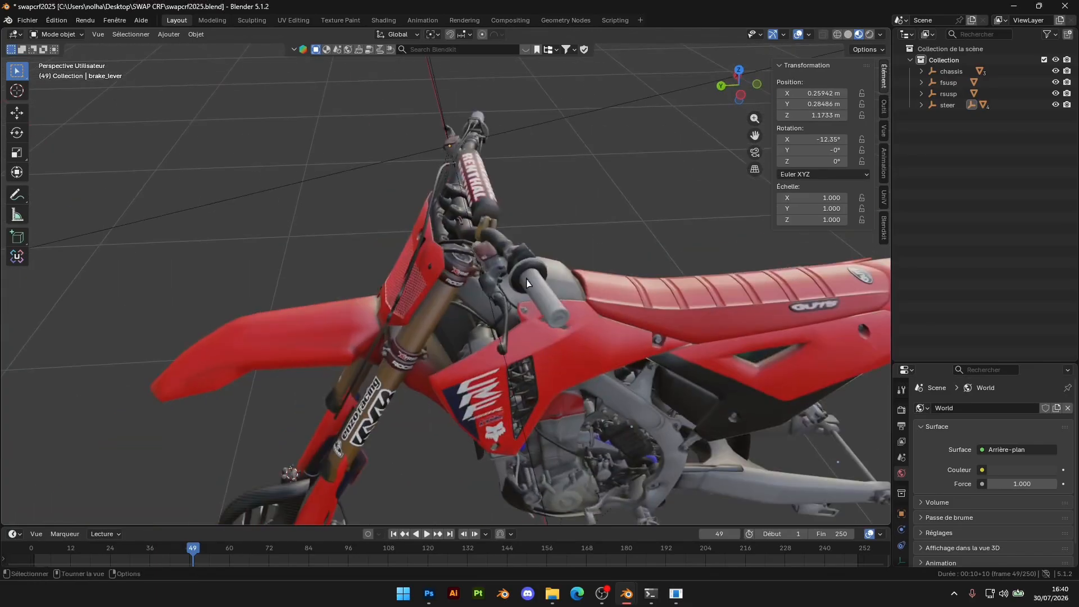
{"action": "scroll", "coordinate": [572, 296], "scroll_direction": "up", "scroll_amount": 3}
{"action": "left_click", "coordinate": [554, 322]}
{"action": "left_click", "coordinate": [740, 95]}
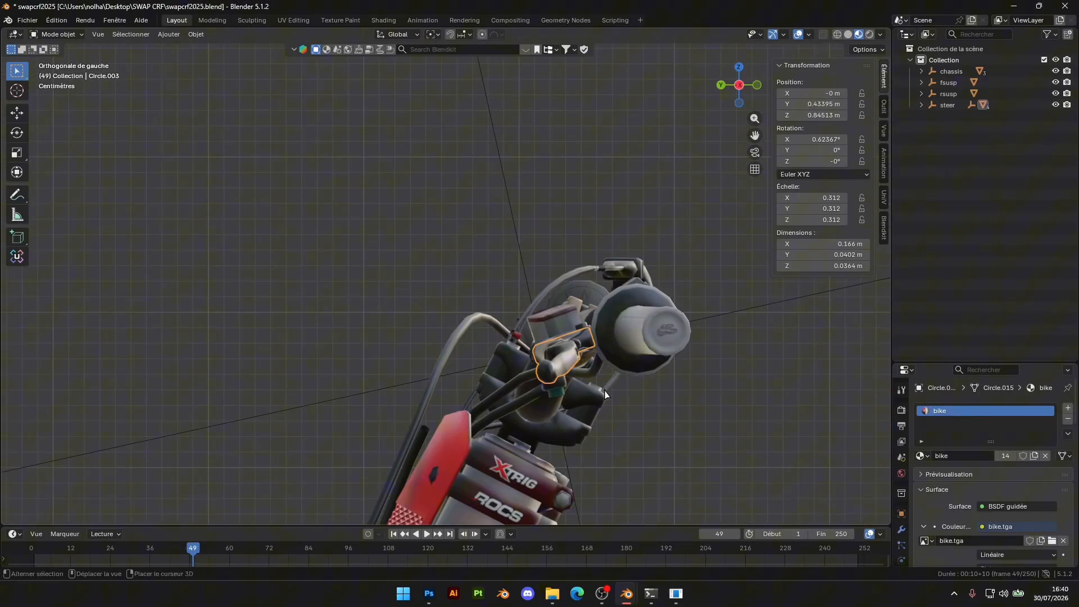
{"action": "key", "text": "shift+a"}
{"action": "mouse_move", "coordinate": [572, 313]}
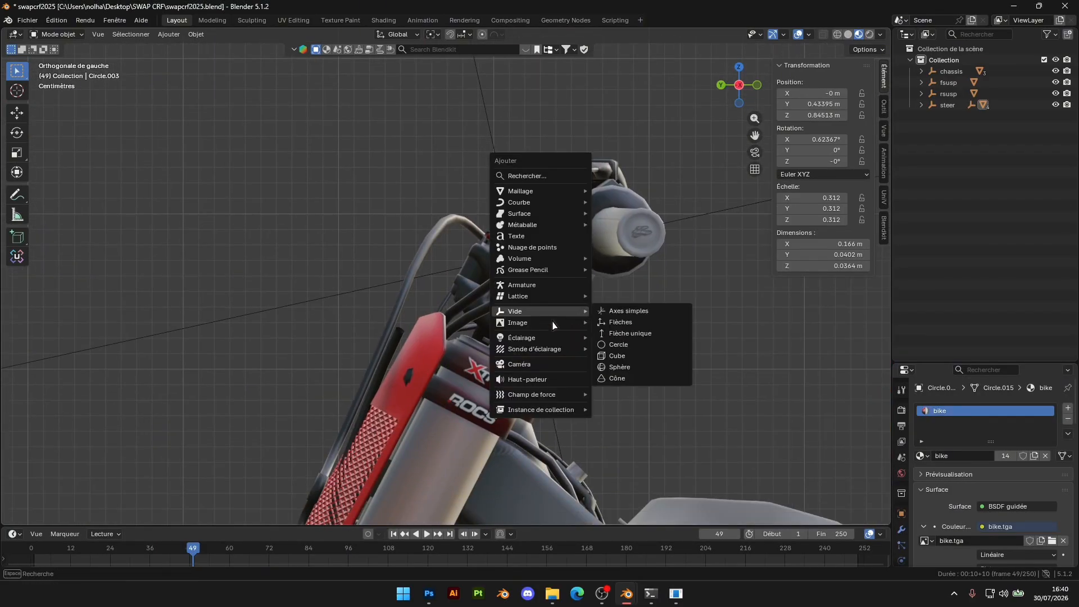
{"action": "left_click", "coordinate": [629, 311]}
Move the new empty onto the clutch lever in the side view, at about Y 0.276 m and Z 1.174 m
{"action": "scroll", "coordinate": [629, 329], "scroll_direction": "down", "scroll_amount": 5}
{"action": "scroll", "coordinate": [629, 329], "scroll_direction": "down", "scroll_amount": 6}
{"action": "key", "text": "g"}
{"action": "left_click", "coordinate": [596, 194]}
{"action": "scroll", "coordinate": [596, 220], "scroll_direction": "up", "scroll_amount": 13}
{"action": "middle_click_drag", "start_coordinate": [592, 275], "coordinate": [509, 250], "text": "shift"}
{"action": "key", "text": "g"}
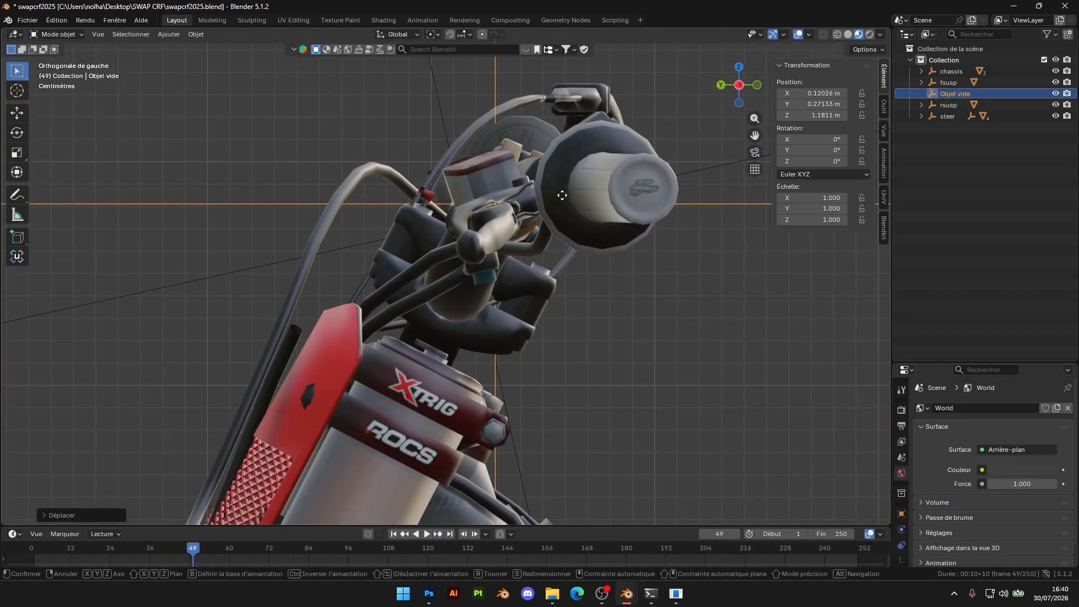
{"action": "left_click", "coordinate": [552, 213]}
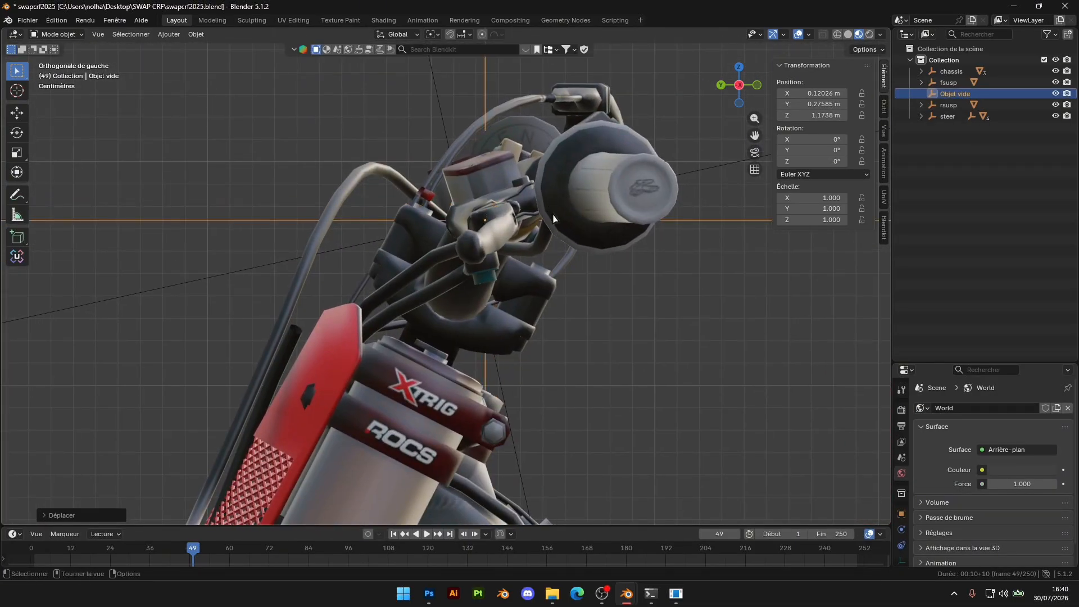
Position the empty over the clutch lever's base in the top view, at about X -0.284 m and Y 0.279 m
{"action": "left_click", "coordinate": [739, 68]}
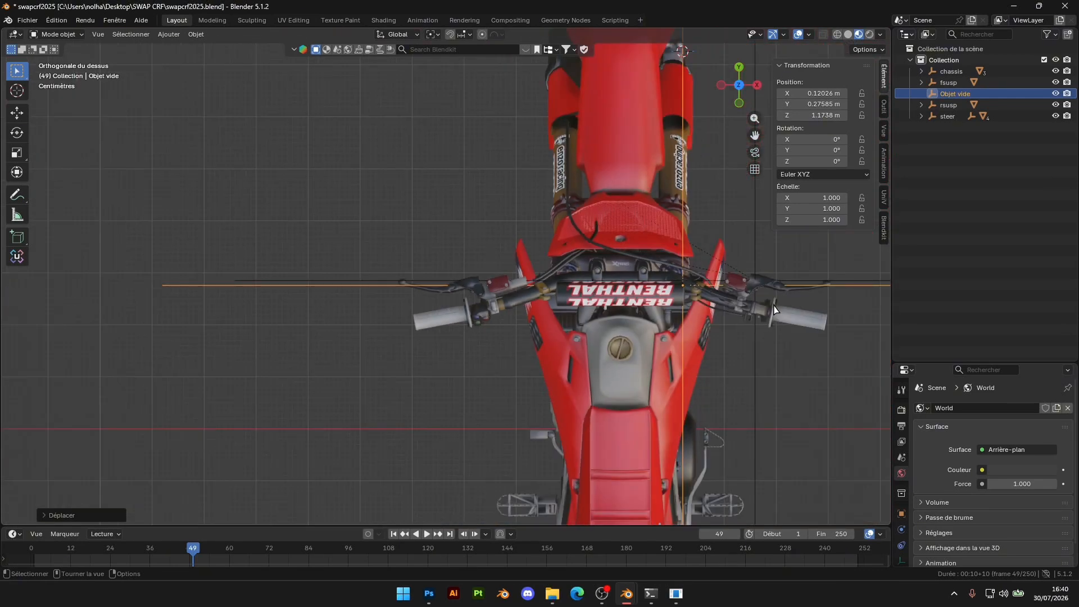
{"action": "key", "text": "g"}
{"action": "left_click", "coordinate": [561, 308]}
{"action": "scroll", "coordinate": [616, 341], "scroll_direction": "up", "scroll_amount": 10}
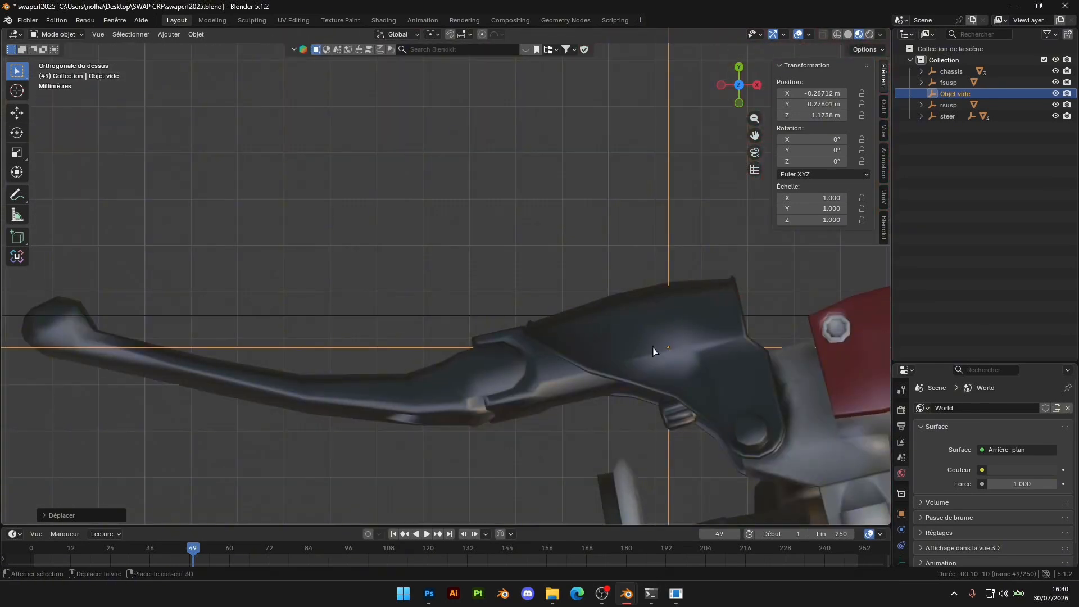
{"action": "middle_click_drag", "start_coordinate": [617, 341], "coordinate": [609, 303], "text": "shift"}
{"action": "key", "text": "g"}
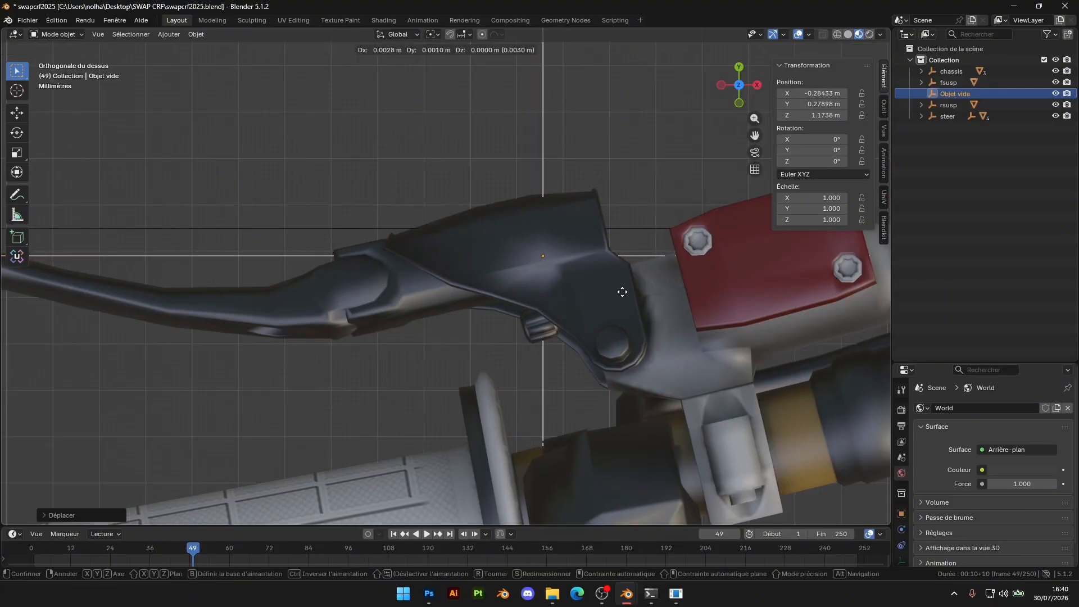
{"action": "left_click", "coordinate": [622, 293]}
Undo the clutch lever empty's moves and creation, and the parenting of brake_lever to steer
{"action": "middle_click_drag", "start_coordinate": [621, 296], "coordinate": [516, 312]}
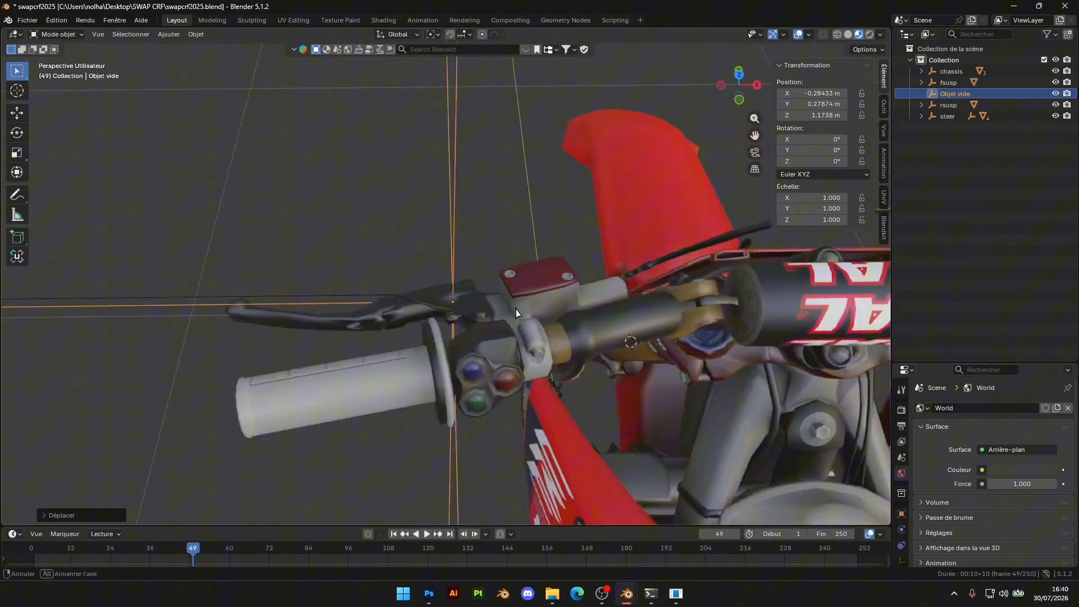
{"action": "scroll", "coordinate": [506, 337], "scroll_direction": "up", "scroll_amount": 5}
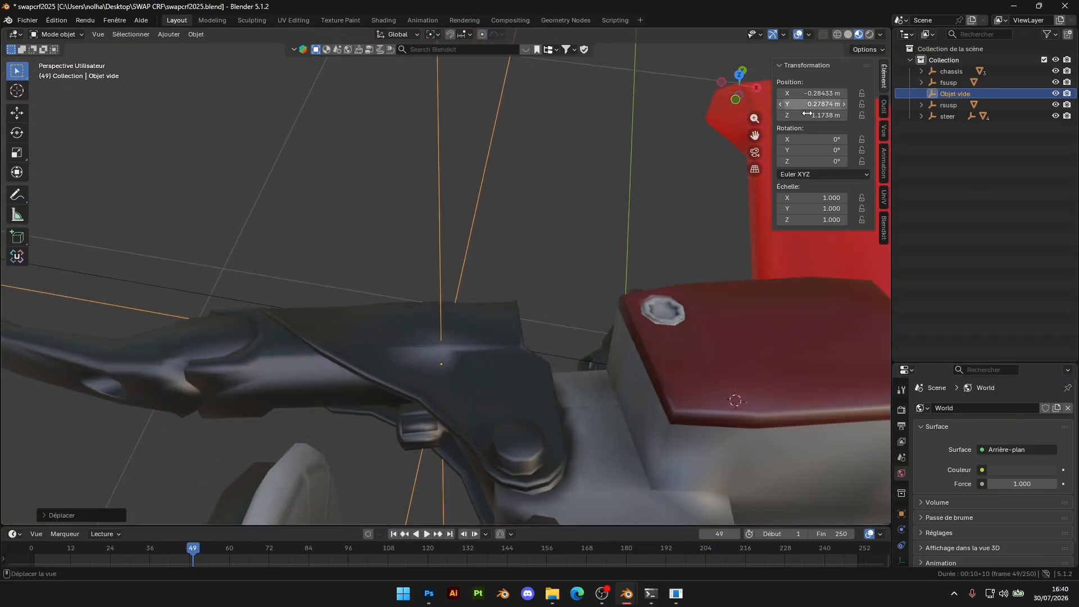
{"action": "scroll", "coordinate": [636, 294], "scroll_direction": "down", "scroll_amount": 10}
{"action": "middle_click_drag", "start_coordinate": [635, 294], "coordinate": [573, 286]}
{"action": "key", "text": "ctrl+z"}
{"action": "key", "text": "ctrl+z"}
{"action": "key", "text": "ctrl+z"}
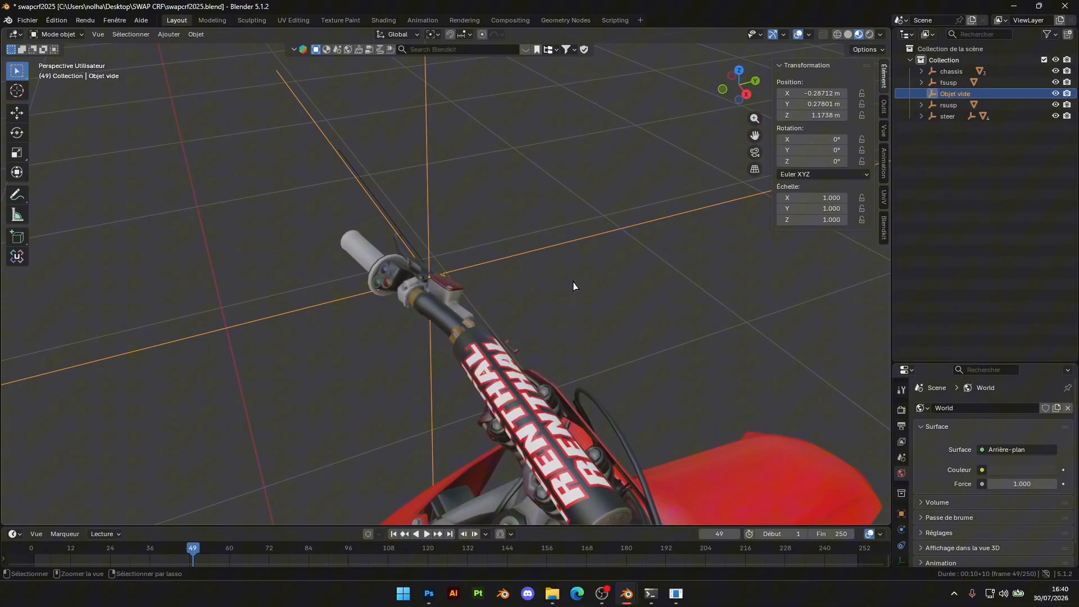
{"action": "key", "text": "ctrl+z"}
{"action": "scroll", "coordinate": [607, 330], "scroll_direction": "down", "scroll_amount": 4}
{"action": "key", "text": "ctrl+z"}
{"action": "key", "text": "ctrl+z"}
{"action": "key", "text": "ctrl+z"}
{"action": "key", "text": "ctrl+z"}
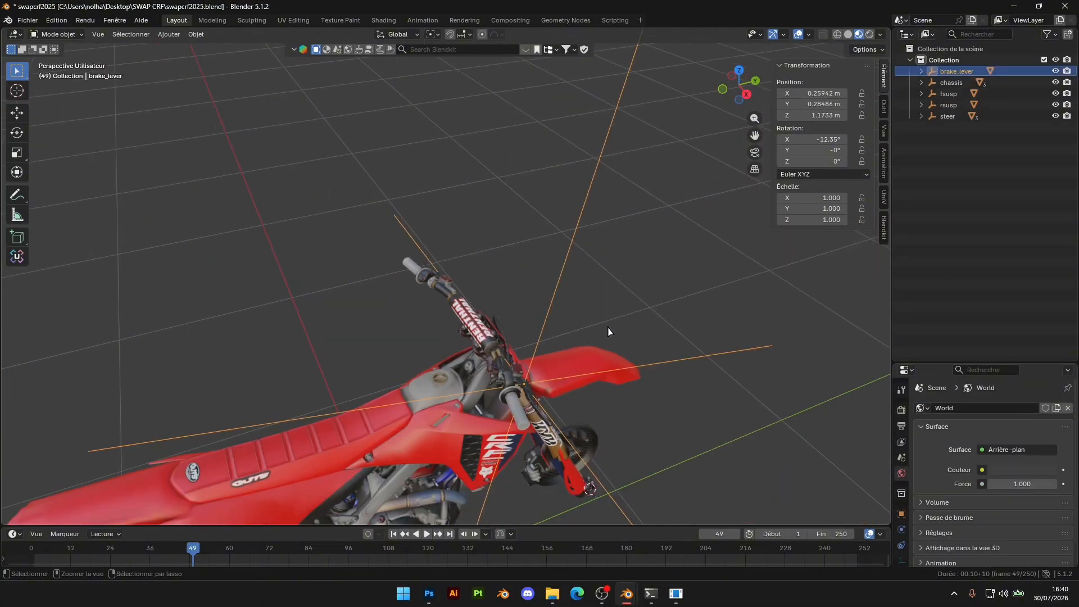
Move the brake lever's empty roughly toward the lever's pivot bolt, to about X 0.236 m and Y 0.260 m
{"action": "middle_click_drag", "start_coordinate": [660, 321], "coordinate": [584, 306]}
{"action": "scroll", "coordinate": [528, 331], "scroll_direction": "up", "scroll_amount": 3}
{"action": "middle_click_drag", "start_coordinate": [537, 436], "coordinate": [583, 326], "text": "shift"}
{"action": "scroll", "coordinate": [522, 323], "scroll_direction": "up", "scroll_amount": 4}
{"action": "scroll", "coordinate": [582, 326], "scroll_direction": "up", "scroll_amount": 3}
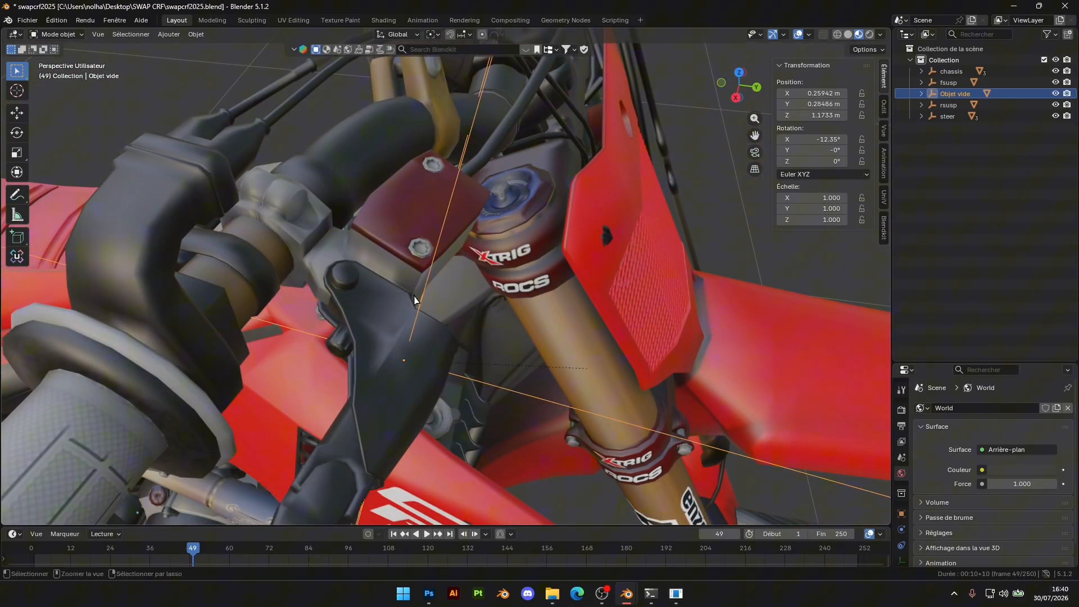
{"action": "left_click", "coordinate": [415, 299]}
{"action": "left_click", "coordinate": [418, 340]}
{"action": "key", "text": "g"}
{"action": "key", "text": "y"}
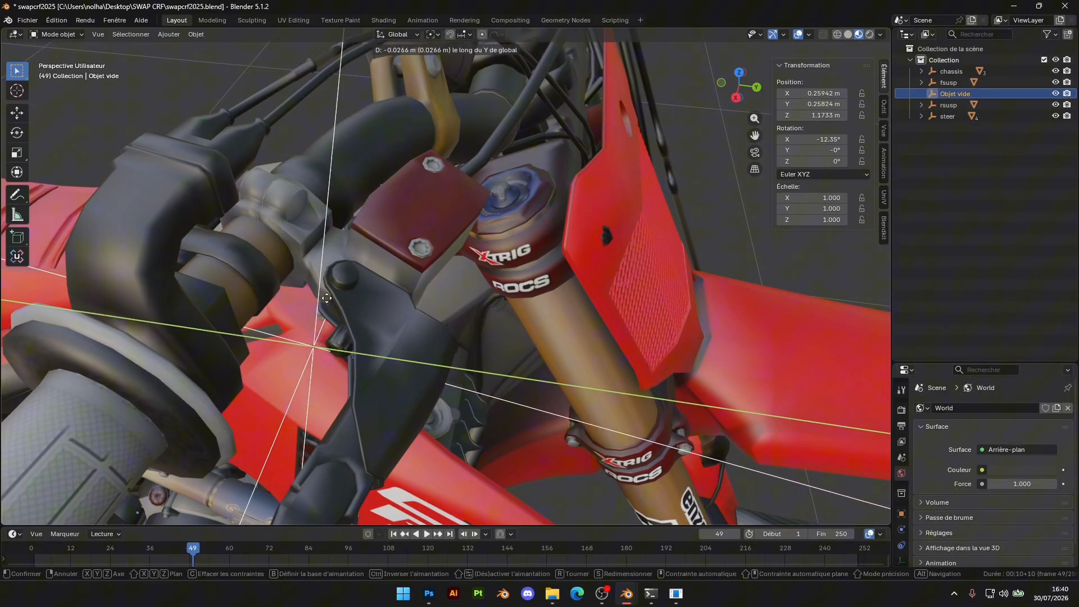
{"action": "left_click", "coordinate": [376, 254]}
{"action": "key", "text": "g"}
{"action": "key", "text": "y"}
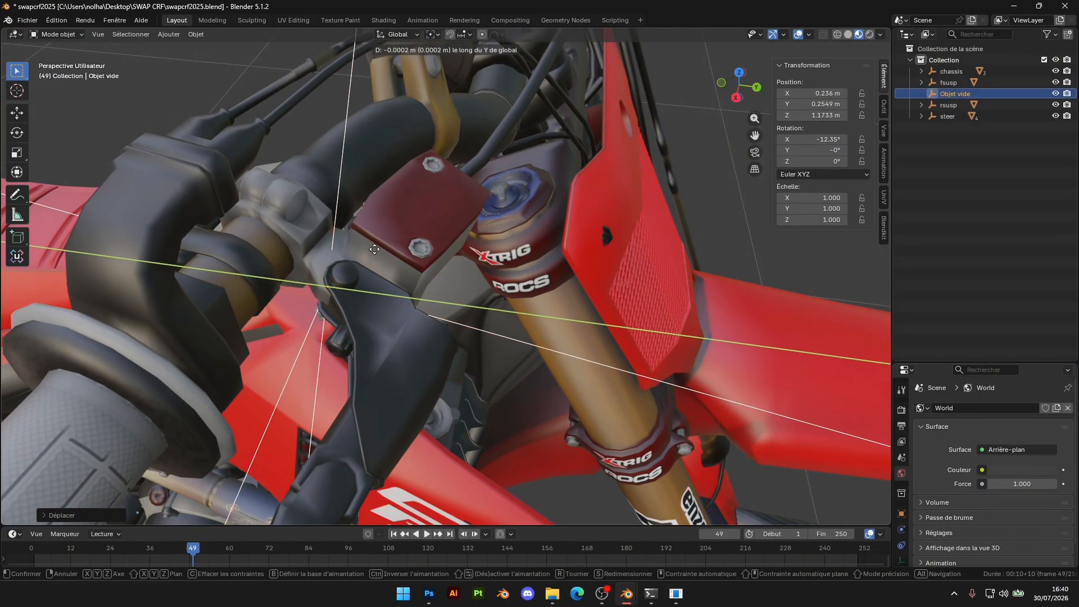
{"action": "left_click", "coordinate": [387, 256]}
Centre the empty on the brake lever's pivot bolt in the top view, at about X 0.247 m and Y 0.266 m
{"action": "middle_click_drag", "start_coordinate": [387, 258], "coordinate": [658, 243]}
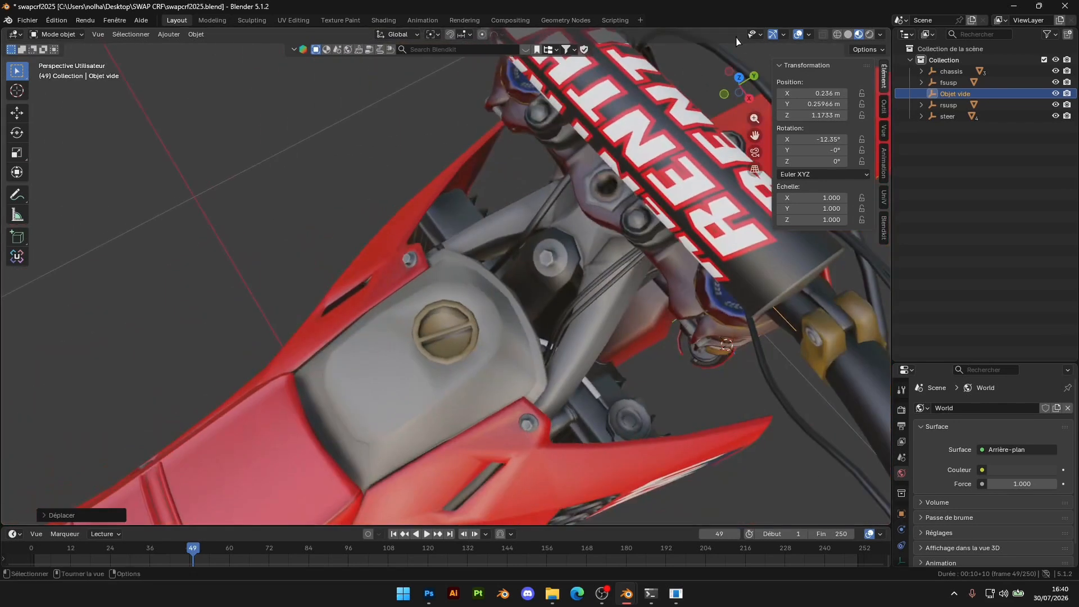
{"action": "left_click", "coordinate": [739, 85]}
{"action": "scroll", "coordinate": [727, 273], "scroll_direction": "up", "scroll_amount": 4}
{"action": "middle_click_drag", "start_coordinate": [727, 274], "coordinate": [541, 302], "text": "shift"}
{"action": "scroll", "coordinate": [530, 260], "scroll_direction": "up", "scroll_amount": 6}
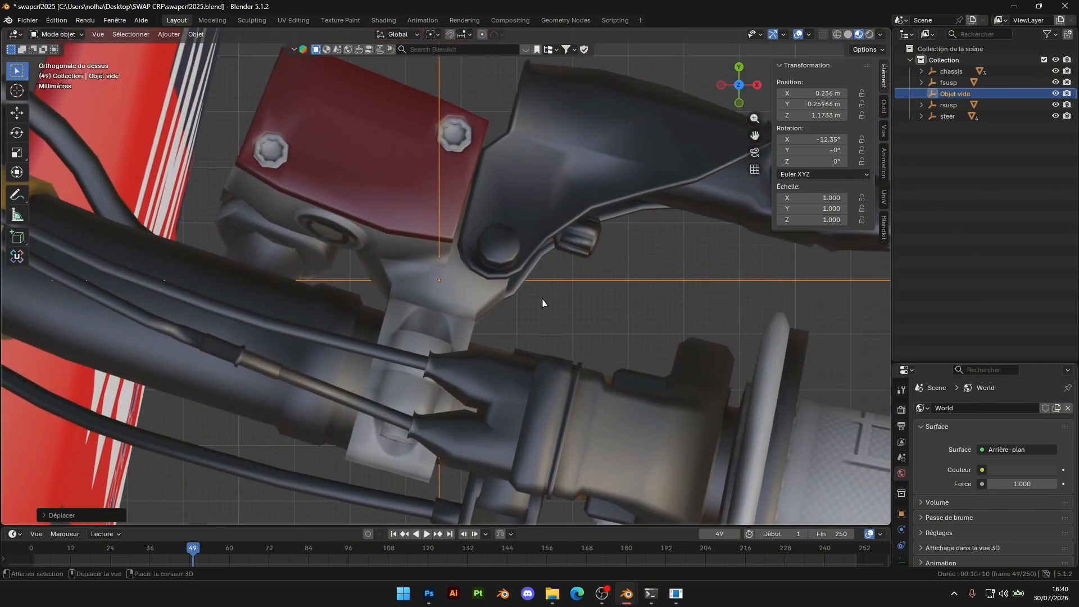
{"action": "key", "text": "g"}
{"action": "left_click", "coordinate": [569, 277]}
{"action": "key", "text": "g"}
{"action": "left_click", "coordinate": [576, 279]}
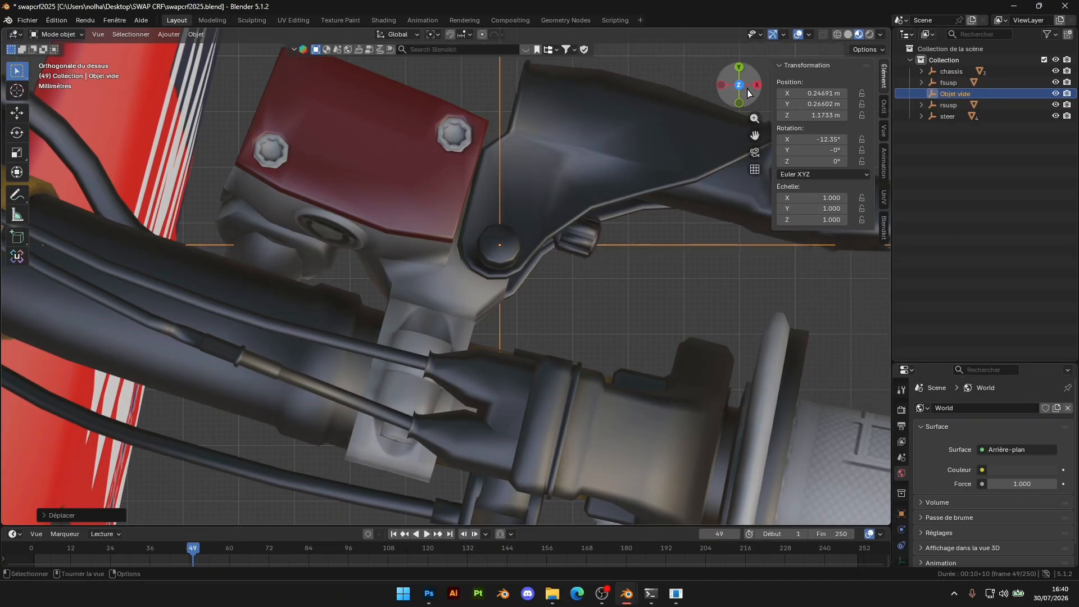
Raise the empty along Z to the brake lever's pivot height in the side view, at about Z 1.185 m
{"action": "left_click", "coordinate": [757, 85]}
{"action": "scroll", "coordinate": [606, 234], "scroll_direction": "down", "scroll_amount": 5}
{"action": "middle_click_drag", "start_coordinate": [606, 233], "coordinate": [609, 452], "text": "shift"}
{"action": "scroll", "coordinate": [571, 231], "scroll_direction": "up", "scroll_amount": 5}
{"action": "middle_click_drag", "start_coordinate": [579, 175], "coordinate": [525, 379], "text": "shift"}
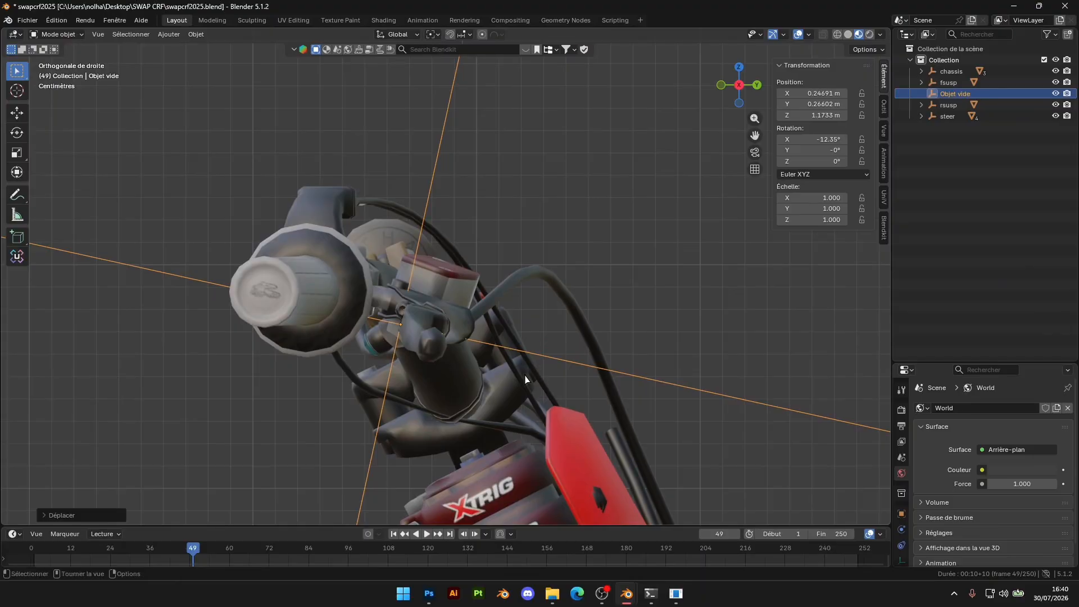
{"action": "key", "text": "g"}
{"action": "key", "text": "z"}
{"action": "left_click", "coordinate": [535, 356]}
{"action": "key", "text": "g"}
{"action": "key", "text": "z"}
{"action": "left_click", "coordinate": [536, 354]}
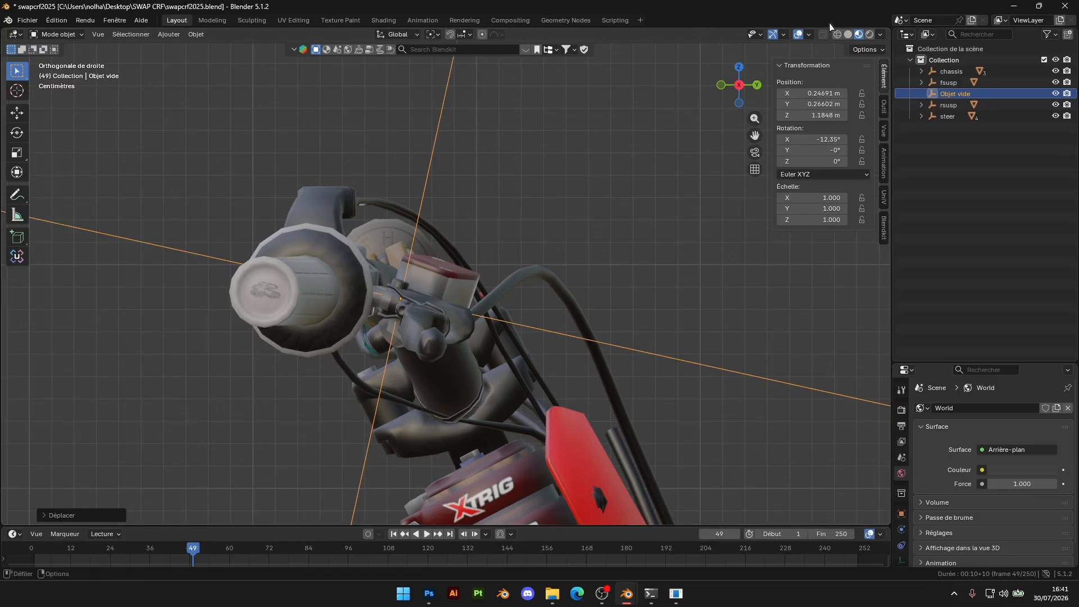
Fine-tune the brake lever's empty along Y to about 0.265 m so it sits on the pivot bolt
{"action": "left_click", "coordinate": [739, 68]}
{"action": "scroll", "coordinate": [642, 282], "scroll_direction": "up", "scroll_amount": 4}
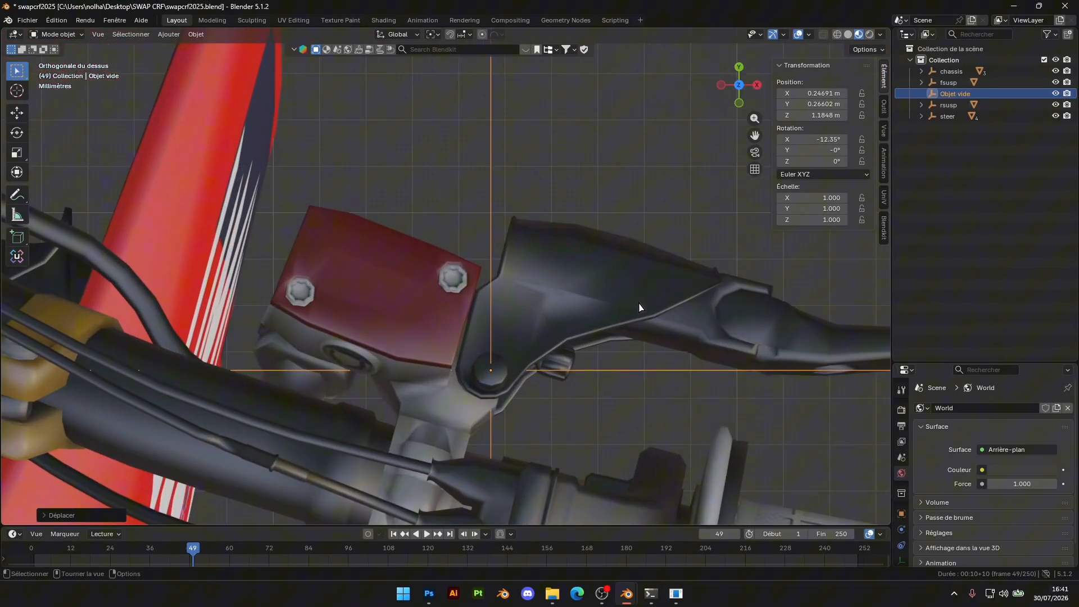
{"action": "key", "text": "g"}
{"action": "key", "text": "y"}
{"action": "left_click", "coordinate": [635, 297]}
{"action": "middle_click_drag", "start_coordinate": [636, 306], "coordinate": [529, 228]}
{"action": "key", "text": "g"}
{"action": "key", "text": "y"}
{"action": "left_click", "coordinate": [502, 247]}
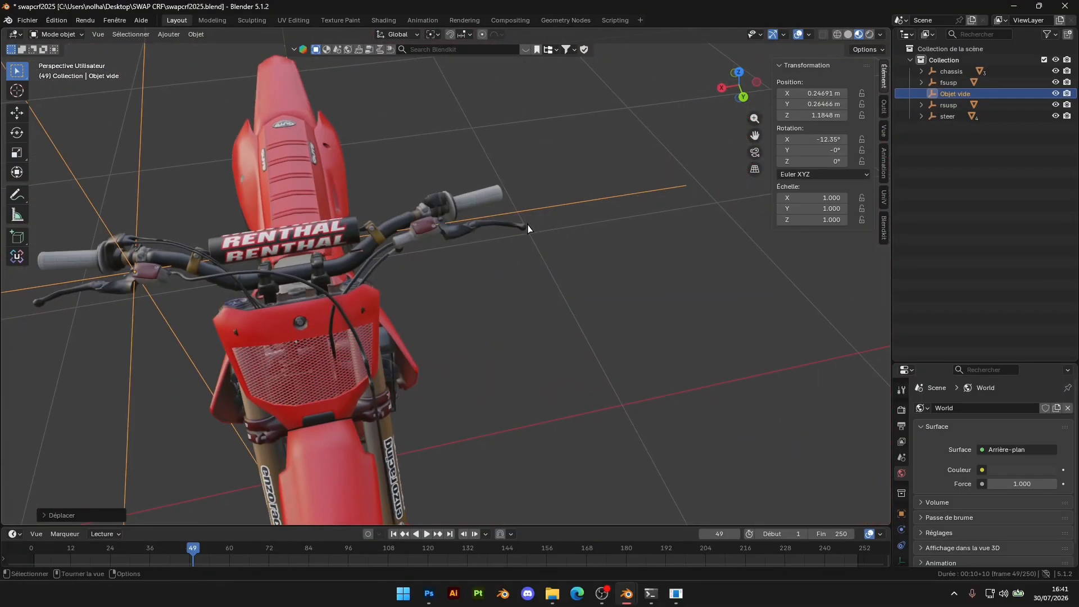
Add a second plain axes empty for the clutch lever in the left orthographic view
{"action": "left_click", "coordinate": [754, 85]}
{"action": "key", "text": "shift+a"}
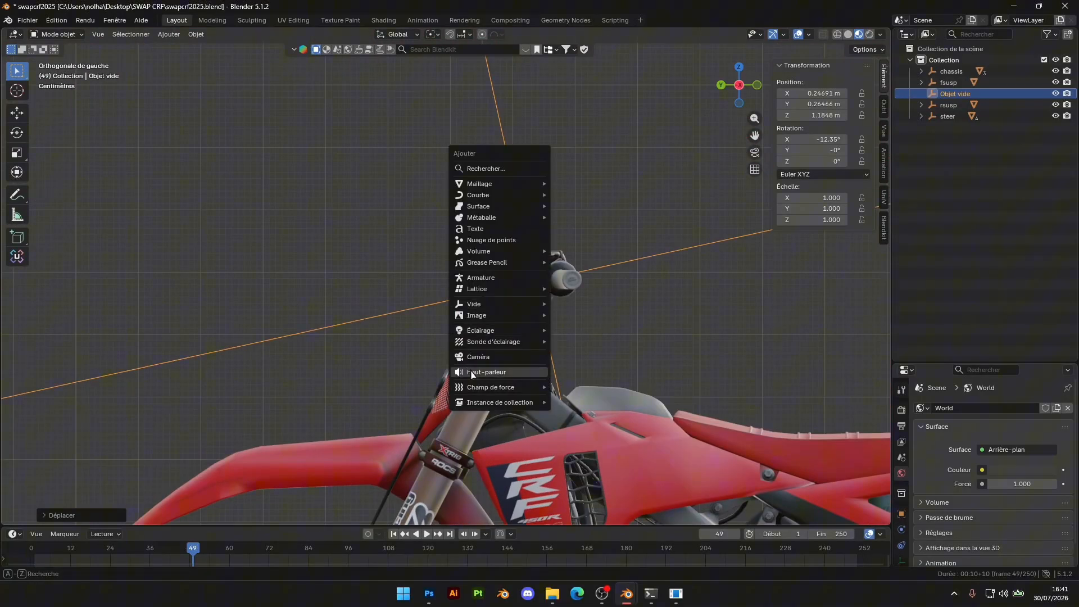
{"action": "mouse_move", "coordinate": [492, 310]}
{"action": "left_click", "coordinate": [572, 306]}
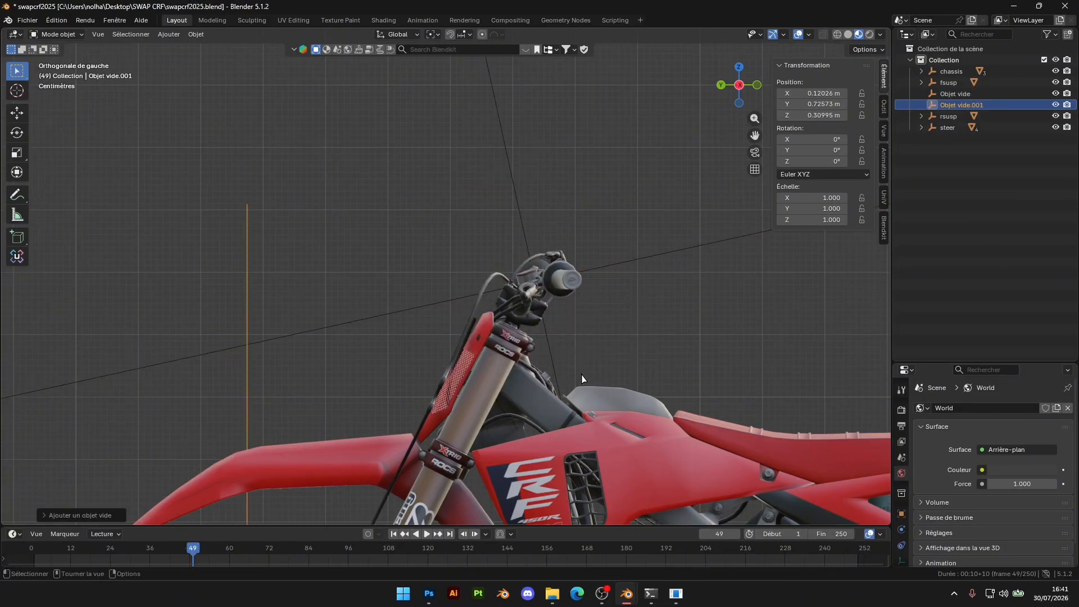
Bring the second empty up beside the handlebar in the side view, at about Y 0.151 m and Z 1.189 m
{"action": "scroll", "coordinate": [549, 364], "scroll_direction": "up", "scroll_amount": 1}
{"action": "scroll", "coordinate": [547, 300], "scroll_direction": "down", "scroll_amount": 4}
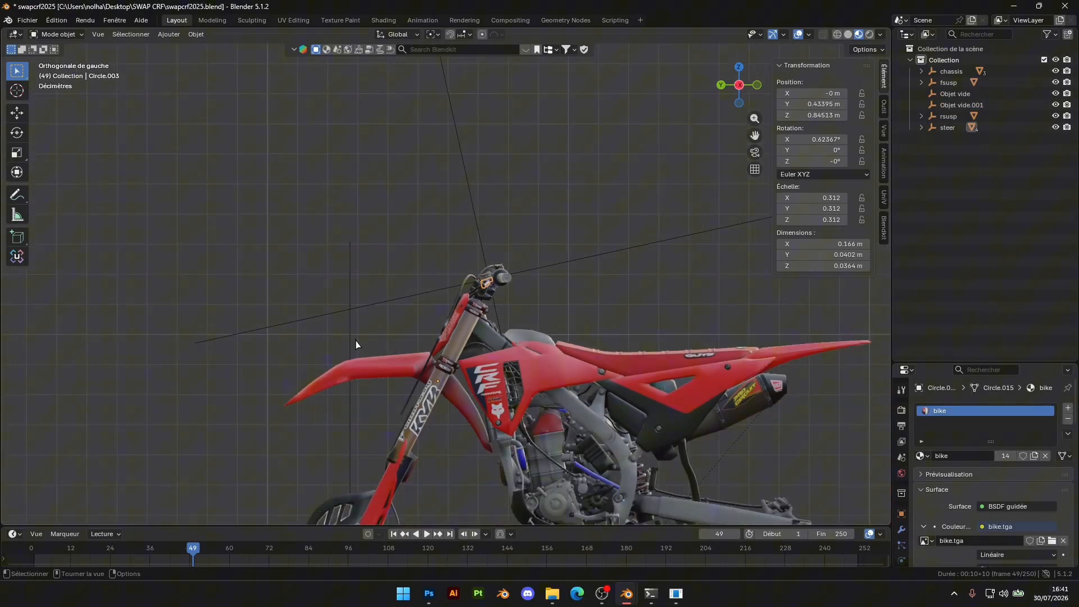
{"action": "key", "text": "g"}
{"action": "key", "text": "z"}
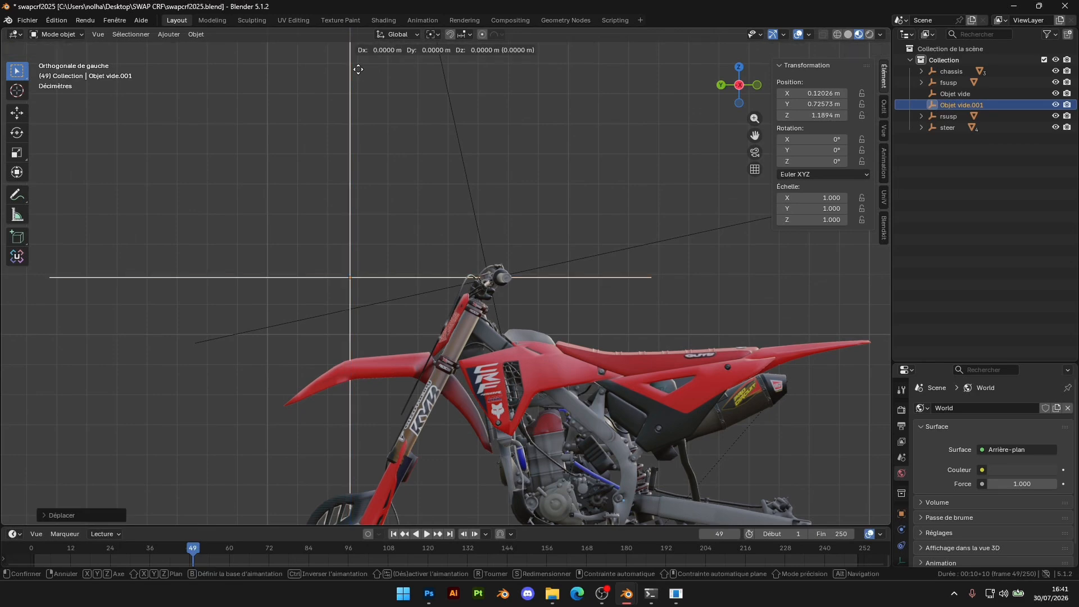
{"action": "left_click", "coordinate": [550, 89]}
Align the second empty with the clutch lever's pivot in the side view, at about Y 0.259 m and Z 1.185 m
{"action": "scroll", "coordinate": [618, 224], "scroll_direction": "up", "scroll_amount": 4}
{"action": "scroll", "coordinate": [665, 289], "scroll_direction": "up", "scroll_amount": 3}
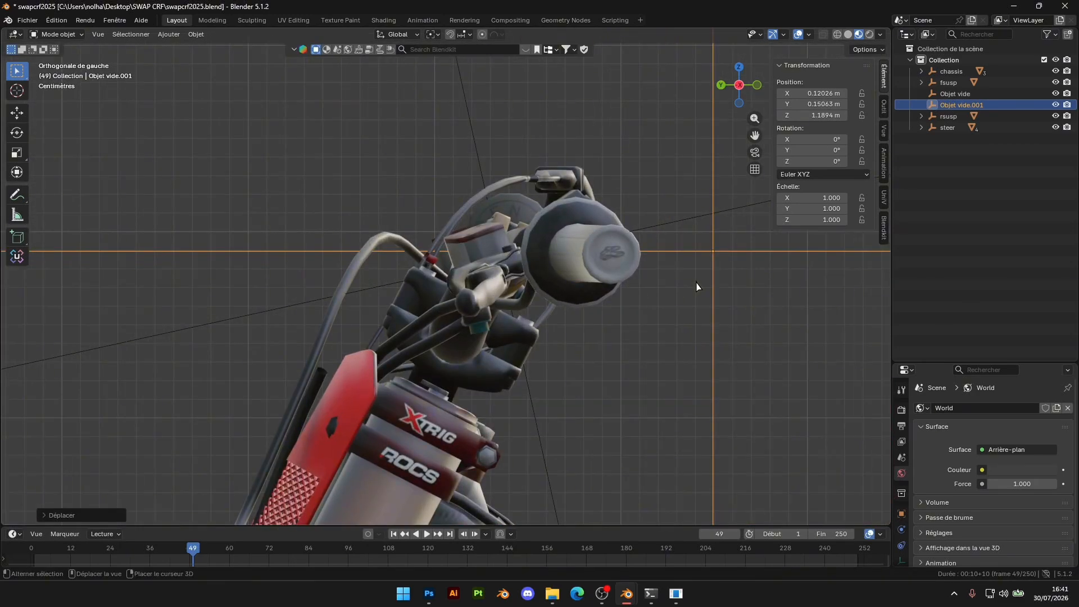
{"action": "key", "text": "g"}
{"action": "key", "text": "x"}
{"action": "left_click", "coordinate": [523, 332]}
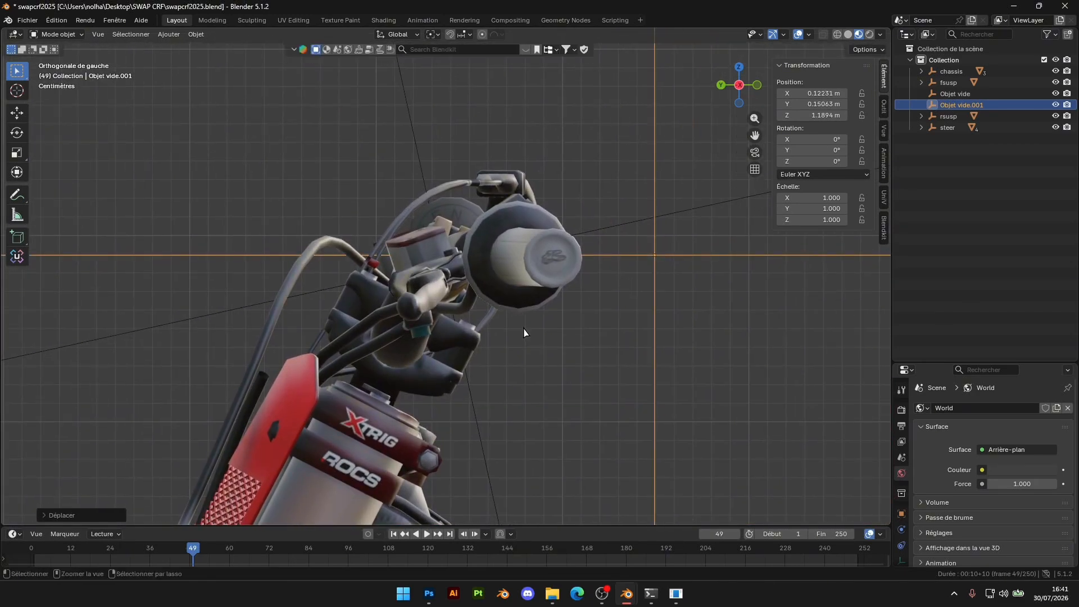
{"action": "key", "text": "g"}
{"action": "key", "text": "y"}
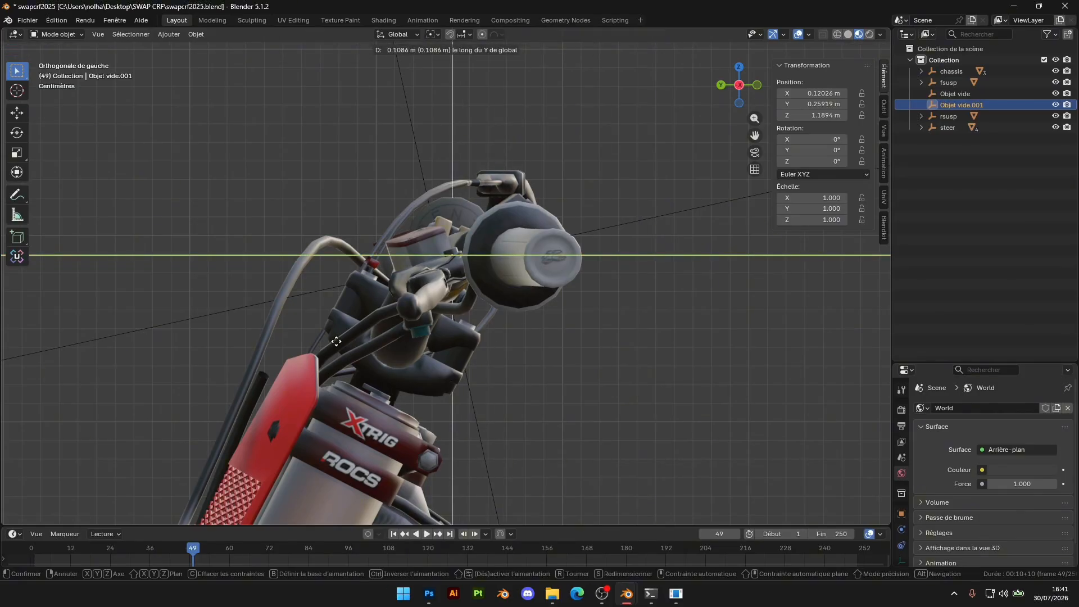
{"action": "left_click", "coordinate": [336, 341]}
{"action": "key", "text": "g"}
{"action": "key", "text": "z"}
{"action": "left_click", "coordinate": [337, 350]}
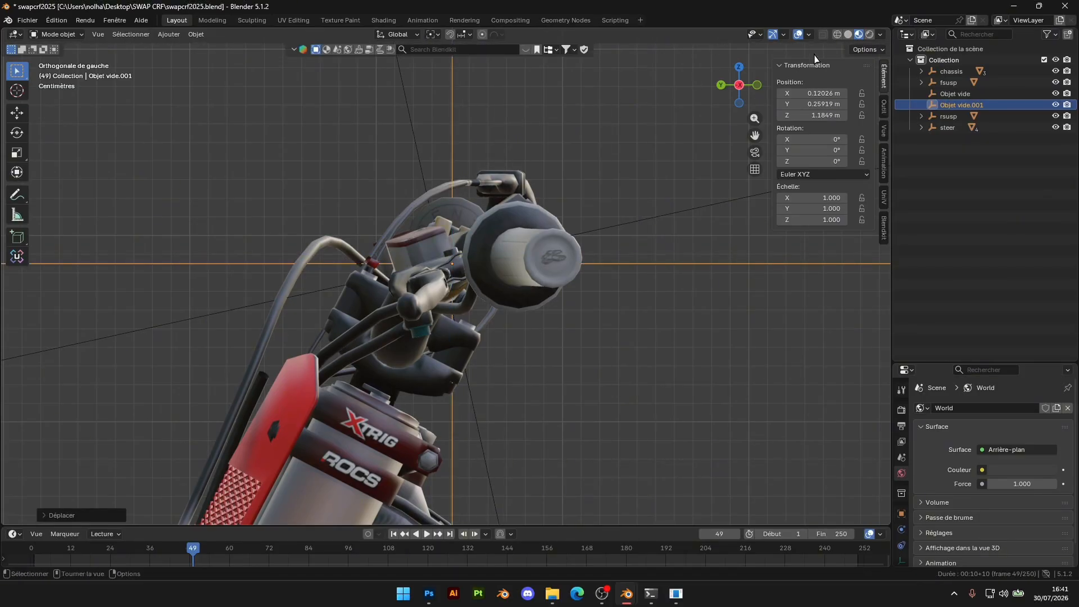
Move the second empty along X onto the clutch lever's pivot bolt in the top view, at about X -0.267 m
{"action": "left_click", "coordinate": [739, 68]}
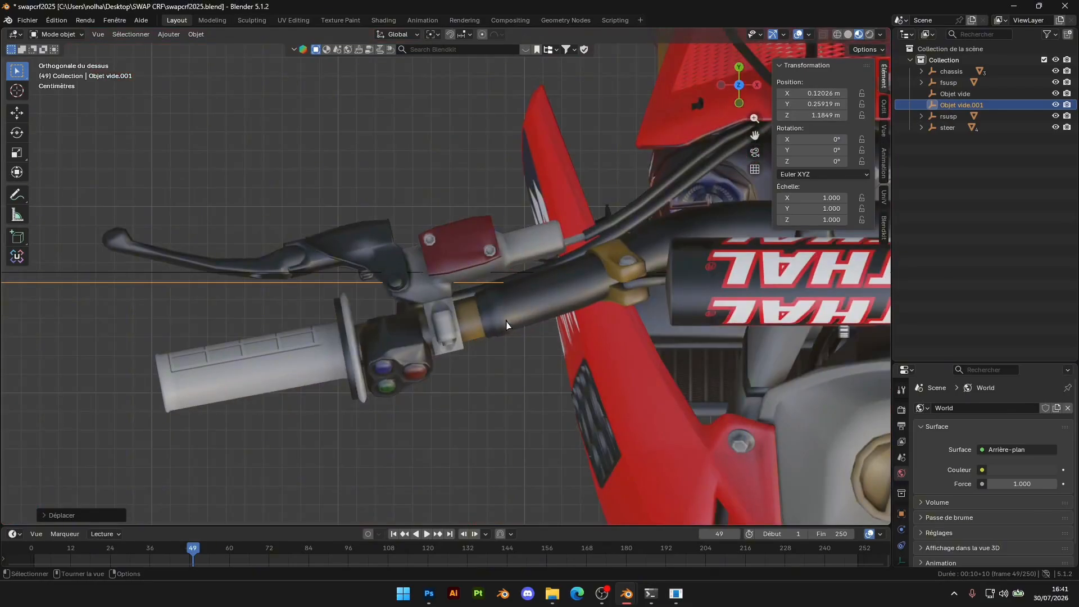
{"action": "key", "text": "g"}
{"action": "key", "text": "x"}
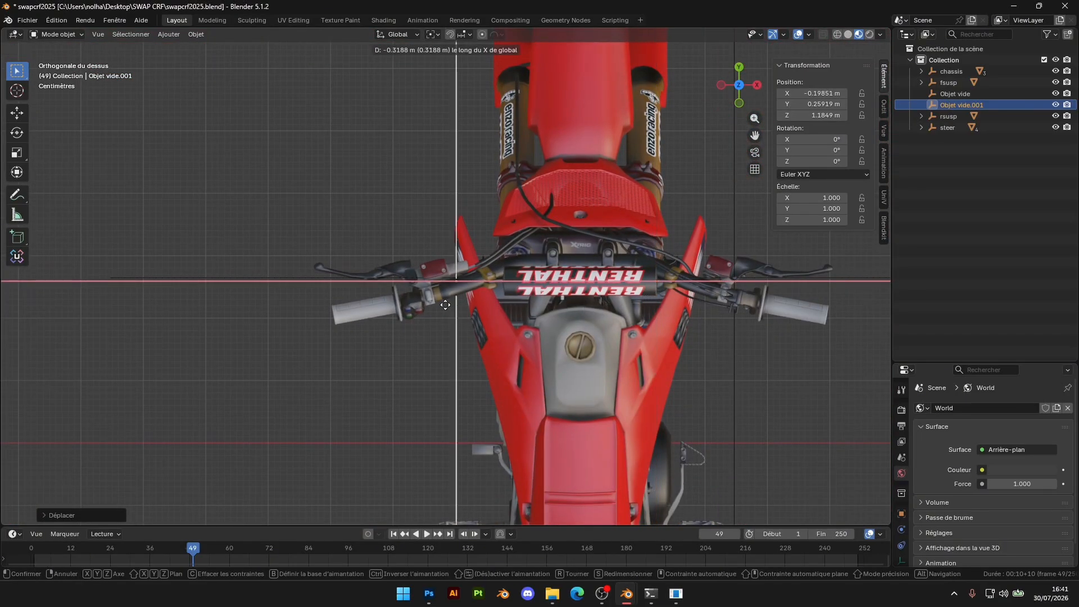
{"action": "left_click", "coordinate": [414, 314]}
{"action": "scroll", "coordinate": [408, 316], "scroll_direction": "up", "scroll_amount": 8}
{"action": "middle_click_drag", "start_coordinate": [408, 316], "coordinate": [584, 292], "text": "shift"}
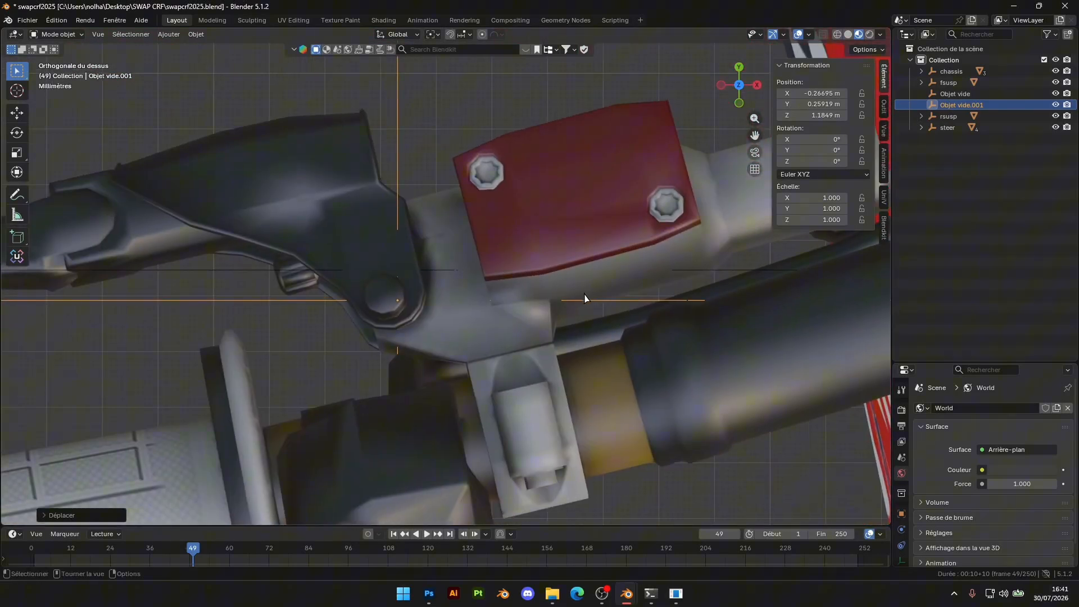
Fine-tune the second empty over the clutch lever's pivot bolt in the top view, at about X -0.269 m and Y 0.260 m
{"action": "key", "text": "g"}
{"action": "key", "text": "x"}
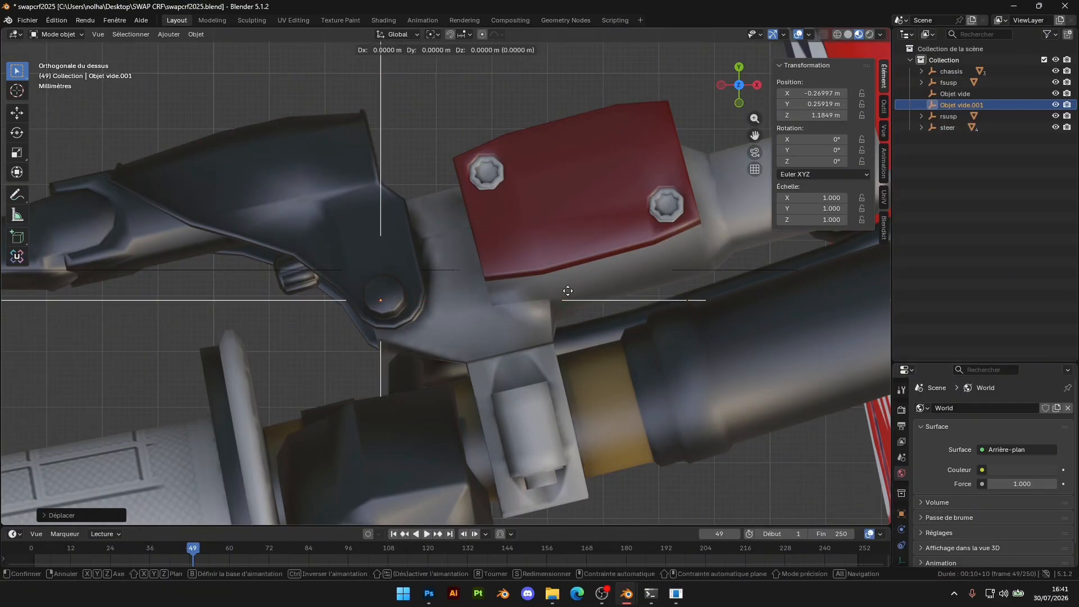
{"action": "key", "text": "y"}
{"action": "left_click", "coordinate": [571, 294]}
{"action": "middle_click_drag", "start_coordinate": [570, 293], "coordinate": [686, 205]}
{"action": "scroll", "coordinate": [686, 205], "scroll_direction": "down", "scroll_amount": 4}
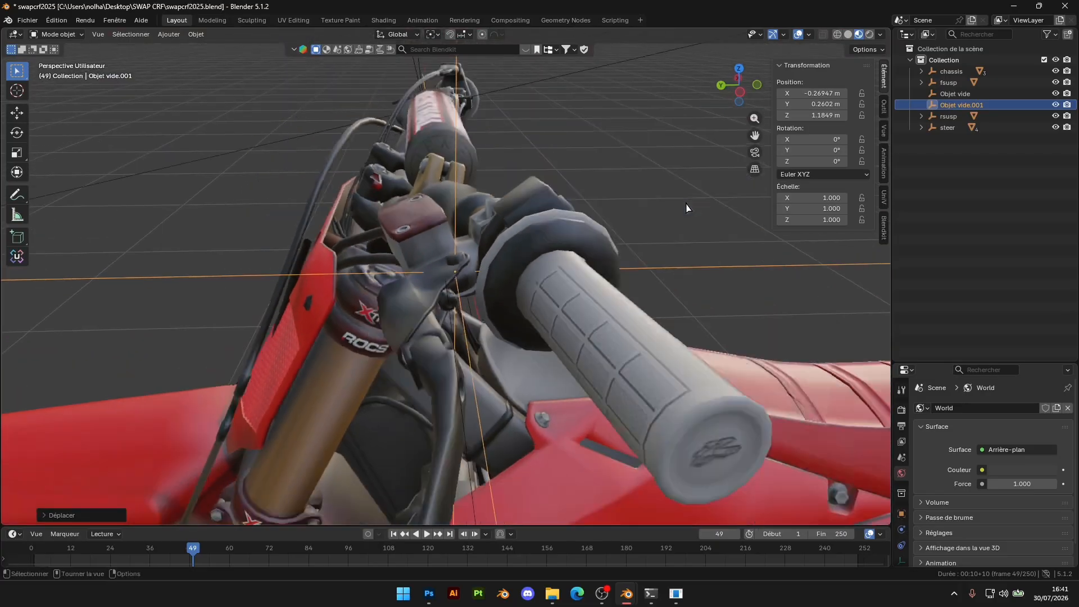
Rotate the second empty about -13.8° around X in the left orthographic view to match the clutch lever's tilt
{"action": "left_click", "coordinate": [739, 100]}
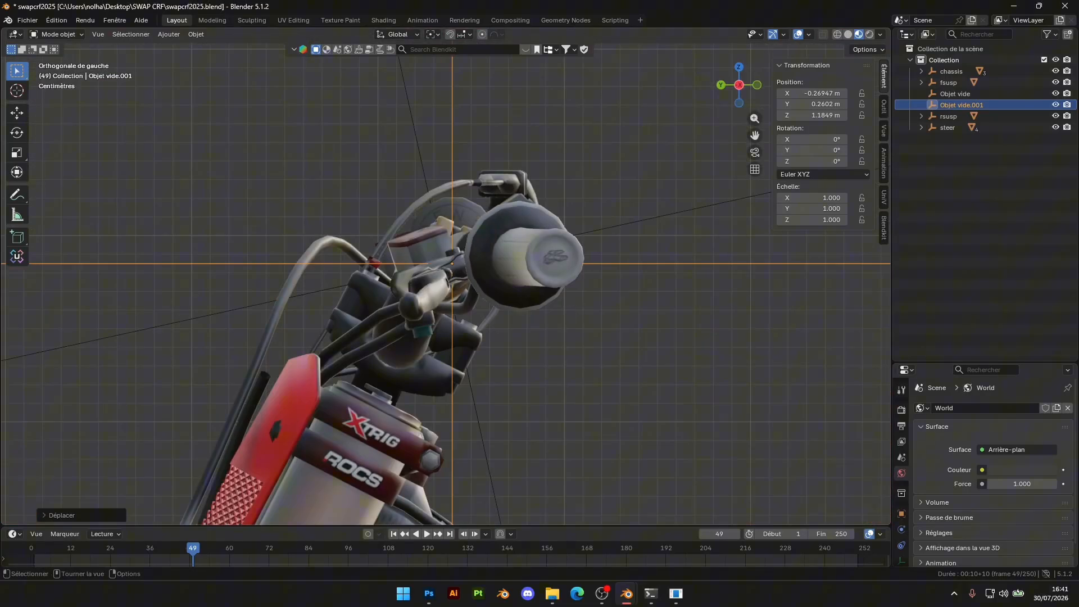
{"action": "key", "text": "r"}
{"action": "left_click", "coordinate": [614, 278]}
Shift the tilted second empty along Z and Y onto the clutch lever's pivot, at about Y 0.258 m and Z 1.182 m
{"action": "key", "text": "g"}
{"action": "key", "text": "z"}
{"action": "left_click", "coordinate": [615, 283]}
{"action": "key", "text": "g"}
{"action": "key", "text": "y"}
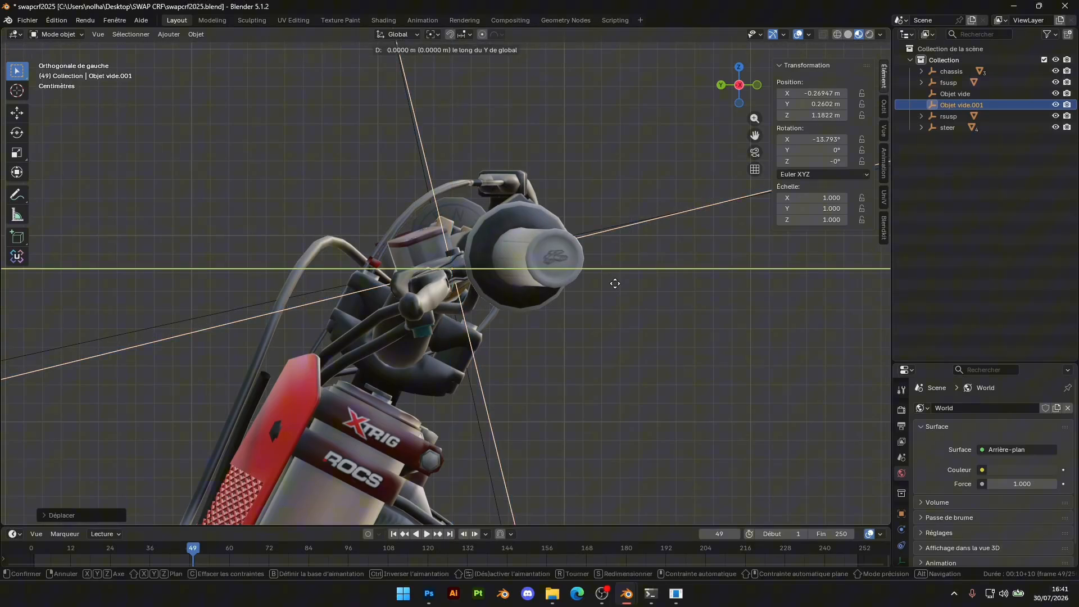
{"action": "left_click", "coordinate": [619, 282]}
Rename the first empty, placed at the brake lever's pivot, as brake_lever
{"action": "scroll", "coordinate": [608, 311], "scroll_direction": "down", "scroll_amount": 5}
{"action": "left_click", "coordinate": [647, 303]}
{"action": "middle_click_drag", "start_coordinate": [647, 303], "coordinate": [690, 370]}
{"action": "left_click", "coordinate": [955, 93]}
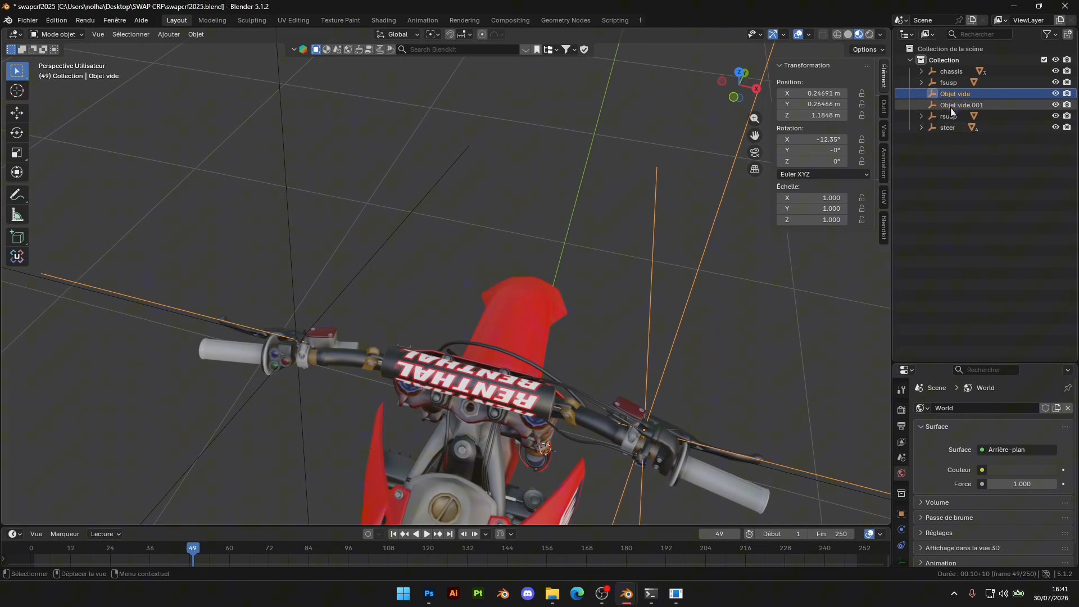
{"action": "double_click", "coordinate": [957, 95]}
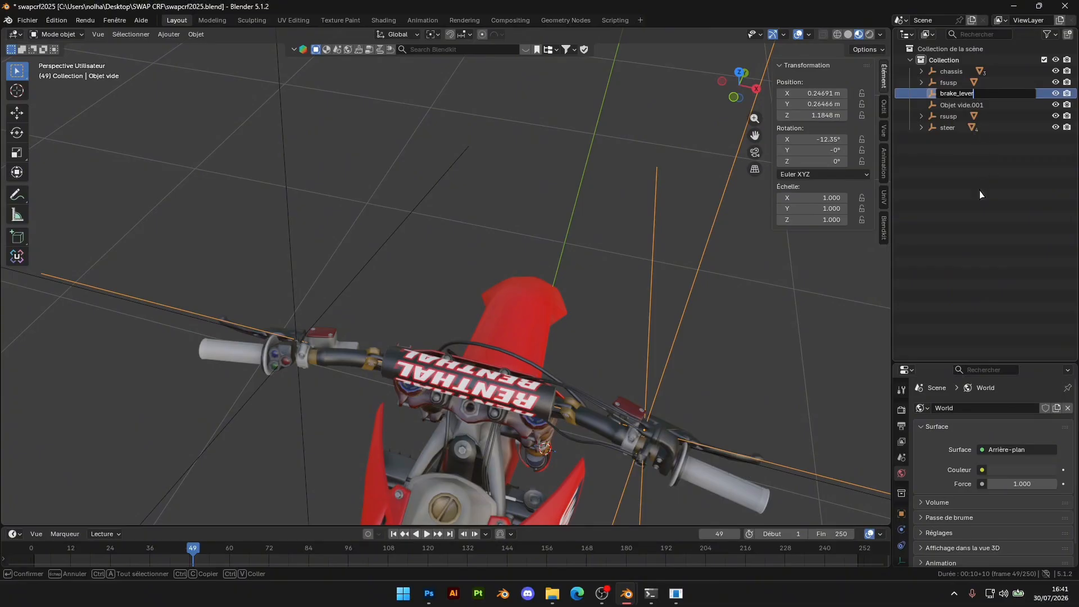
{"action": "key", "text": "Return"}
Parent the brake lever mesh Circle.001 to the brake_lever empty and nest brake_lever under steer
{"action": "left_click", "coordinate": [706, 453]}
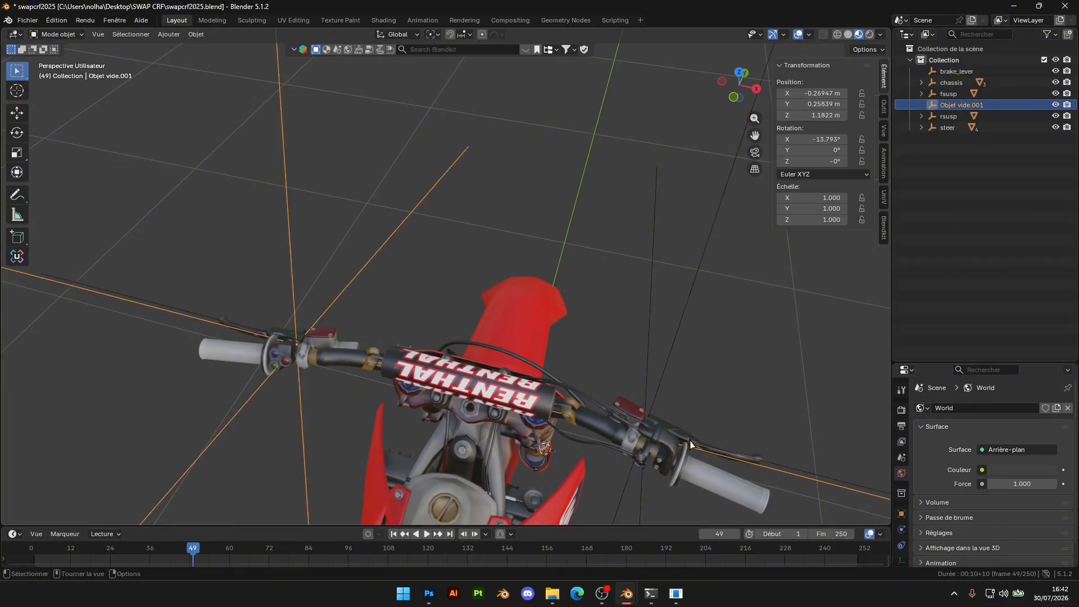
{"action": "left_click", "coordinate": [691, 444]}
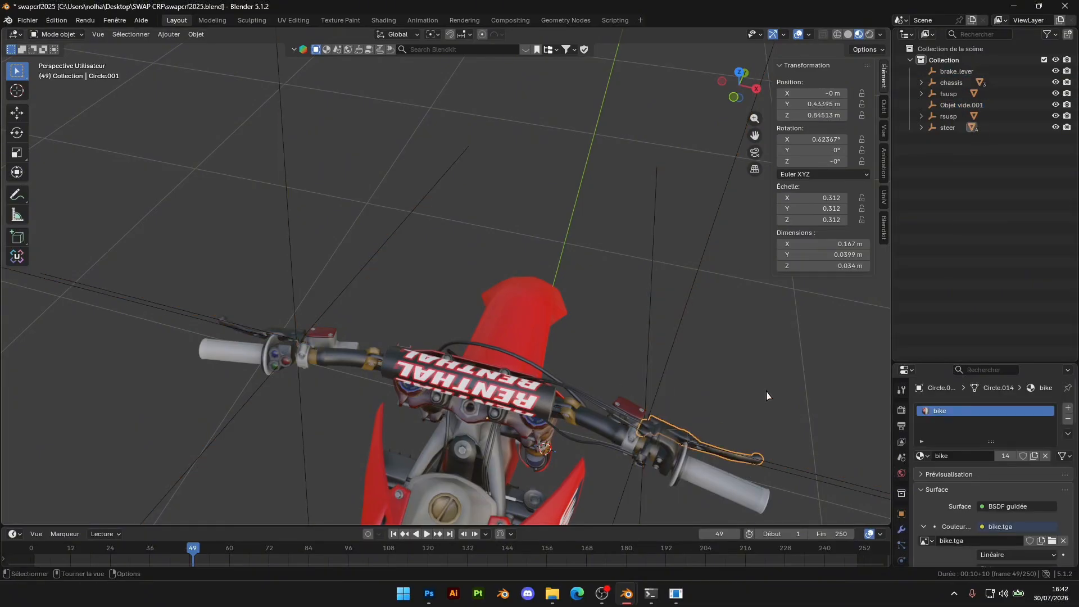
{"action": "left_click", "coordinate": [914, 130]}
{"action": "left_click", "coordinate": [920, 129]}
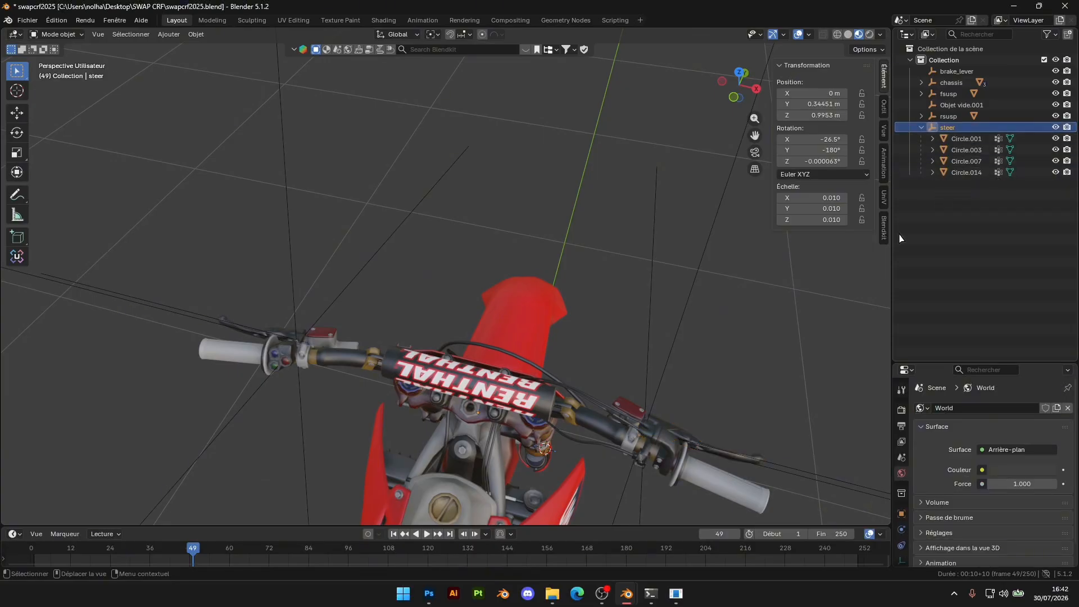
{"action": "left_click", "coordinate": [734, 463]}
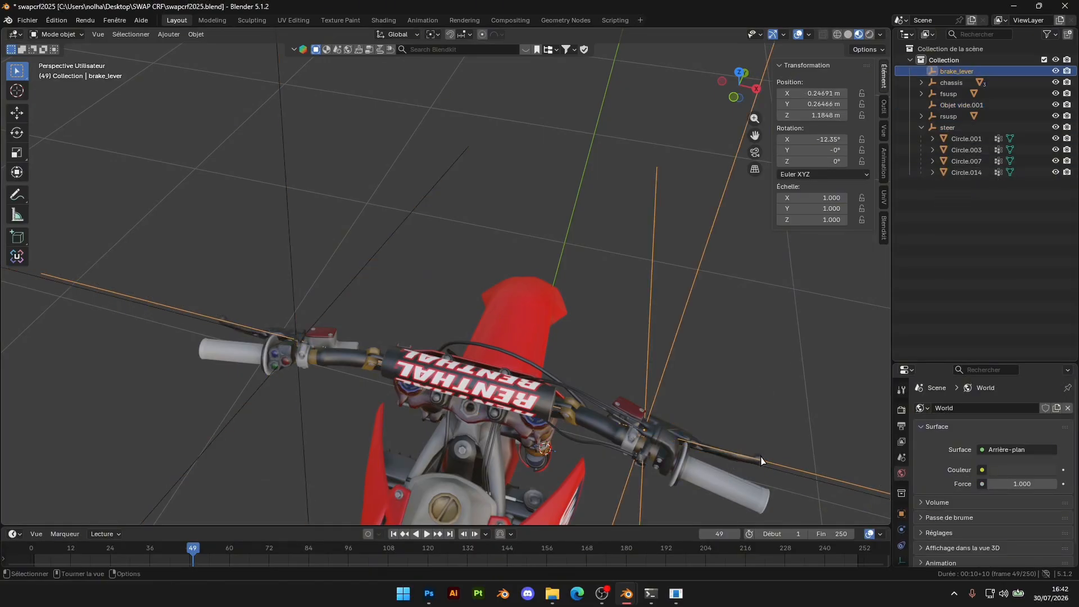
{"action": "left_click", "coordinate": [760, 459]}
{"action": "left_click_drag", "start_coordinate": [968, 141], "coordinate": [948, 128]}
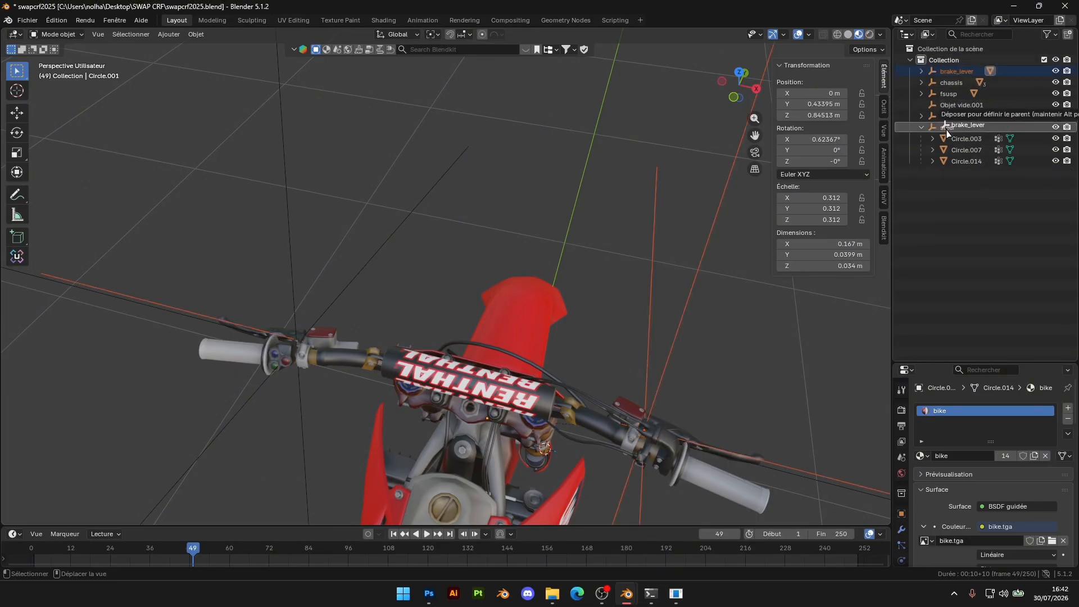
Rename the second empty, placed at the clutch lever's pivot, as clutch_lever
{"action": "middle_click_drag", "start_coordinate": [335, 304], "coordinate": [420, 268]}
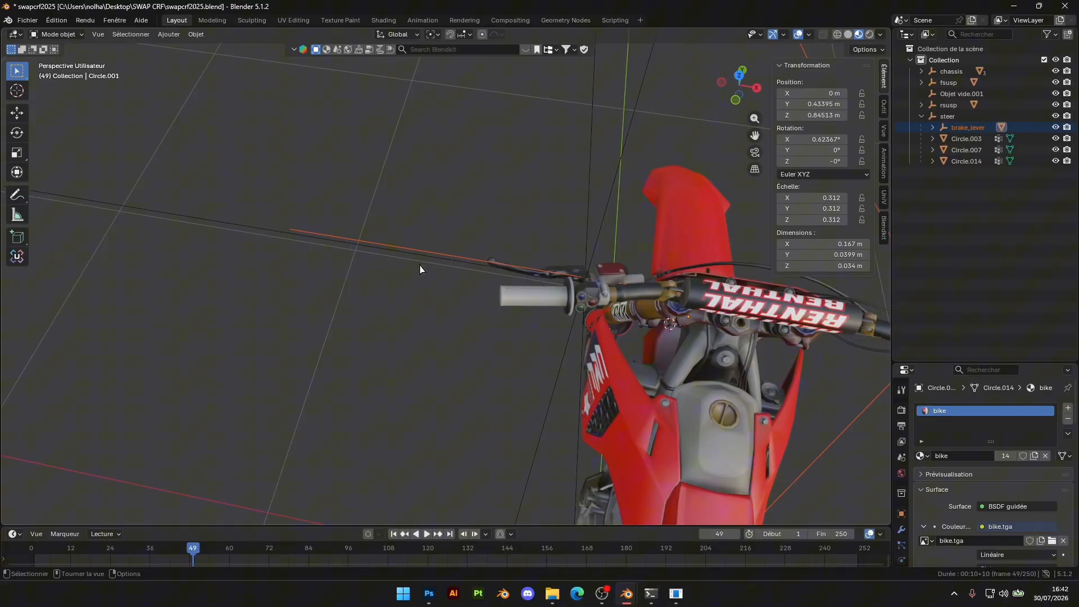
{"action": "left_click", "coordinate": [961, 94]}
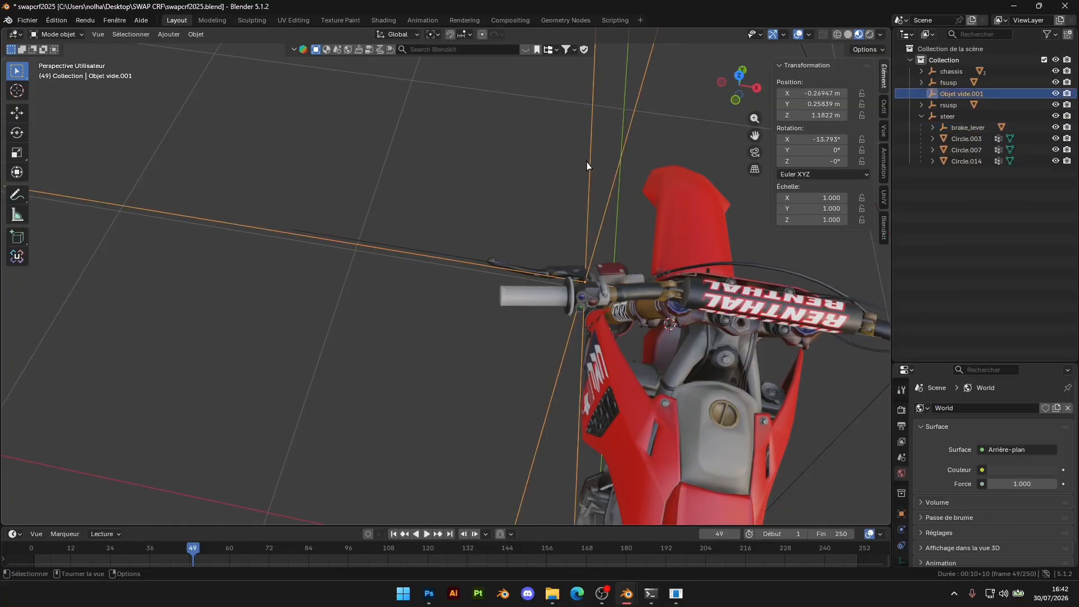
{"action": "double_click", "coordinate": [963, 94]}
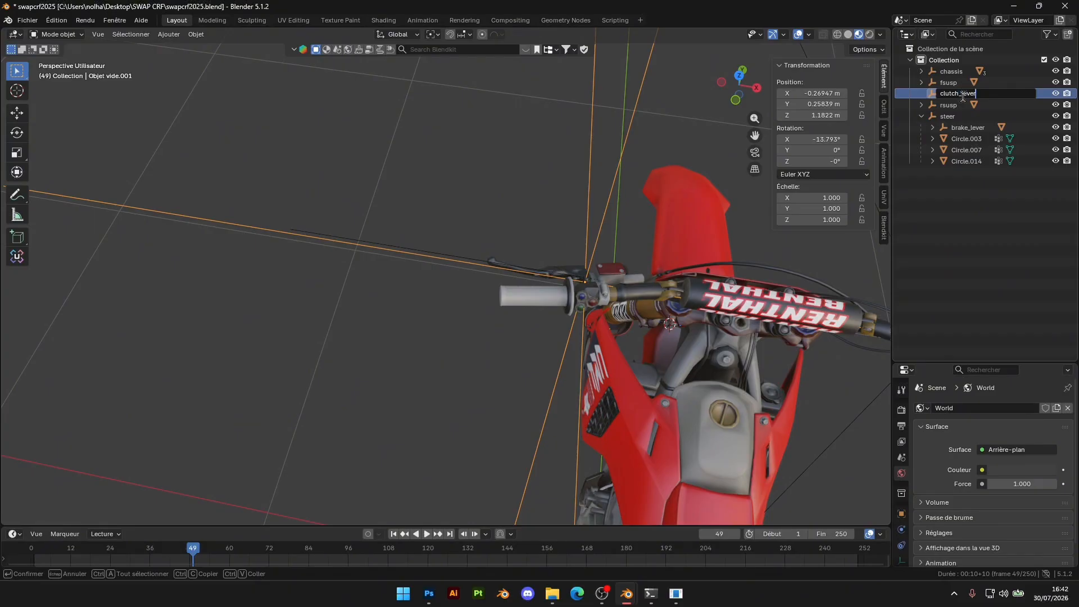
{"action": "key", "text": "Return"}
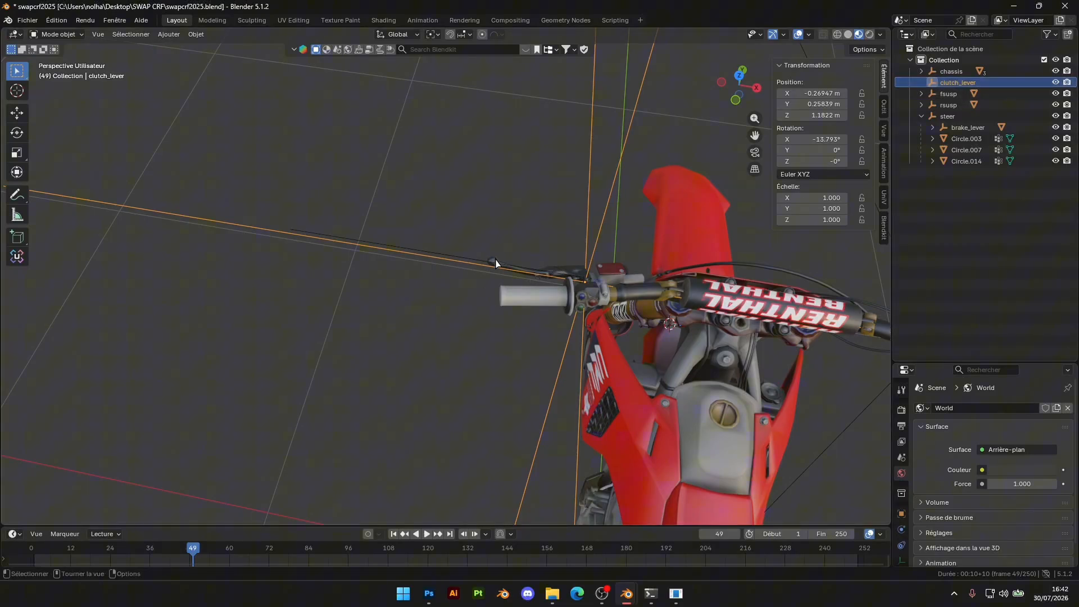
Parent the clutch lever mesh Circle.003 to the clutch_lever empty, nest clutch_lever under steer, and collapse the hierarchy
{"action": "left_click", "coordinate": [495, 264]}
{"action": "left_click_drag", "start_coordinate": [958, 140], "coordinate": [945, 121]}
{"action": "left_click", "coordinate": [921, 94]}
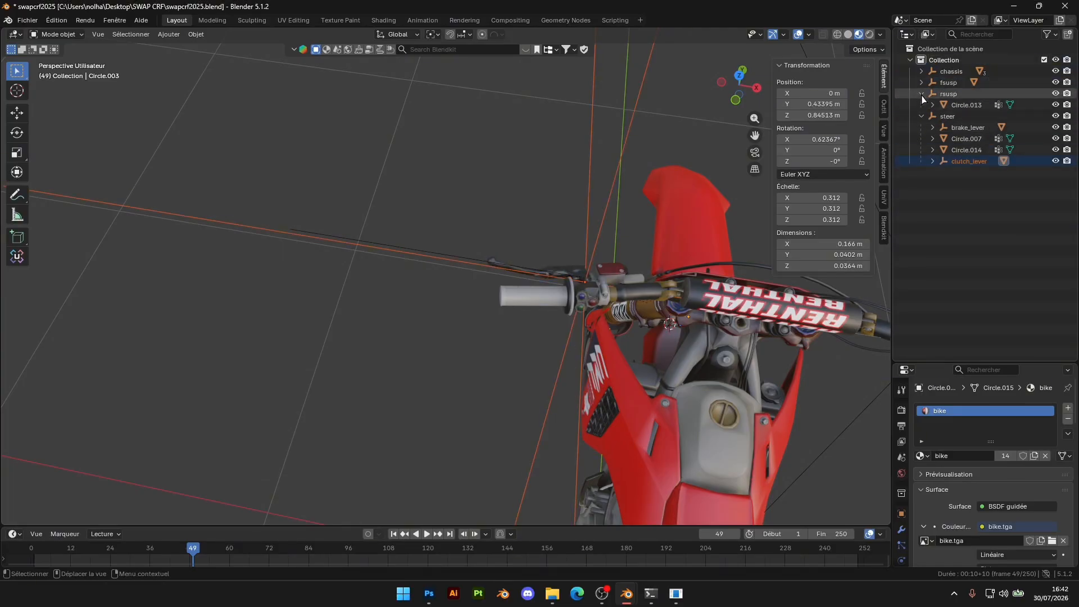
{"action": "left_click", "coordinate": [921, 94]}
{"action": "left_click", "coordinate": [922, 105]}
Examine the whole bike model from the side, including the exhaust and engine, and glance at the 2025 CRF450.psd texture in Photoshop
{"action": "scroll", "coordinate": [723, 259], "scroll_direction": "down", "scroll_amount": 5}
{"action": "middle_click_drag", "start_coordinate": [724, 259], "coordinate": [633, 277]}
{"action": "scroll", "coordinate": [569, 300], "scroll_direction": "up", "scroll_amount": 5}
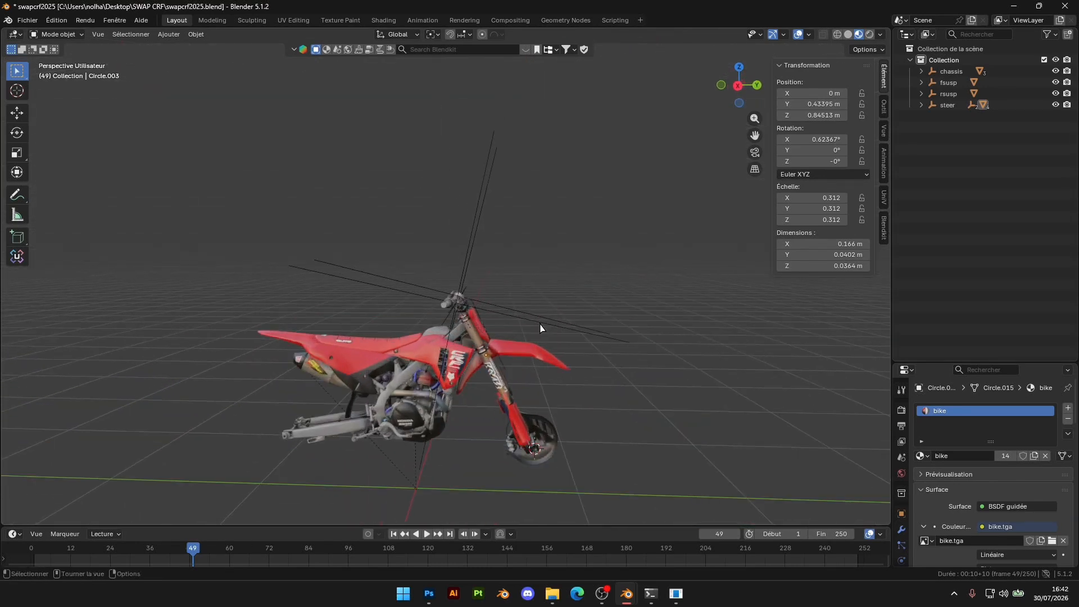
{"action": "scroll", "coordinate": [398, 347], "scroll_direction": "down", "scroll_amount": 2}
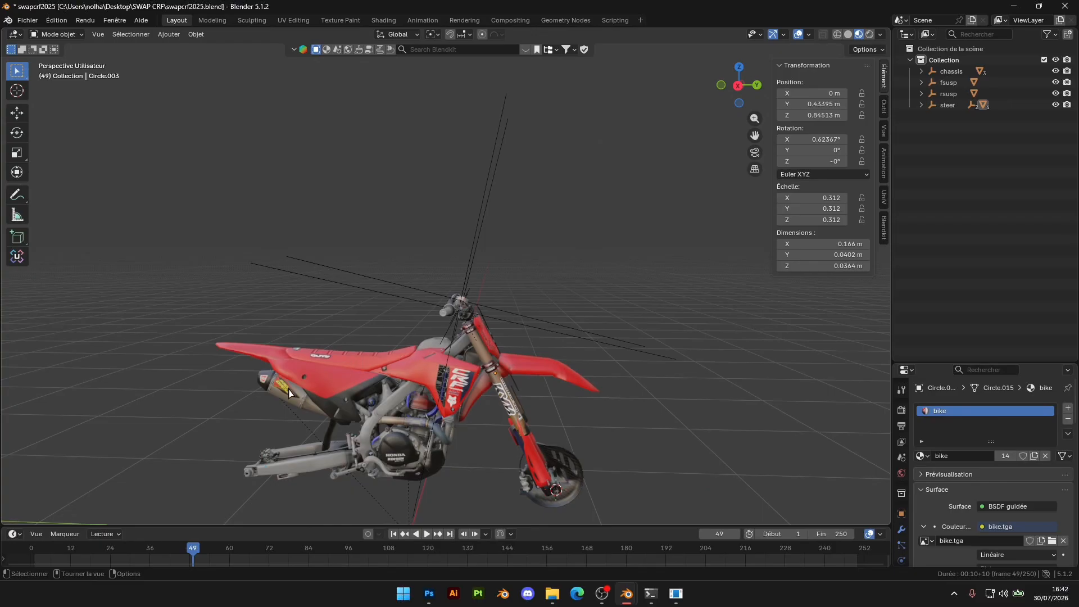
{"action": "middle_click_drag", "start_coordinate": [422, 430], "coordinate": [463, 315], "text": "shift"}
{"action": "scroll", "coordinate": [471, 321], "scroll_direction": "up", "scroll_amount": 6}
{"action": "scroll", "coordinate": [475, 335], "scroll_direction": "down", "scroll_amount": 6}
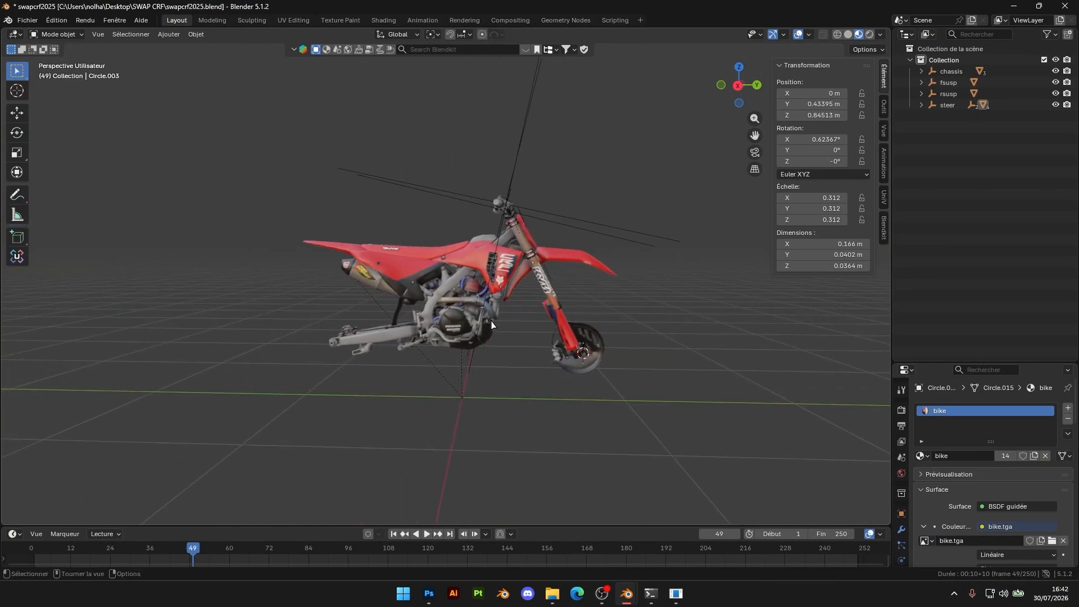
{"action": "scroll", "coordinate": [439, 353], "scroll_direction": "up", "scroll_amount": 4}
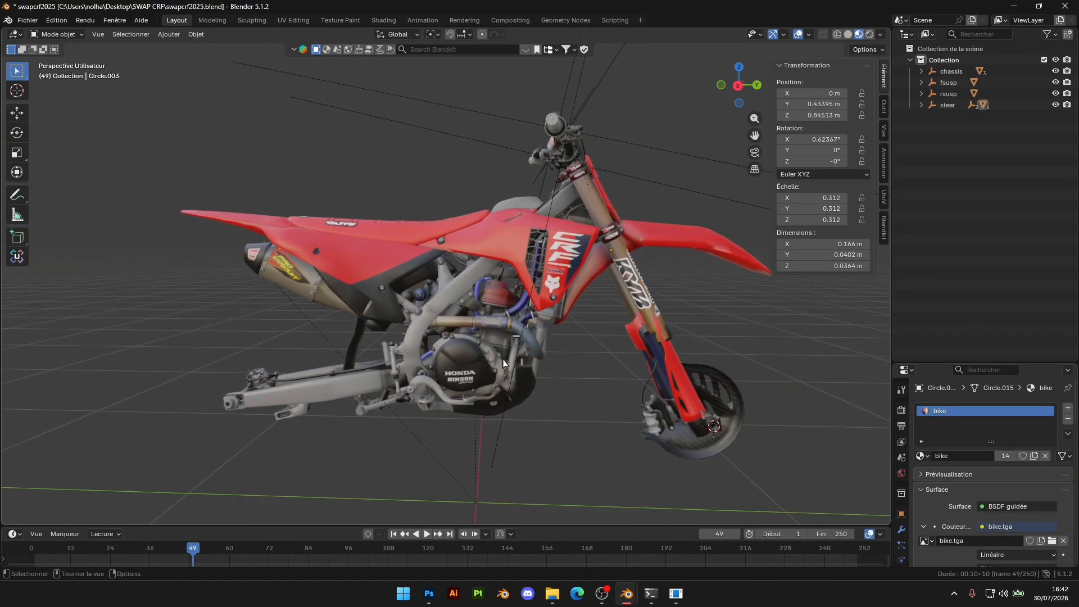
{"action": "left_click", "coordinate": [429, 594]}
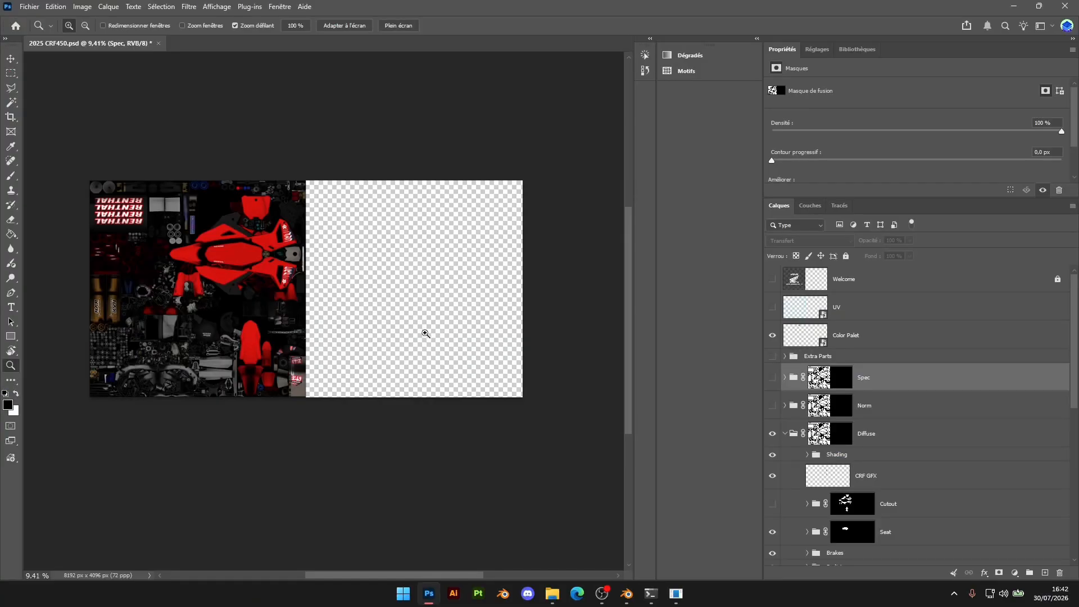
{"action": "key", "text": "alt+Tab"}
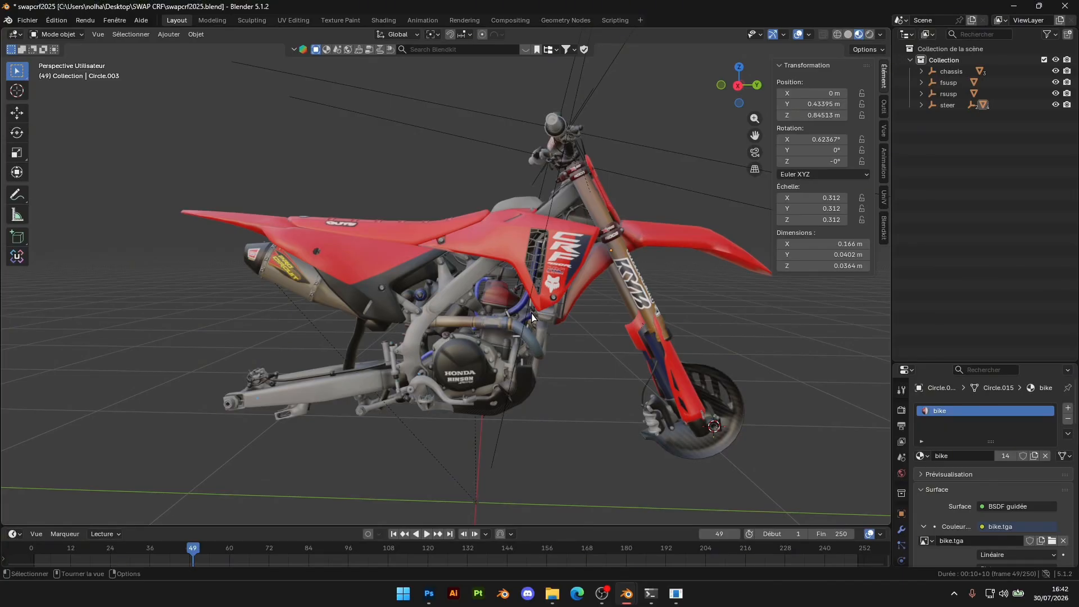
{"action": "middle_click_drag", "start_coordinate": [438, 317], "coordinate": [496, 317]}
{"action": "scroll", "coordinate": [522, 332], "scroll_direction": "up", "scroll_amount": 5}
{"action": "scroll", "coordinate": [522, 333], "scroll_direction": "down", "scroll_amount": 6}
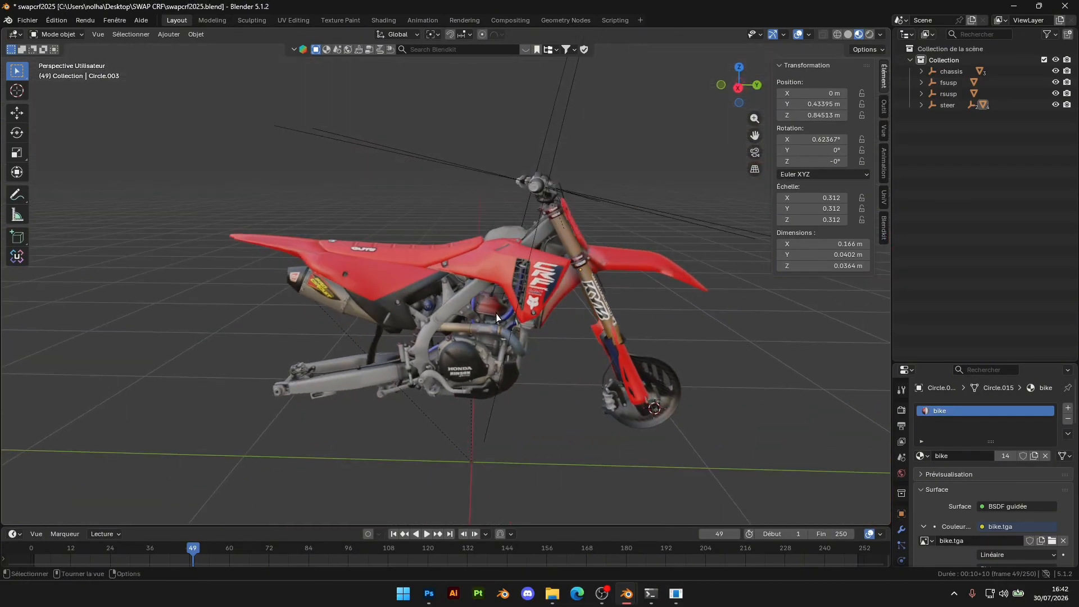
Switch to the other Blender window holding the vented plate file and close it
{"action": "mouse_move", "coordinate": [630, 597]}
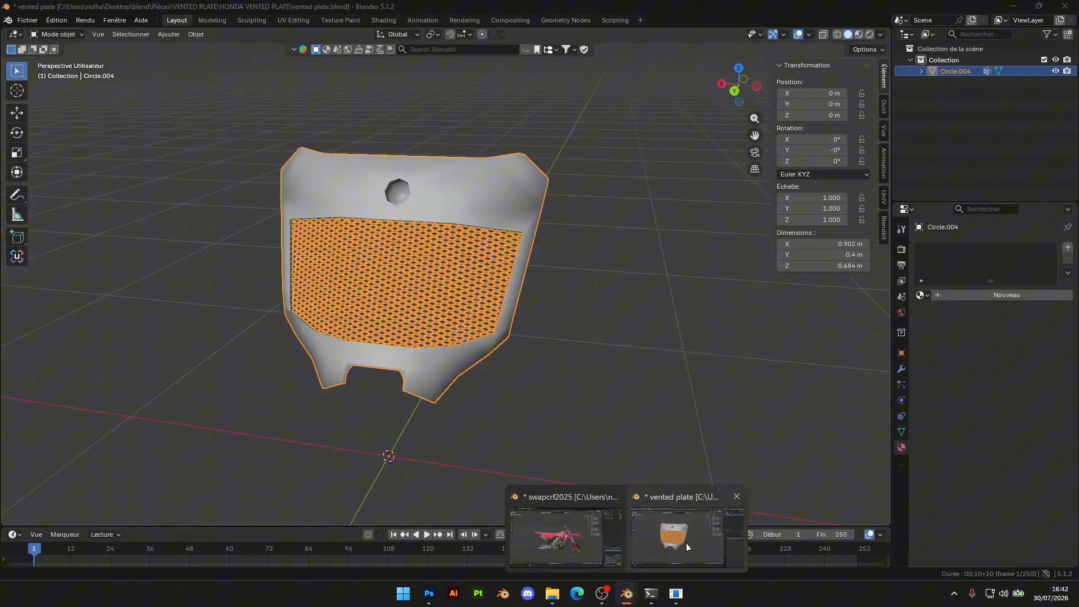
{"action": "left_click", "coordinate": [687, 546]}
{"action": "left_click", "coordinate": [1065, 6]}
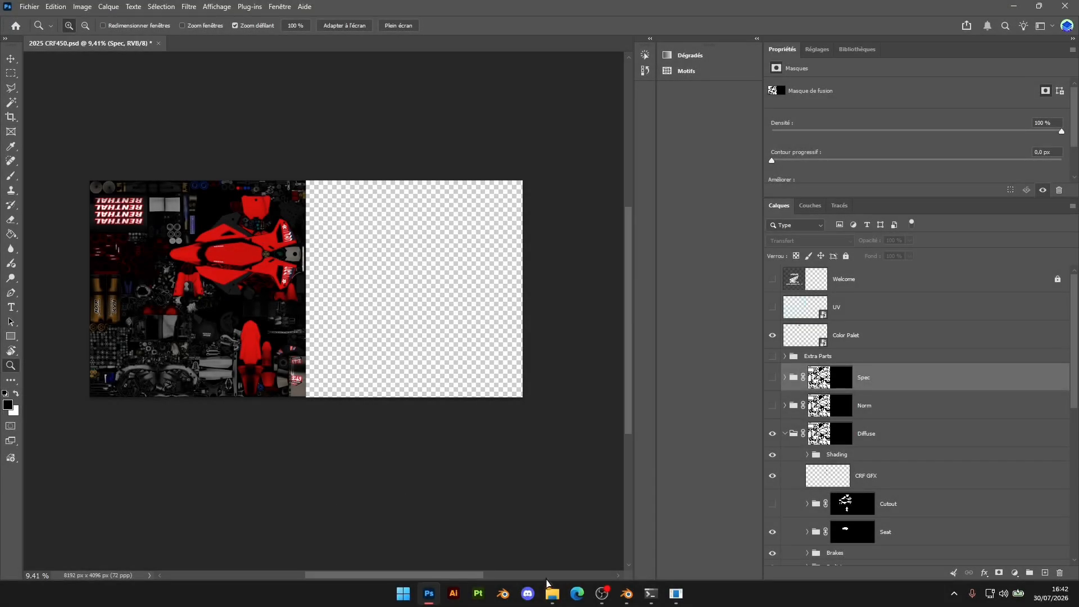
Switch to File Explorer and browse from the desktop through blend full to the ! parts folder
{"action": "left_click", "coordinate": [633, 540]}
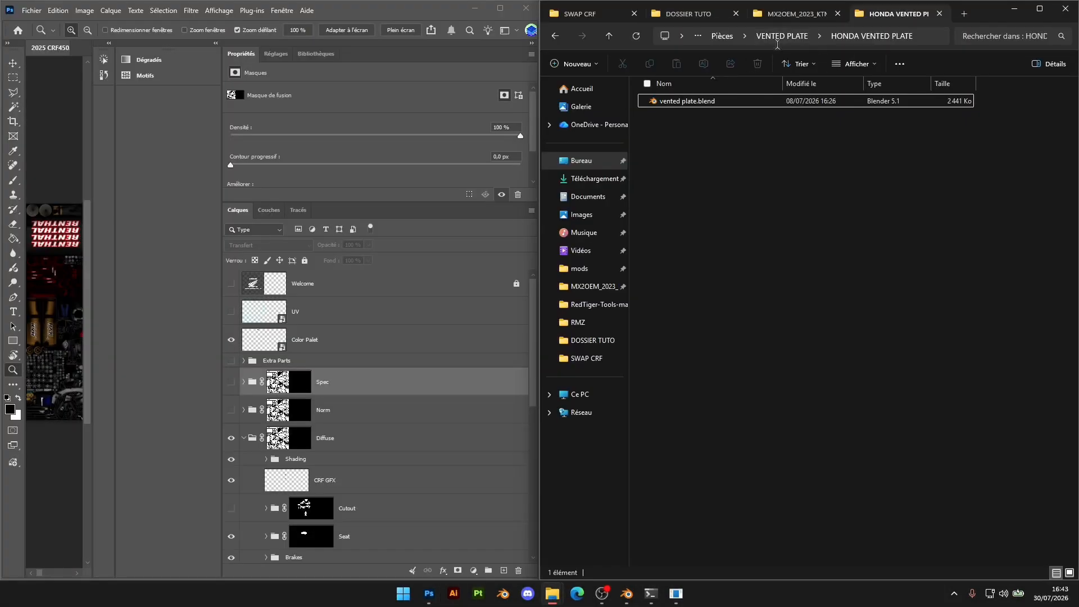
{"action": "left_click", "coordinate": [779, 38]}
{"action": "left_click", "coordinate": [599, 161]}
{"action": "left_click", "coordinate": [762, 368]}
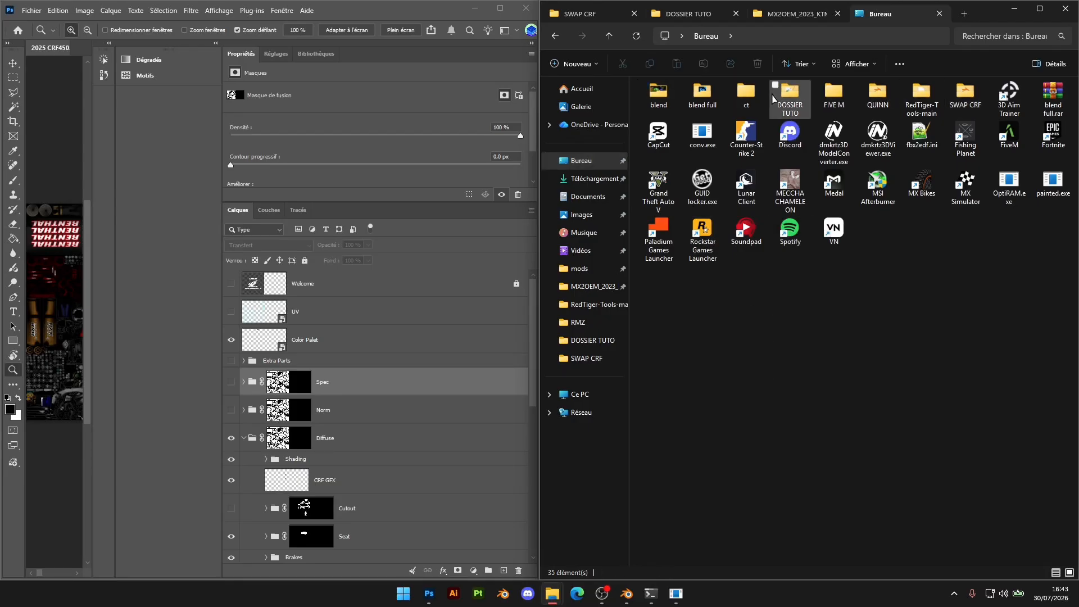
{"action": "double_click", "coordinate": [702, 93]}
{"action": "left_click", "coordinate": [674, 133]}
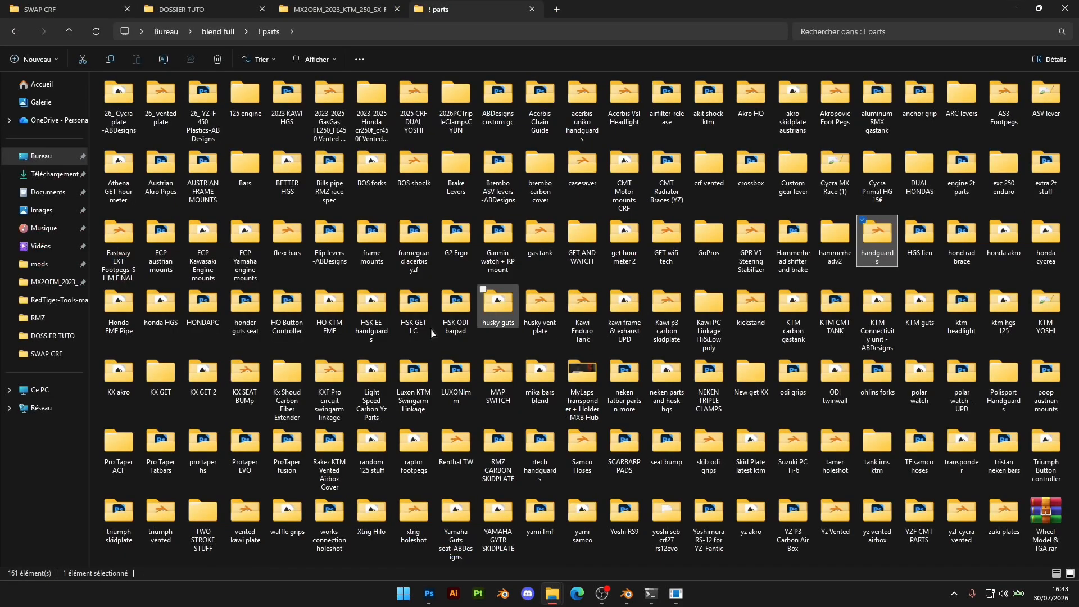
Open peecee.psd from the HONDAPC folder in Photoshop and enlarge its window to view the exhaust texture
{"action": "double_click", "coordinate": [202, 306]}
{"action": "double_click", "coordinate": [170, 118]}
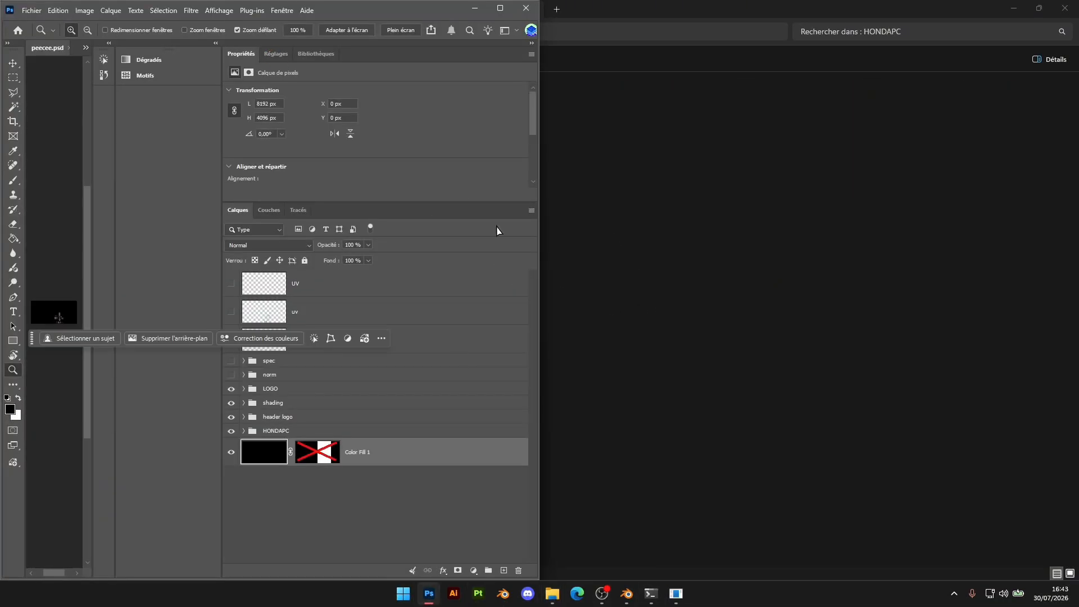
{"action": "left_click", "coordinate": [500, 8]}
{"action": "scroll", "coordinate": [320, 296], "scroll_direction": "up", "scroll_amount": 11, "text": "alt"}
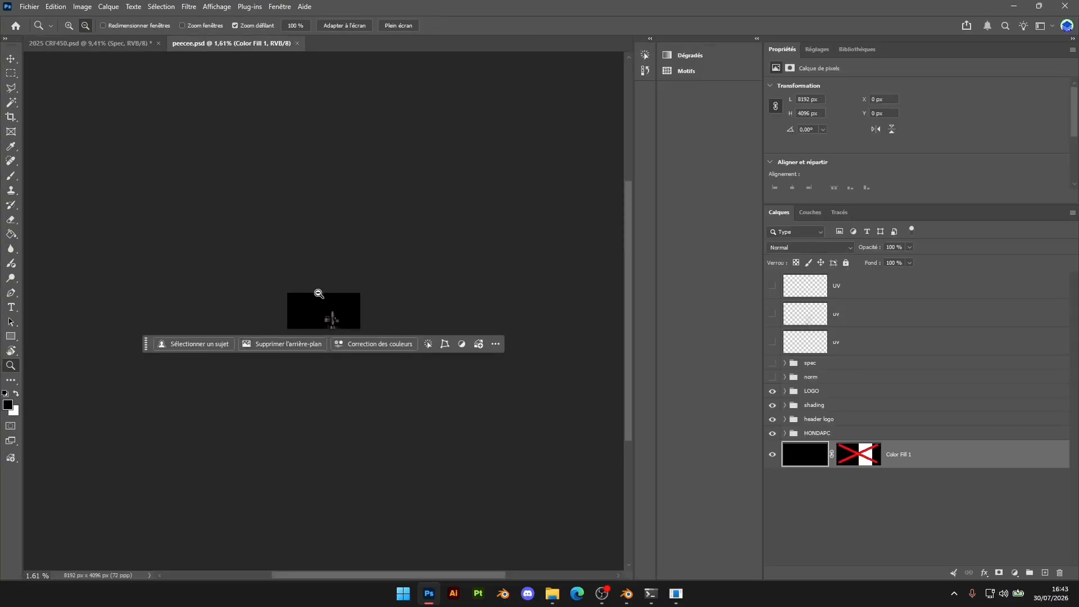
{"action": "scroll", "coordinate": [324, 274], "scroll_direction": "up", "scroll_amount": 5, "text": "alt"}
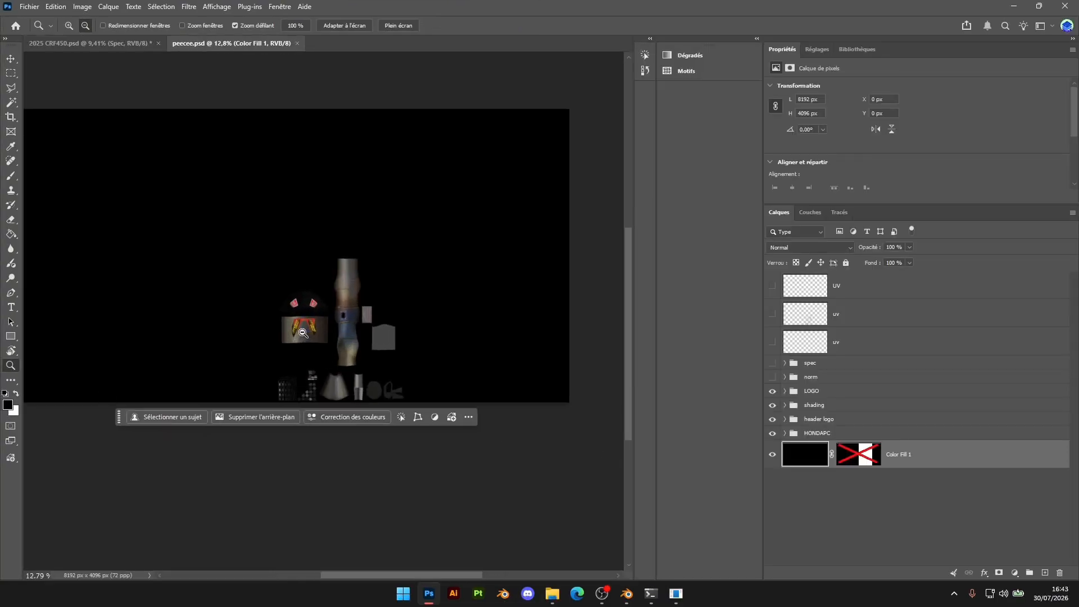
Group all layers of peecee.psd, from the UV layer down to Color Fill 1, into one group named honda pc
{"action": "left_click", "coordinate": [787, 432]}
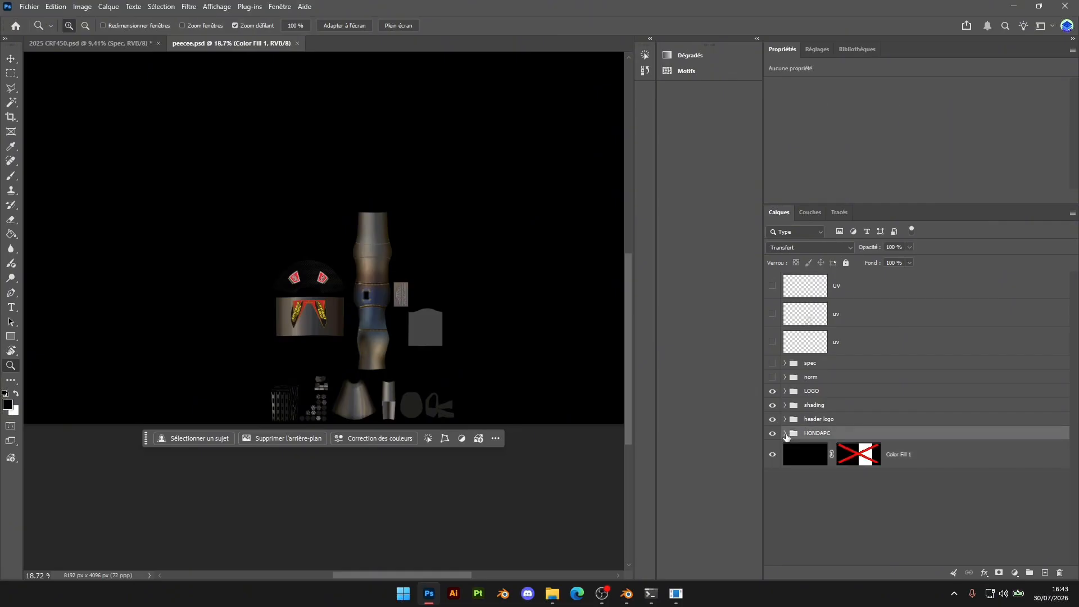
{"action": "left_click", "coordinate": [785, 433]}
{"action": "left_click", "coordinate": [785, 436]}
{"action": "left_click", "coordinate": [816, 470]}
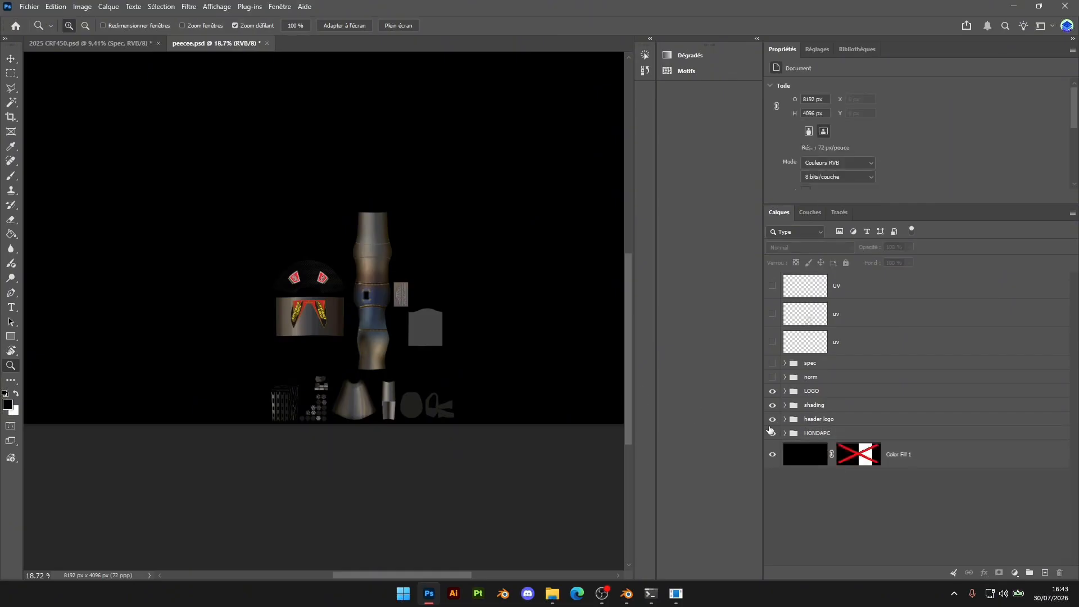
{"action": "left_click", "coordinate": [956, 465]}
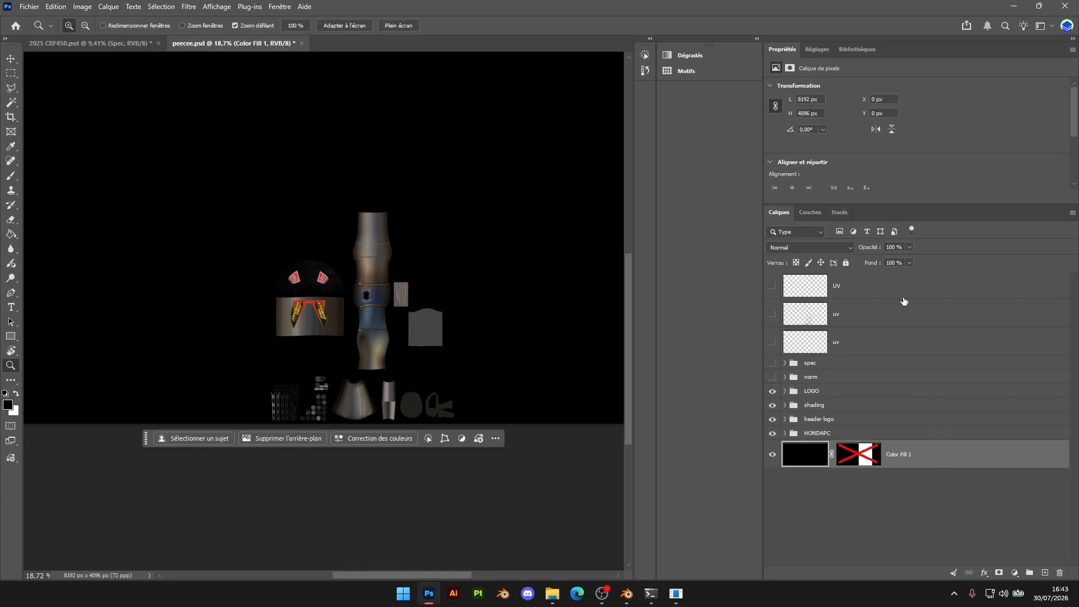
{"action": "left_click", "coordinate": [883, 295], "text": "shift"}
{"action": "left_click_drag", "start_coordinate": [1004, 567], "coordinate": [1029, 572]}
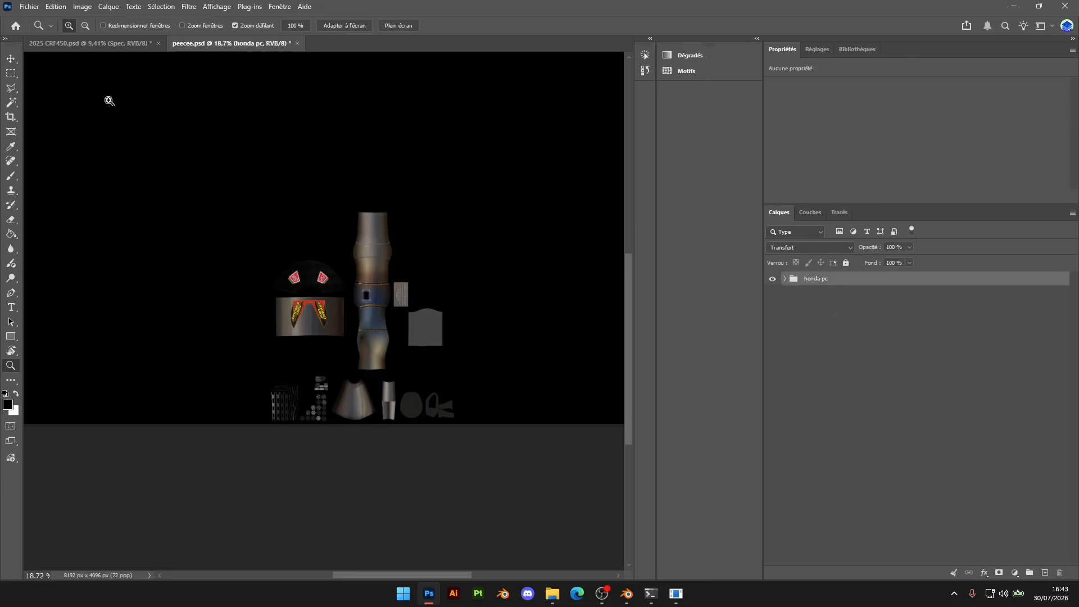
{"action": "left_click", "coordinate": [11, 59]}
{"action": "scroll", "coordinate": [287, 248], "scroll_direction": "down", "scroll_amount": 2}
{"action": "scroll", "coordinate": [413, 284], "scroll_direction": "down", "scroll_amount": 7, "text": "alt"}
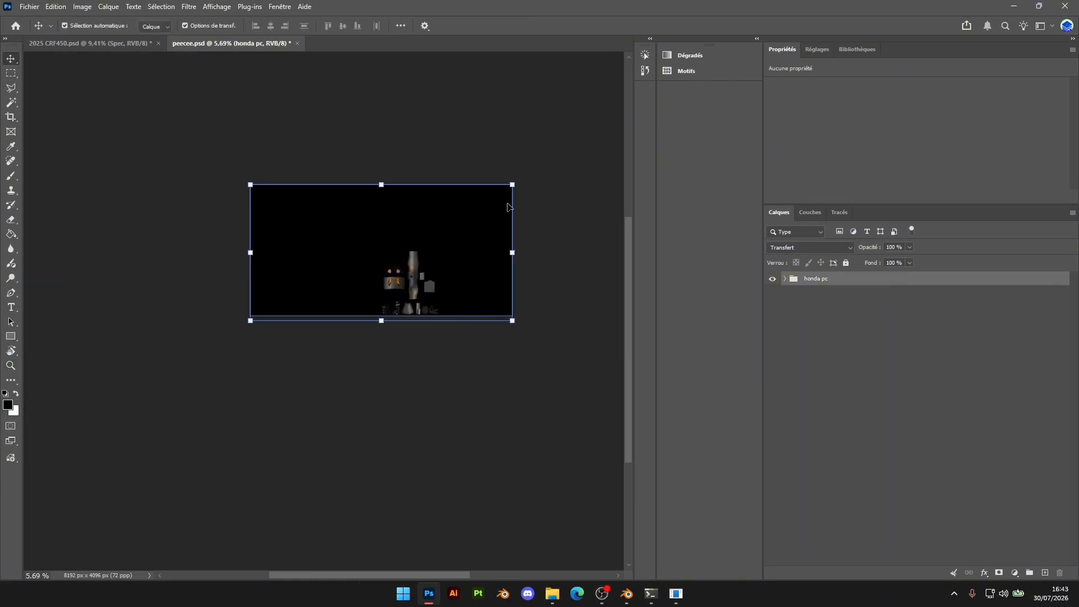
{"action": "key", "text": "ctrl+t"}
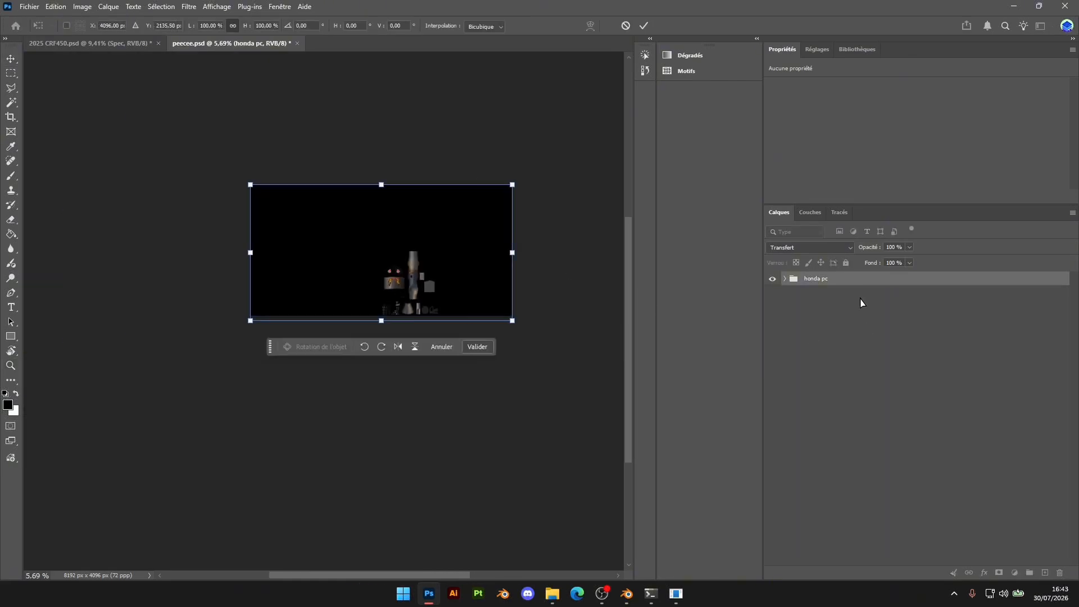
{"action": "key", "text": "Escape"}
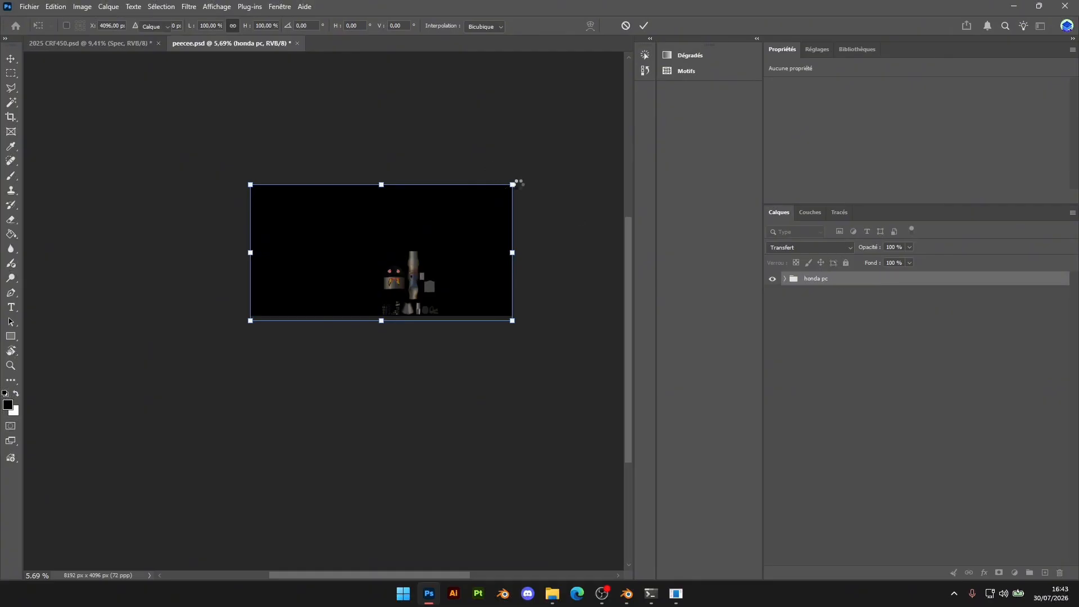
{"action": "left_click_drag", "start_coordinate": [511, 184], "coordinate": [347, 270]}
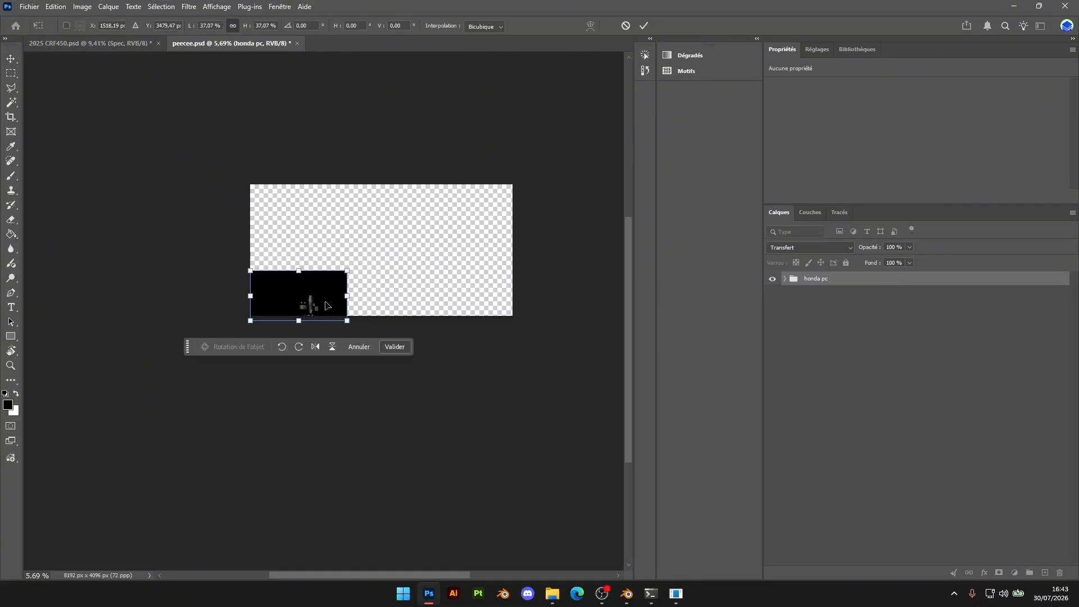
{"action": "key", "text": "ctrl+z"}
{"action": "key", "text": "Escape"}
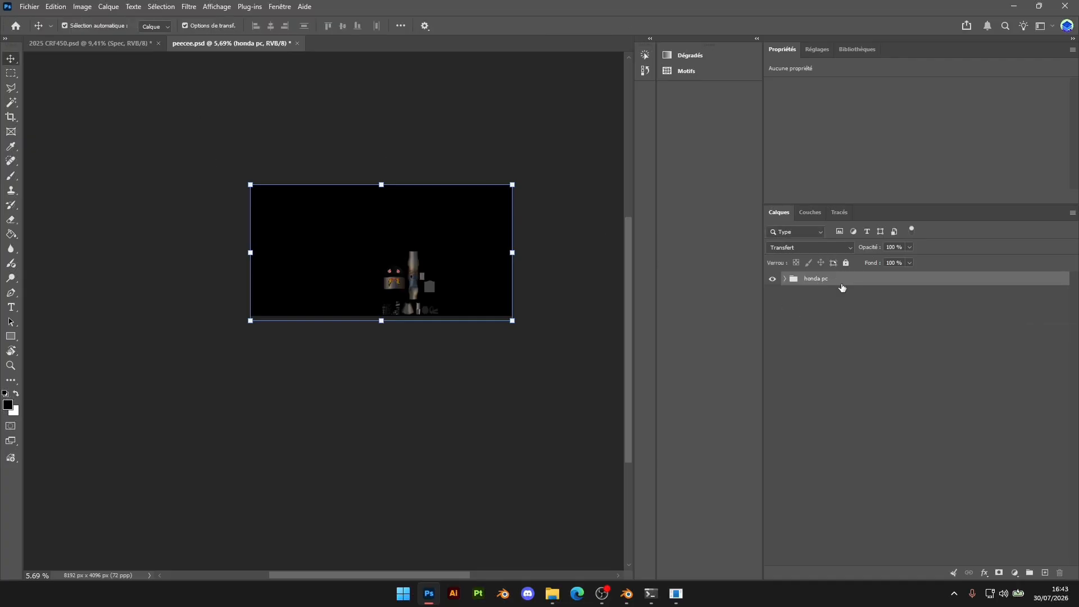
Copy the honda pc group into 2025 CRF450.psd at the top of the layer stack and scale it to about 44%
{"action": "left_click_drag", "start_coordinate": [856, 284], "coordinate": [453, 278]}
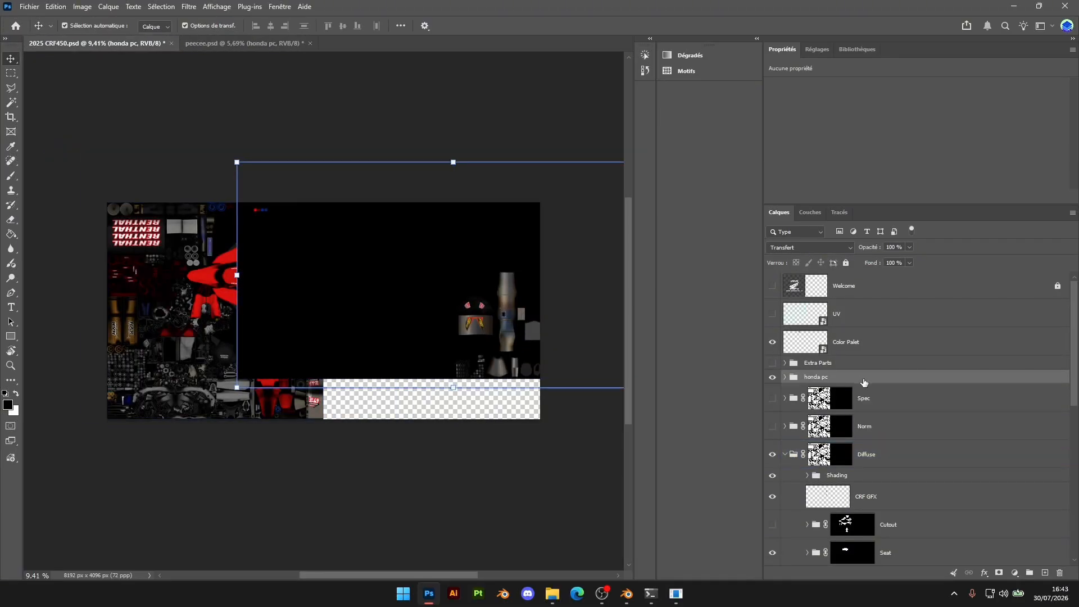
{"action": "left_click_drag", "start_coordinate": [821, 380], "coordinate": [781, 305]}
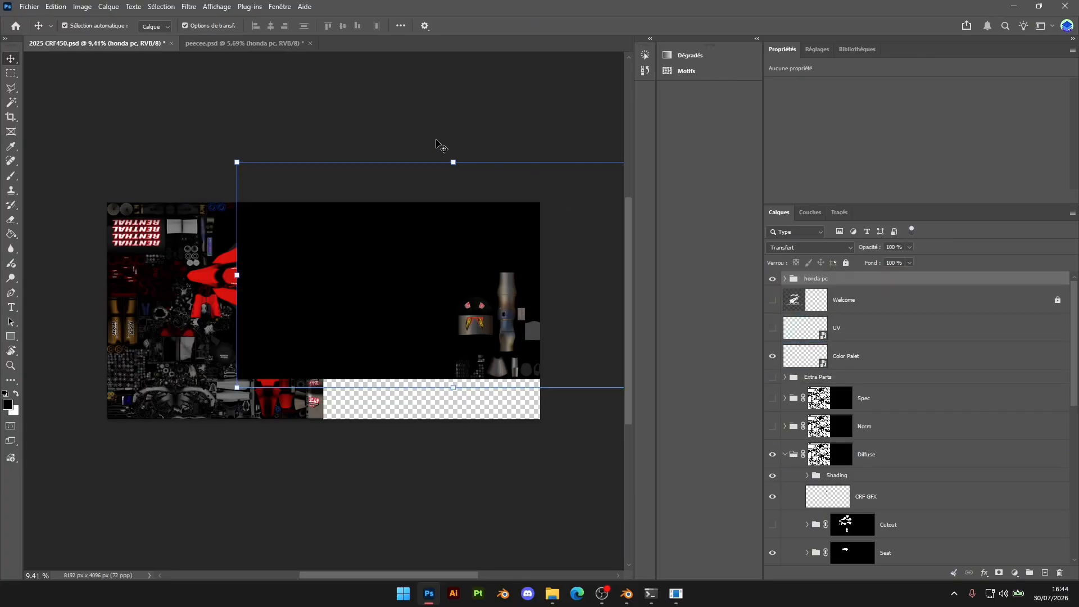
{"action": "left_click_drag", "start_coordinate": [449, 201], "coordinate": [452, 286]}
{"action": "left_click_drag", "start_coordinate": [492, 350], "coordinate": [482, 263]}
{"action": "scroll", "coordinate": [536, 226], "scroll_direction": "up", "scroll_amount": 5, "text": "alt"}
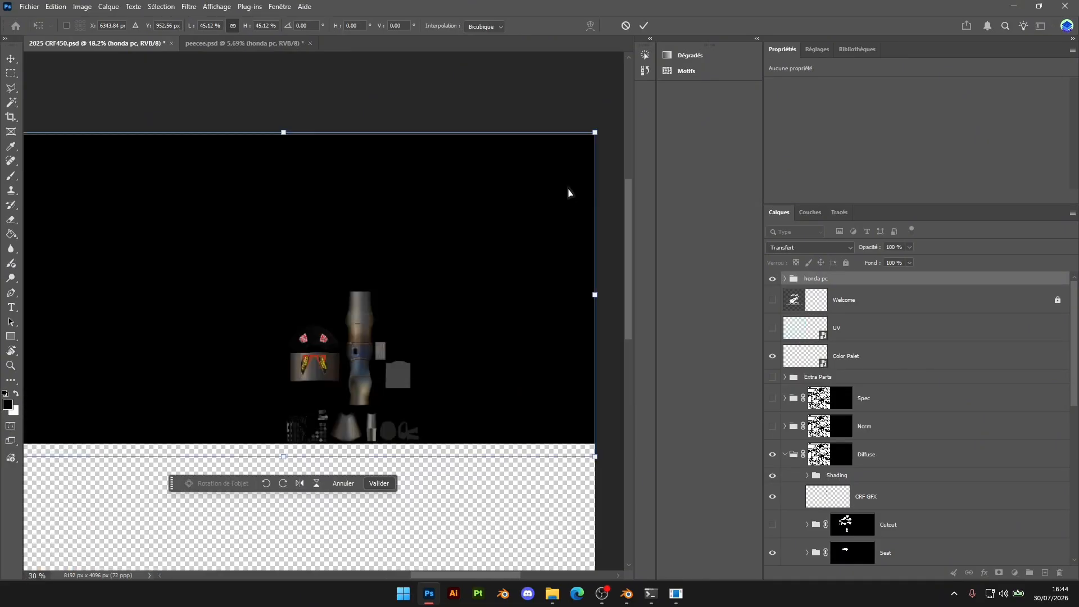
{"action": "left_click_drag", "start_coordinate": [595, 133], "coordinate": [586, 142]}
{"action": "left_click_drag", "start_coordinate": [508, 219], "coordinate": [515, 211]}
Expand the honda pc group and hide its Color Fill 1 layer
{"action": "left_click", "coordinate": [783, 280]}
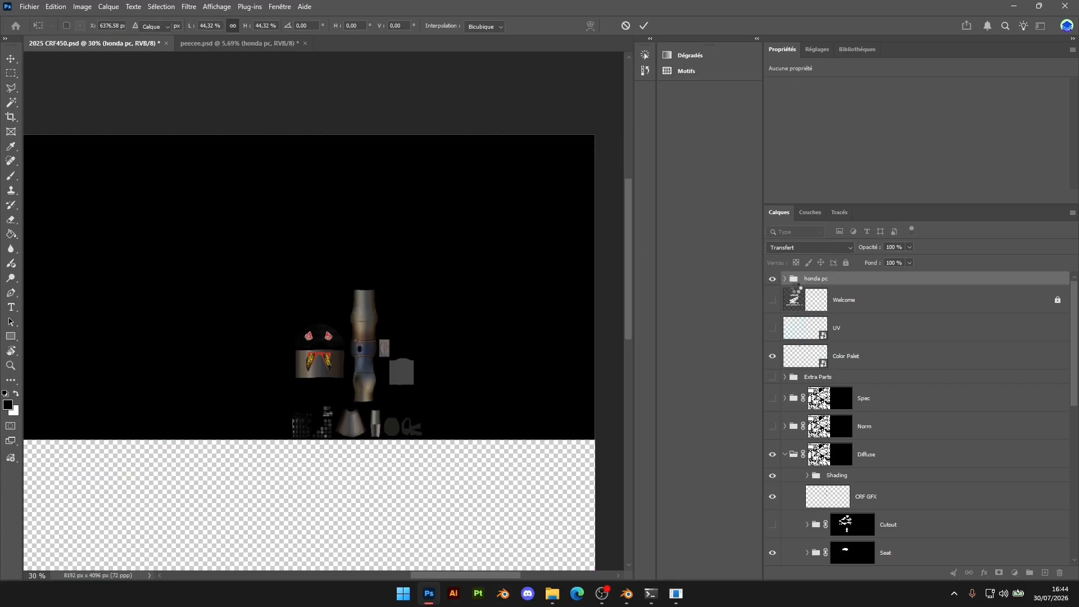
{"action": "scroll", "coordinate": [819, 495], "scroll_direction": "down", "scroll_amount": 3}
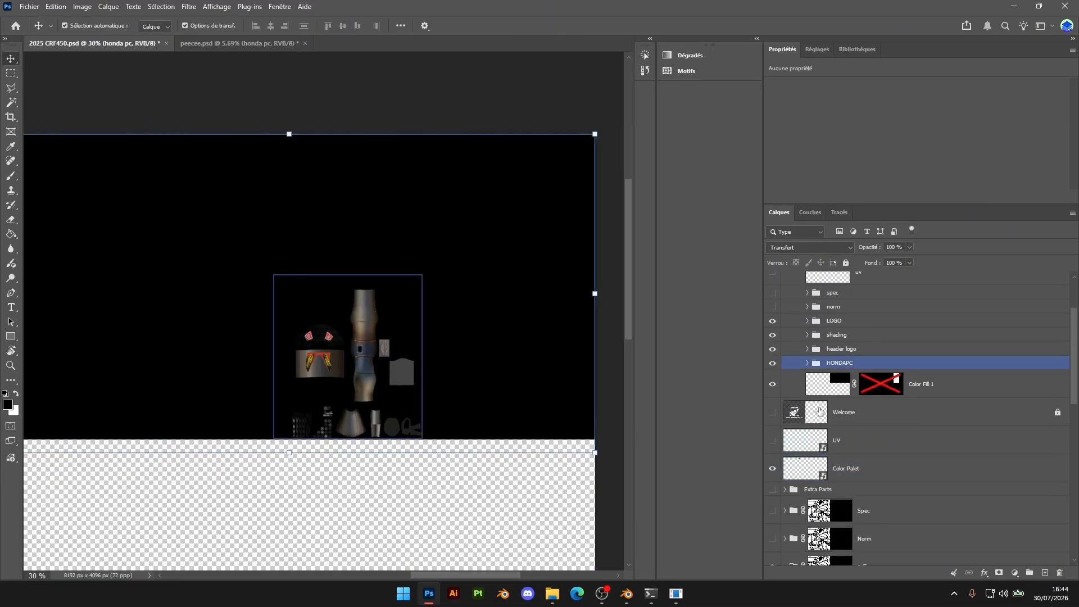
{"action": "left_click", "coordinate": [785, 383]}
{"action": "left_click", "coordinate": [770, 390]}
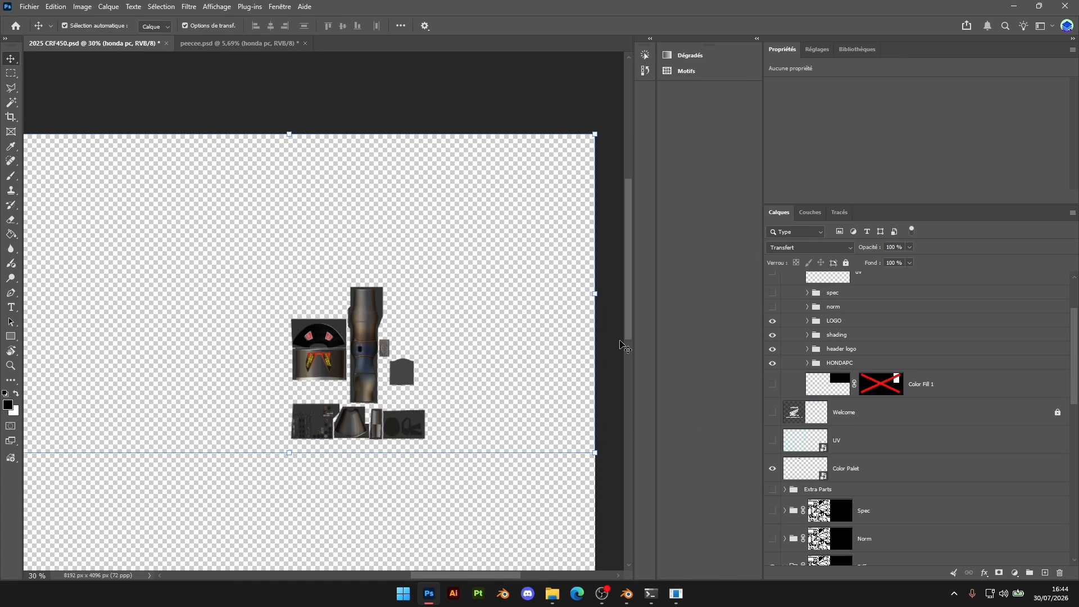
Move the exhaust texture into the upper-right corner of the canvas and inspect its placement
{"action": "scroll", "coordinate": [528, 337], "scroll_direction": "down", "scroll_amount": 3, "text": "alt"}
{"action": "left_click_drag", "start_coordinate": [516, 292], "coordinate": [619, 212]}
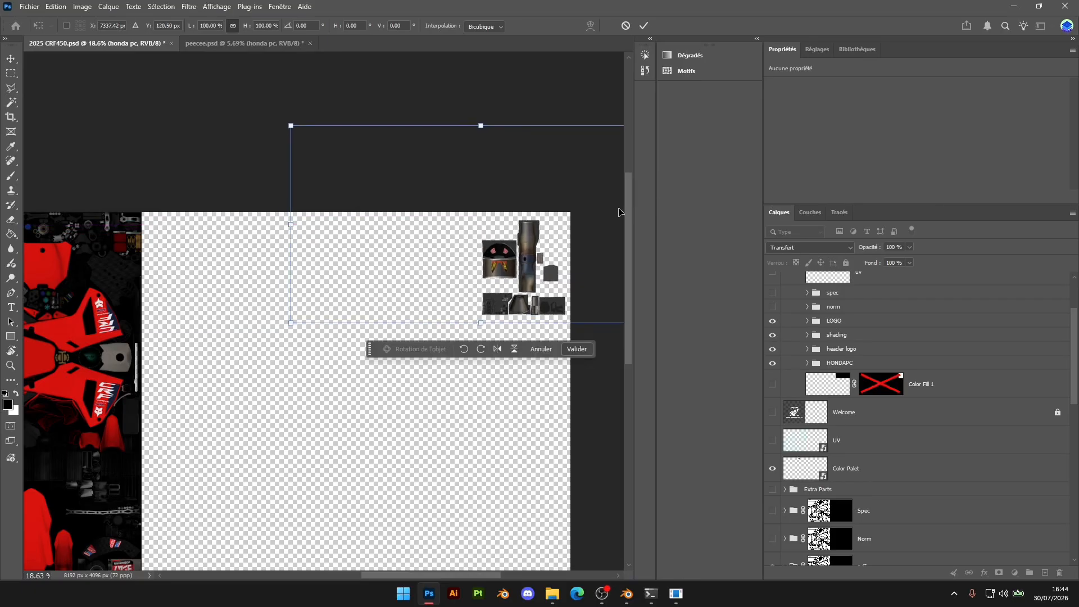
{"action": "left_click", "coordinate": [577, 349]}
{"action": "scroll", "coordinate": [523, 309], "scroll_direction": "up", "scroll_amount": 2, "text": "alt"}
{"action": "scroll", "coordinate": [521, 306], "scroll_direction": "up", "scroll_amount": 2, "text": "alt"}
{"action": "scroll", "coordinate": [508, 430], "scroll_direction": "down", "scroll_amount": 2, "text": "alt"}
{"action": "left_click", "coordinate": [543, 446]}
{"action": "scroll", "coordinate": [560, 375], "scroll_direction": "up", "scroll_amount": 3, "text": "alt"}
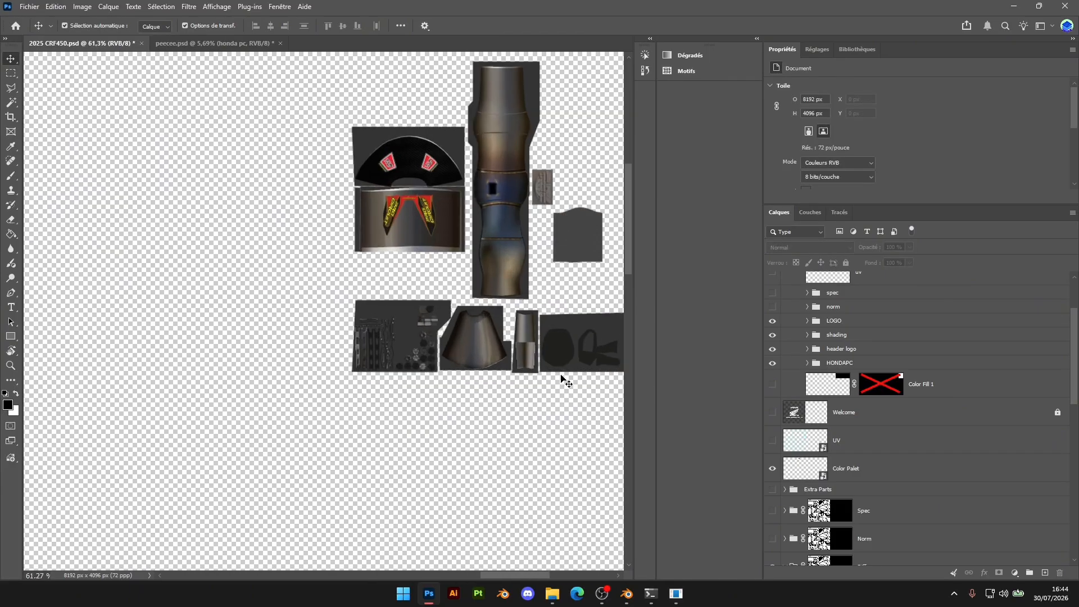
{"action": "scroll", "coordinate": [556, 379], "scroll_direction": "down", "scroll_amount": 4, "text": "alt"}
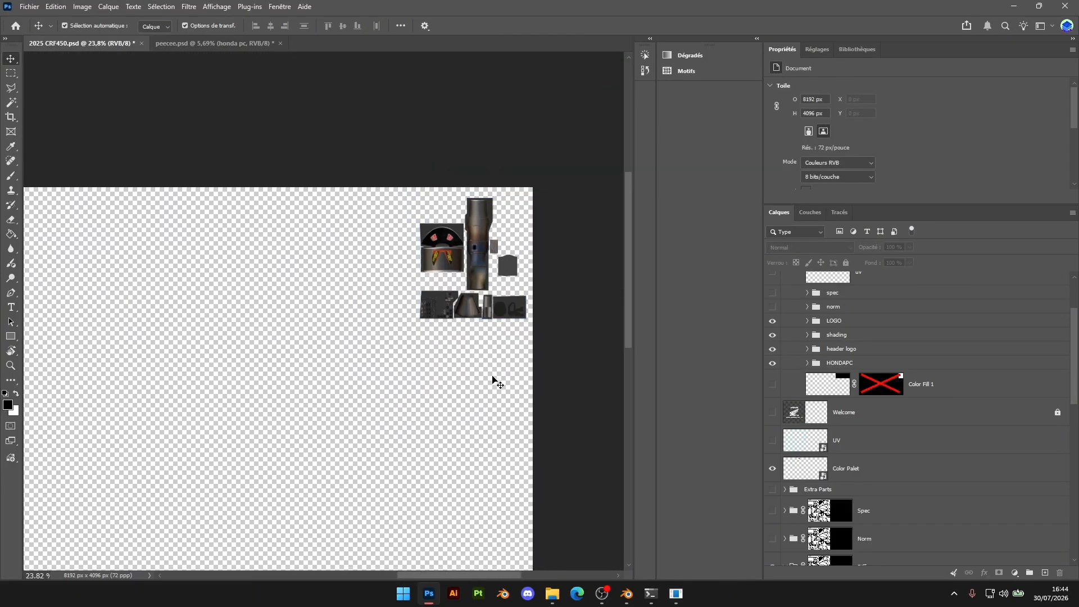
{"action": "scroll", "coordinate": [493, 379], "scroll_direction": "down", "scroll_amount": 2, "text": "alt"}
Switch to File Explorer, locate honder guts seat.psd and open it in Photoshop
{"action": "mouse_move", "coordinate": [544, 599]}
{"action": "left_click", "coordinate": [578, 549]}
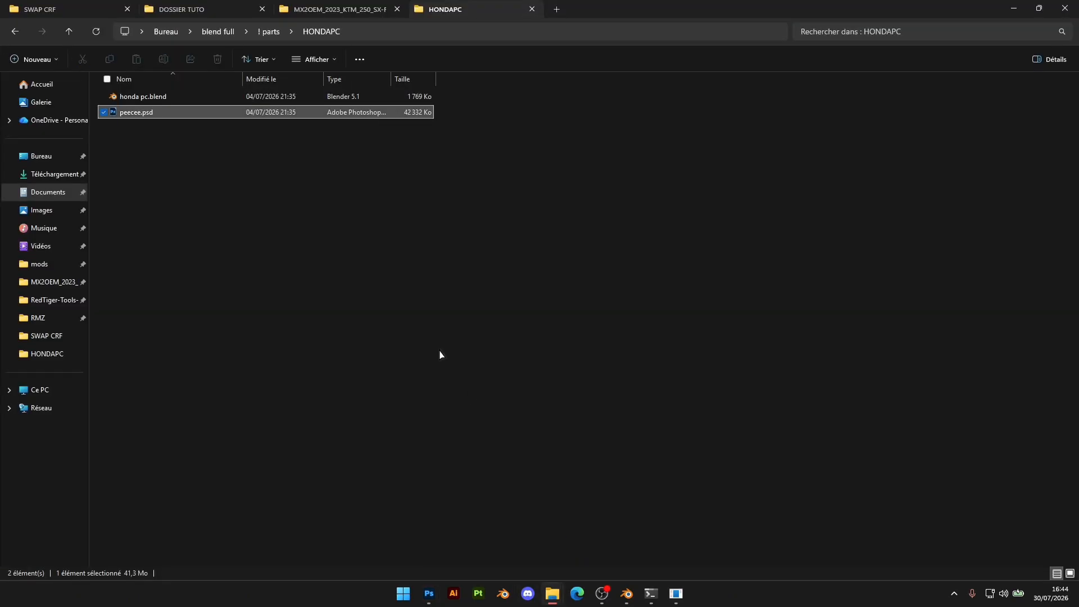
{"action": "left_click", "coordinate": [84, 6]}
{"action": "left_click", "coordinate": [194, 8]}
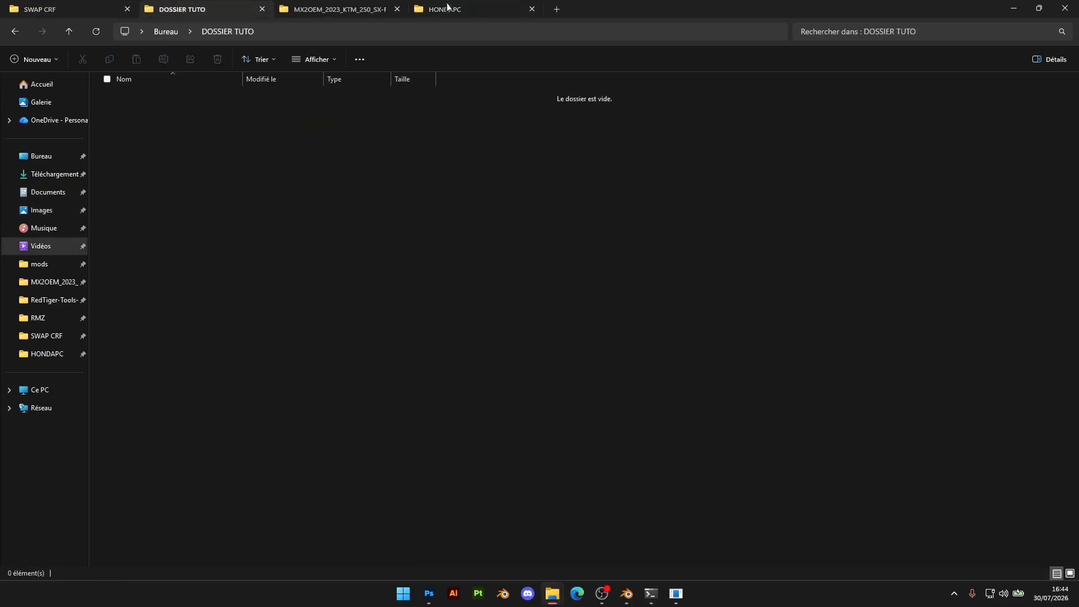
{"action": "left_click", "coordinate": [448, 6]}
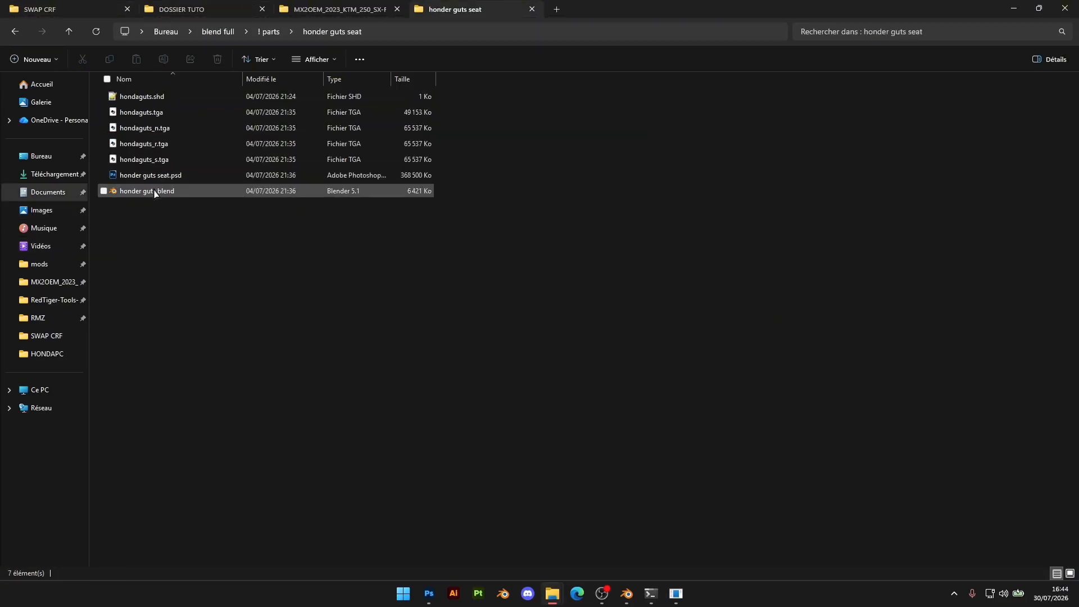
{"action": "left_click", "coordinate": [154, 179]}
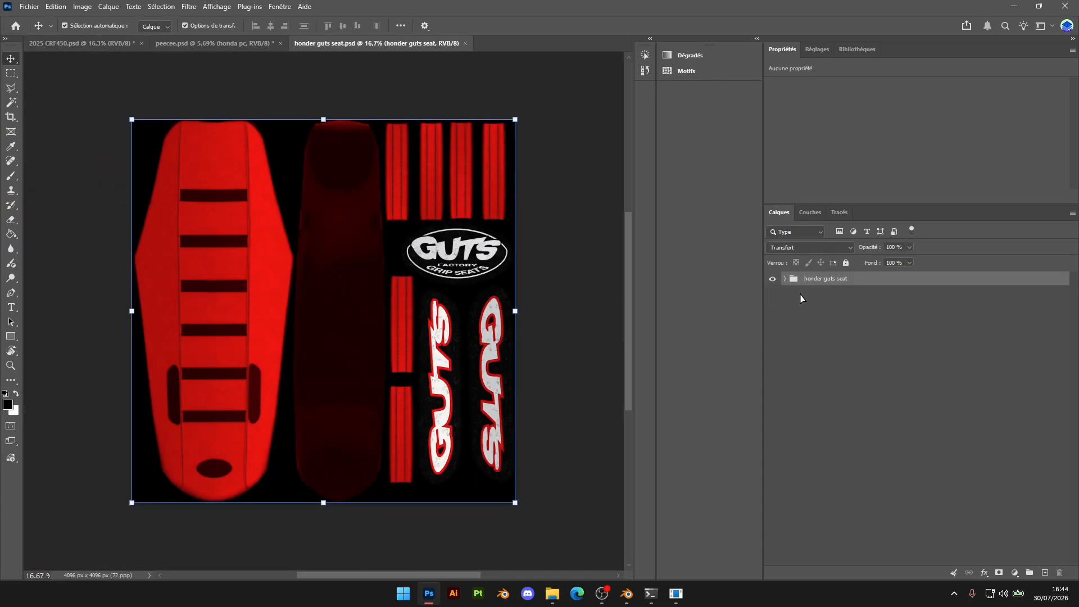
Copy the honder guts seat group into 2025 CRF450.psd, shrink it and place it just left of the exhaust texture
{"action": "left_click_drag", "start_coordinate": [839, 280], "coordinate": [414, 319]}
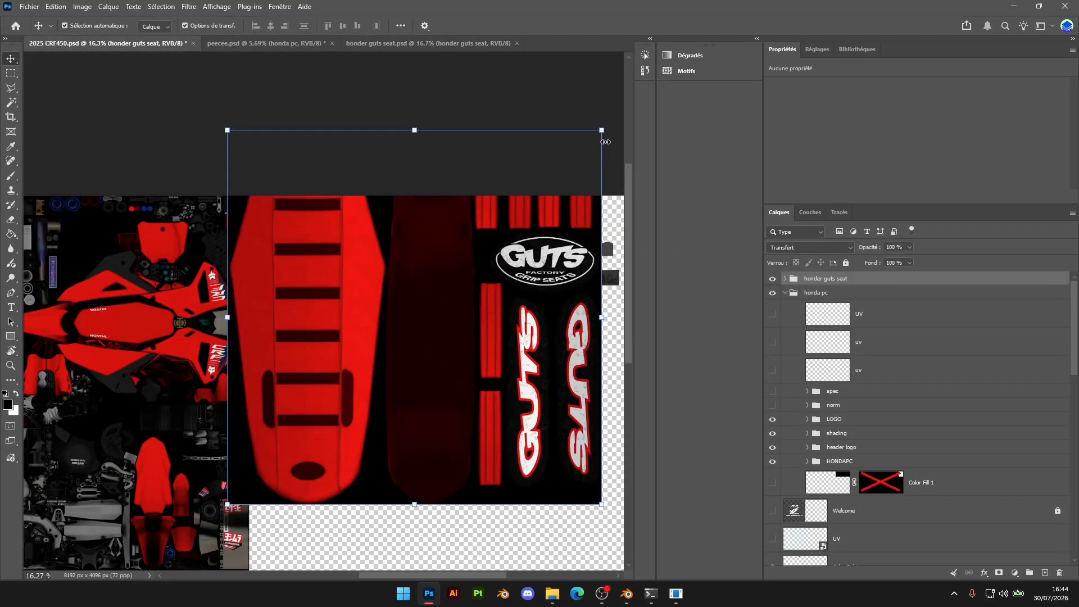
{"action": "left_click_drag", "start_coordinate": [599, 137], "coordinate": [510, 290]}
{"action": "left_click_drag", "start_coordinate": [481, 256], "coordinate": [510, 255]}
{"action": "left_click_drag", "start_coordinate": [540, 295], "coordinate": [536, 290]}
{"action": "left_click_drag", "start_coordinate": [508, 249], "coordinate": [510, 249]}
{"action": "left_click", "coordinate": [595, 313]}
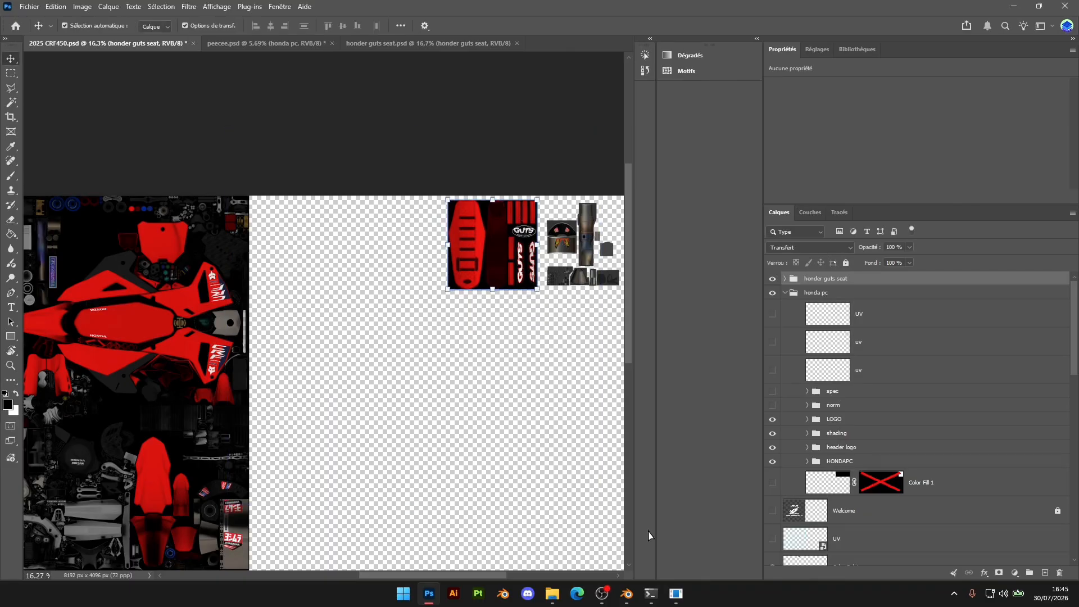
Switch to Blender and examine the bike model from several sides, including the handlebar area
{"action": "left_click", "coordinate": [628, 596]}
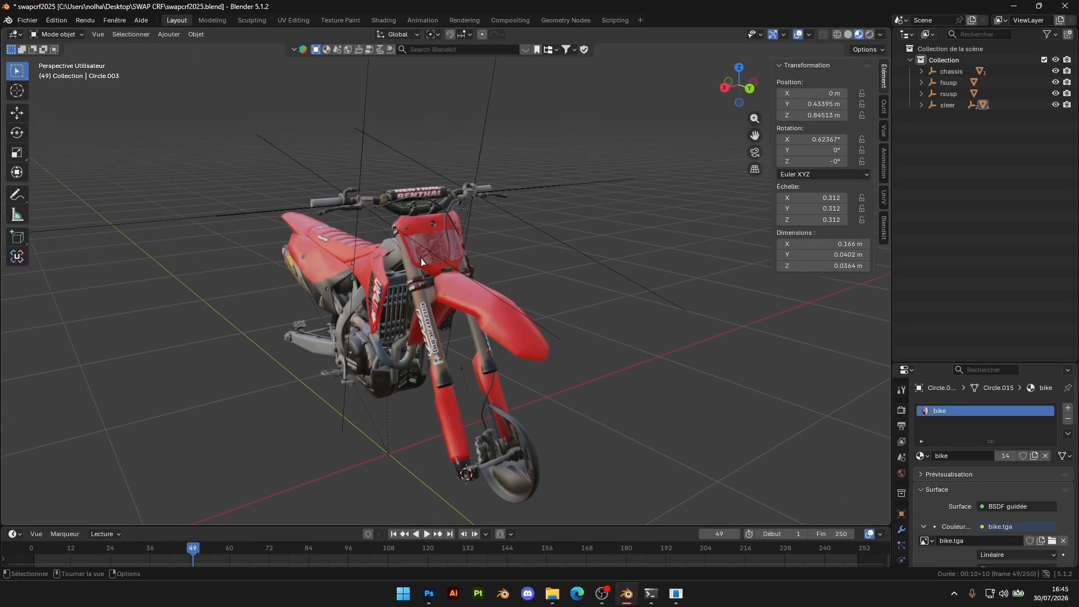
{"action": "left_click", "coordinate": [409, 255]}
{"action": "middle_click_drag", "start_coordinate": [409, 256], "coordinate": [520, 319]}
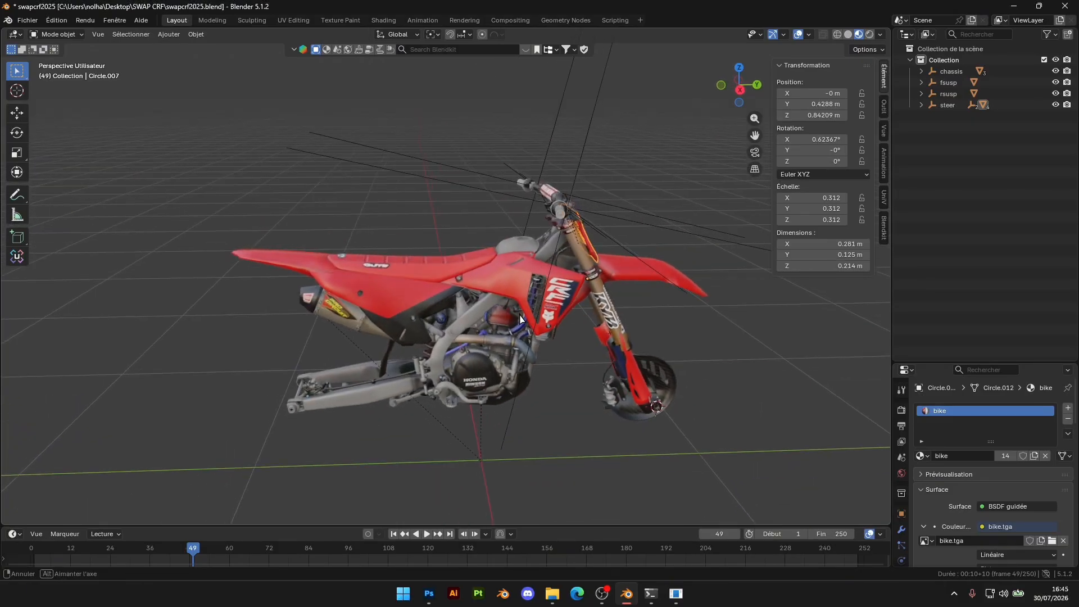
{"action": "middle_click_drag", "start_coordinate": [568, 359], "coordinate": [476, 389]}
{"action": "scroll", "coordinate": [525, 349], "scroll_direction": "up", "scroll_amount": 4}
{"action": "scroll", "coordinate": [472, 382], "scroll_direction": "down", "scroll_amount": 4}
{"action": "middle_click_drag", "start_coordinate": [445, 344], "coordinate": [589, 332]}
{"action": "scroll", "coordinate": [626, 352], "scroll_direction": "up", "scroll_amount": 4}
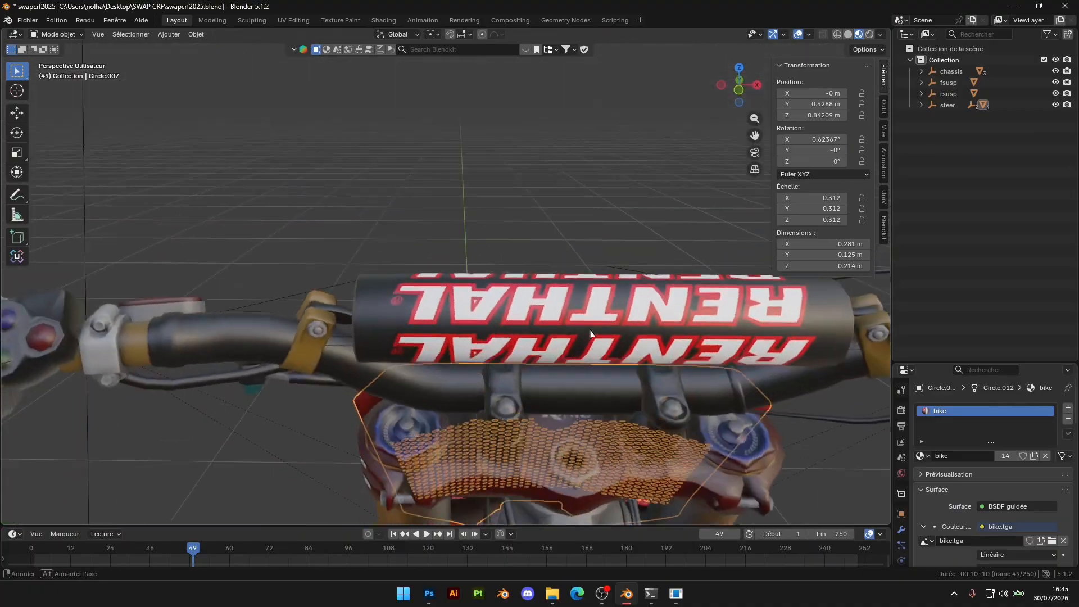
Switch to Photoshop and save a Targa copy of 2025 CRF450.psd over bike.tga in the CRF2K25.fbm folder
{"action": "key", "text": "alt+Tab"}
{"action": "left_click", "coordinate": [33, 7]}
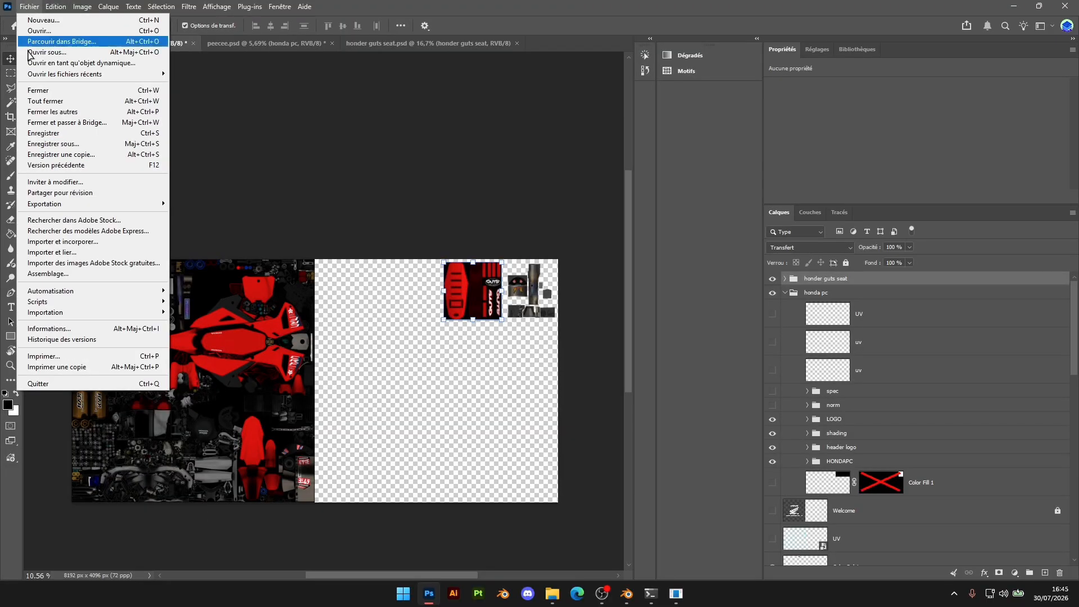
{"action": "left_click", "coordinate": [45, 155]}
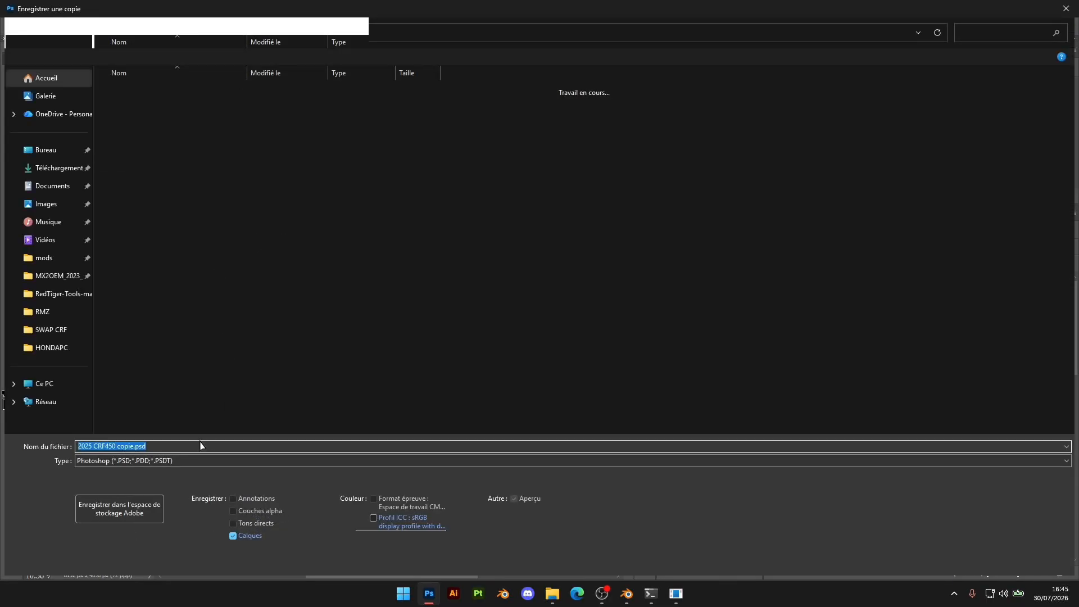
{"action": "left_click", "coordinate": [160, 461]}
{"action": "left_click", "coordinate": [148, 433]}
{"action": "left_click", "coordinate": [124, 461]}
{"action": "left_click", "coordinate": [125, 432]}
{"action": "double_click", "coordinate": [136, 91]}
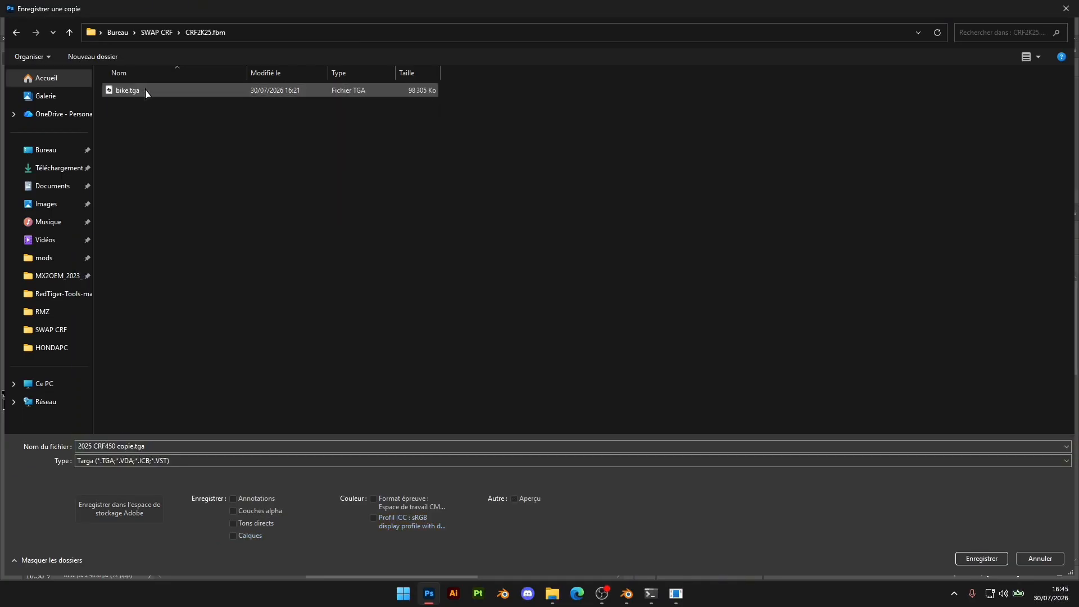
{"action": "double_click", "coordinate": [136, 92]}
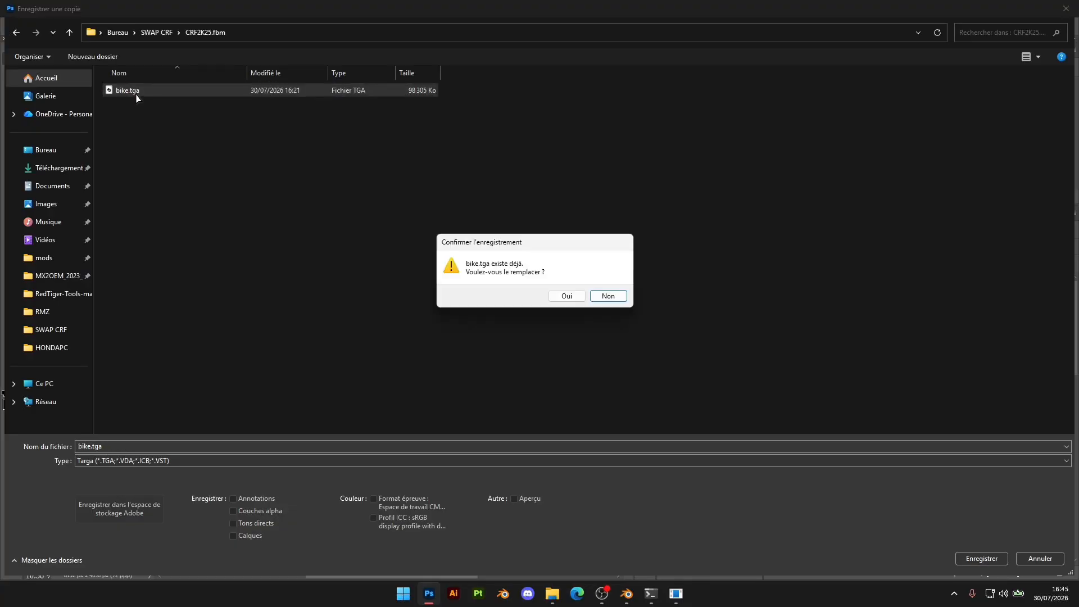
{"action": "left_click", "coordinate": [565, 296]}
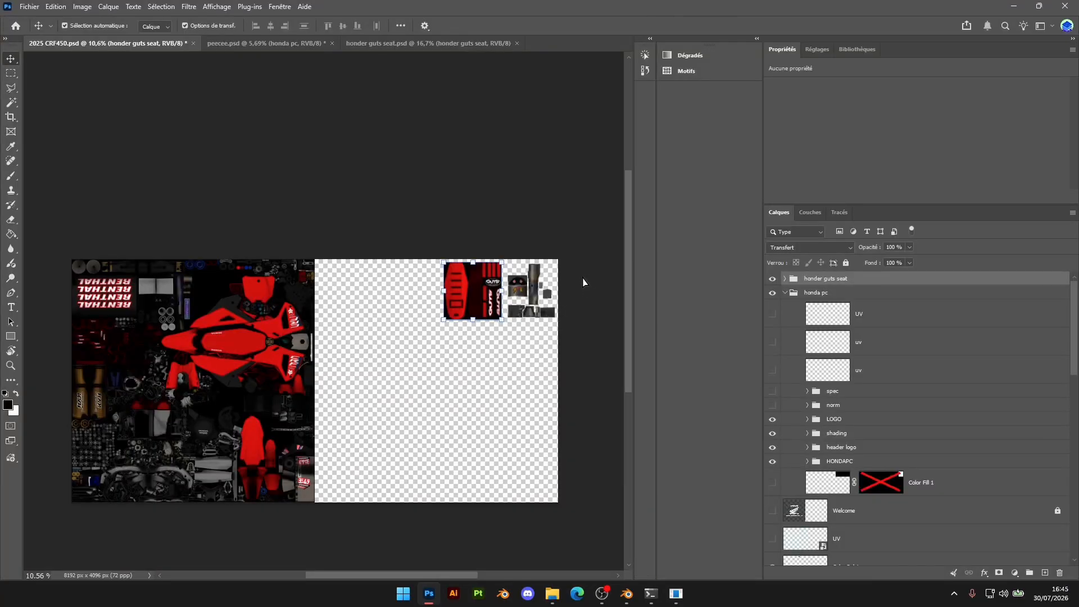
{"action": "left_click", "coordinate": [576, 199]}
Switch to Blender and replace the exhaust's Matériau.001 material with the existing bike material
{"action": "left_click", "coordinate": [630, 597]}
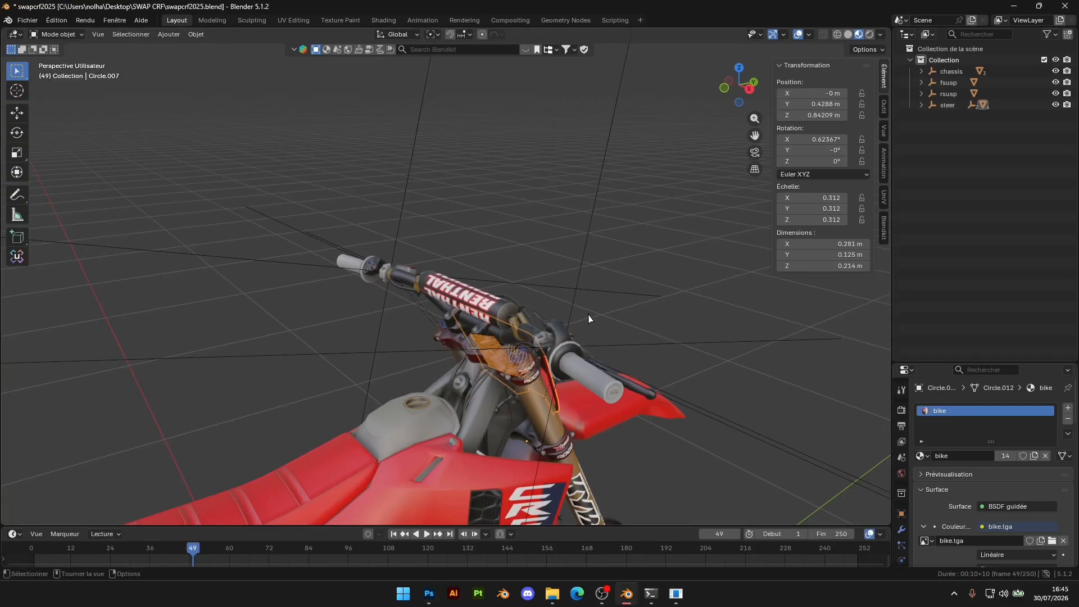
{"action": "scroll", "coordinate": [554, 312], "scroll_direction": "up", "scroll_amount": 2}
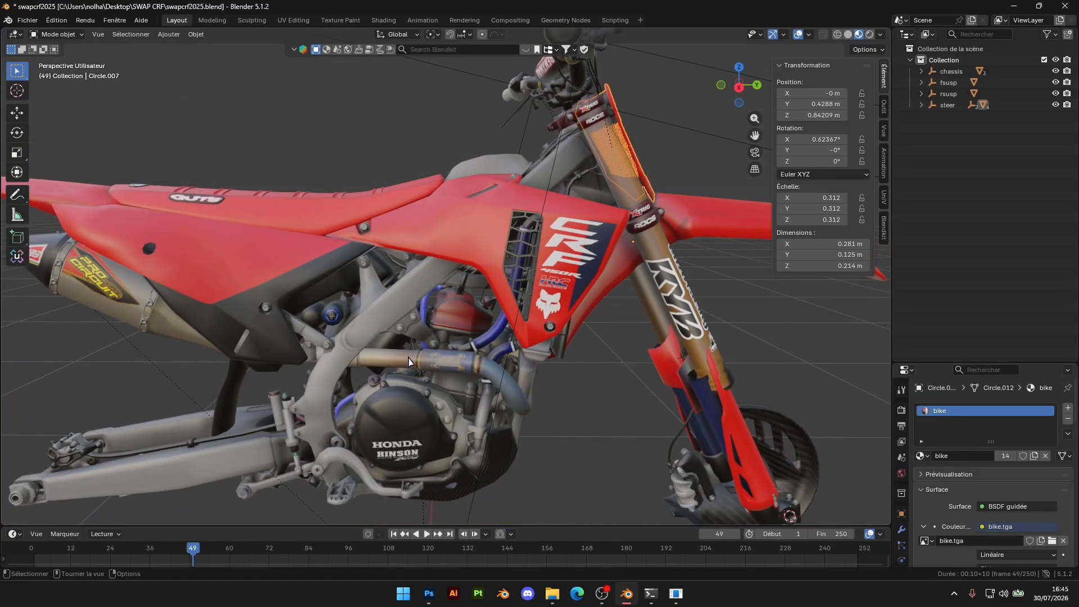
{"action": "left_click", "coordinate": [434, 363]}
{"action": "left_click_drag", "start_coordinate": [981, 364], "coordinate": [981, 160]}
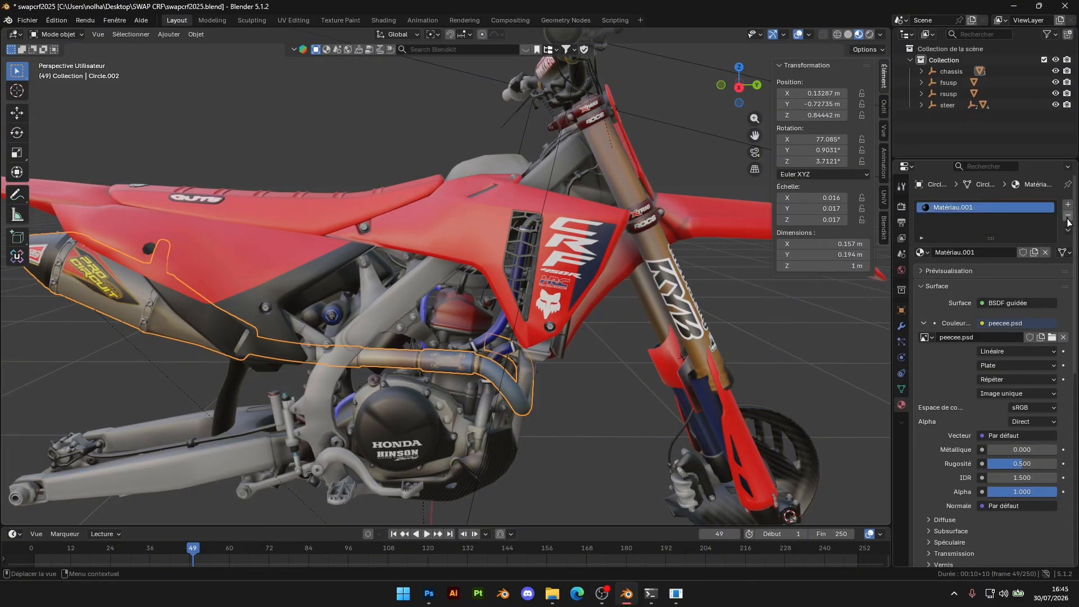
{"action": "left_click", "coordinate": [1068, 216]}
{"action": "left_click", "coordinate": [924, 253]}
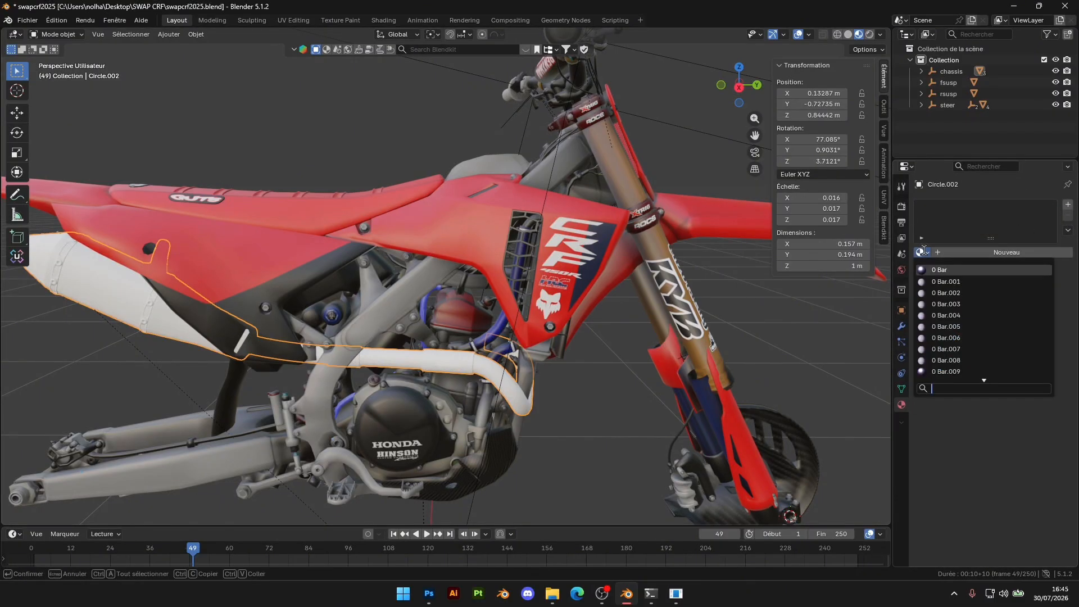
{"action": "type", "text": "bike"}
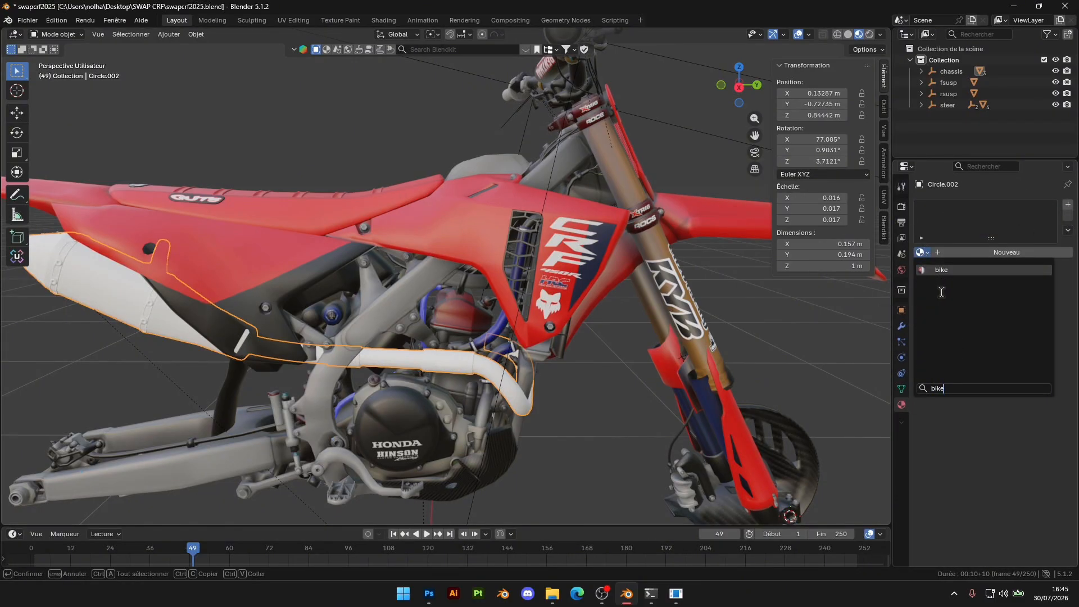
{"action": "left_click", "coordinate": [954, 269]}
Replace the guts honder seat's material with the existing bike material
{"action": "middle_click_drag", "start_coordinate": [607, 338], "coordinate": [542, 344], "text": "shift"}
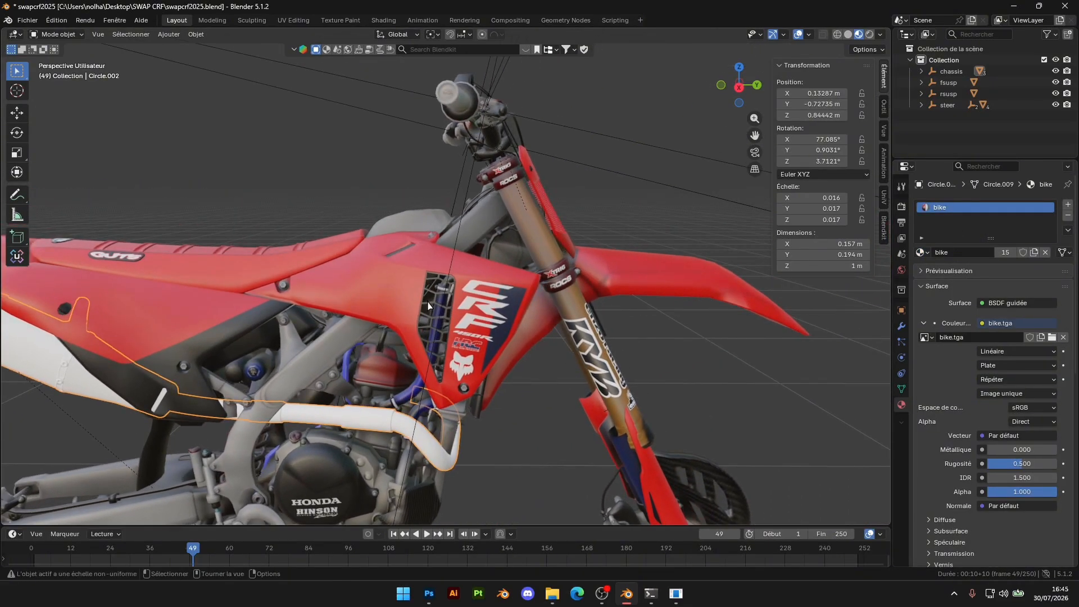
{"action": "left_click", "coordinate": [254, 263]}
{"action": "left_click", "coordinate": [1068, 217]}
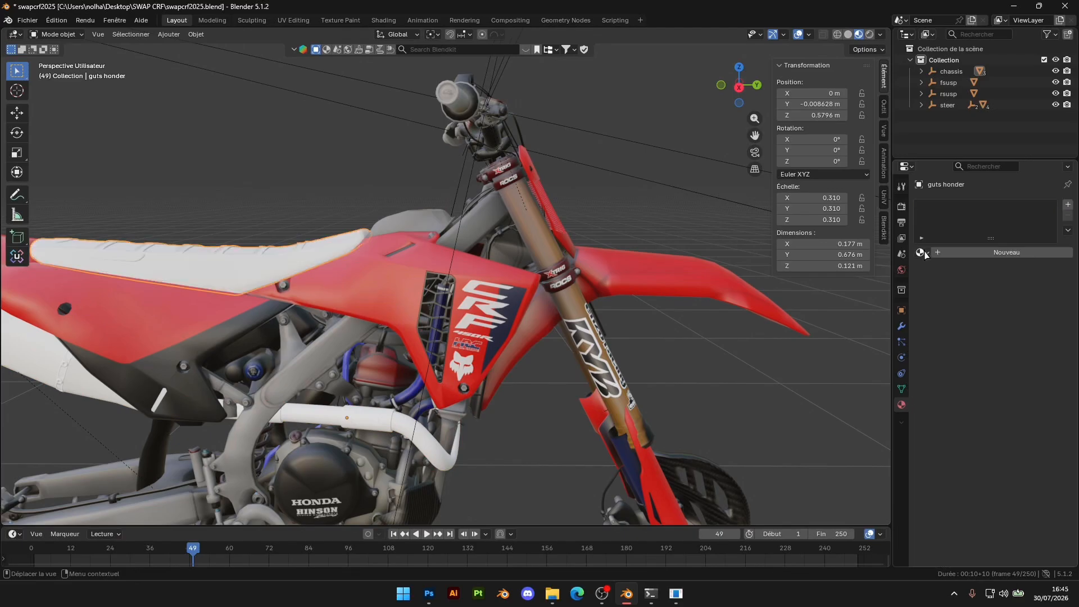
{"action": "left_click", "coordinate": [921, 253]}
{"action": "key", "text": "Escape"}
{"action": "left_click", "coordinate": [922, 252]}
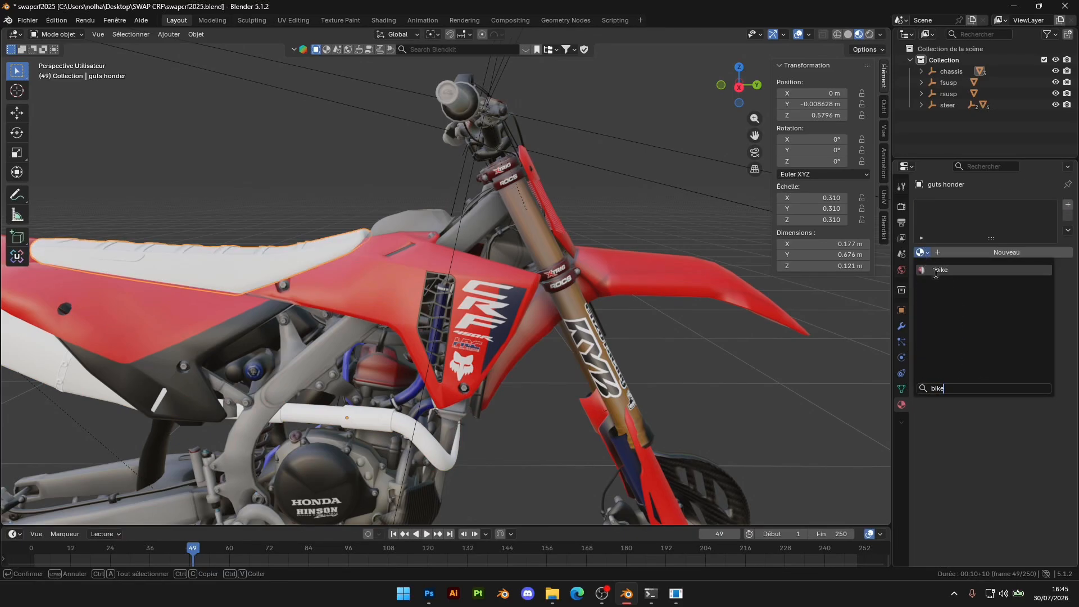
{"action": "left_click", "coordinate": [937, 270]}
{"action": "middle_click_drag", "start_coordinate": [422, 299], "coordinate": [396, 269]}
{"action": "middle_click_drag", "start_coordinate": [506, 317], "coordinate": [500, 295]}
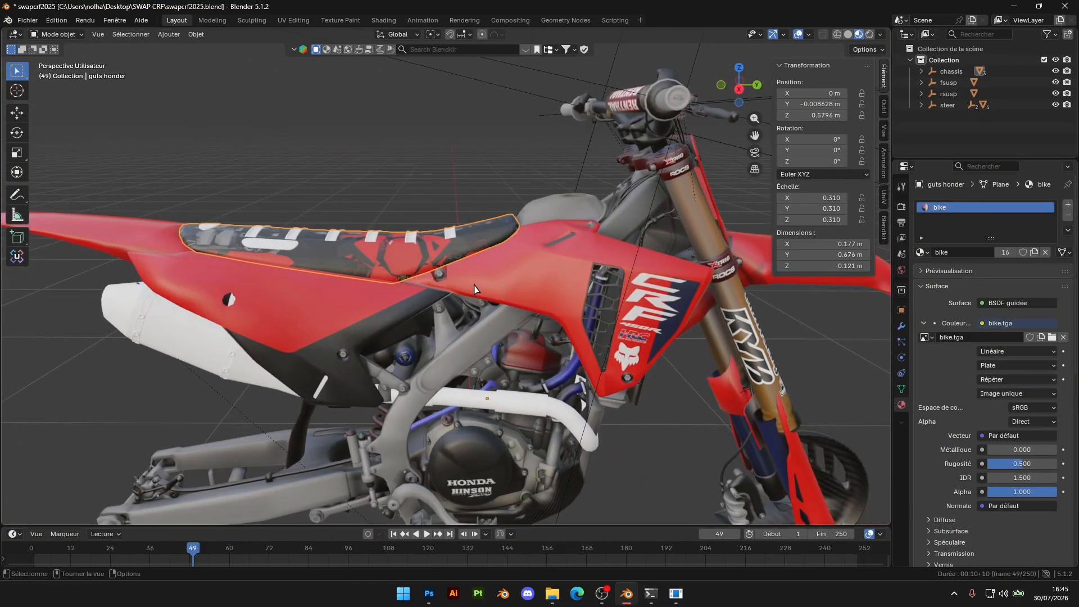
Select the whole seat mesh, switch to the UV Editing workspace and reload bike.tga from the CRF2K25.fbm folder
{"action": "key", "text": "Tab"}
{"action": "key", "text": "a"}
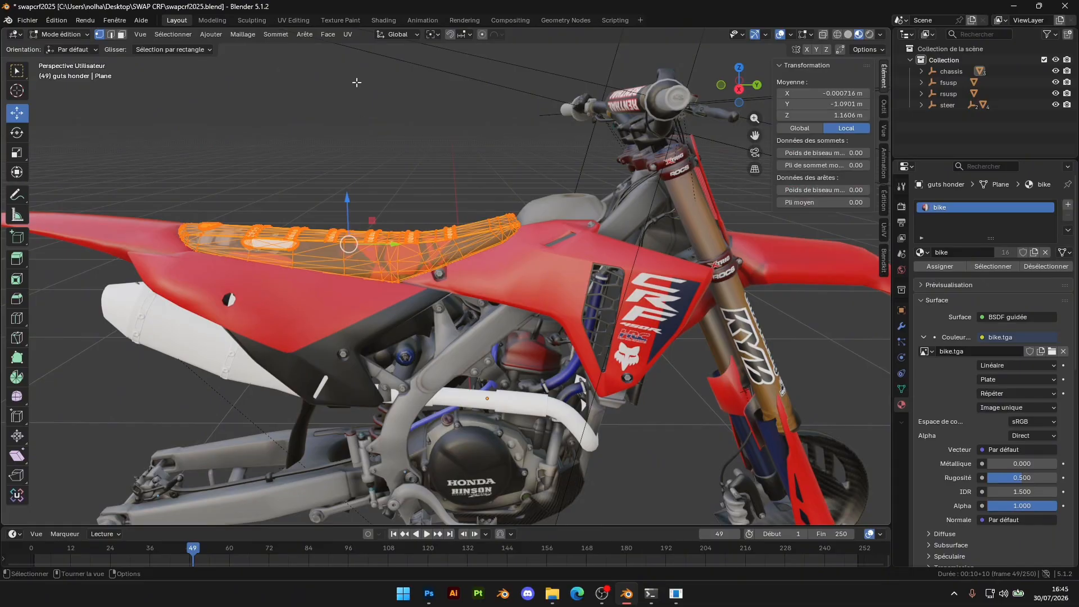
{"action": "left_click", "coordinate": [295, 22]}
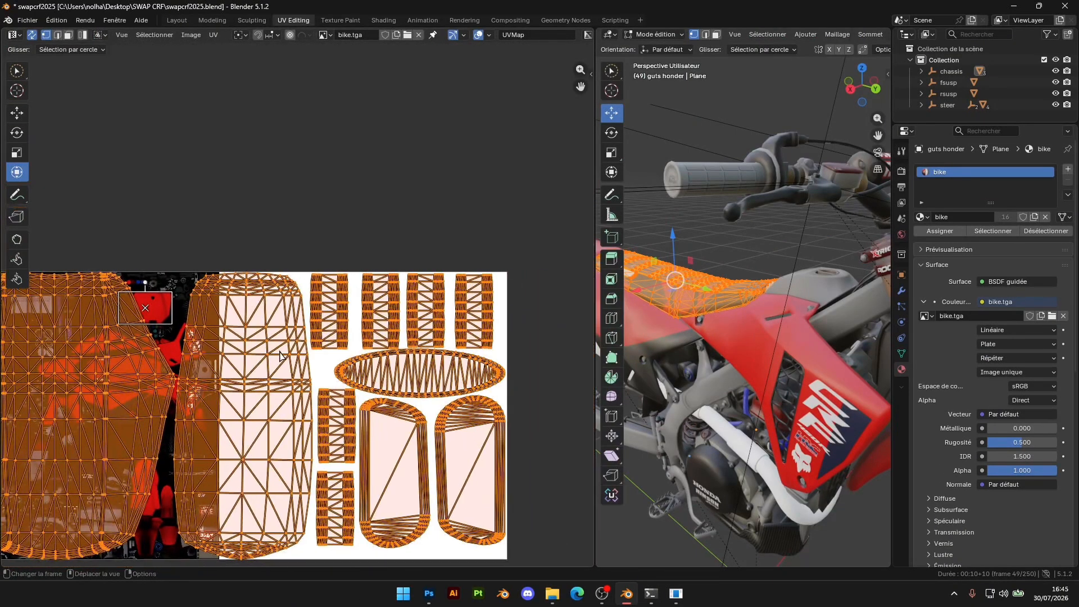
{"action": "left_click", "coordinate": [419, 35]}
{"action": "left_click", "coordinate": [391, 36]}
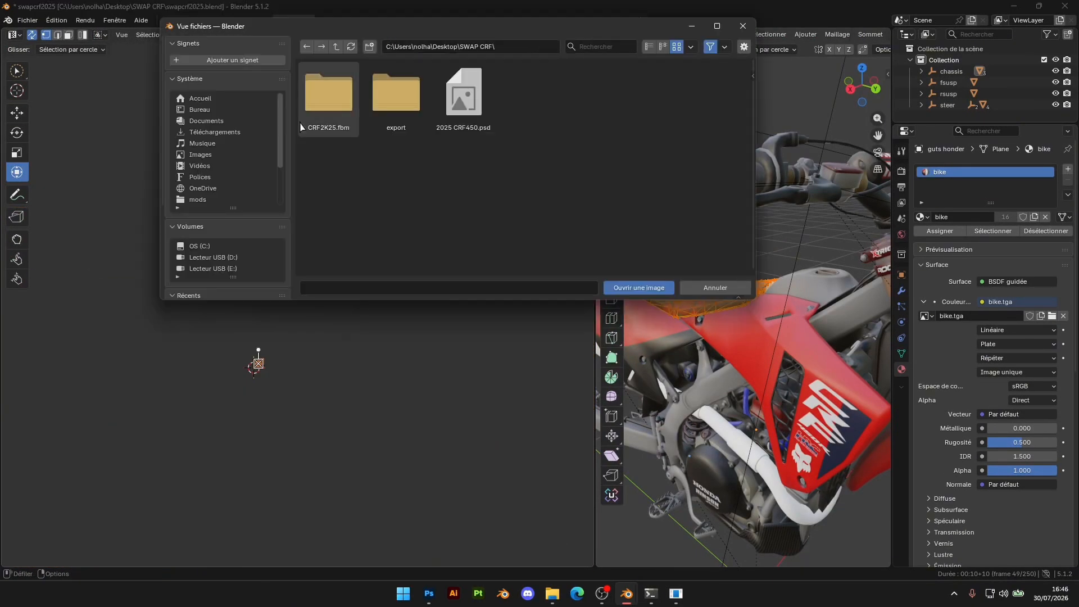
{"action": "double_click", "coordinate": [328, 93]}
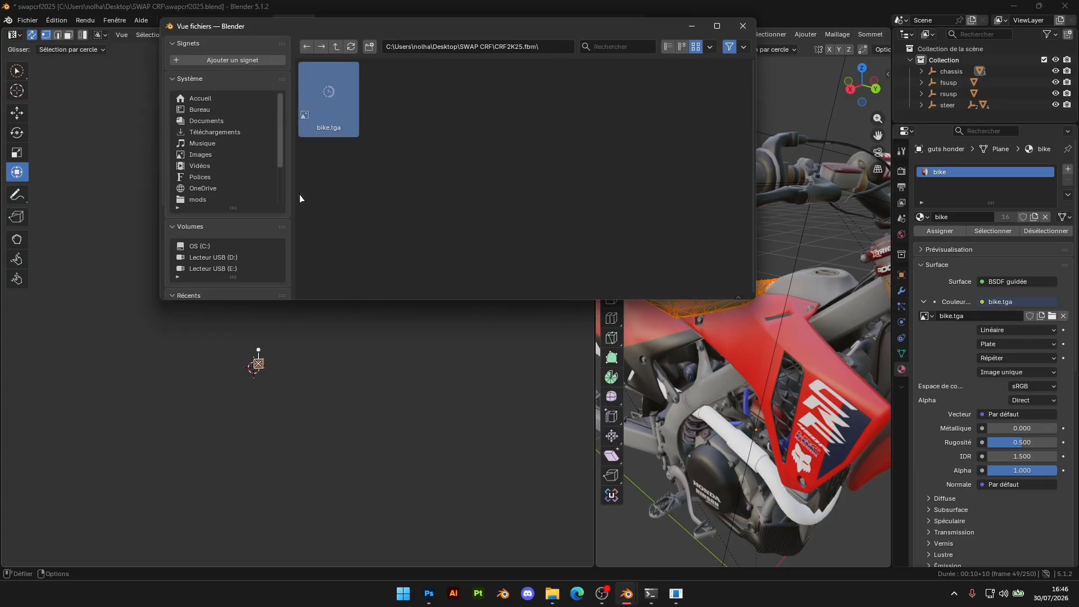
{"action": "key", "text": "Escape"}
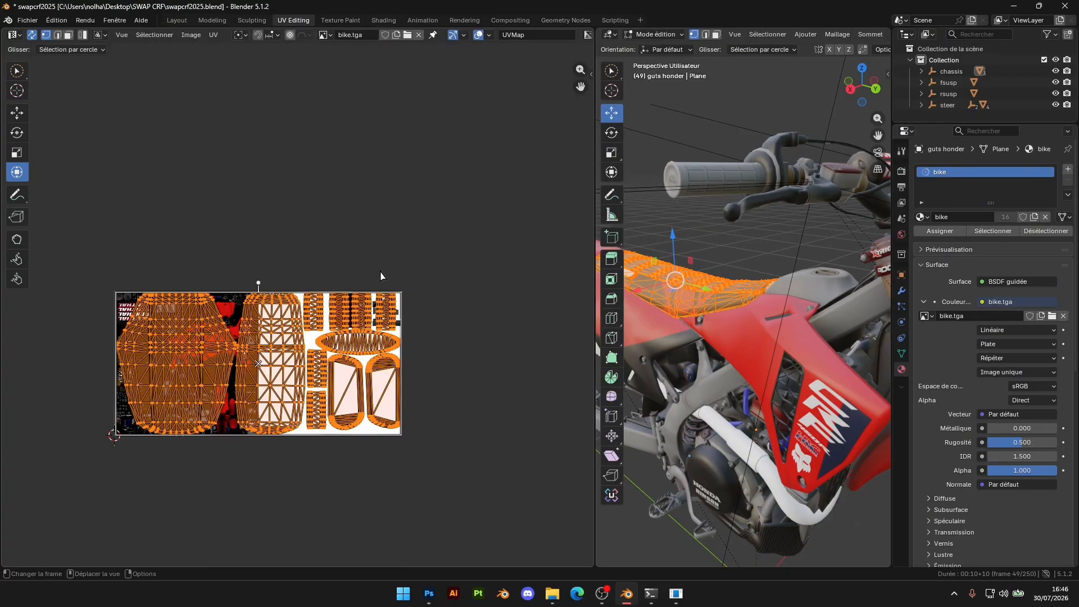
Scale the seat UVs by 0.221 and place them over the red GUTS seat texture in bike.tga
{"action": "scroll", "coordinate": [295, 277], "scroll_direction": "up", "scroll_amount": 5}
{"action": "scroll", "coordinate": [183, 325], "scroll_direction": "down", "scroll_amount": 5}
{"action": "left_click_drag", "start_coordinate": [162, 316], "coordinate": [419, 290]}
{"action": "scroll", "coordinate": [436, 298], "scroll_direction": "up", "scroll_amount": 6}
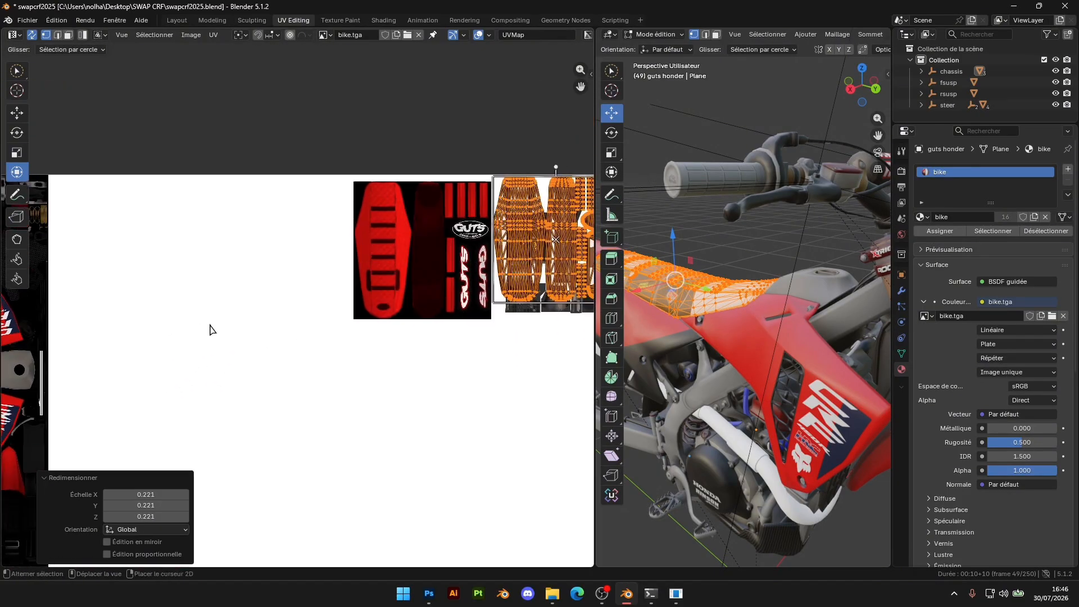
{"action": "scroll", "coordinate": [312, 303], "scroll_direction": "up", "scroll_amount": 4}
{"action": "middle_click_drag", "start_coordinate": [517, 223], "coordinate": [248, 279]}
{"action": "key", "text": "g"}
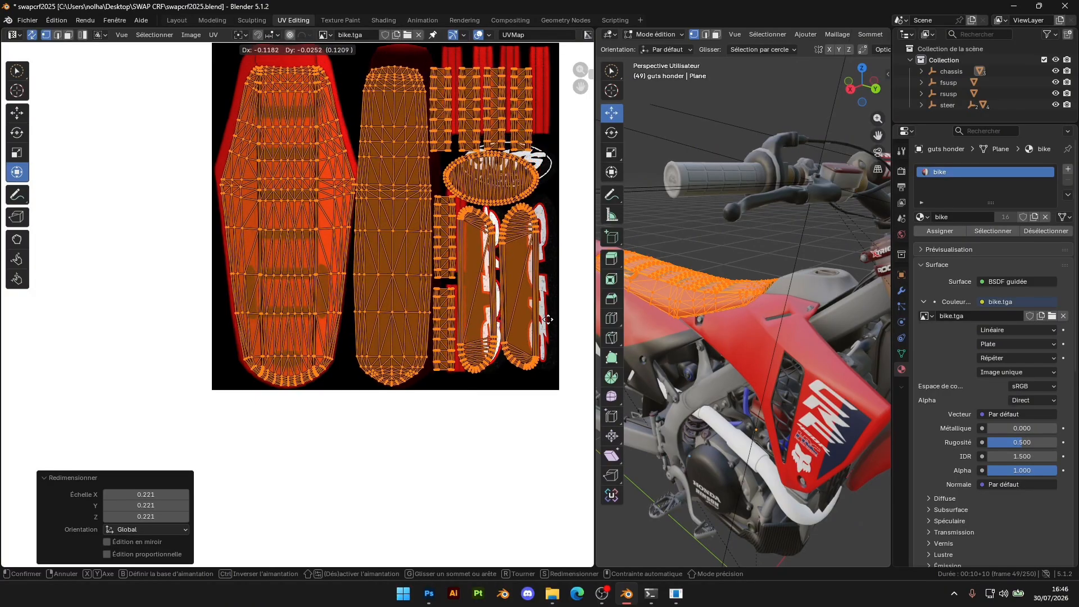
{"action": "left_click", "coordinate": [548, 319]}
Fine-tune the seat UVs' position on the GUTS texture and scale them by 0.997 and 1.003 along Y
{"action": "middle_click_drag", "start_coordinate": [368, 81], "coordinate": [371, 193]}
{"action": "left_click_drag", "start_coordinate": [357, 178], "coordinate": [360, 157]}
{"action": "left_click_drag", "start_coordinate": [540, 308], "coordinate": [558, 308]}
{"action": "left_click_drag", "start_coordinate": [220, 315], "coordinate": [215, 315]}
{"action": "left_click_drag", "start_coordinate": [405, 496], "coordinate": [403, 497]}
{"action": "scroll", "coordinate": [362, 239], "scroll_direction": "up", "scroll_amount": 4}
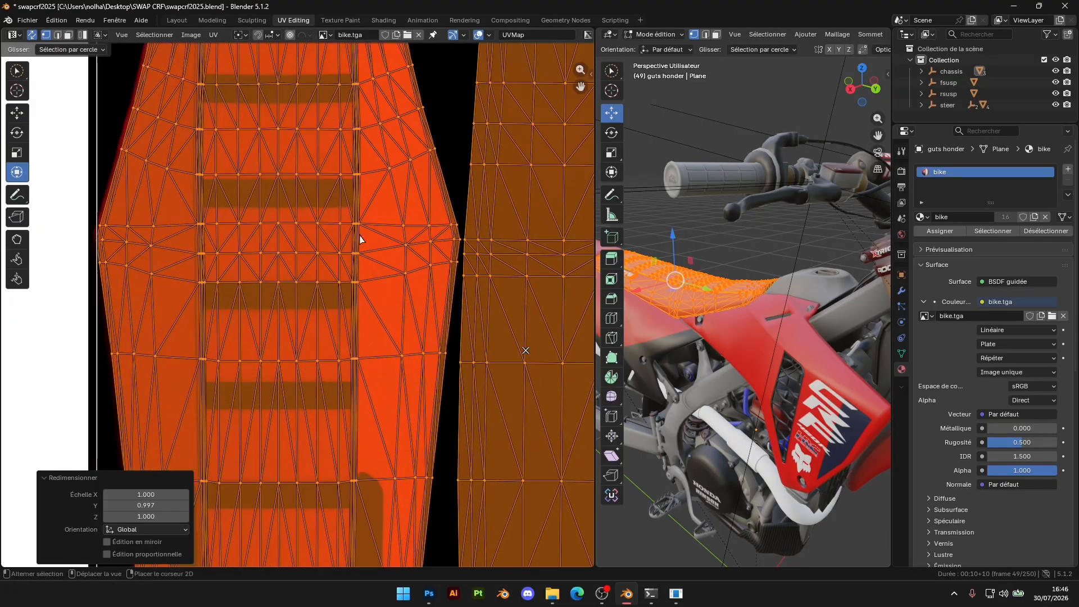
{"action": "middle_click_drag", "start_coordinate": [361, 238], "coordinate": [401, 321], "text": "shift"}
{"action": "left_click_drag", "start_coordinate": [467, 242], "coordinate": [472, 239]}
{"action": "scroll", "coordinate": [225, 401], "scroll_direction": "down", "scroll_amount": 4}
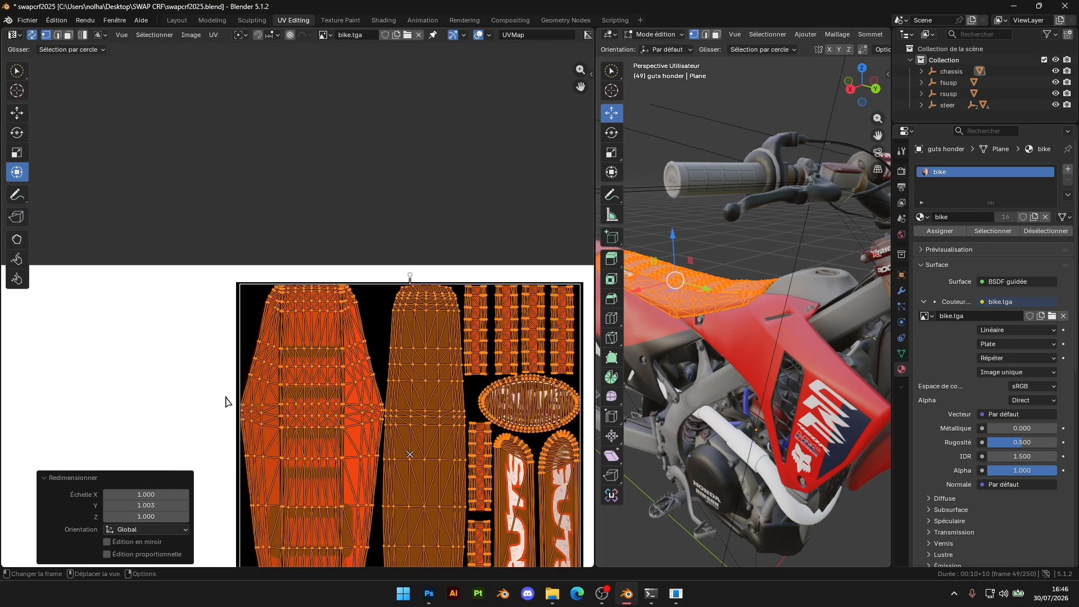
Widen the seat UVs by a factor of 1.001 along X so their side edges fit the texture
{"action": "left_click_drag", "start_coordinate": [237, 437], "coordinate": [235, 443]}
{"action": "left_click", "coordinate": [236, 443]}
{"action": "scroll", "coordinate": [296, 312], "scroll_direction": "up", "scroll_amount": 5}
{"action": "middle_click_drag", "start_coordinate": [163, 365], "coordinate": [385, 219]}
{"action": "scroll", "coordinate": [358, 412], "scroll_direction": "up", "scroll_amount": 4}
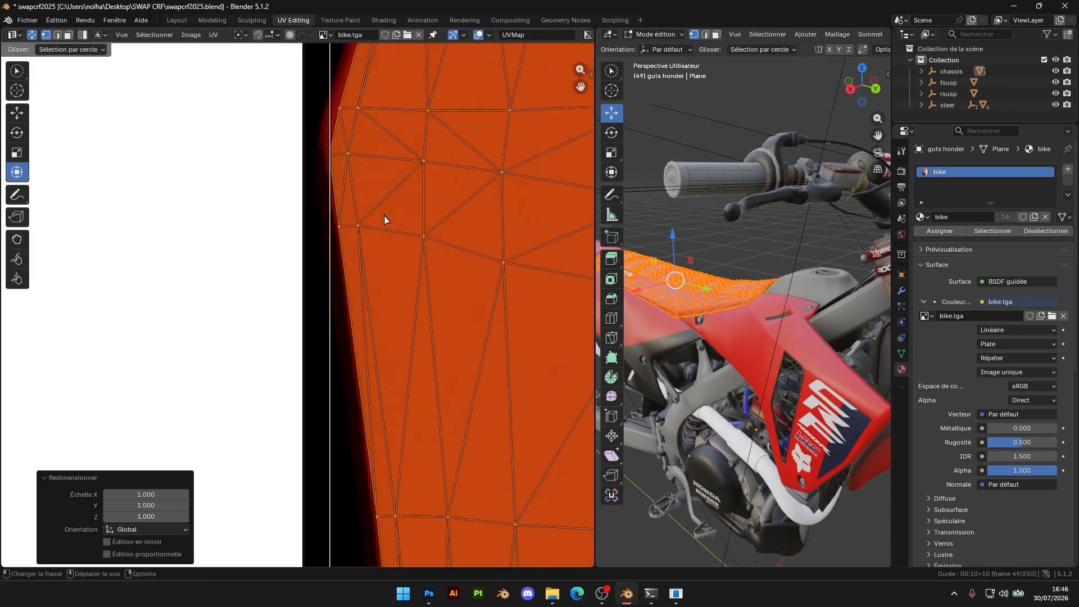
{"action": "key", "text": "s"}
{"action": "key", "text": "x"}
{"action": "left_click", "coordinate": [323, 309]}
Stretch the seat UVs along Y, ending with a factor of 1.007, to match the texture's upper and lower edges
{"action": "scroll", "coordinate": [324, 309], "scroll_direction": "down", "scroll_amount": 5}
{"action": "middle_click_drag", "start_coordinate": [454, 349], "coordinate": [237, 117]}
{"action": "middle_click_drag", "start_coordinate": [300, 527], "coordinate": [350, 313]}
{"action": "scroll", "coordinate": [386, 373], "scroll_direction": "up", "scroll_amount": 3}
{"action": "key", "text": "s"}
{"action": "key", "text": "y"}
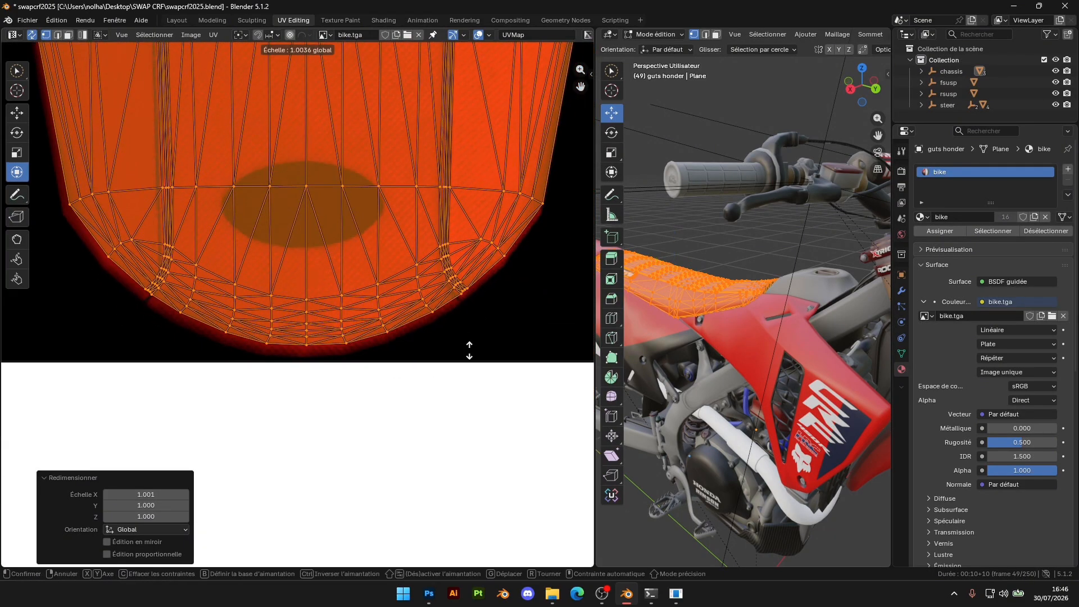
{"action": "left_click", "coordinate": [470, 354]}
{"action": "middle_click_drag", "start_coordinate": [416, 358], "coordinate": [410, 500]}
{"action": "mouse_move", "coordinate": [456, 371]}
{"action": "middle_mouse_down"}
{"action": "mouse_move", "coordinate": [460, 154]}
{"action": "mouse_move", "coordinate": [465, 364]}
{"action": "middle_mouse_up"}
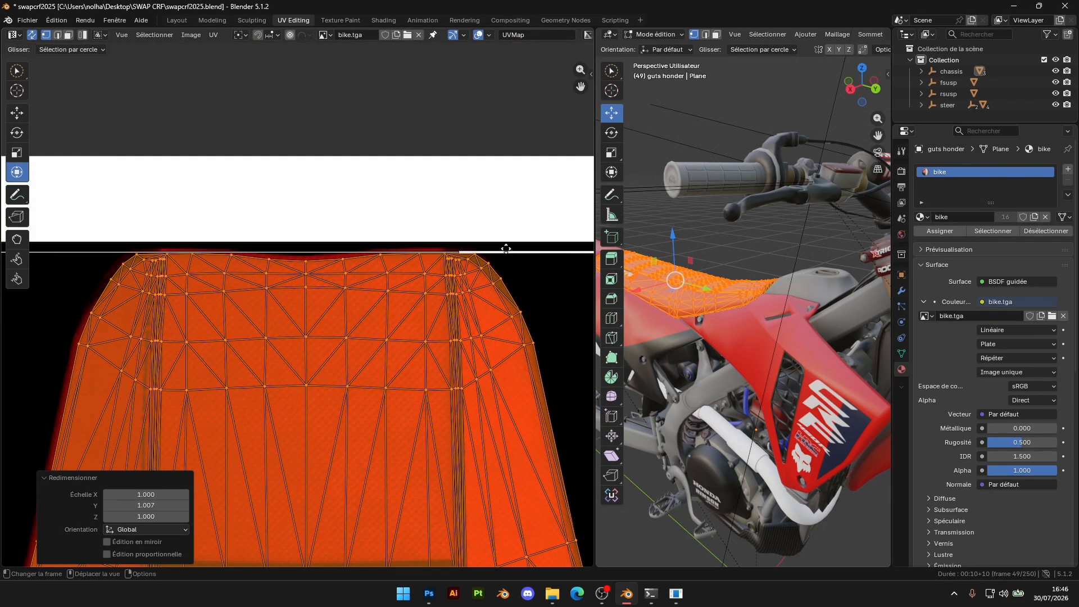
{"action": "left_click_drag", "start_coordinate": [506, 251], "coordinate": [507, 246]}
{"action": "scroll", "coordinate": [467, 315], "scroll_direction": "down", "scroll_amount": 4}
{"action": "middle_click_drag", "start_coordinate": [494, 348], "coordinate": [245, 244]}
Leave the seat's edit mode and examine the seat graphics on the bike model
{"action": "scroll", "coordinate": [366, 322], "scroll_direction": "up", "scroll_amount": 3}
{"action": "scroll", "coordinate": [366, 322], "scroll_direction": "down", "scroll_amount": 3}
{"action": "key", "text": "Tab"}
{"action": "scroll", "coordinate": [701, 374], "scroll_direction": "up", "scroll_amount": 5}
{"action": "middle_click_drag", "start_coordinate": [701, 375], "coordinate": [705, 323]}
{"action": "scroll", "coordinate": [737, 363], "scroll_direction": "up", "scroll_amount": 4}
{"action": "scroll", "coordinate": [733, 372], "scroll_direction": "down", "scroll_amount": 6}
{"action": "scroll", "coordinate": [789, 355], "scroll_direction": "down", "scroll_amount": 2}
{"action": "scroll", "coordinate": [705, 324], "scroll_direction": "down", "scroll_amount": 2}
Open the exhaust mesh for editing and move its UVs over the exhaust texture beside the GUTS seat texture
{"action": "left_click", "coordinate": [642, 375]}
{"action": "scroll", "coordinate": [303, 385], "scroll_direction": "down", "scroll_amount": 8}
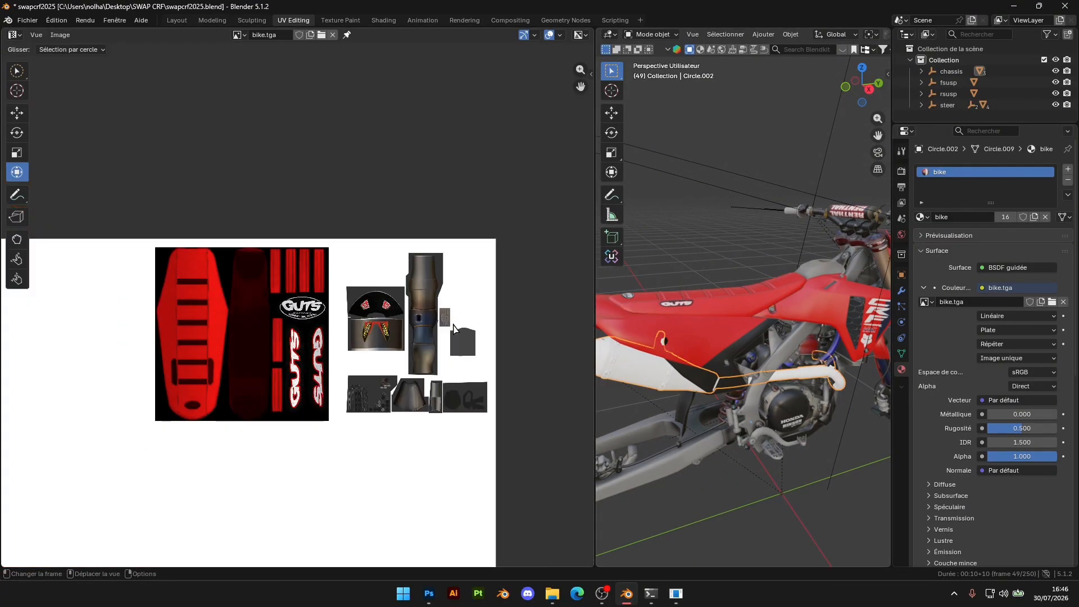
{"action": "middle_click_drag", "start_coordinate": [303, 385], "coordinate": [330, 298]}
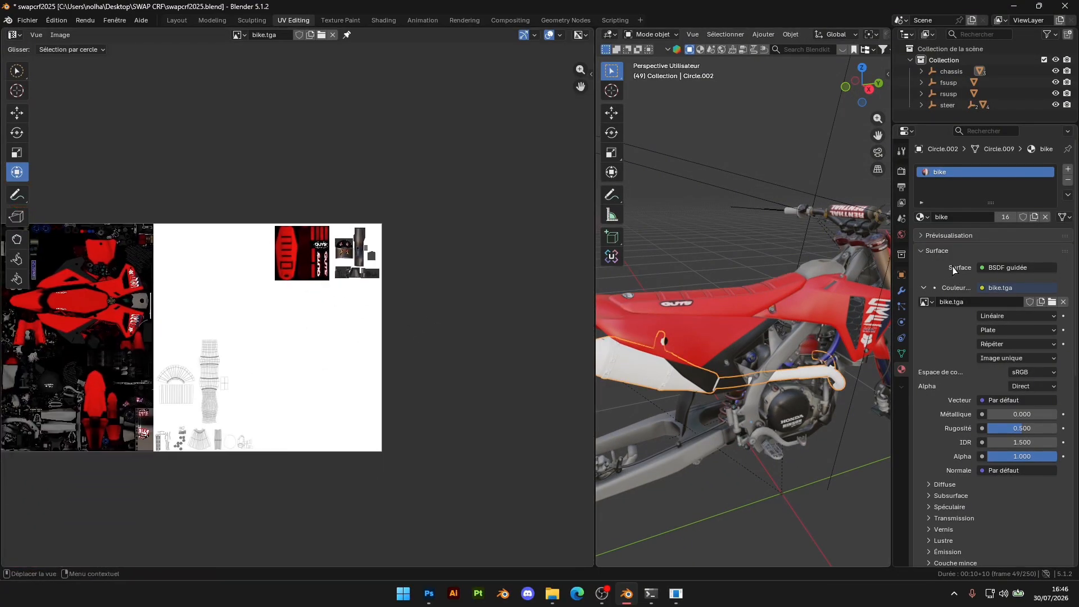
{"action": "key", "text": "Tab"}
{"action": "left_click_drag", "start_coordinate": [178, 405], "coordinate": [309, 290]}
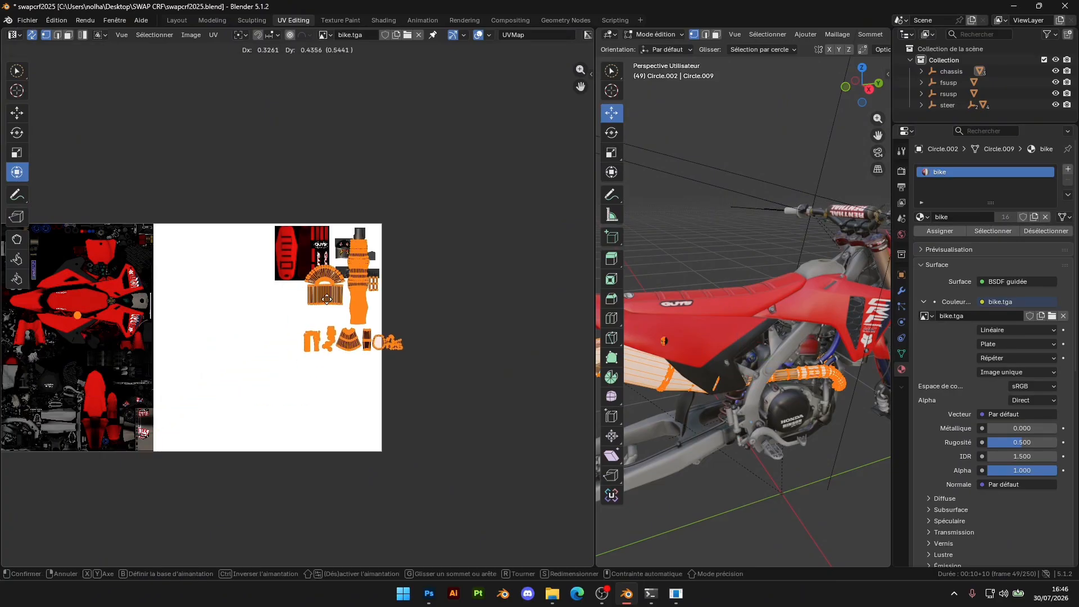
{"action": "left_click_drag", "start_coordinate": [385, 335], "coordinate": [391, 258]}
{"action": "scroll", "coordinate": [400, 292], "scroll_direction": "up", "scroll_amount": 6}
{"action": "middle_click_drag", "start_coordinate": [400, 292], "coordinate": [286, 535]}
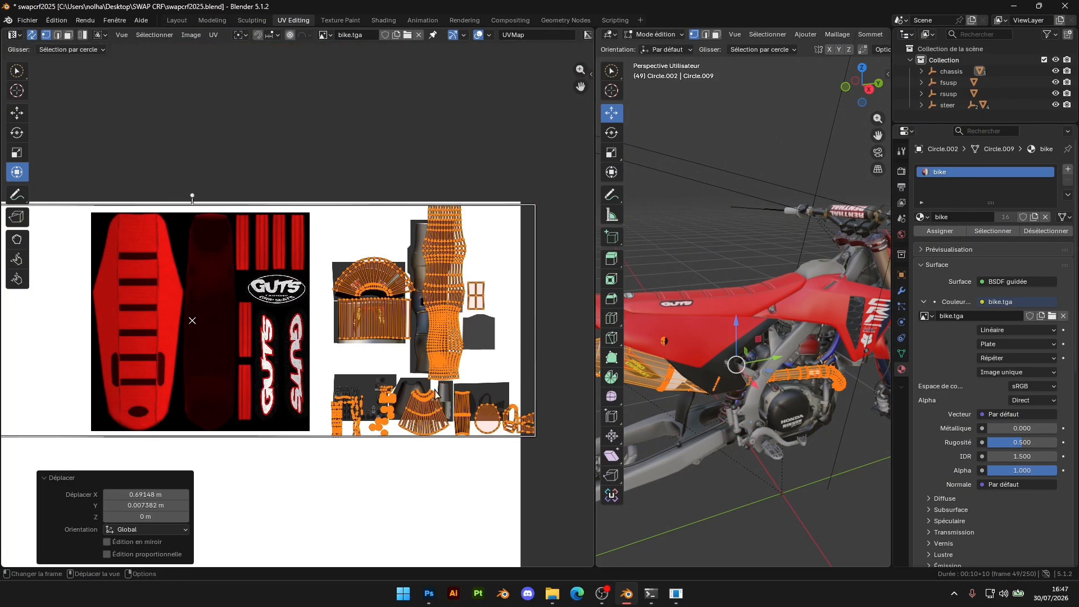
Nudge the exhaust UVs by about -0.014 m in X and -0.020 m in Y, then scale them by 0.854 along Y
{"action": "scroll", "coordinate": [494, 292], "scroll_direction": "up", "scroll_amount": 4}
{"action": "middle_click_drag", "start_coordinate": [508, 274], "coordinate": [319, 300]}
{"action": "left_click_drag", "start_coordinate": [319, 299], "coordinate": [288, 352]}
{"action": "middle_click_drag", "start_coordinate": [409, 349], "coordinate": [385, 258]}
{"action": "middle_click_drag", "start_coordinate": [379, 541], "coordinate": [375, 368]}
{"action": "key", "text": "s"}
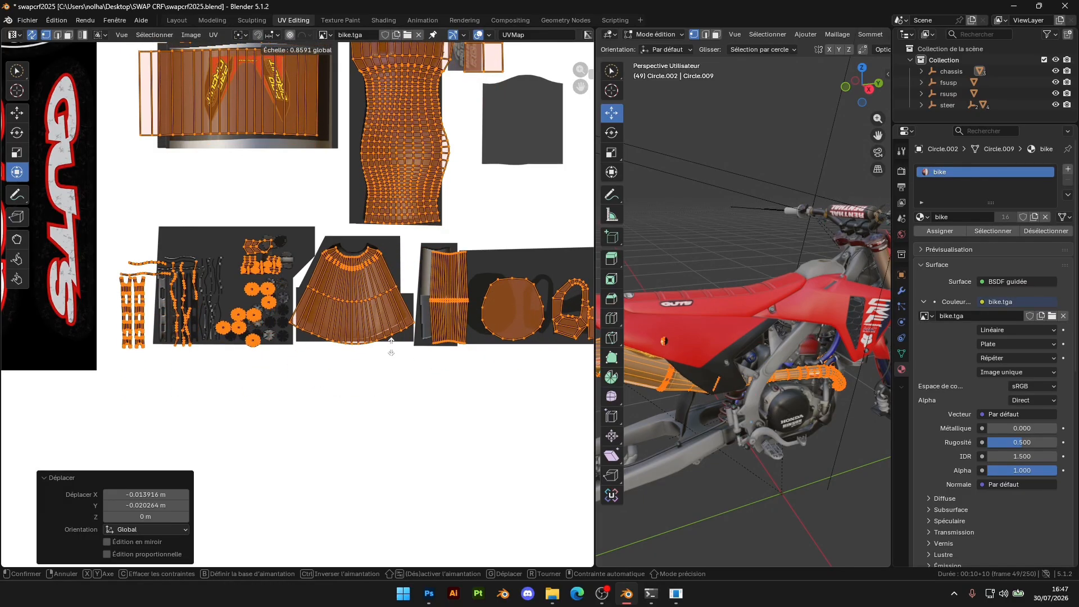
{"action": "left_click", "coordinate": [392, 340]}
{"action": "middle_click_drag", "start_coordinate": [139, 222], "coordinate": [384, 341]}
{"action": "scroll", "coordinate": [384, 345], "scroll_direction": "down", "scroll_amount": 5}
{"action": "scroll", "coordinate": [184, 298], "scroll_direction": "down", "scroll_amount": 2}
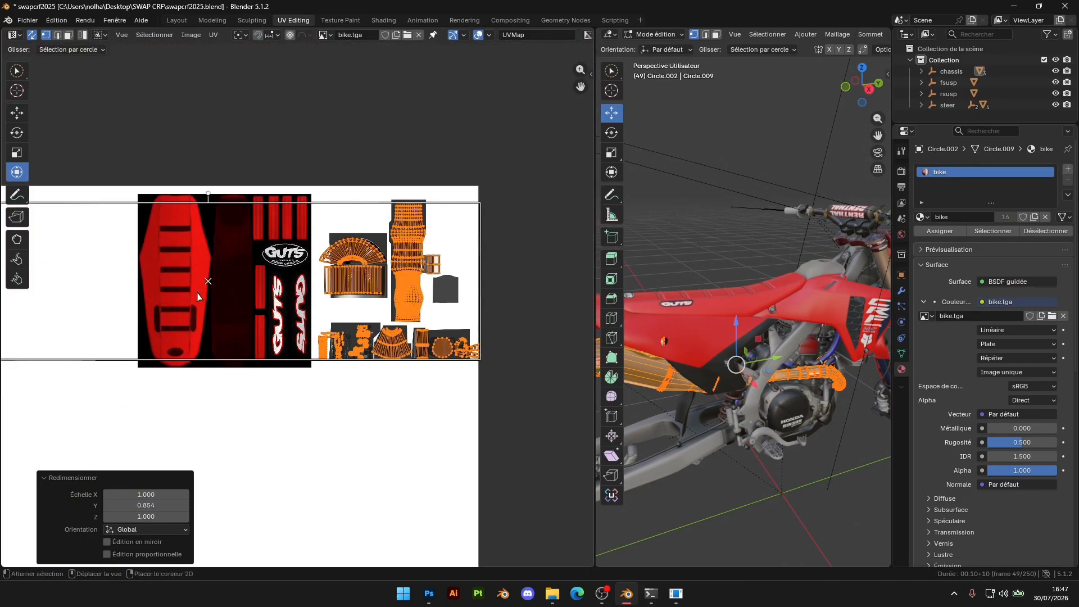
Scale the exhaust UVs by 0.871 along X and check their fit against the exhaust texture
{"action": "scroll", "coordinate": [213, 303], "scroll_direction": "down", "scroll_amount": 2}
{"action": "key", "text": "s"}
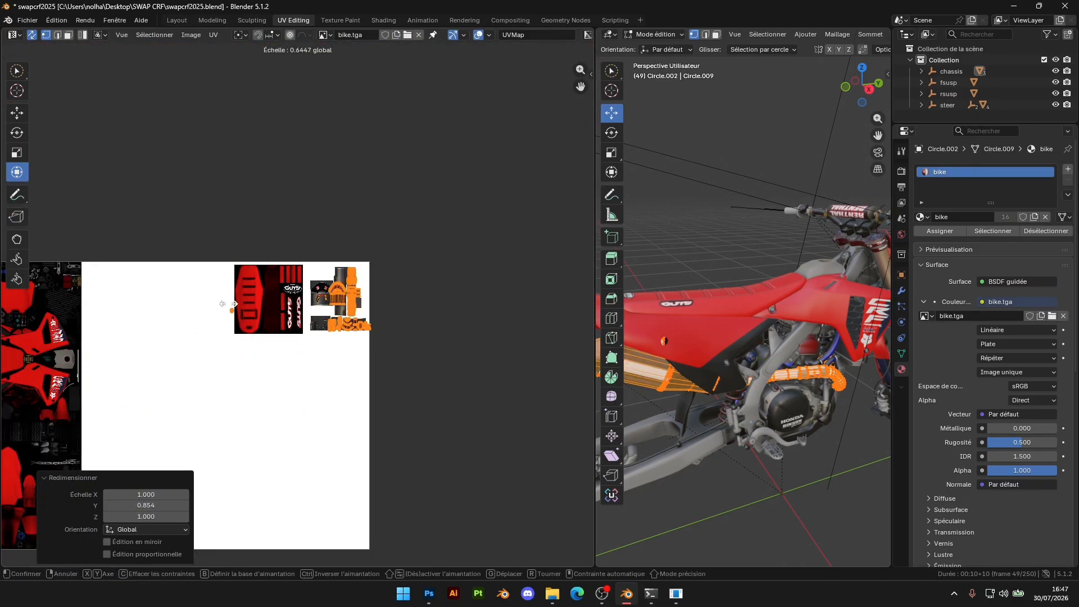
{"action": "key", "text": "x"}
{"action": "left_click", "coordinate": [195, 311]}
{"action": "scroll", "coordinate": [357, 294], "scroll_direction": "up", "scroll_amount": 6}
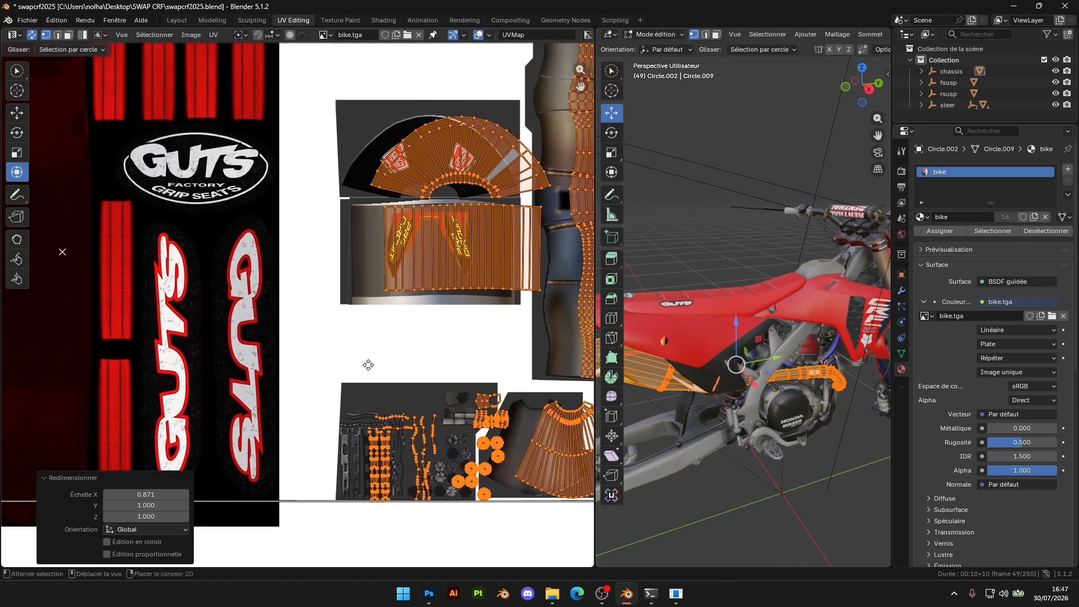
{"action": "middle_click_drag", "start_coordinate": [368, 364], "coordinate": [376, 373]}
{"action": "scroll", "coordinate": [296, 312], "scroll_direction": "down", "scroll_amount": 4}
{"action": "middle_click_drag", "start_coordinate": [127, 330], "coordinate": [270, 352]}
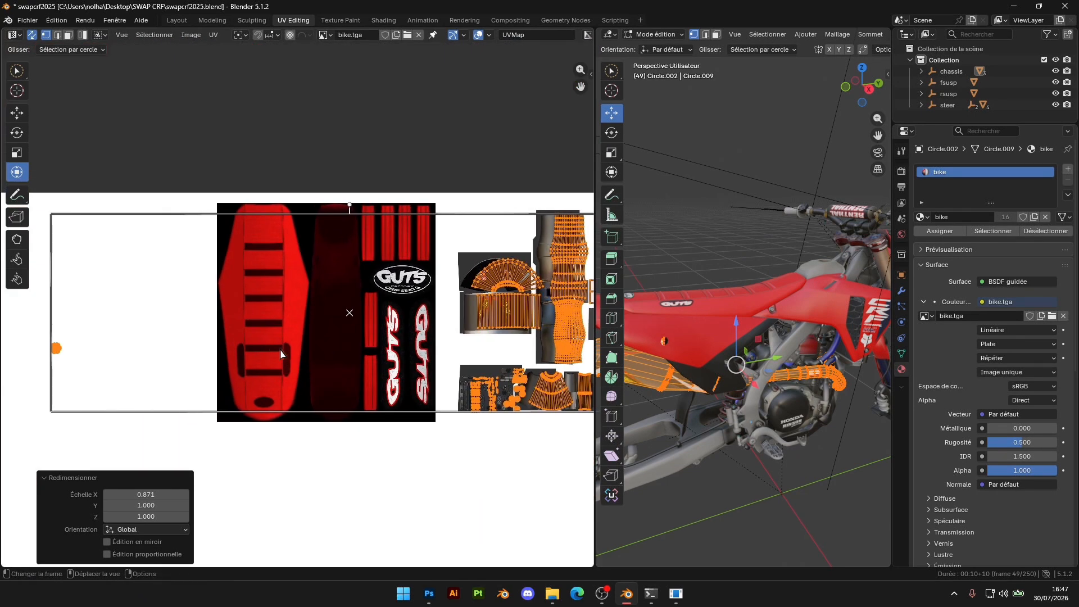
Widen the exhaust UVs by a factor of 1.064 along X
{"action": "key", "text": "s"}
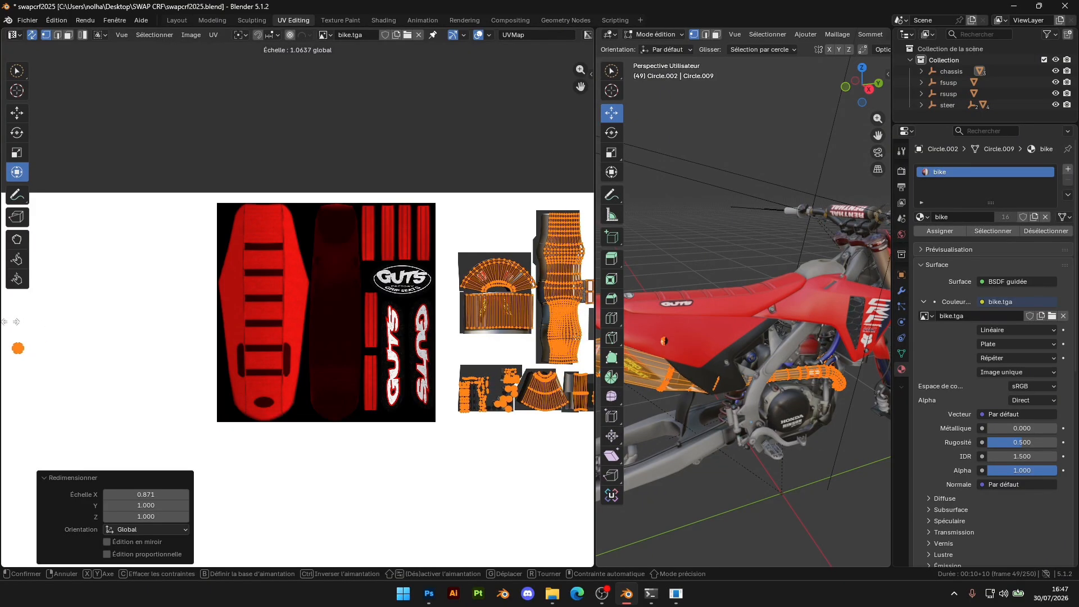
{"action": "left_click", "coordinate": [10, 322]}
{"action": "scroll", "coordinate": [298, 315], "scroll_direction": "up", "scroll_amount": 5}
{"action": "middle_click_drag", "start_coordinate": [402, 315], "coordinate": [885, 310]}
{"action": "scroll", "coordinate": [324, 339], "scroll_direction": "down", "scroll_amount": 4}
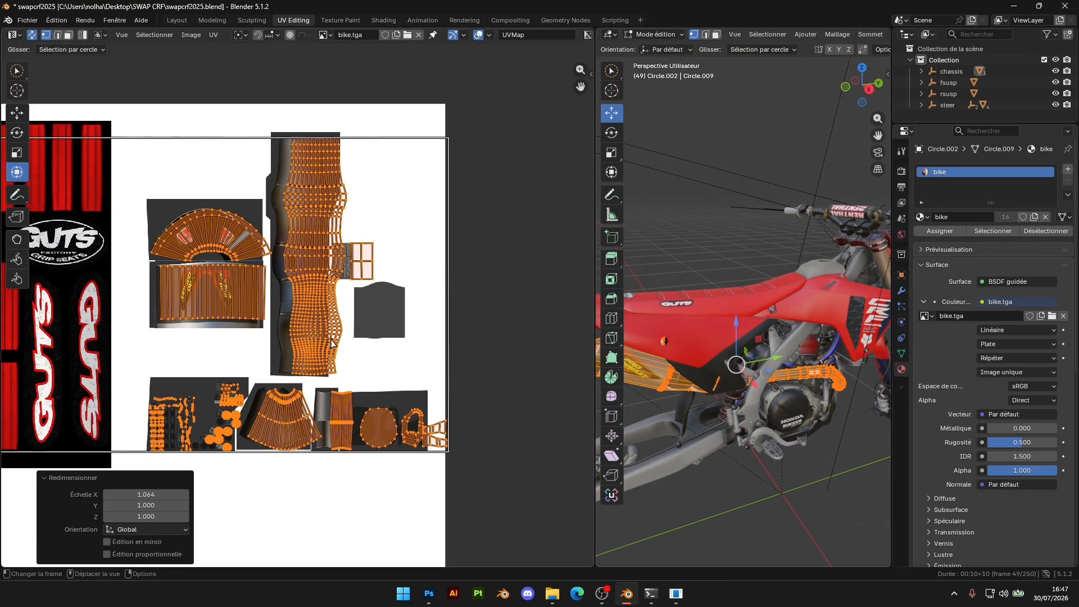
Scale the exhaust UVs by 0.976 along X and shift them about 0.0058 m in X and 0.0009 m in Y
{"action": "key", "text": "s"}
{"action": "key", "text": "x"}
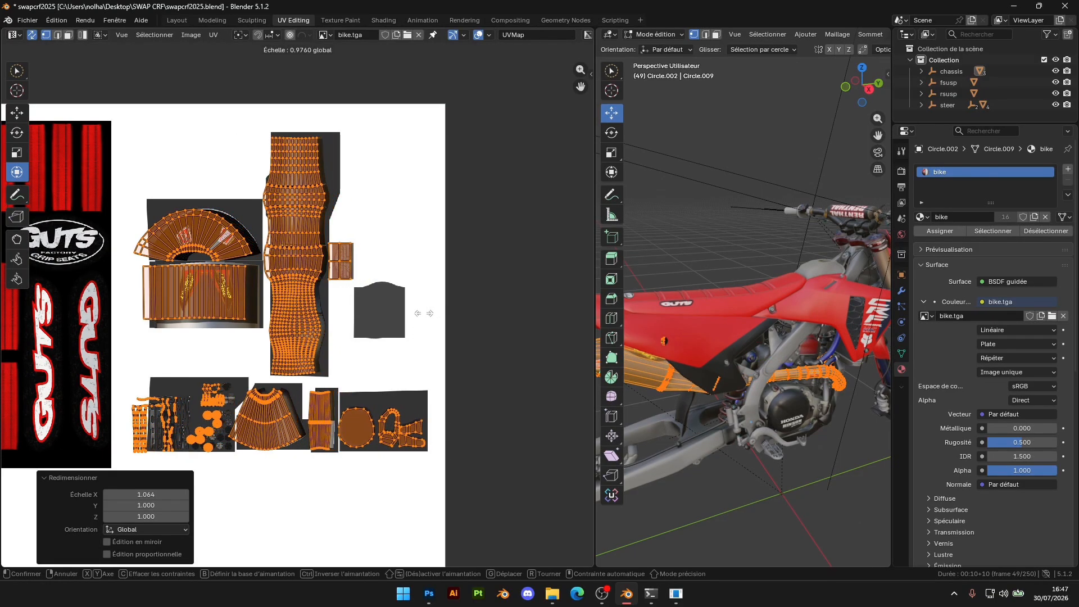
{"action": "left_click", "coordinate": [421, 313]}
{"action": "scroll", "coordinate": [386, 343], "scroll_direction": "up", "scroll_amount": 4}
{"action": "middle_click_drag", "start_coordinate": [299, 482], "coordinate": [415, 299]}
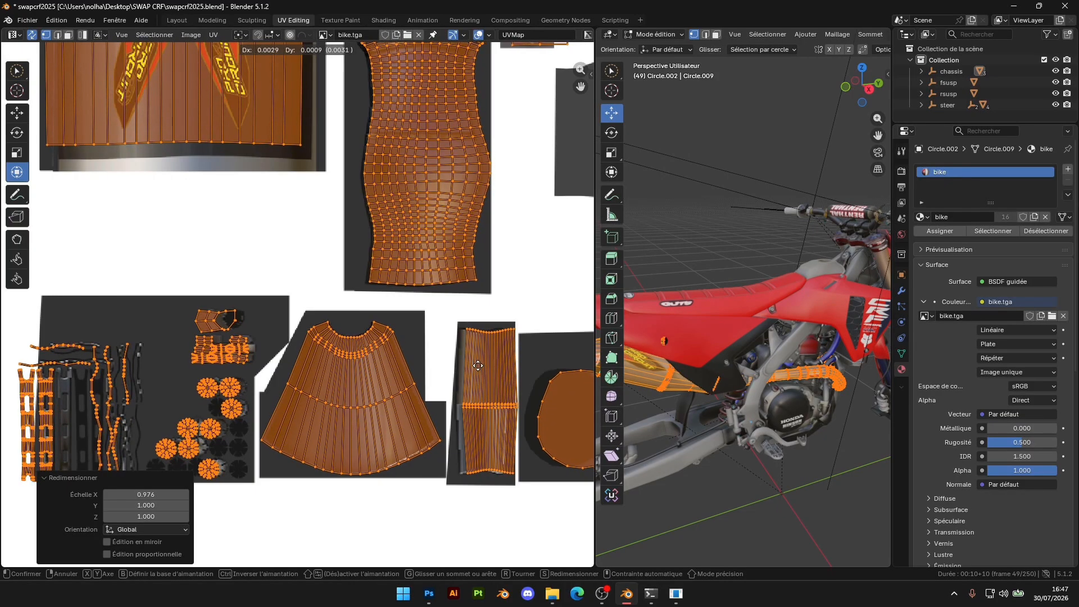
{"action": "left_click", "coordinate": [481, 362]}
{"action": "scroll", "coordinate": [405, 303], "scroll_direction": "down", "scroll_amount": 4}
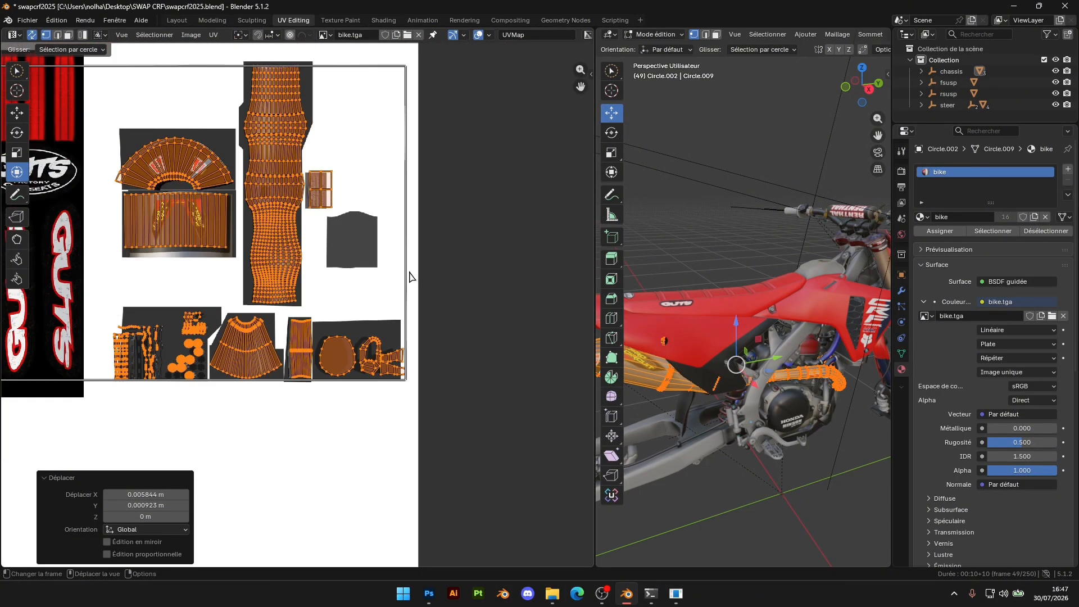
Scale the exhaust UVs by 0.990 along X and shift them about 0.0052 m in X and -0.0011 m in Y
{"action": "key", "text": "s"}
{"action": "key", "text": "x"}
{"action": "left_click", "coordinate": [392, 272]}
{"action": "scroll", "coordinate": [279, 276], "scroll_direction": "up", "scroll_amount": 5}
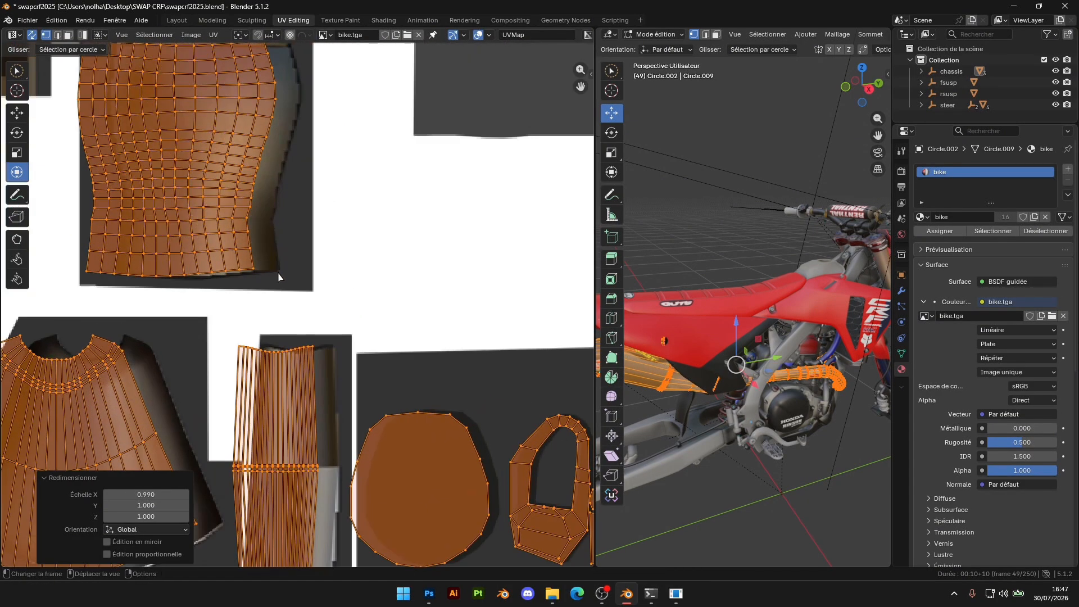
{"action": "middle_click_drag", "start_coordinate": [279, 276], "coordinate": [540, 485]}
{"action": "key", "text": "g"}
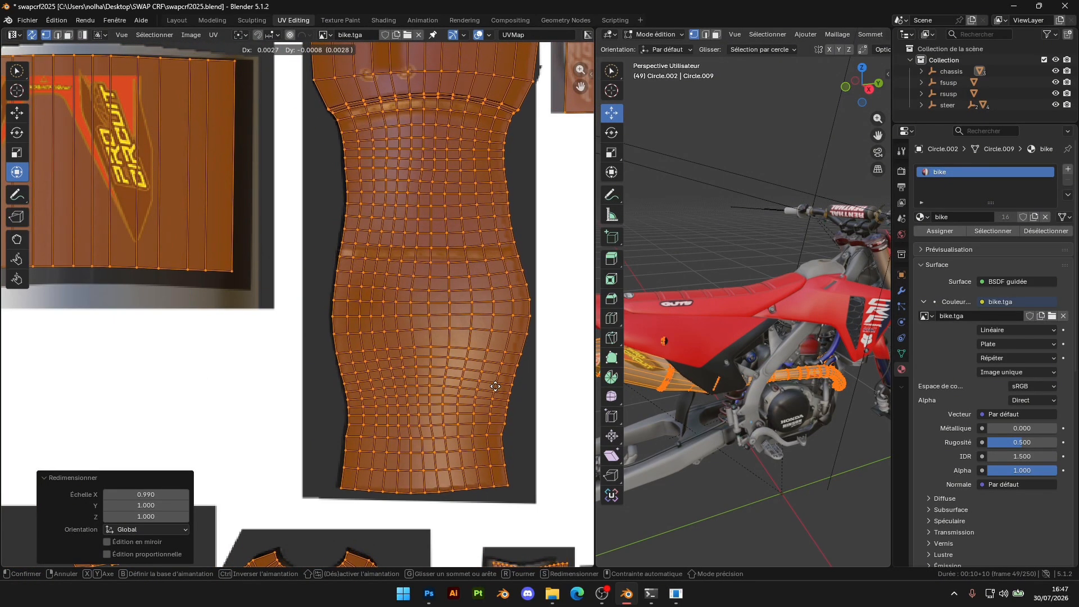
{"action": "left_click", "coordinate": [493, 388]}
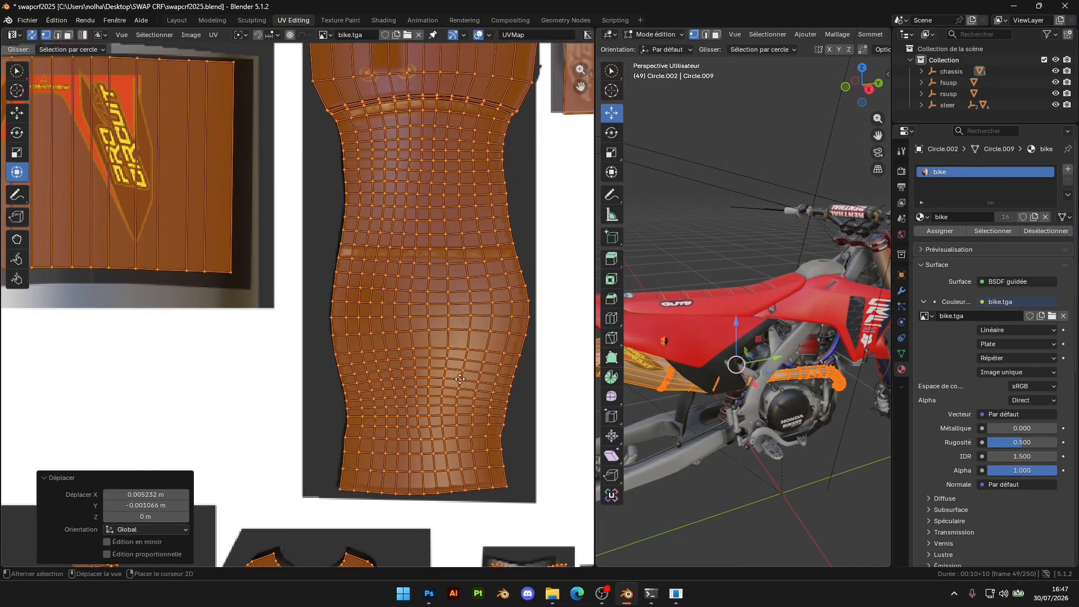
Scale the exhaust UVs by 0.993 along Y to fit the exhaust texture's height
{"action": "scroll", "coordinate": [391, 485], "scroll_direction": "down", "scroll_amount": 4}
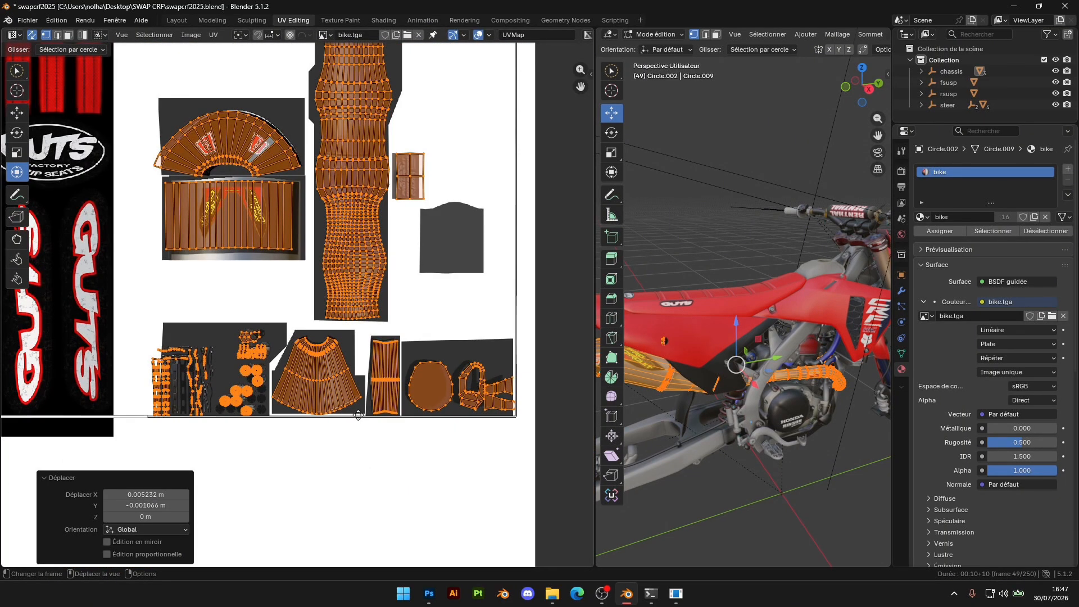
{"action": "key", "text": "s"}
{"action": "key", "text": "y"}
{"action": "left_click", "coordinate": [431, 375]}
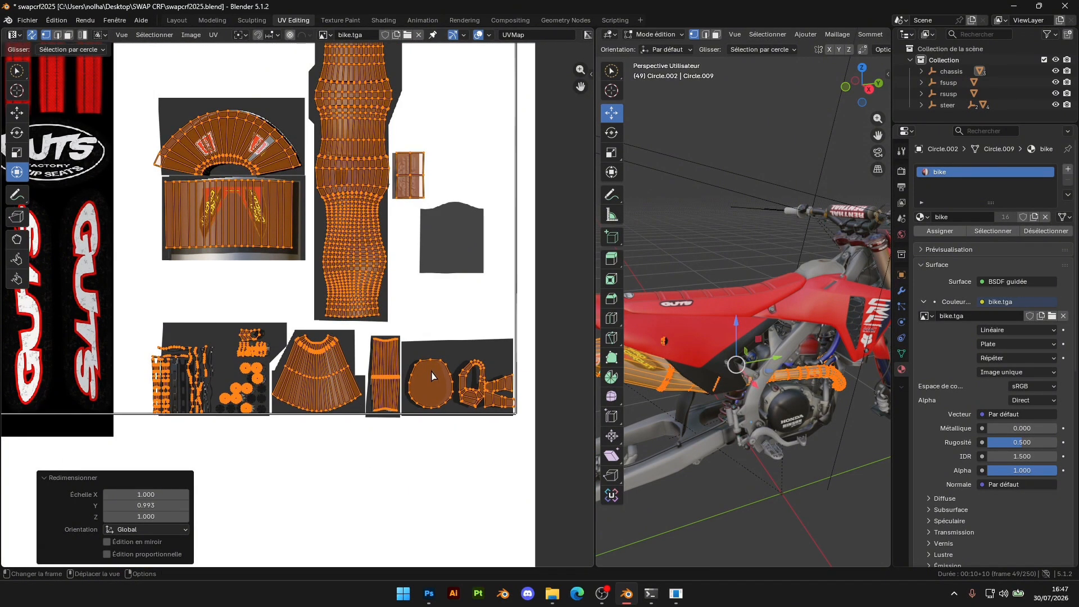
Scale the exhaust UVs by 0.997 along X to narrow them toward the exhaust texture
{"action": "key", "text": "s"}
{"action": "key", "text": "x"}
{"action": "left_click", "coordinate": [490, 265]}
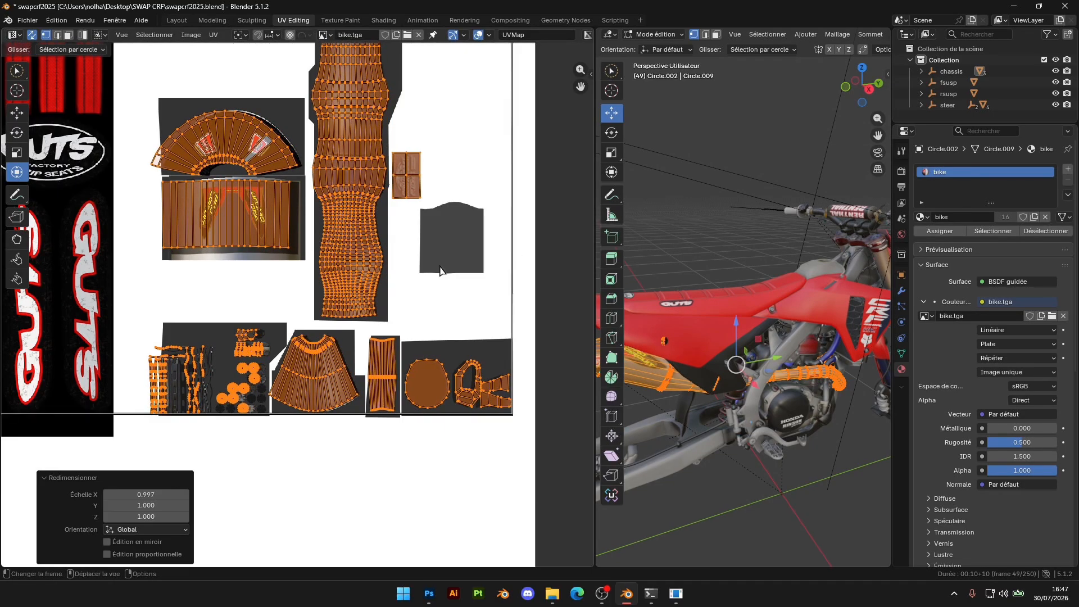
{"action": "scroll", "coordinate": [135, 164], "scroll_direction": "up", "scroll_amount": 4}
{"action": "scroll", "coordinate": [134, 163], "scroll_direction": "down", "scroll_amount": 6}
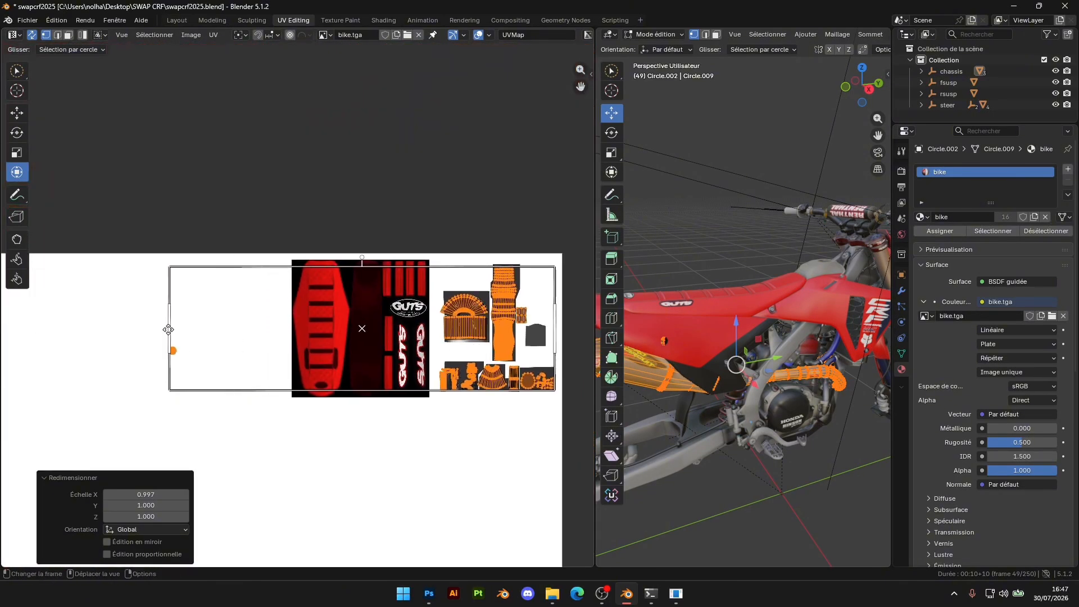
Scale the exhaust UVs by 0.977 along X
{"action": "key", "text": "s"}
{"action": "key", "text": "x"}
{"action": "left_click", "coordinate": [178, 332]}
{"action": "scroll", "coordinate": [487, 316], "scroll_direction": "up", "scroll_amount": 8}
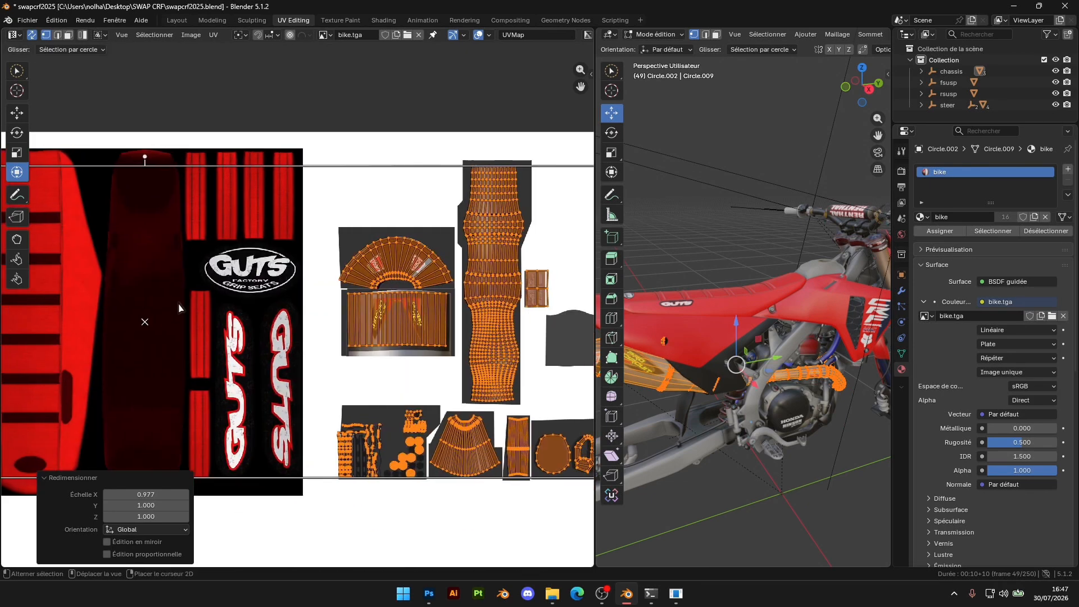
Scale the exhaust UVs by 0.982 along X to bring them closer to the silencer and header textures
{"action": "scroll", "coordinate": [194, 332], "scroll_direction": "down", "scroll_amount": 10}
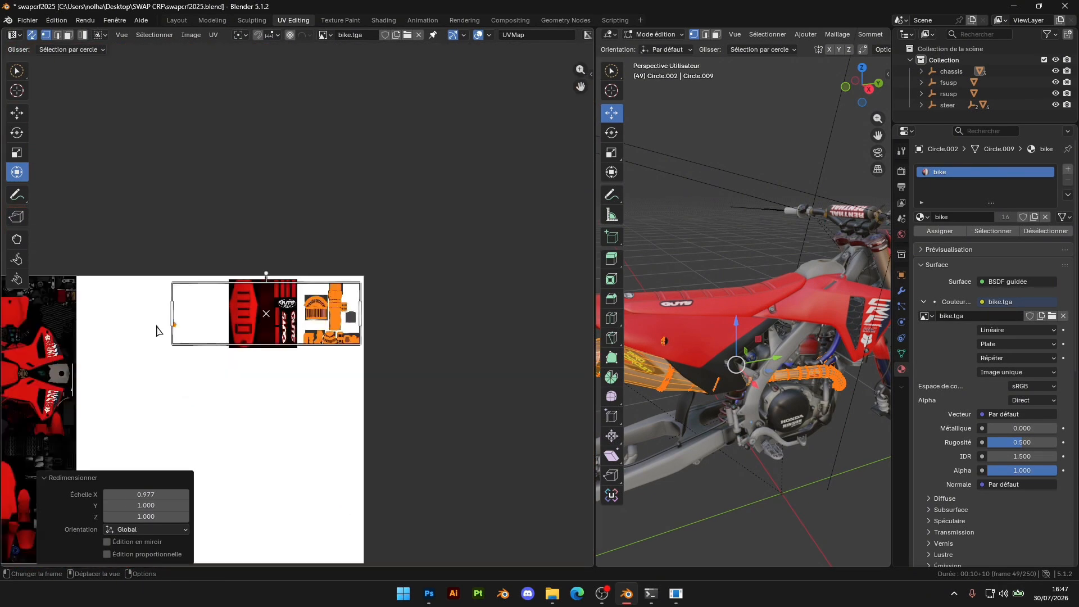
{"action": "key", "text": "s"}
{"action": "left_click", "coordinate": [177, 313]}
{"action": "scroll", "coordinate": [253, 312], "scroll_direction": "up", "scroll_amount": 8}
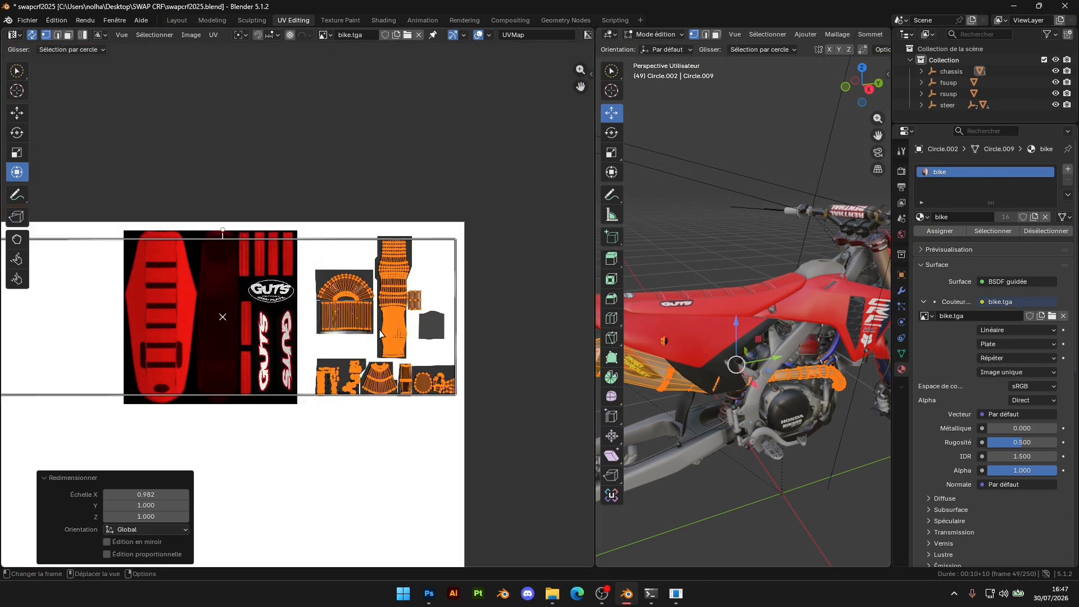
{"action": "scroll", "coordinate": [342, 309], "scroll_direction": "down", "scroll_amount": 7}
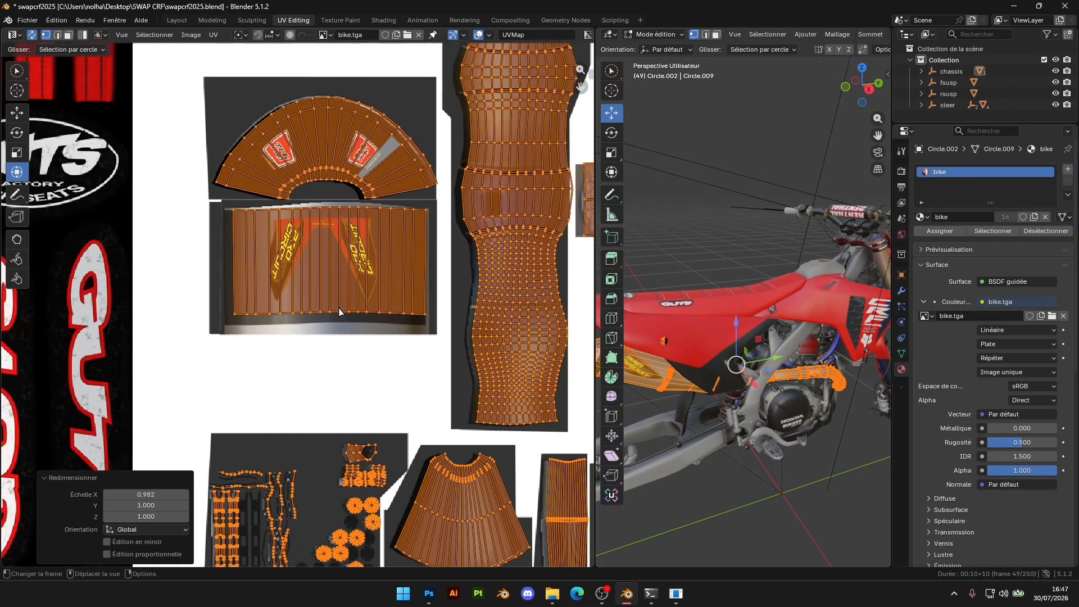
{"action": "scroll", "coordinate": [275, 341], "scroll_direction": "down", "scroll_amount": 2}
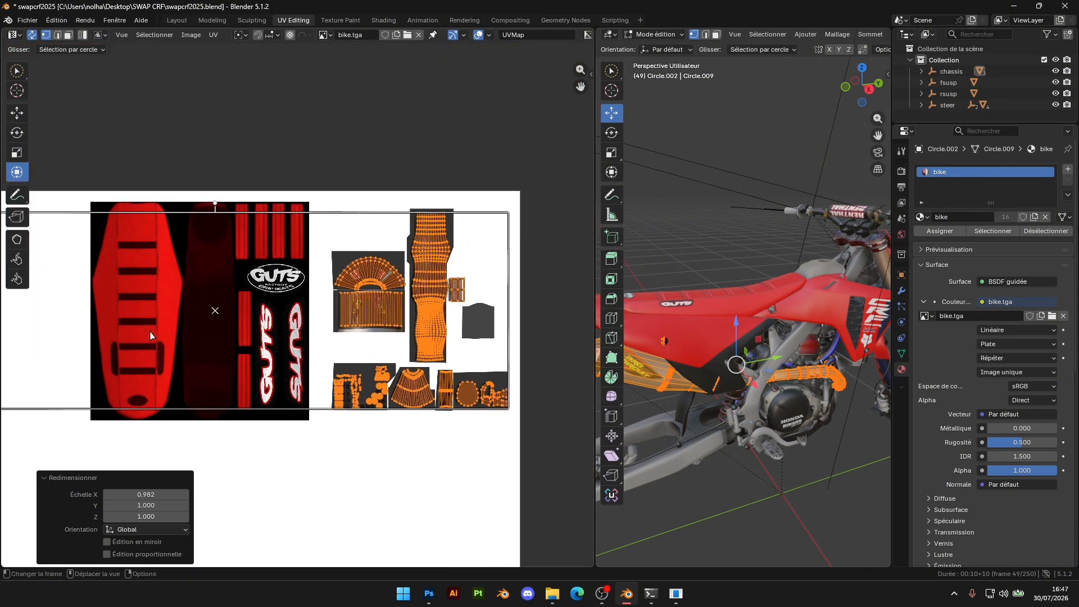
Widen the exhaust UVs by a factor of 1.006 along X and check their fit on the small-parts texture
{"action": "left_click_drag", "start_coordinate": [60, 314], "coordinate": [58, 313]}
{"action": "scroll", "coordinate": [293, 337], "scroll_direction": "up", "scroll_amount": 8}
{"action": "scroll", "coordinate": [308, 358], "scroll_direction": "up", "scroll_amount": 6}
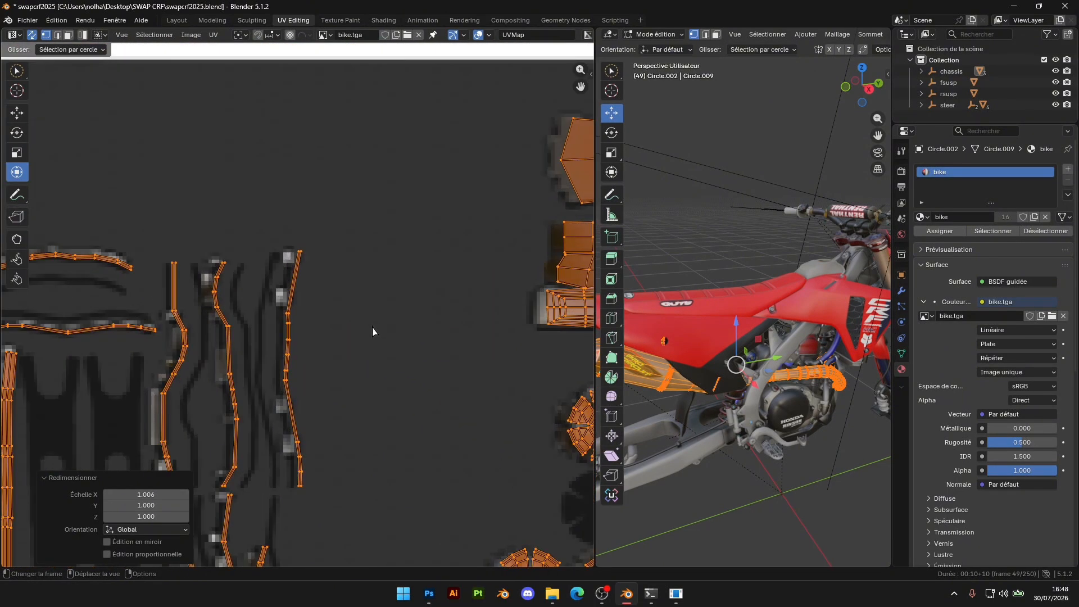
{"action": "scroll", "coordinate": [373, 331], "scroll_direction": "down", "scroll_amount": 6}
{"action": "middle_click_drag", "start_coordinate": [491, 331], "coordinate": [318, 328]}
{"action": "scroll", "coordinate": [318, 328], "scroll_direction": "up", "scroll_amount": 2}
{"action": "scroll", "coordinate": [318, 327], "scroll_direction": "down", "scroll_amount": 5}
{"action": "middle_click_drag", "start_coordinate": [145, 273], "coordinate": [455, 377]}
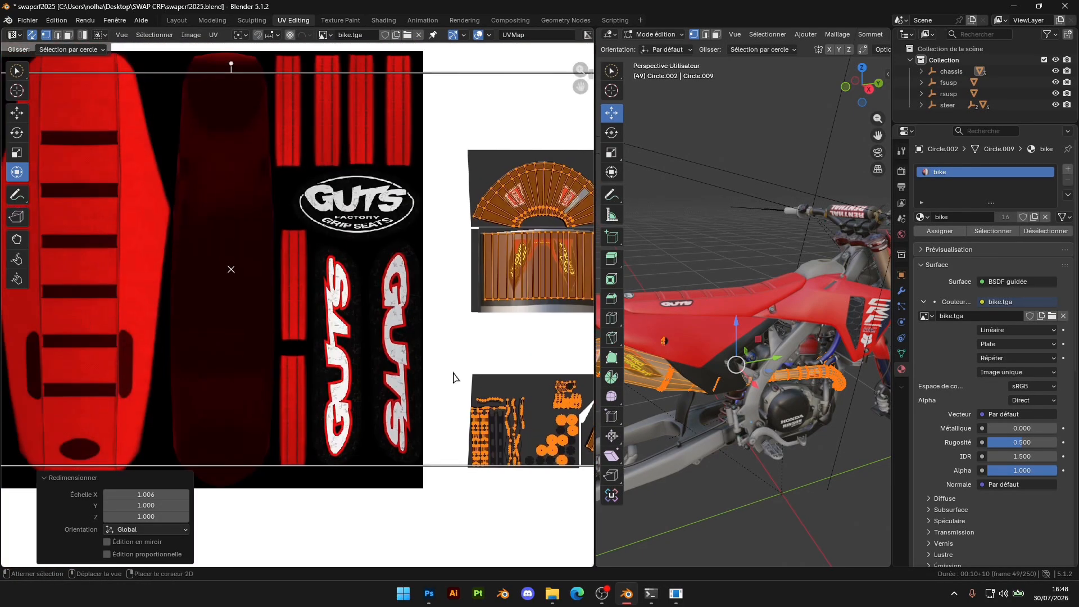
Reselect all exhaust UV islands, using Circle Select around the exhaust textures
{"action": "scroll", "coordinate": [202, 317], "scroll_direction": "down", "scroll_amount": 5}
{"action": "left_click", "coordinate": [328, 313]}
{"action": "scroll", "coordinate": [401, 328], "scroll_direction": "up", "scroll_amount": 5}
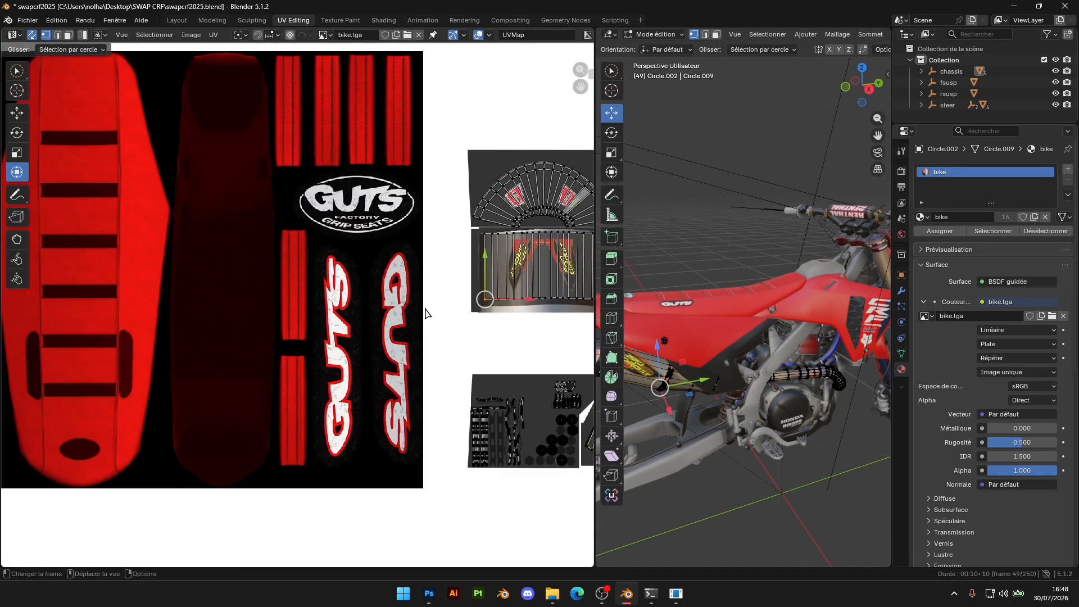
{"action": "middle_click_drag", "start_coordinate": [426, 311], "coordinate": [302, 311]}
{"action": "scroll", "coordinate": [298, 313], "scroll_direction": "down", "scroll_amount": 4}
{"action": "mouse_move", "coordinate": [343, 267]}
{"action": "left_mouse_down"}
{"action": "mouse_move", "coordinate": [344, 315]}
{"action": "mouse_move", "coordinate": [428, 296]}
{"action": "left_mouse_up"}
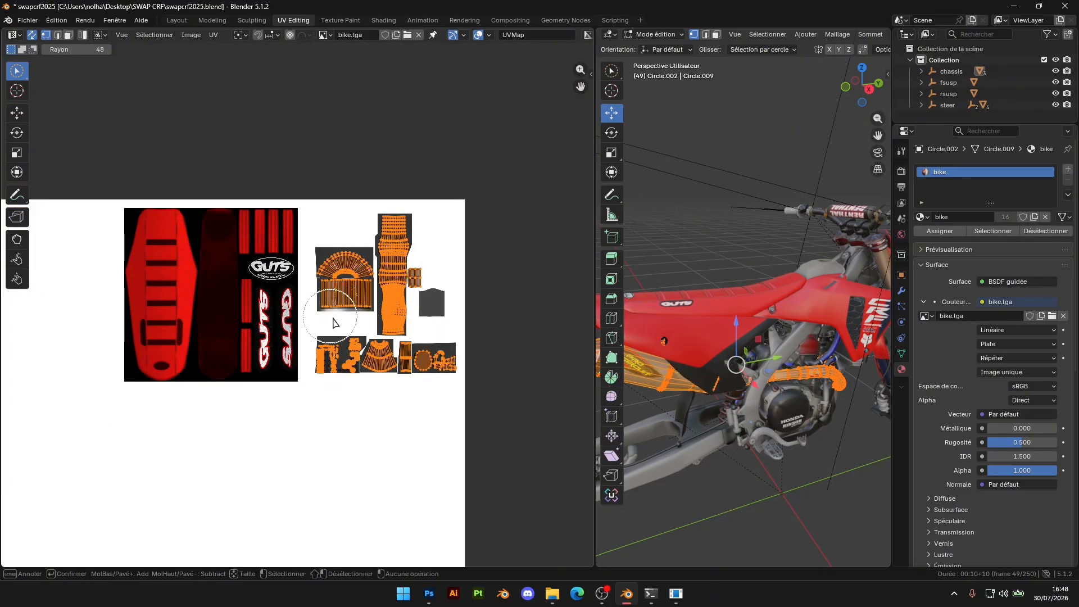
{"action": "right_click", "coordinate": [416, 360]}
{"action": "scroll", "coordinate": [427, 356], "scroll_direction": "up", "scroll_amount": 6}
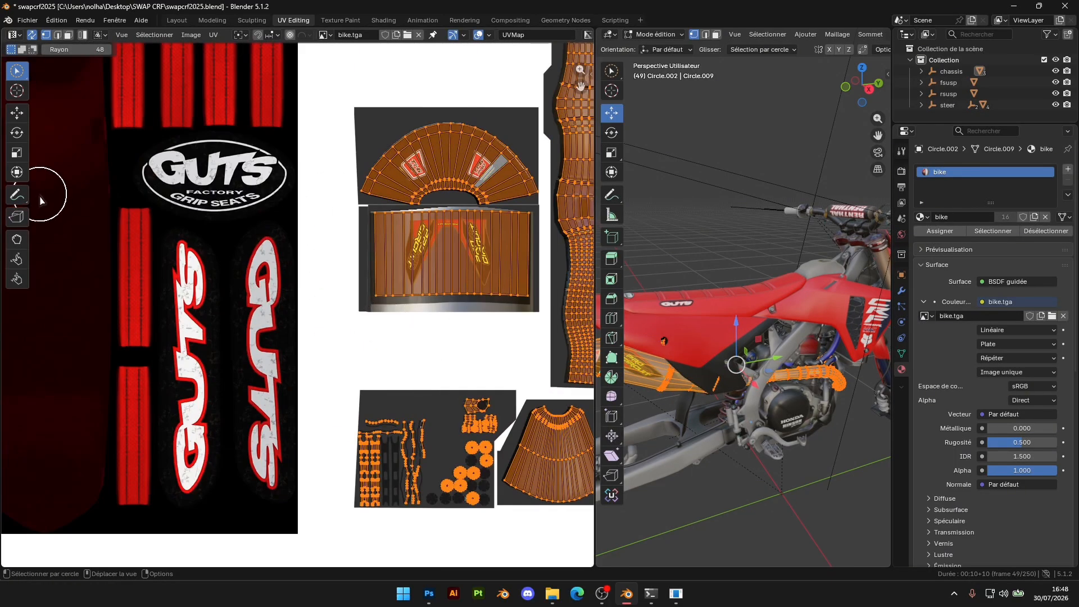
Activate the Transform tool and scale the exhaust UVs by 0.986 along X
{"action": "left_click", "coordinate": [18, 173]}
{"action": "left_click_drag", "start_coordinate": [357, 296], "coordinate": [358, 298]}
{"action": "middle_click_drag", "start_coordinate": [531, 289], "coordinate": [165, 263]}
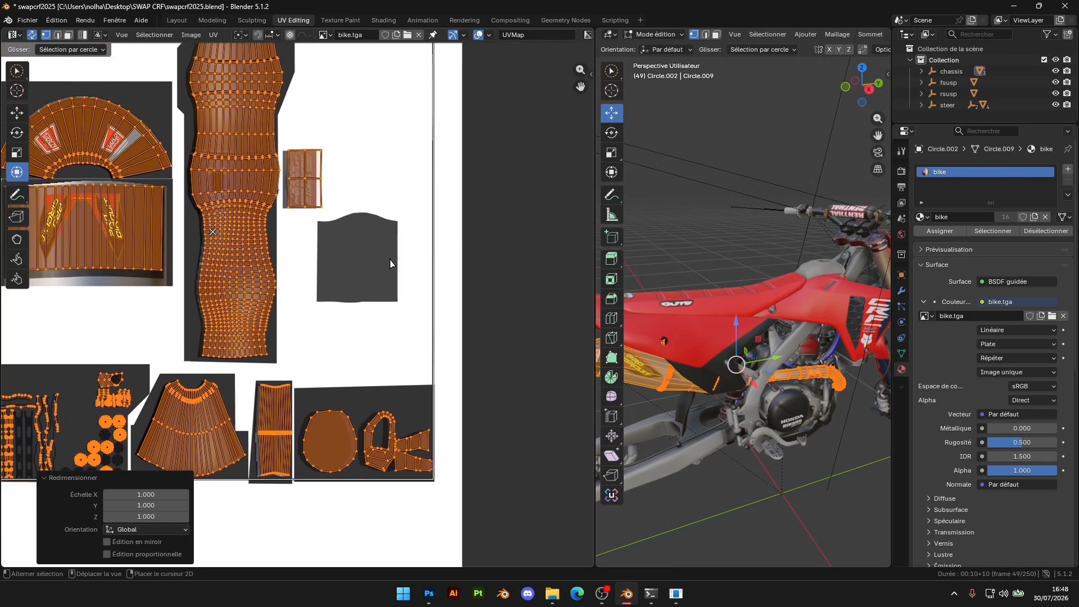
{"action": "left_click_drag", "start_coordinate": [434, 227], "coordinate": [425, 232]}
{"action": "scroll", "coordinate": [337, 224], "scroll_direction": "up", "scroll_amount": 6}
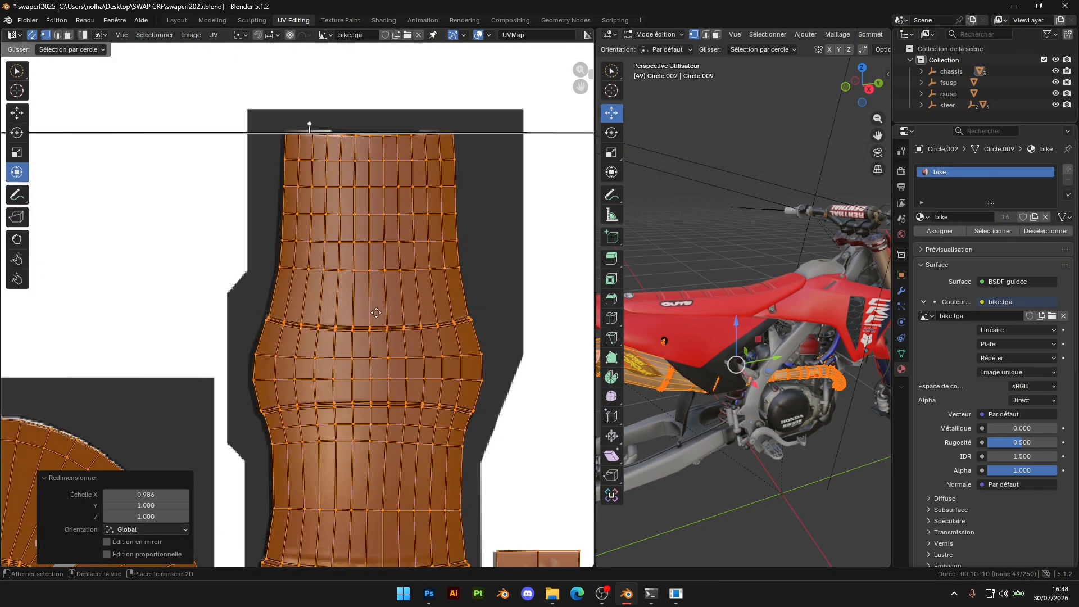
Inspect the silencer and header islands against their textures and scale the exhaust UVs by 1.001 along Y
{"action": "middle_click_drag", "start_coordinate": [205, 288], "coordinate": [466, 188]}
{"action": "middle_click_drag", "start_coordinate": [252, 364], "coordinate": [363, 264]}
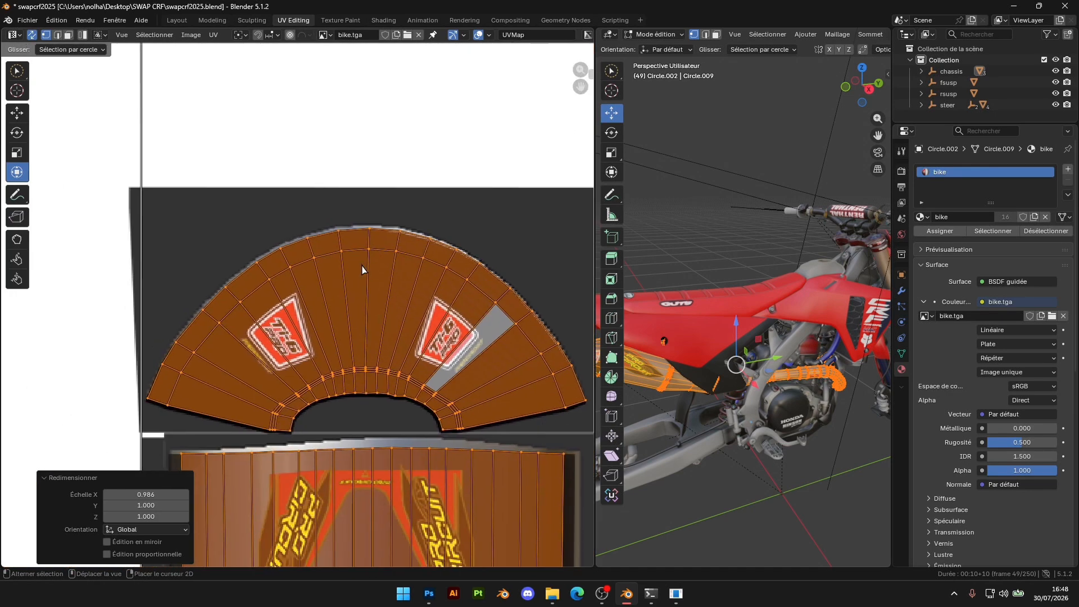
{"action": "middle_click_drag", "start_coordinate": [353, 326], "coordinate": [345, 267]}
{"action": "middle_click_drag", "start_coordinate": [406, 439], "coordinate": [394, 225]}
{"action": "mouse_move", "coordinate": [467, 449]}
{"action": "middle_mouse_down"}
{"action": "mouse_move", "coordinate": [458, 308]}
{"action": "mouse_move", "coordinate": [337, 67]}
{"action": "middle_mouse_up"}
{"action": "middle_click_drag", "start_coordinate": [423, 534], "coordinate": [319, 343]}
{"action": "key", "text": "s"}
{"action": "key", "text": "y"}
{"action": "left_click", "coordinate": [335, 361]}
Make a final tiny scale adjustment of the exhaust UVs so the small-parts islands match the texture
{"action": "middle_click_drag", "start_coordinate": [146, 224], "coordinate": [365, 270]}
{"action": "middle_click_drag", "start_coordinate": [110, 178], "coordinate": [277, 242]}
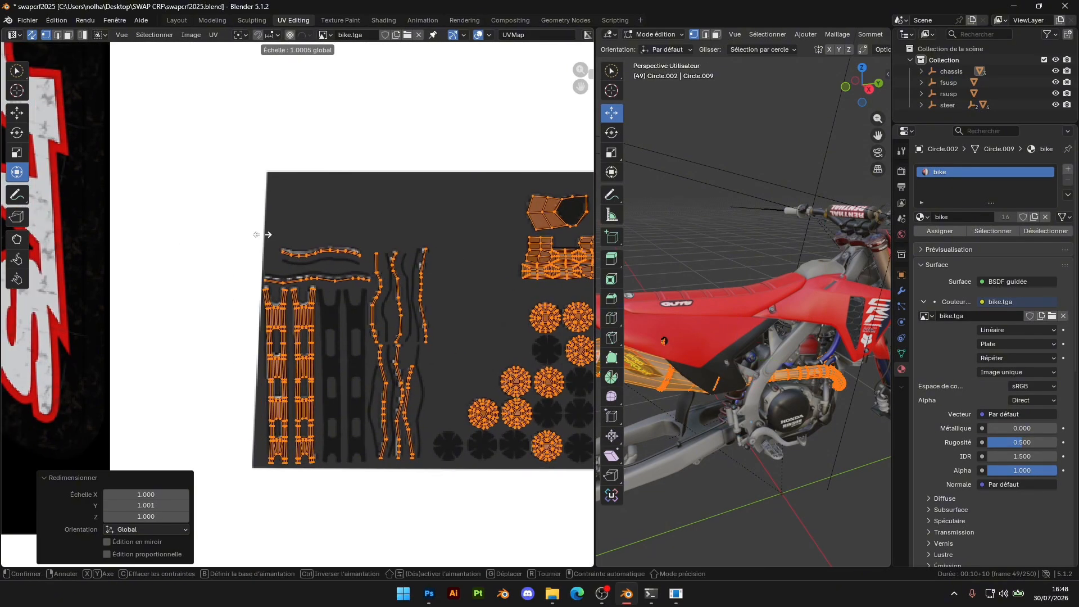
{"action": "left_click", "coordinate": [269, 236]}
Leave Edit Mode, check the exhaust on the model, and switch to the Layout workspace with the whole bike in view
{"action": "key", "text": "Tab"}
{"action": "scroll", "coordinate": [805, 361], "scroll_direction": "up", "scroll_amount": 5}
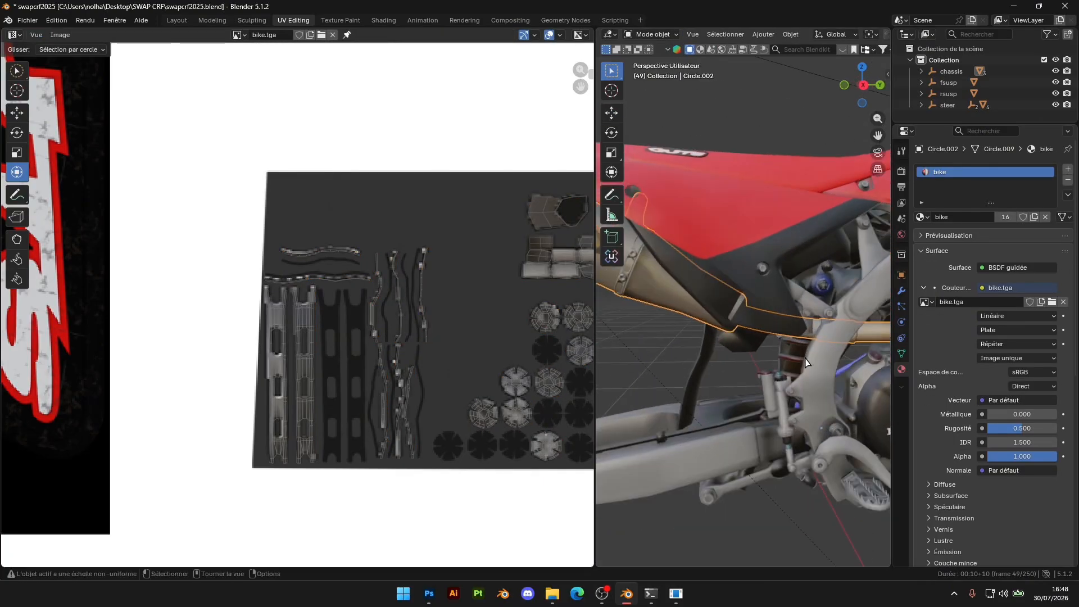
{"action": "middle_click_drag", "start_coordinate": [806, 361], "coordinate": [807, 395]}
{"action": "left_click", "coordinate": [176, 20]}
{"action": "middle_click_drag", "start_coordinate": [646, 377], "coordinate": [676, 383]}
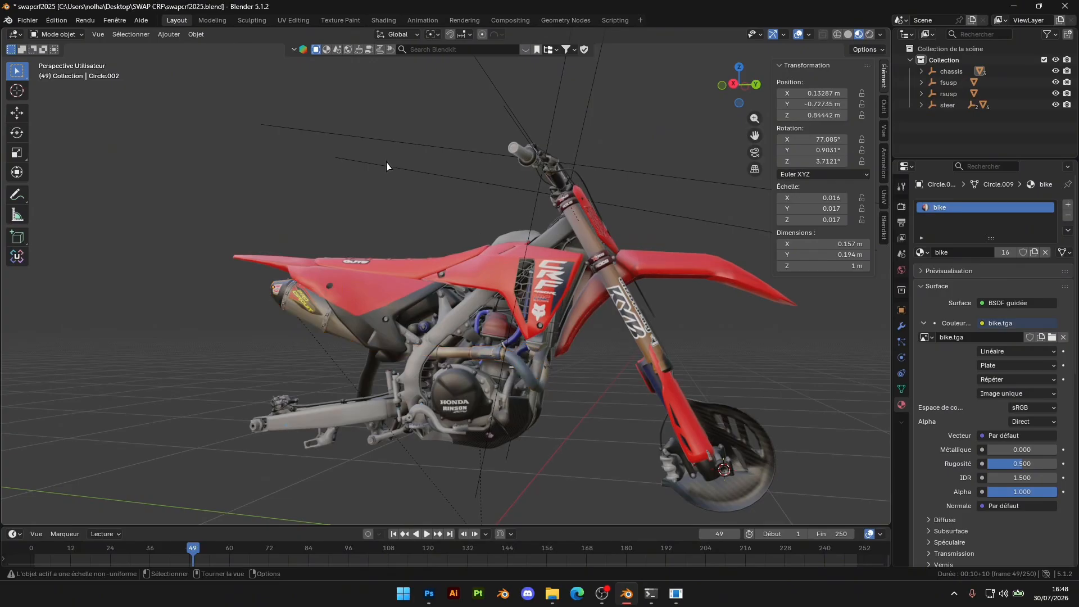
Export the bike as FBX over CRF2K25.fbx and convert it to an EDF mesh in FBX2EDF with export_script.ini
{"action": "left_click", "coordinate": [27, 20]}
{"action": "mouse_move", "coordinate": [33, 198]}
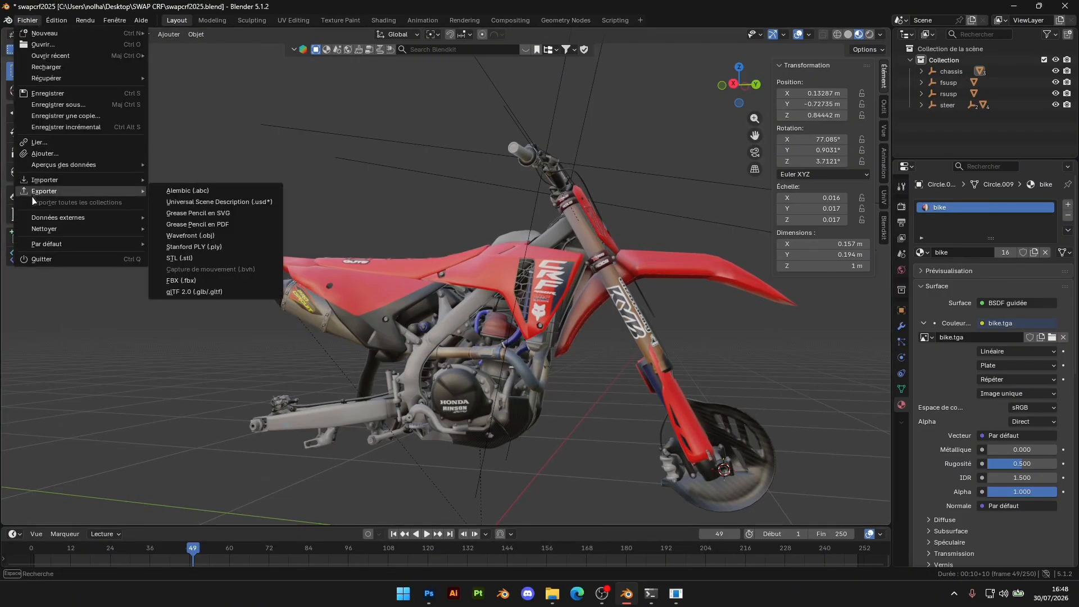
{"action": "left_click", "coordinate": [211, 281]}
{"action": "double_click", "coordinate": [452, 135]}
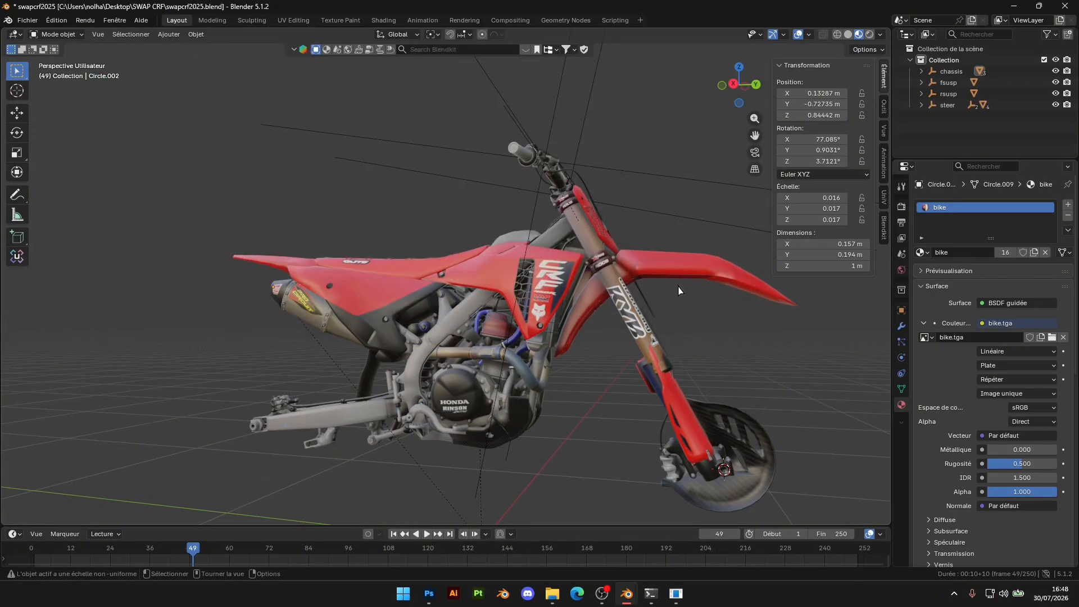
{"action": "left_click", "coordinate": [680, 598]}
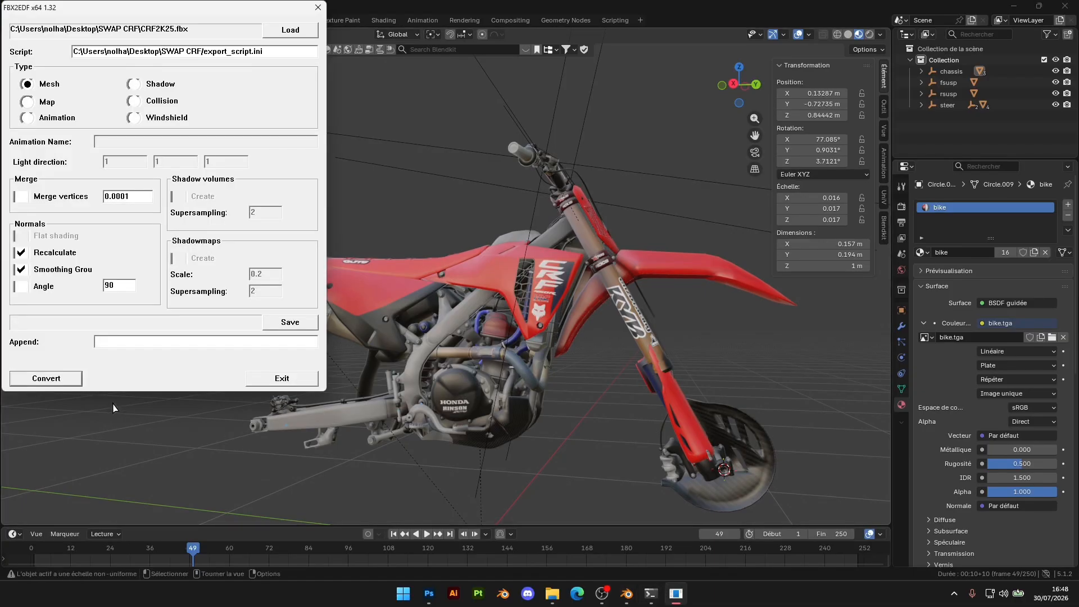
{"action": "left_click", "coordinate": [56, 384]}
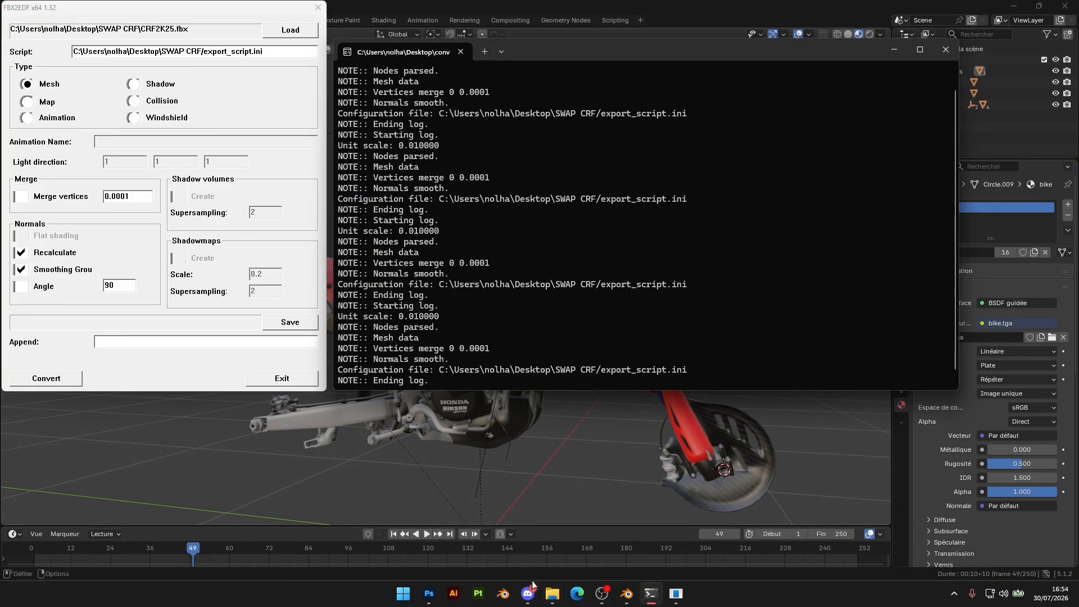
Copy model.edf from the SWAP CRF export folder into MX2OEM_2023_KTM_250_SX-F, replacing the existing file
{"action": "mouse_move", "coordinate": [552, 590]}
{"action": "left_click", "coordinate": [614, 531]}
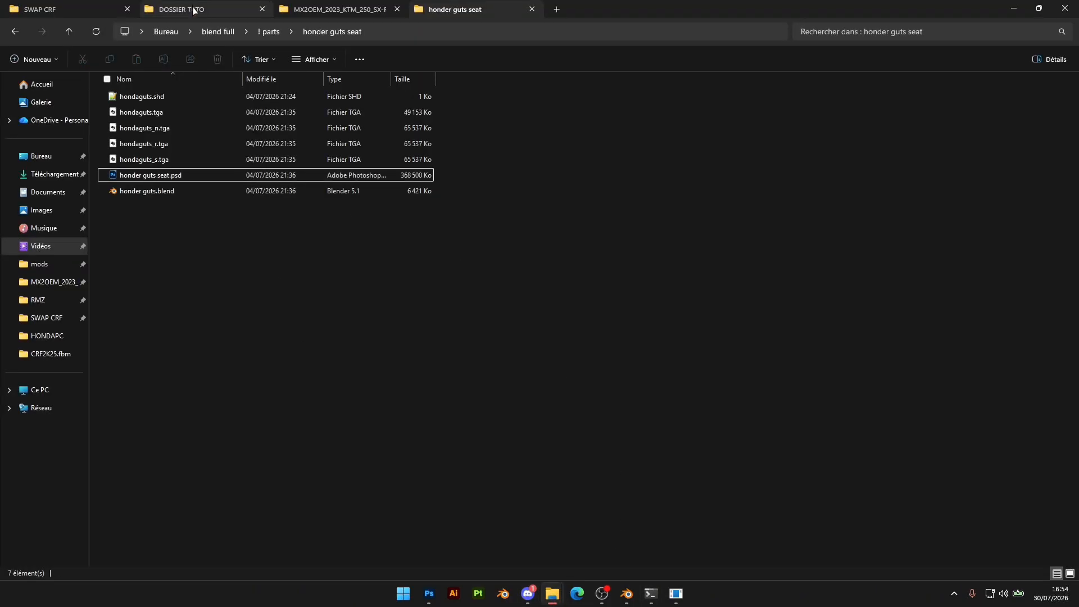
{"action": "left_click", "coordinate": [42, 9]}
{"action": "double_click", "coordinate": [134, 97]}
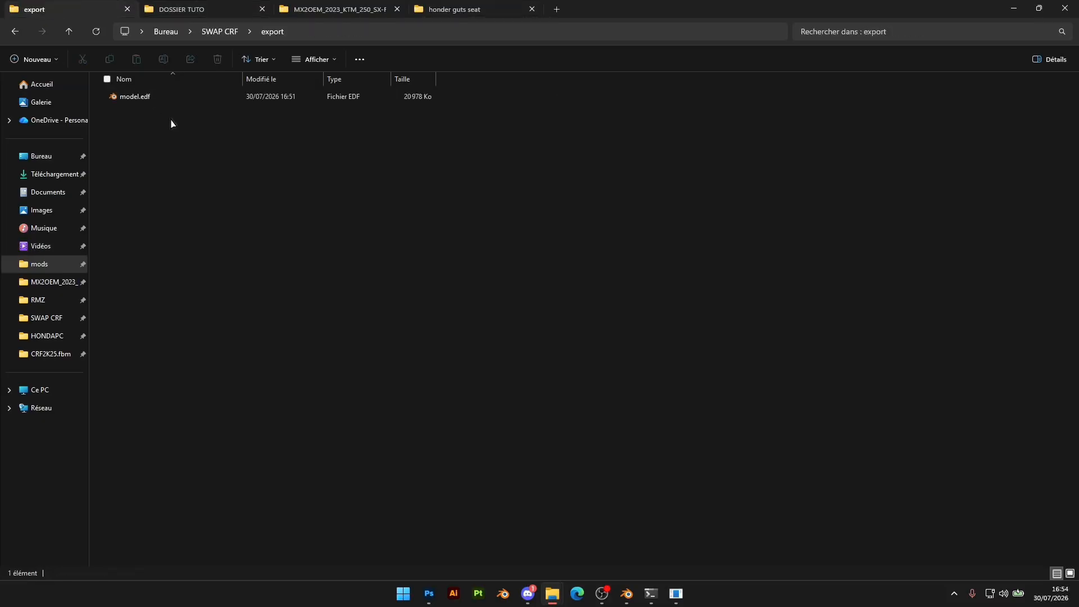
{"action": "left_click", "coordinate": [375, 11]}
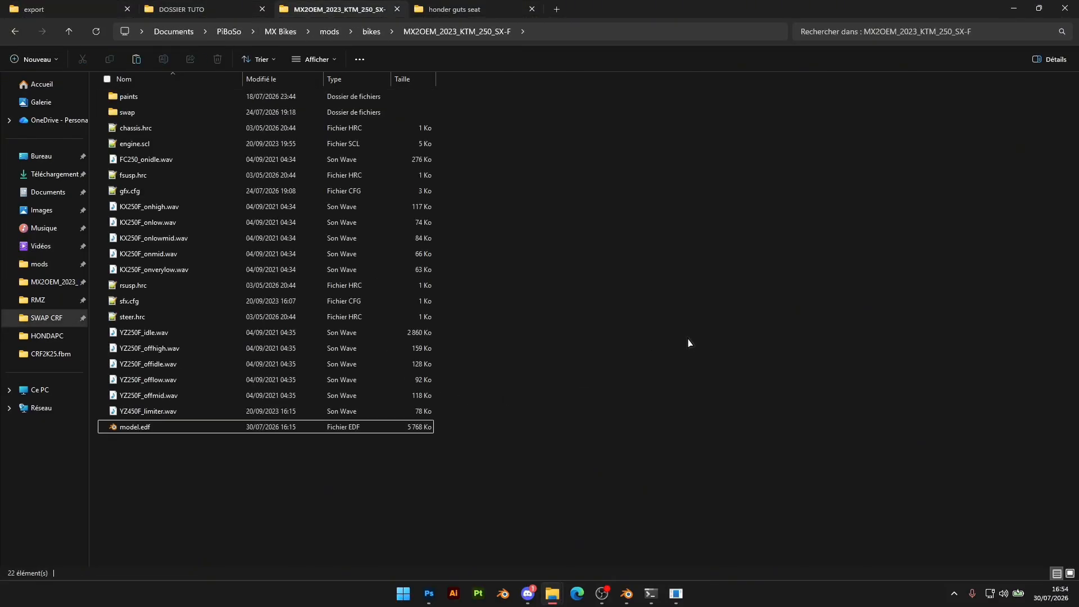
{"action": "key", "text": "ctrl+v"}
{"action": "left_click", "coordinate": [559, 214]}
Launch MX Bikes and open the bike selection to inspect the swapped bike up close
{"action": "key", "text": "super"}
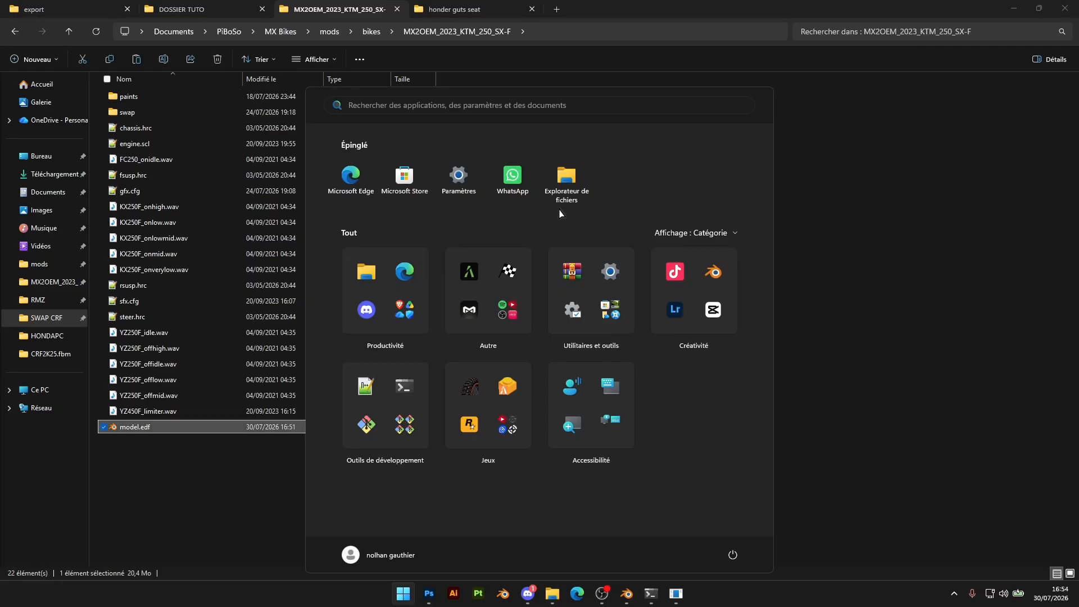
{"action": "type", "text": "mx"}
{"action": "key", "text": "Return"}
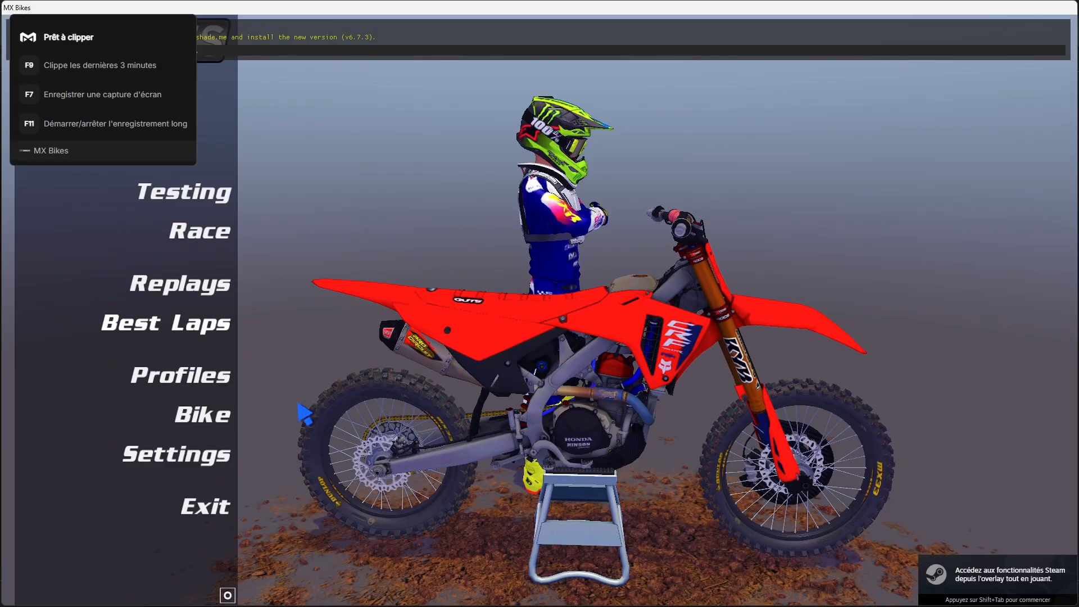
{"action": "left_click", "coordinate": [224, 414]}
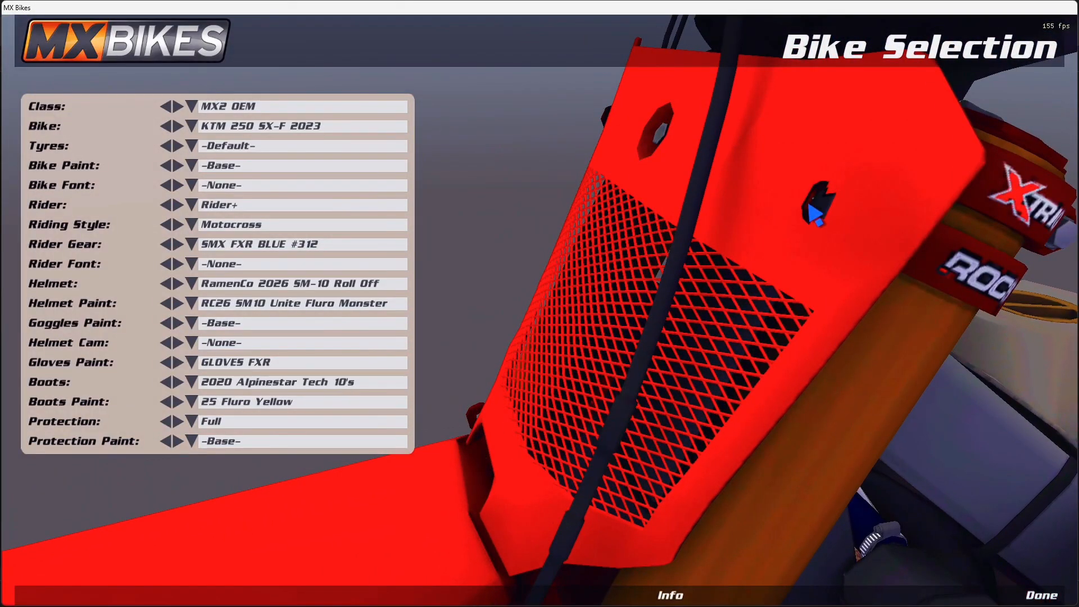
Switch to Blender and move the front number plate forward along Y to 0.43348 m
{"action": "key", "text": "alt+Tab"}
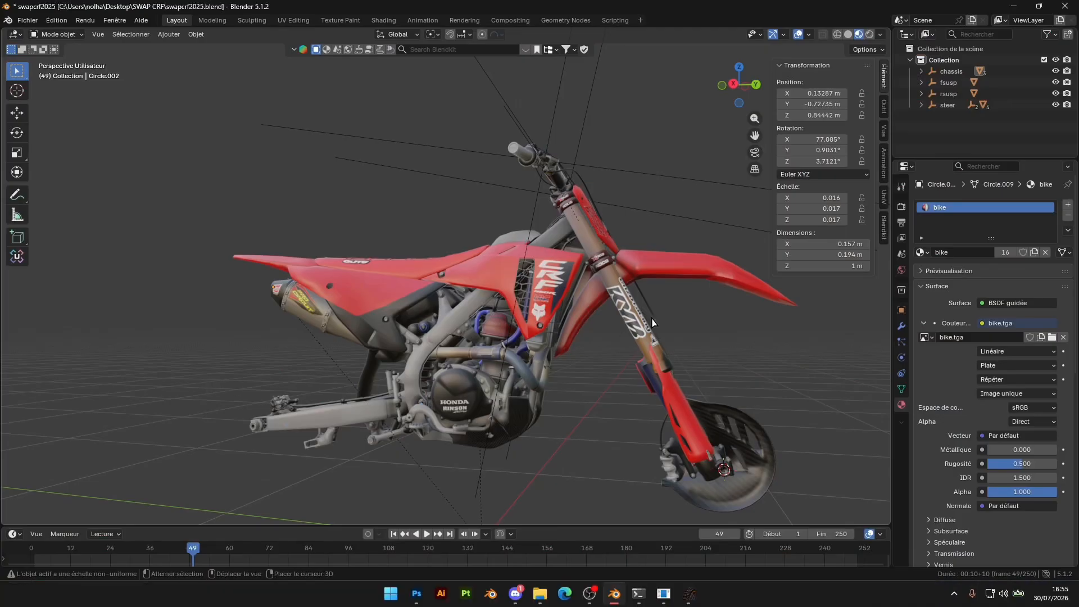
{"action": "middle_click_drag", "start_coordinate": [495, 383], "coordinate": [598, 300]}
{"action": "left_click", "coordinate": [598, 301]}
{"action": "scroll", "coordinate": [601, 298], "scroll_direction": "up", "scroll_amount": 4}
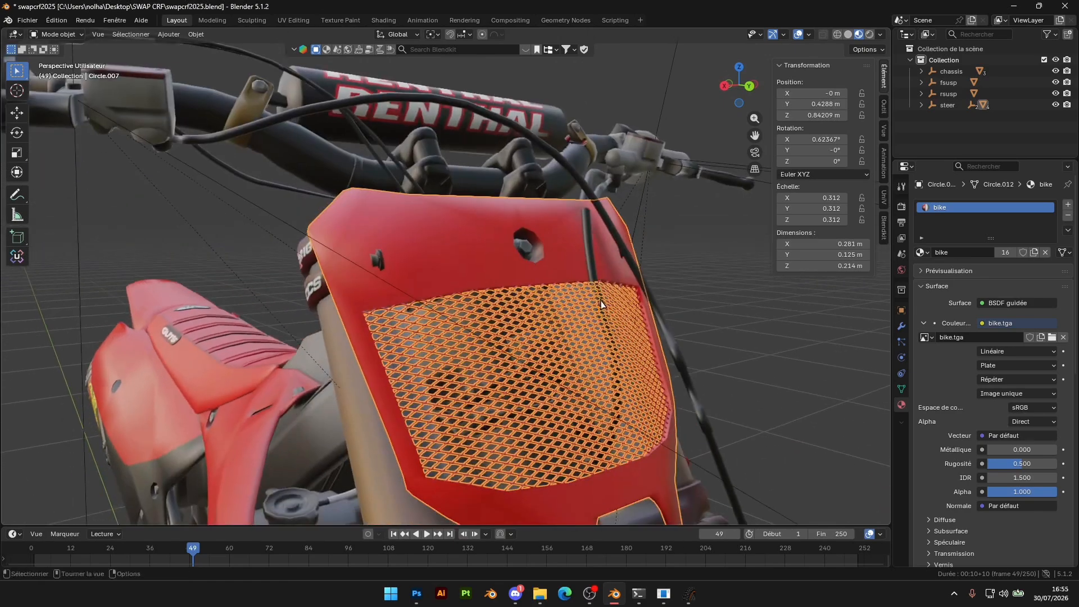
{"action": "key", "text": "g"}
{"action": "key", "text": "y"}
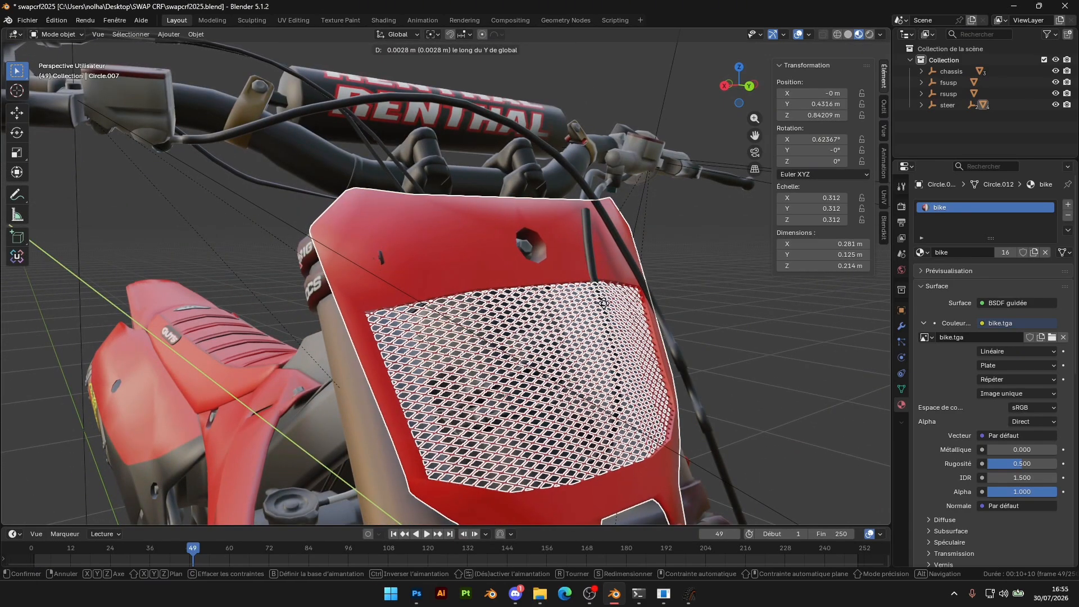
{"action": "left_click", "coordinate": [604, 304]}
Raise the front number plate along Z to 0.84309 m
{"action": "middle_click_drag", "start_coordinate": [604, 304], "coordinate": [534, 328]}
{"action": "key", "text": "g"}
{"action": "key", "text": "z"}
{"action": "left_click", "coordinate": [633, 308]}
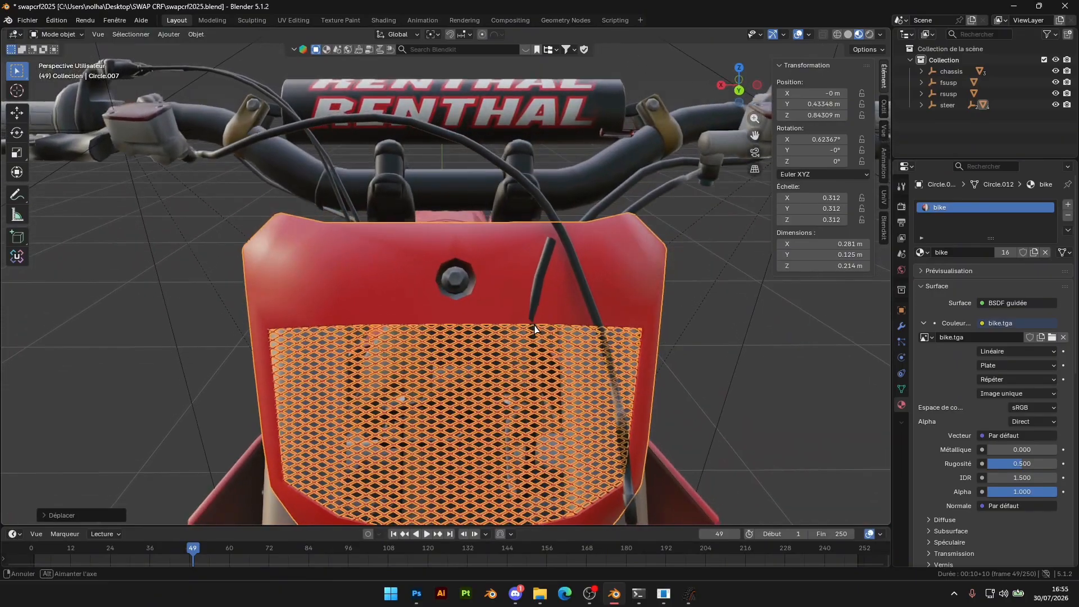
Examine the front number plate's alignment in the back orthographic view and from the side
{"action": "left_click", "coordinate": [739, 91]}
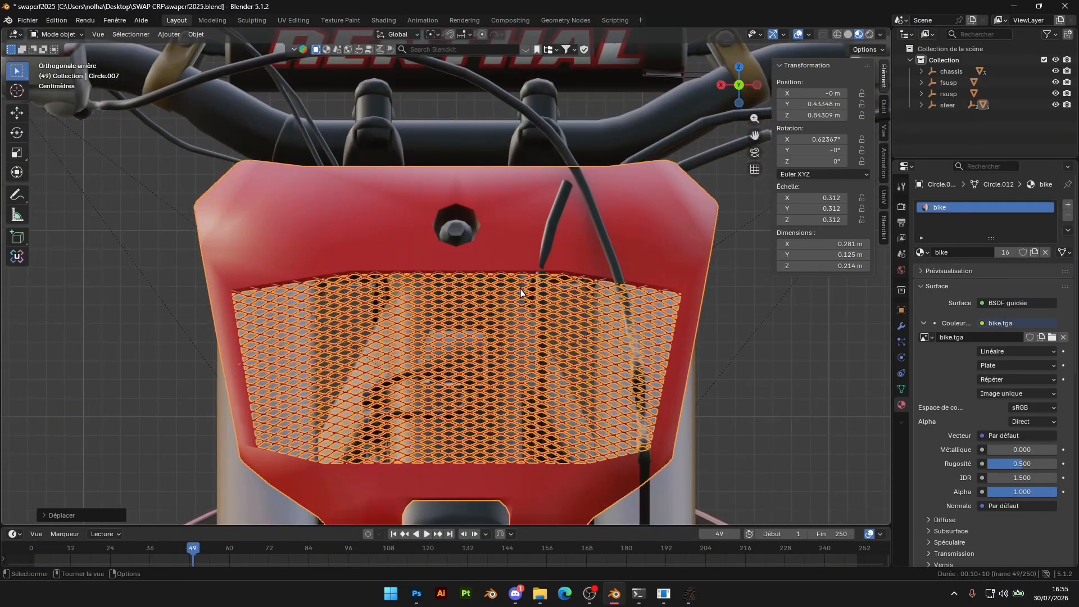
{"action": "key", "text": "g"}
{"action": "right_click", "coordinate": [520, 287]}
{"action": "middle_click_drag", "start_coordinate": [520, 287], "coordinate": [597, 308]}
{"action": "scroll", "coordinate": [518, 314], "scroll_direction": "down", "scroll_amount": 5}
{"action": "scroll", "coordinate": [519, 318], "scroll_direction": "down", "scroll_amount": 1}
{"action": "scroll", "coordinate": [597, 308], "scroll_direction": "down", "scroll_amount": 2}
Examine the number plate and the rest of the bike from the side, and compare the model in MX Bikes
{"action": "left_click", "coordinate": [533, 329]}
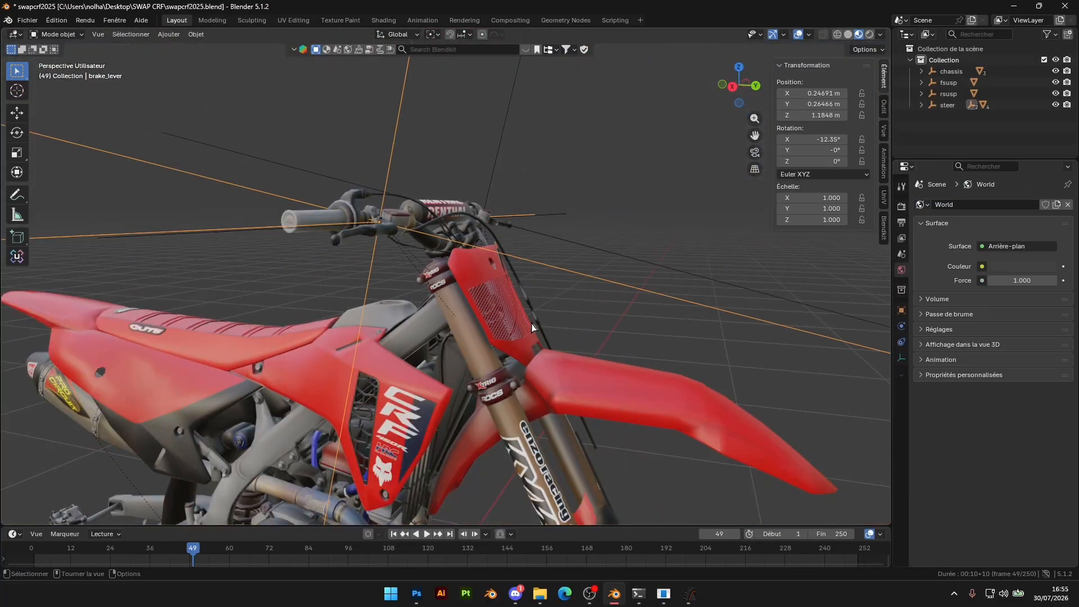
{"action": "middle_click_drag", "start_coordinate": [532, 329], "coordinate": [561, 315]}
{"action": "left_click", "coordinate": [157, 298]}
{"action": "scroll", "coordinate": [326, 340], "scroll_direction": "down", "scroll_amount": 3}
{"action": "middle_click_drag", "start_coordinate": [327, 340], "coordinate": [329, 352], "text": "shift"}
{"action": "scroll", "coordinate": [329, 352], "scroll_direction": "down", "scroll_amount": 2}
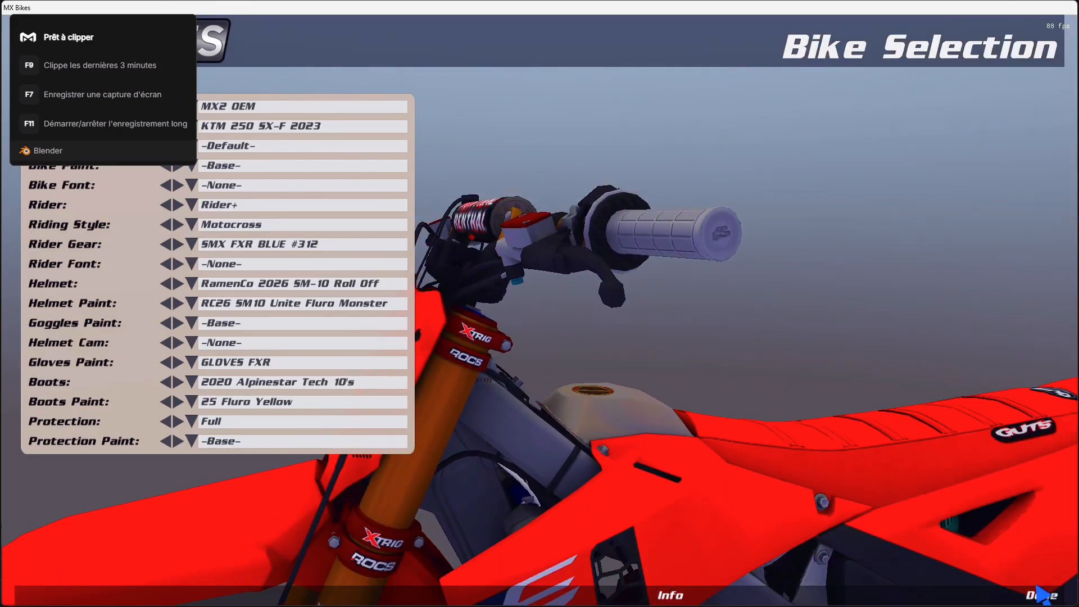
Confirm the bike selection in MX Bikes and open Testing
{"action": "left_click", "coordinate": [1031, 599]}
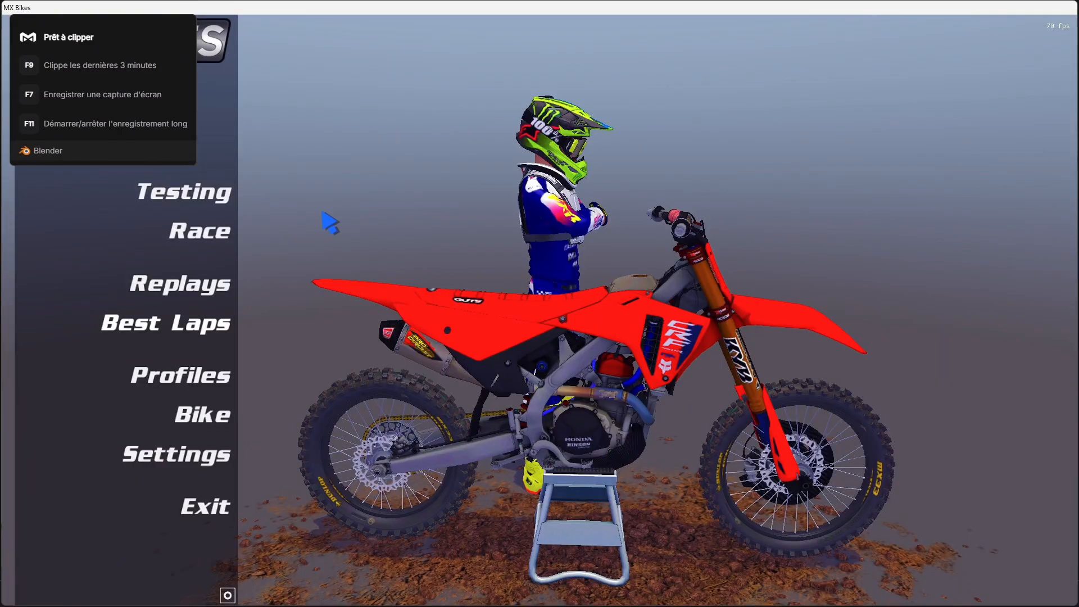
{"action": "left_click", "coordinate": [181, 201]}
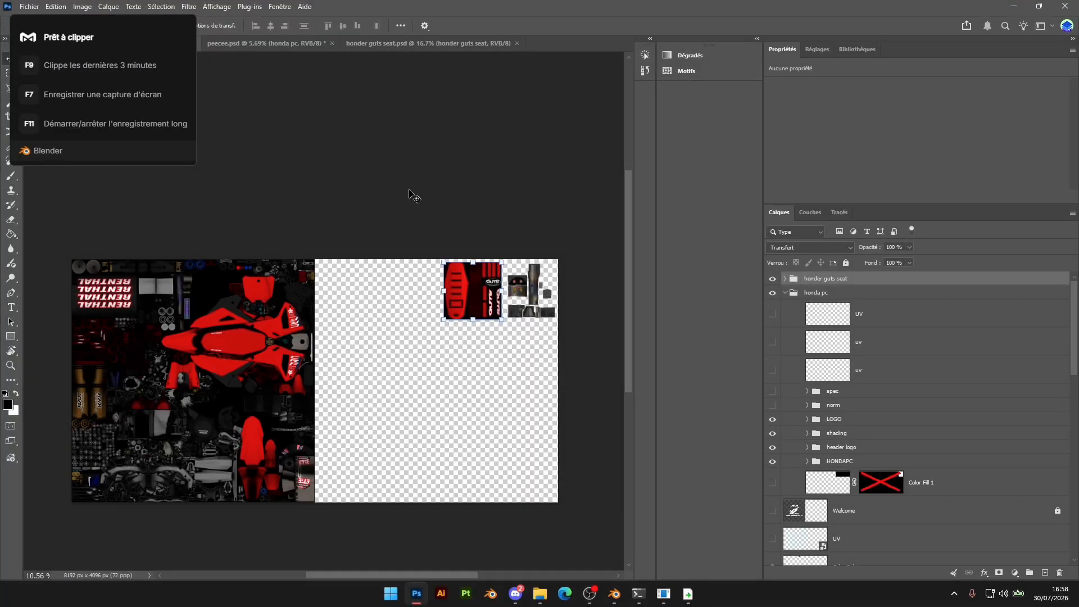
Switch to Photoshop and show the norm group inside the honda pc group of 2025 CRF450.psd
{"action": "left_click", "coordinate": [412, 195]}
{"action": "scroll", "coordinate": [298, 430], "scroll_direction": "down", "scroll_amount": 1}
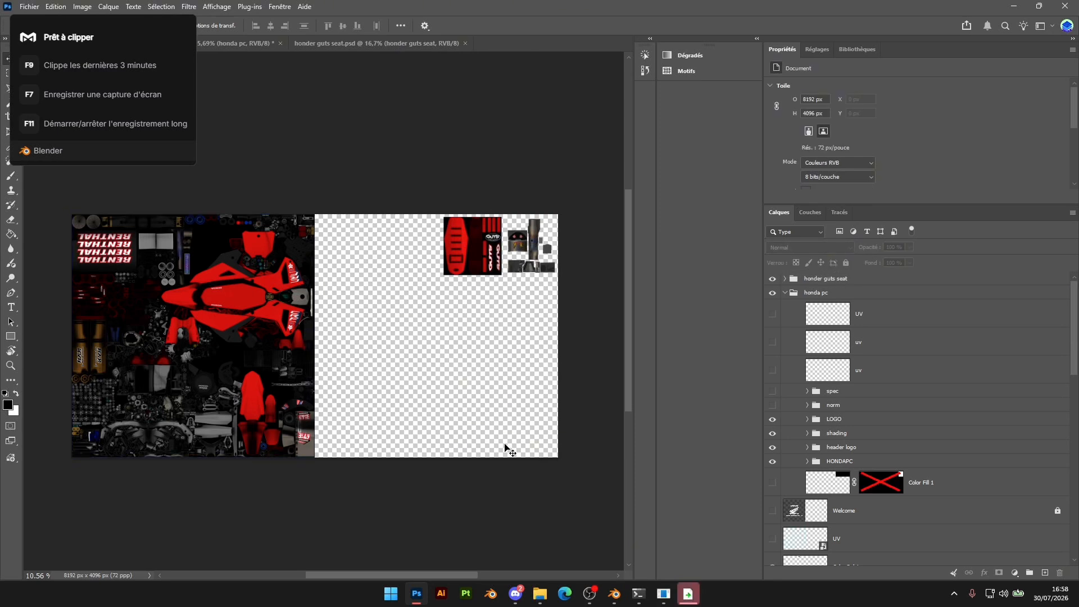
{"action": "left_click", "coordinate": [772, 405]}
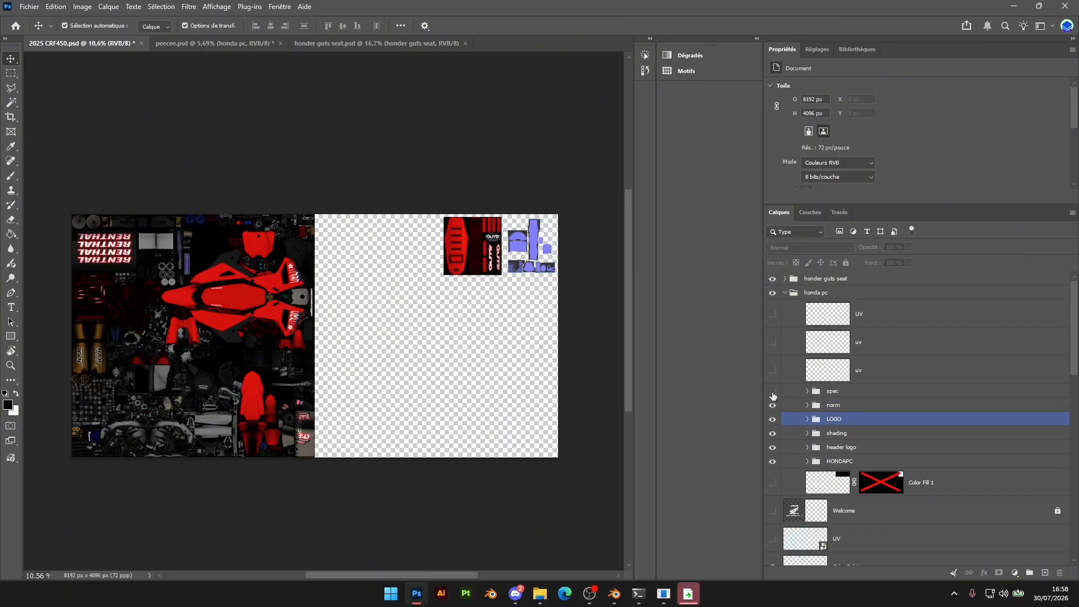
{"action": "left_click", "coordinate": [783, 295]}
{"action": "left_click", "coordinate": [785, 292]}
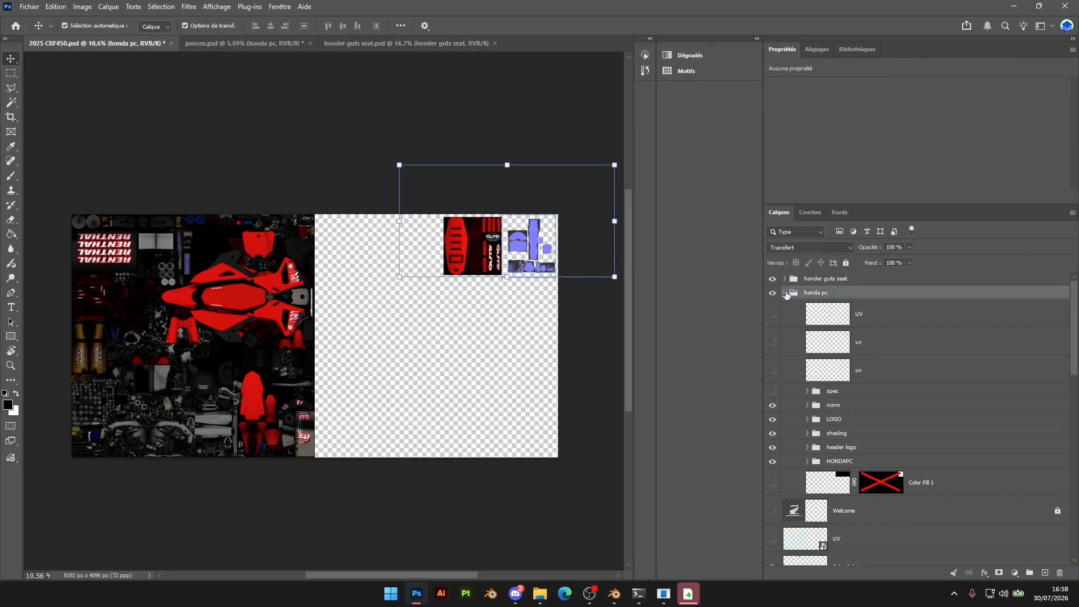
Show the norm group inside the honder guts seat group
{"action": "left_click", "coordinate": [784, 278]}
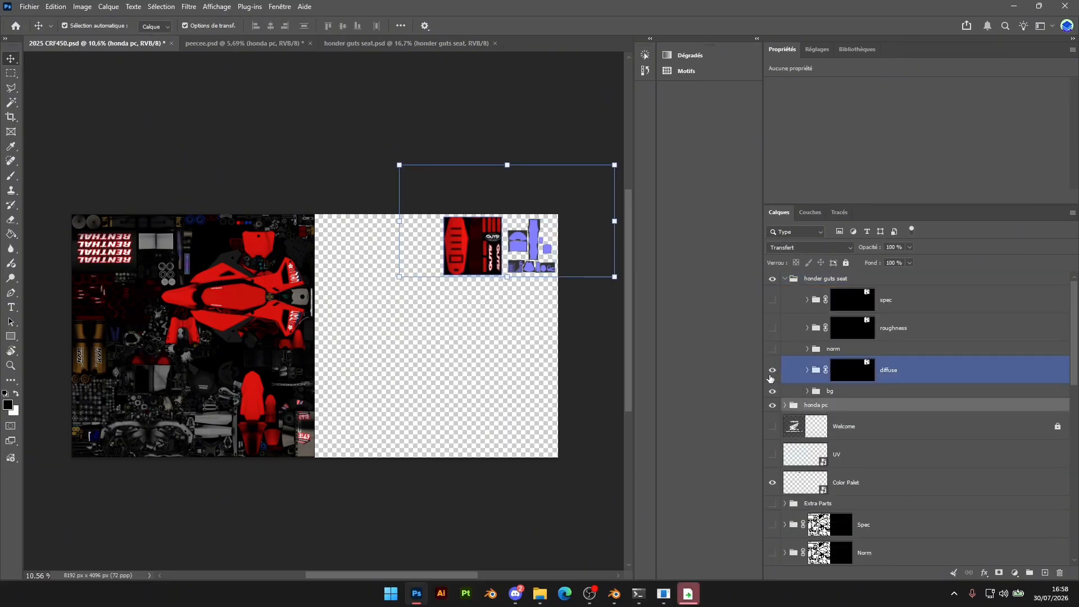
{"action": "left_click", "coordinate": [772, 349]}
{"action": "left_click", "coordinate": [787, 279]}
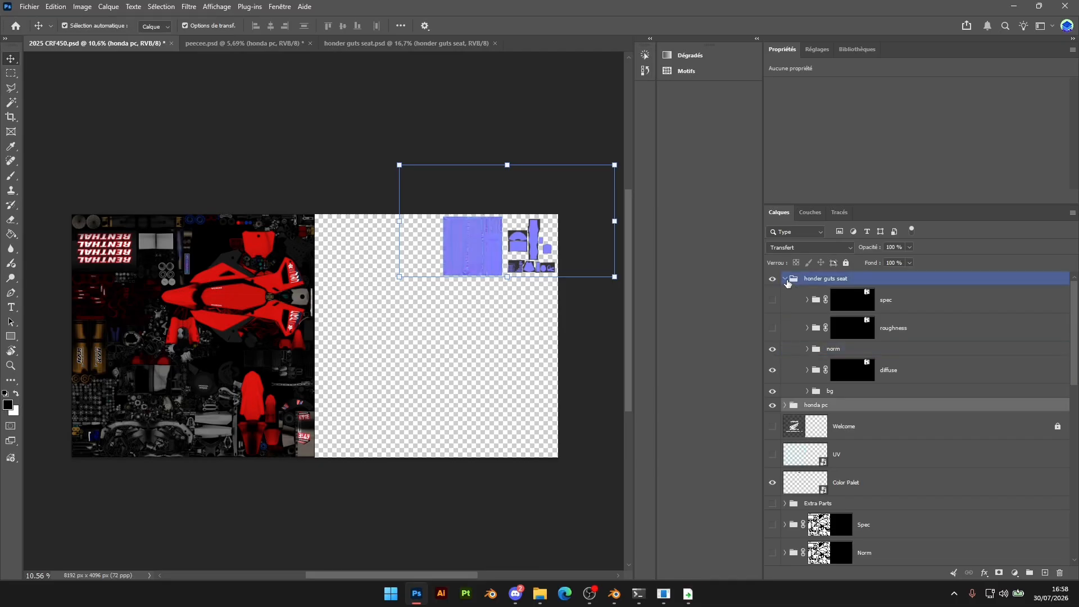
{"action": "left_click", "coordinate": [784, 279]}
Show the bike's main Norm group and inspect the combined normal map texture
{"action": "left_click", "coordinate": [771, 442]}
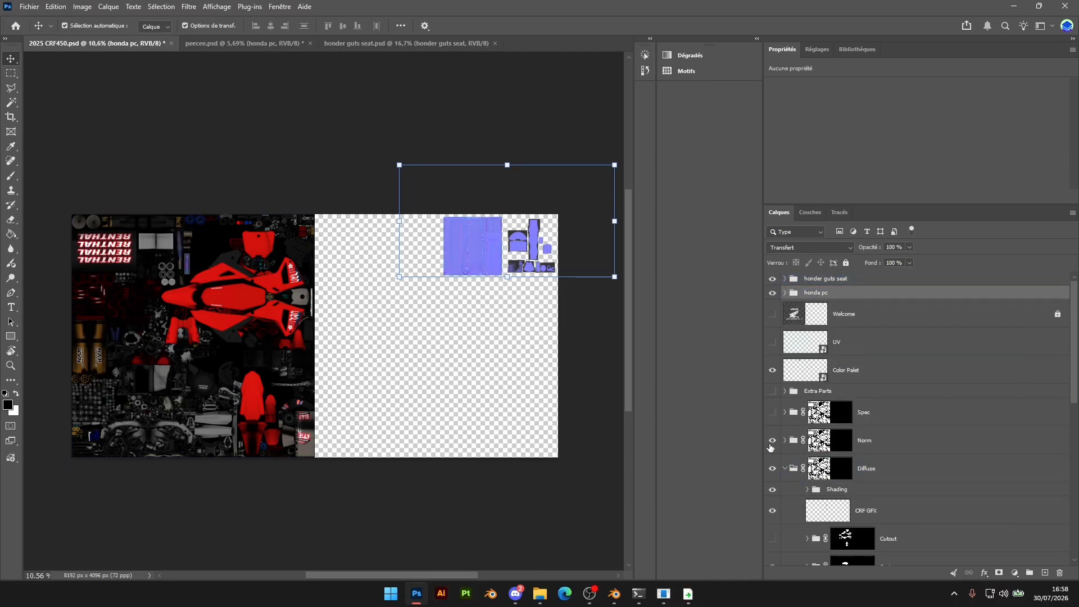
{"action": "left_click", "coordinate": [501, 518]}
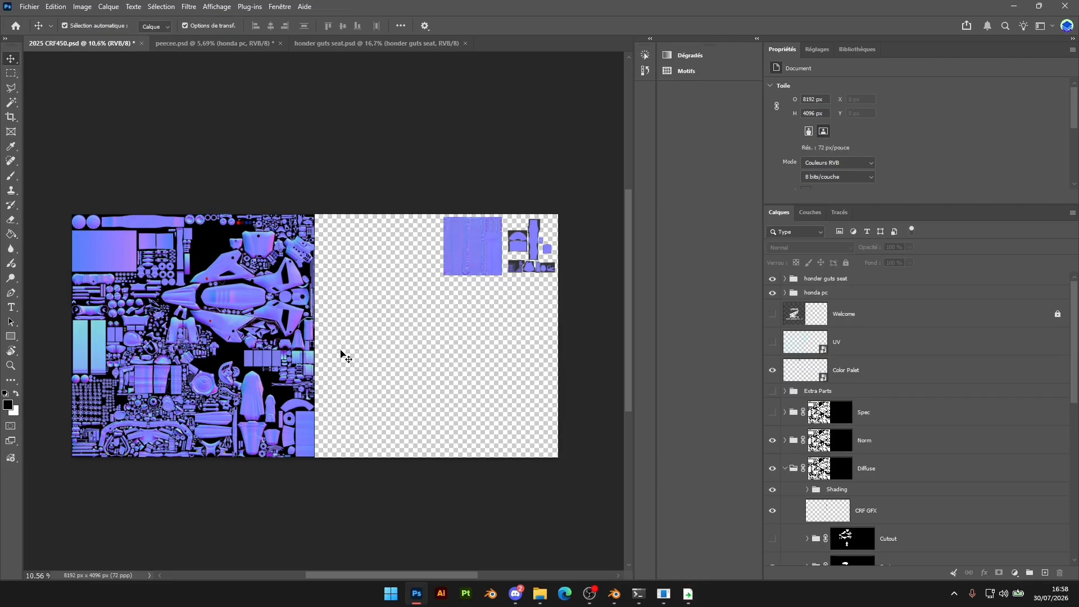
{"action": "scroll", "coordinate": [255, 347], "scroll_direction": "up", "scroll_amount": 5, "text": "alt"}
{"action": "scroll", "coordinate": [255, 347], "scroll_direction": "up", "scroll_amount": 1, "text": "alt"}
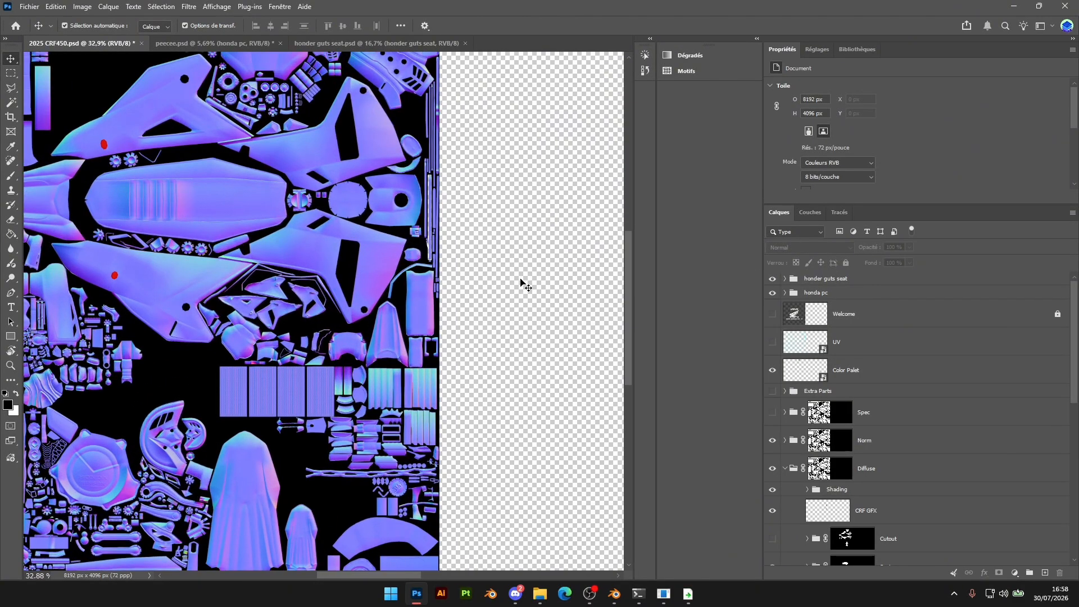
{"action": "scroll", "coordinate": [458, 309], "scroll_direction": "down", "scroll_amount": 5, "text": "alt"}
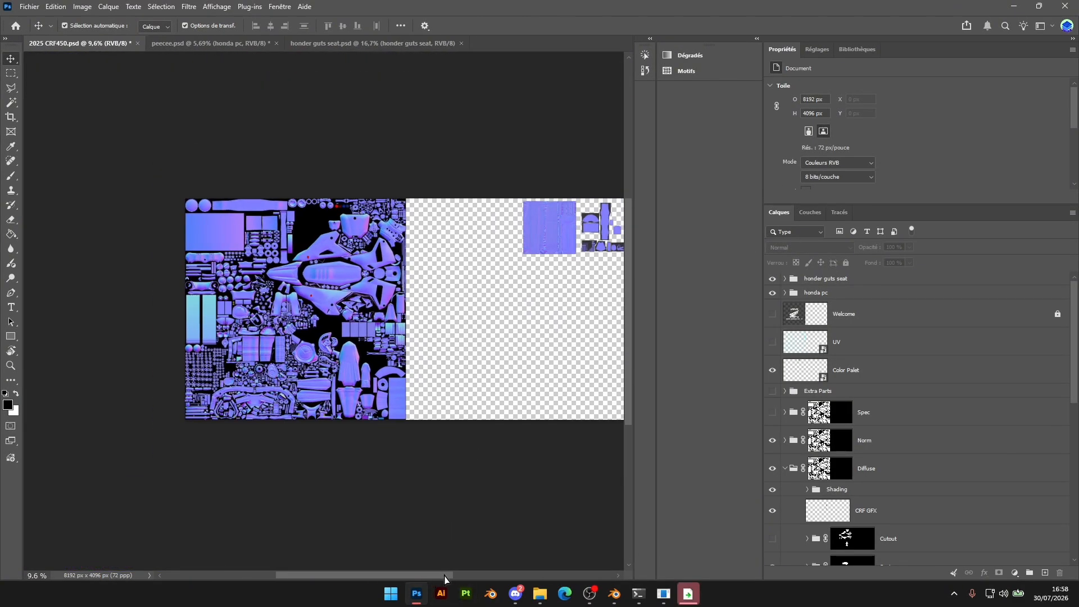
{"action": "left_click_drag", "start_coordinate": [444, 579], "coordinate": [450, 579]}
Duplicate the Rouge channel under the name alpha
{"action": "left_click", "coordinate": [811, 213]}
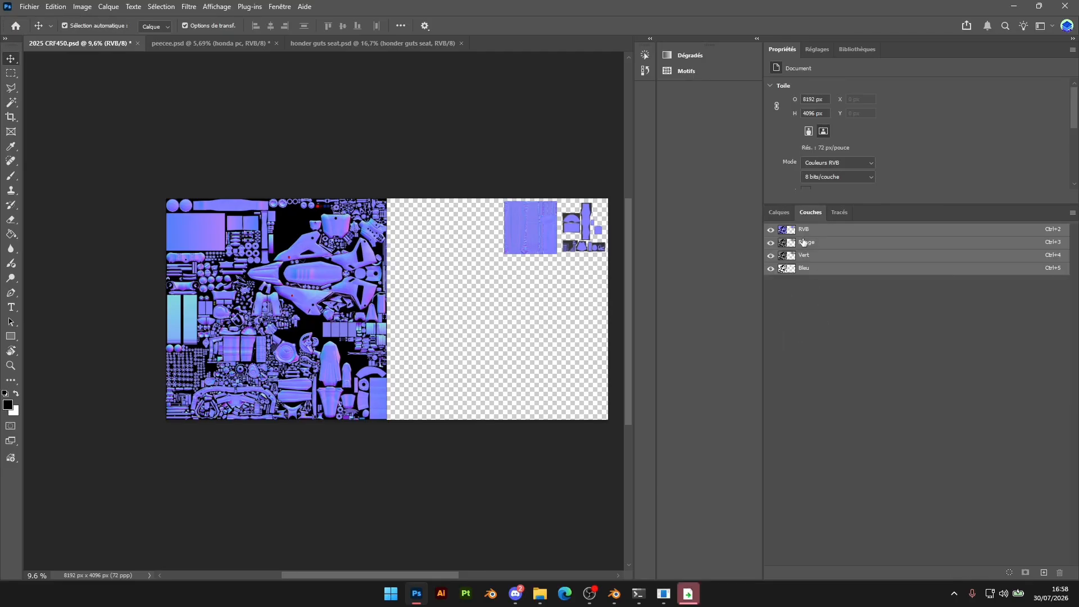
{"action": "left_click", "coordinate": [802, 242]}
{"action": "right_click", "coordinate": [803, 242]}
{"action": "left_click", "coordinate": [848, 252]}
{"action": "type", "text": "alpha"}
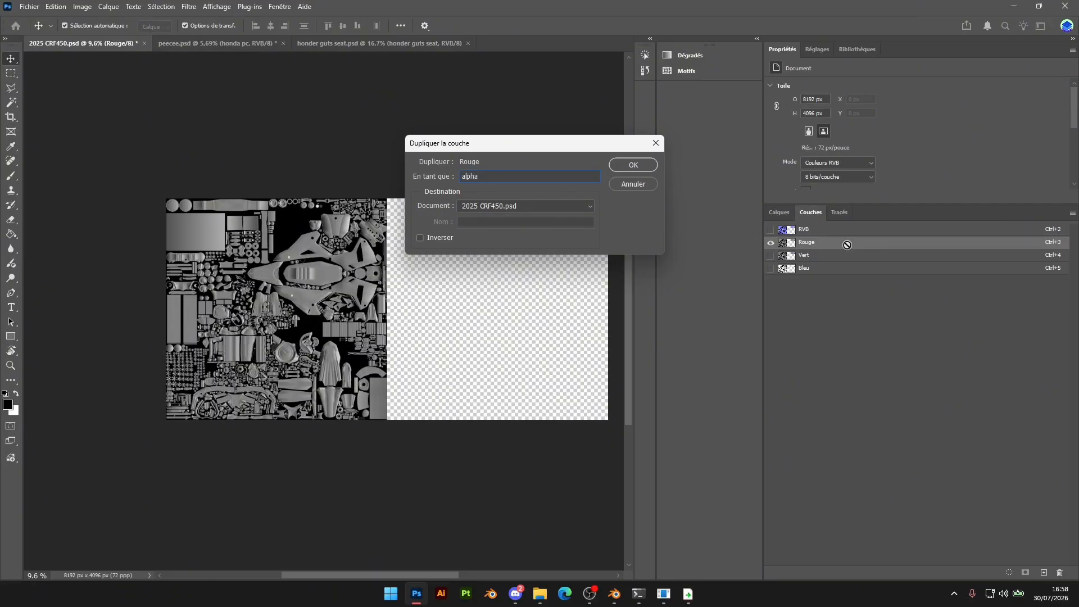
{"action": "key", "text": "Return"}
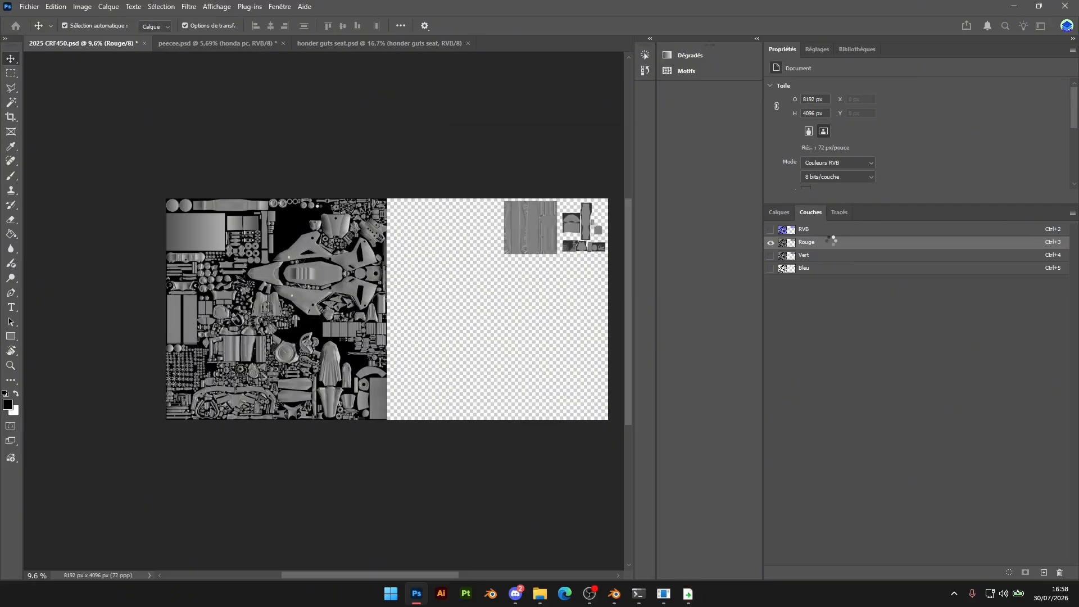
Make the alpha channel and all the colour channels visible together
{"action": "left_click", "coordinate": [770, 281]}
{"action": "left_click", "coordinate": [771, 268]}
{"action": "left_click", "coordinate": [770, 255]}
{"action": "left_click_drag", "start_coordinate": [325, 576], "coordinate": [334, 575]}
Set up a copy of the document in Targa format for the CRF2K25.fbm folder inside SWAP CRF
{"action": "left_click", "coordinate": [30, 6]}
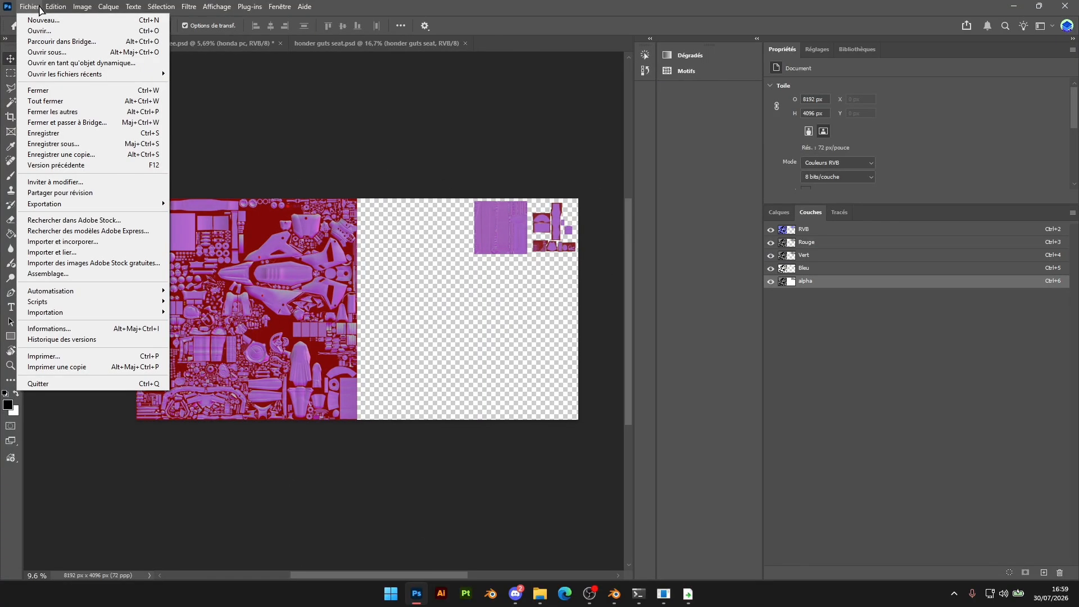
{"action": "left_click", "coordinate": [64, 157]}
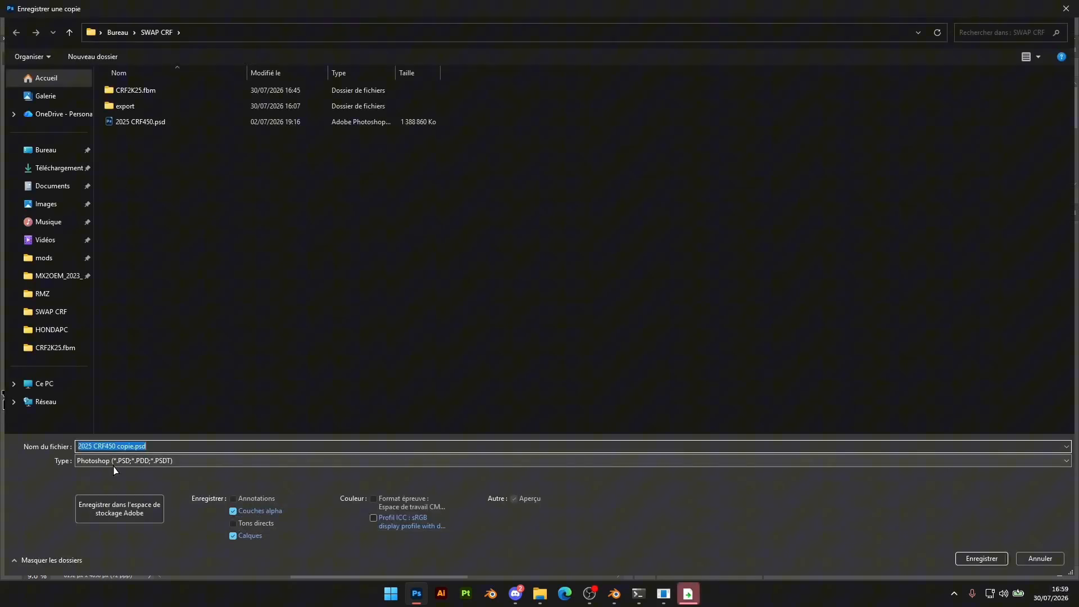
{"action": "left_click", "coordinate": [140, 460]}
{"action": "left_click", "coordinate": [140, 406]}
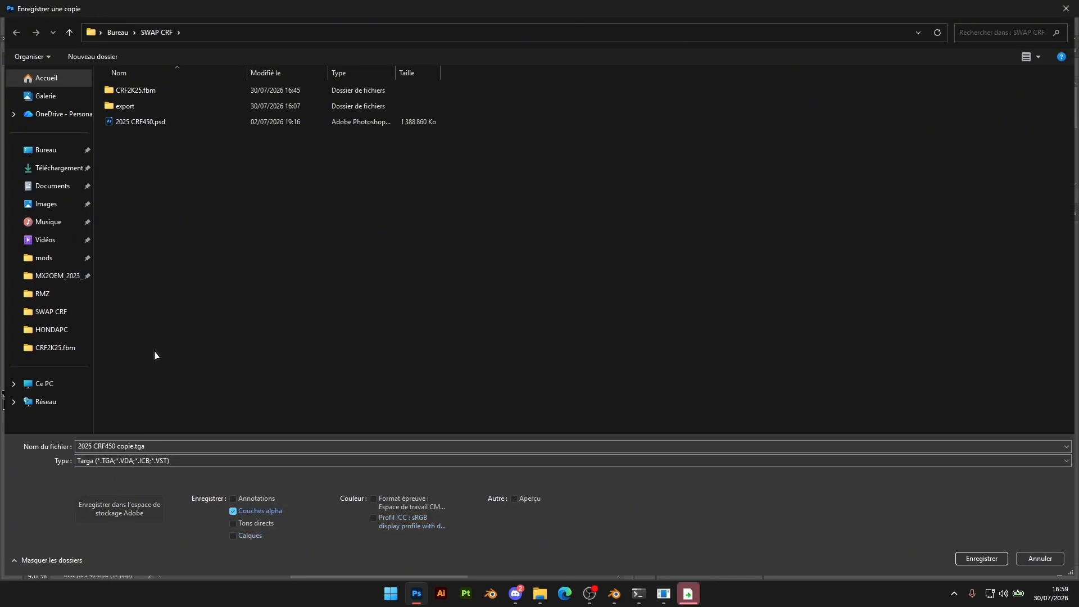
{"action": "double_click", "coordinate": [138, 92]}
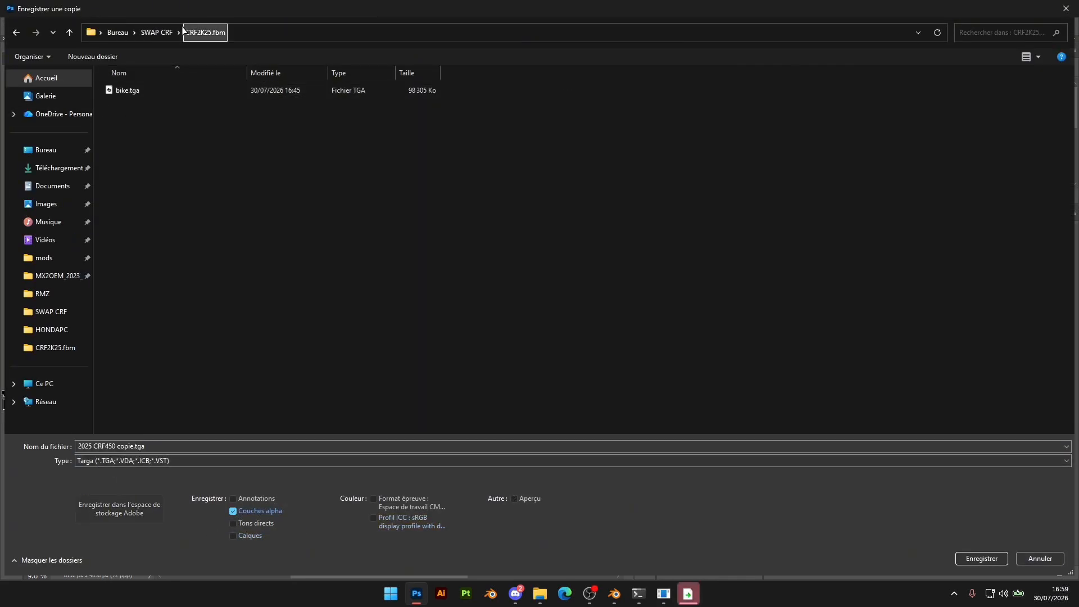
Name the copy bike_n.tga and save it with its alpha channels, accepting the Targa options
{"action": "left_click", "coordinate": [140, 94]}
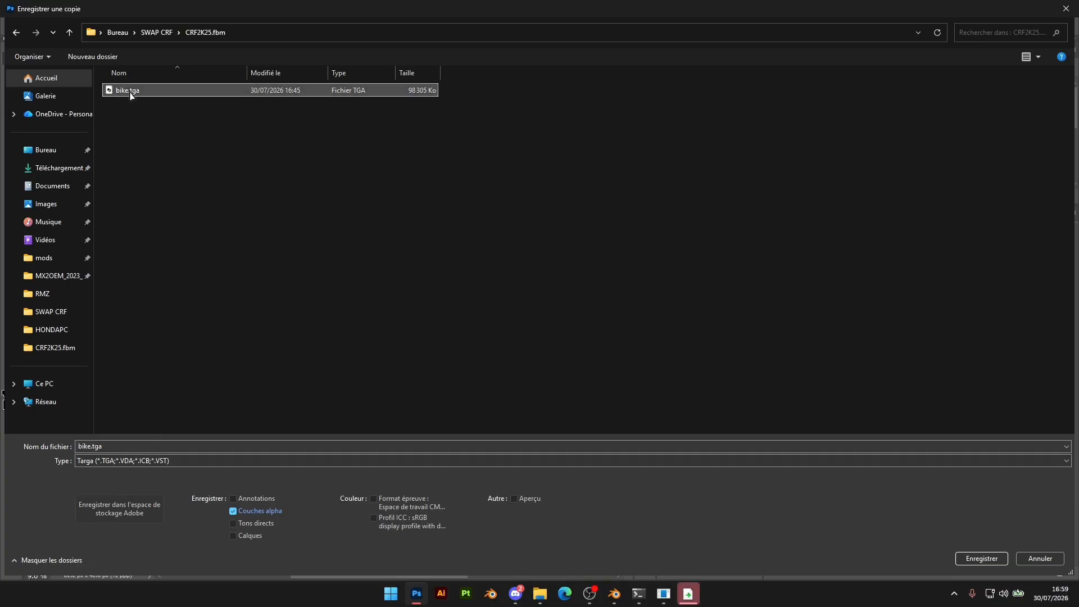
{"action": "left_click", "coordinate": [89, 446]}
{"action": "left_click", "coordinate": [89, 446]}
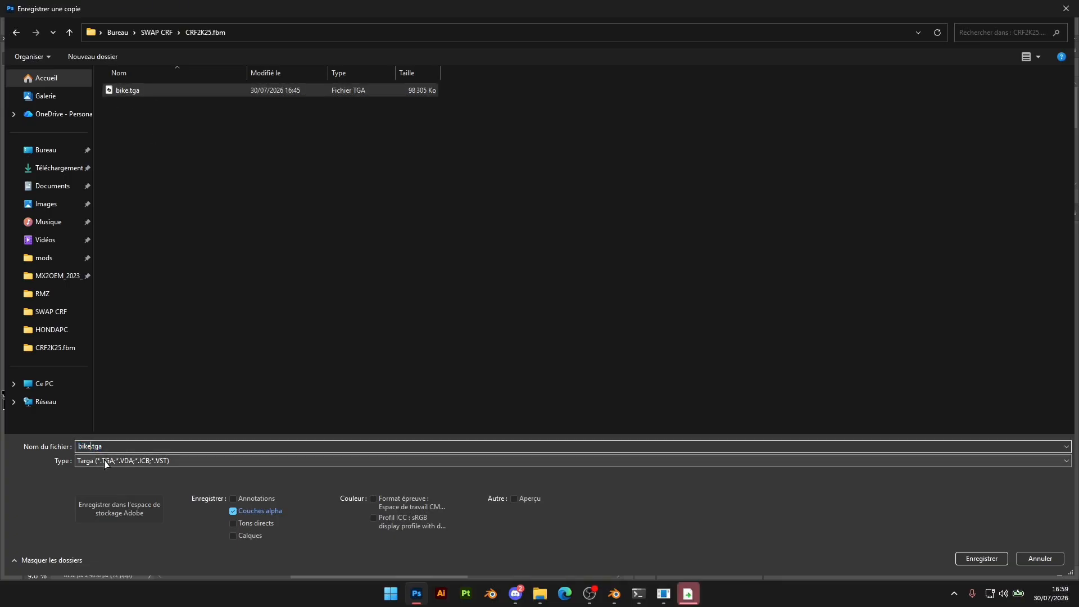
{"action": "type", "text": "_"}
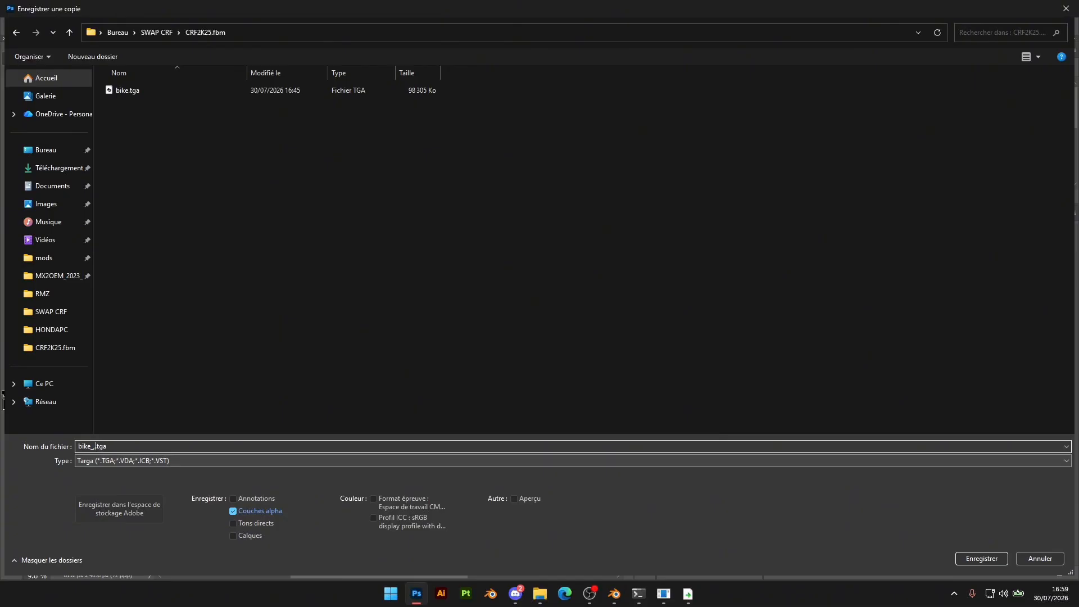
{"action": "type", "text": "n"}
{"action": "left_click", "coordinate": [981, 558]}
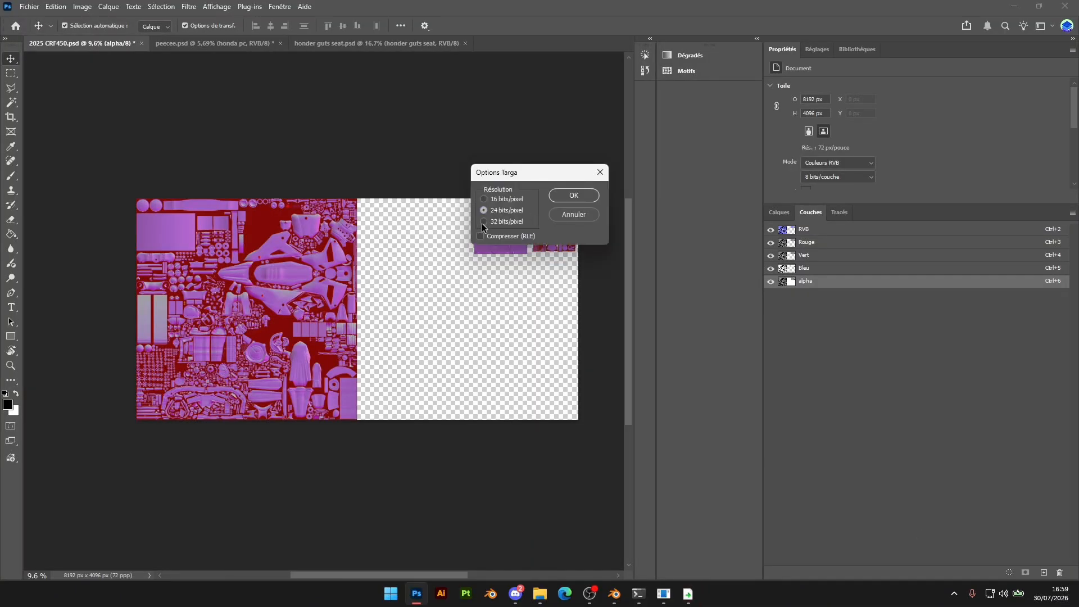
{"action": "left_click", "coordinate": [572, 197]}
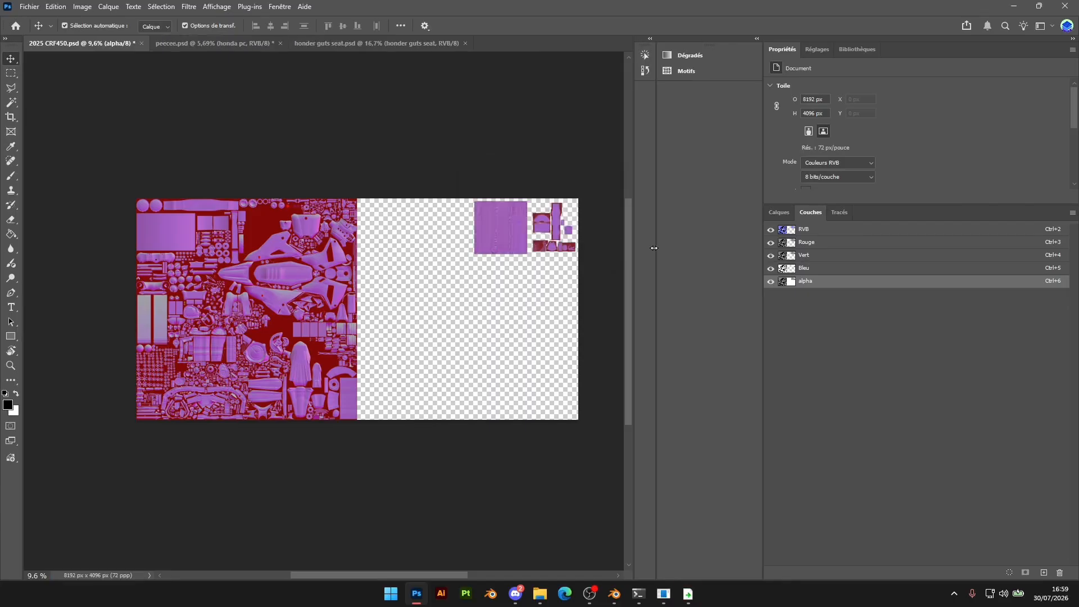
Hide the alpha channel and the bike's main Norm group, and show the main Spec group instead
{"action": "left_click", "coordinate": [770, 281]}
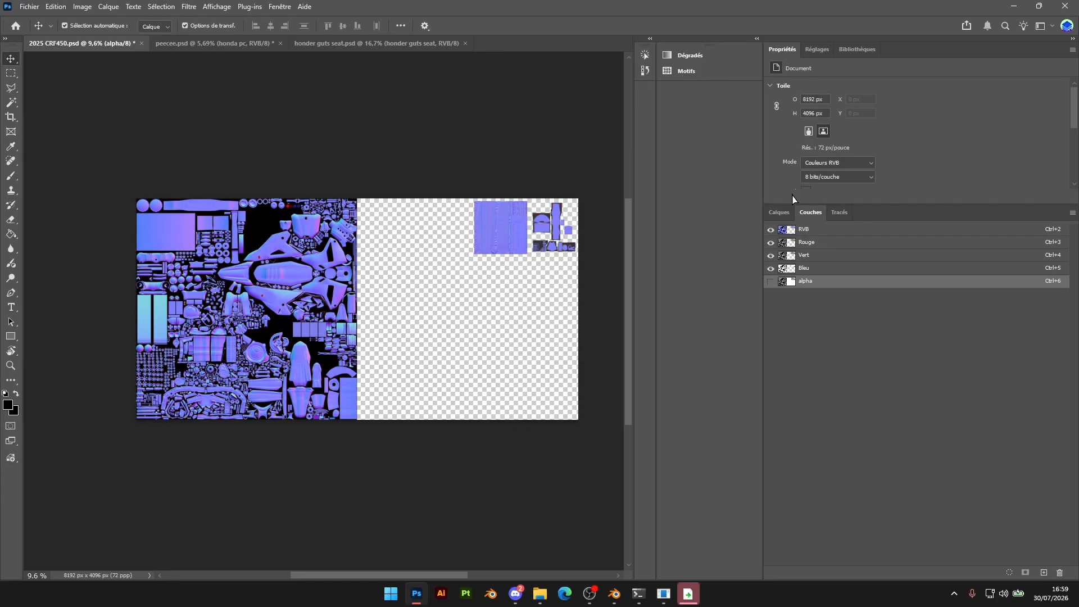
{"action": "left_click", "coordinate": [781, 214]}
{"action": "left_click", "coordinate": [790, 463]}
{"action": "left_click", "coordinate": [789, 447]}
{"action": "left_click", "coordinate": [772, 441]}
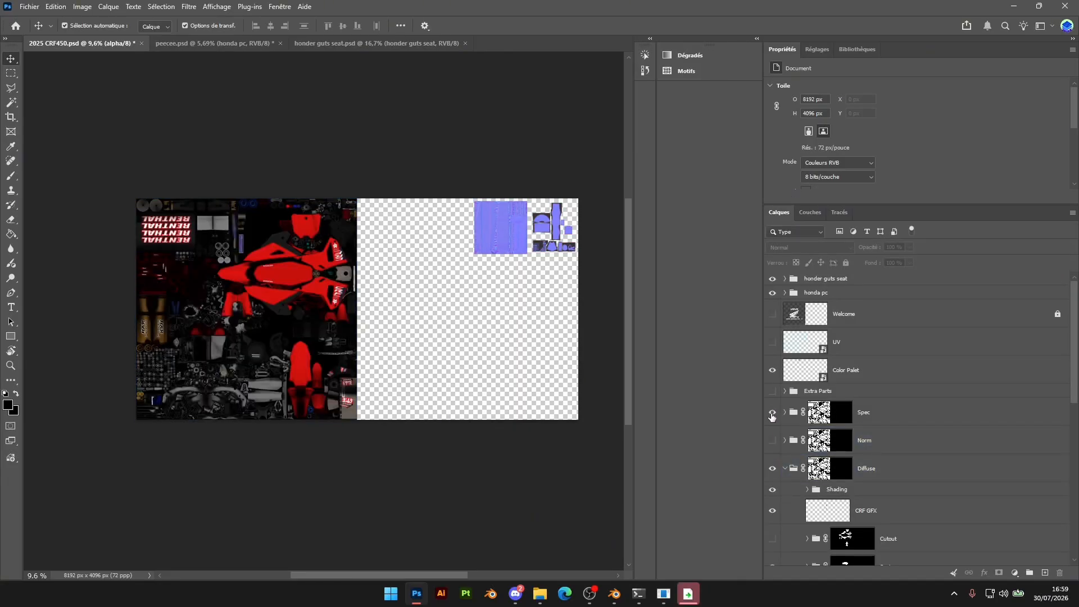
{"action": "left_click", "coordinate": [772, 414]}
{"action": "scroll", "coordinate": [189, 265], "scroll_direction": "up", "scroll_amount": 5, "text": "alt"}
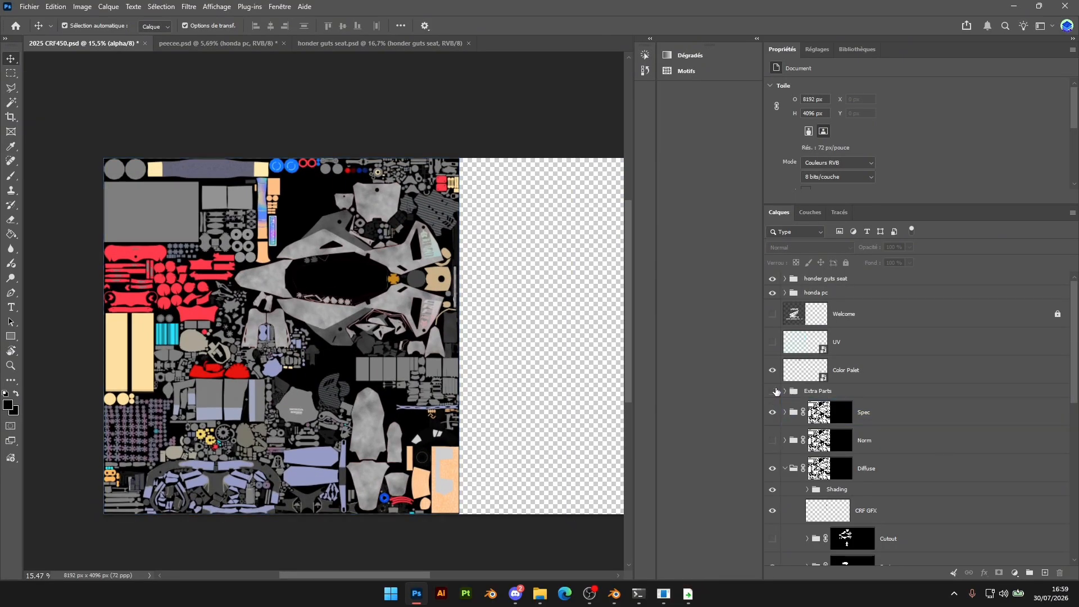
Hide the norm group and show the spec group inside the honda pc group
{"action": "left_click", "coordinate": [774, 391]}
{"action": "left_click", "coordinate": [773, 391]}
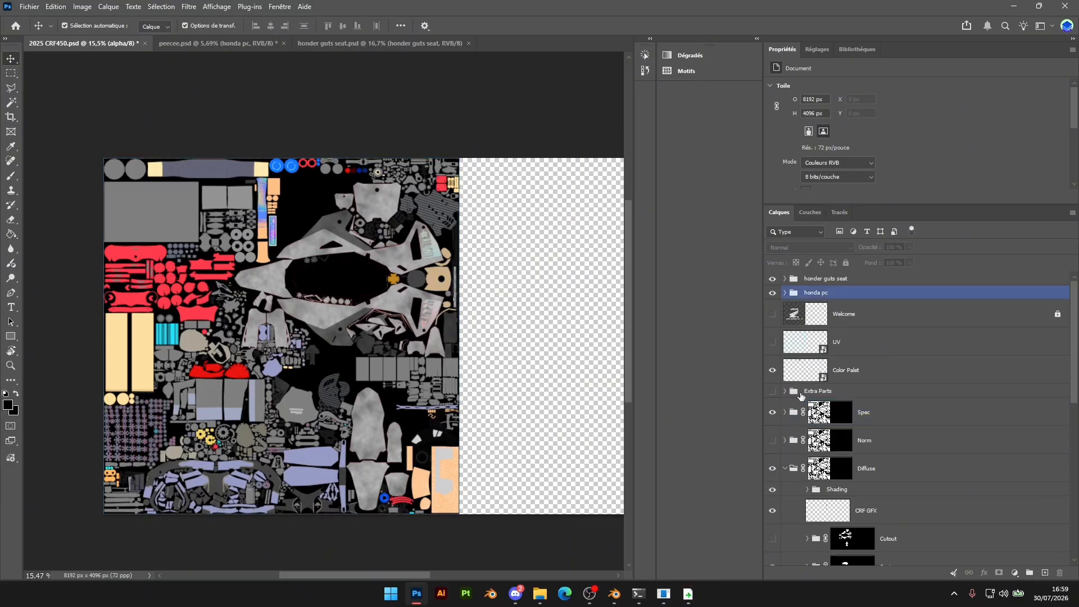
{"action": "left_click", "coordinate": [785, 293]}
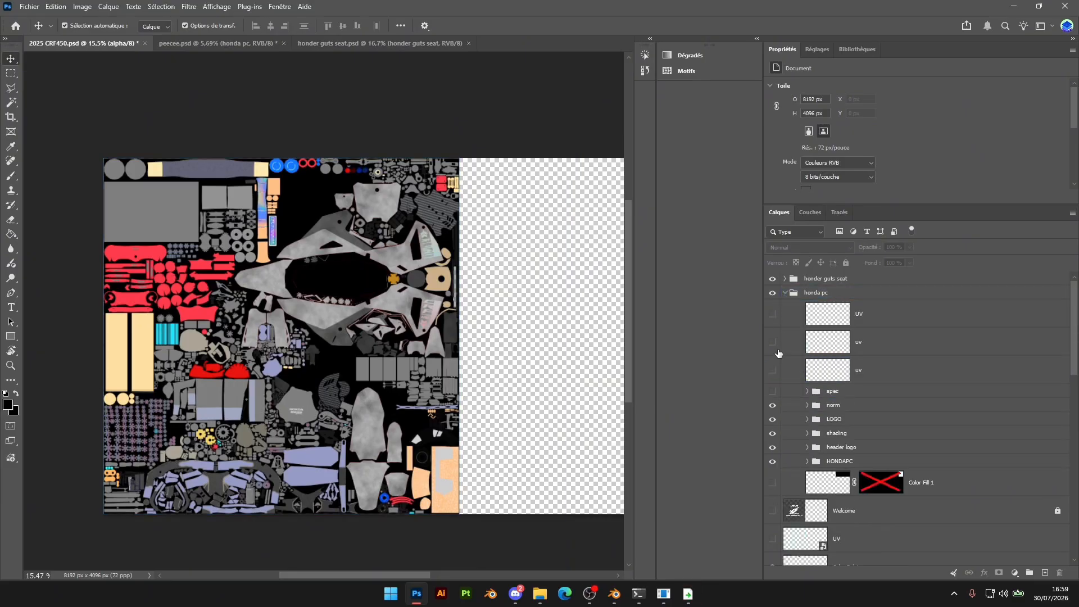
{"action": "left_click", "coordinate": [772, 402]}
{"action": "scroll", "coordinate": [393, 556], "scroll_direction": "right", "scroll_amount": 5}
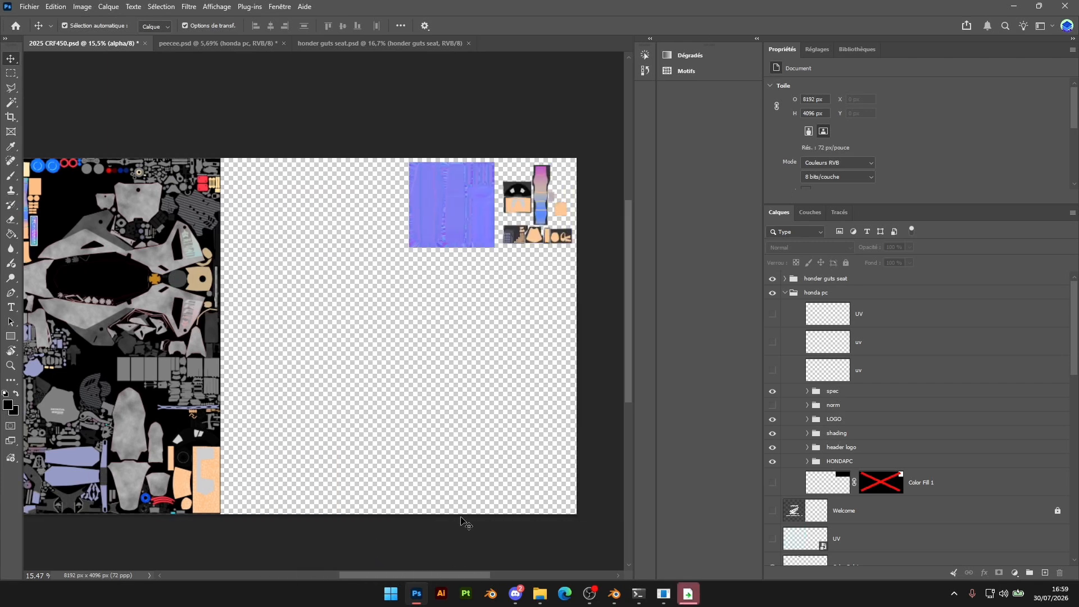
{"action": "left_click", "coordinate": [785, 293]}
Hide the norm group and show the spec group inside the honder guts seat group
{"action": "left_click", "coordinate": [785, 279]}
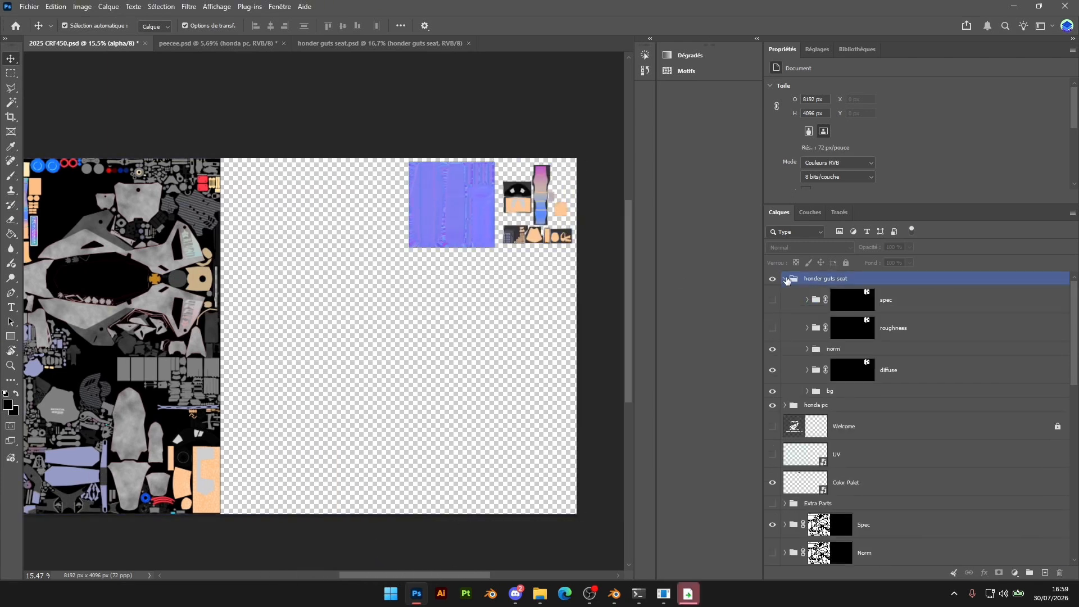
{"action": "left_click", "coordinate": [772, 349]}
{"action": "left_click", "coordinate": [773, 301]}
{"action": "left_click", "coordinate": [807, 280]}
{"action": "scroll", "coordinate": [356, 368], "scroll_direction": "down", "scroll_amount": 5, "text": "alt"}
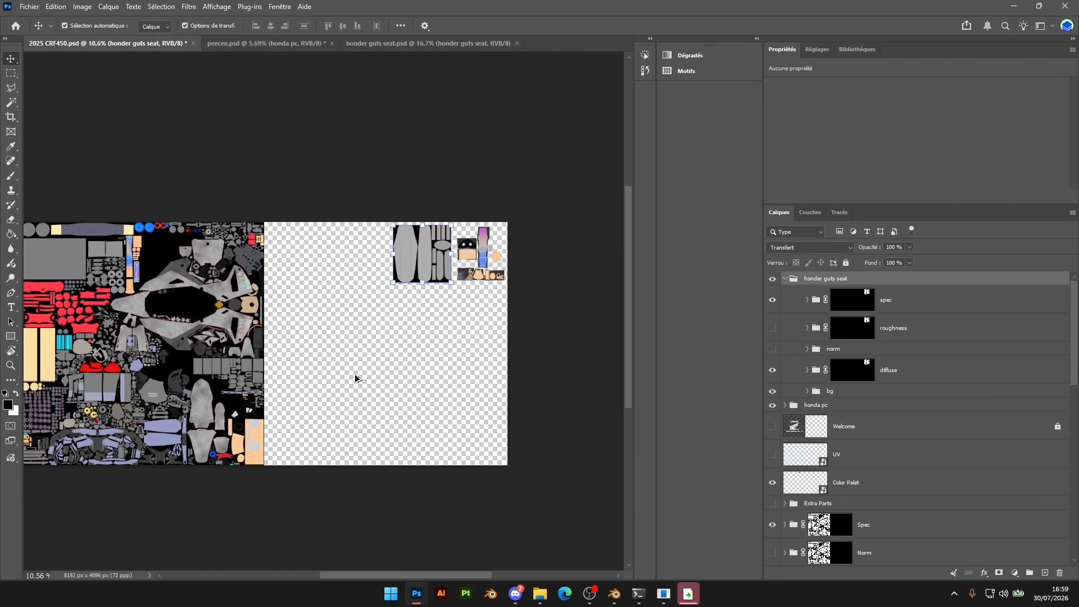
{"action": "scroll", "coordinate": [108, 264], "scroll_direction": "down", "scroll_amount": 2, "text": "alt"}
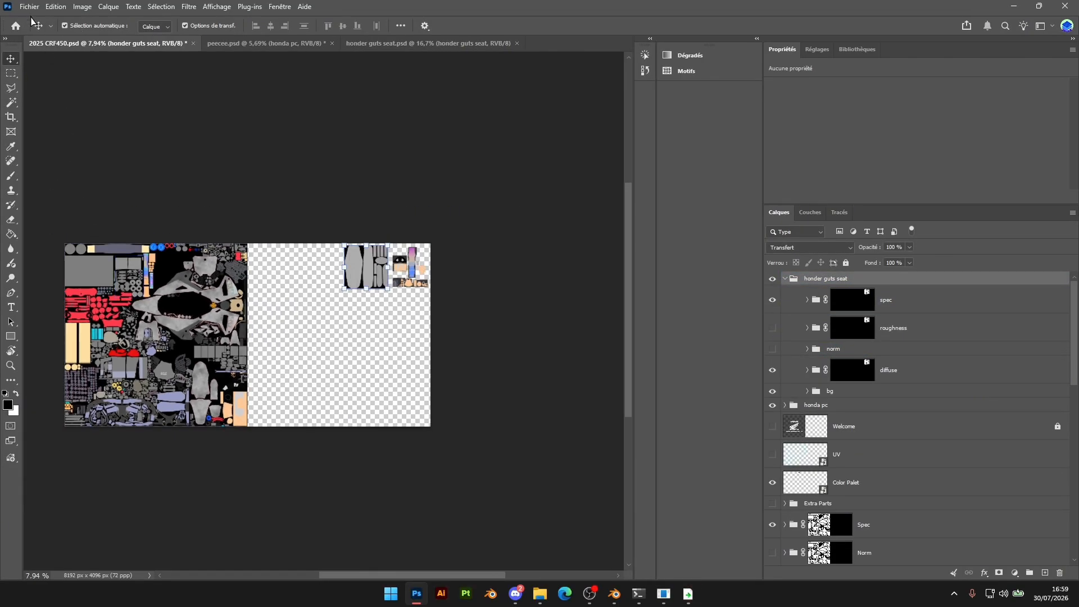
{"action": "left_click", "coordinate": [29, 6]}
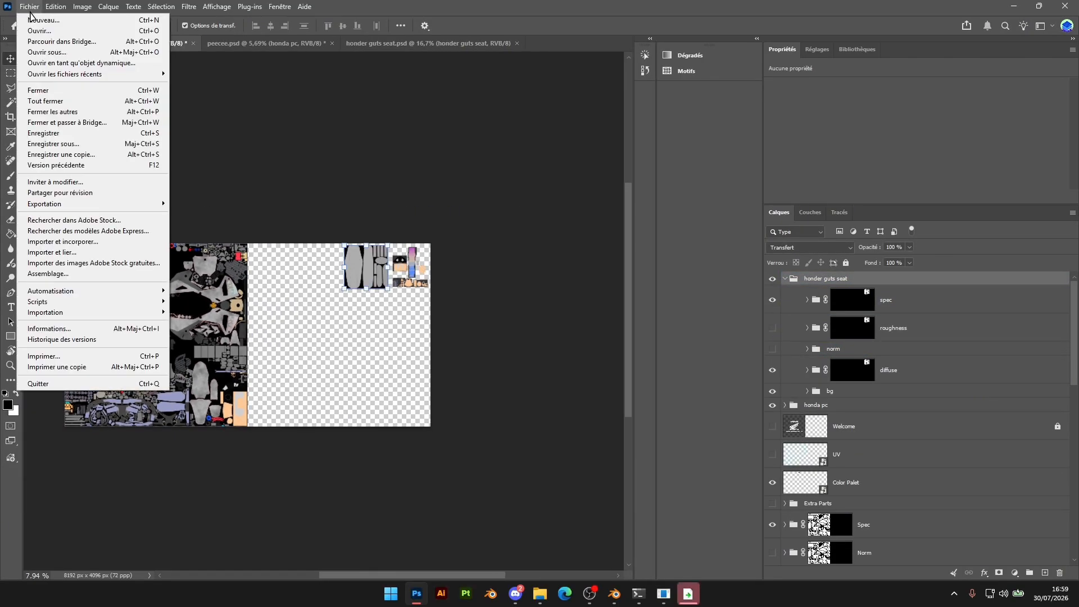
{"action": "left_click", "coordinate": [84, 157]}
{"action": "left_click", "coordinate": [439, 293]}
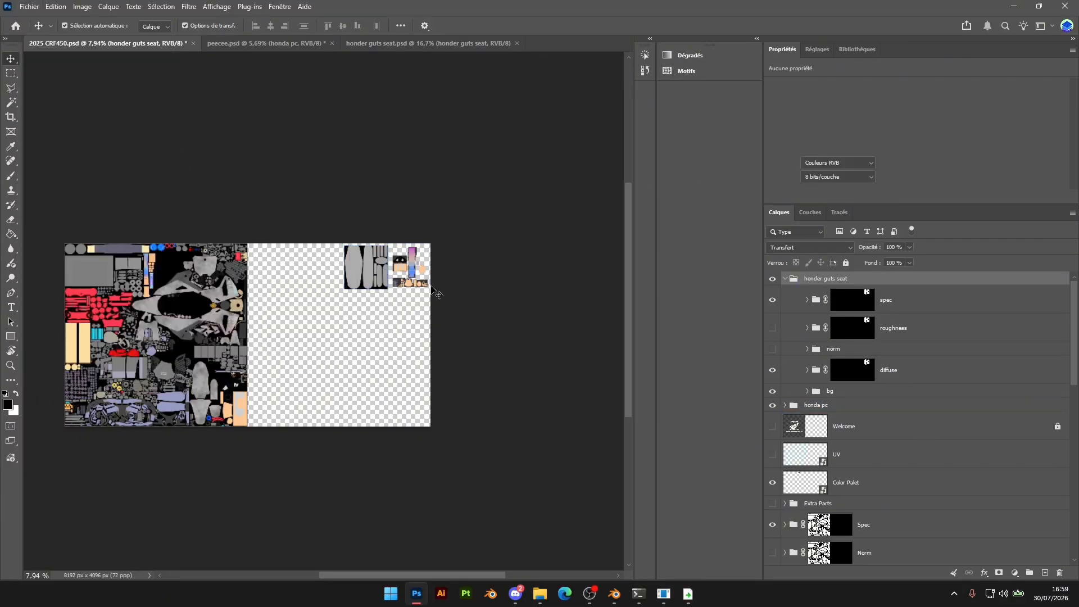
{"action": "scroll", "coordinate": [160, 384], "scroll_direction": "up", "scroll_amount": 1}
{"action": "scroll", "coordinate": [157, 386], "scroll_direction": "up", "scroll_amount": 3, "text": "alt"}
{"action": "scroll", "coordinate": [427, 579], "scroll_direction": "up", "scroll_amount": 1, "text": "ctrl"}
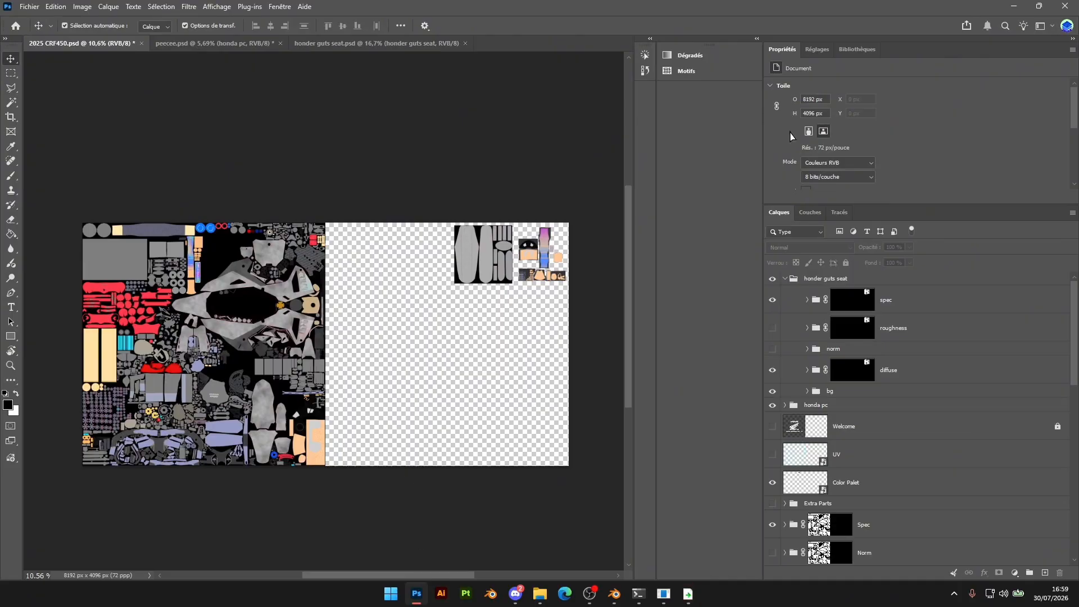
Add an Exposure adjustment layer above the spec group in the honder guts seat group and set its exposure to -3
{"action": "scroll", "coordinate": [220, 408], "scroll_direction": "up", "scroll_amount": 6, "text": "alt"}
{"action": "scroll", "coordinate": [494, 355], "scroll_direction": "down", "scroll_amount": 3, "text": "alt"}
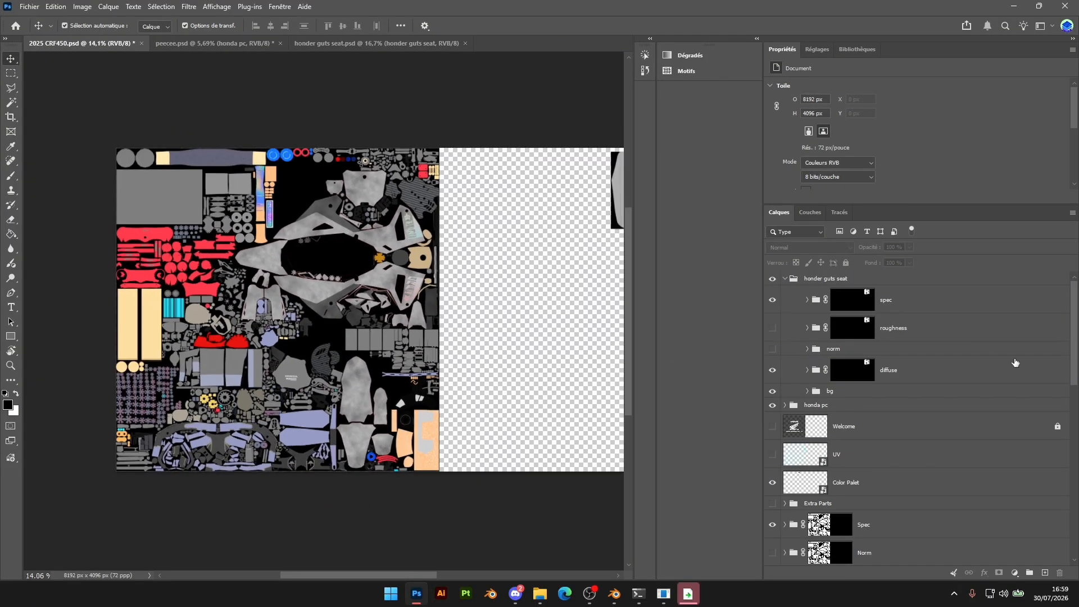
{"action": "left_click", "coordinate": [818, 50]}
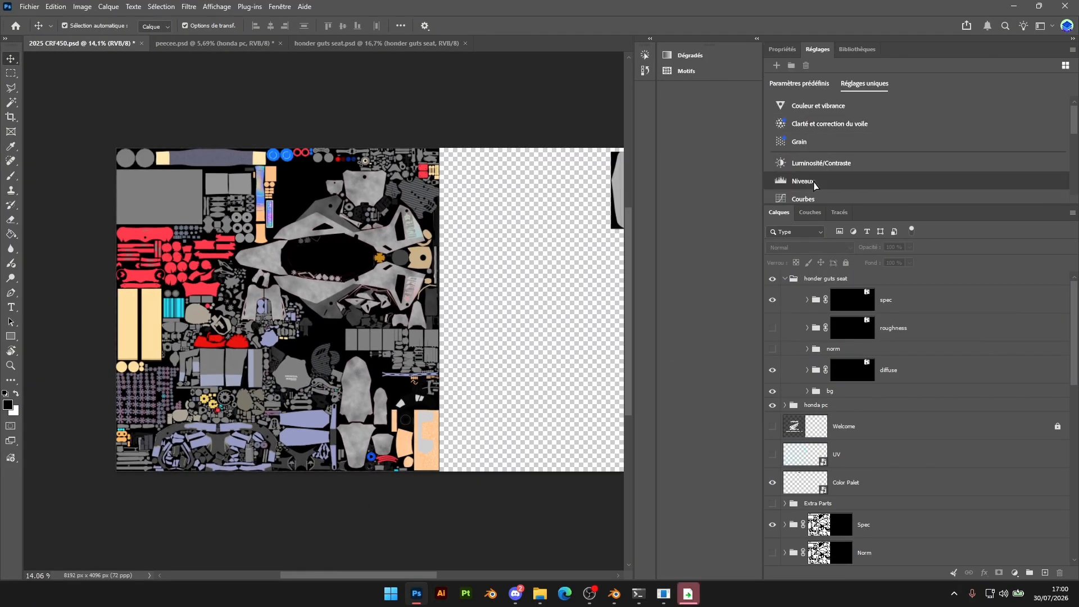
{"action": "scroll", "coordinate": [835, 150], "scroll_direction": "down", "scroll_amount": 3}
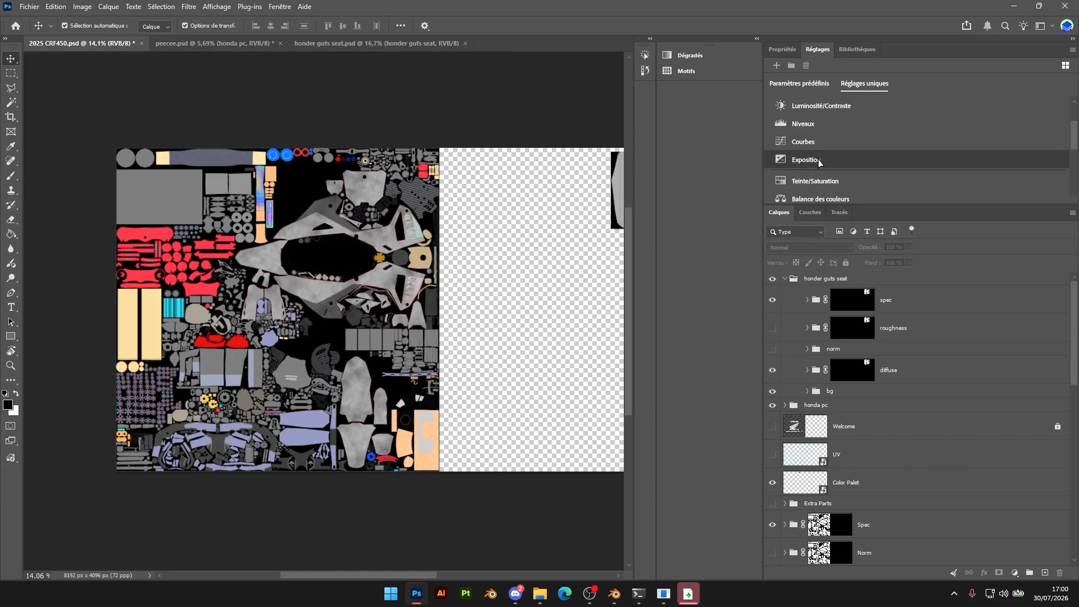
{"action": "left_click", "coordinate": [819, 161]}
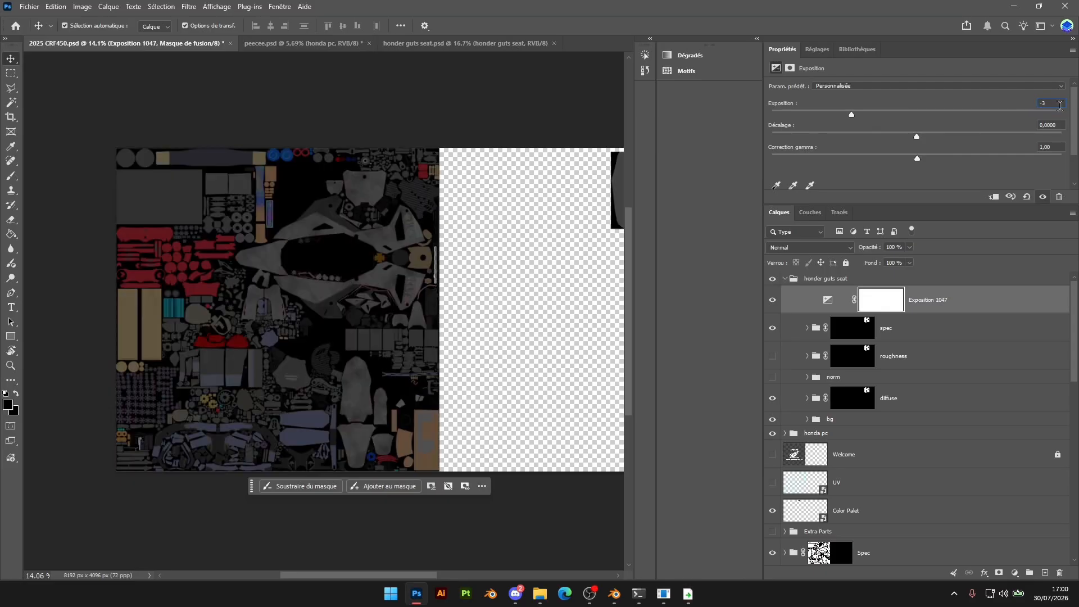
Check the channels of the darkened texture, with alpha kept hidden, and start saving a copy of the document
{"action": "scroll", "coordinate": [460, 289], "scroll_direction": "down", "scroll_amount": 2, "text": "alt"}
{"action": "left_click_drag", "start_coordinate": [337, 574], "coordinate": [373, 575]}
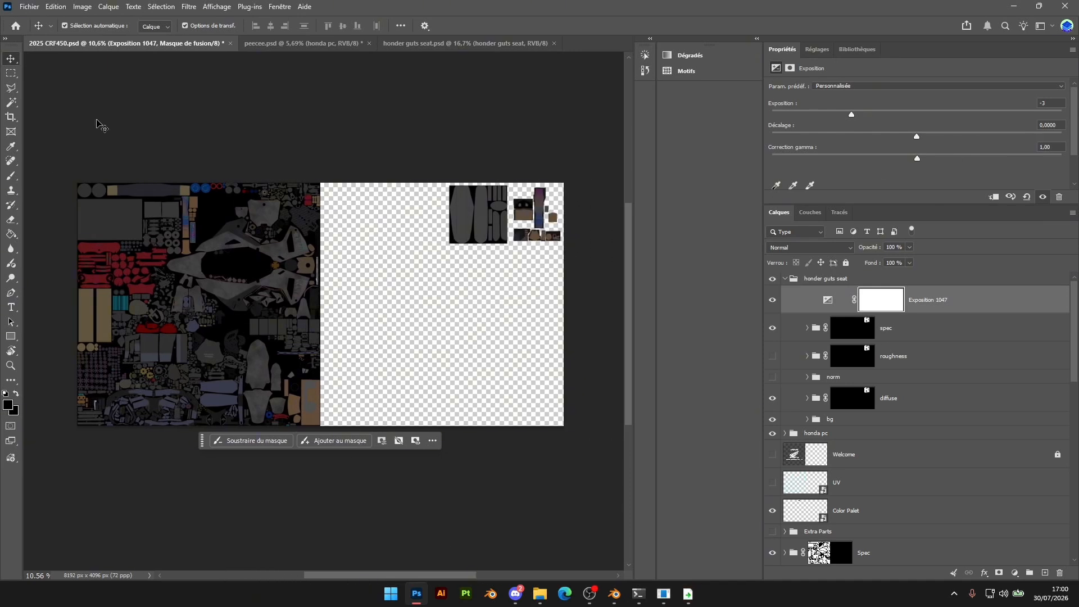
{"action": "left_click", "coordinate": [29, 6]}
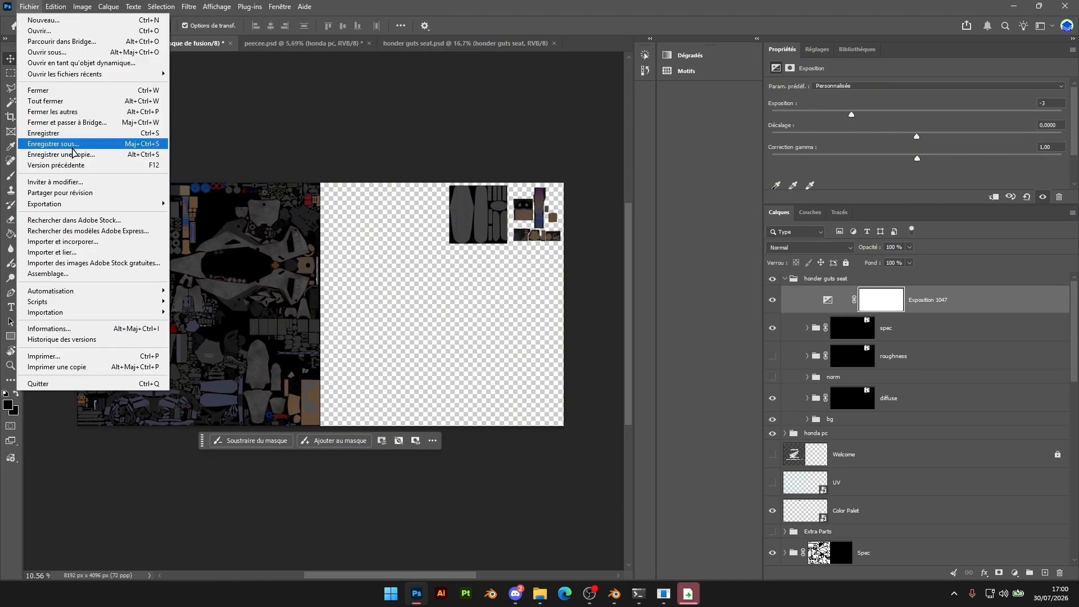
{"action": "left_click", "coordinate": [805, 219]}
{"action": "left_click", "coordinate": [809, 212]}
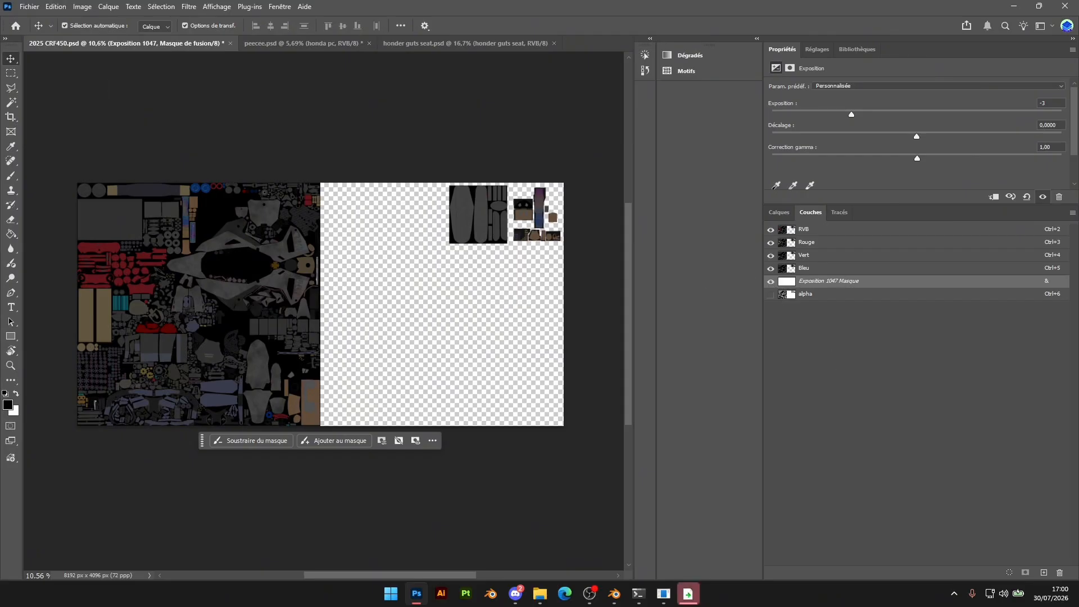
{"action": "left_click", "coordinate": [31, 7]}
{"action": "left_click", "coordinate": [56, 150]}
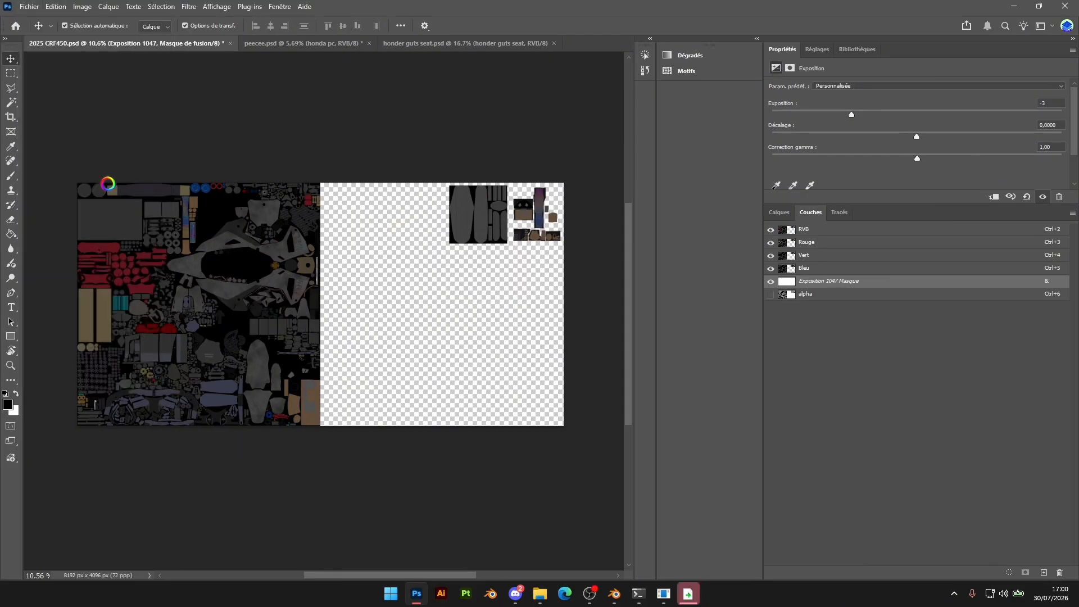
Save the copy in the CRF2K25.fbm folder as bike_r.tga in Targa format with alpha channels, at 32 bits/pixel
{"action": "left_click", "coordinate": [135, 461]}
{"action": "left_click", "coordinate": [101, 440]}
{"action": "left_click", "coordinate": [135, 460]}
{"action": "left_click", "coordinate": [112, 432]}
{"action": "double_click", "coordinate": [152, 91]}
{"action": "left_click", "coordinate": [131, 106]}
{"action": "left_click", "coordinate": [97, 446]}
{"action": "left_click", "coordinate": [97, 446]}
{"action": "key", "text": "BackSpace"}
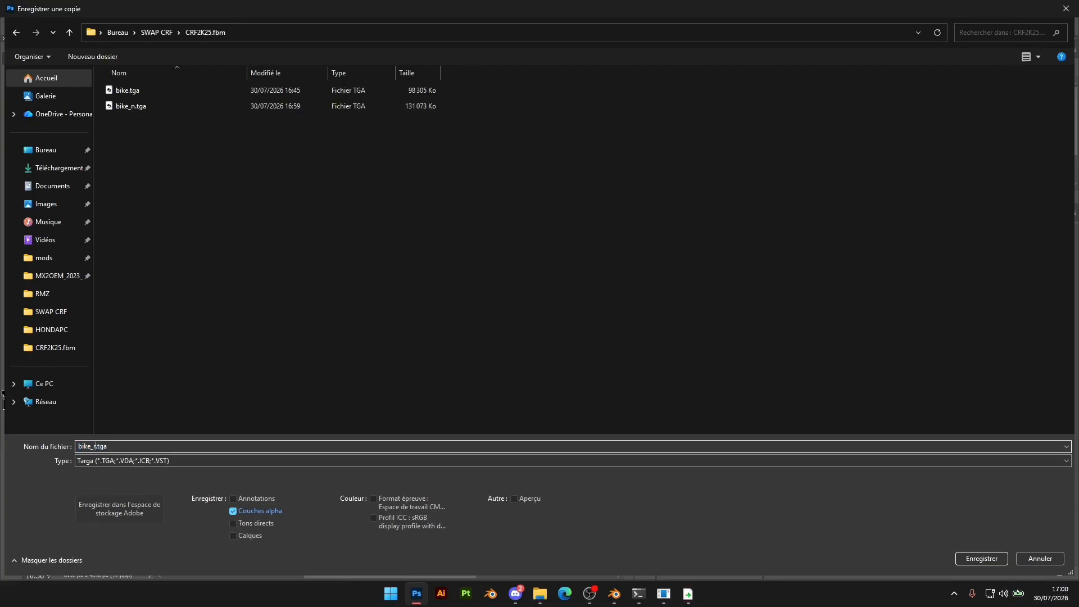
{"action": "left_click", "coordinate": [981, 558]}
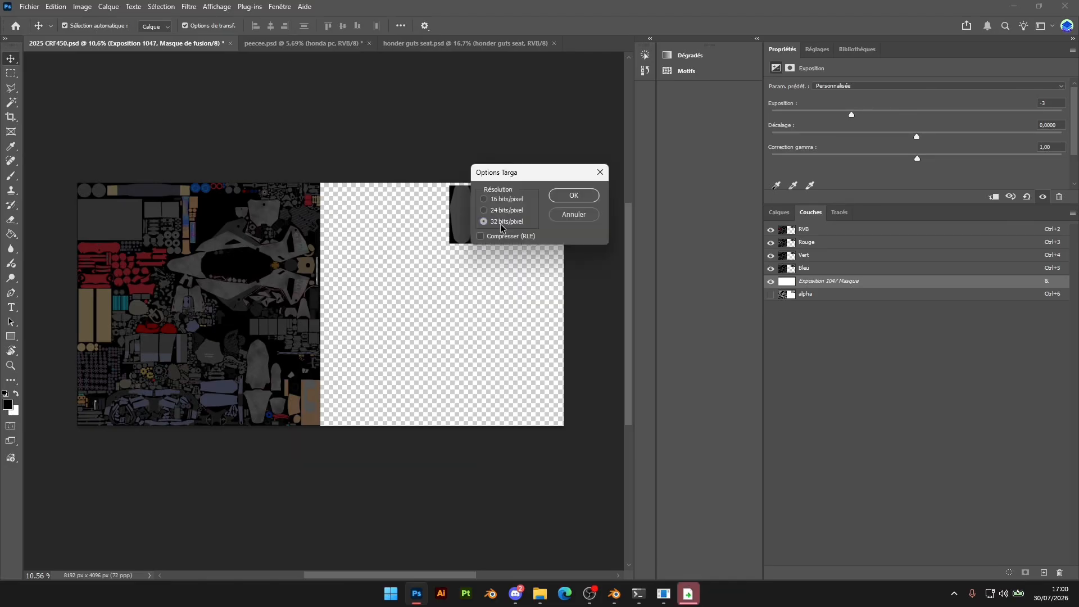
{"action": "left_click", "coordinate": [574, 197]}
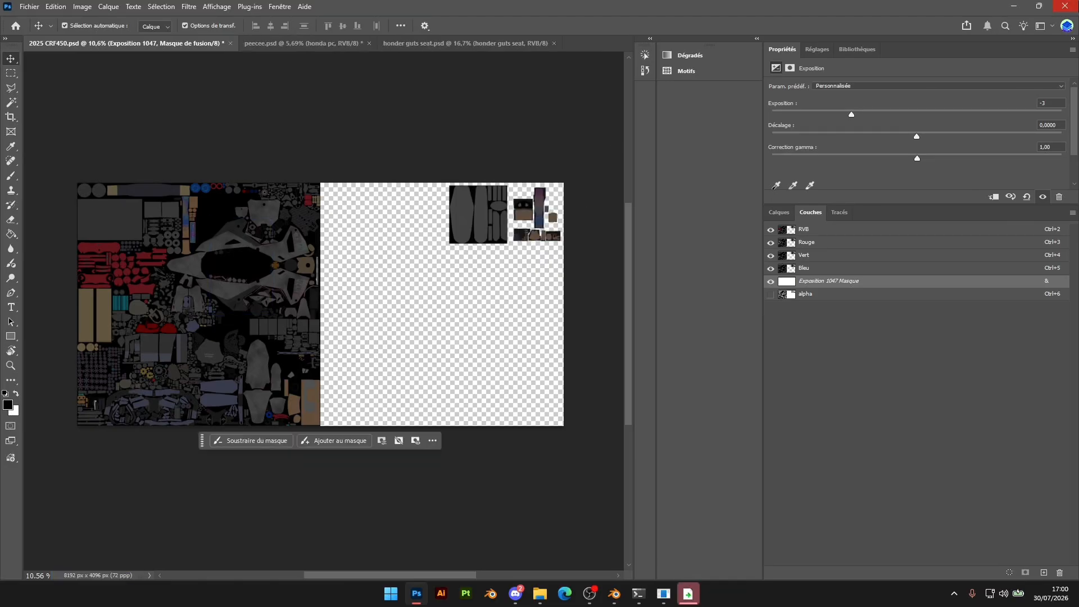
Quit Photoshop, discarding the changes to peecee.psd and saving 2025 CRF450.psd
{"action": "key", "text": "ctrl+q"}
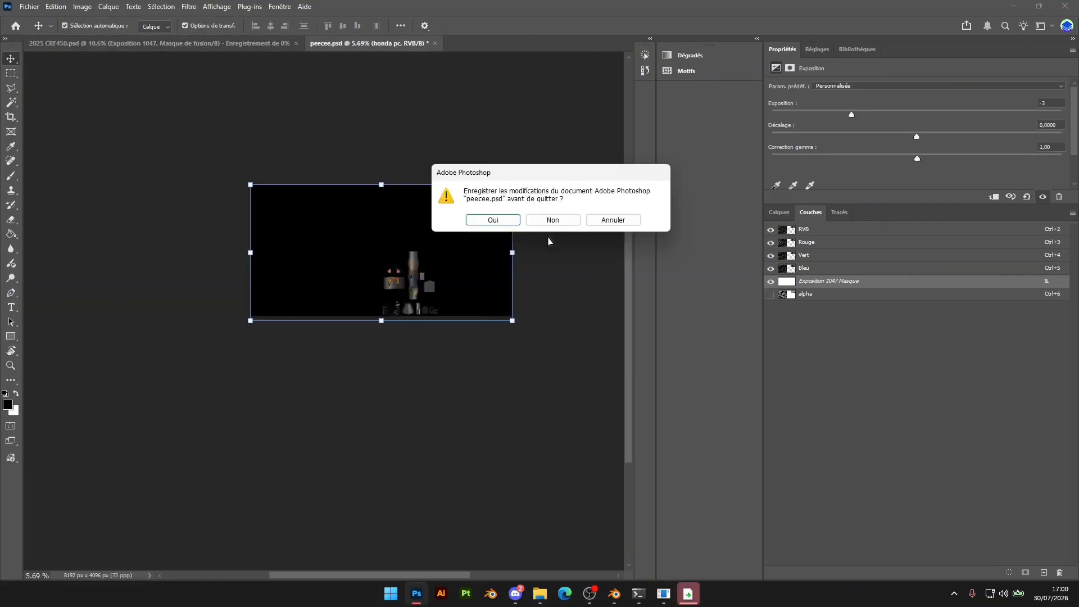
{"action": "left_click", "coordinate": [551, 221]}
{"action": "left_click", "coordinate": [551, 226]}
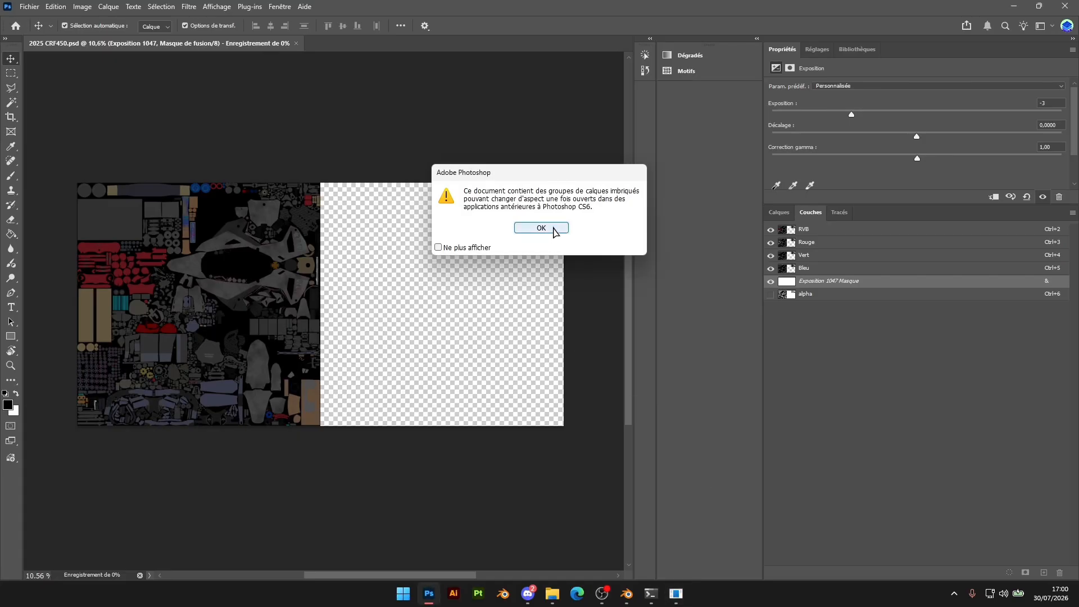
{"action": "left_click", "coordinate": [545, 228]}
Switch to File Explorer and copy template.shd from the DOSSIER TUTO folder on the desktop
{"action": "mouse_move", "coordinate": [552, 593]}
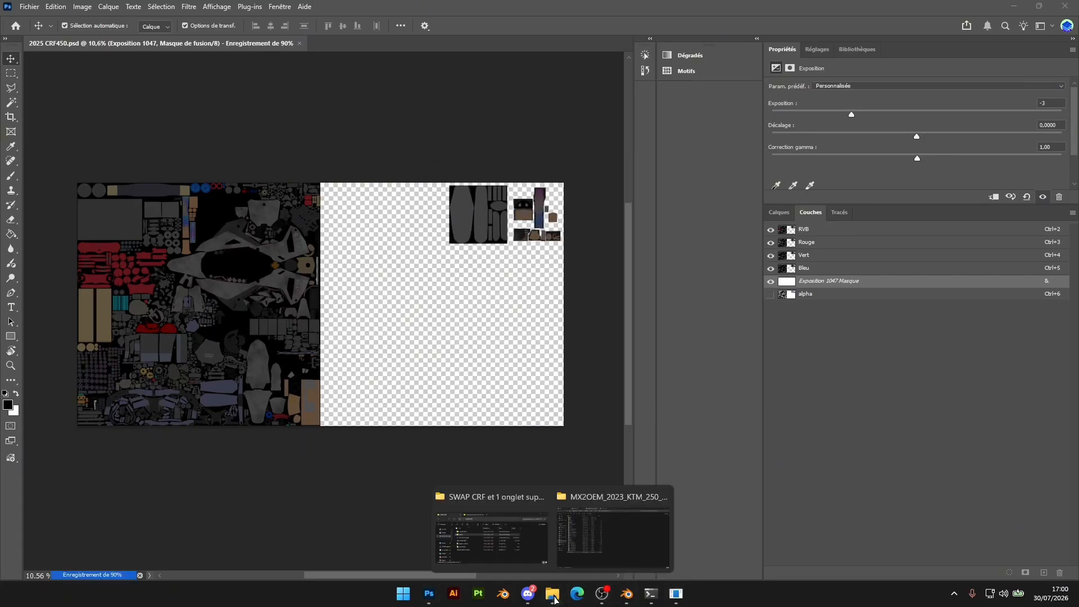
{"action": "left_click", "coordinate": [615, 531]}
{"action": "left_click", "coordinate": [247, 9]}
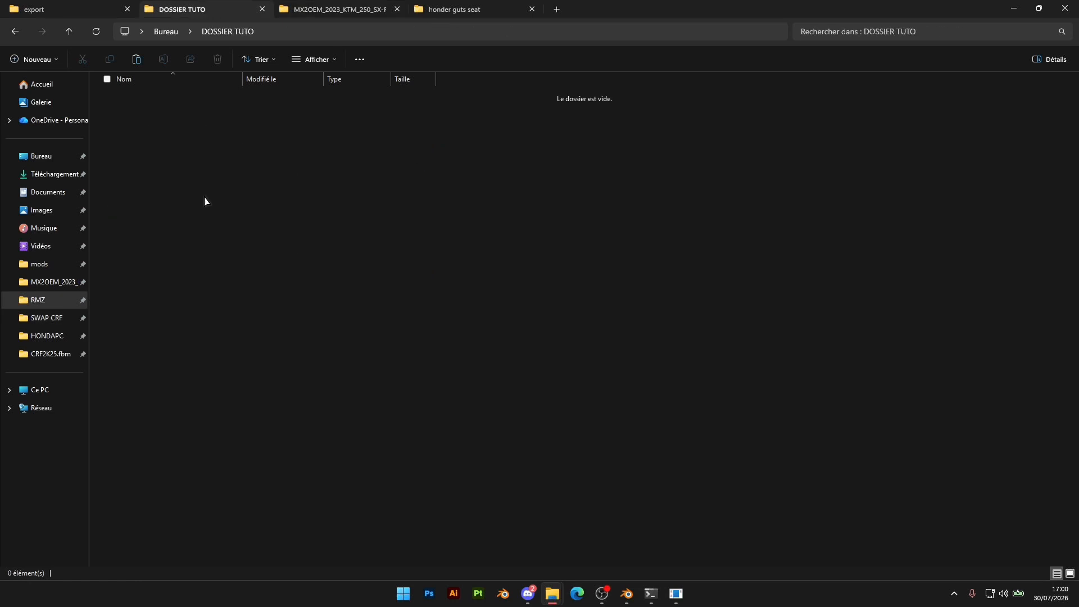
{"action": "left_click", "coordinate": [166, 31]}
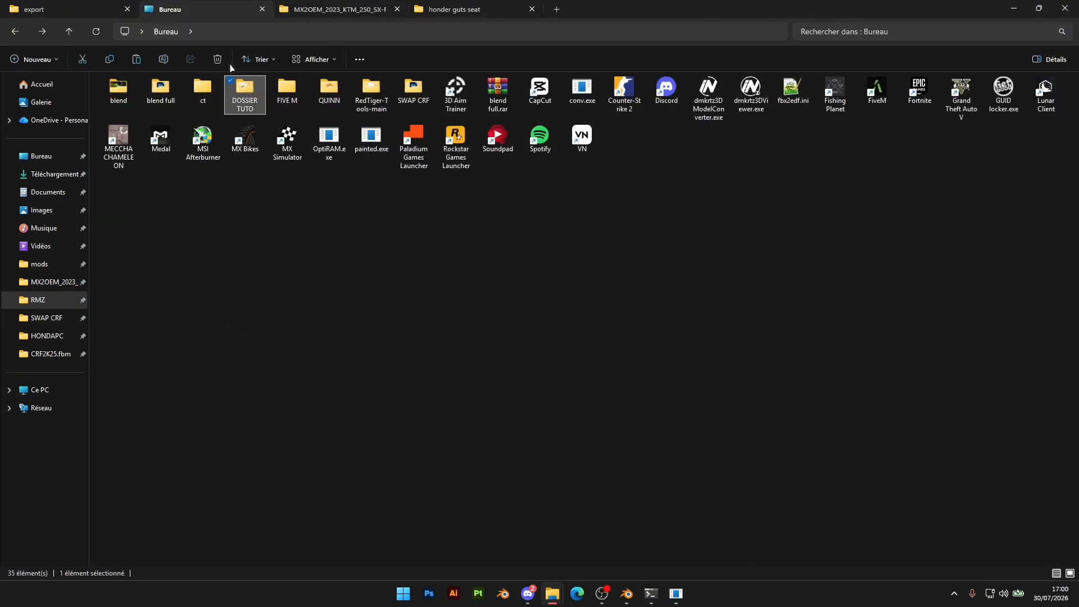
{"action": "key", "text": "Return"}
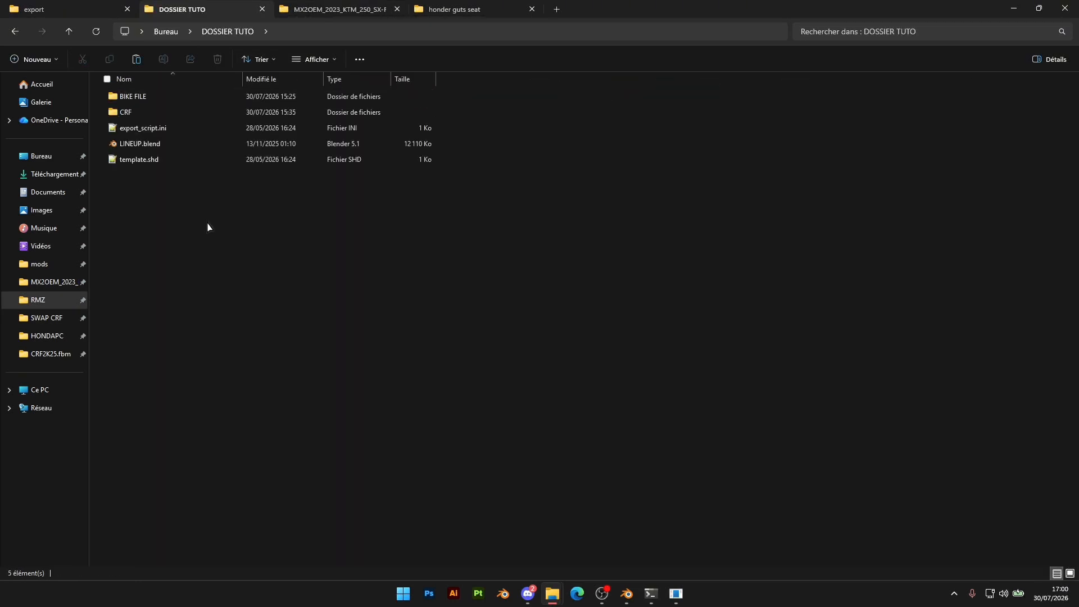
{"action": "left_click", "coordinate": [152, 163]}
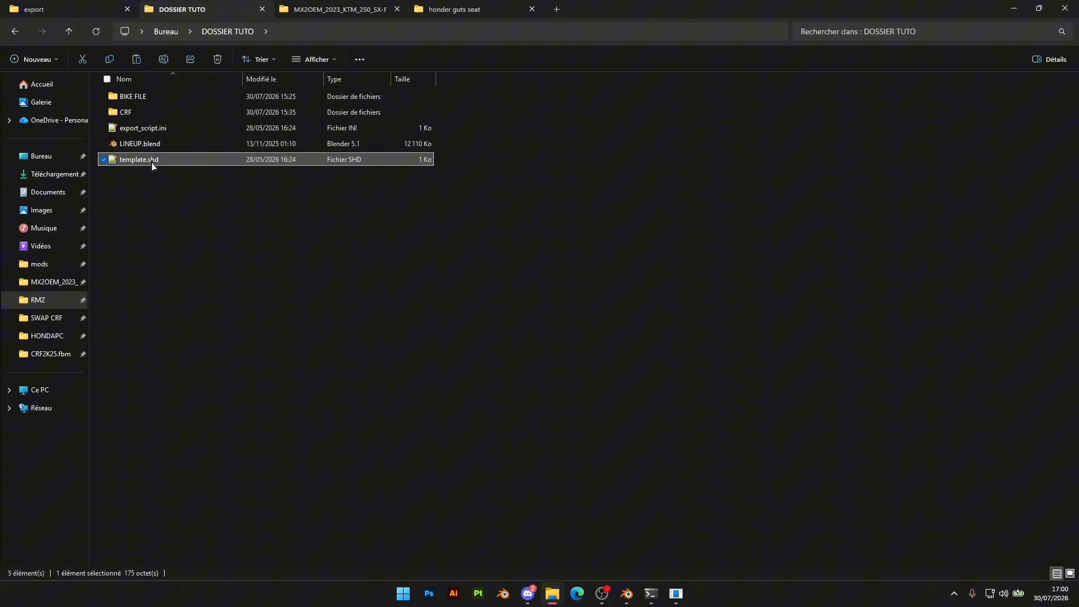
{"action": "left_click", "coordinate": [68, 8]}
{"action": "left_click", "coordinate": [214, 11]}
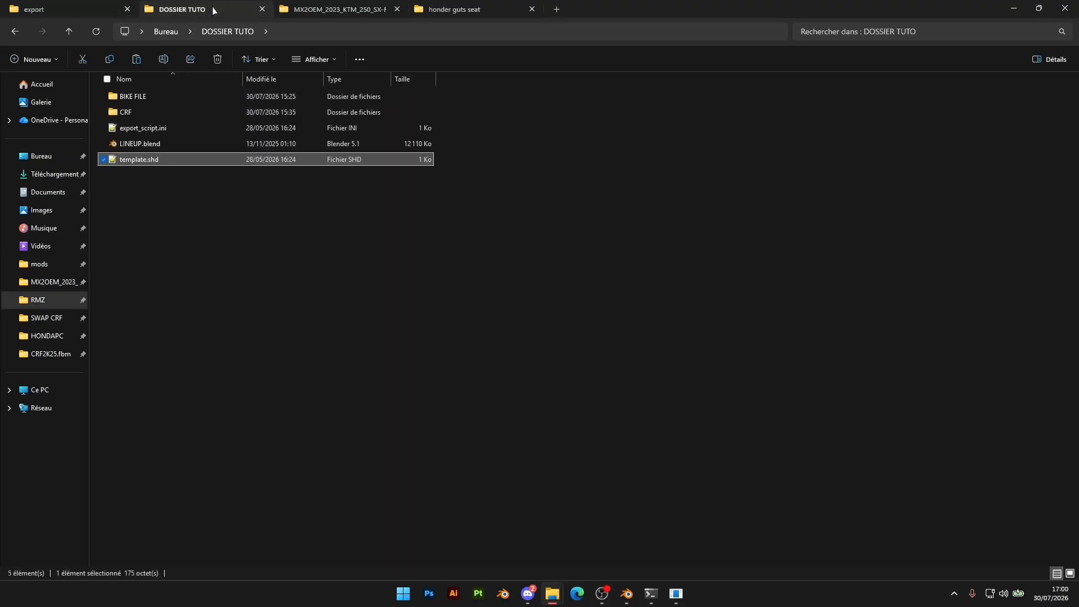
{"action": "left_click", "coordinate": [275, 271]}
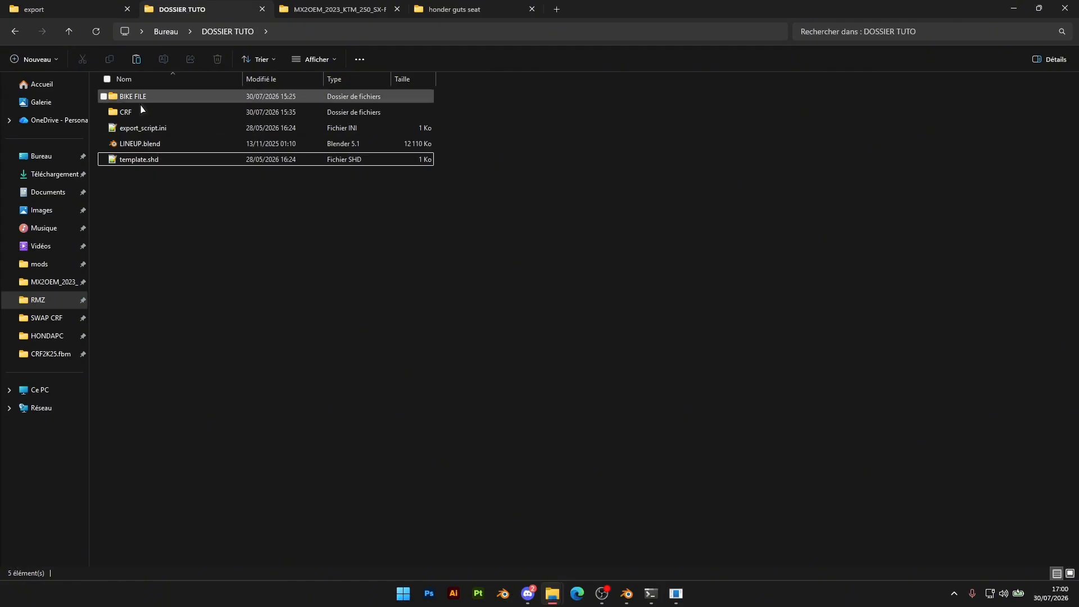
Paste the shader file into the SWAP CRF folder and rename it bike.shd
{"action": "left_click", "coordinate": [42, 156]}
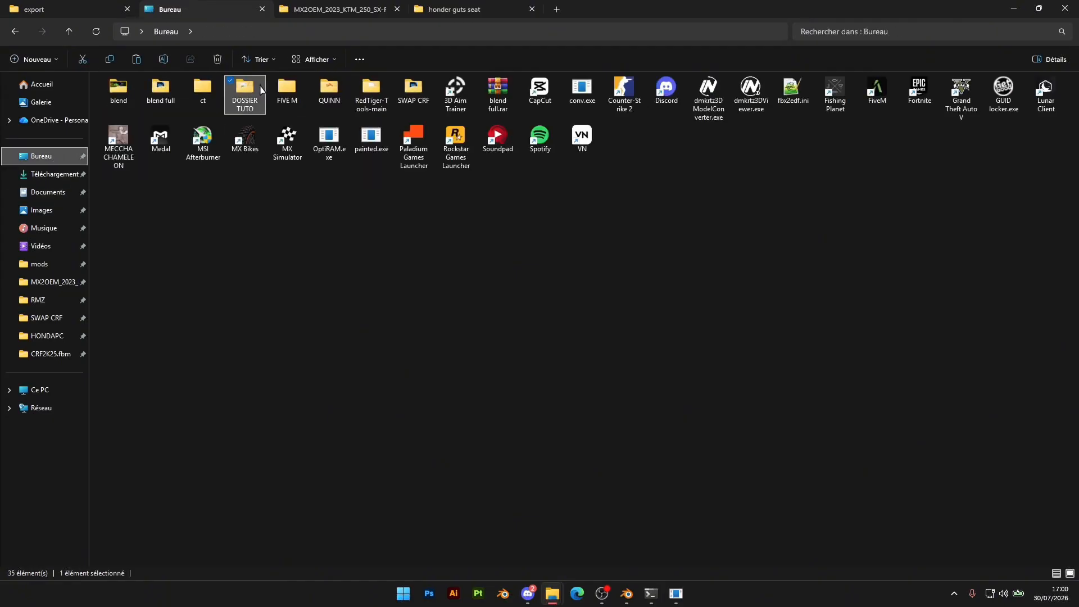
{"action": "double_click", "coordinate": [413, 90]}
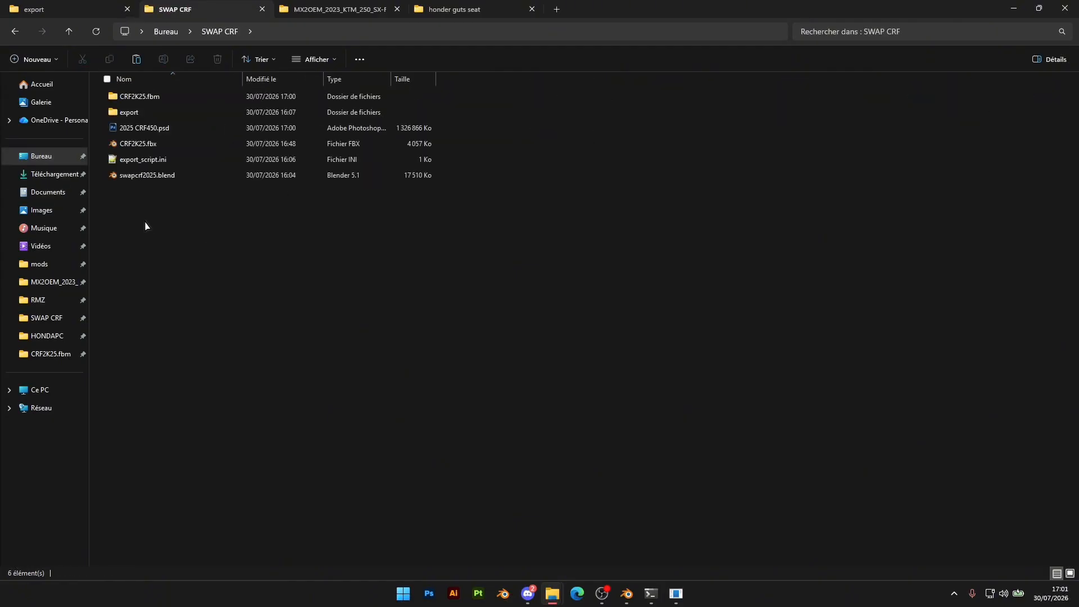
{"action": "key", "text": "ctrl+v"}
{"action": "right_click", "coordinate": [151, 192]}
{"action": "left_click", "coordinate": [245, 205]}
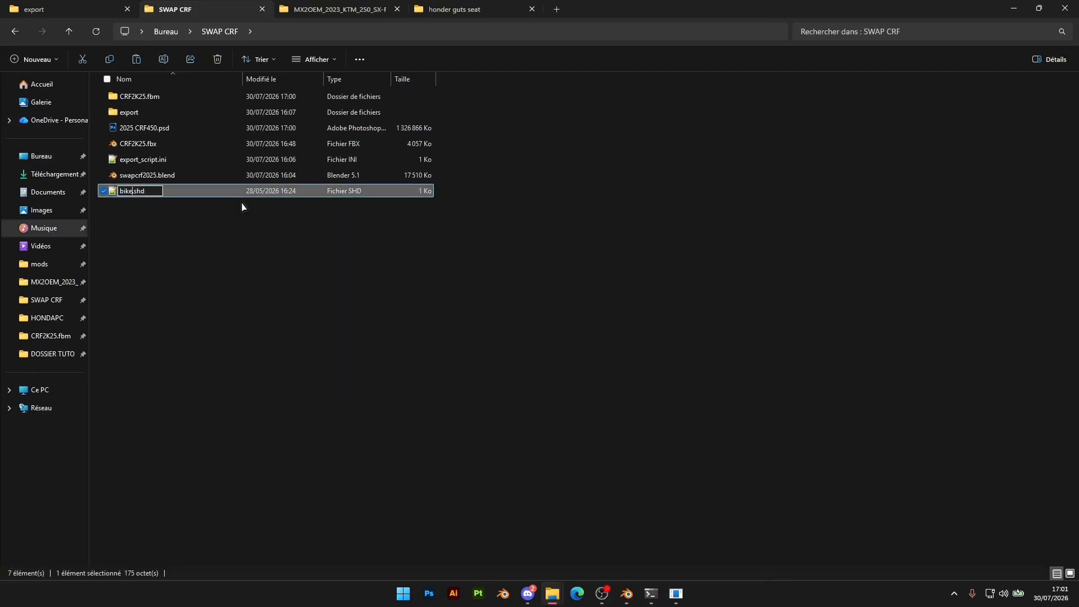
{"action": "left_click", "coordinate": [181, 242]}
Move bike.shd into the CRF2K25.fbm folder and open it in Notepad++ beside the texture file list
{"action": "left_click", "coordinate": [141, 146]}
{"action": "left_click_drag", "start_coordinate": [140, 147], "coordinate": [151, 98]}
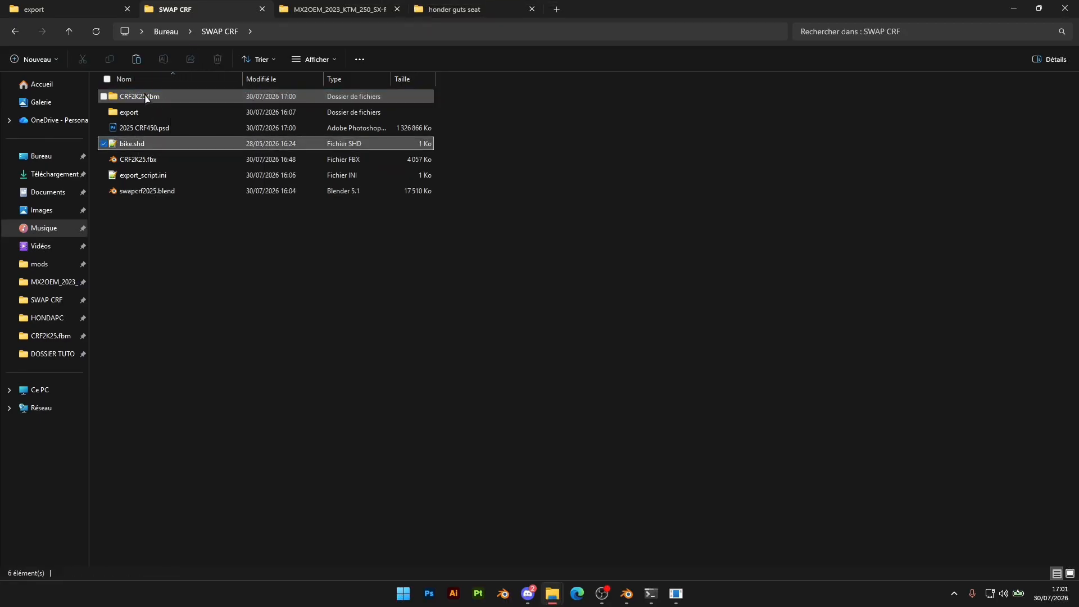
{"action": "double_click", "coordinate": [141, 97]}
{"action": "double_click", "coordinate": [138, 101]}
{"action": "left_click_drag", "start_coordinate": [202, 148], "coordinate": [568, 171]}
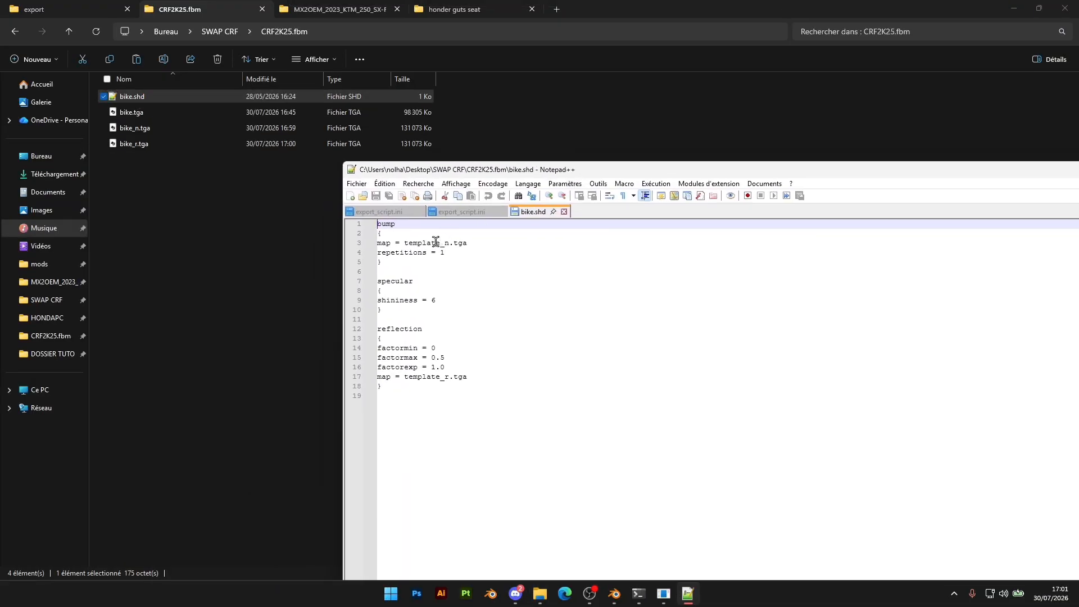
Set the bump section's map to bike_n.tga in bike.shd
{"action": "left_click", "coordinate": [388, 246]}
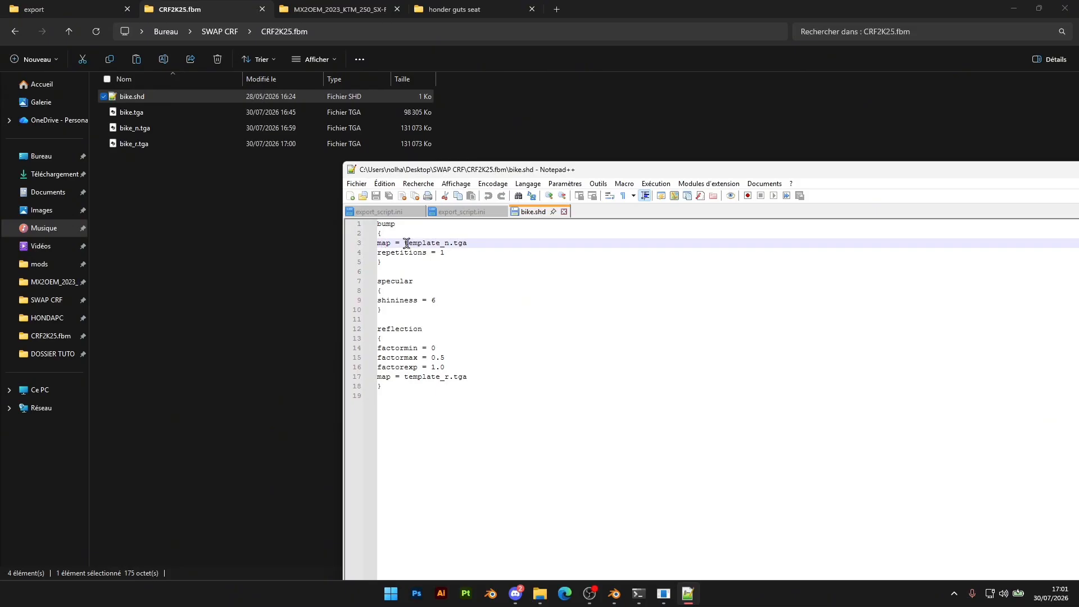
{"action": "left_click_drag", "start_coordinate": [440, 243], "coordinate": [404, 243]}
{"action": "type", "text": "bike"}
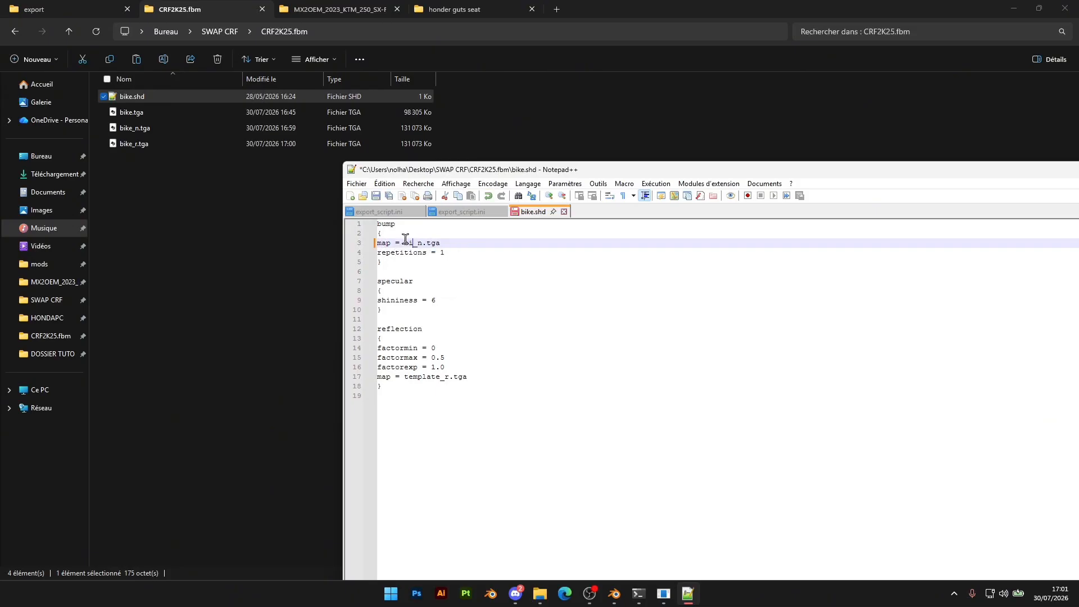
Set the reflection section's map to bike_r.tga and save bike.shd
{"action": "left_click", "coordinate": [437, 377]}
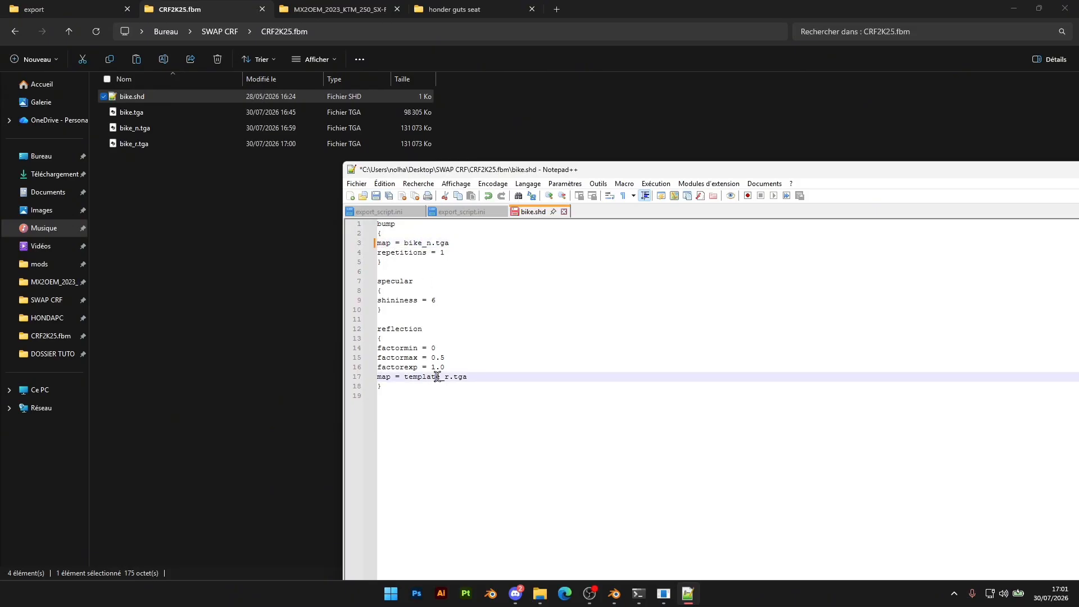
{"action": "key", "text": "BackSpace"}
{"action": "key", "text": "BackSpace"}
{"action": "key", "text": "BackSpace"}
{"action": "key", "text": "BackSpace"}
{"action": "key", "text": "BackSpace"}
{"action": "key", "text": "BackSpace"}
{"action": "key", "text": "BackSpace"}
{"action": "key", "text": "BackSpace"}
{"action": "type", "text": "bike"}
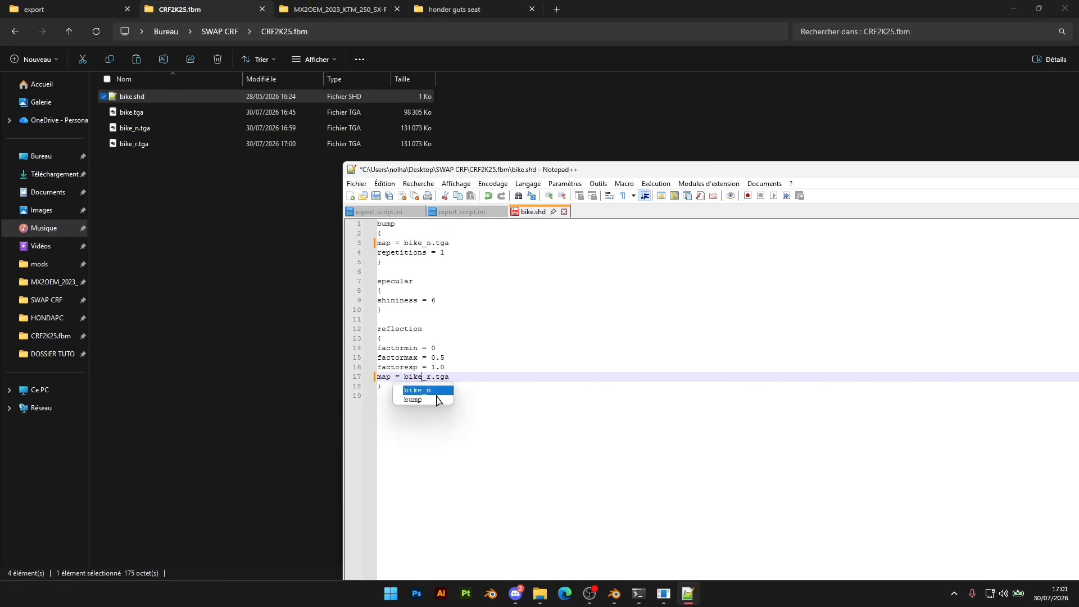
{"action": "left_click", "coordinate": [485, 477]}
{"action": "key", "text": "ctrl+s"}
Set the specular shininess to 2, save bike.shd and close the text editor
{"action": "left_click", "coordinate": [444, 299]}
{"action": "key", "text": "BackSpace"}
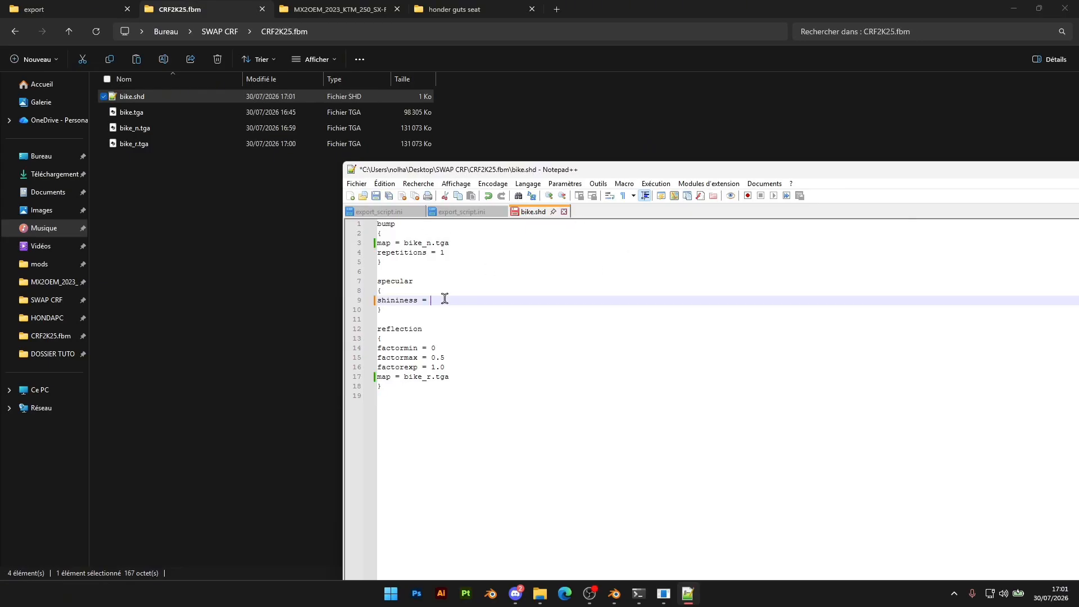
{"action": "type", "text": "2"}
{"action": "key", "text": "ctrl+s"}
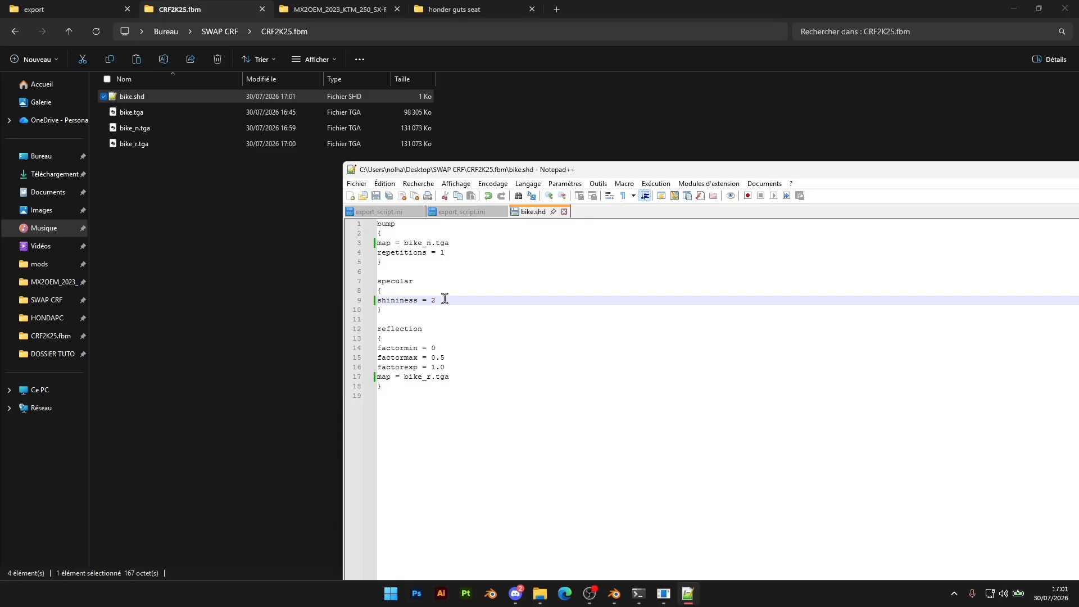
{"action": "left_click_drag", "start_coordinate": [577, 172], "coordinate": [295, 168]}
{"action": "left_click_drag", "start_coordinate": [1026, 158], "coordinate": [607, 140]}
{"action": "left_click", "coordinate": [706, 143]}
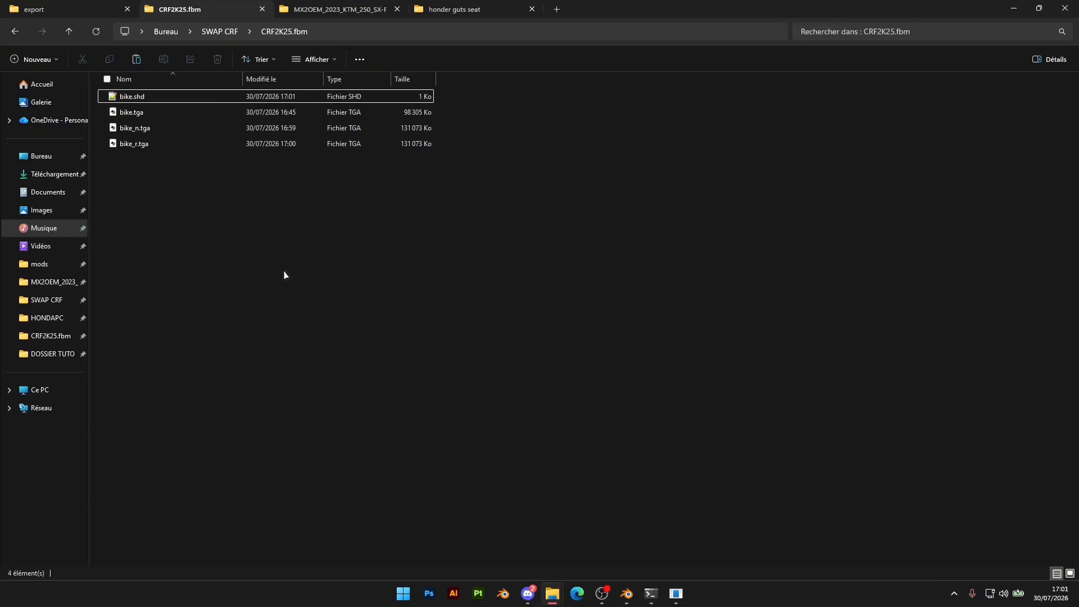
Switch to FBX2EDF, convert CRF2K25.fbx again as a mesh with the same export script, and return to File Explorer
{"action": "left_click", "coordinate": [676, 593]}
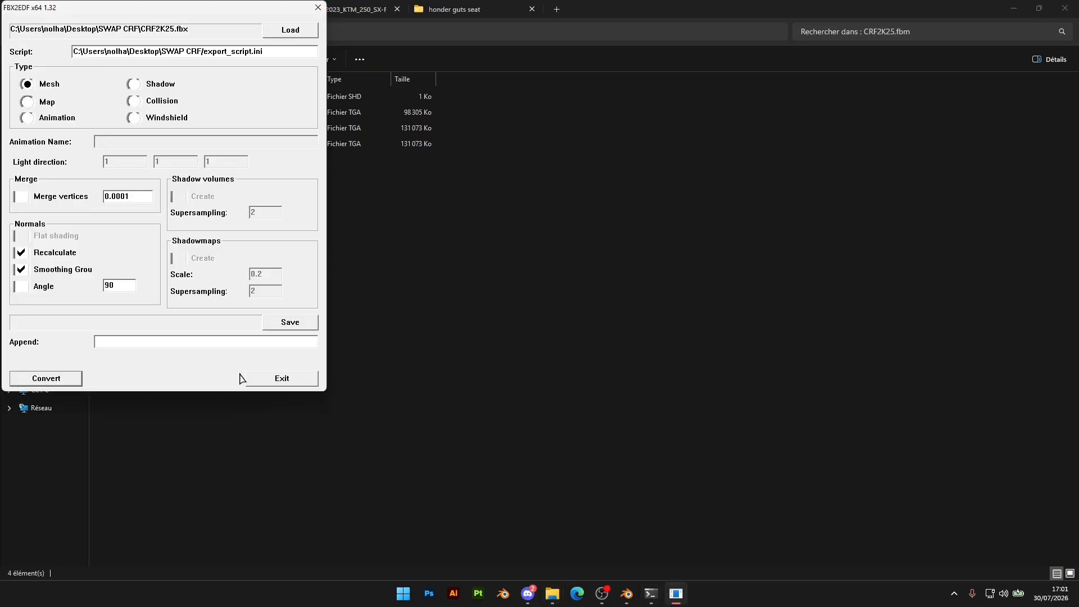
{"action": "left_click", "coordinate": [62, 383]}
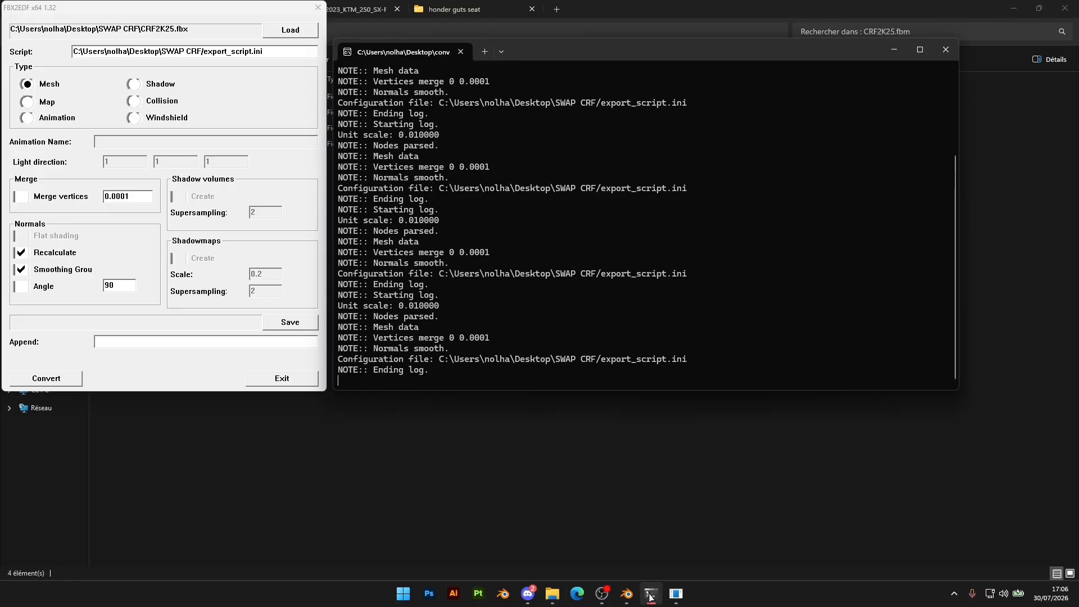
{"action": "left_click", "coordinate": [588, 541]}
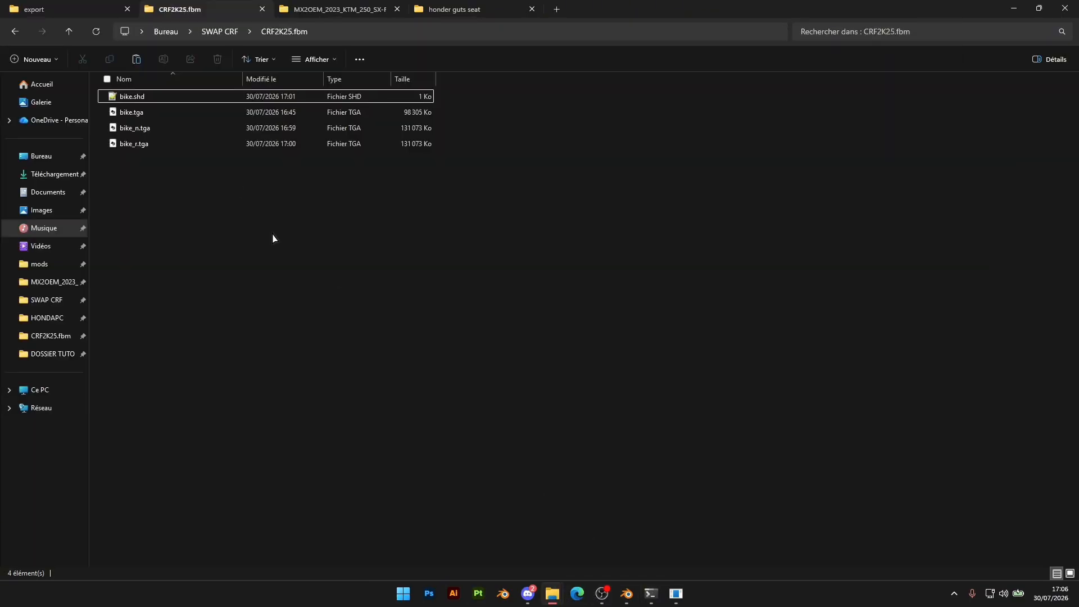
Copy model.edf from the SWAP CRF export folder into the MX2OEM_2023_KTM_250_SX-F mod folder, replacing the existing file
{"action": "left_click", "coordinate": [217, 32]}
{"action": "double_click", "coordinate": [149, 109]}
{"action": "left_click", "coordinate": [150, 98]}
{"action": "left_click", "coordinate": [71, 11]}
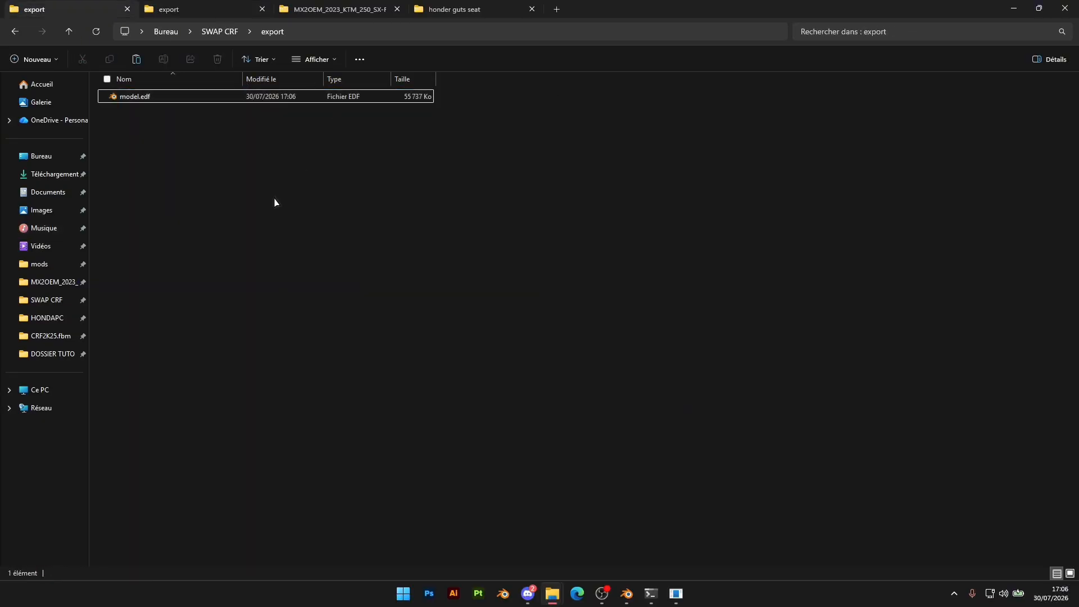
{"action": "left_click", "coordinate": [324, 10]}
{"action": "key", "text": "ctrl+v"}
{"action": "left_click", "coordinate": [466, 279]}
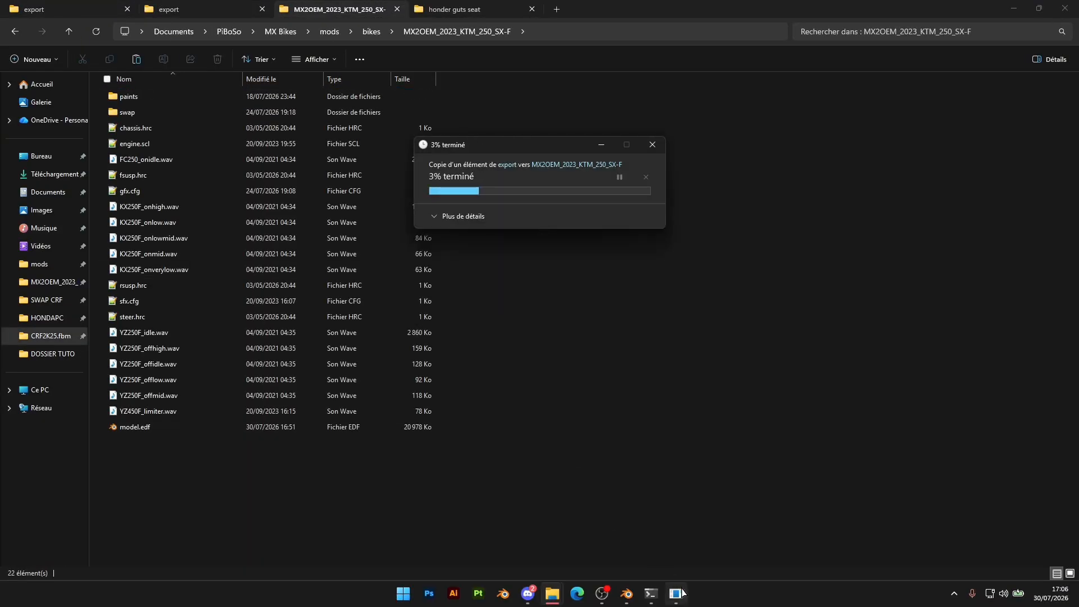
Launch MX Bikes and inspect the swapped bike in the bike selection
{"action": "key", "text": "super"}
{"action": "type", "text": "mx"}
{"action": "key", "text": "Return"}
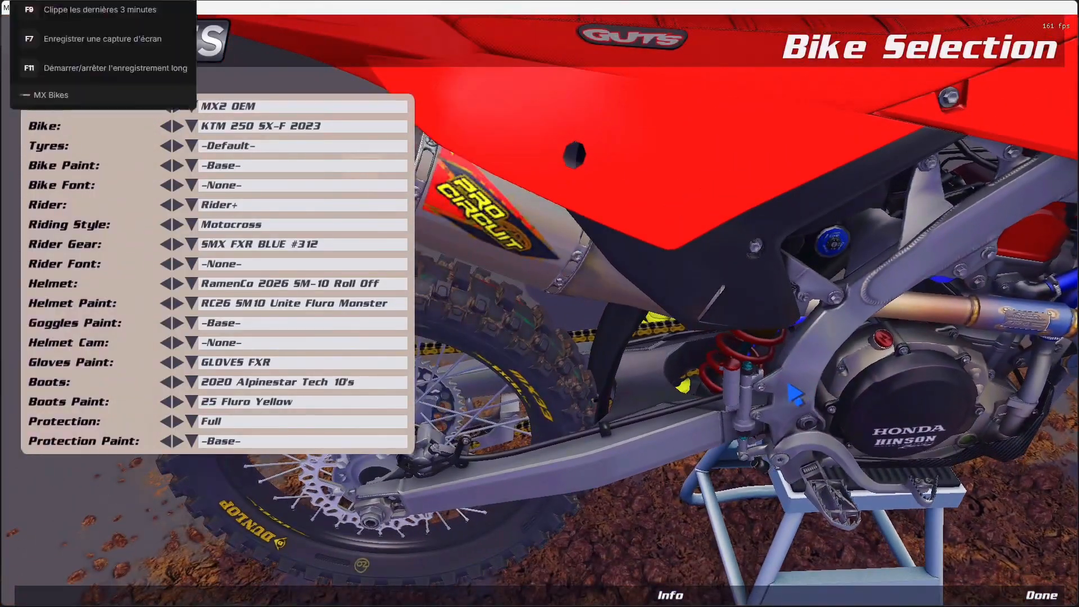
Leave the bike selection and start a testing session on the Poor Boyz MX - Motocross track
{"action": "key", "text": "Escape"}
{"action": "left_click", "coordinate": [188, 185]}
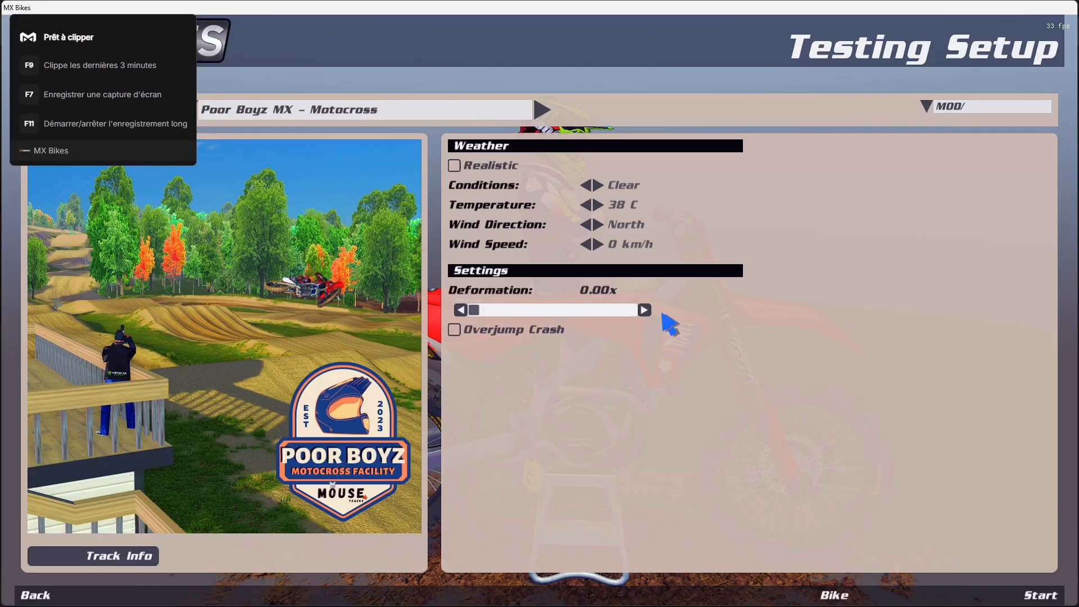
{"action": "left_click", "coordinate": [1034, 595]}
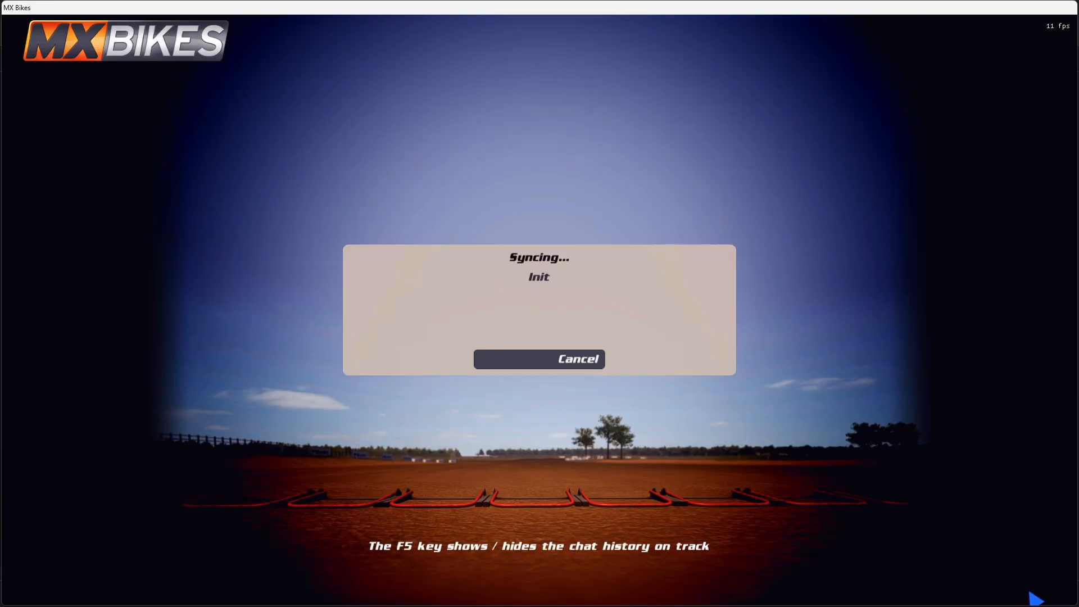
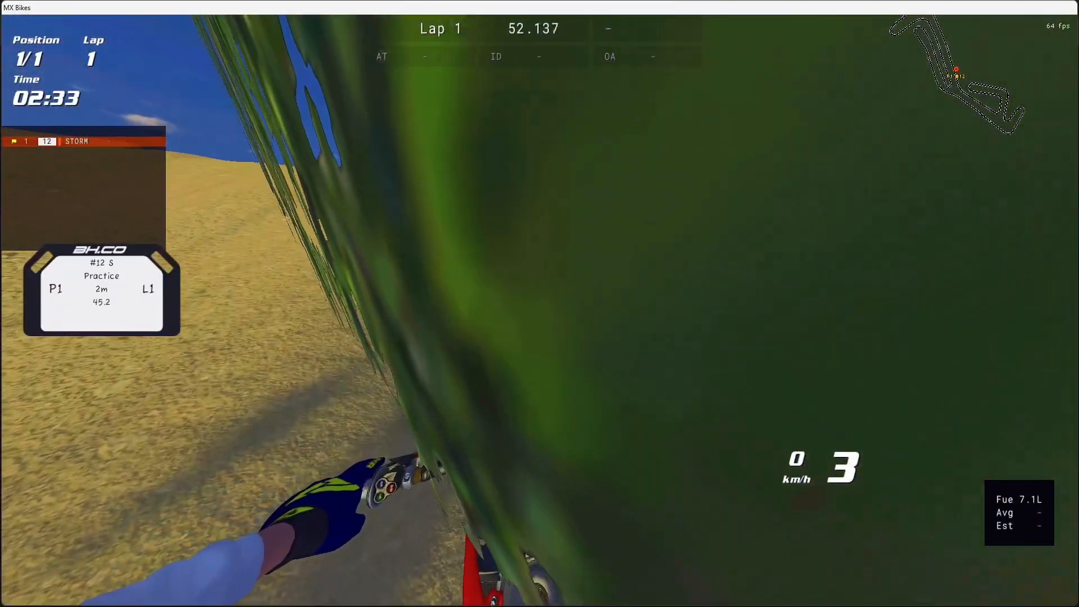
Return to the pit and restart the ride on the track
{"action": "key", "text": "Escape"}
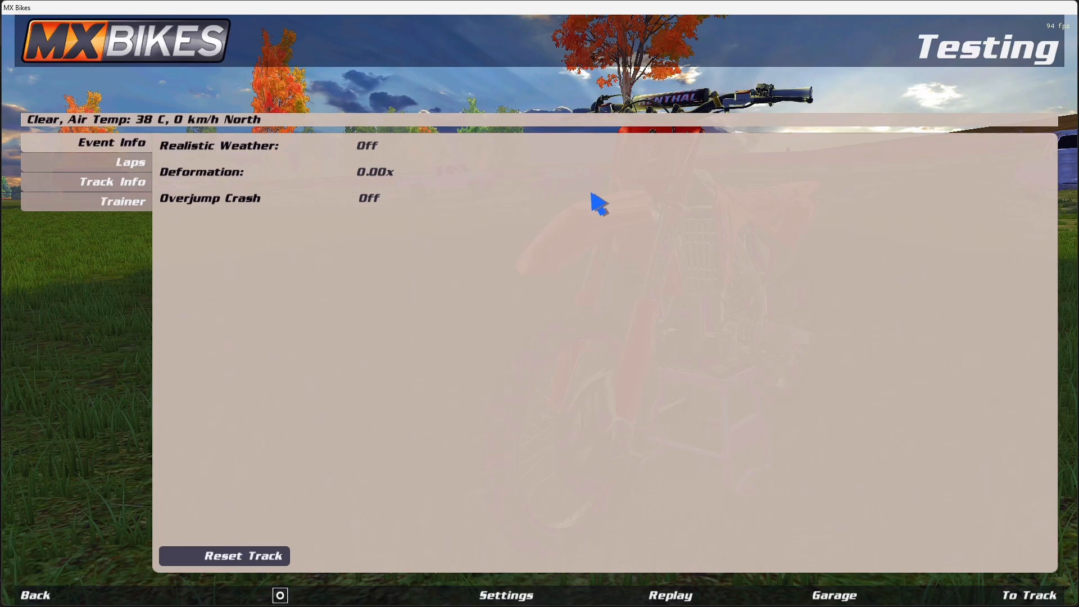
{"action": "left_click", "coordinate": [1005, 597]}
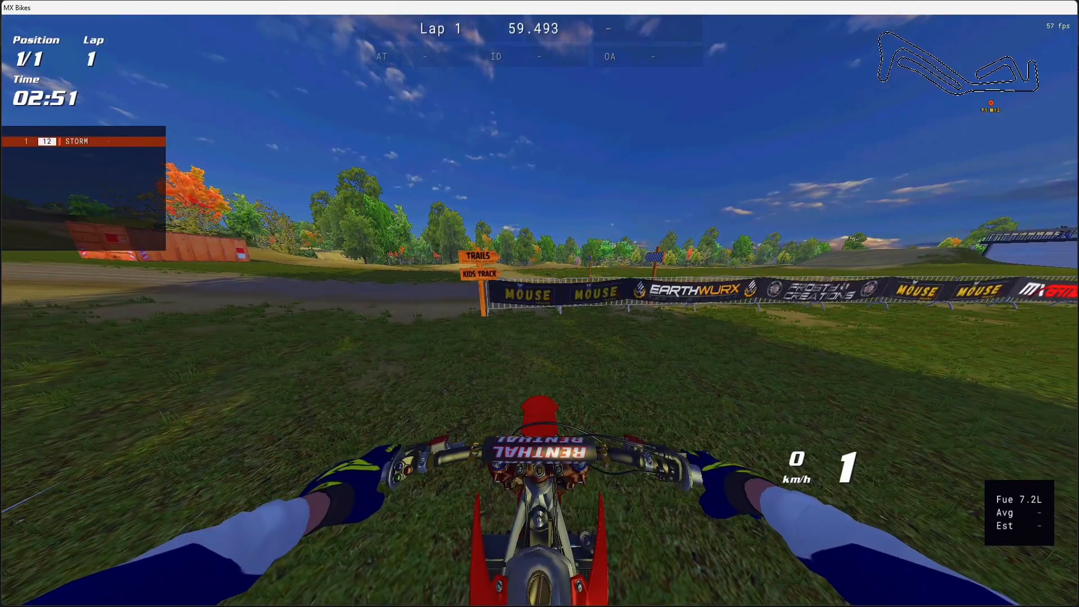
Switch to File Explorer, open gfx.cfg from the MX2OEM_2023_KTM_250_SX-F mod folder in Notepad++, and return to MX Bikes
{"action": "key", "text": "super"}
{"action": "mouse_move", "coordinate": [543, 595]}
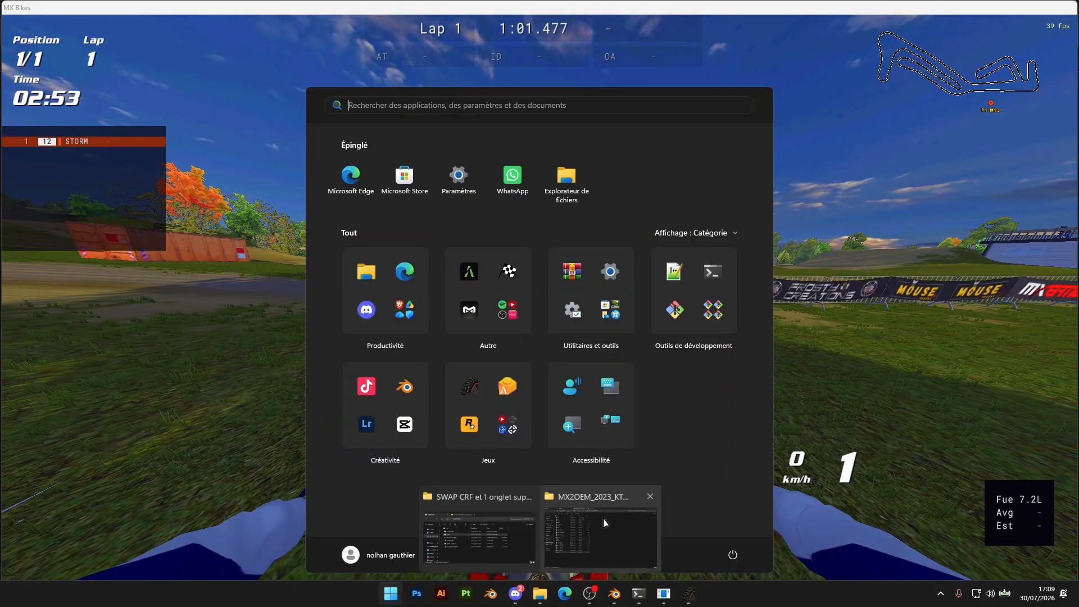
{"action": "left_click", "coordinate": [602, 525]}
{"action": "key", "text": "Escape"}
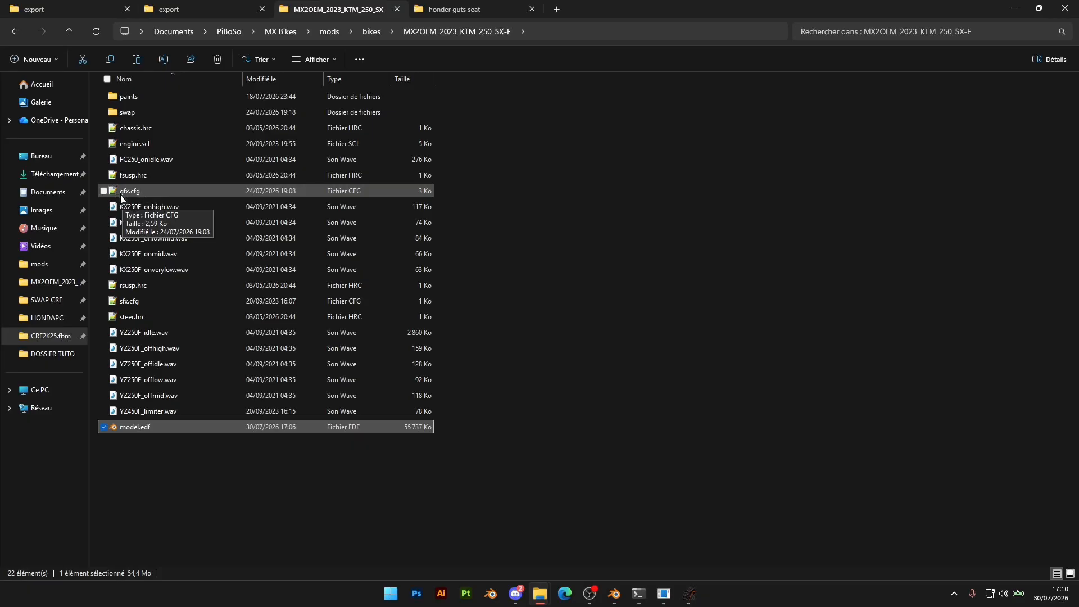
{"action": "left_click", "coordinate": [129, 193]}
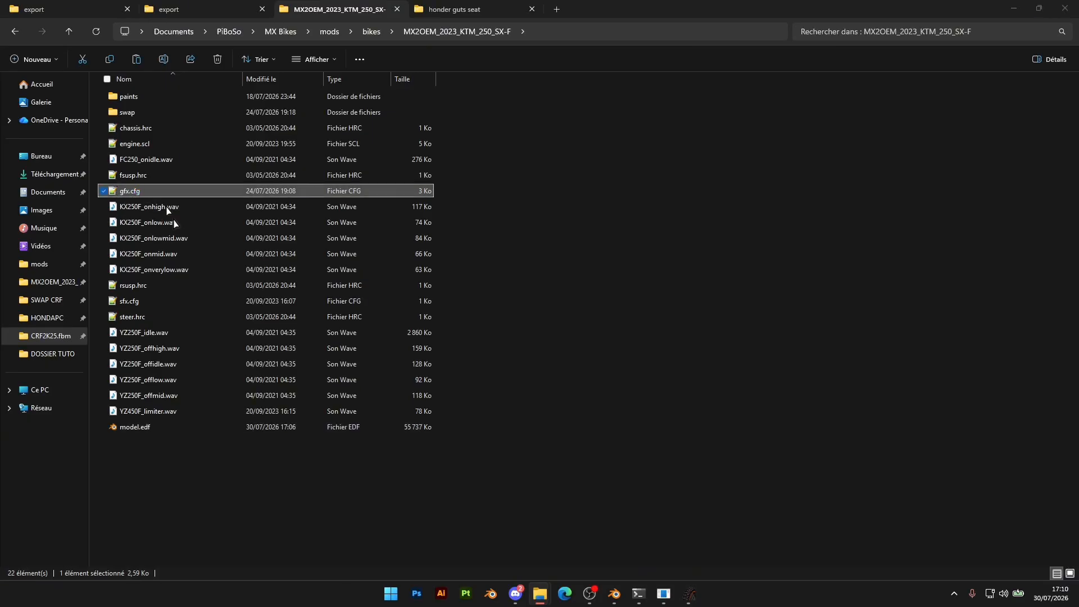
{"action": "left_click", "coordinate": [690, 593]}
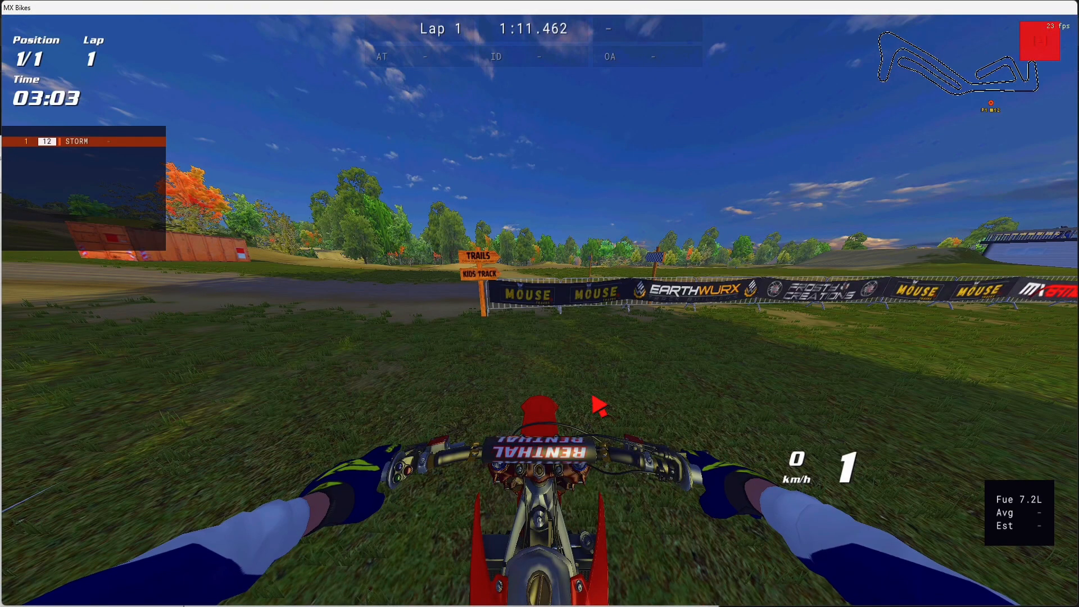
Open the reference image Capture d'écran 2026-06-04 170304.png from the desktop's blend folder, maximized and zoomed in
{"action": "key", "text": "super"}
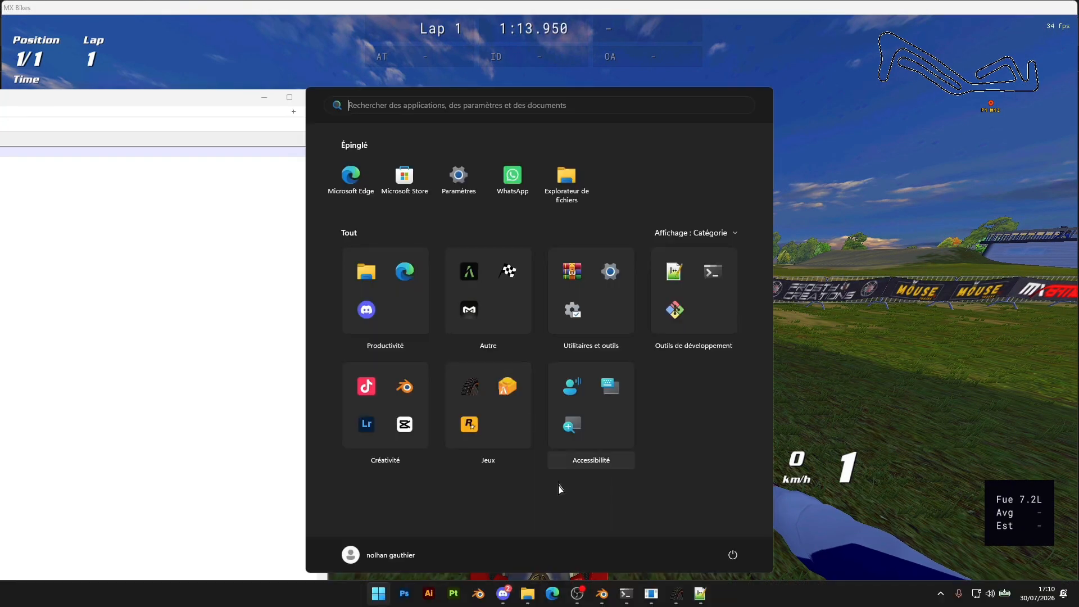
{"action": "mouse_move", "coordinate": [527, 593]}
{"action": "left_click", "coordinate": [579, 554]}
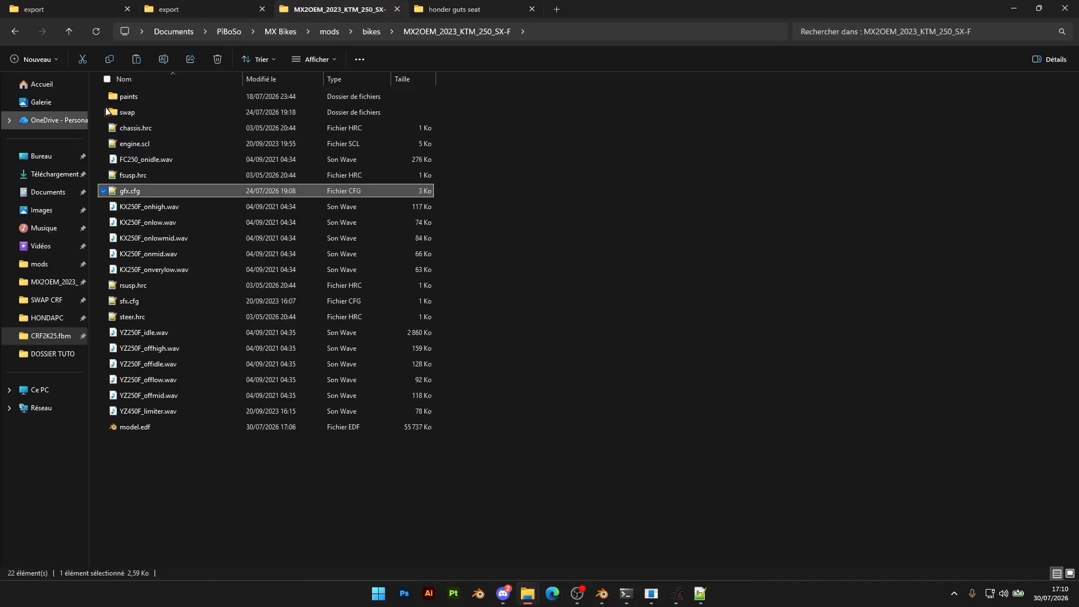
{"action": "left_click", "coordinate": [454, 9]}
{"action": "left_click", "coordinate": [41, 155]}
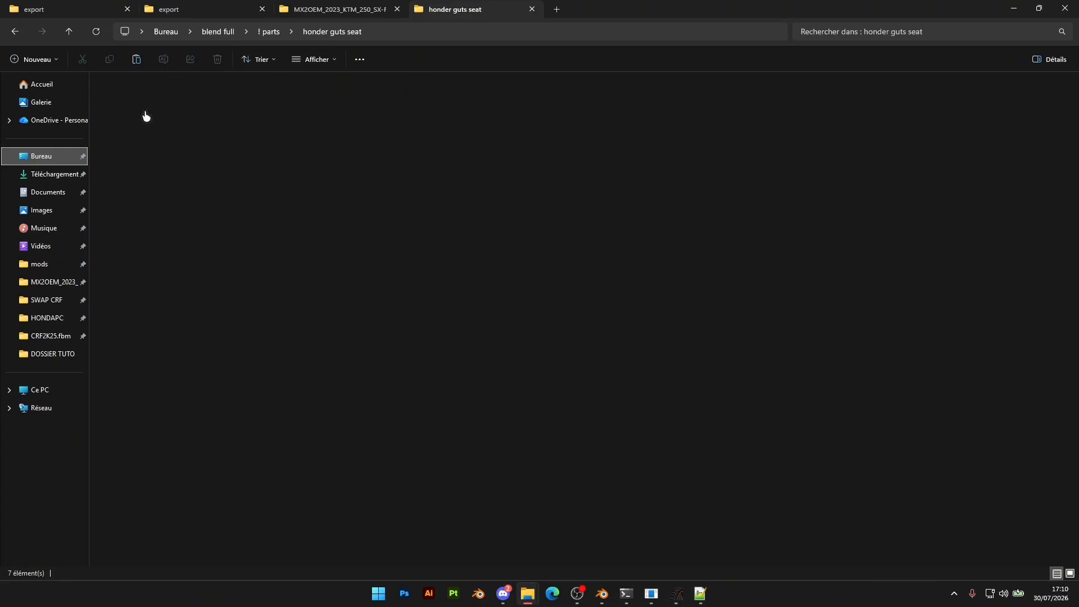
{"action": "left_click", "coordinate": [126, 100]}
{"action": "double_click", "coordinate": [126, 100]}
{"action": "left_click", "coordinate": [181, 191]}
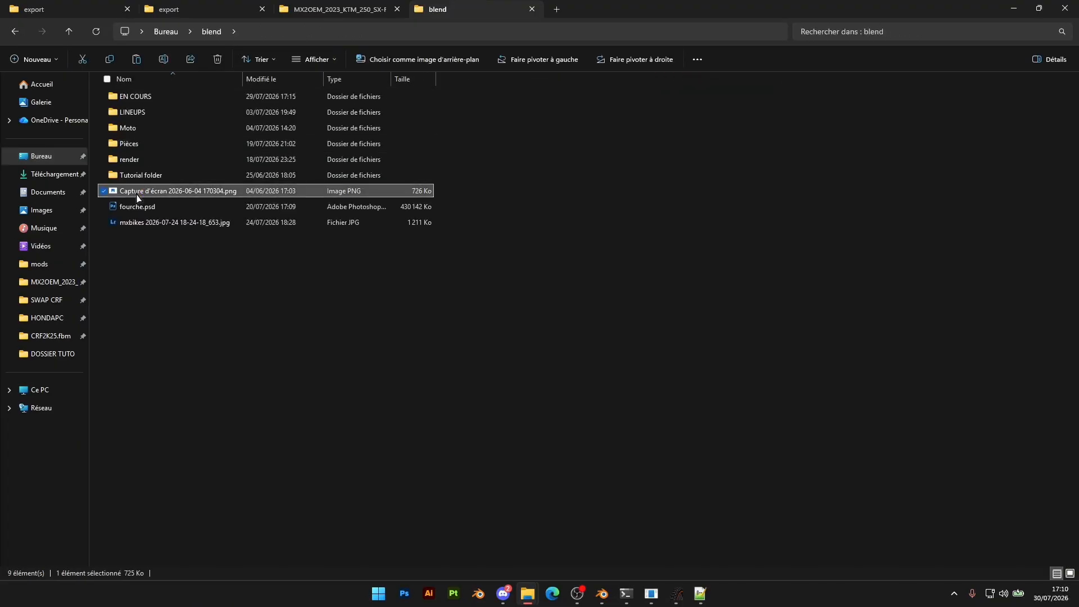
{"action": "right_click", "coordinate": [182, 188]}
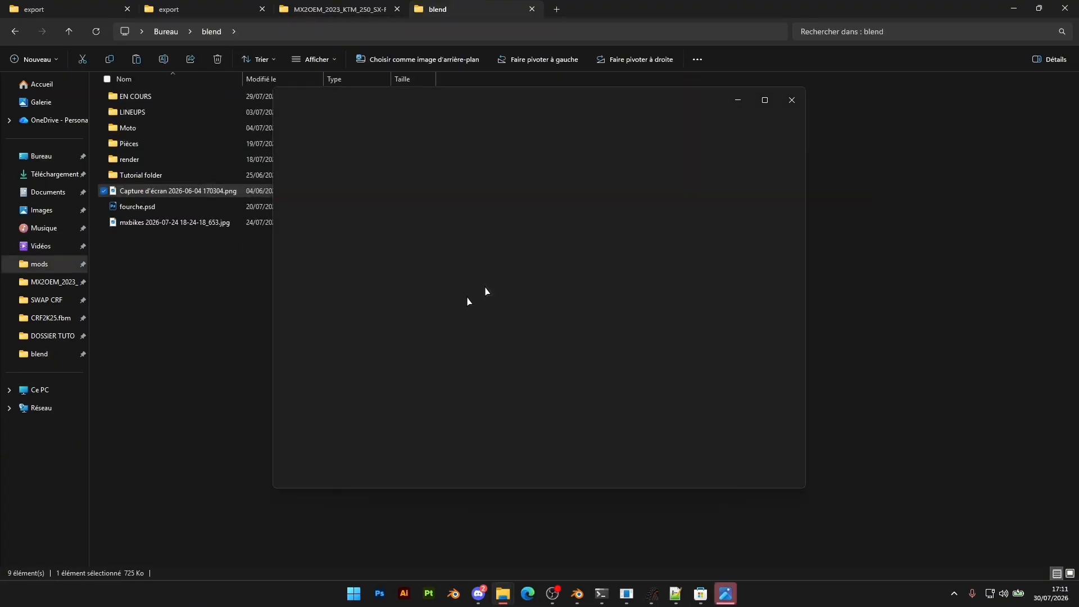
{"action": "left_click", "coordinate": [763, 102]}
{"action": "left_click", "coordinate": [359, 401]}
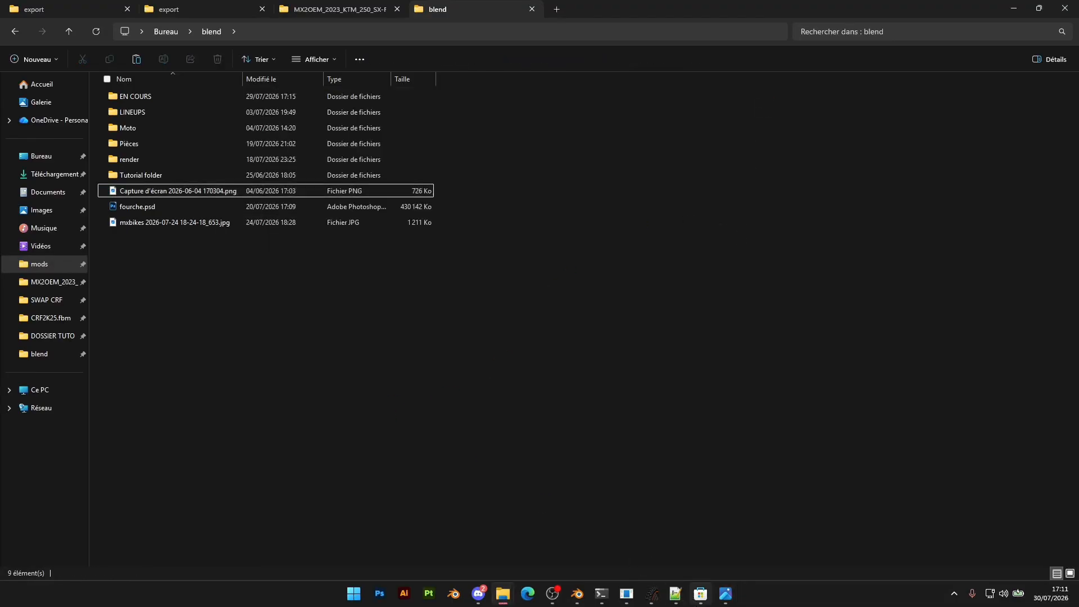
{"action": "left_click", "coordinate": [723, 593]}
{"action": "left_click", "coordinate": [765, 100]}
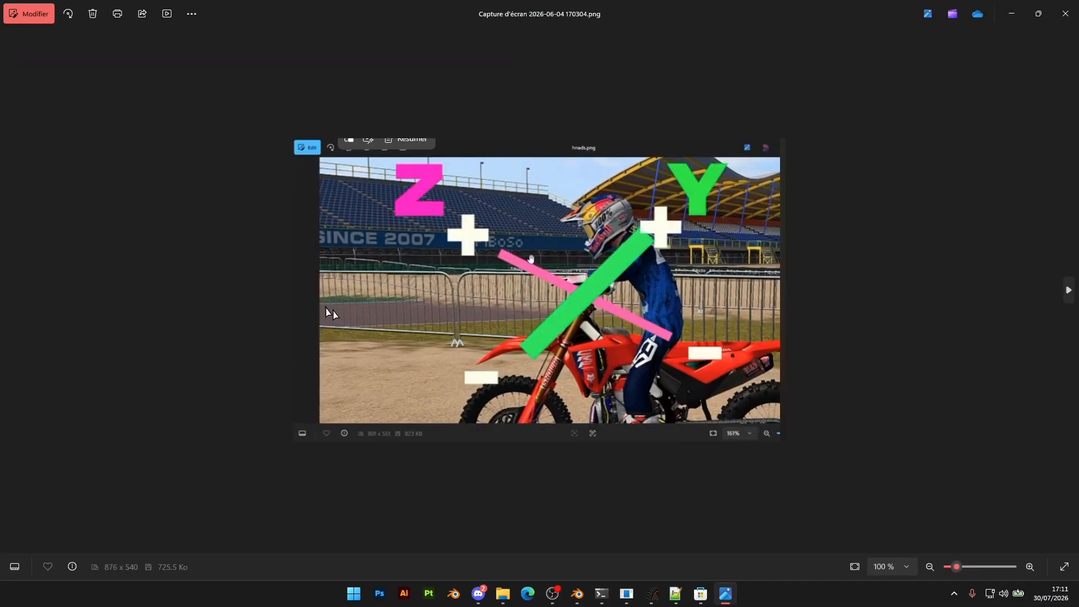
{"action": "scroll", "coordinate": [518, 289], "scroll_direction": "up", "scroll_amount": 3}
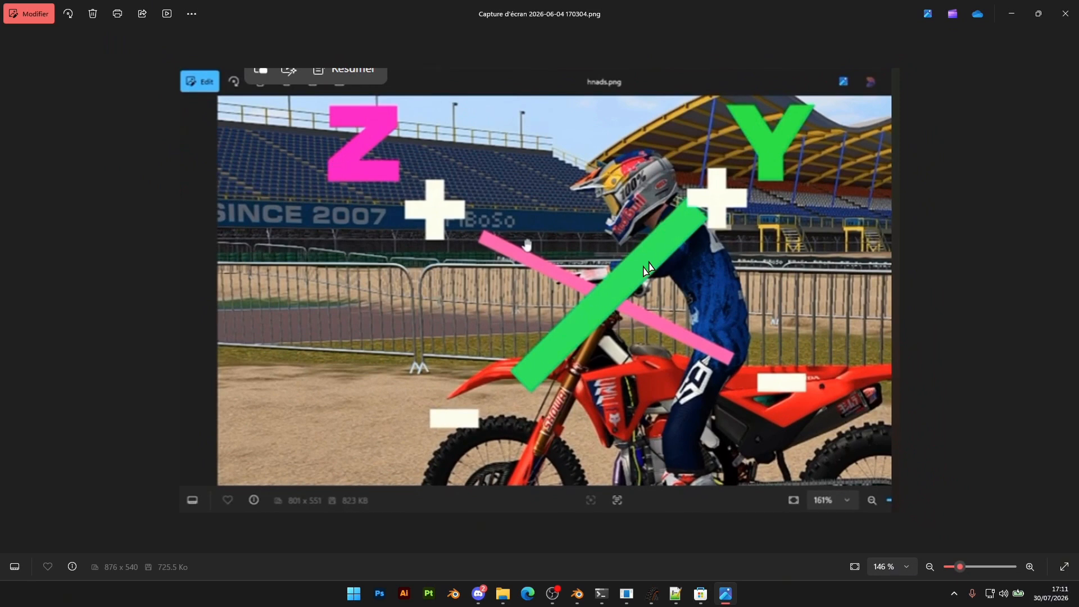
Place the Notepad++ window with gfx.cfg over the reference image and look through the start of the file
{"action": "left_click_drag", "start_coordinate": [0, 116], "coordinate": [845, 43]}
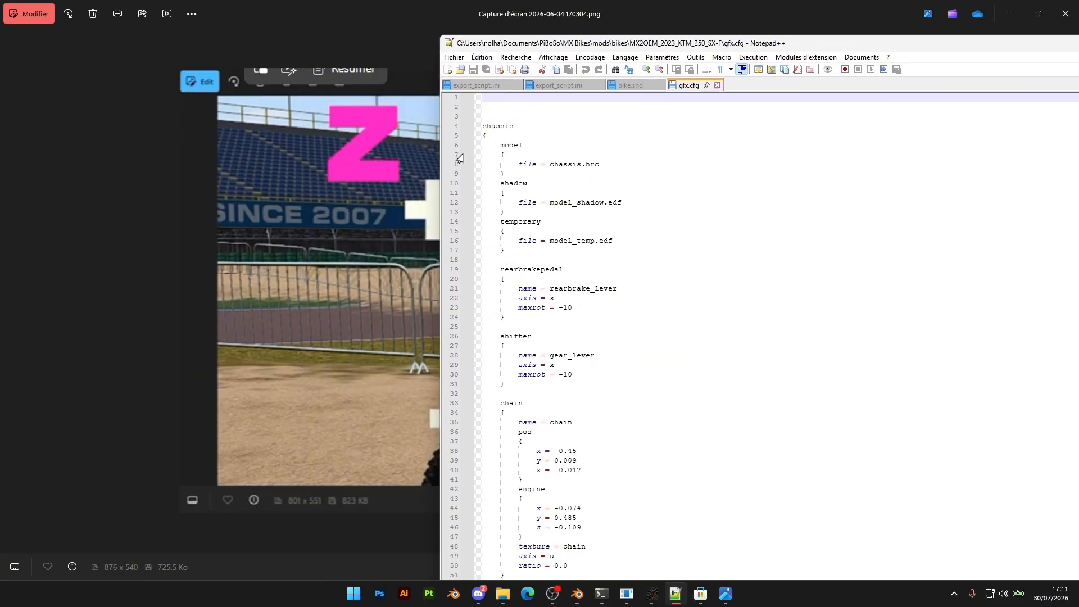
{"action": "left_click", "coordinate": [601, 157]}
{"action": "scroll", "coordinate": [525, 168], "scroll_direction": "down", "scroll_amount": 4}
{"action": "scroll", "coordinate": [531, 222], "scroll_direction": "up", "scroll_amount": 4}
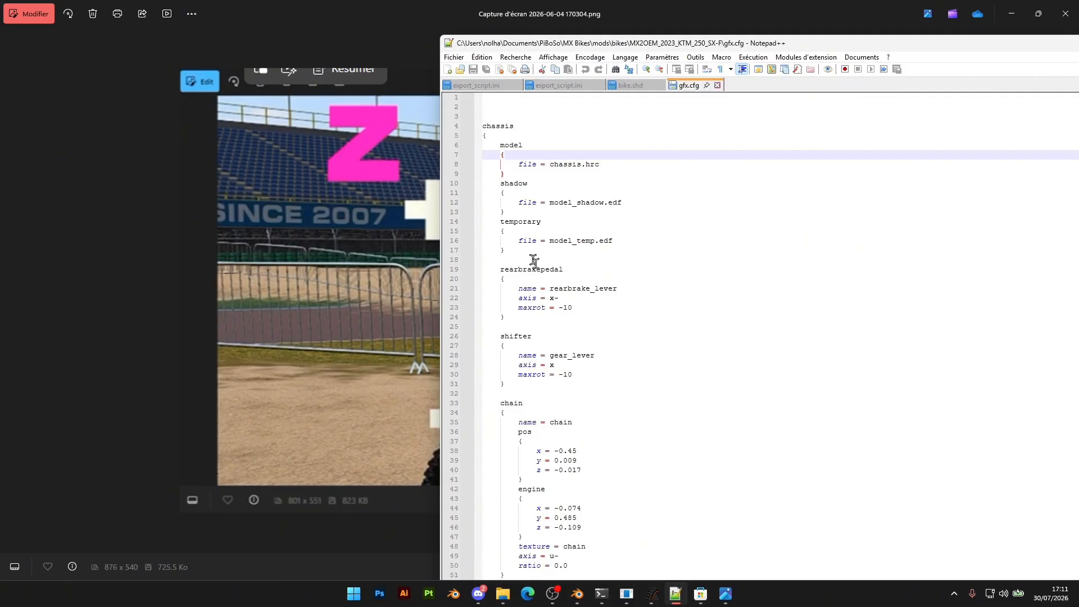
Switch to MX Bikes, leave the ride, and open the session replay to view the rider on the bike
{"action": "left_click", "coordinate": [650, 601]}
{"action": "key", "text": "Escape"}
{"action": "key", "text": "Escape"}
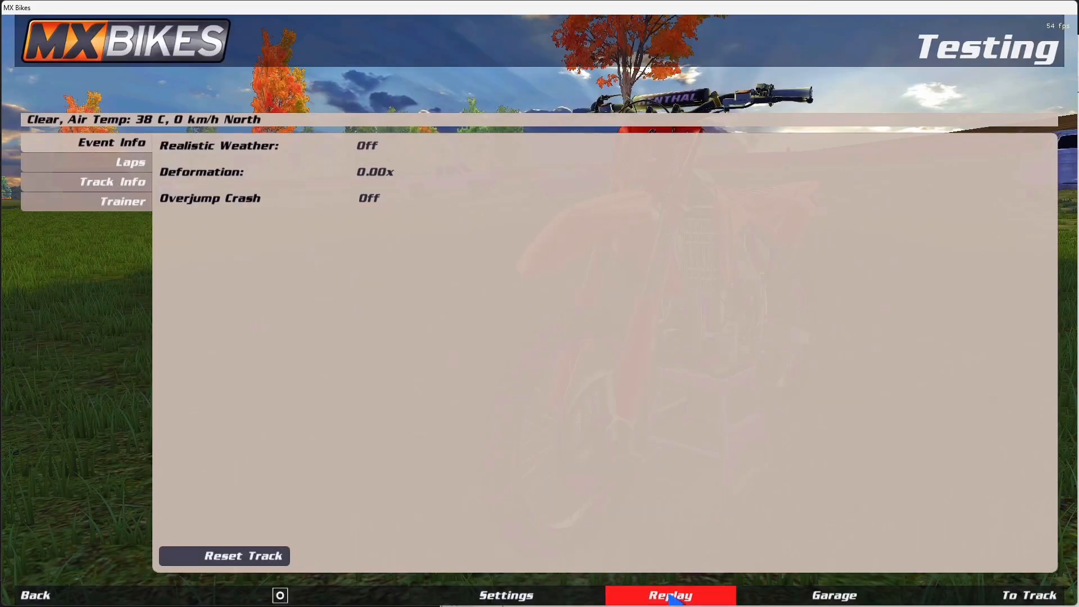
{"action": "left_click", "coordinate": [629, 593]}
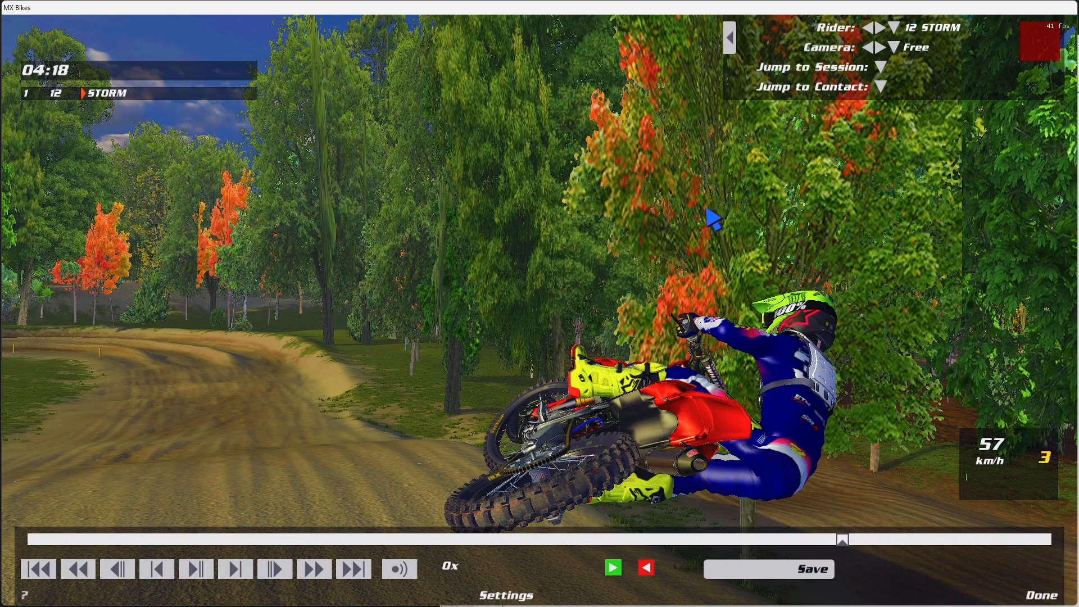
Switch to Notepad++ and locate the leftgrip and rightgrip positions in the cockpit section of gfx.cfg
{"action": "key", "text": "alt+Tab"}
{"action": "left_click", "coordinate": [476, 247]}
{"action": "key", "text": "alt+Tab"}
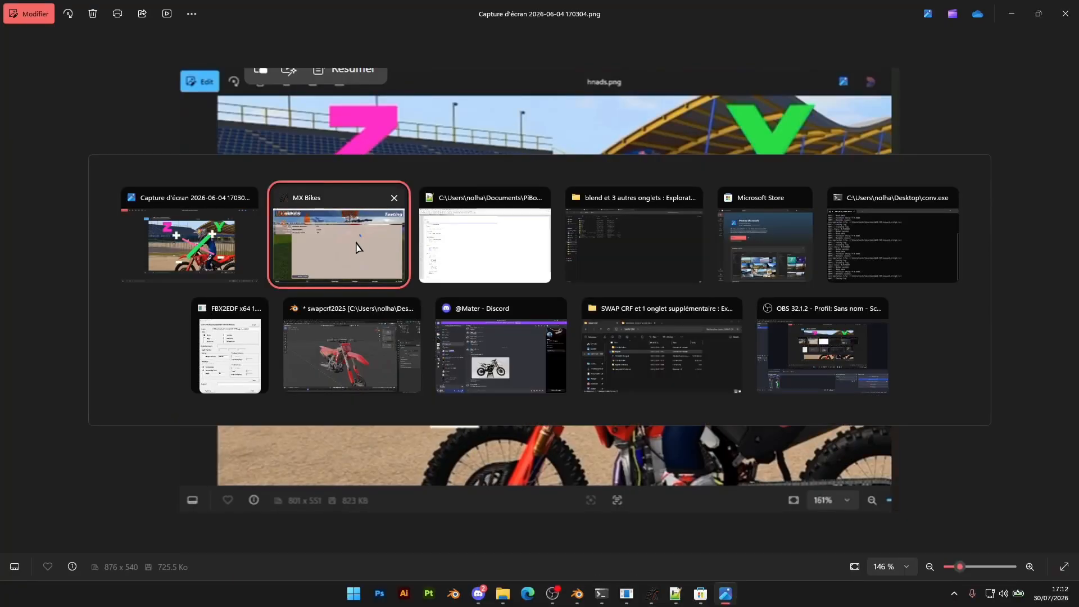
{"action": "key", "text": "alt+Tab"}
{"action": "scroll", "coordinate": [600, 326], "scroll_direction": "down", "scroll_amount": 17}
{"action": "scroll", "coordinate": [601, 334], "scroll_direction": "down", "scroll_amount": 14}
{"action": "scroll", "coordinate": [602, 335], "scroll_direction": "down", "scroll_amount": 11}
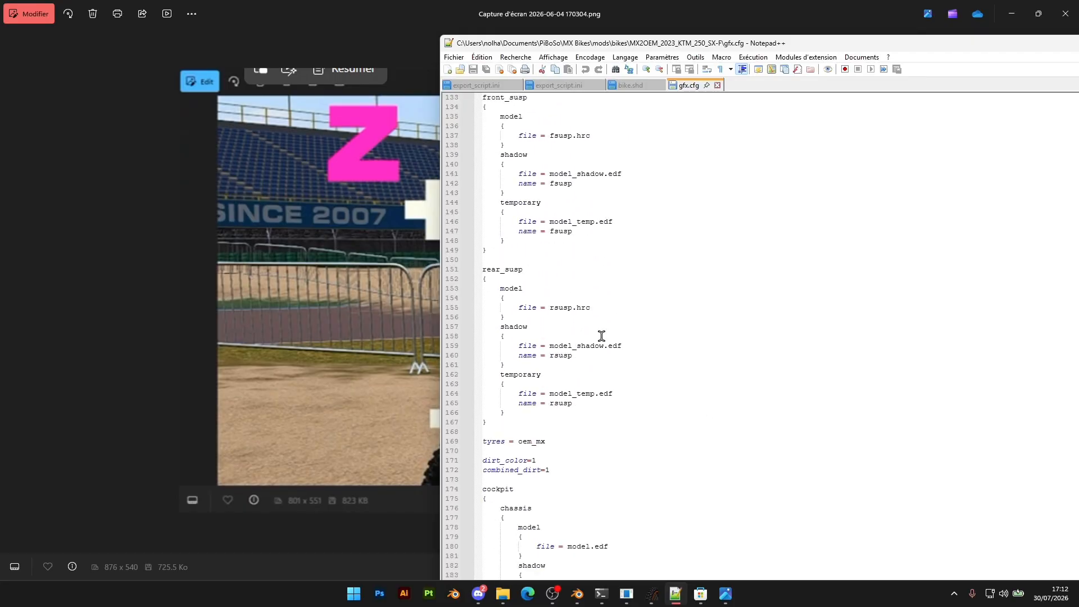
{"action": "left_click_drag", "start_coordinate": [519, 378], "coordinate": [472, 374]}
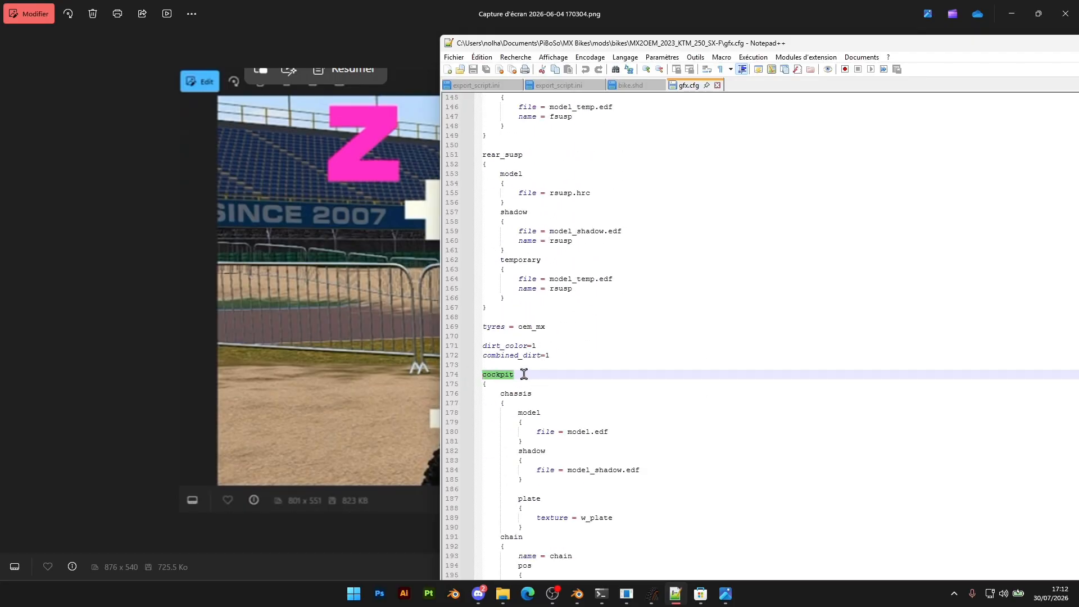
{"action": "scroll", "coordinate": [523, 373], "scroll_direction": "down", "scroll_amount": 15}
{"action": "scroll", "coordinate": [530, 293], "scroll_direction": "down", "scroll_amount": 15}
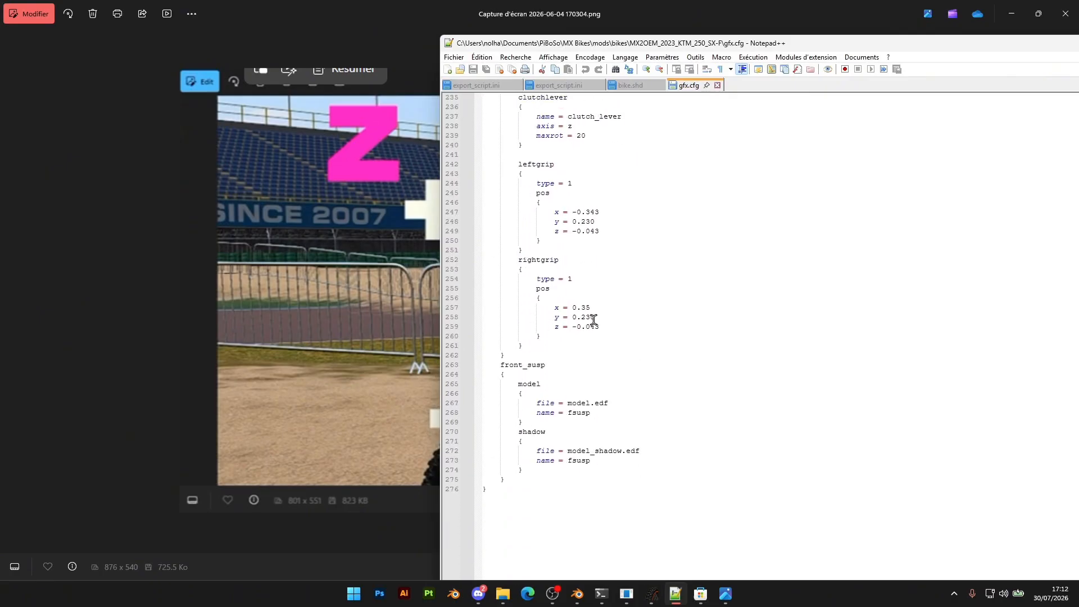
{"action": "scroll", "coordinate": [602, 333], "scroll_direction": "up", "scroll_amount": 2}
{"action": "left_click_drag", "start_coordinate": [528, 221], "coordinate": [557, 221]}
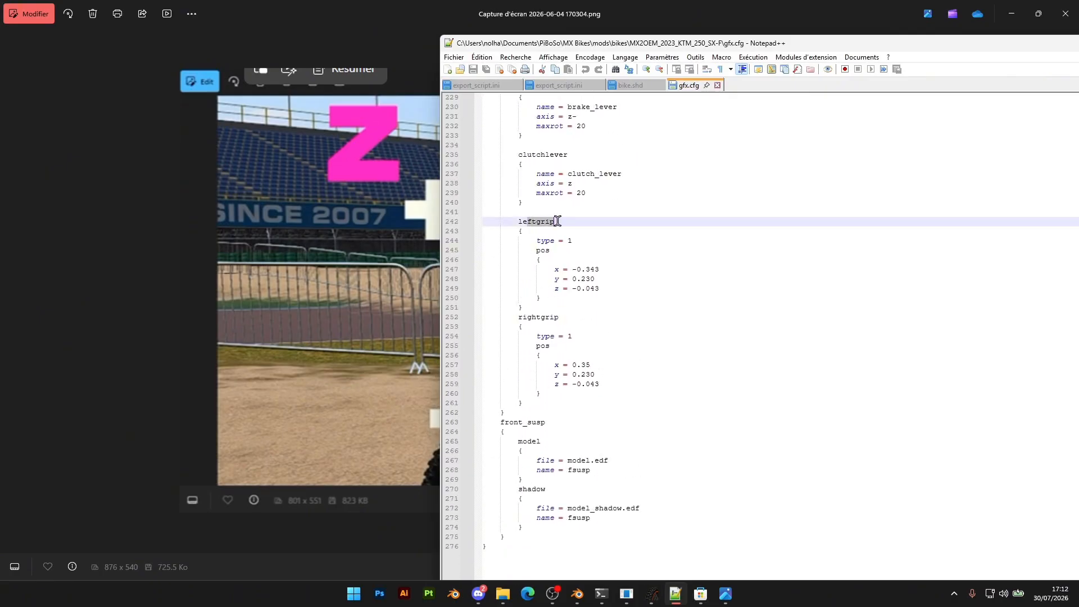
{"action": "left_click_drag", "start_coordinate": [610, 284], "coordinate": [644, 415]}
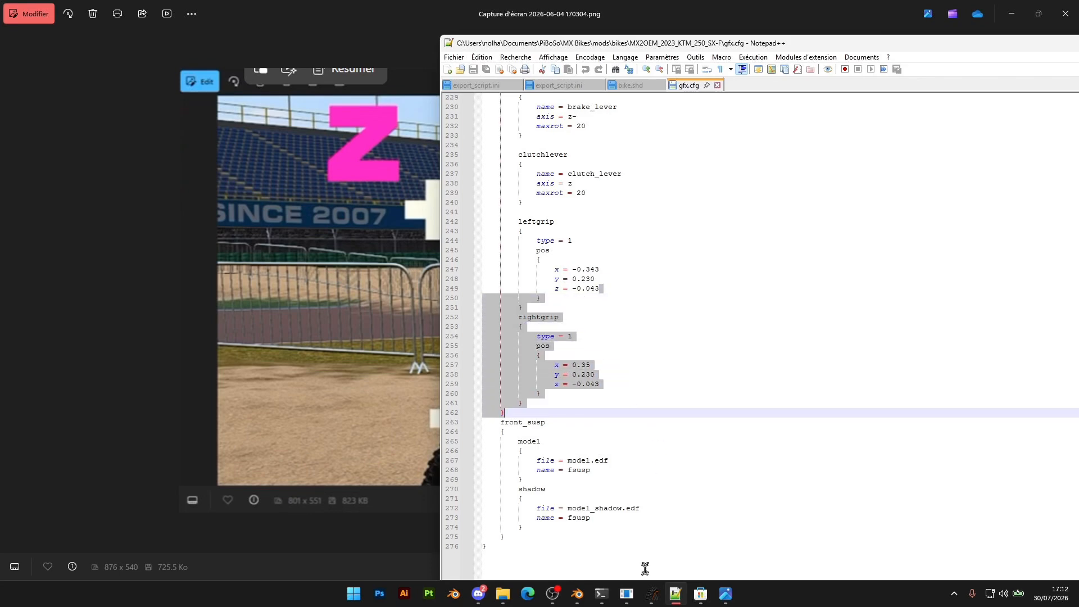
Go back onto the track in MX Bikes and compare the rider's hand position with the axis reference image
{"action": "left_click", "coordinate": [652, 596]}
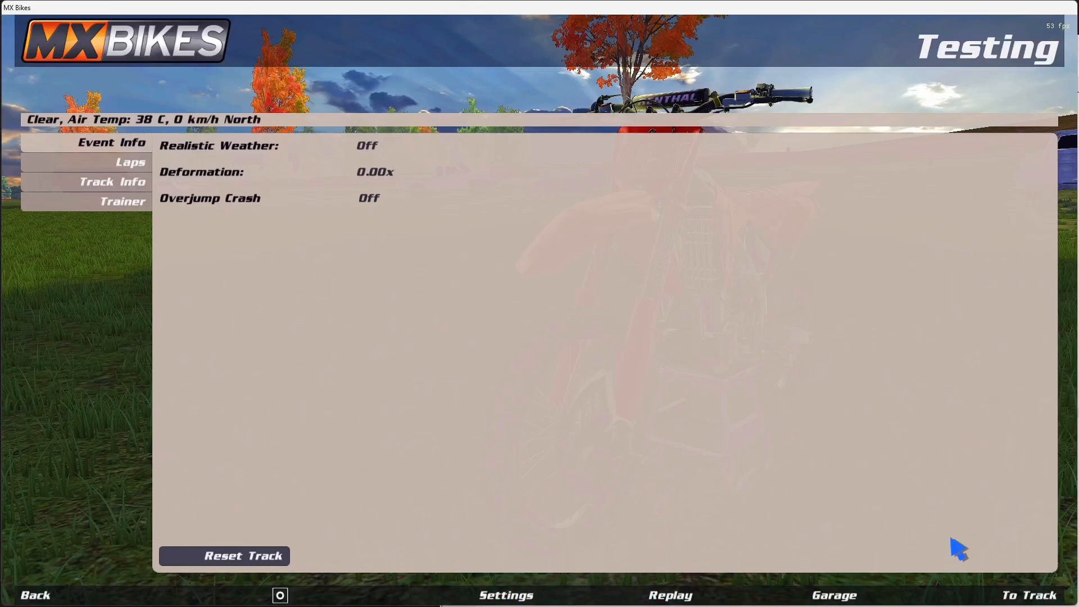
{"action": "left_click", "coordinate": [1026, 597]}
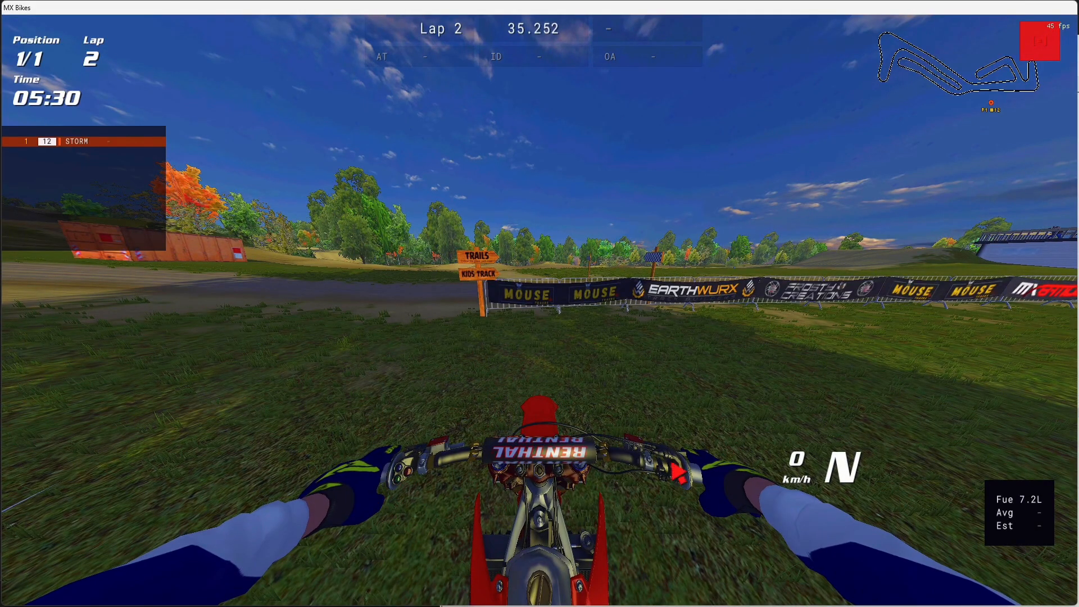
{"action": "key", "text": "alt+Tab"}
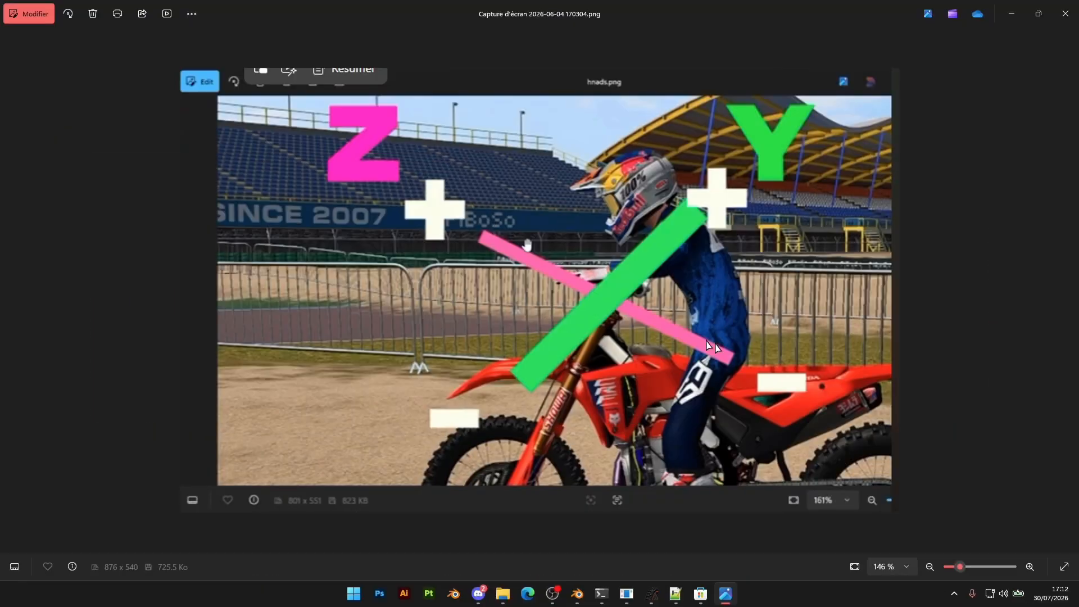
{"action": "key", "text": "alt+Tab"}
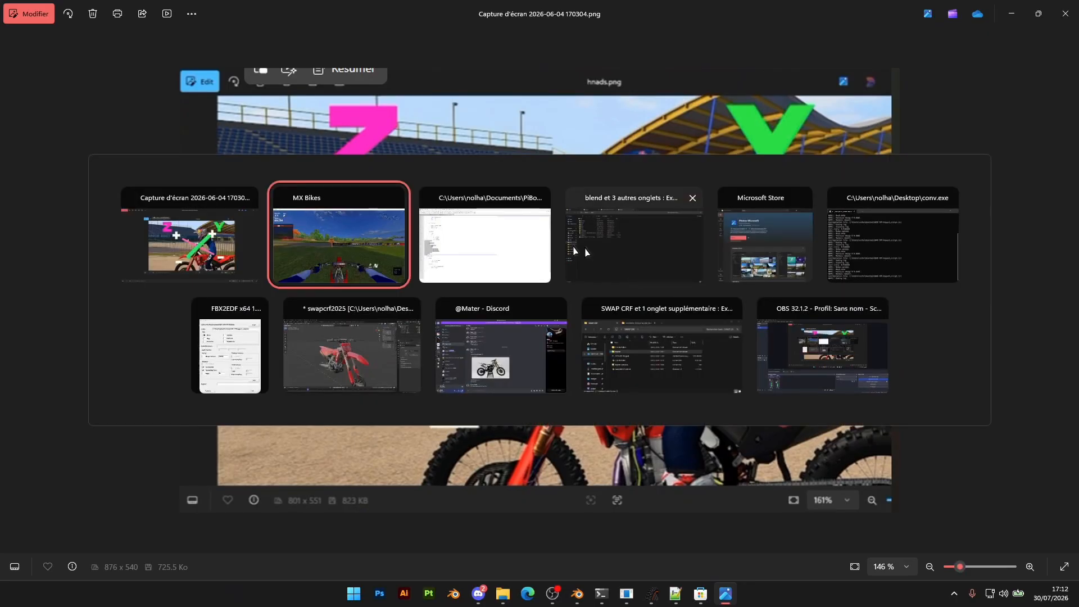
In the cockpit section of gfx.cfg, set z to -0.037 for both leftgrip and rightgrip, and save the file
{"action": "left_click", "coordinate": [517, 234]}
{"action": "left_click", "coordinate": [618, 375]}
{"action": "key", "text": "Down"}
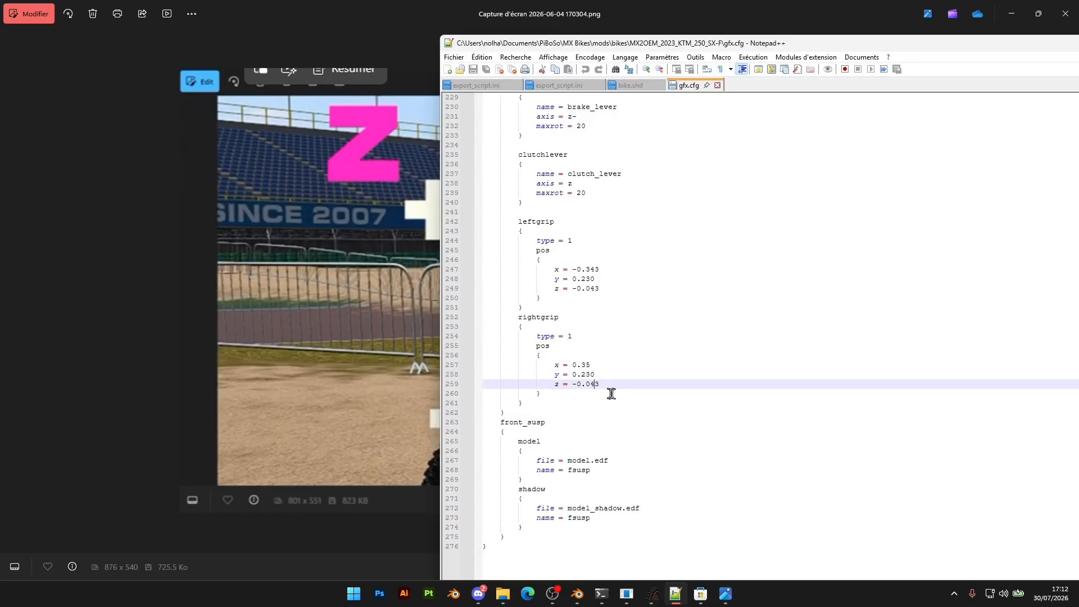
{"action": "left_click_drag", "start_coordinate": [607, 288], "coordinate": [574, 290]}
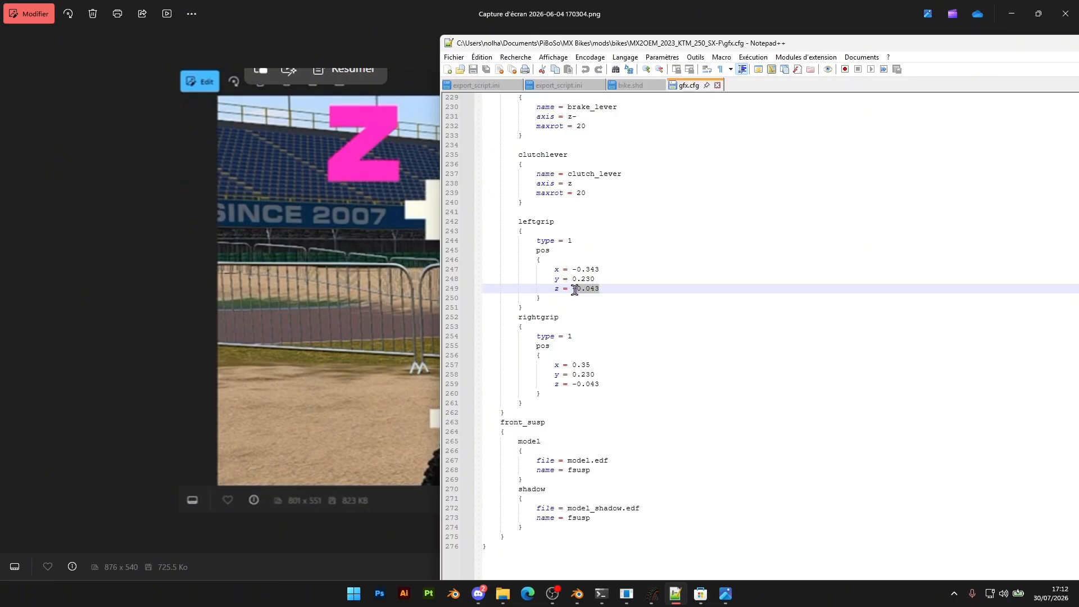
{"action": "left_click", "coordinate": [602, 289]}
{"action": "key", "text": "BackSpace"}
{"action": "key", "text": "BackSpace"}
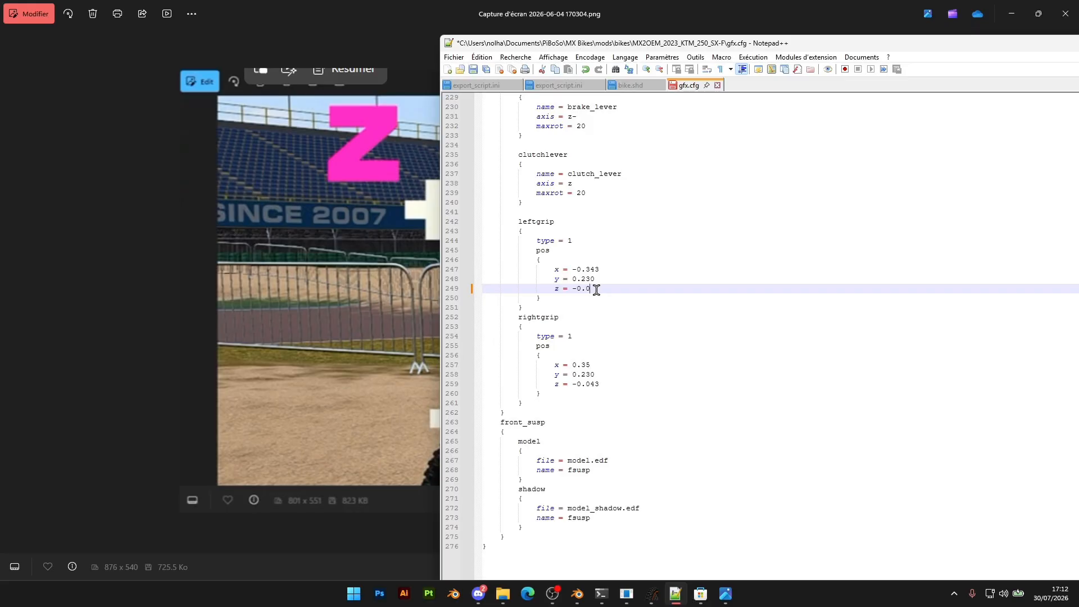
{"action": "left_click", "coordinate": [599, 385]}
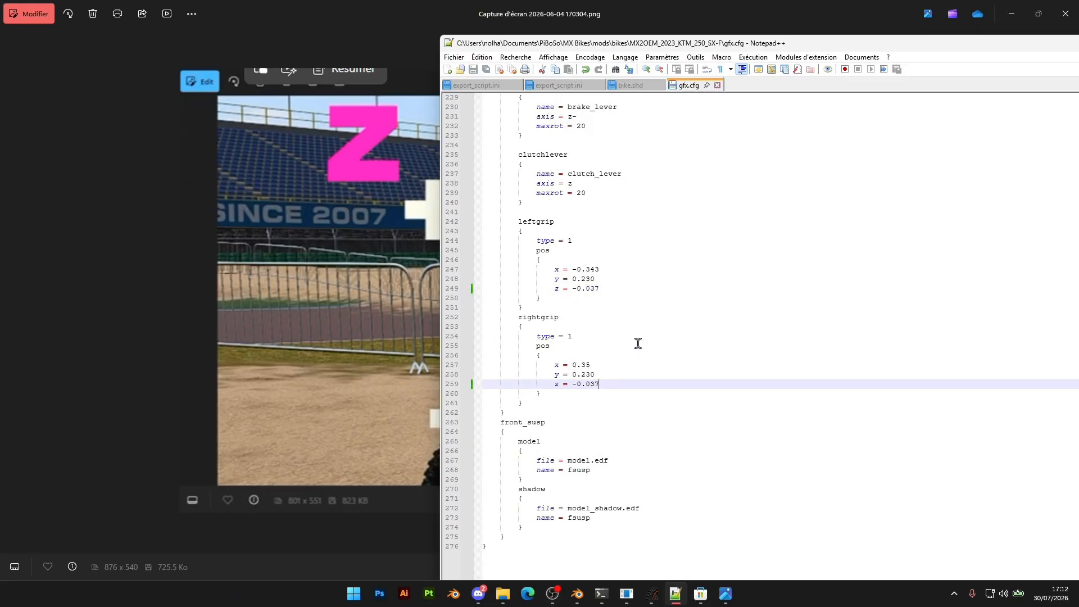
Switch to MX Bikes, restart the testing session on Poor Boyz MX - Motocross, and go back onto the track
{"action": "left_click", "coordinate": [651, 593]}
{"action": "key", "text": "Escape"}
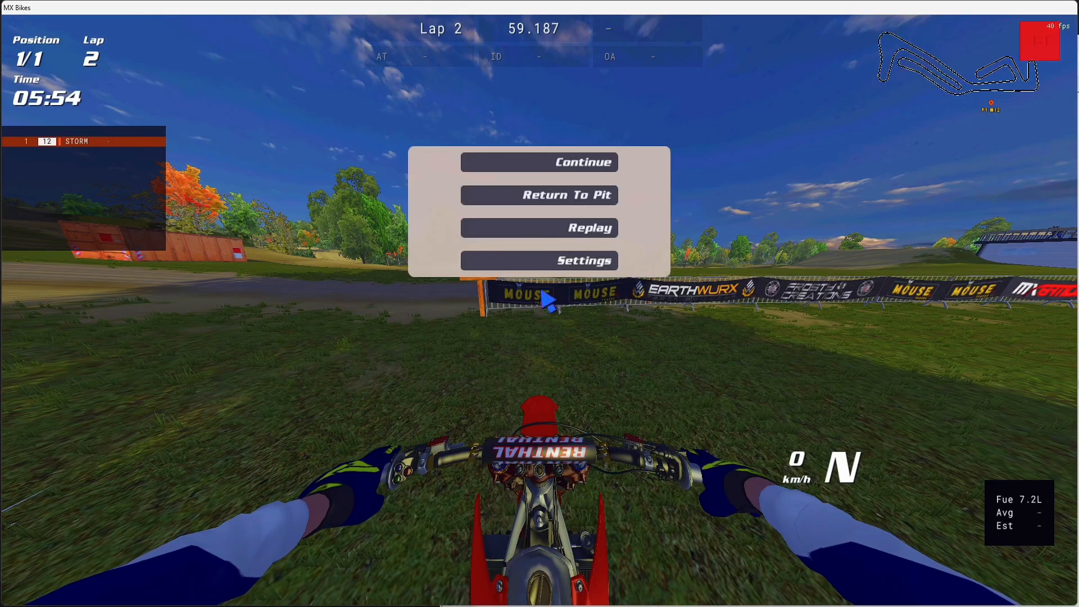
{"action": "left_click", "coordinate": [548, 198]}
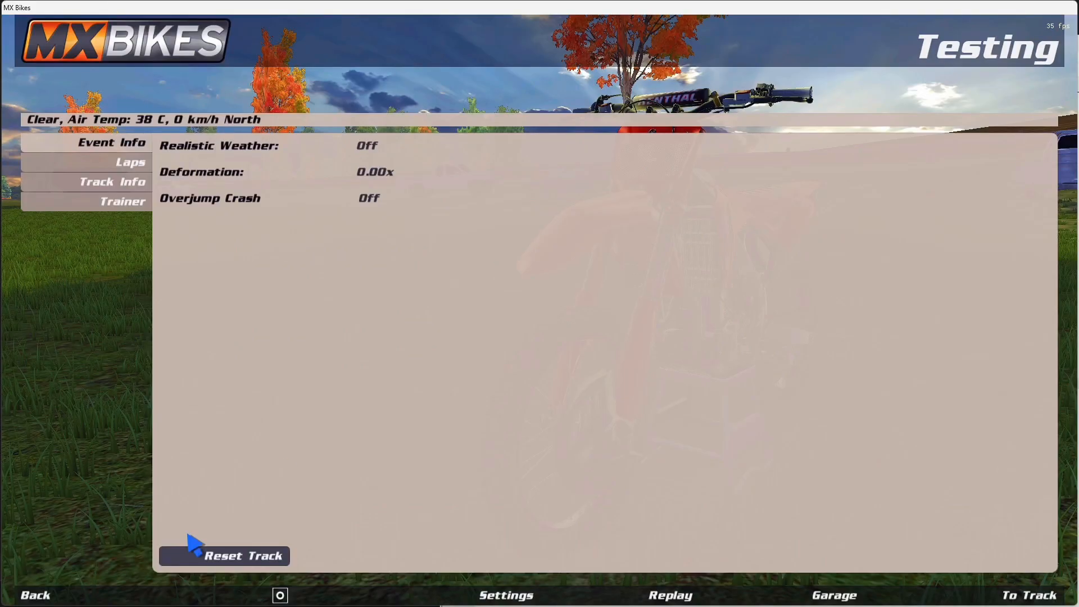
{"action": "left_click", "coordinate": [96, 597]}
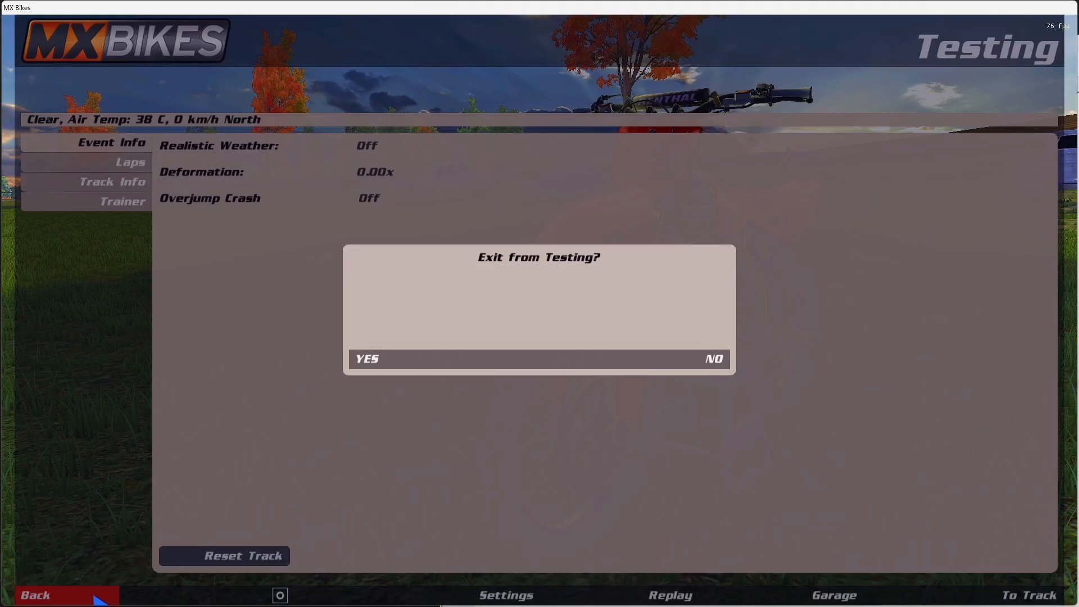
{"action": "left_click", "coordinate": [406, 365]}
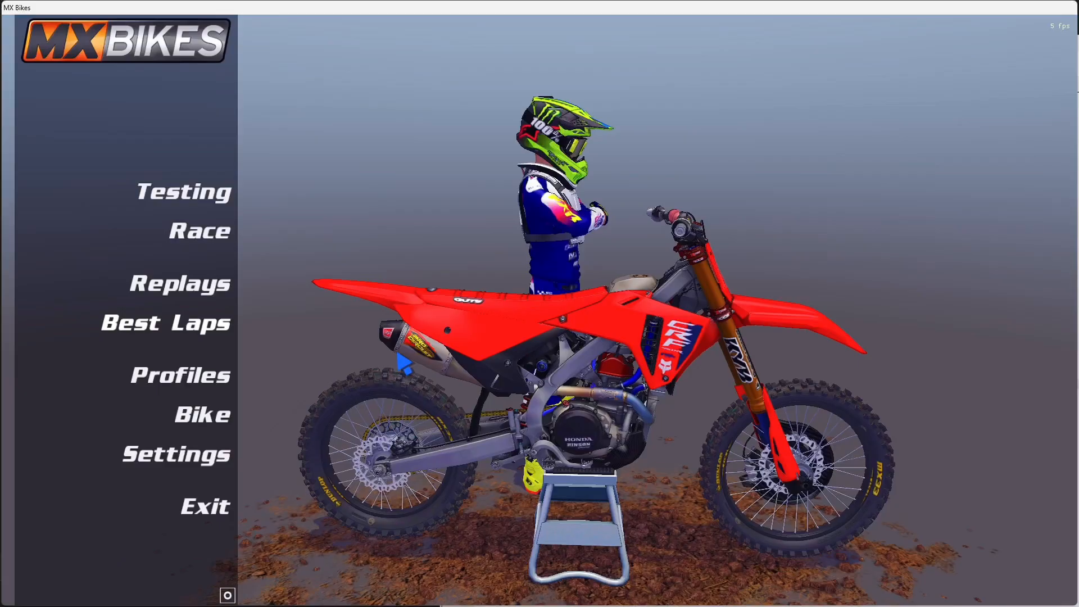
{"action": "left_click", "coordinate": [197, 201]}
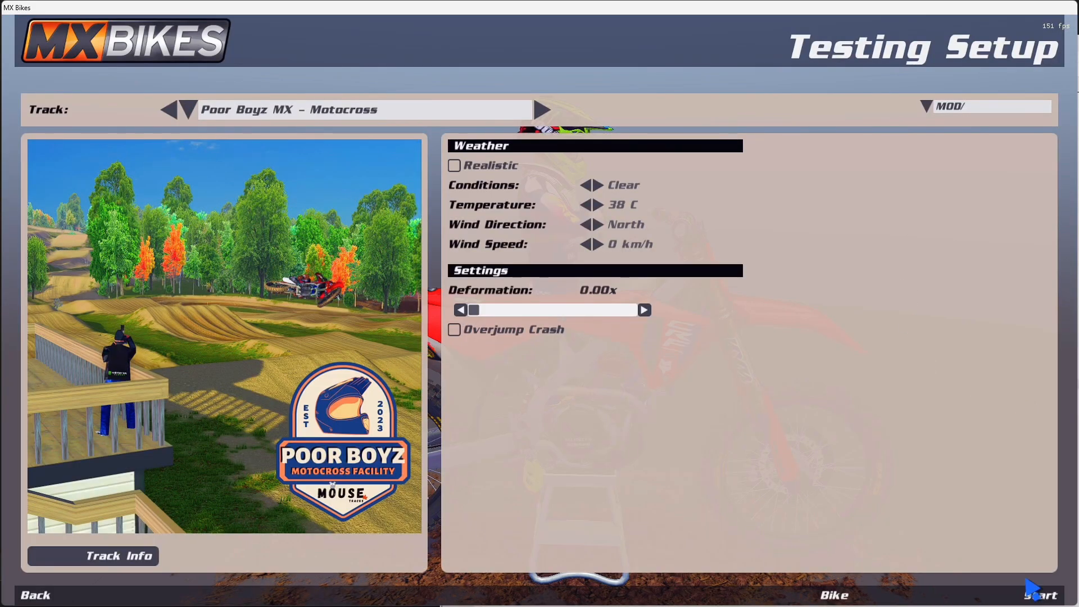
{"action": "left_click", "coordinate": [1040, 597]}
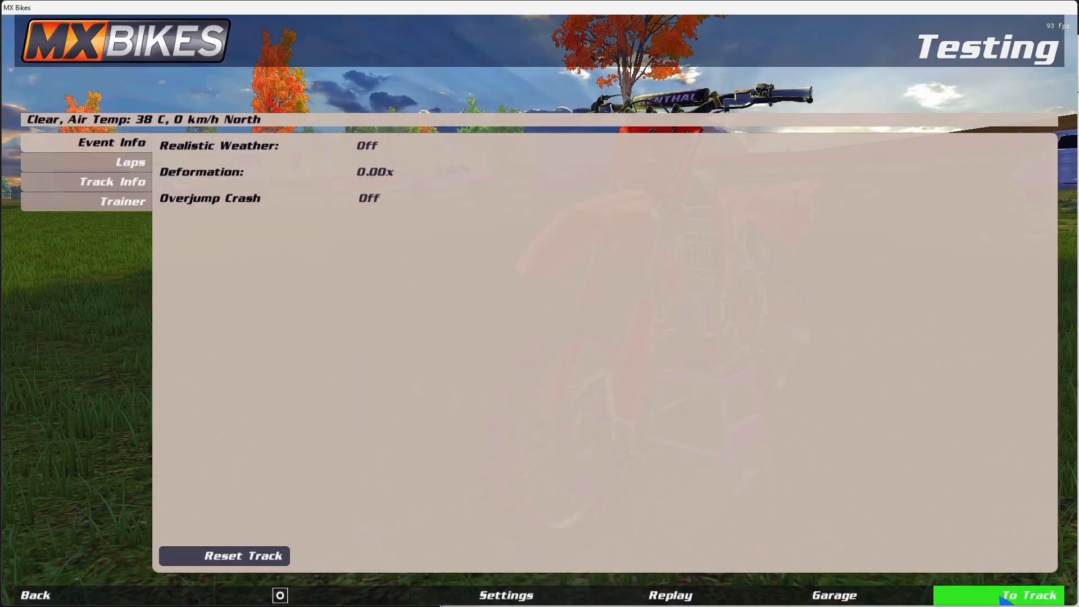
{"action": "left_click", "coordinate": [1031, 595]}
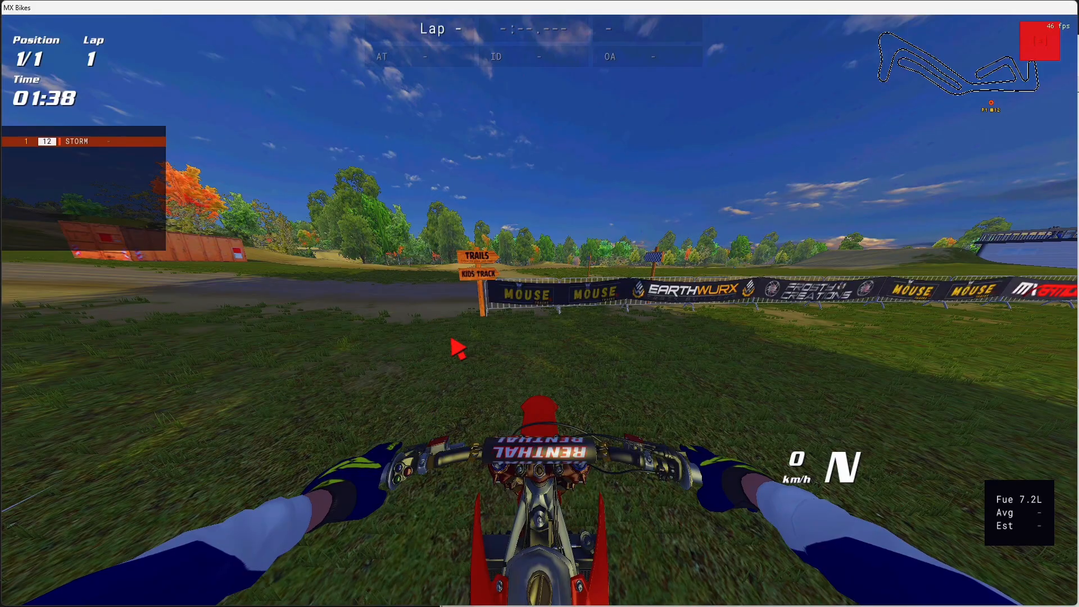
Switch to Notepad++ and set z to -0.035 for both rightgrip and leftgrip in the cockpit section of gfx.cfg
{"action": "key", "text": "alt+Tab"}
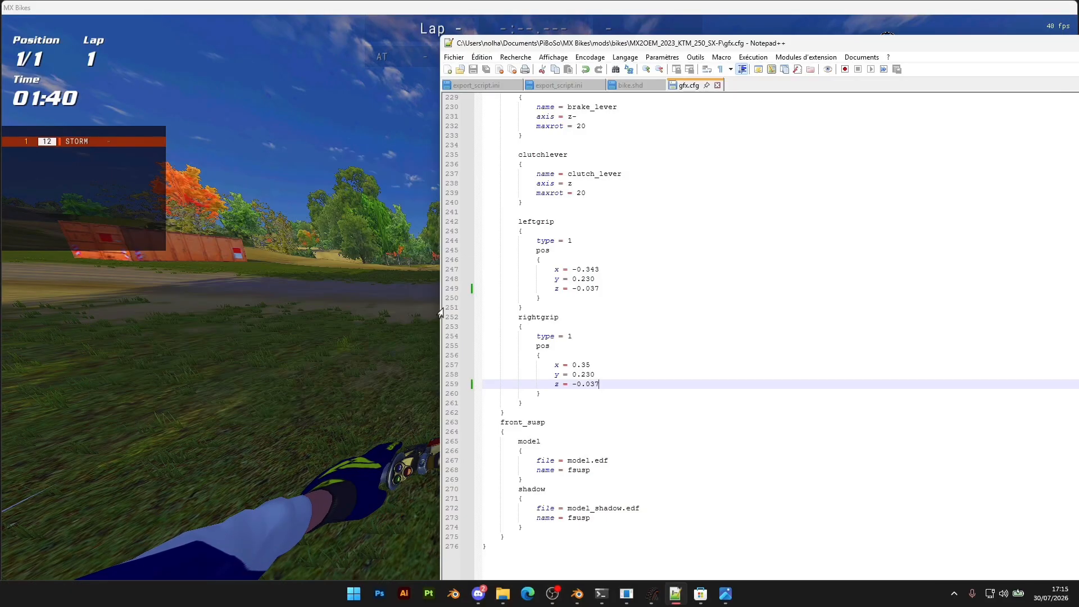
{"action": "key", "text": "BackSpace"}
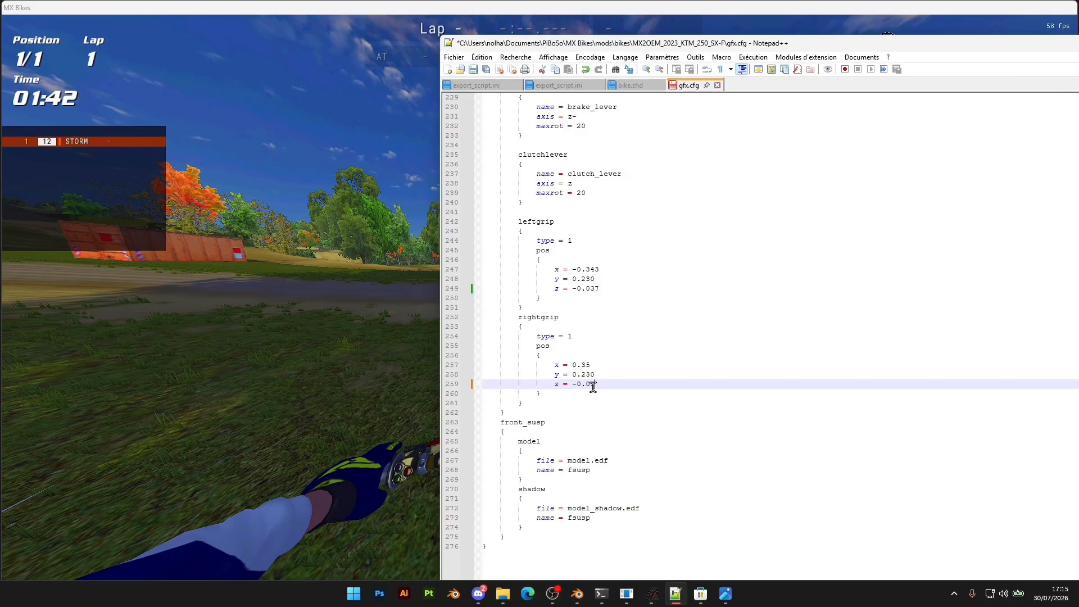
{"action": "type", "text": "4"}
{"action": "type", "text": "5"}
{"action": "left_click", "coordinate": [597, 288], "text": "shift"}
{"action": "left_click", "coordinate": [599, 289]}
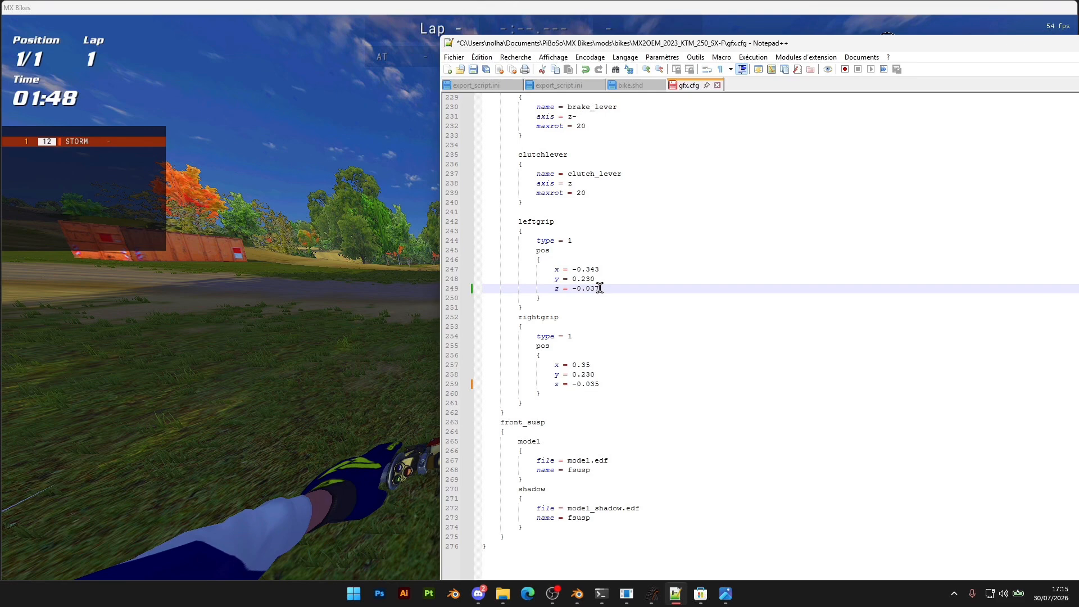
{"action": "type", "text": "5"}
{"action": "key", "text": "ctrl+s"}
Check the rider's hands in MX Bikes against the Y and Z directions in the axis reference image
{"action": "left_click", "coordinate": [236, 253]}
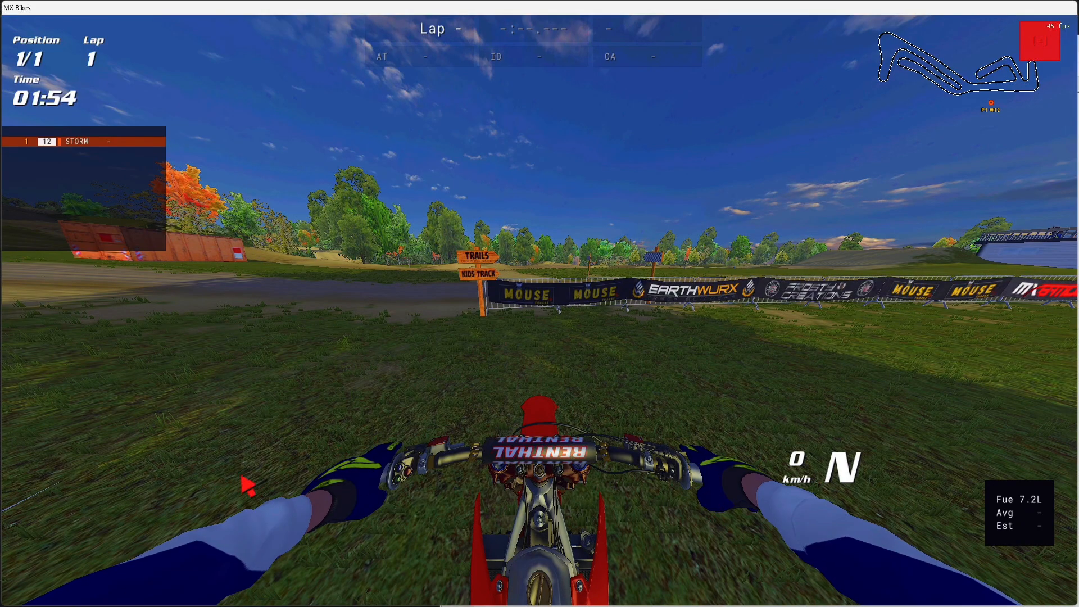
{"action": "key", "text": "alt+Tab"}
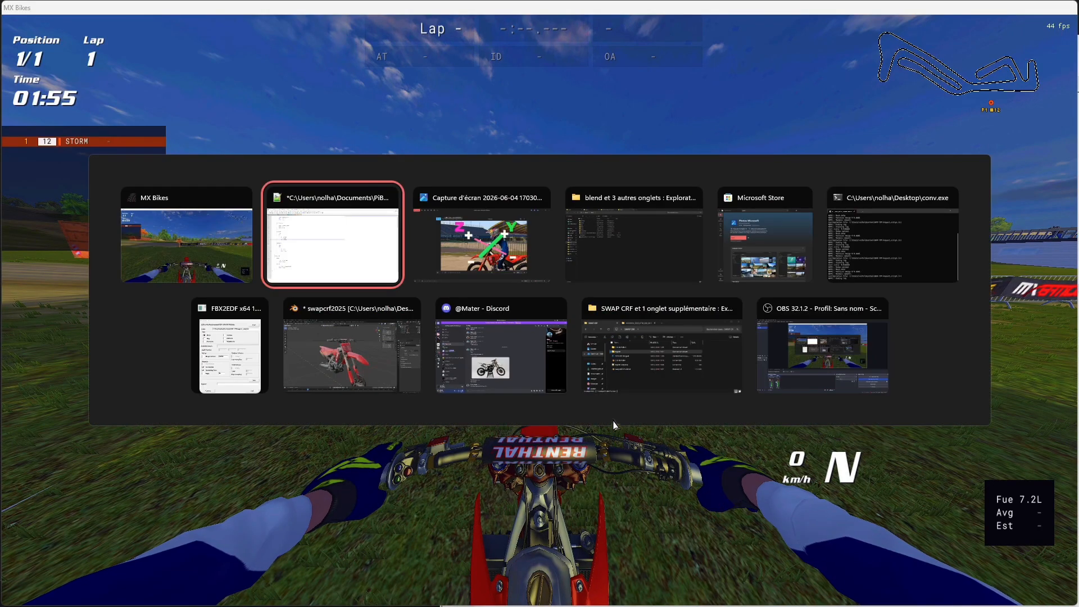
{"action": "left_click", "coordinate": [487, 256]}
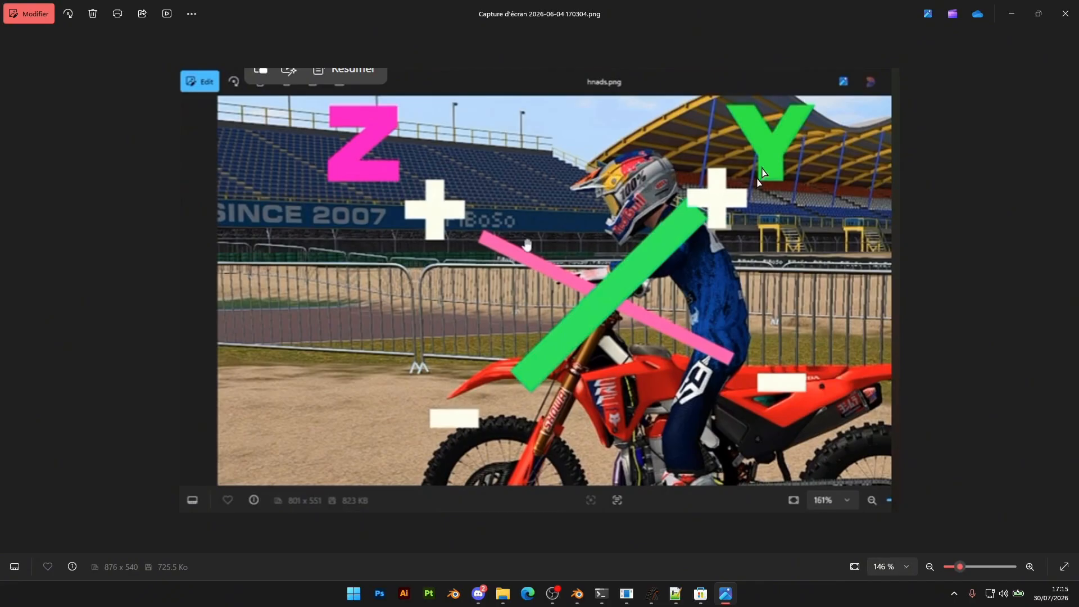
Switch to Notepad++, set y to 0.235 for both leftgrip and rightgrip in gfx.cfg, and save the file
{"action": "key", "text": "alt+Tab"}
{"action": "left_click", "coordinate": [477, 251]}
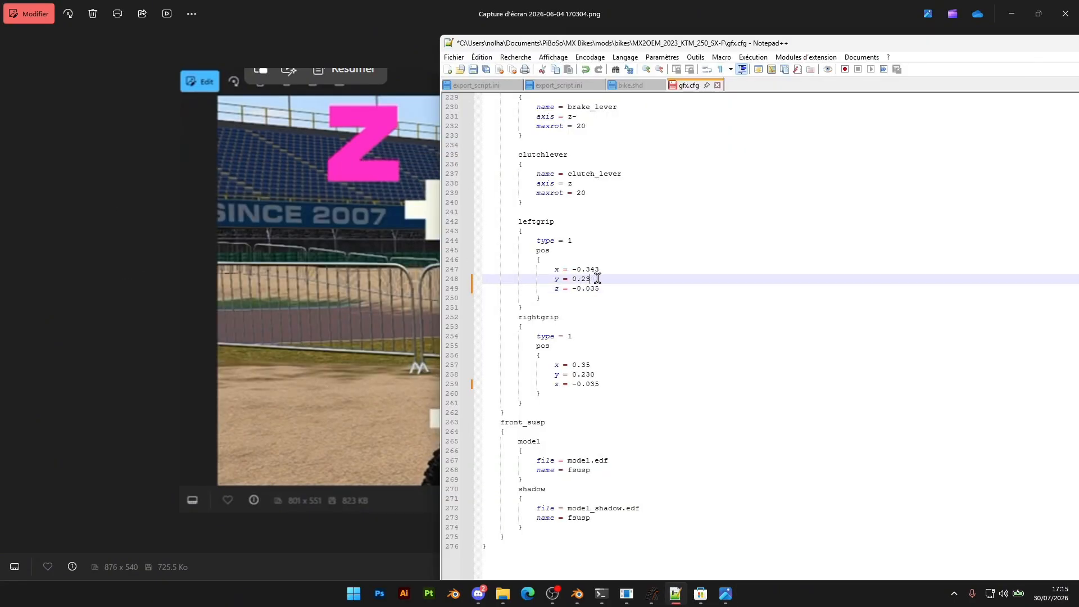
{"action": "left_click", "coordinate": [599, 375]}
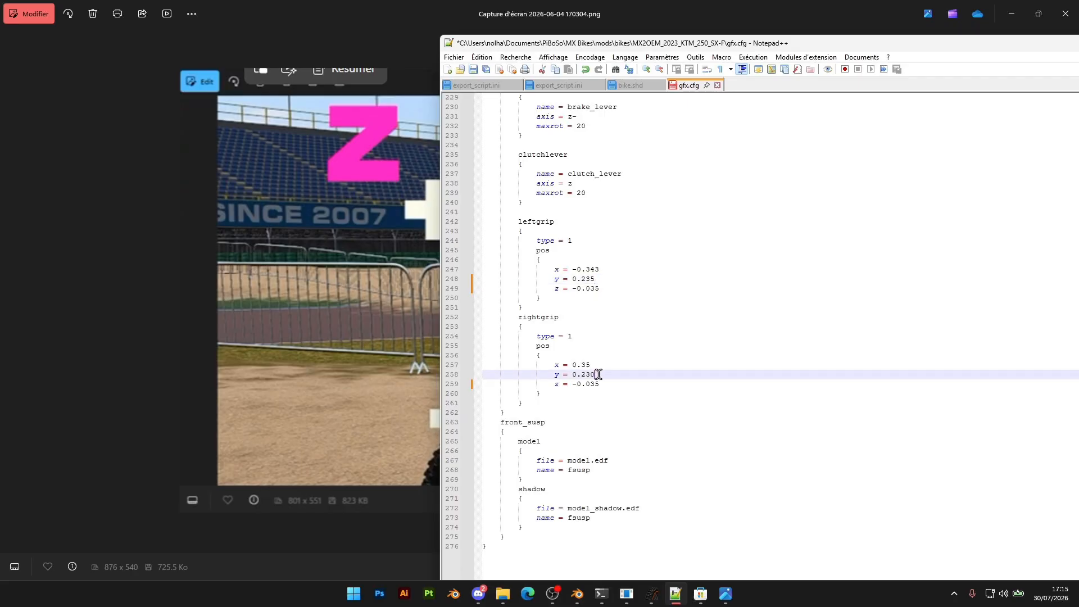
{"action": "key", "text": "ctrl+s"}
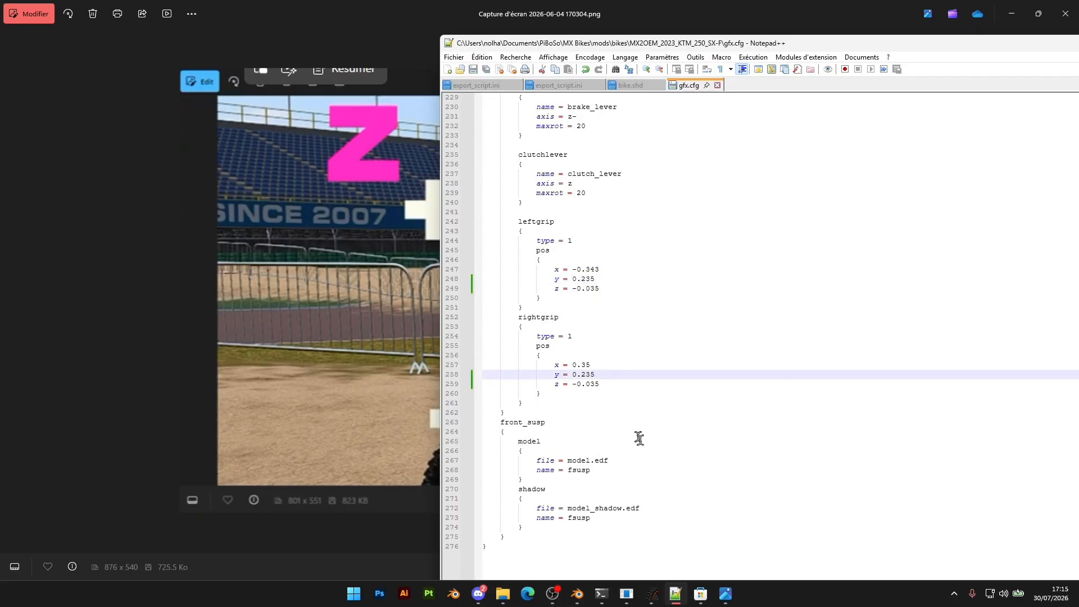
Switch to MX Bikes, exit the current testing session, and start a new one on Poor Boyz MX - Motocross
{"action": "left_click", "coordinate": [652, 594]}
{"action": "key", "text": "Escape"}
{"action": "left_click", "coordinate": [554, 198]}
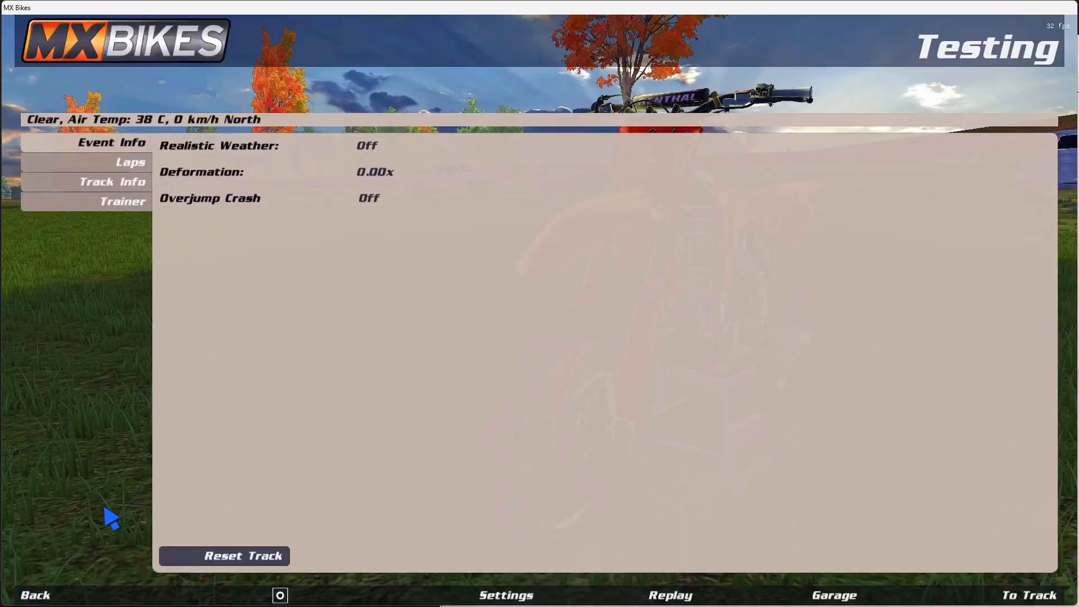
{"action": "left_click", "coordinate": [71, 597]}
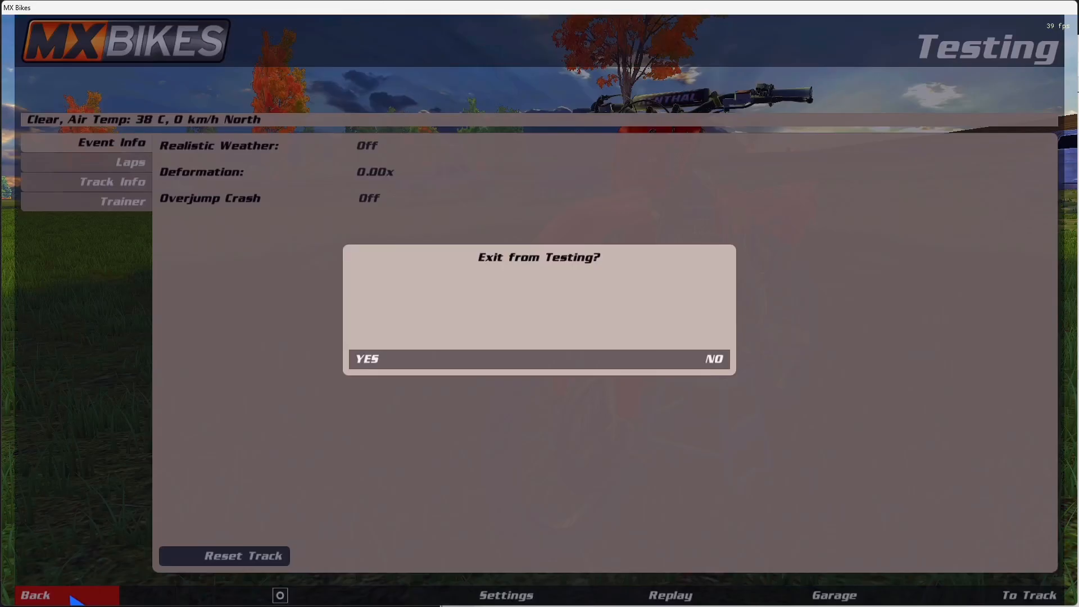
{"action": "left_click", "coordinate": [393, 359]}
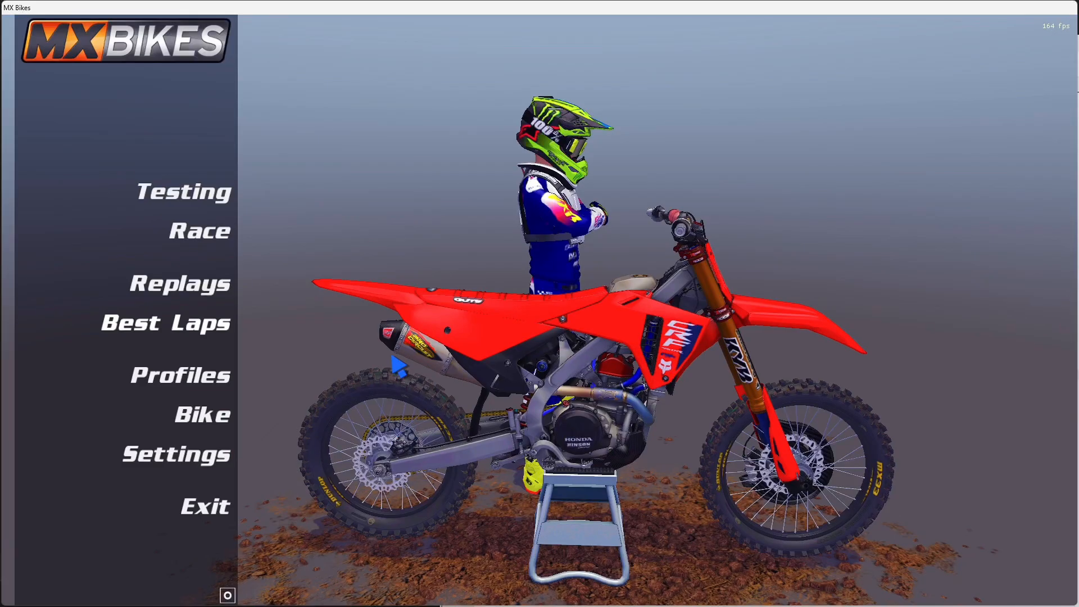
{"action": "left_click", "coordinate": [189, 207]}
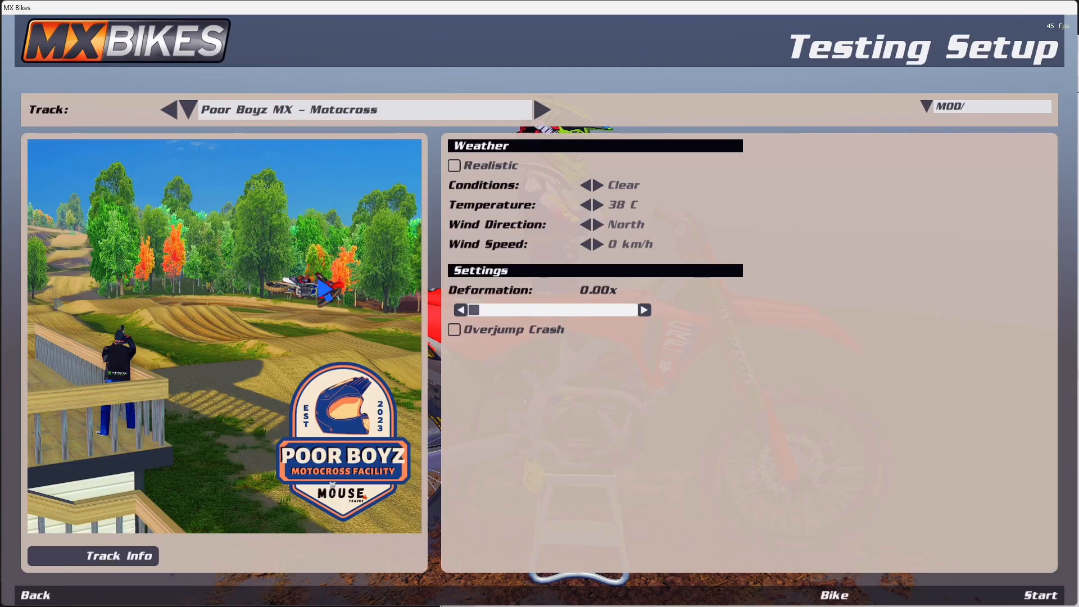
{"action": "left_click", "coordinate": [1009, 596]}
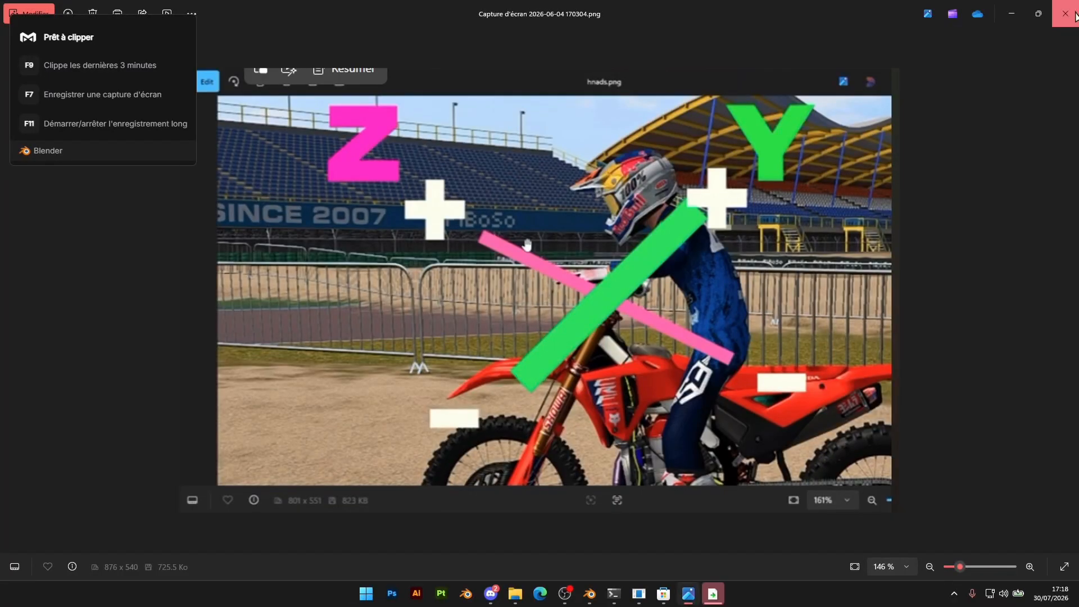
Close the open window to get back to the blend folder in File Explorer
{"action": "left_click", "coordinate": [1065, 8]}
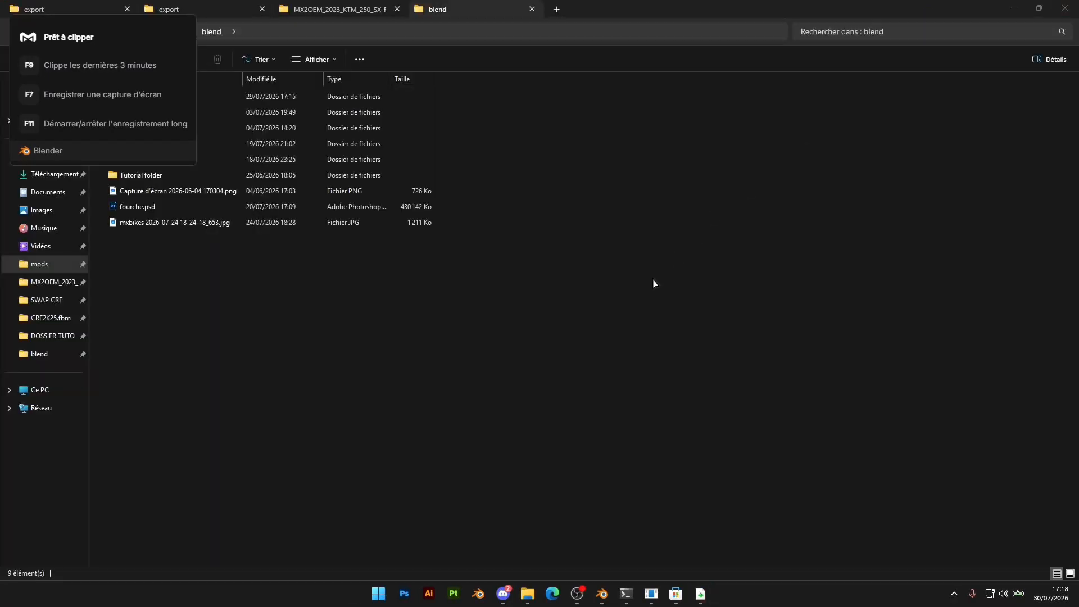